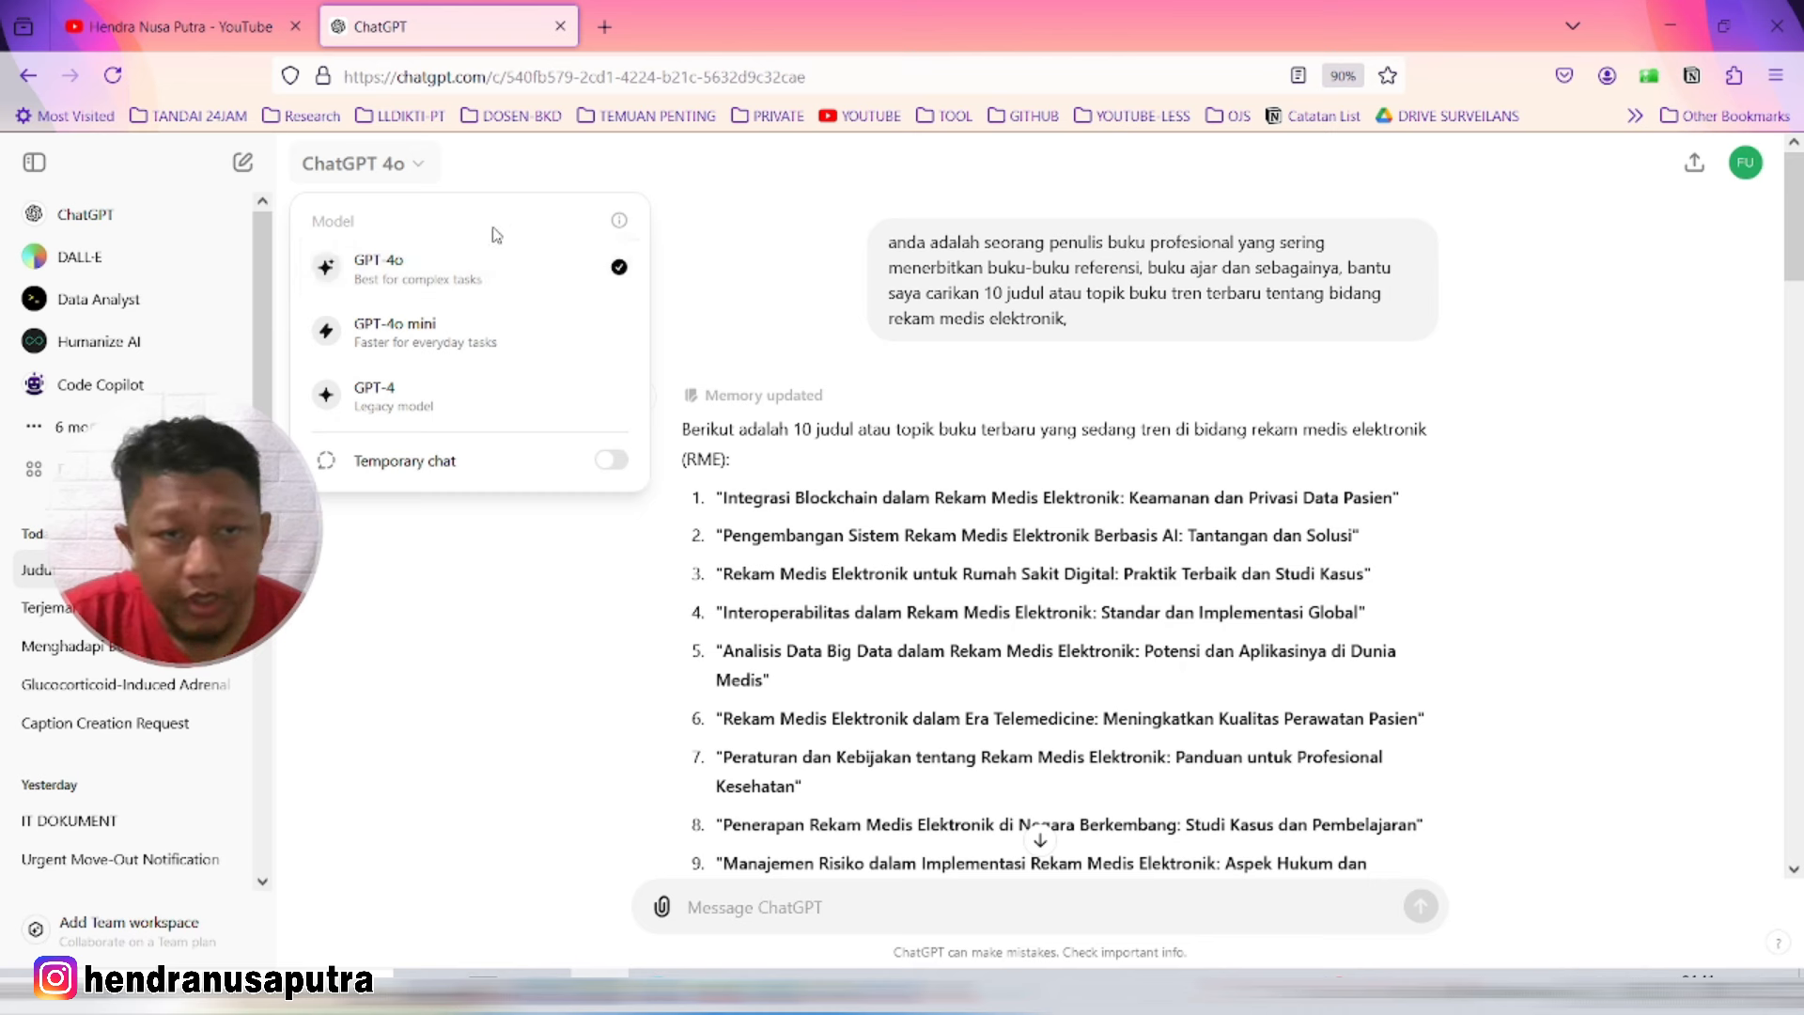
Step: Close the model list and skim the conversation from the book-title prompt to the ten-chapter outline
click(530, 507)
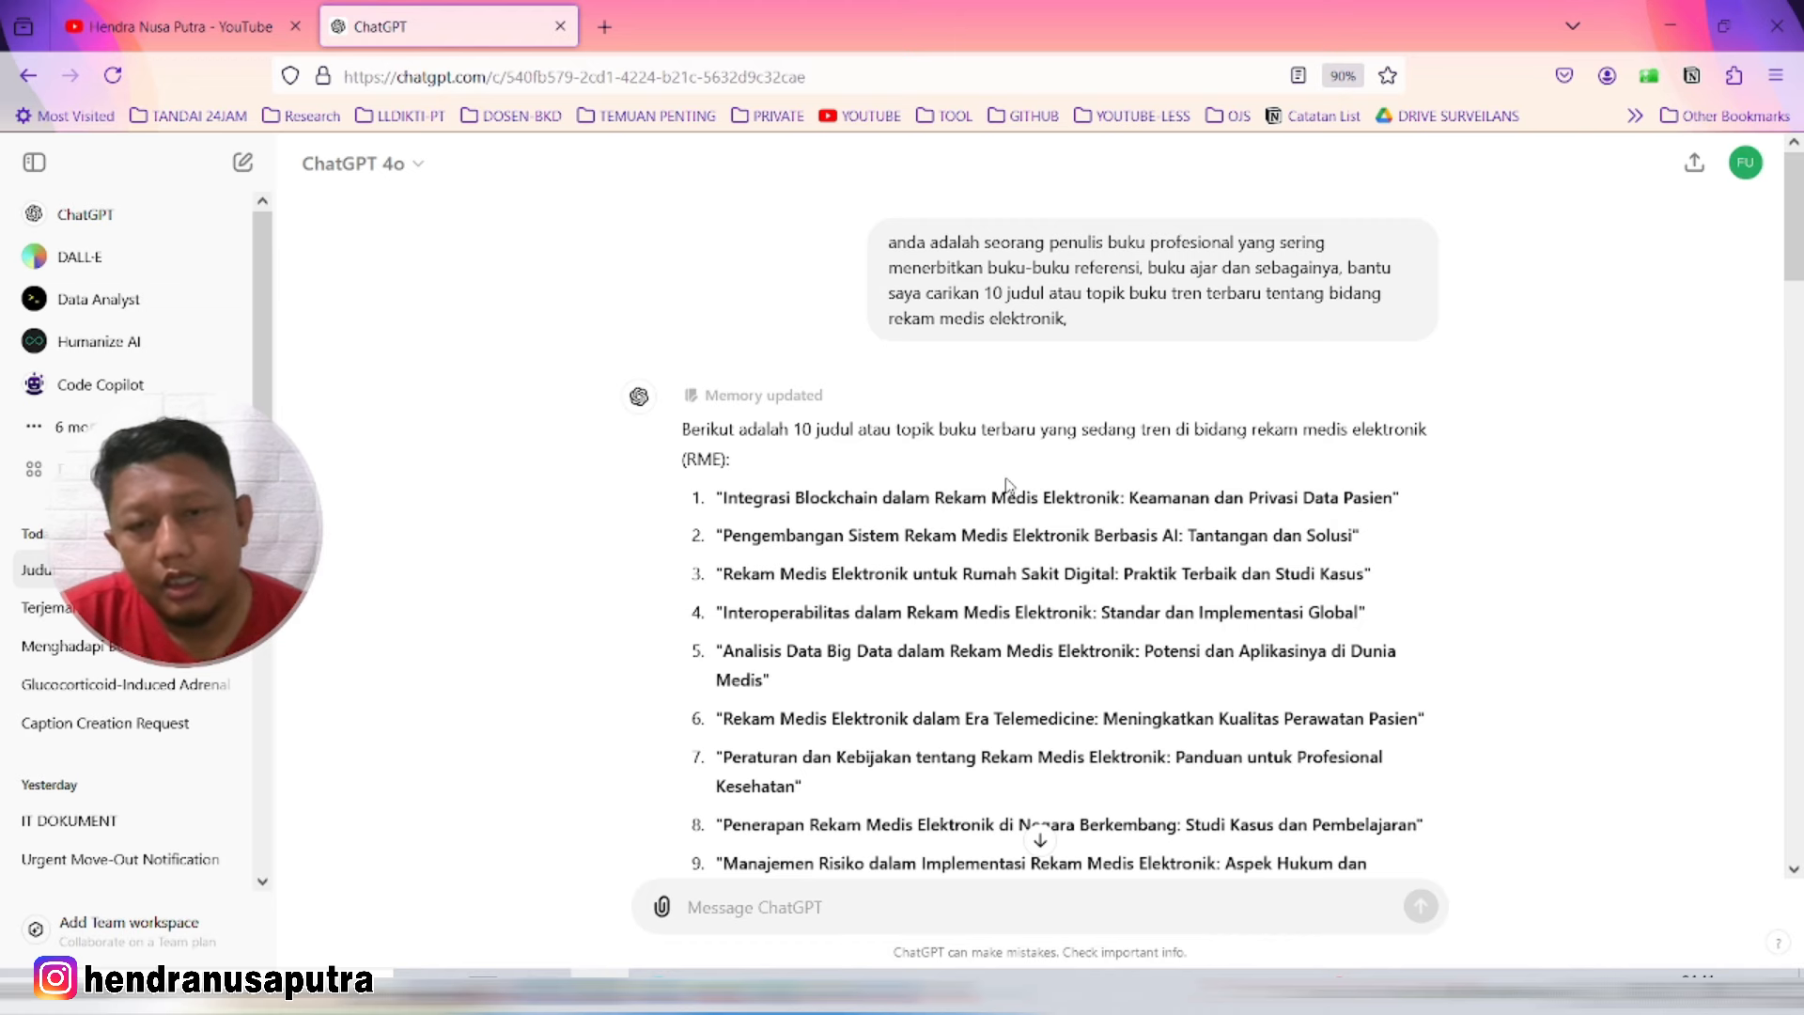
scroll(977, 475, down, 10)
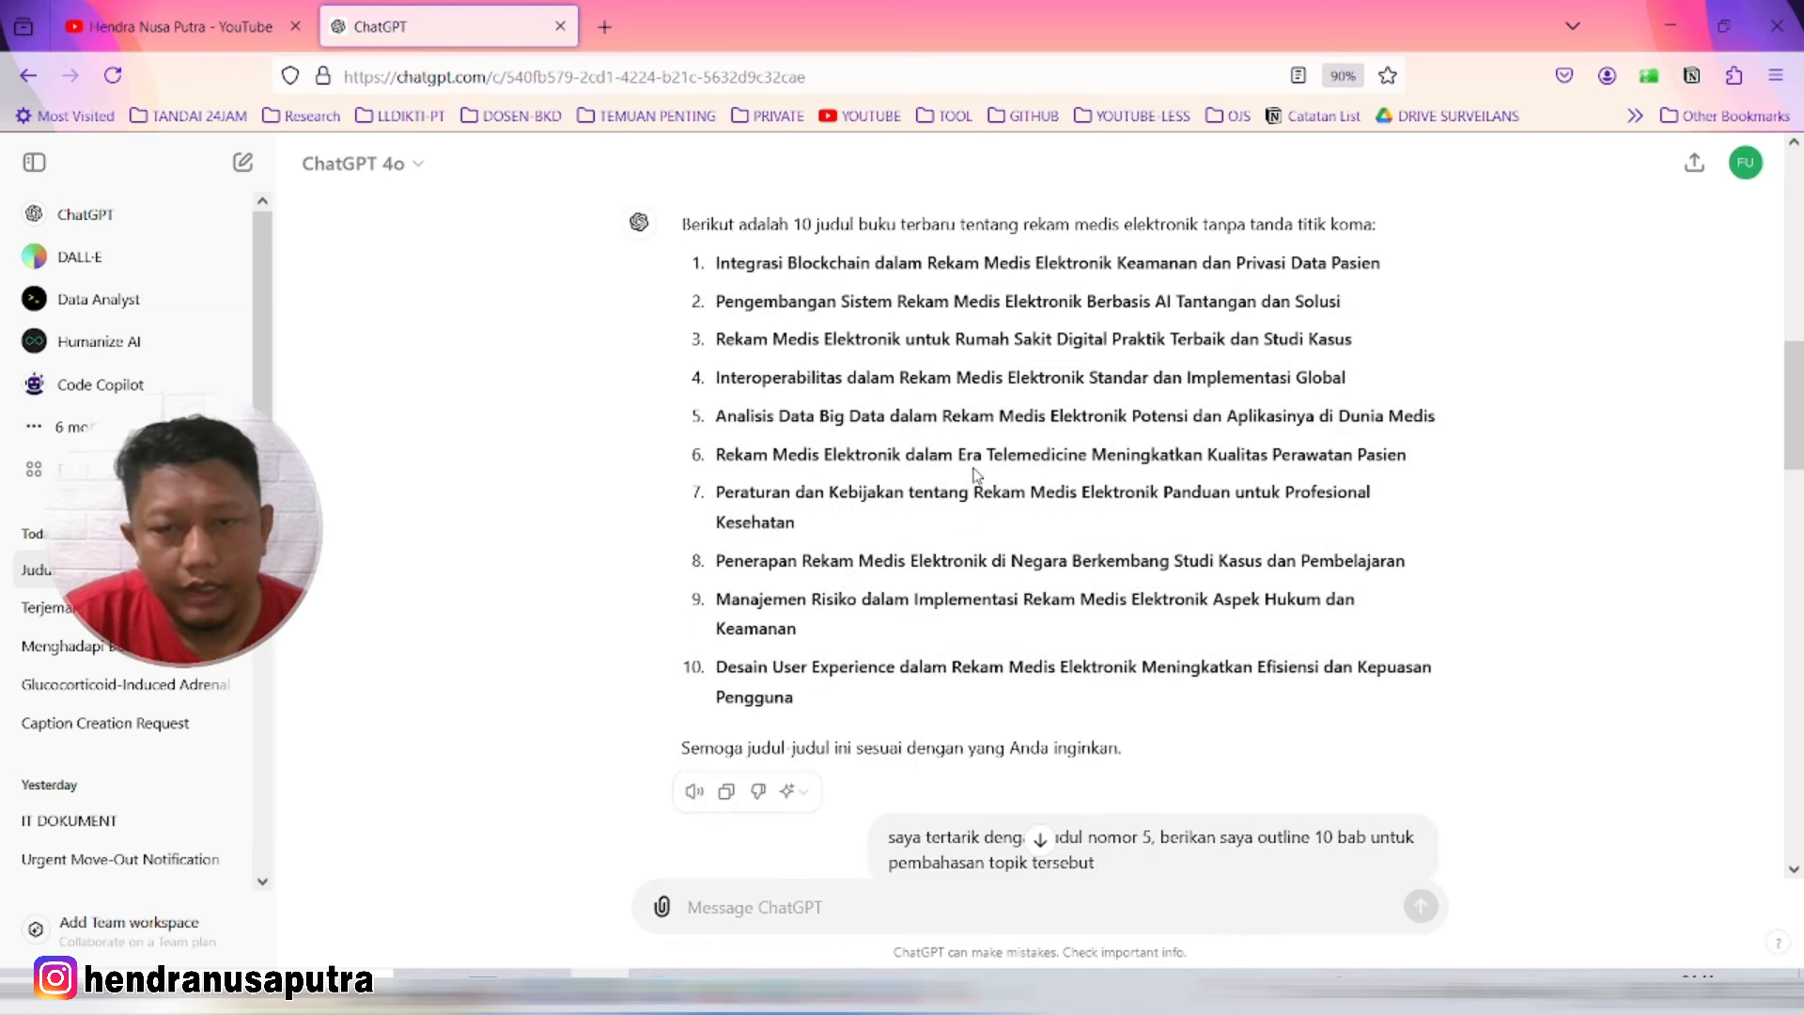
scroll(976, 477, up, 10)
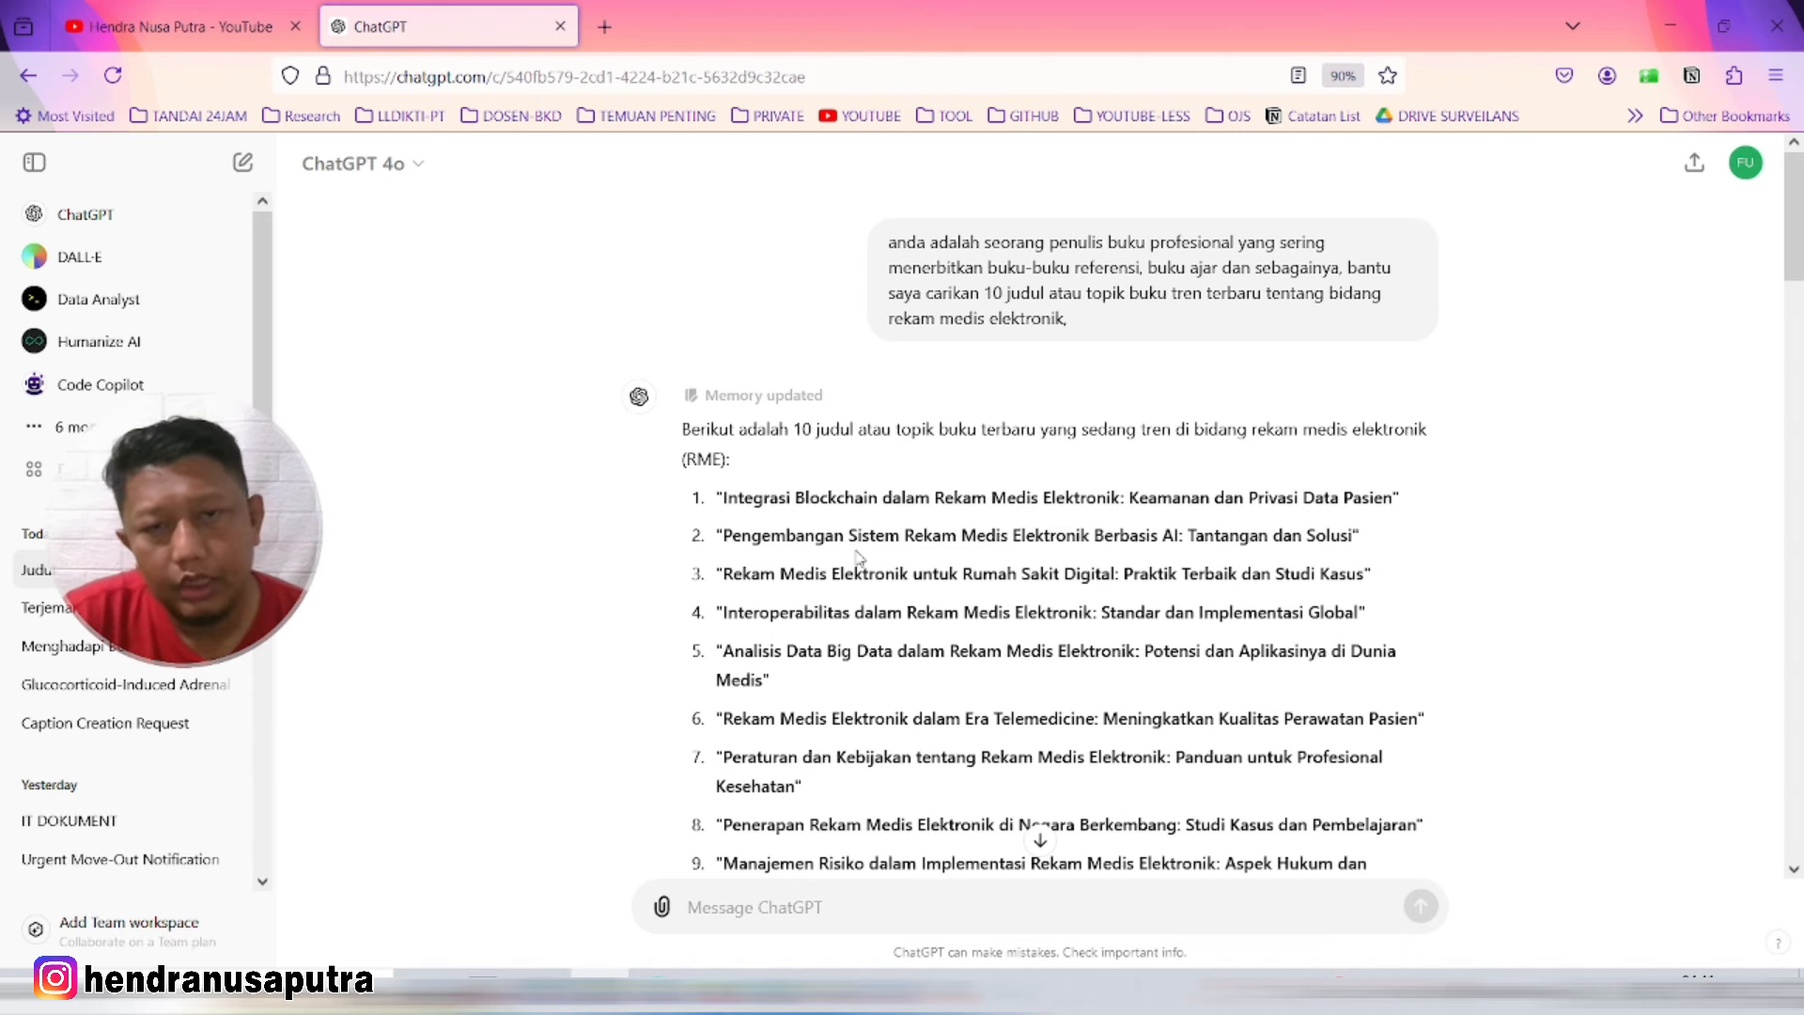
scroll(822, 630, down, 3)
scroll(674, 524, up, 3)
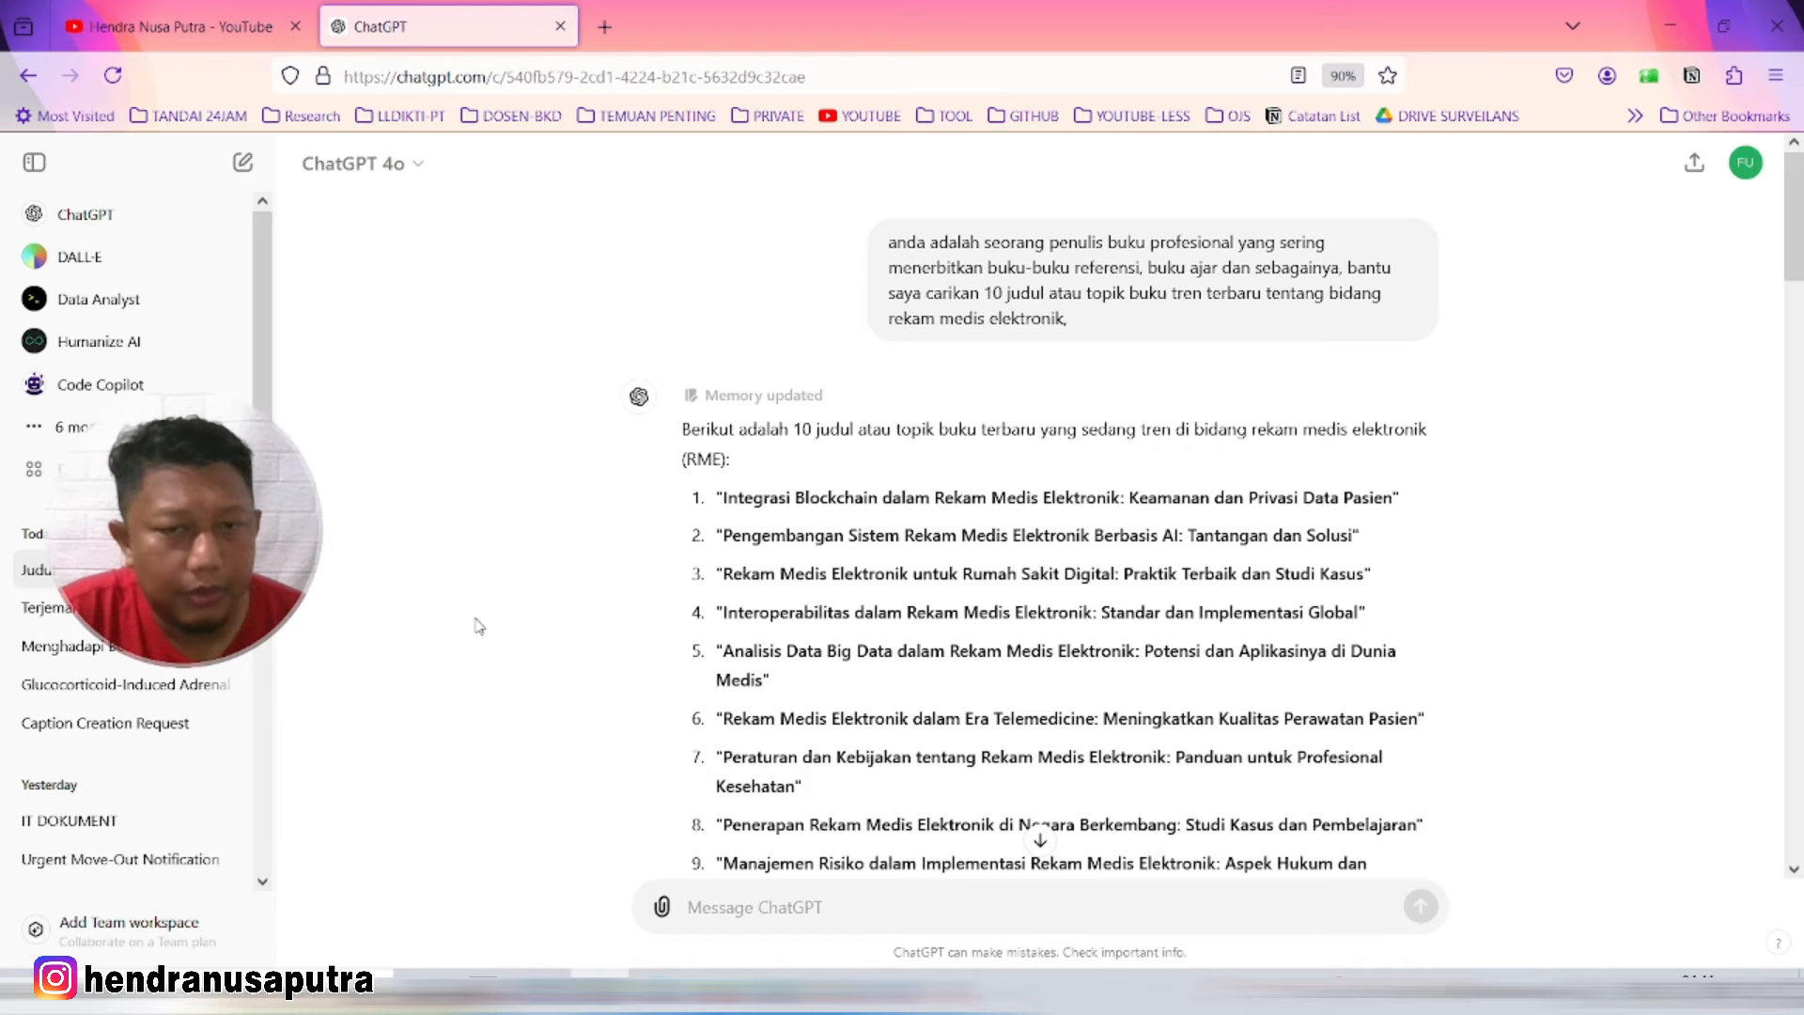
scroll(480, 626, down, 7)
scroll(637, 596, down, 9)
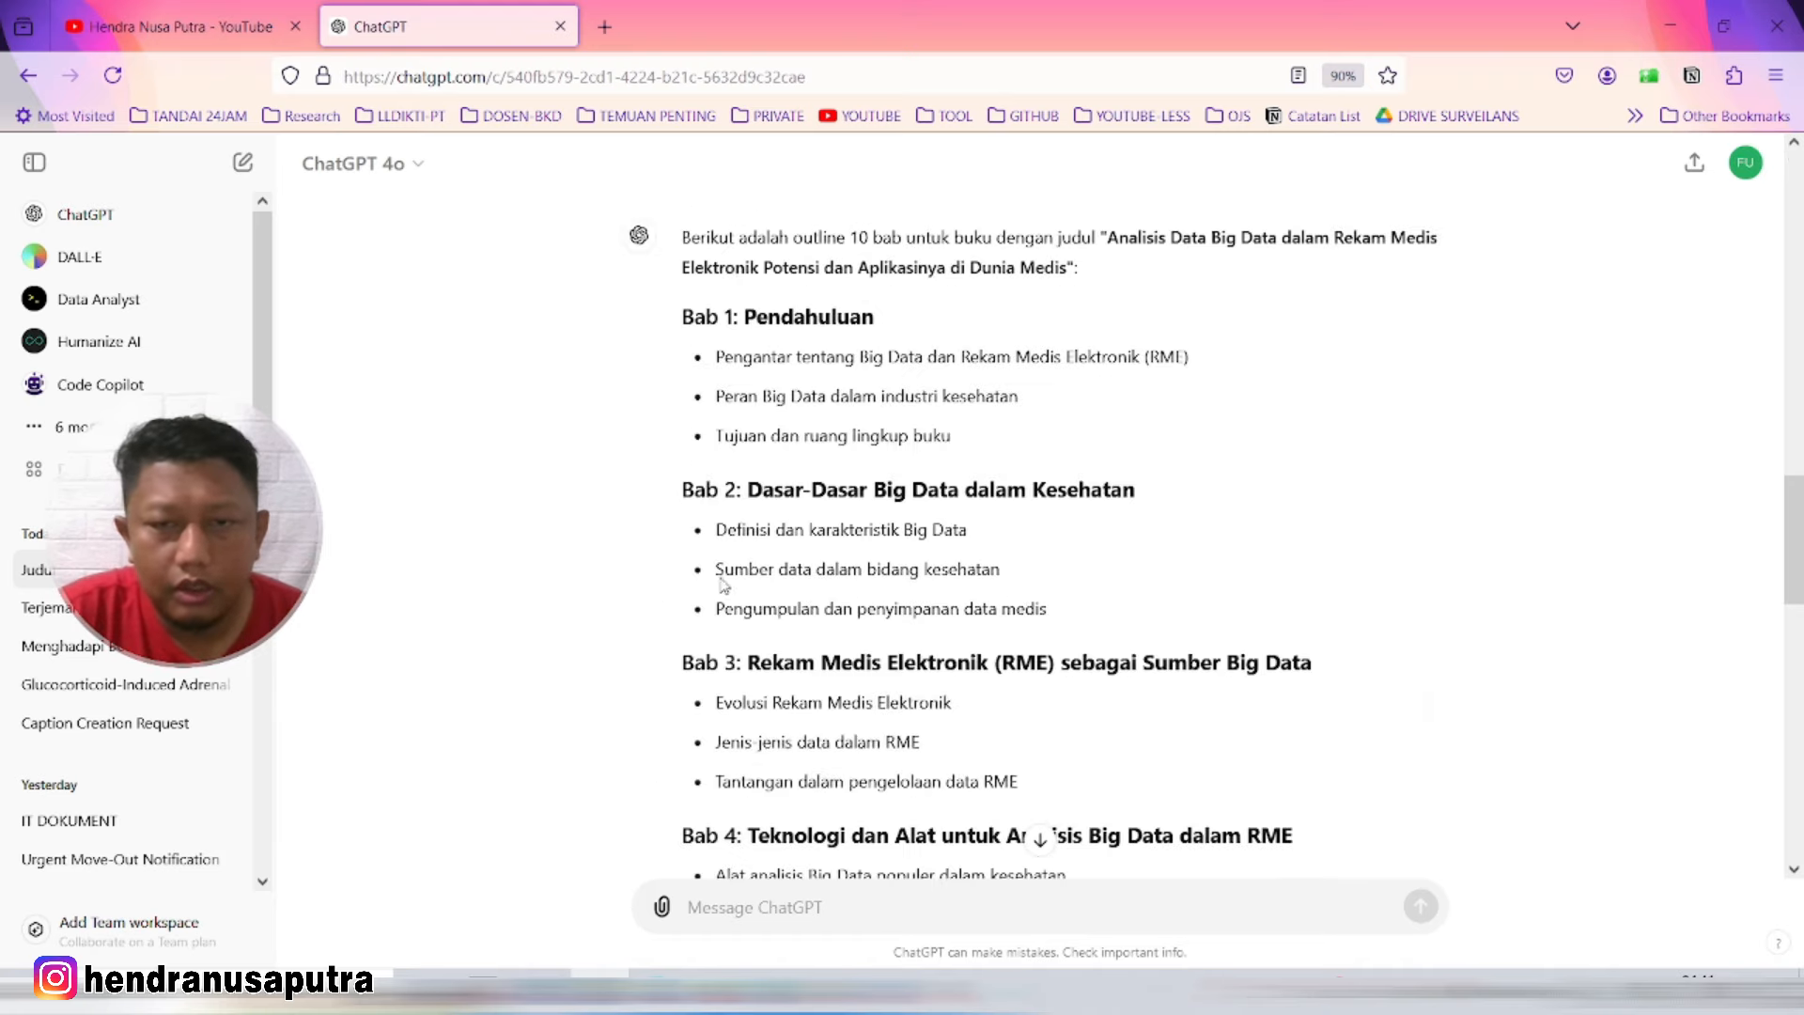
scroll(722, 585, up, 16)
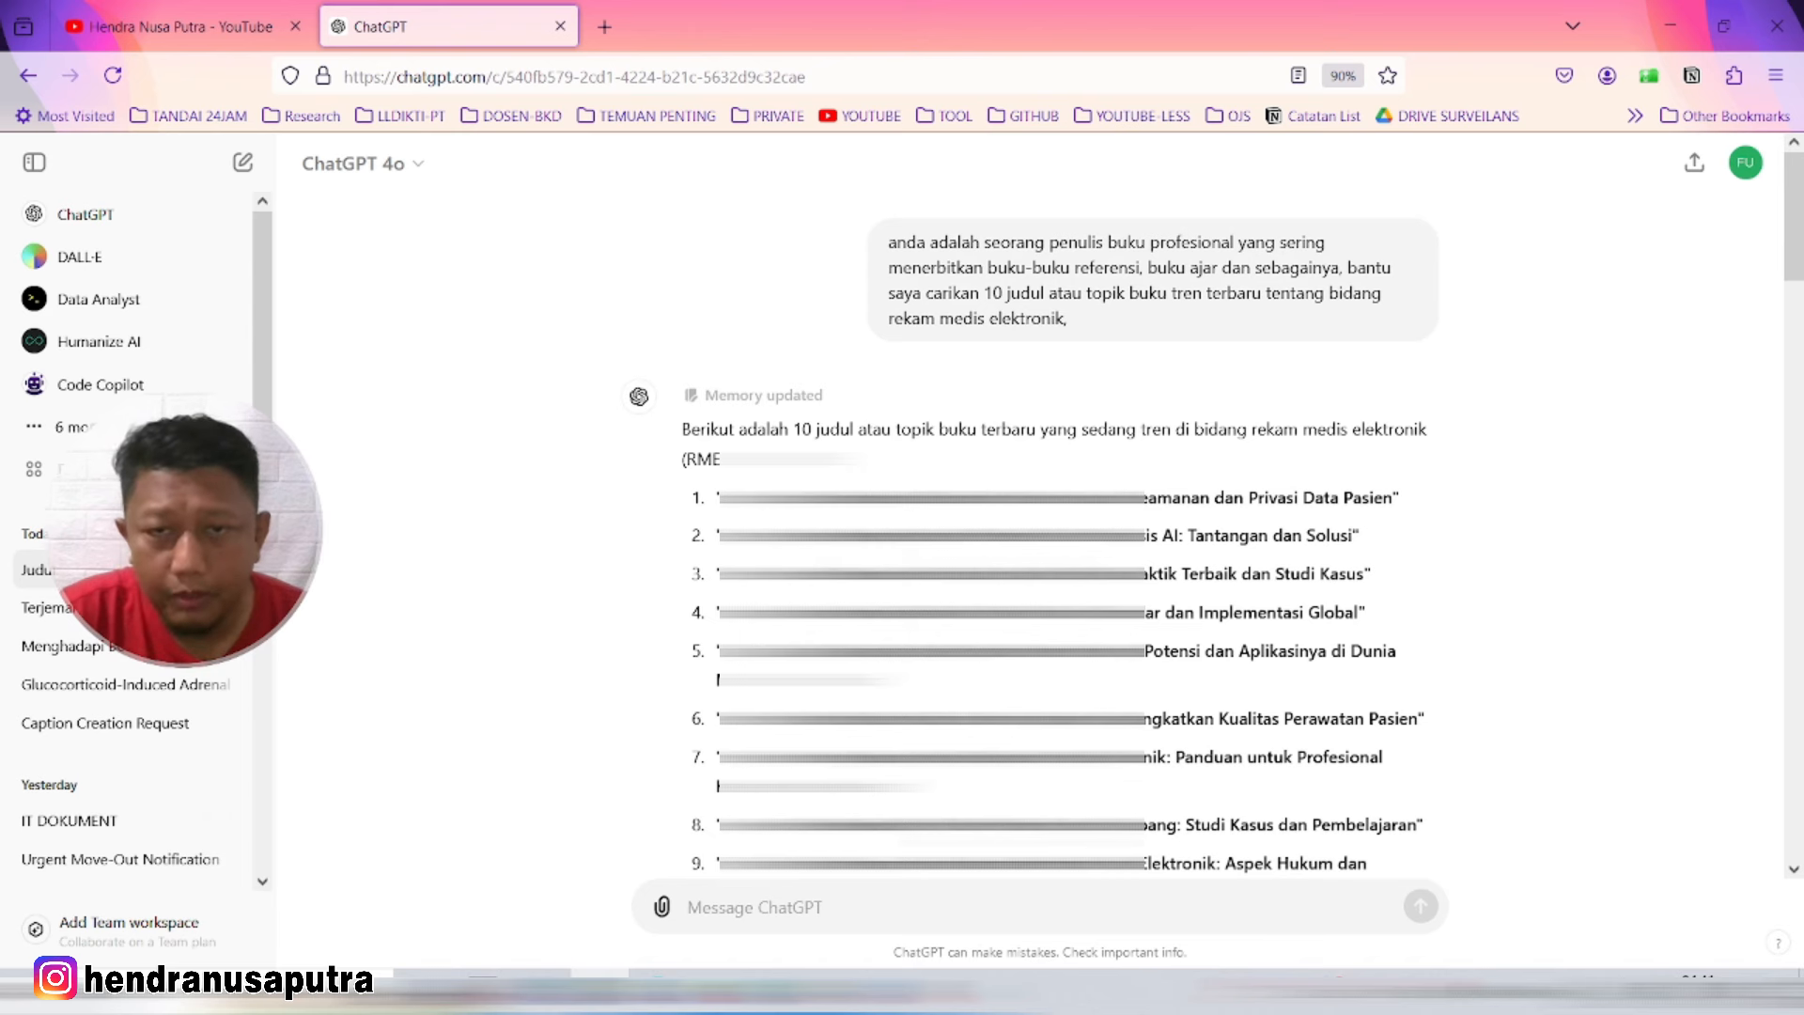
Step: Examine the opening prompt that asks for 10 trending book titles on electronic medical records
drag(888, 246, 1126, 323)
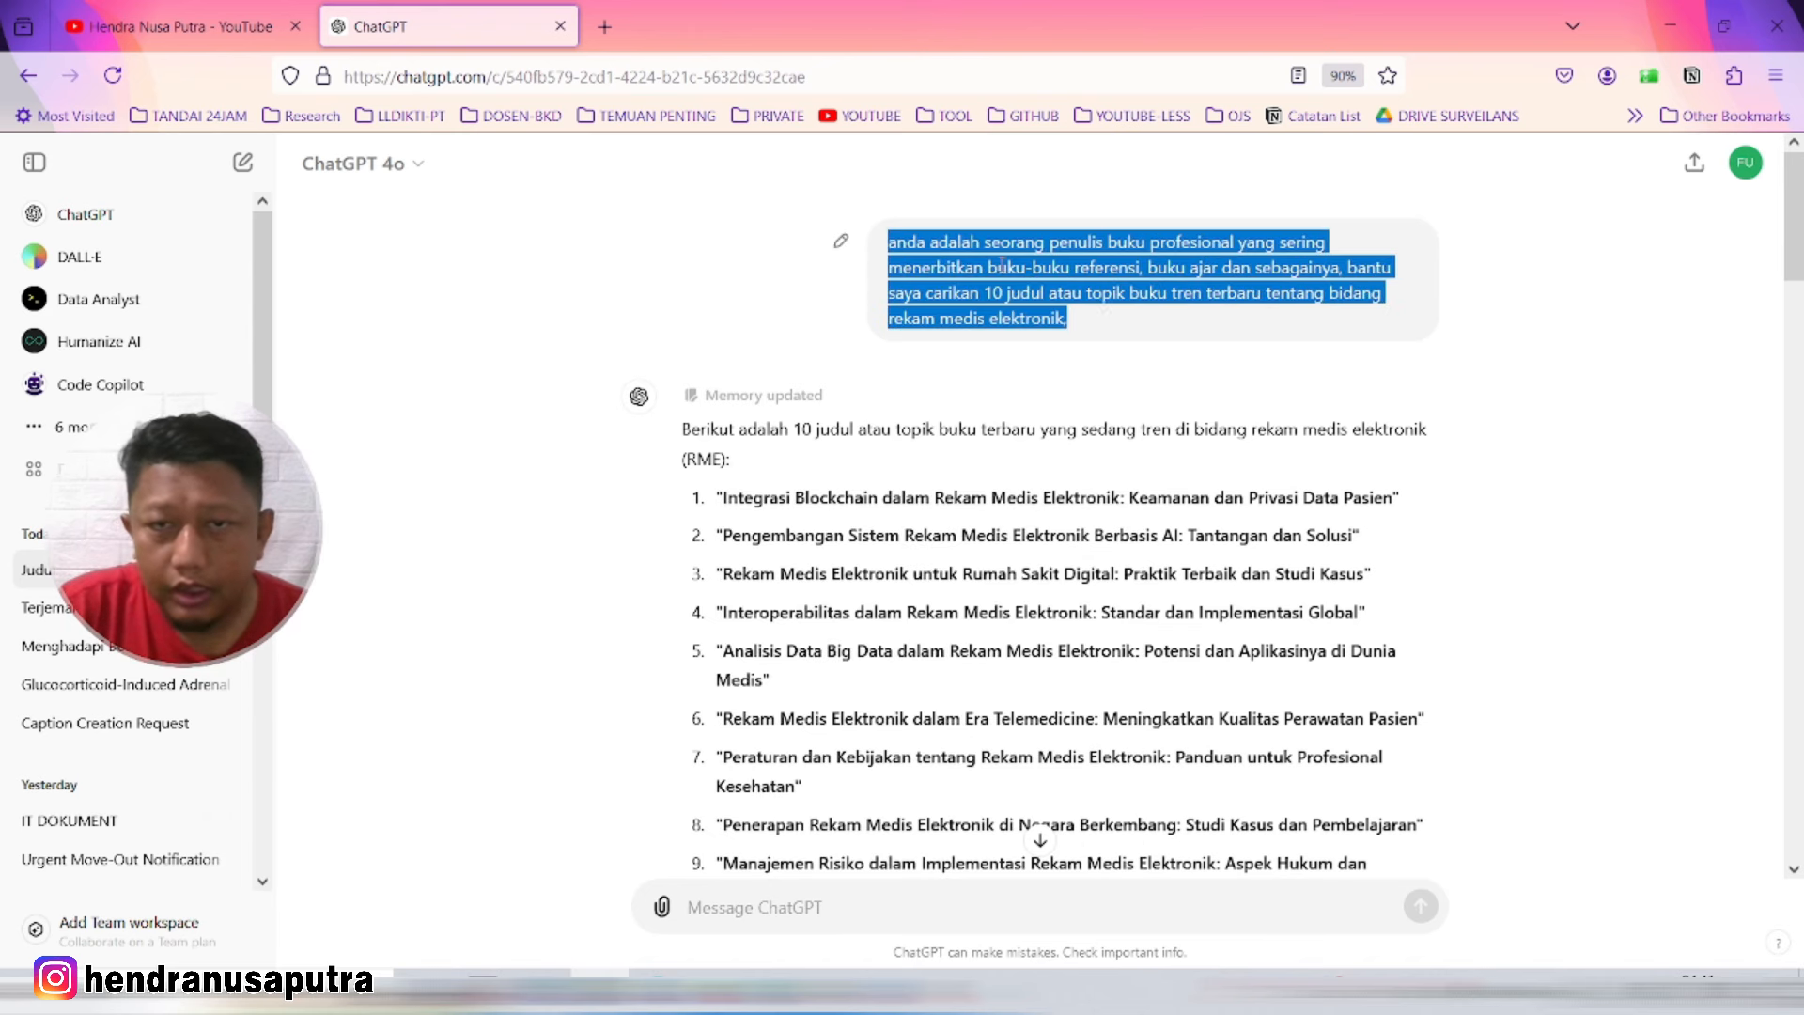
click(934, 249)
drag(890, 243, 1132, 355)
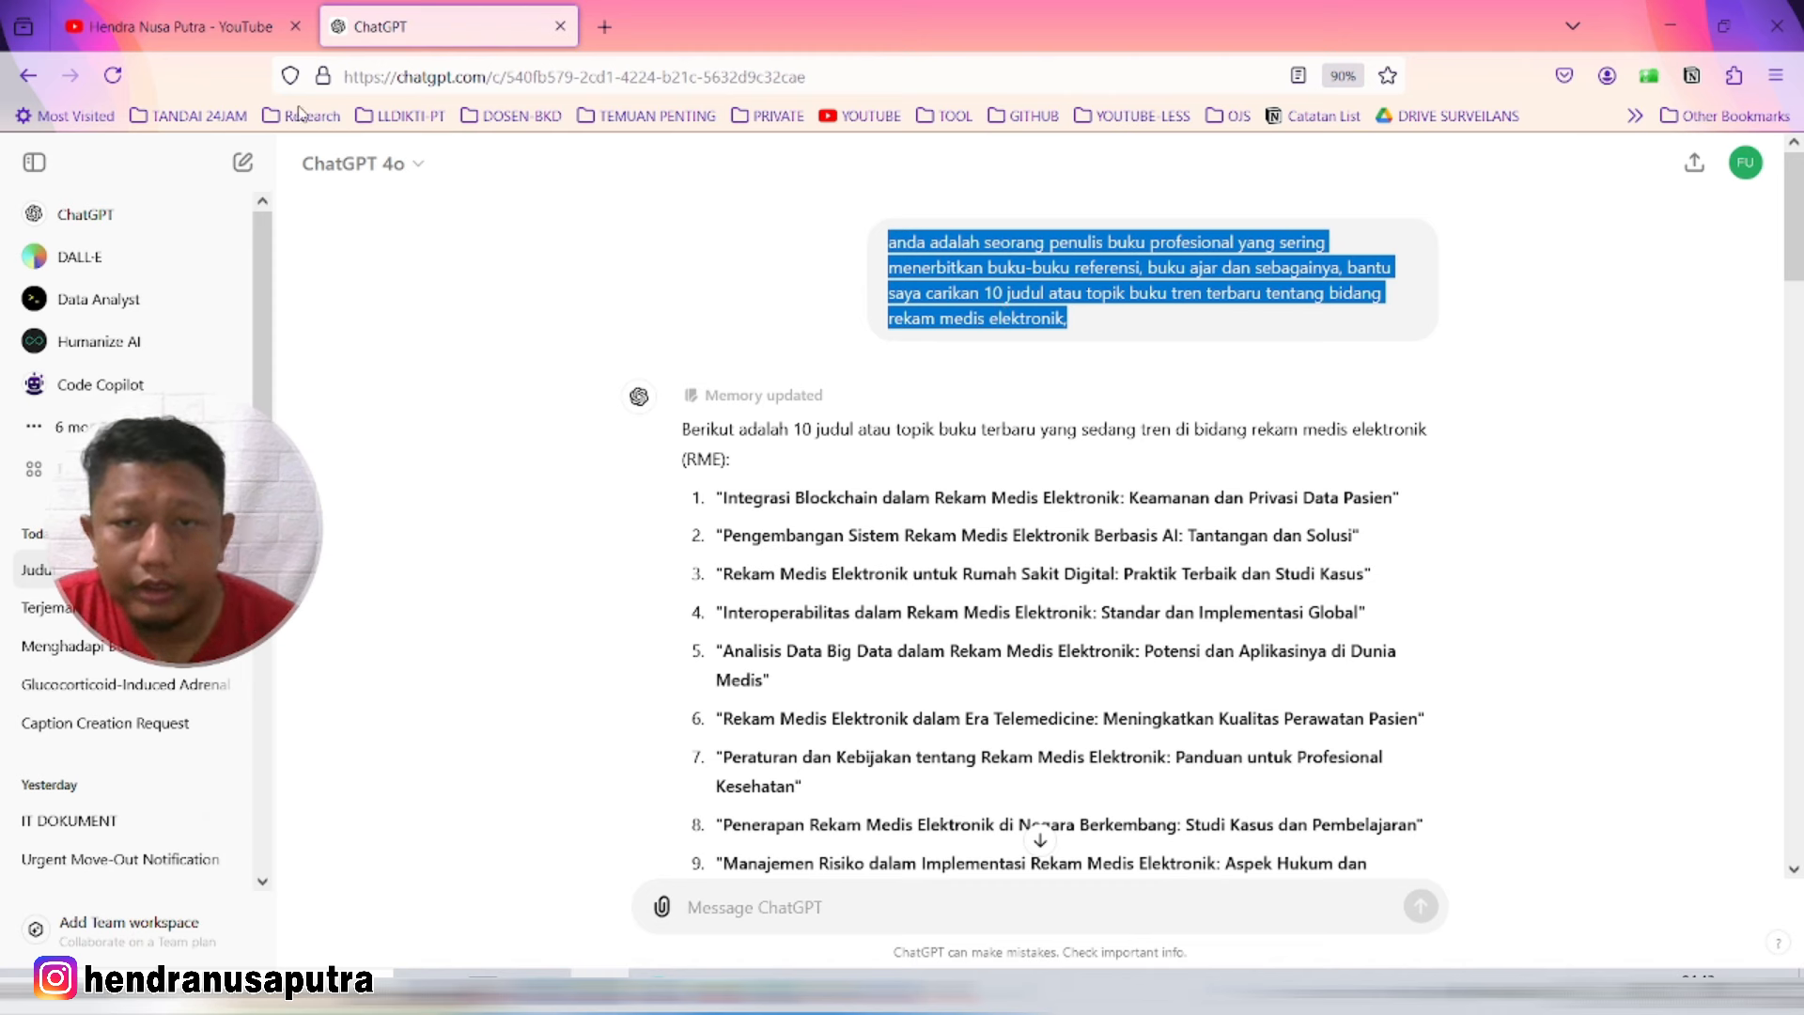
click(1026, 278)
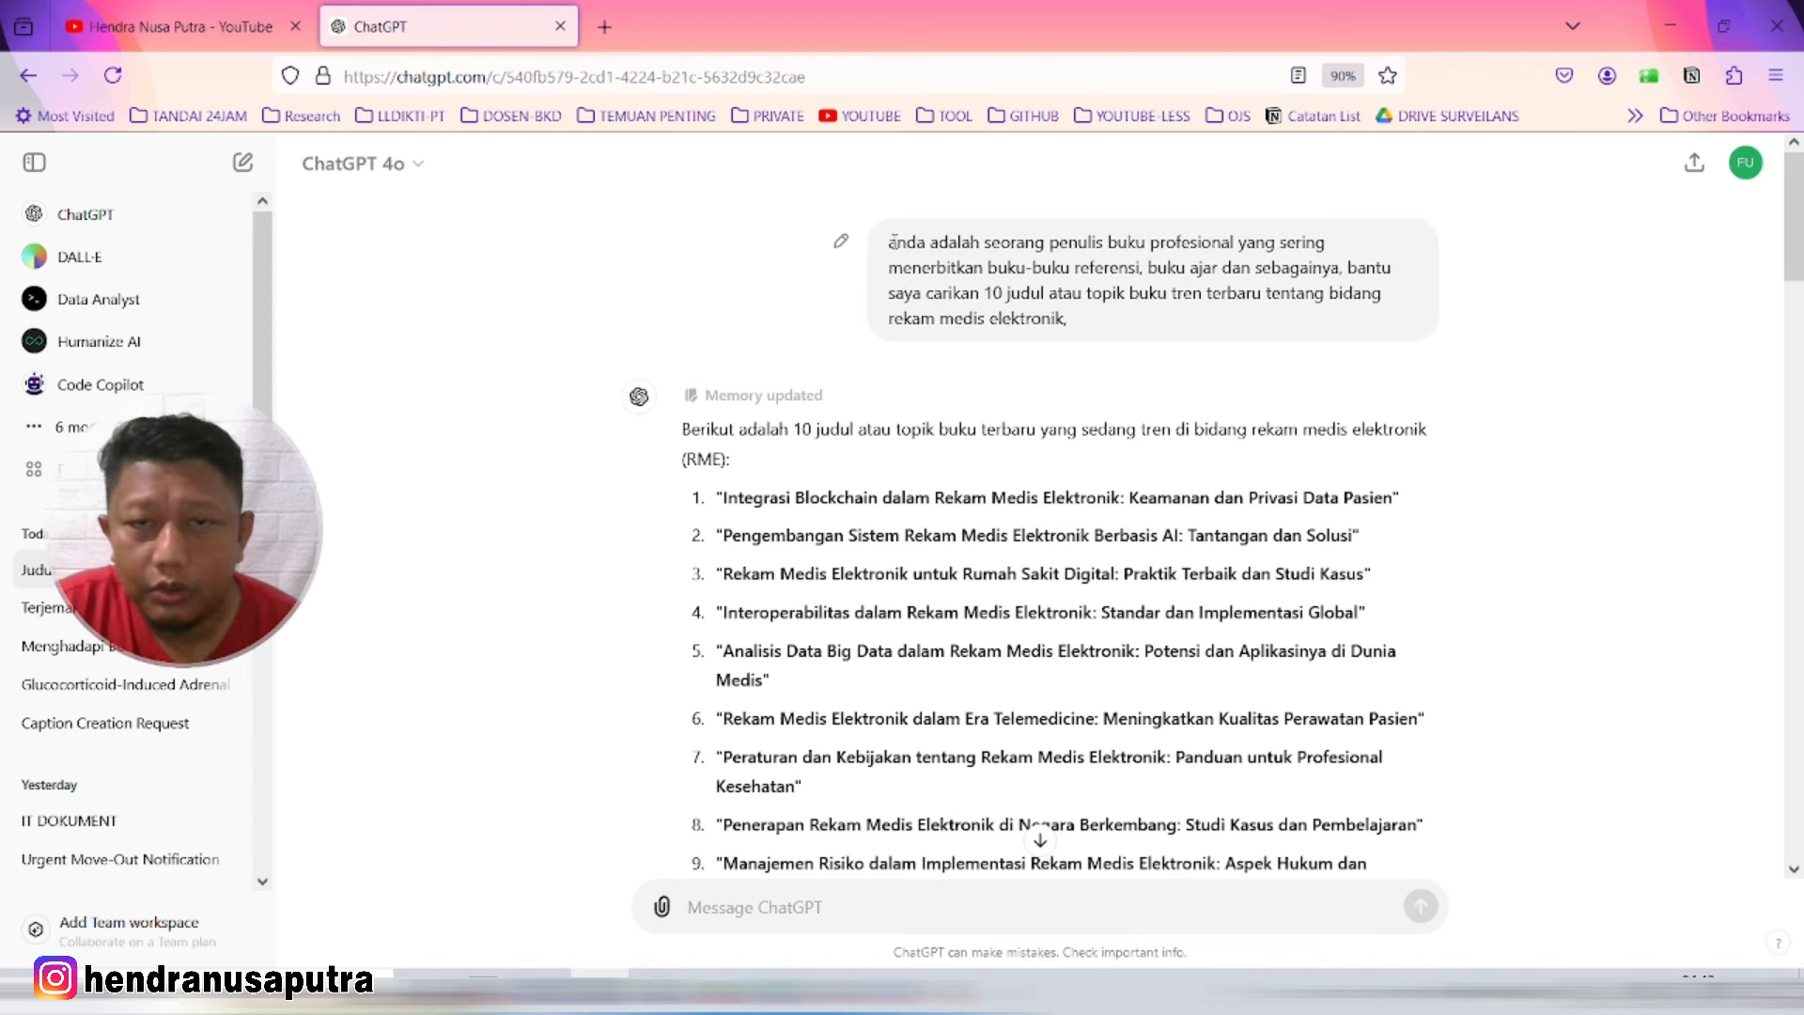
drag(891, 241, 1122, 329)
key(ctrl+c)
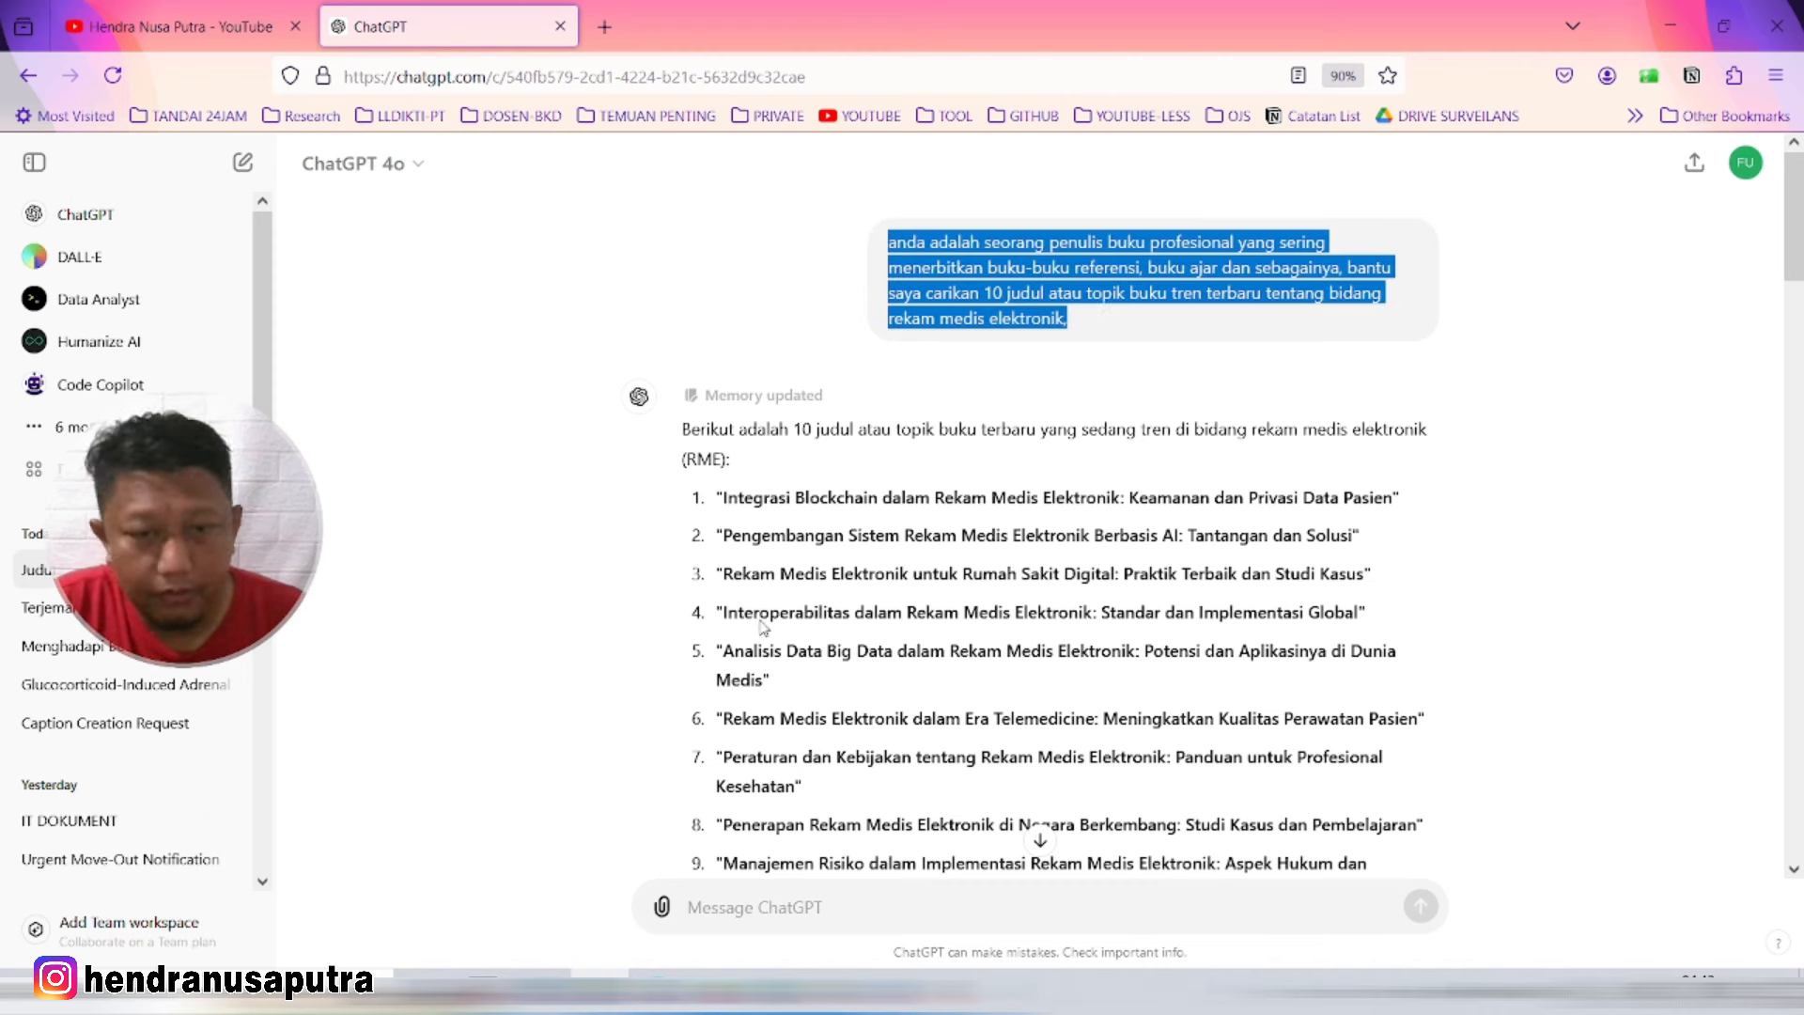
click(734, 911)
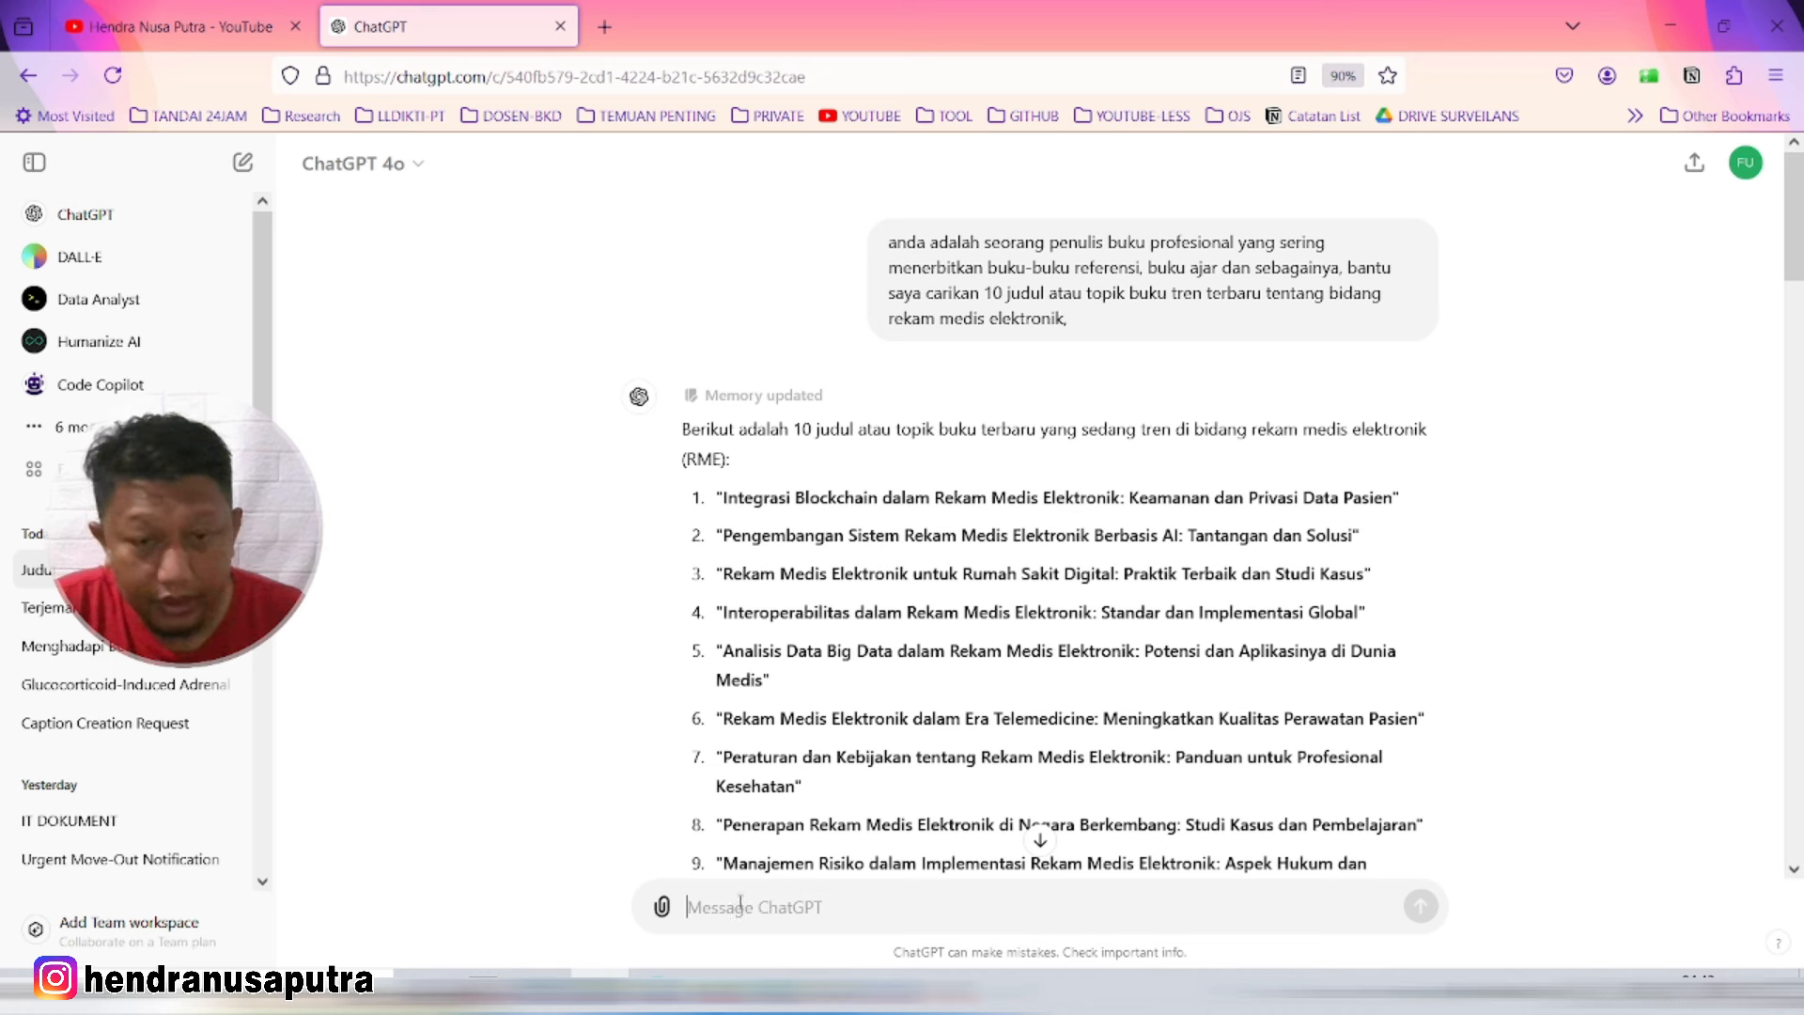
key(ctrl+v)
drag(963, 918, 658, 857)
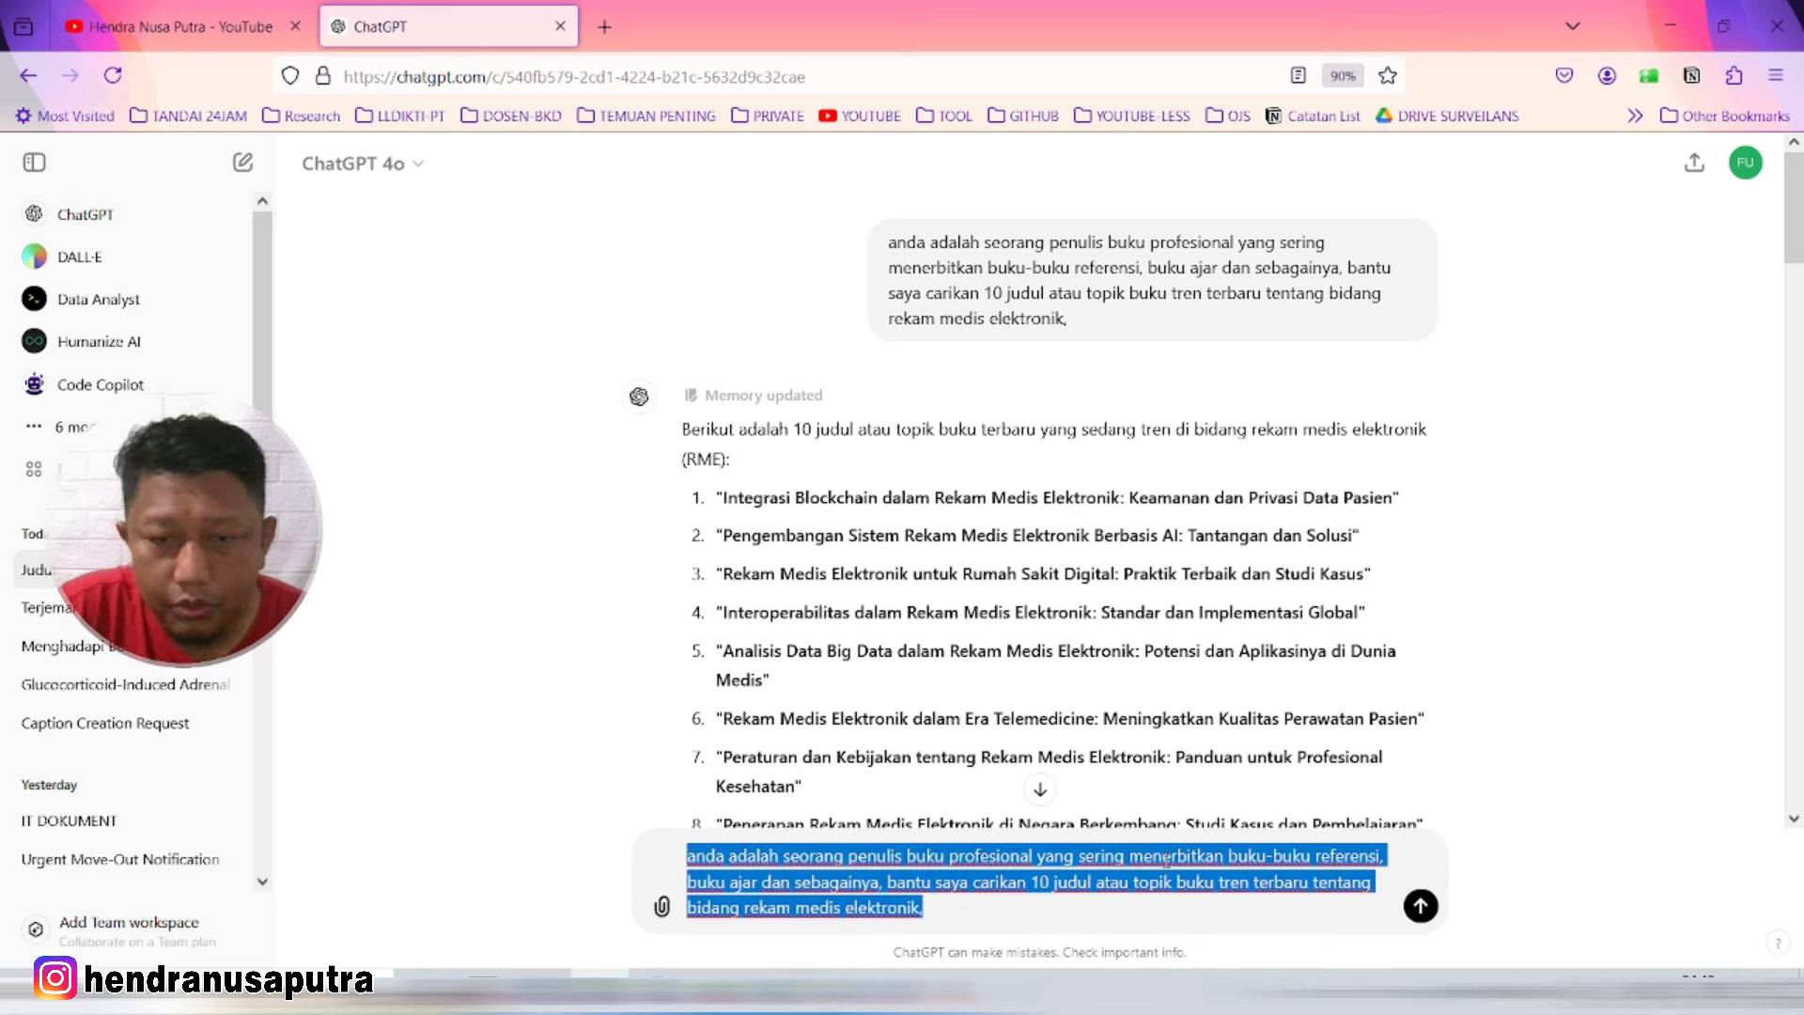
click(1317, 852)
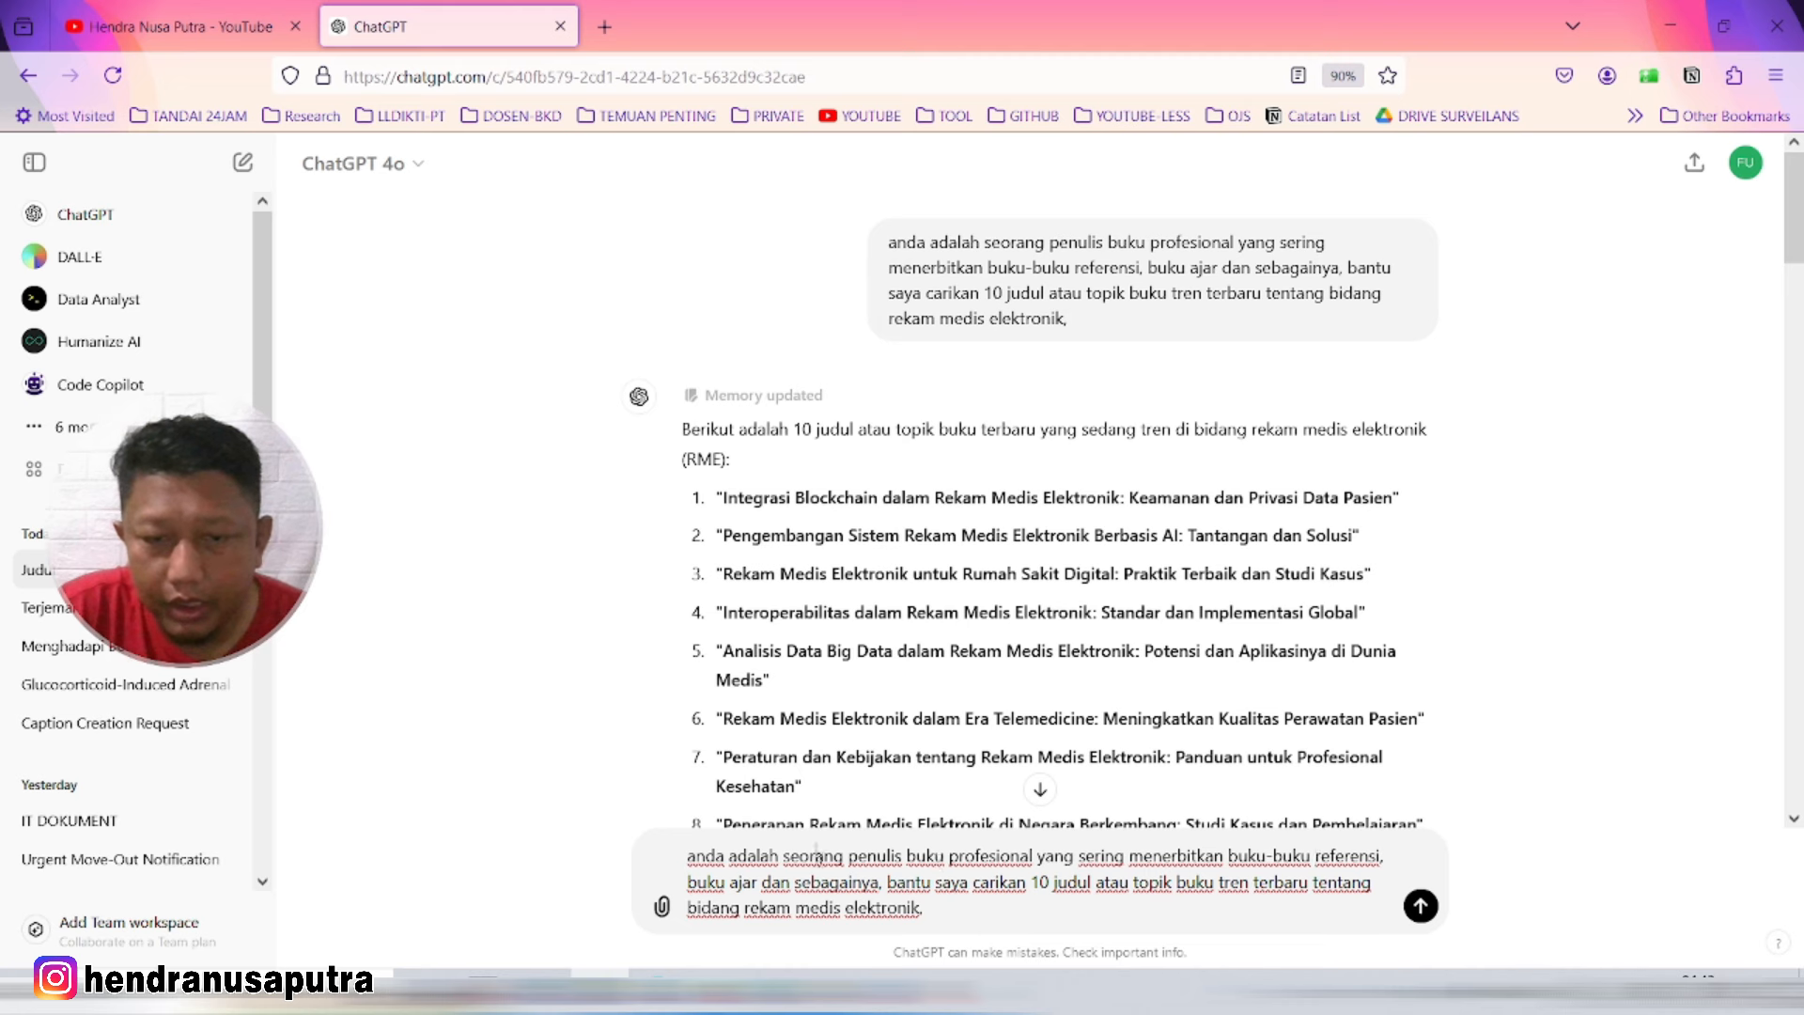
drag(815, 855, 1027, 863)
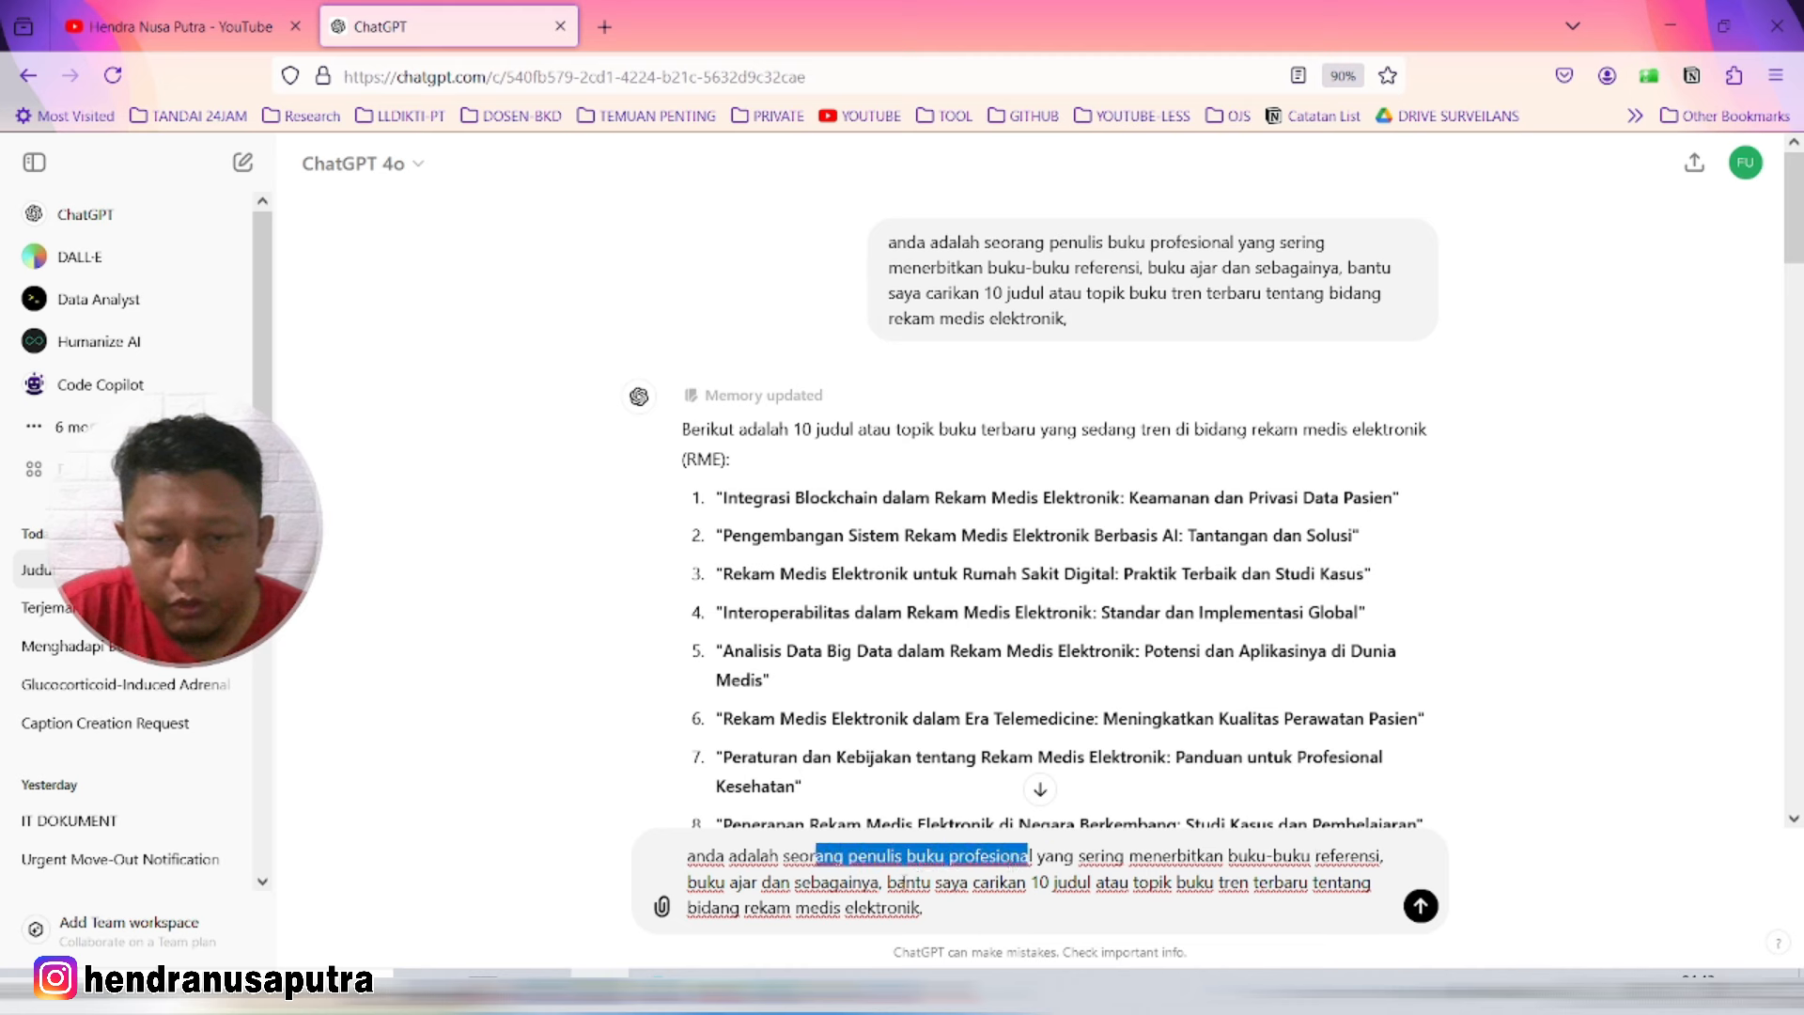
click(888, 883)
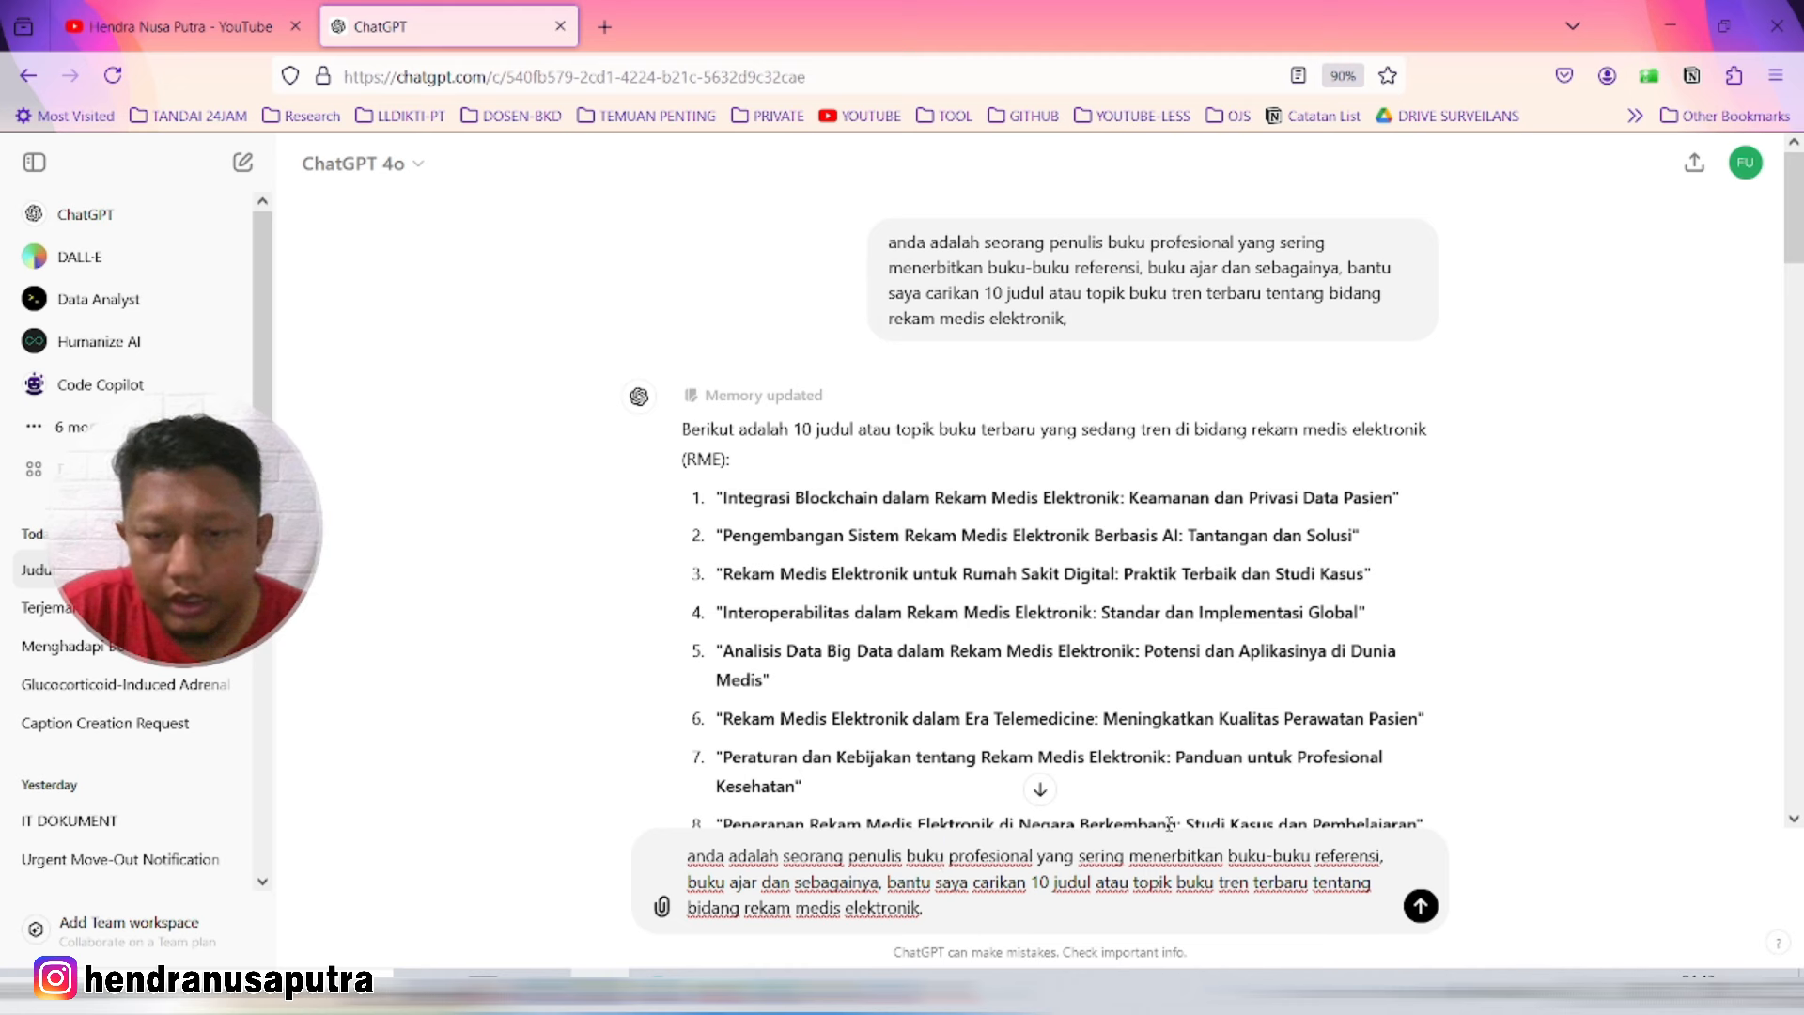
drag(882, 883, 820, 919)
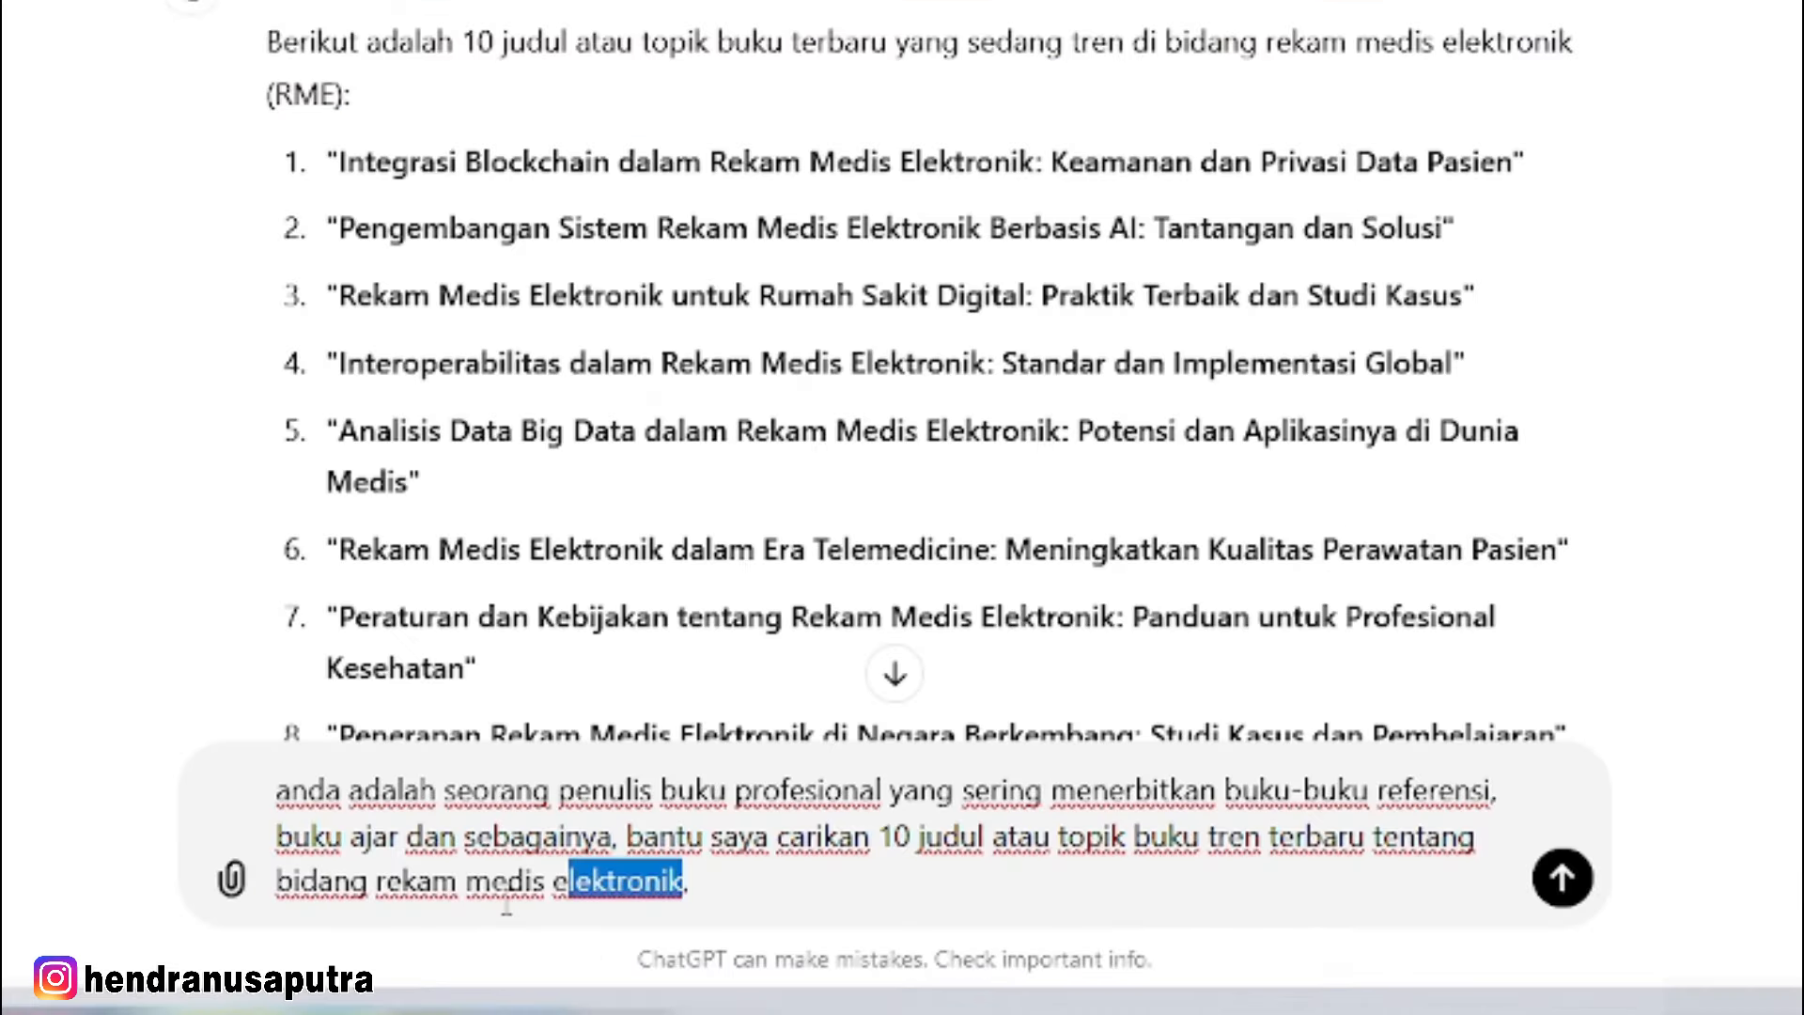
drag(507, 906, 375, 902)
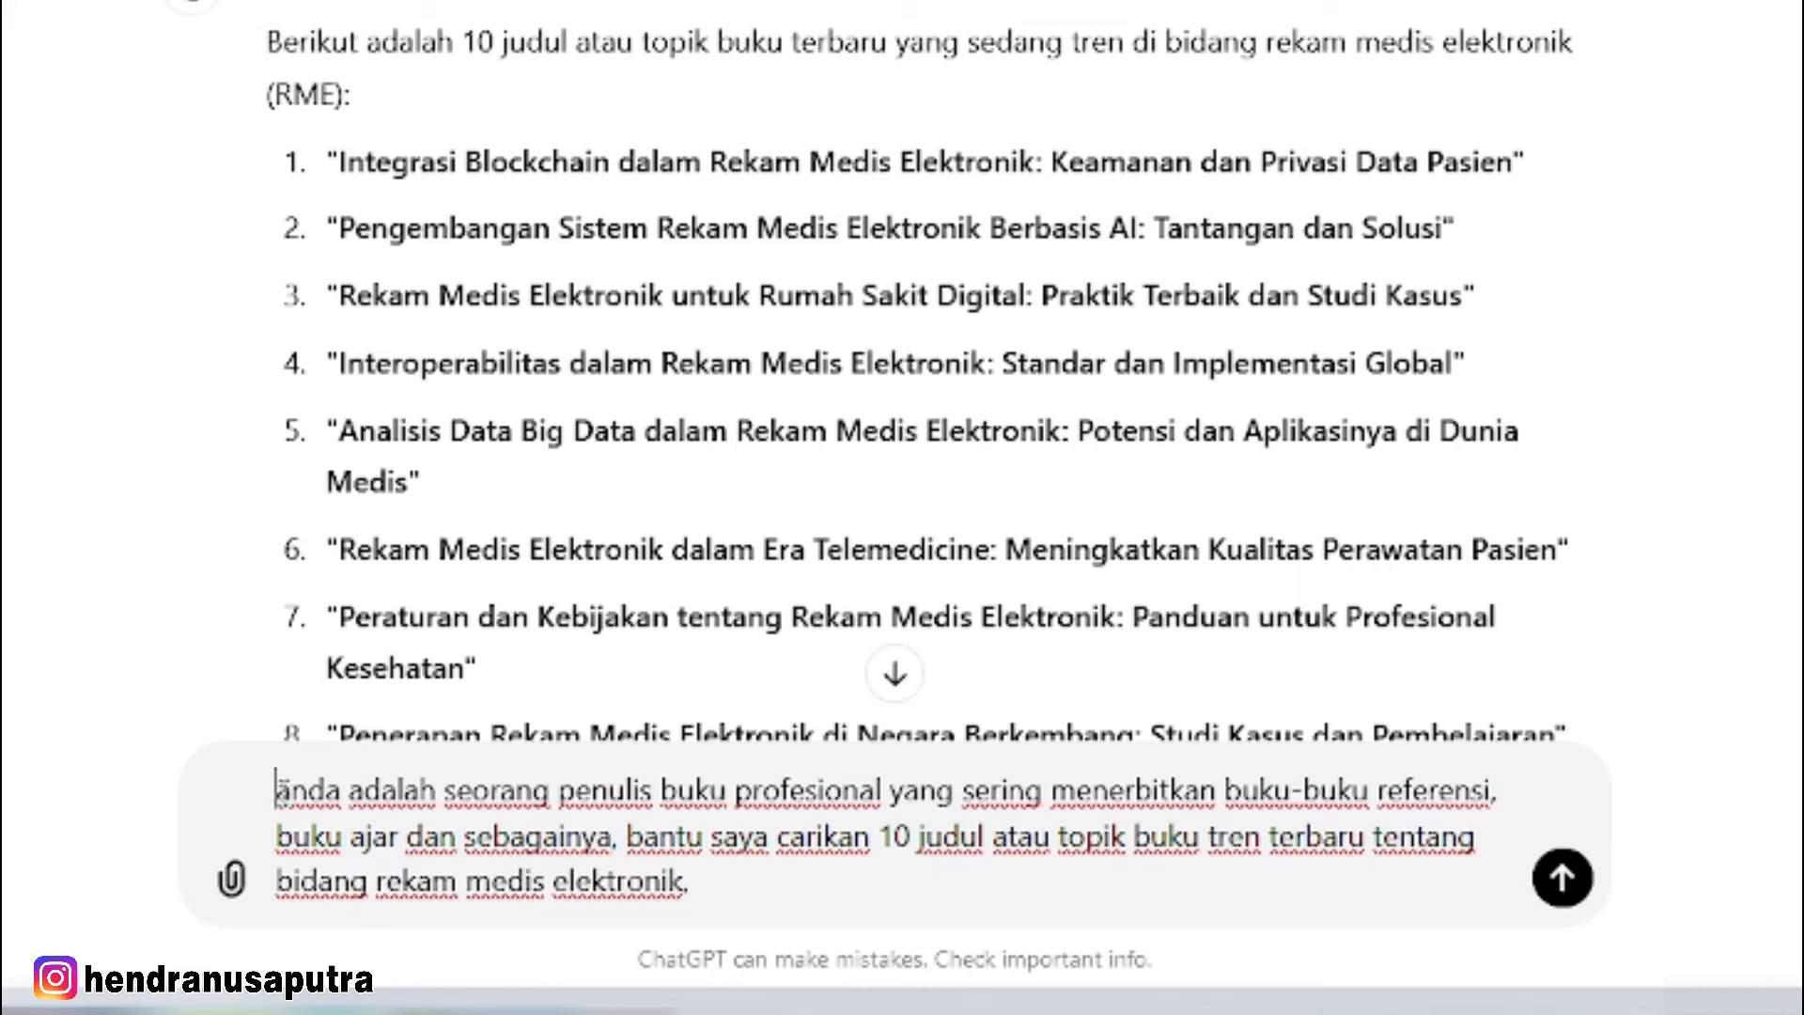
drag(278, 792, 689, 891)
click(376, 881)
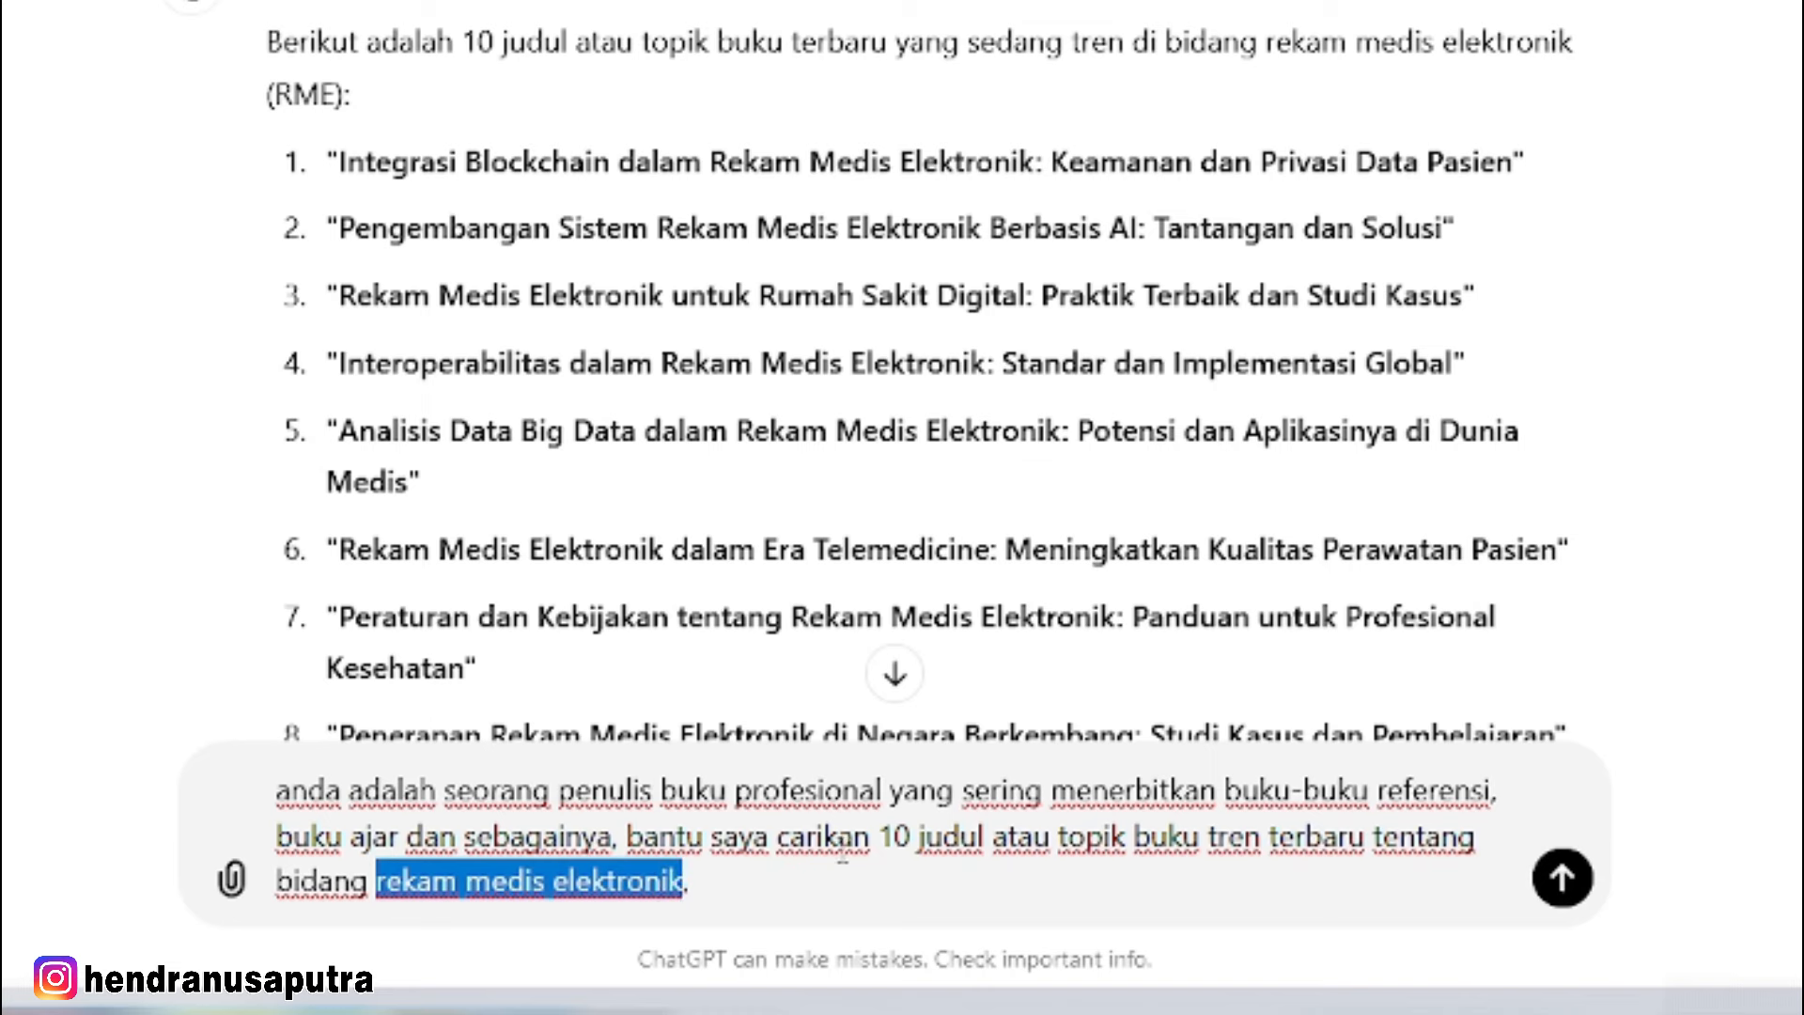
click(736, 883)
key(ctrl+a)
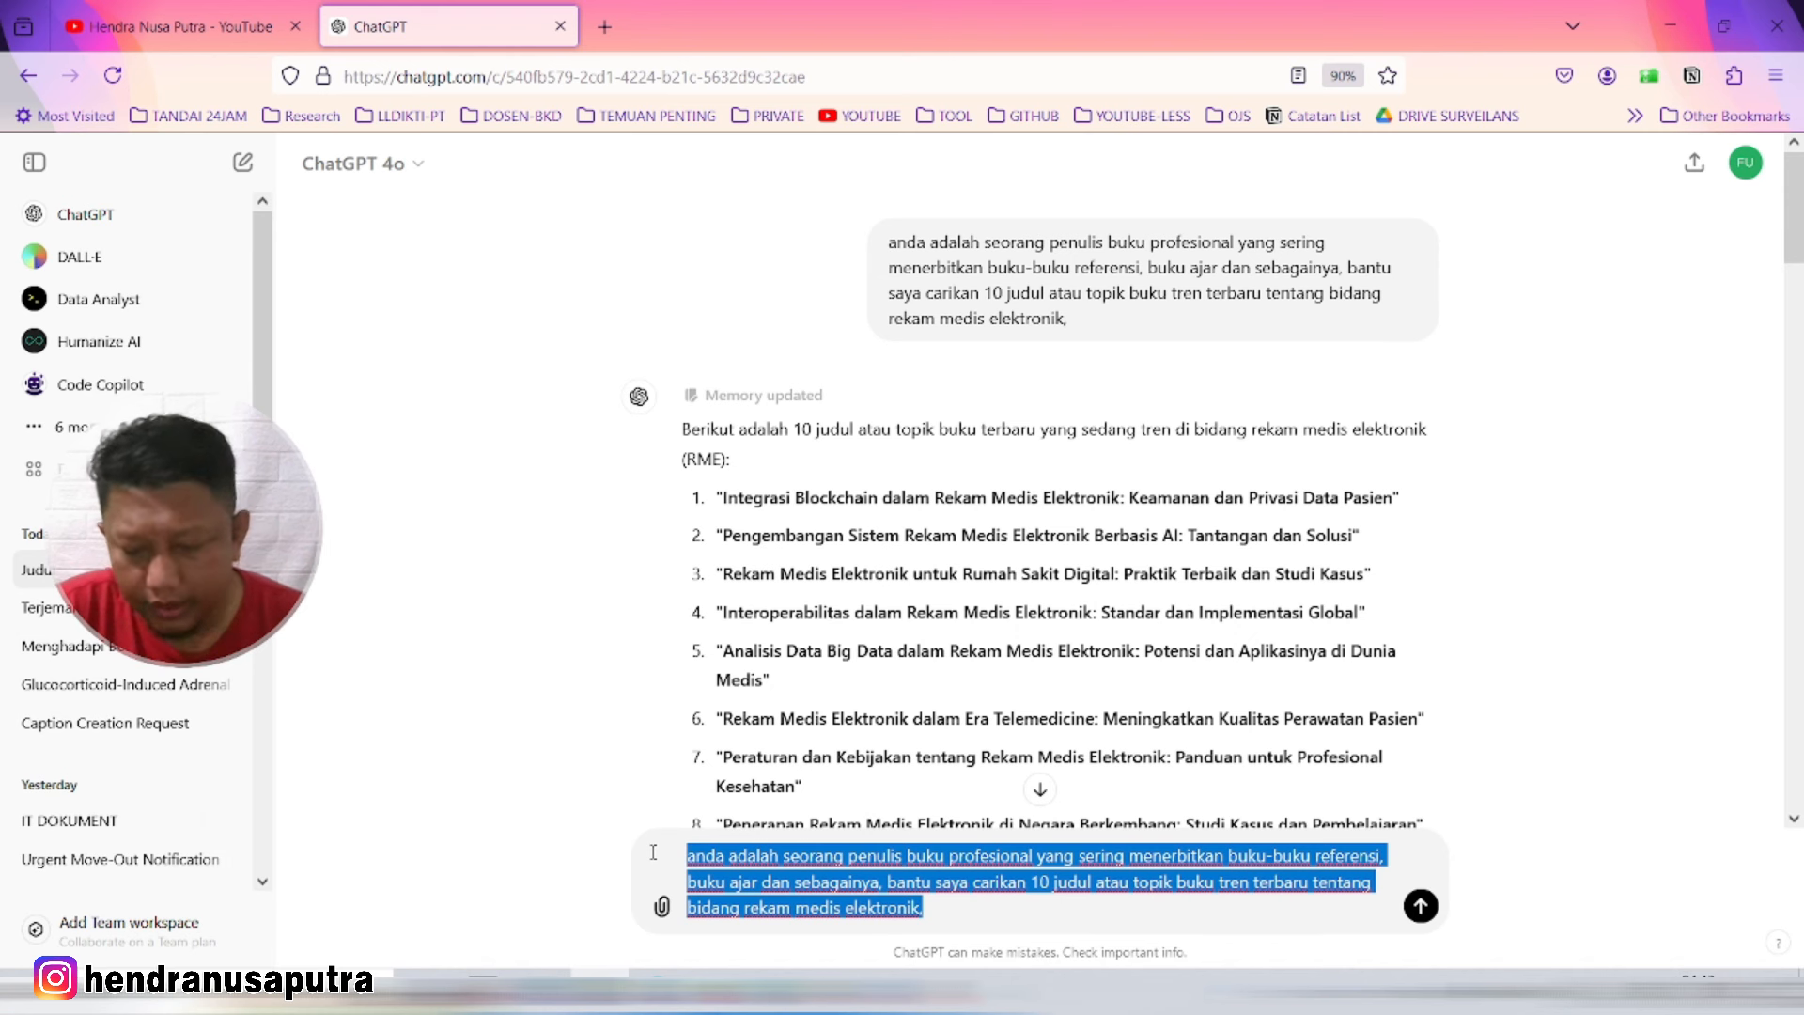
key(BackSpace)
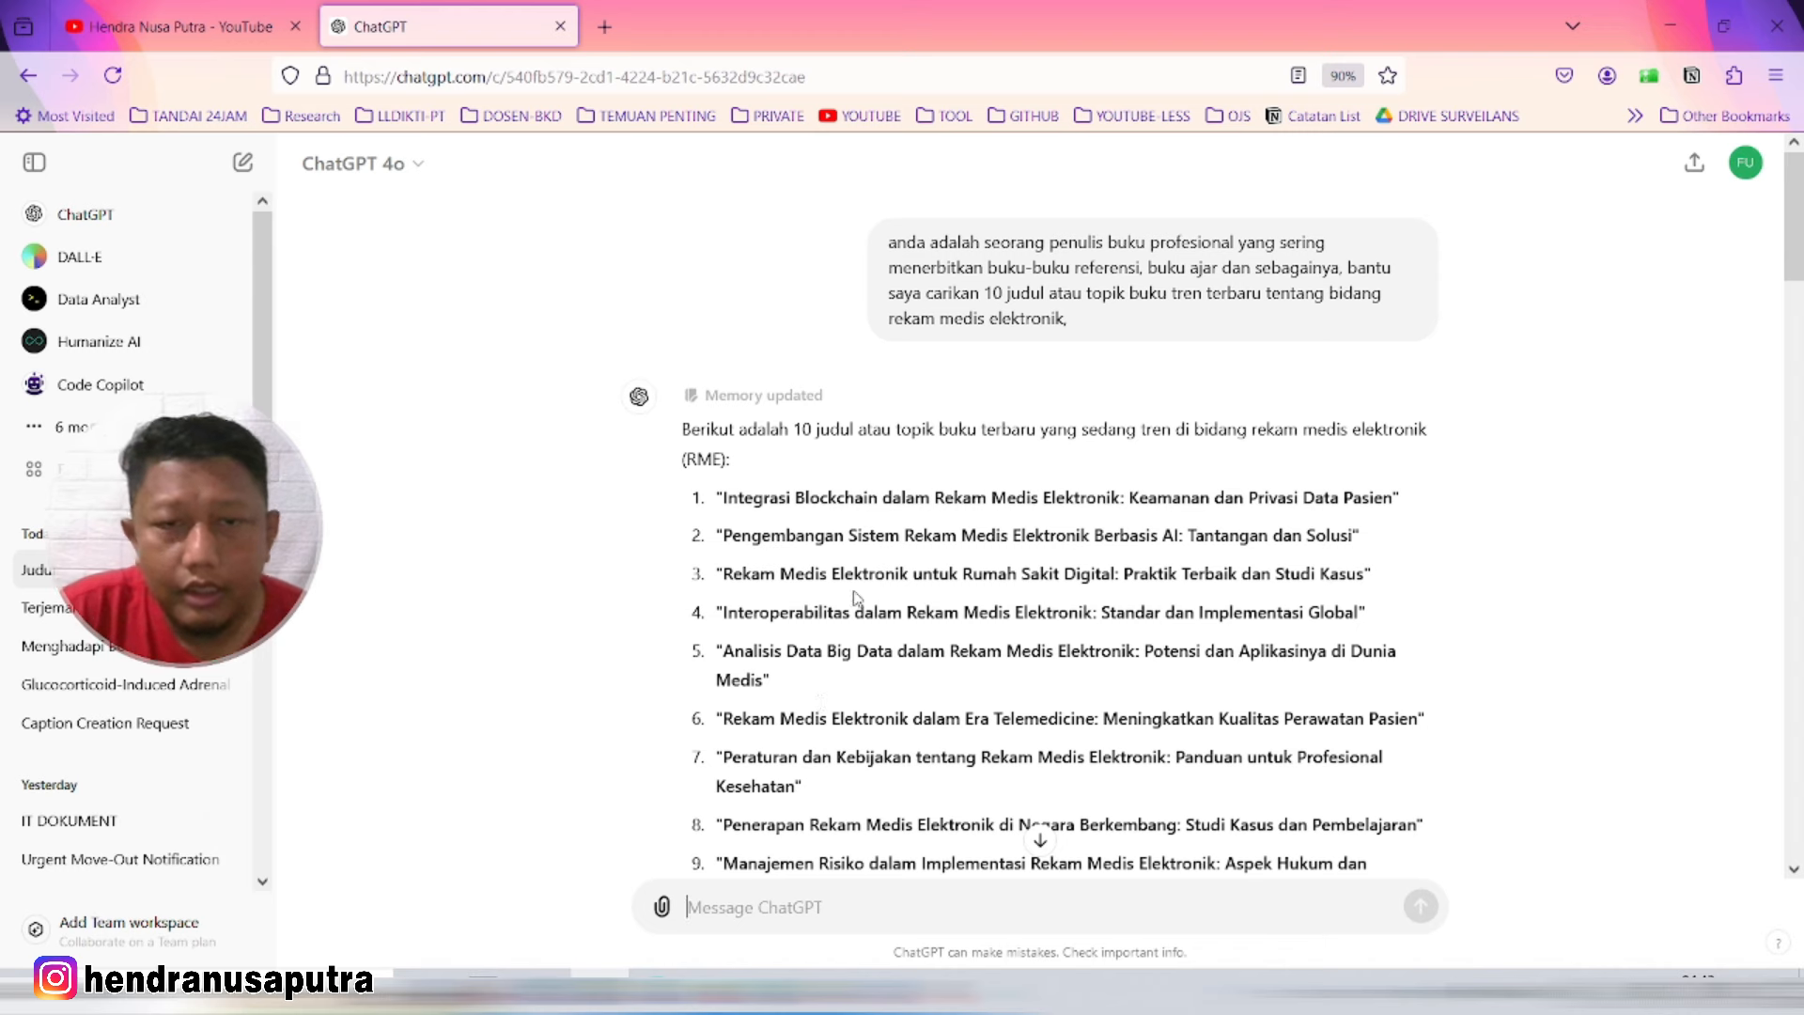
Step: Read through the 10 book titles in the first reply about electronic medical records
scroll(864, 593, down, 2)
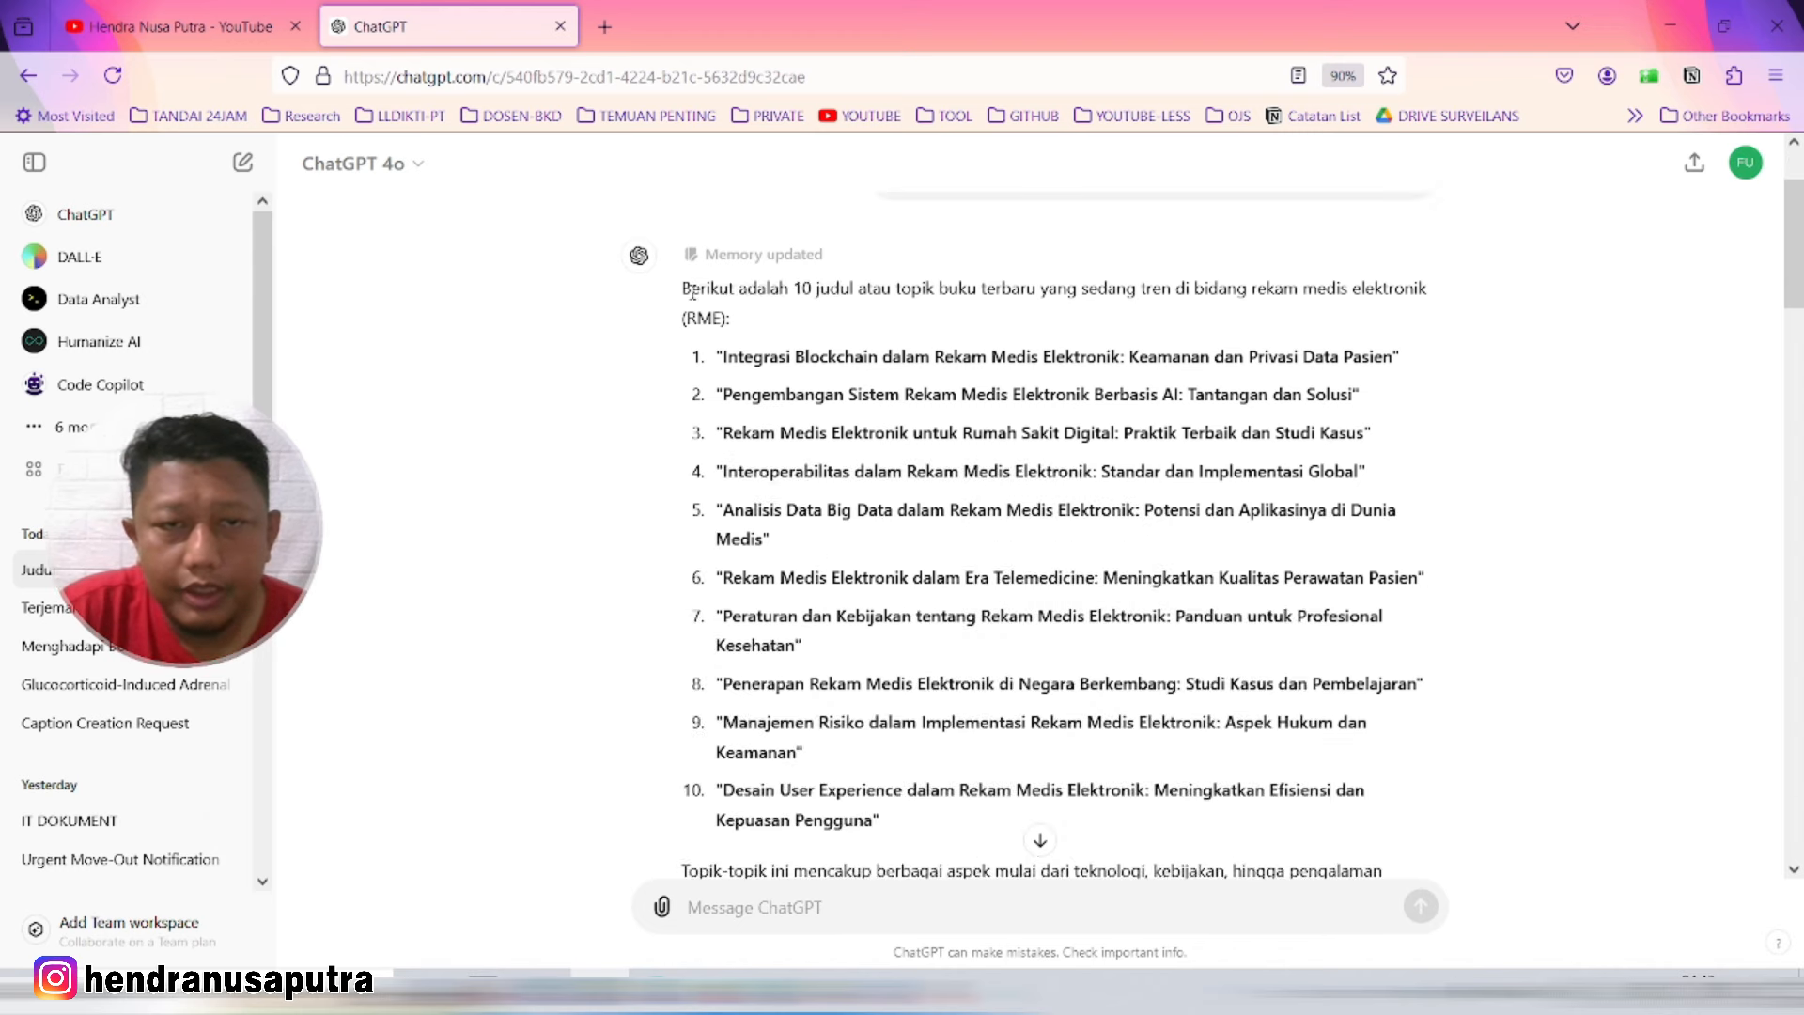
drag(681, 287, 881, 820)
click(839, 462)
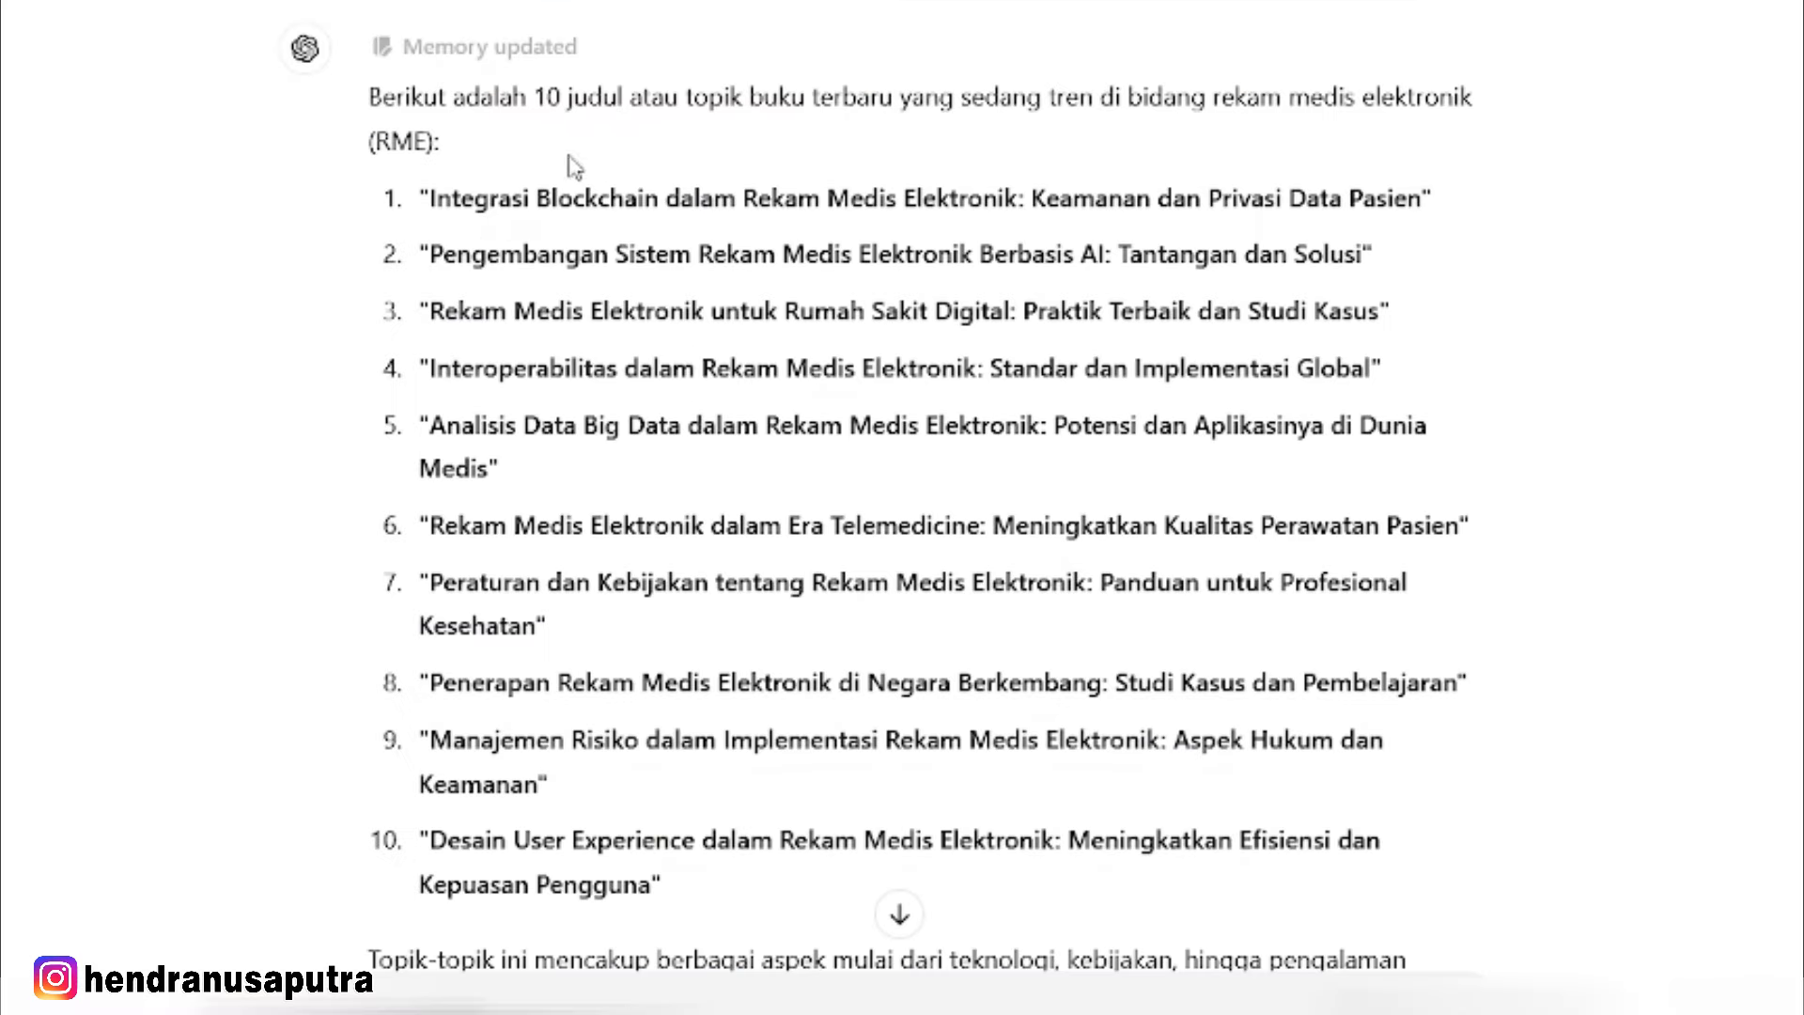
drag(433, 199, 1031, 250)
click(741, 433)
text(coba)
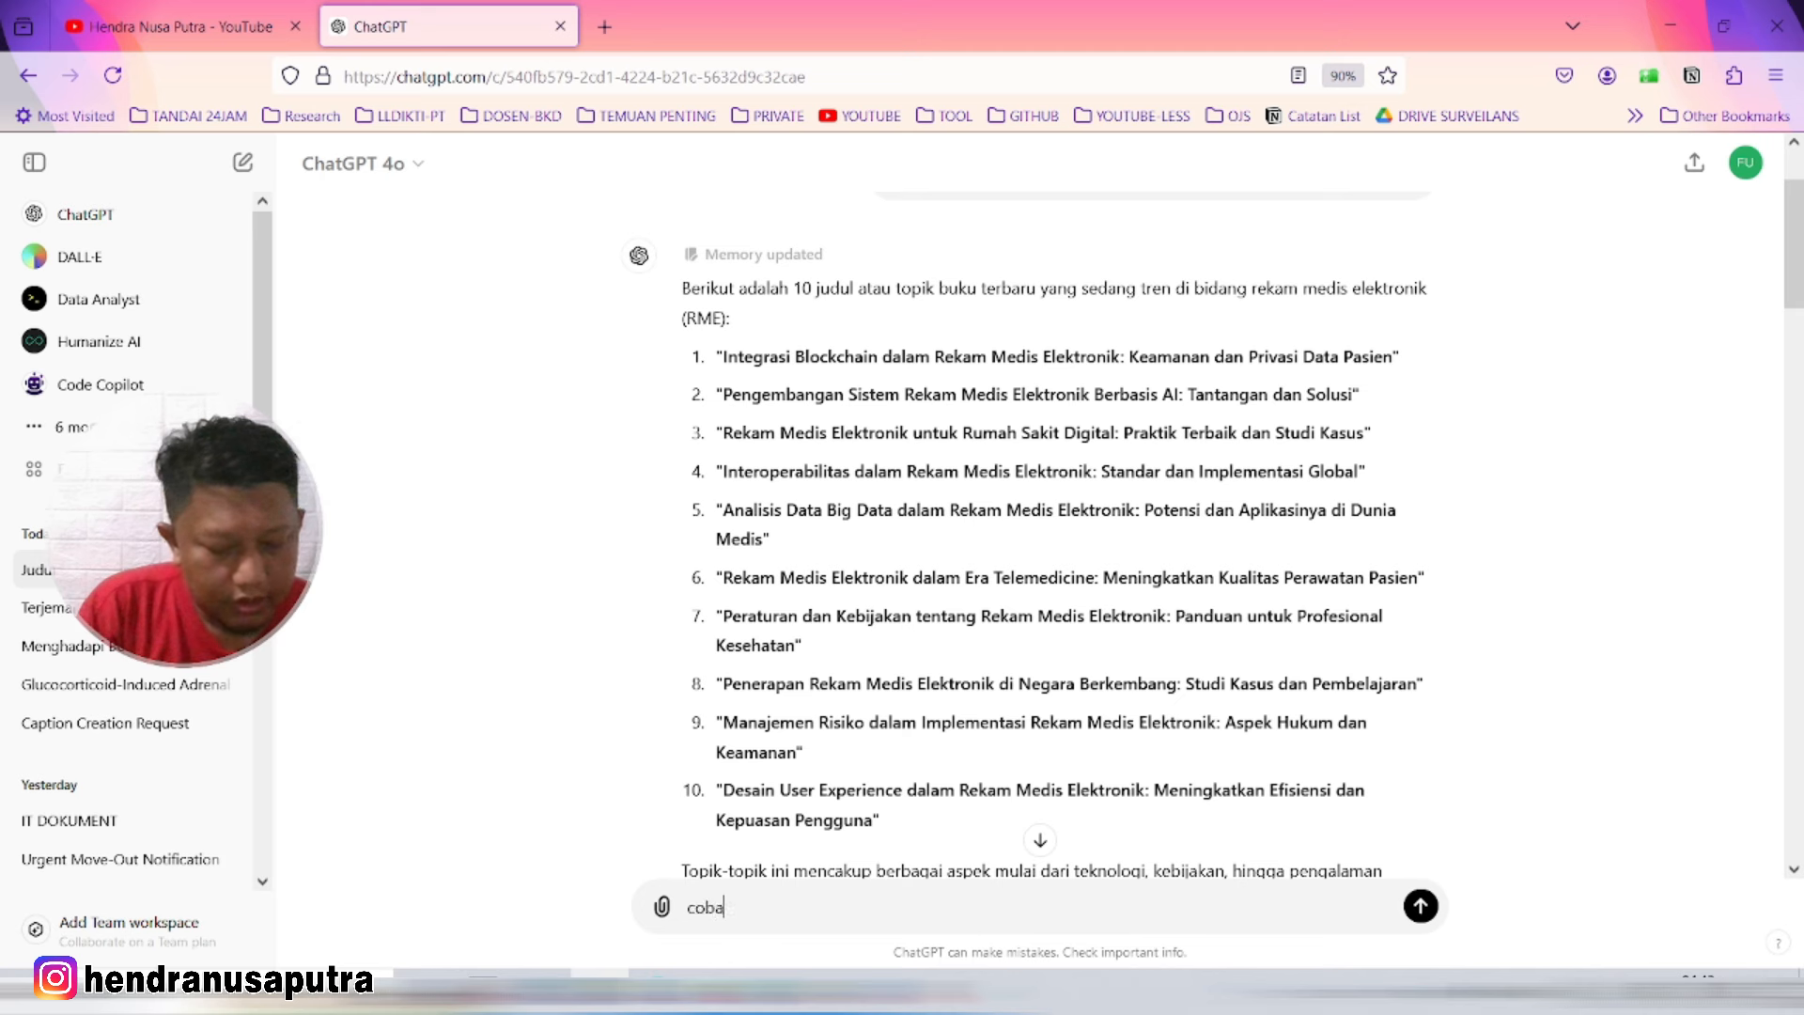
text( carikan 1)
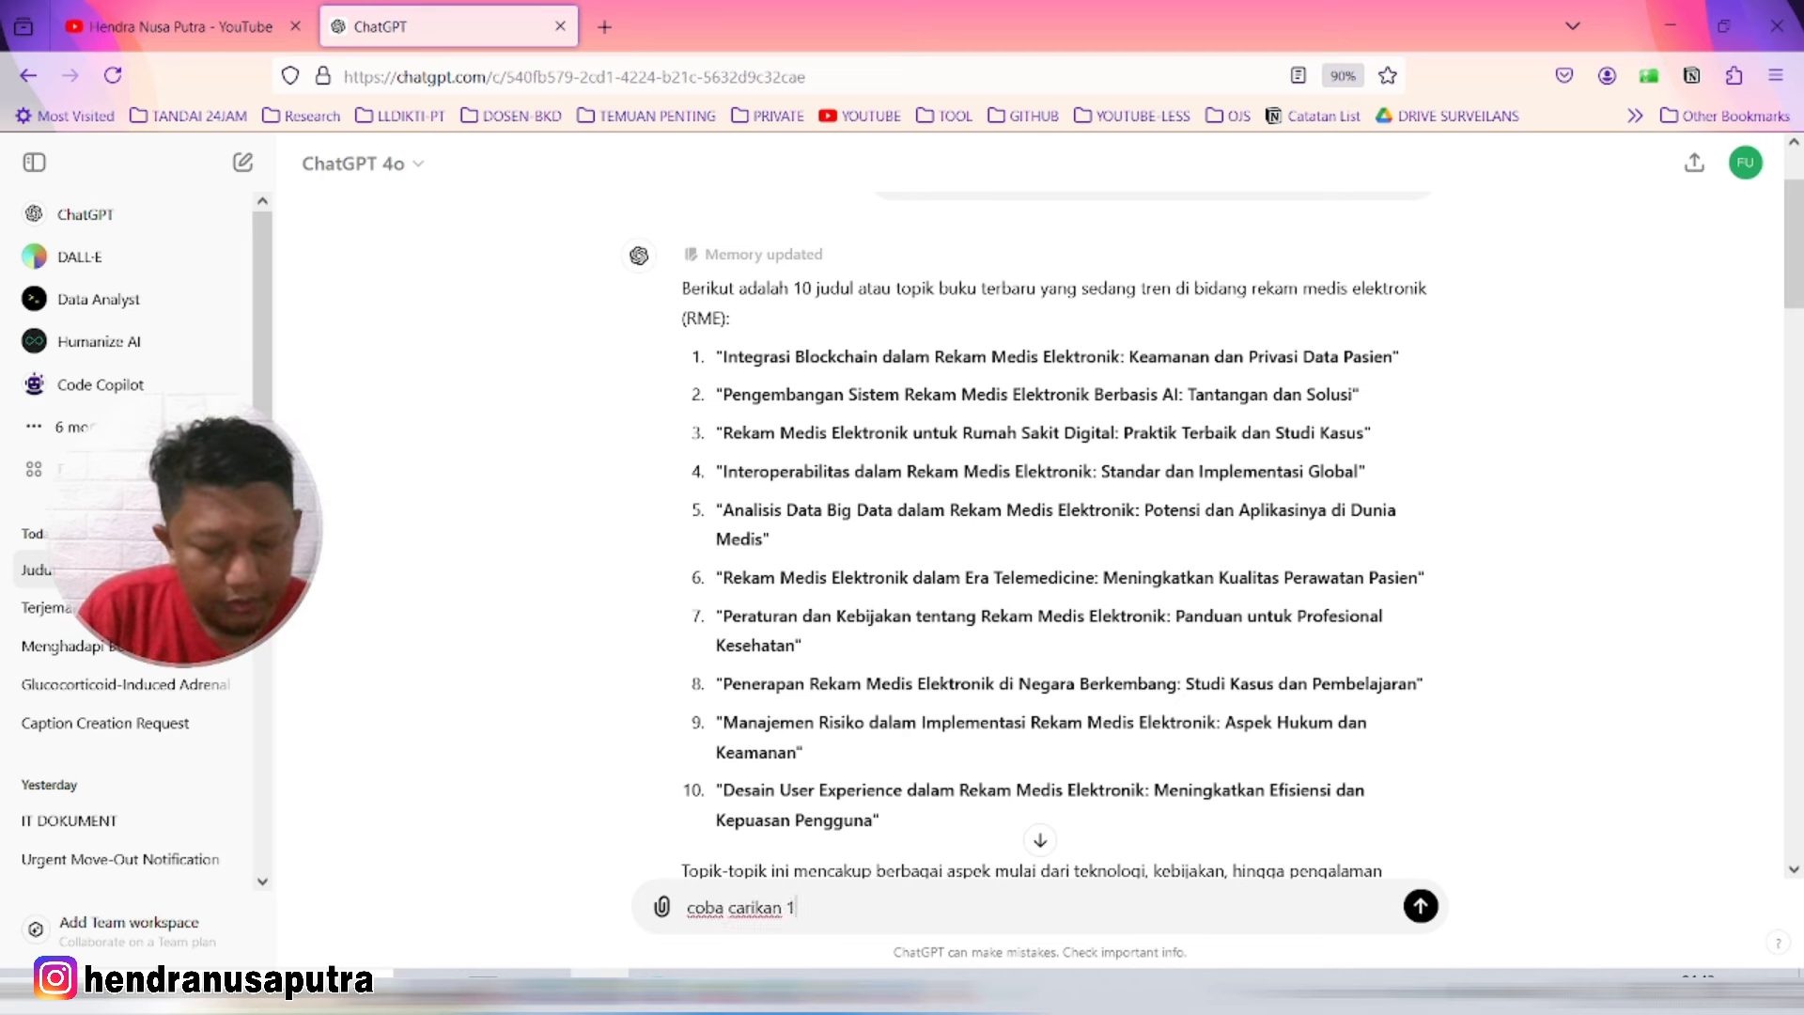
text(0 judul lainnya)
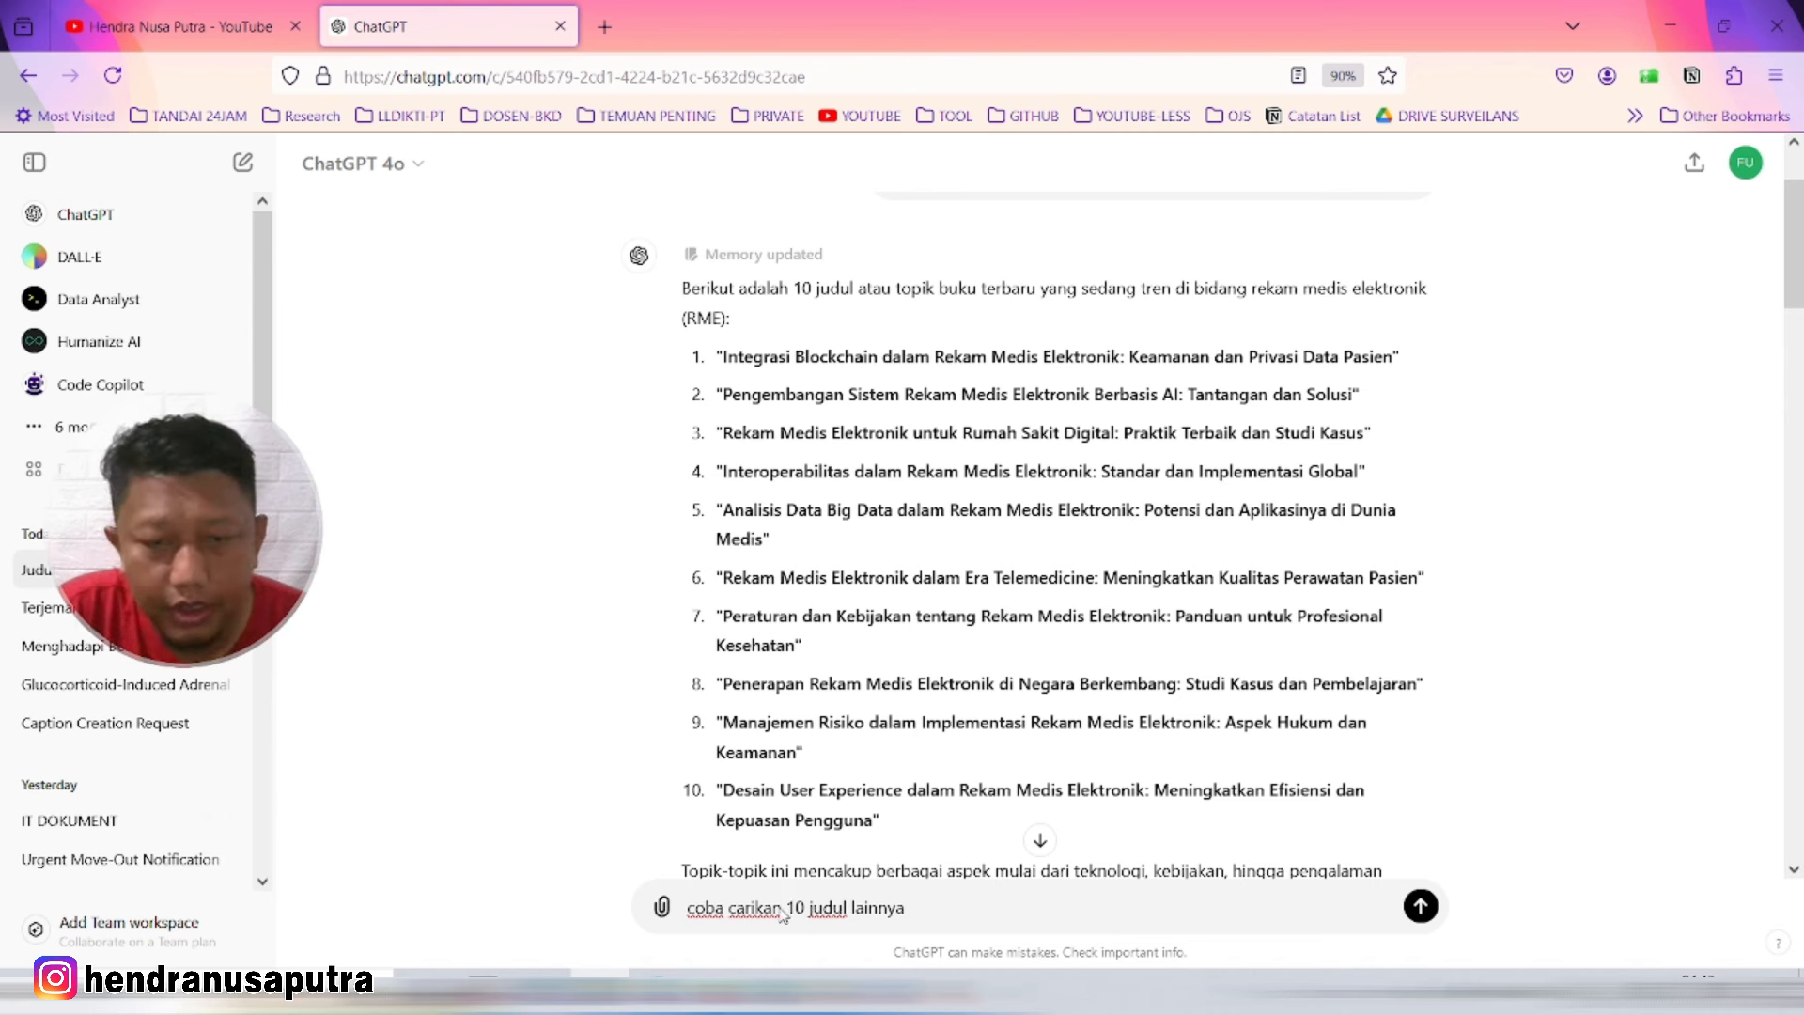
drag(922, 907, 423, 912)
key(BackSpace)
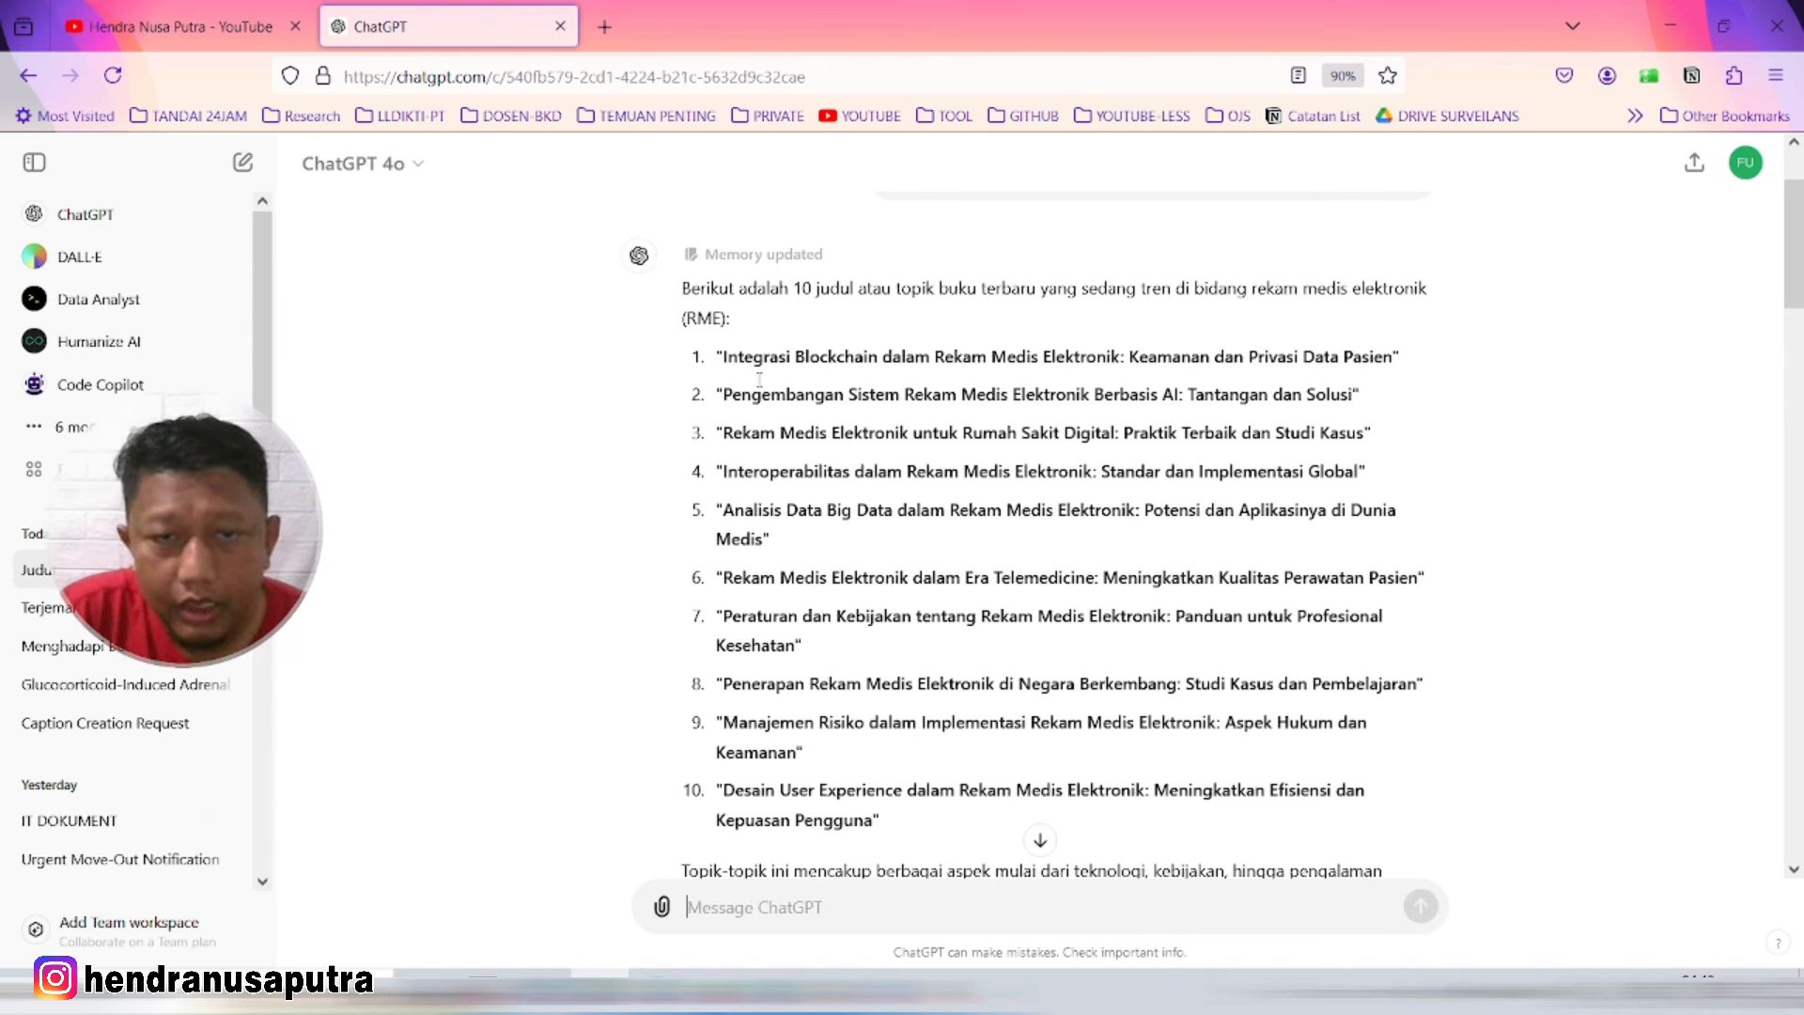
Step: Compare the colons in the first list of titles with the follow-up prompt and its revised list without punctuation
drag(756, 360, 1067, 655)
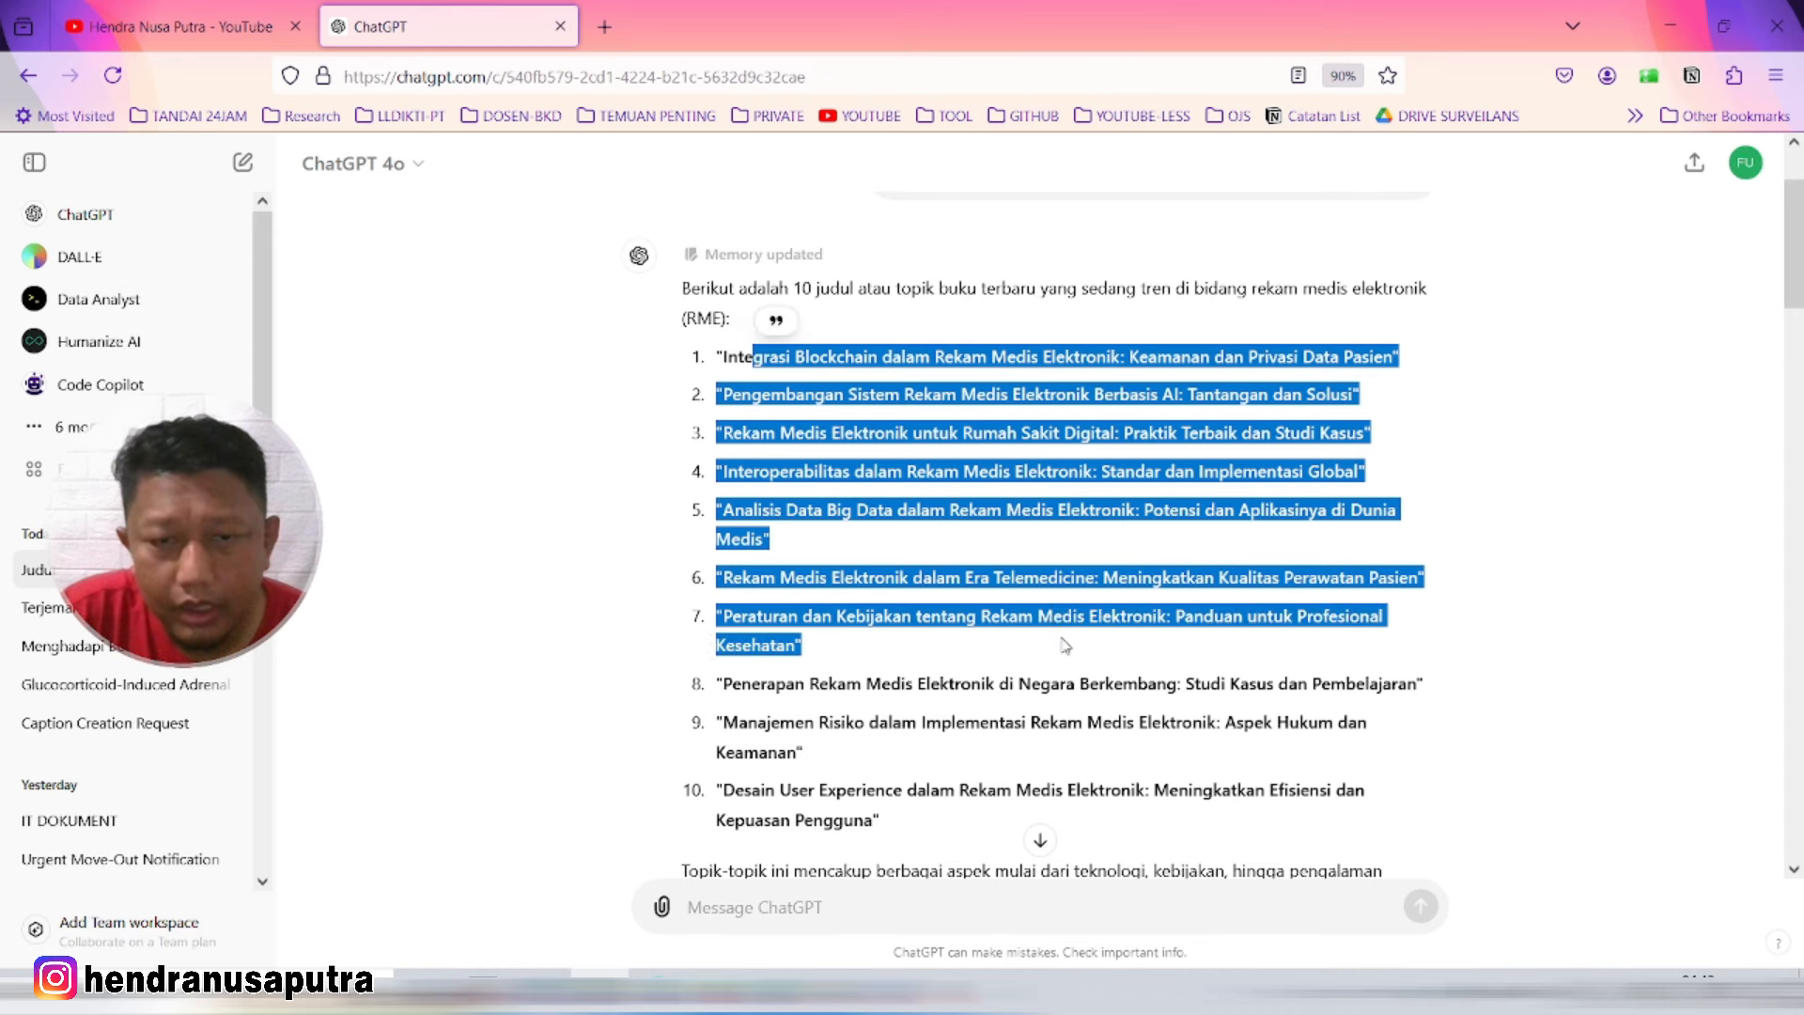
scroll(1039, 622, down, 2)
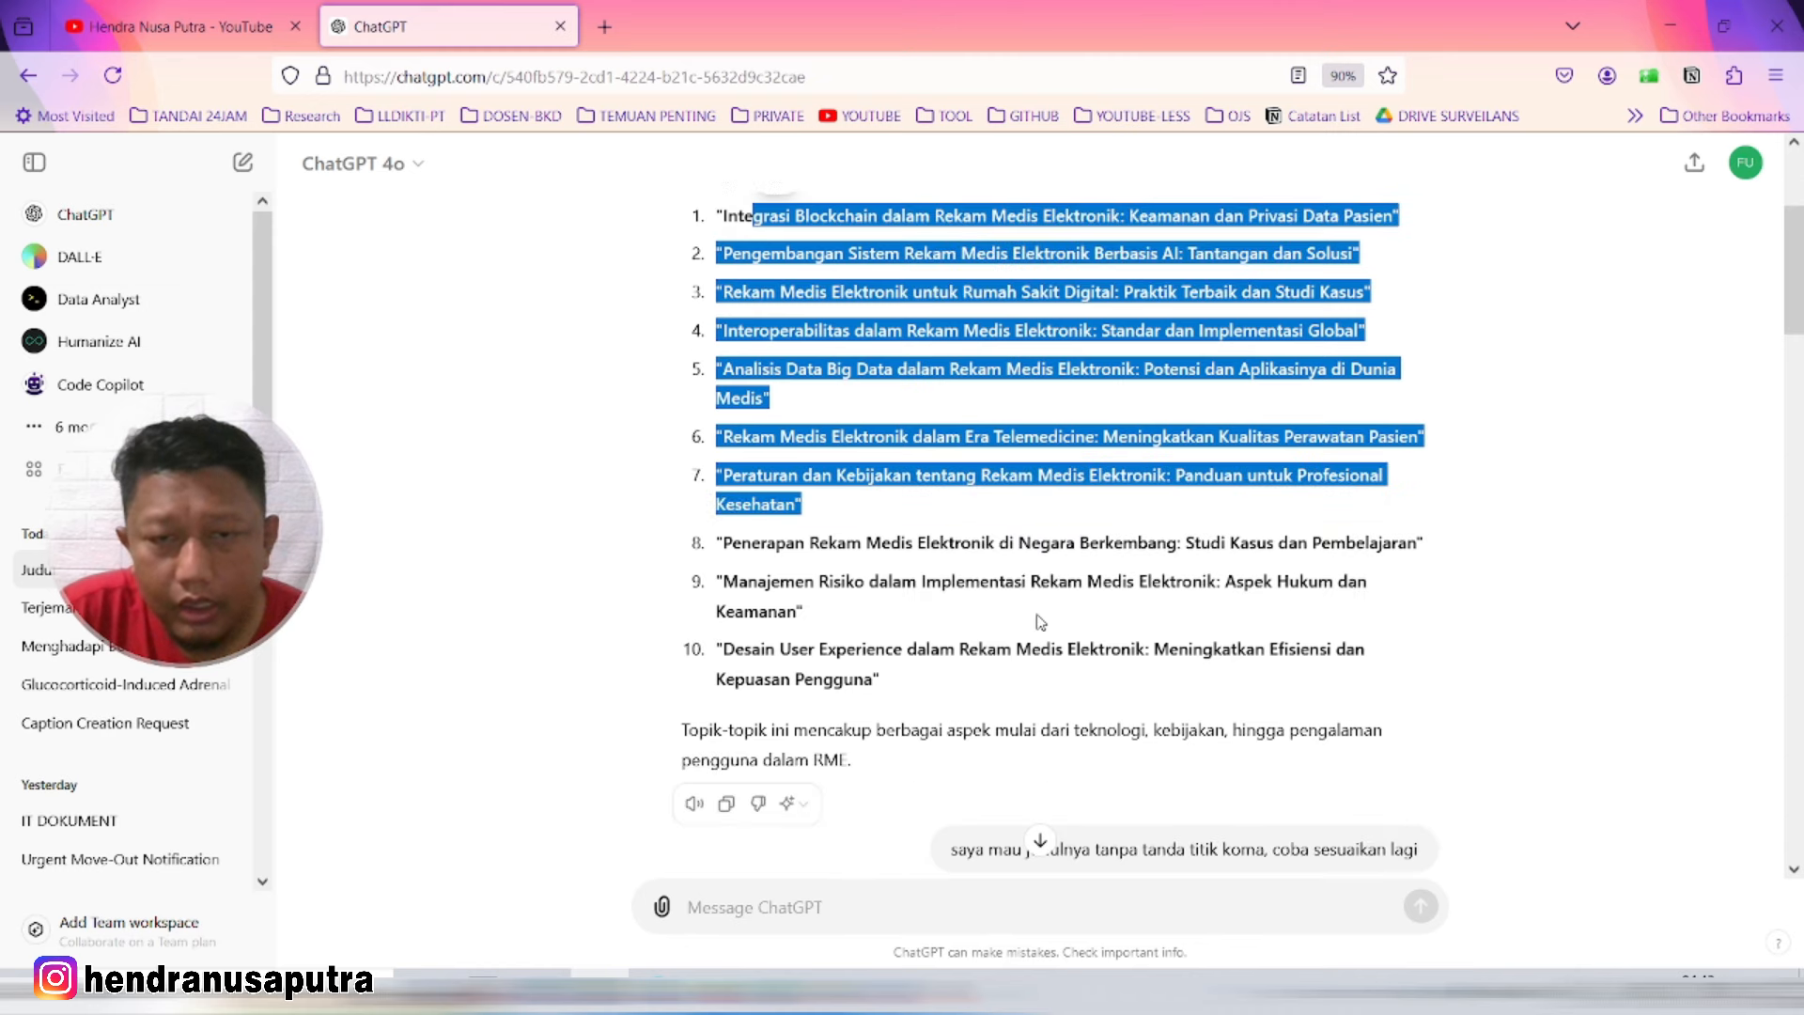
click(1097, 460)
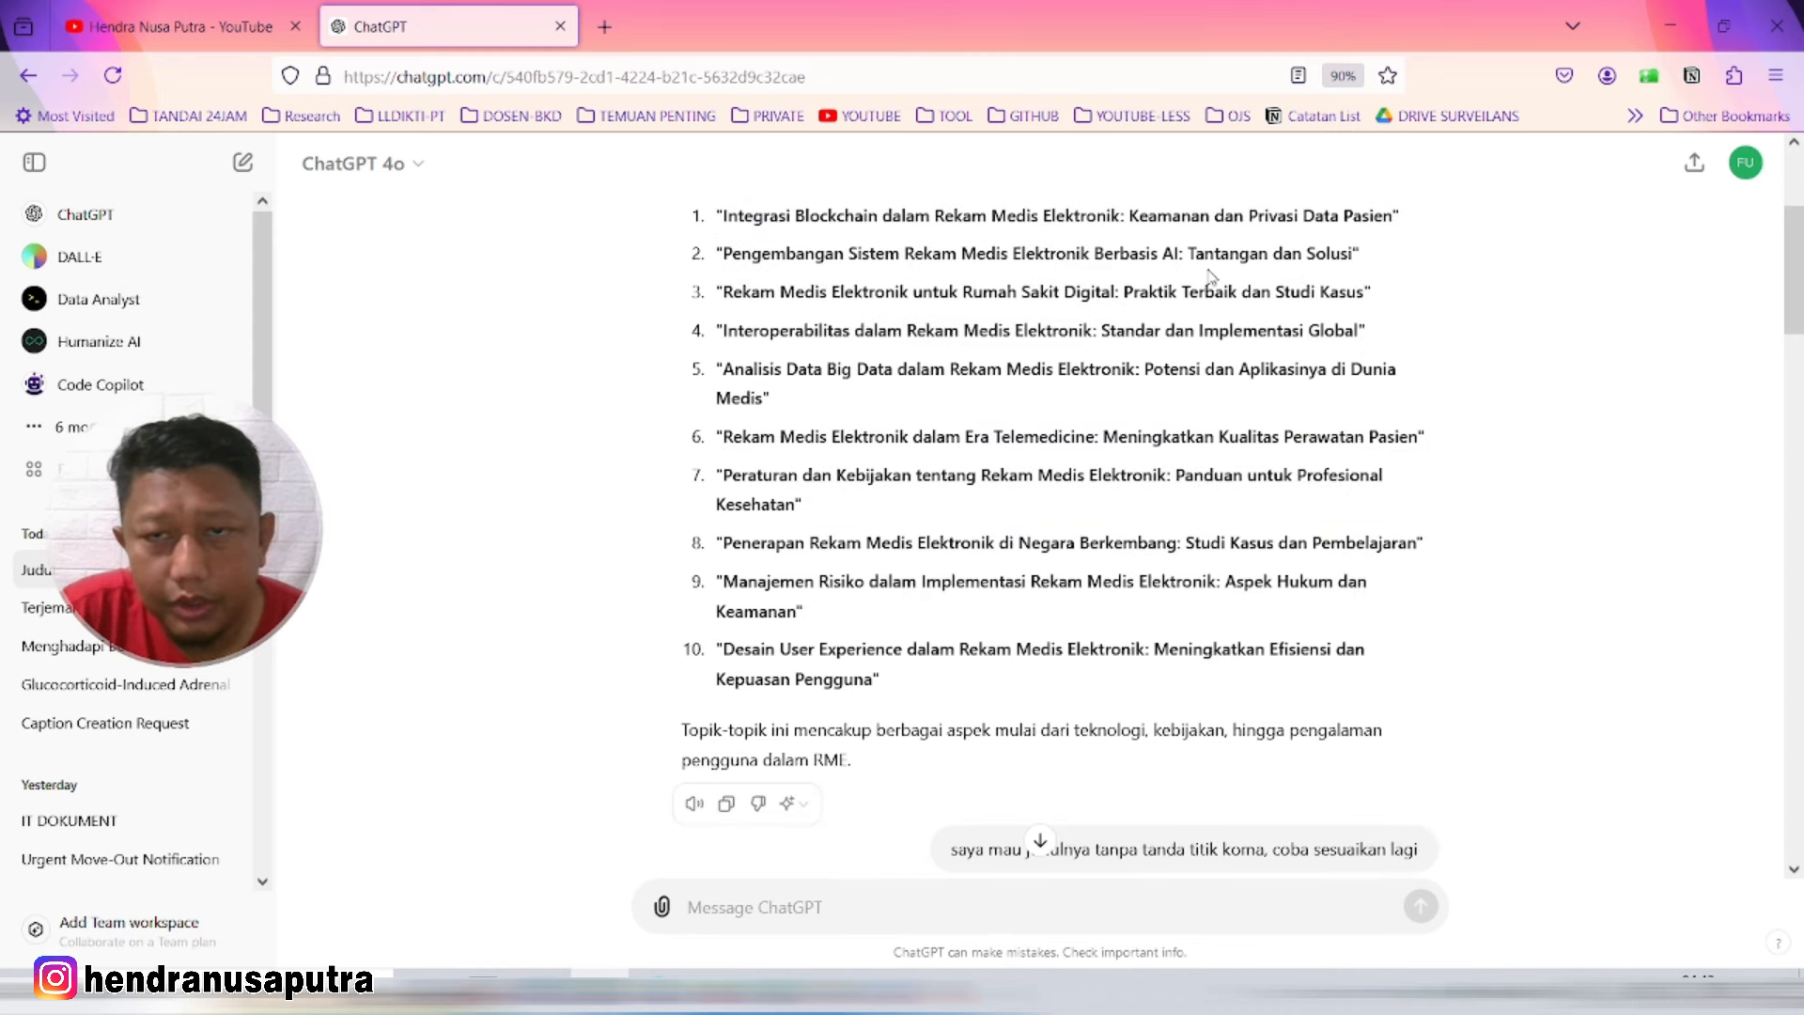
double_click(1181, 252)
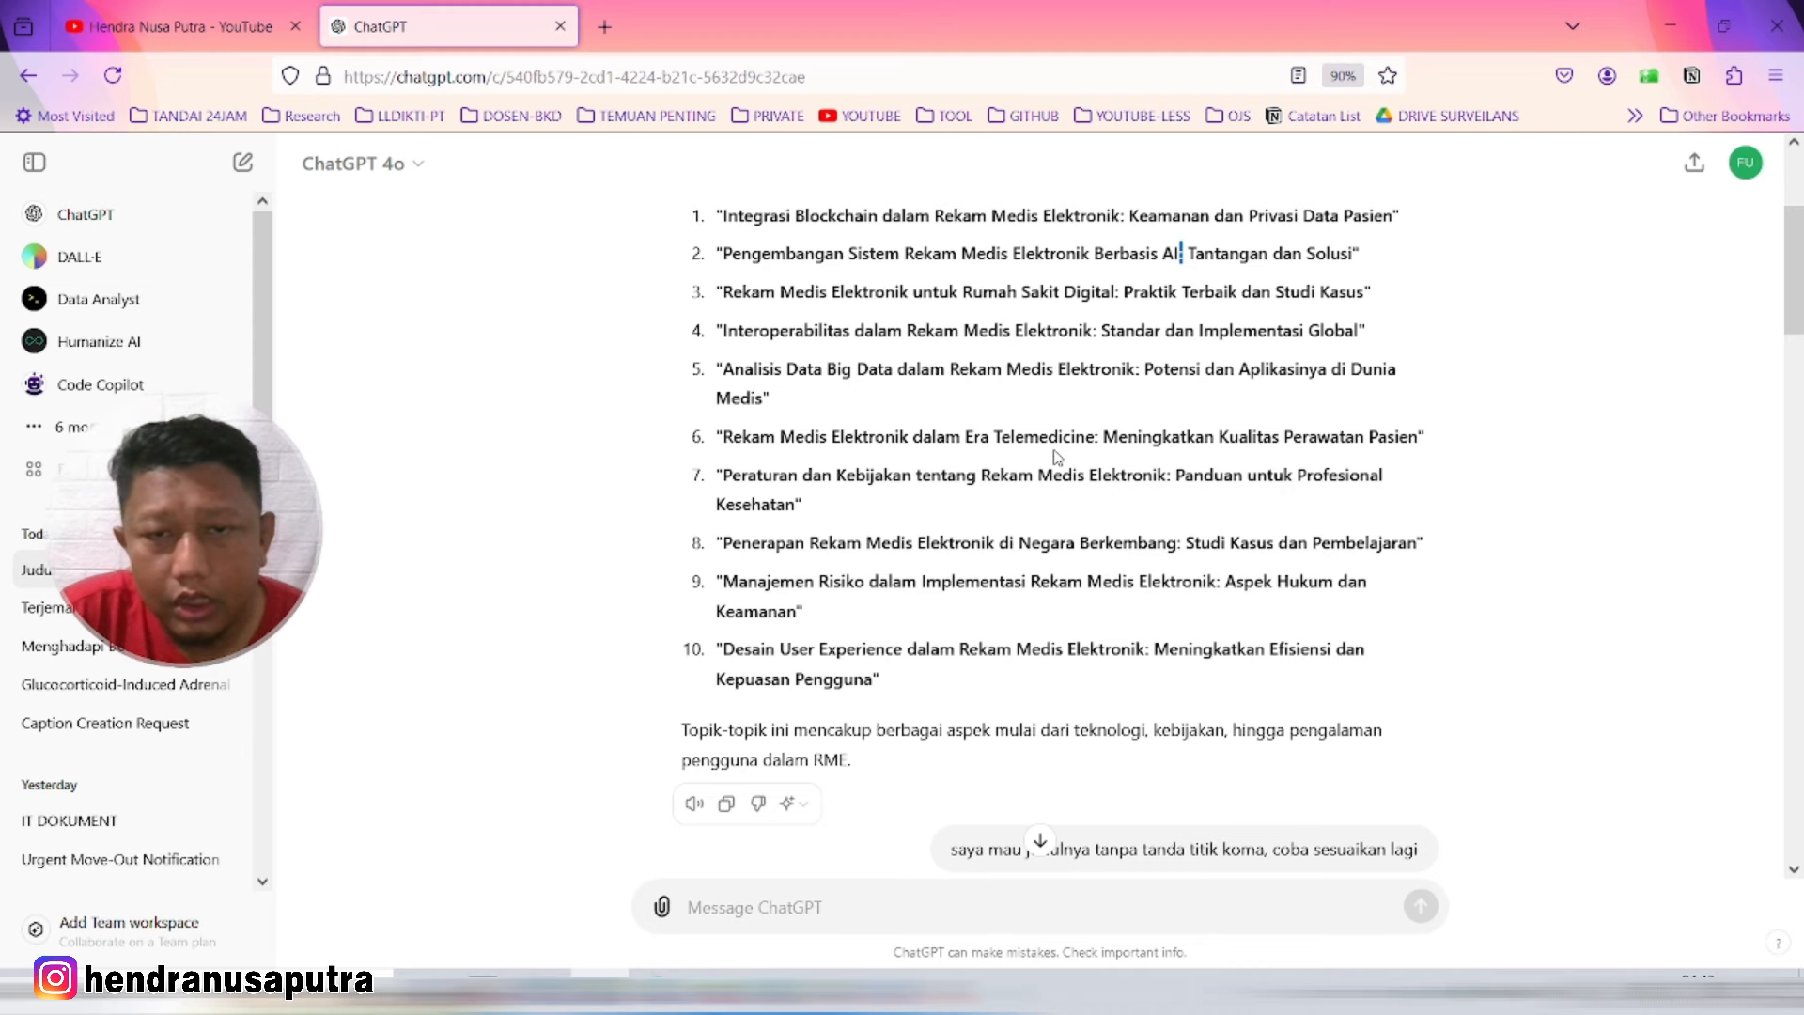
scroll(1226, 624, down, 6)
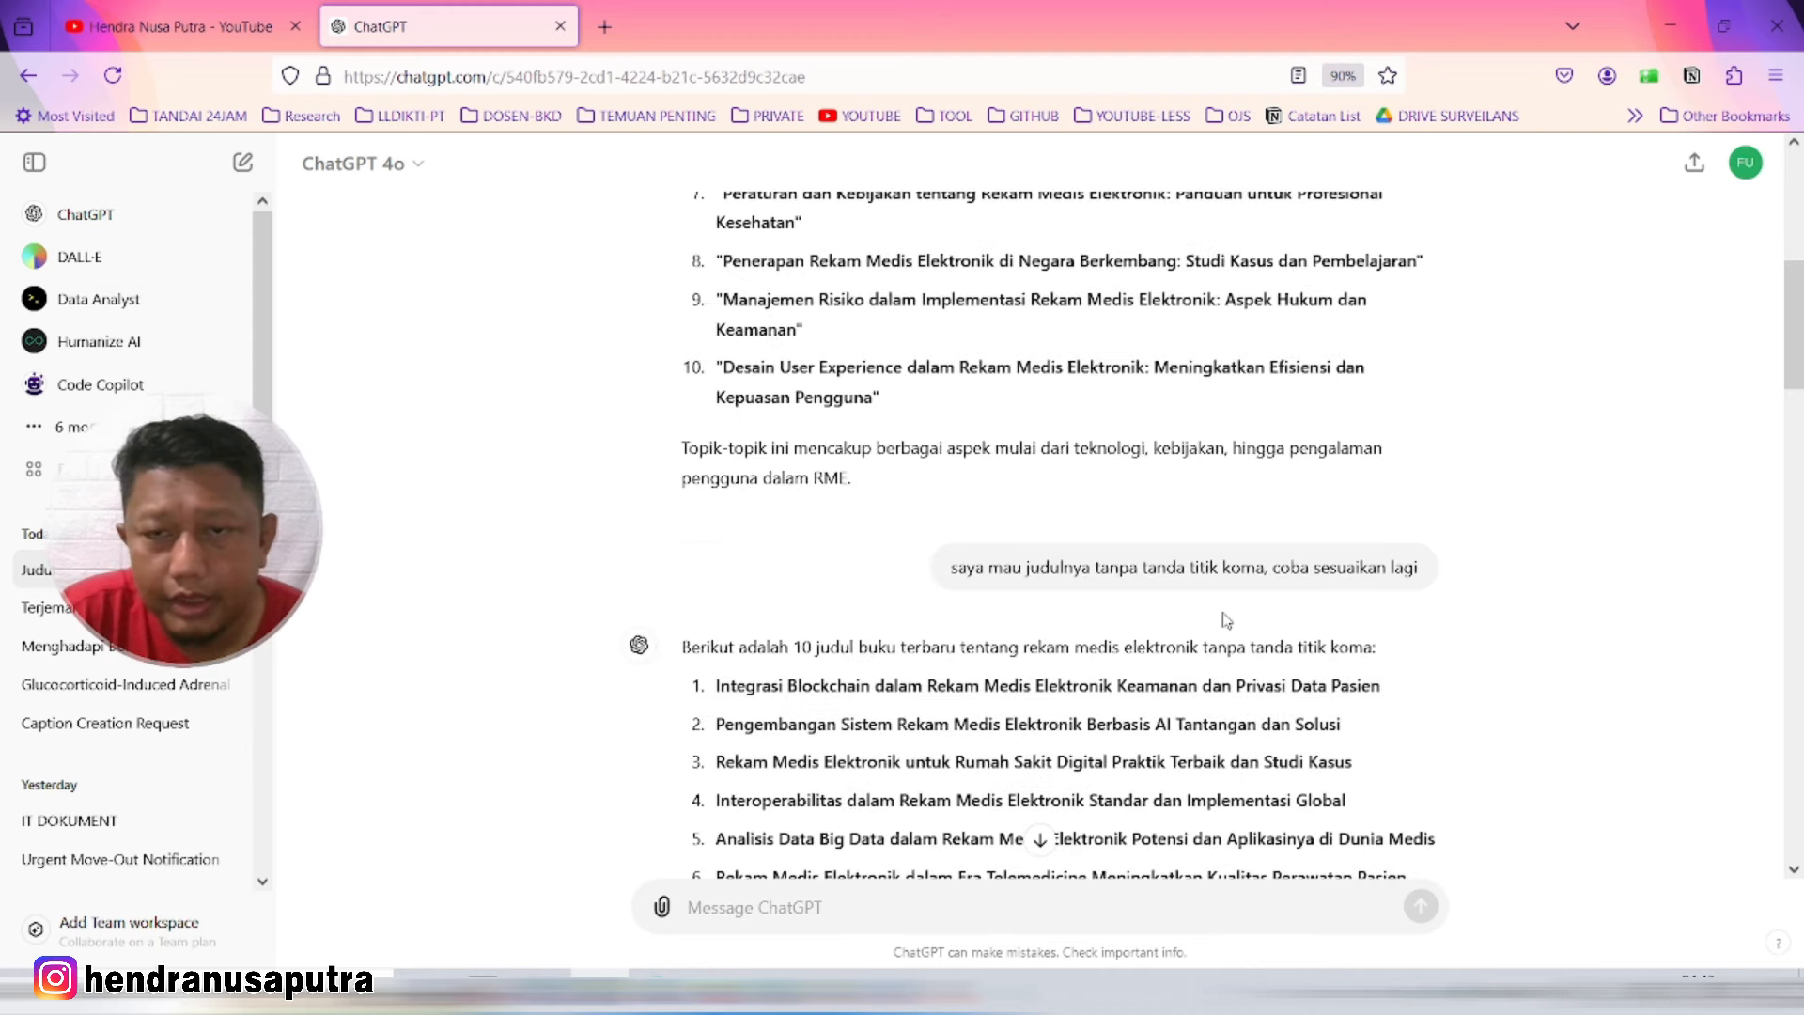
drag(953, 282, 1401, 289)
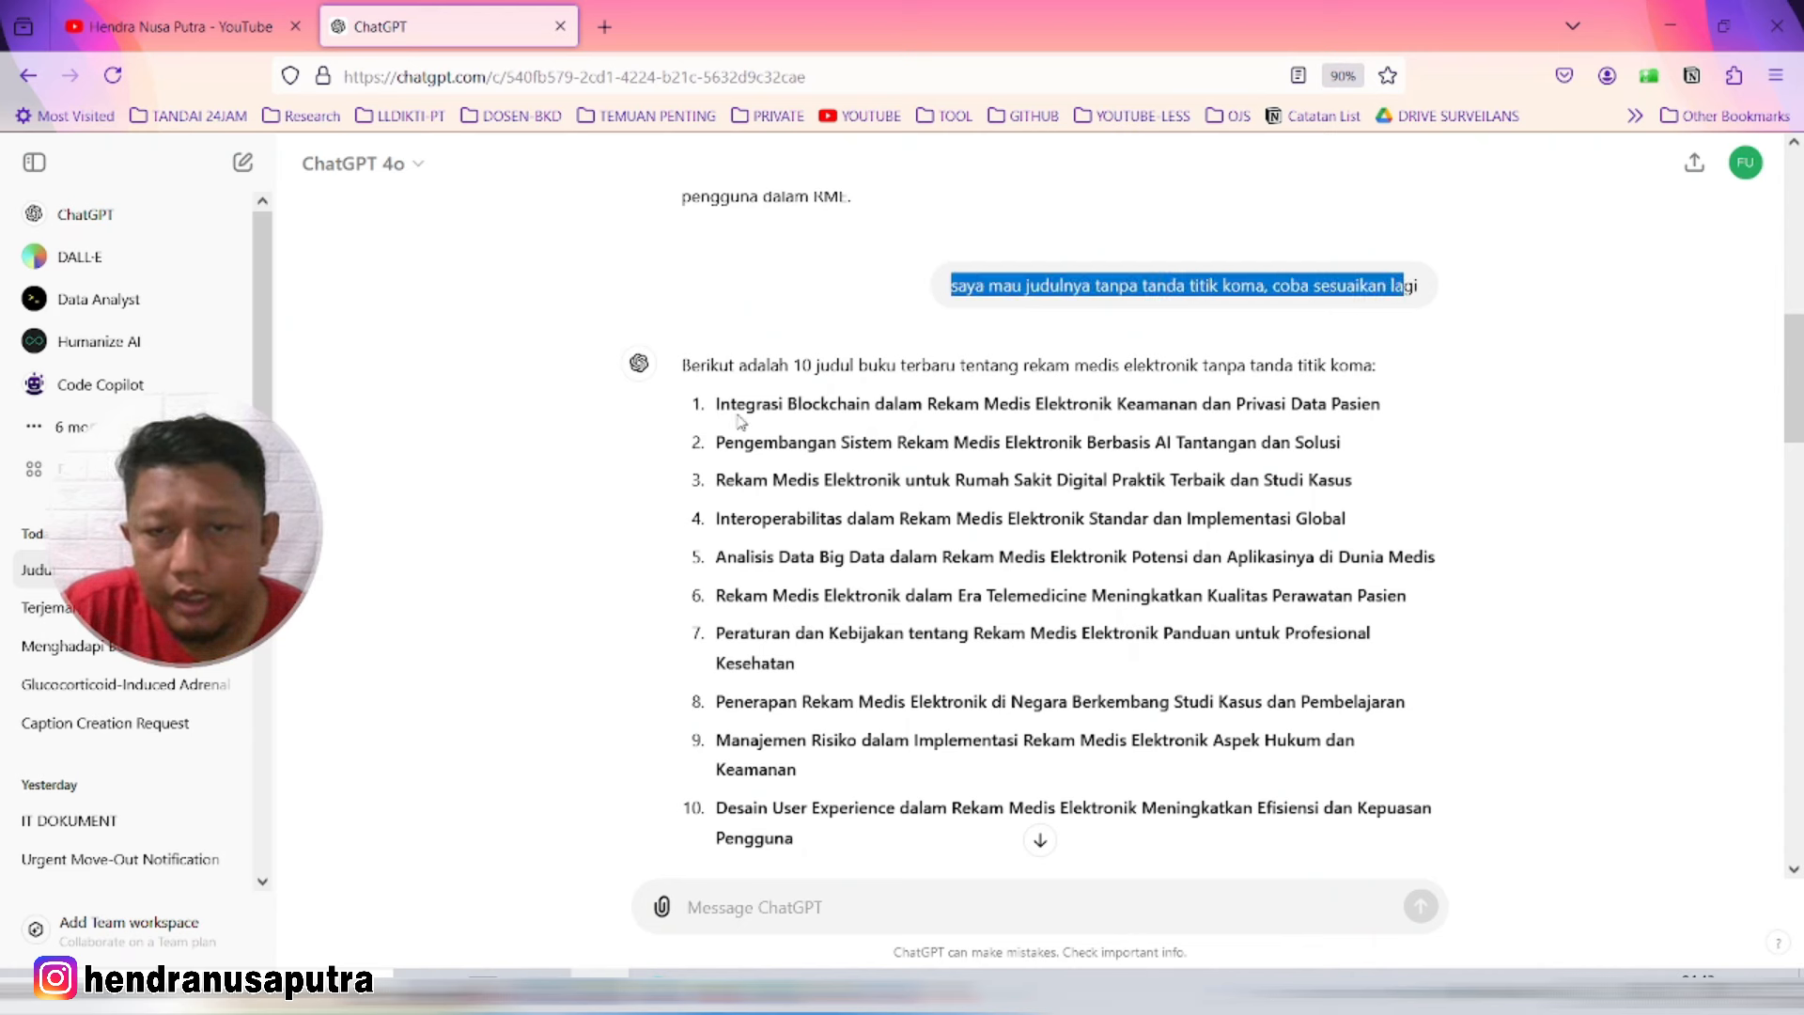
click(948, 430)
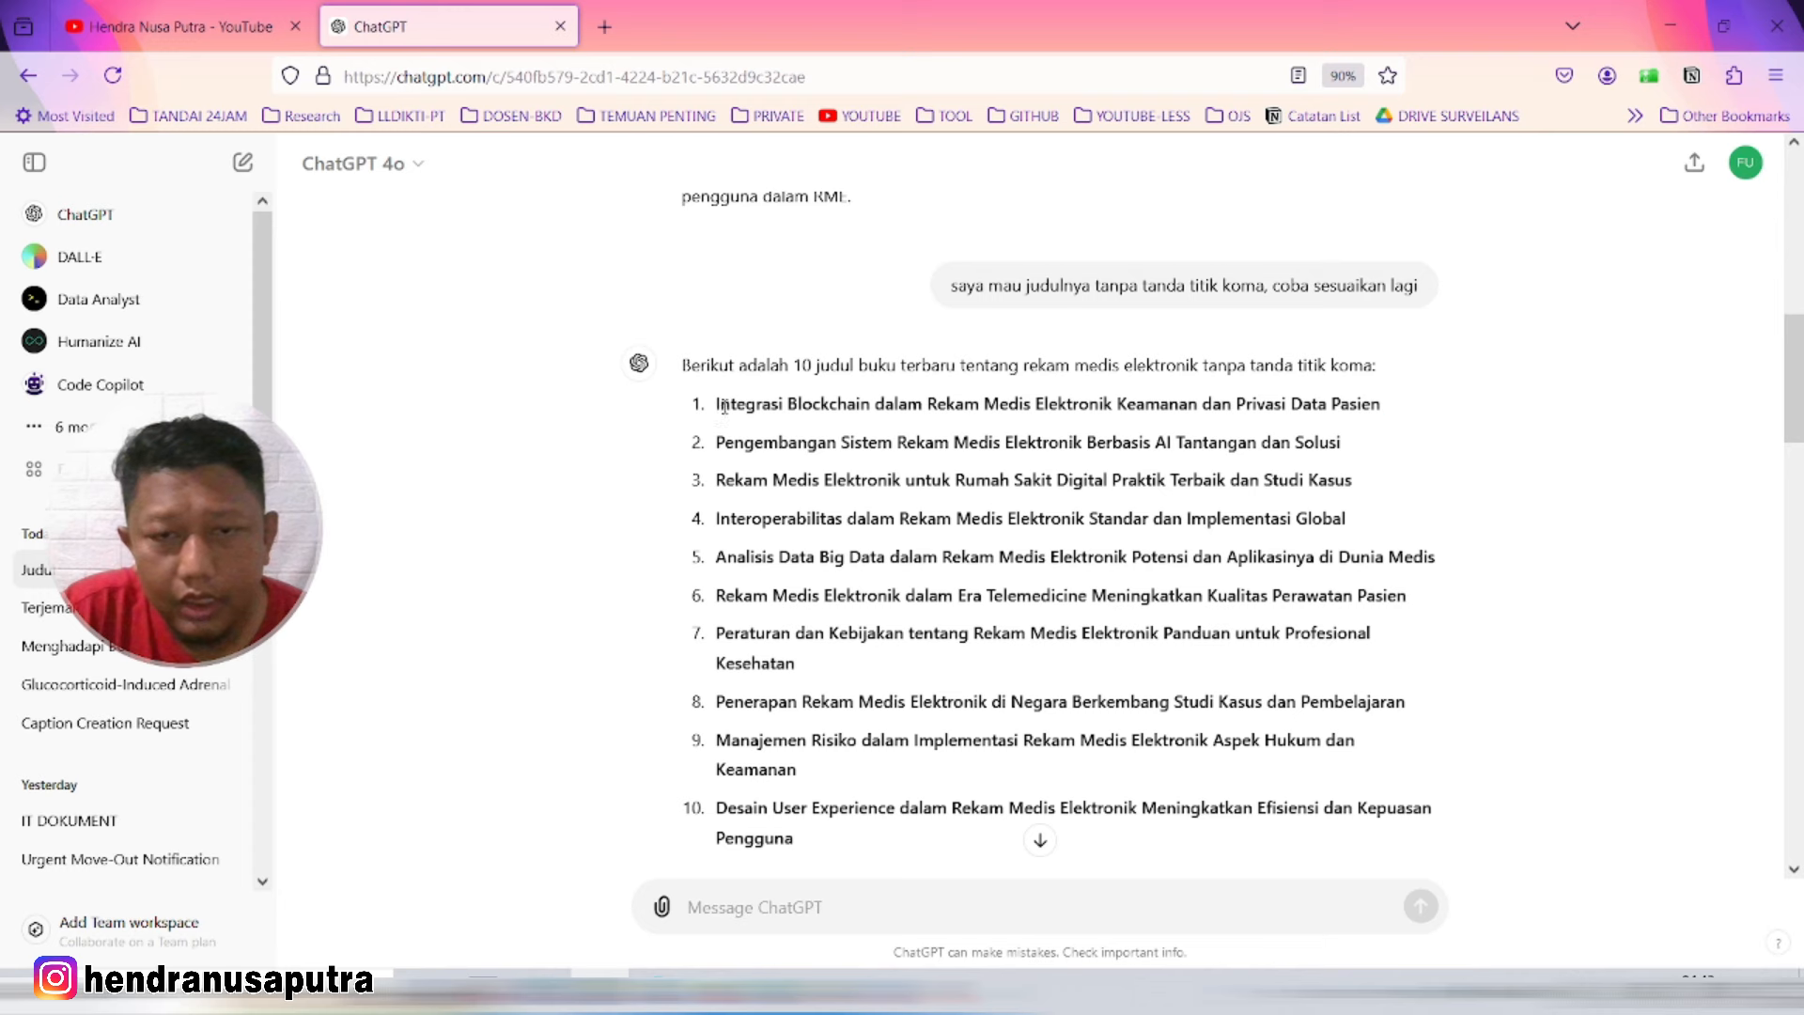
drag(716, 406, 888, 839)
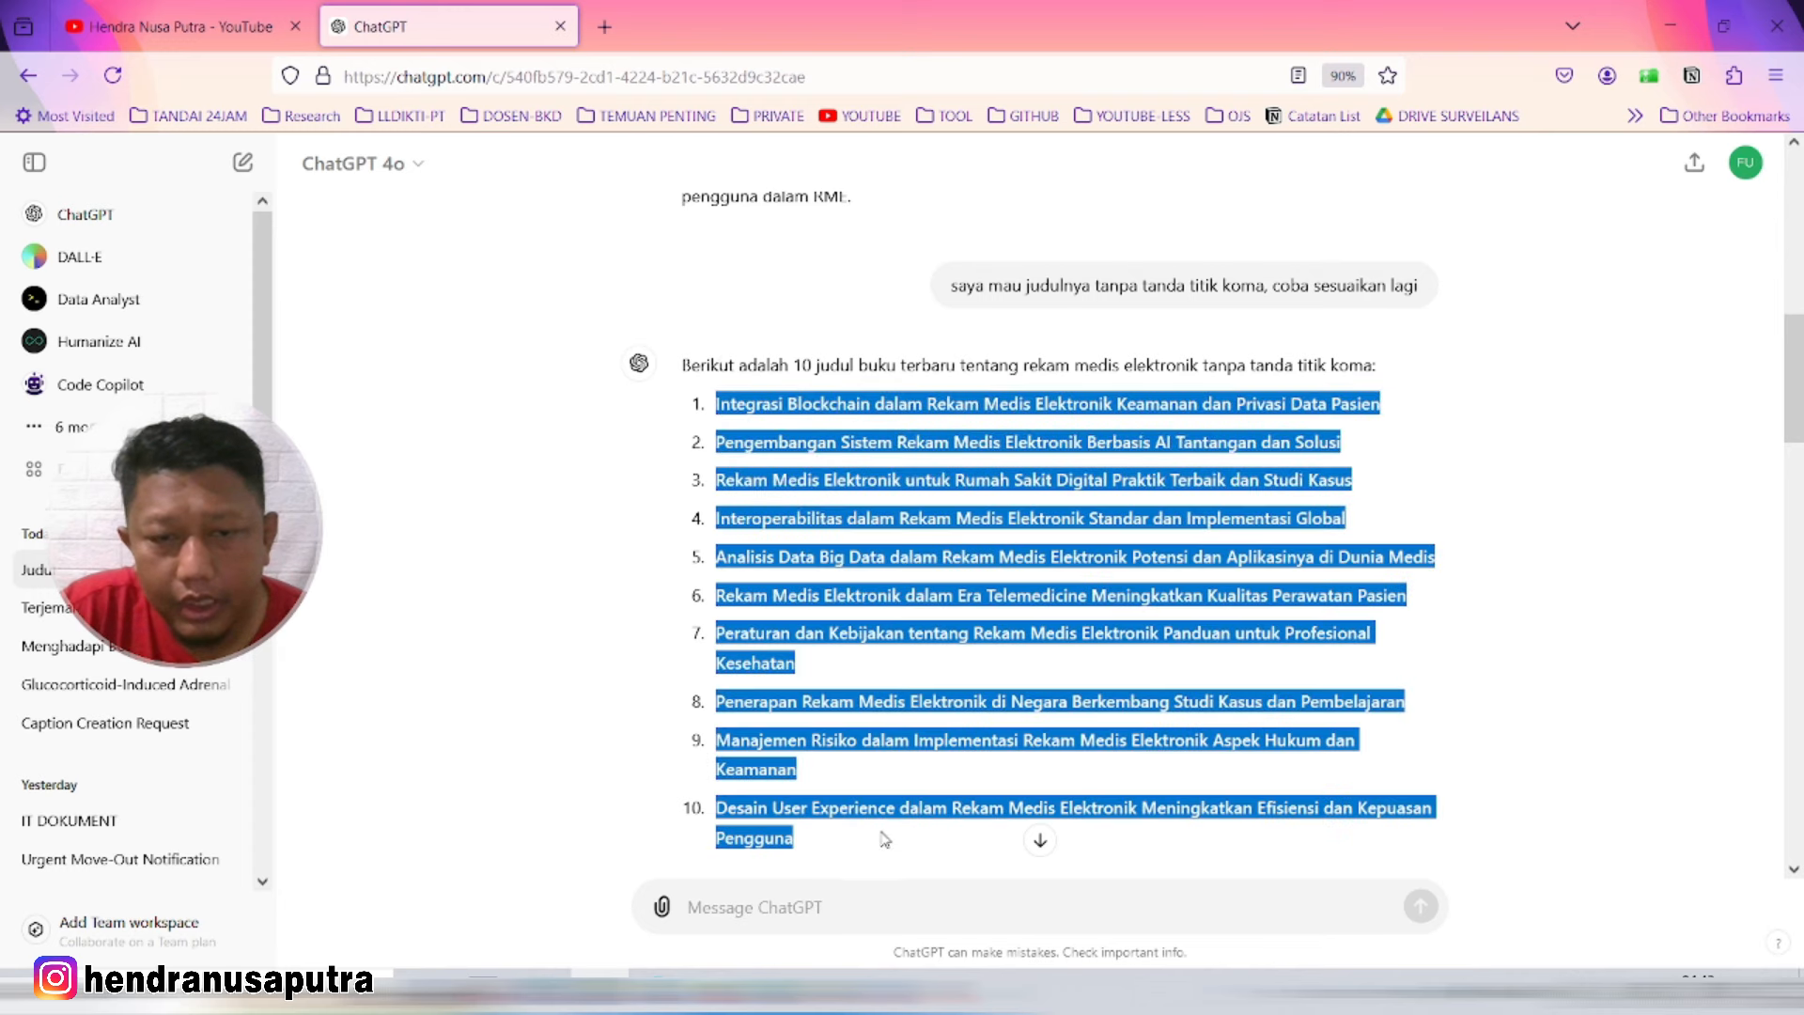
click(1012, 470)
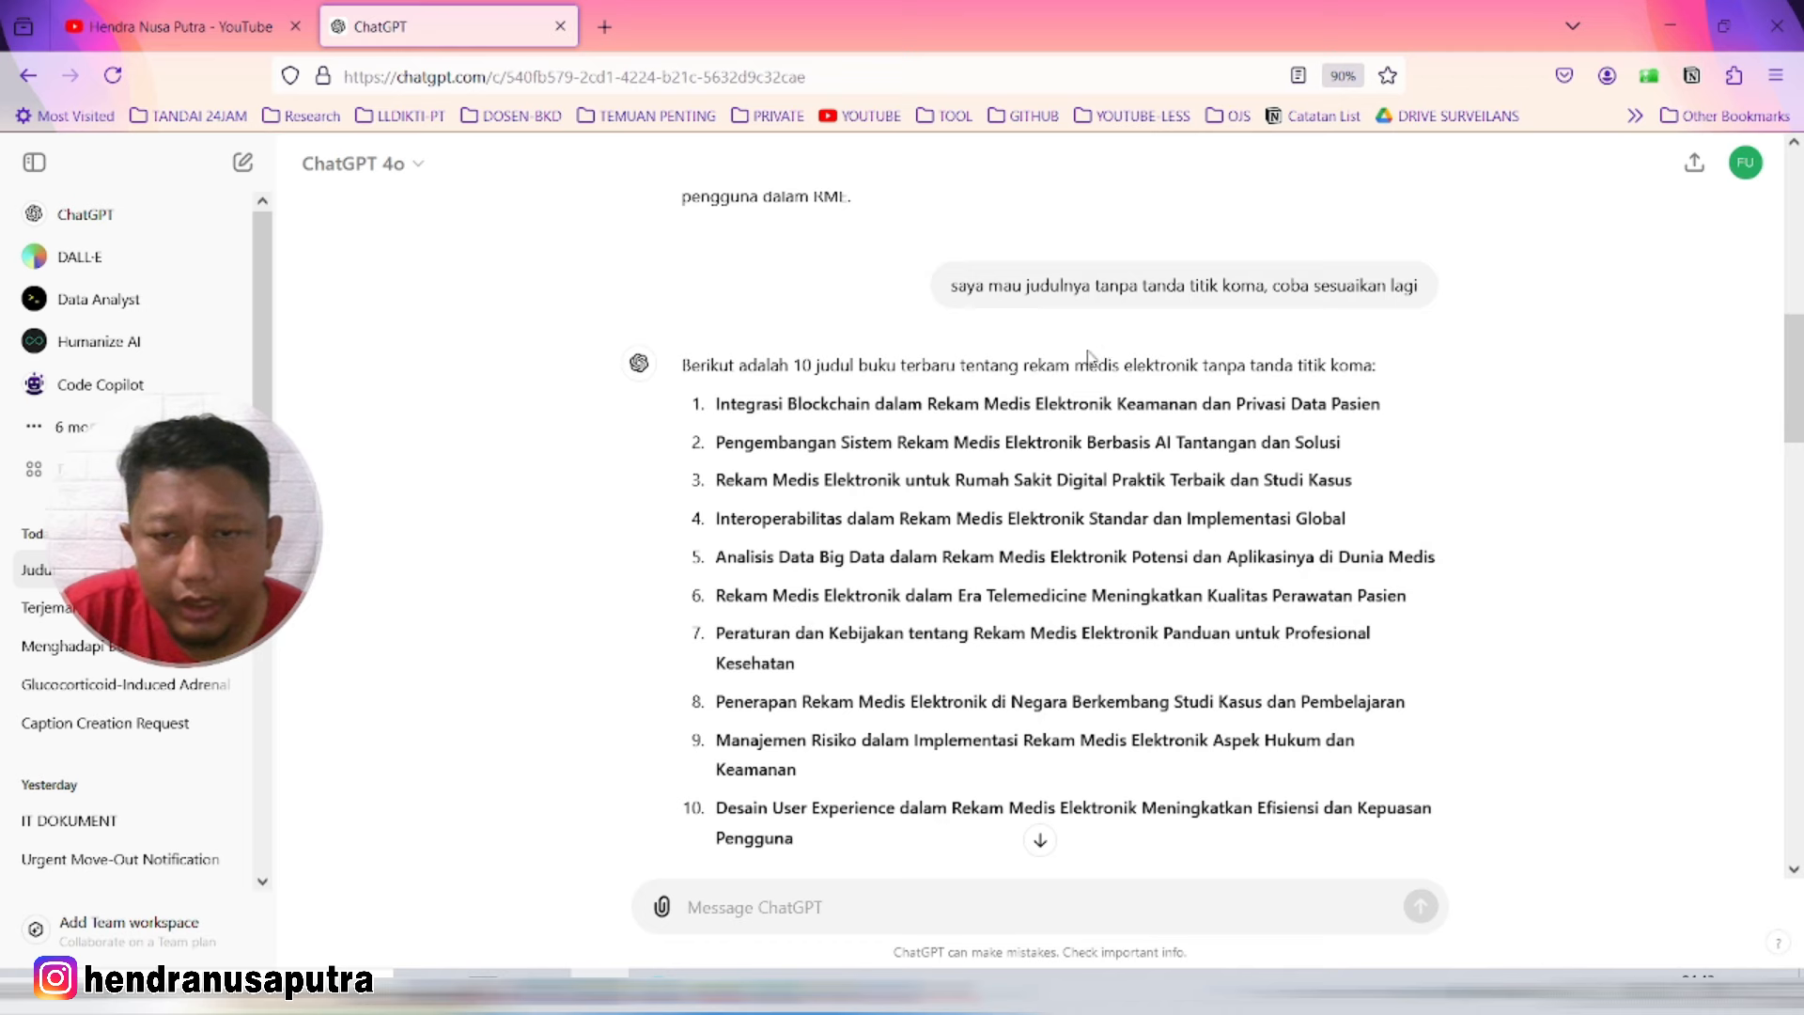
Step: Review the 10 revised titles without punctuation, singling out title number 5 on Big Data analysis in electronic medical records
scroll(1211, 498, down, 3)
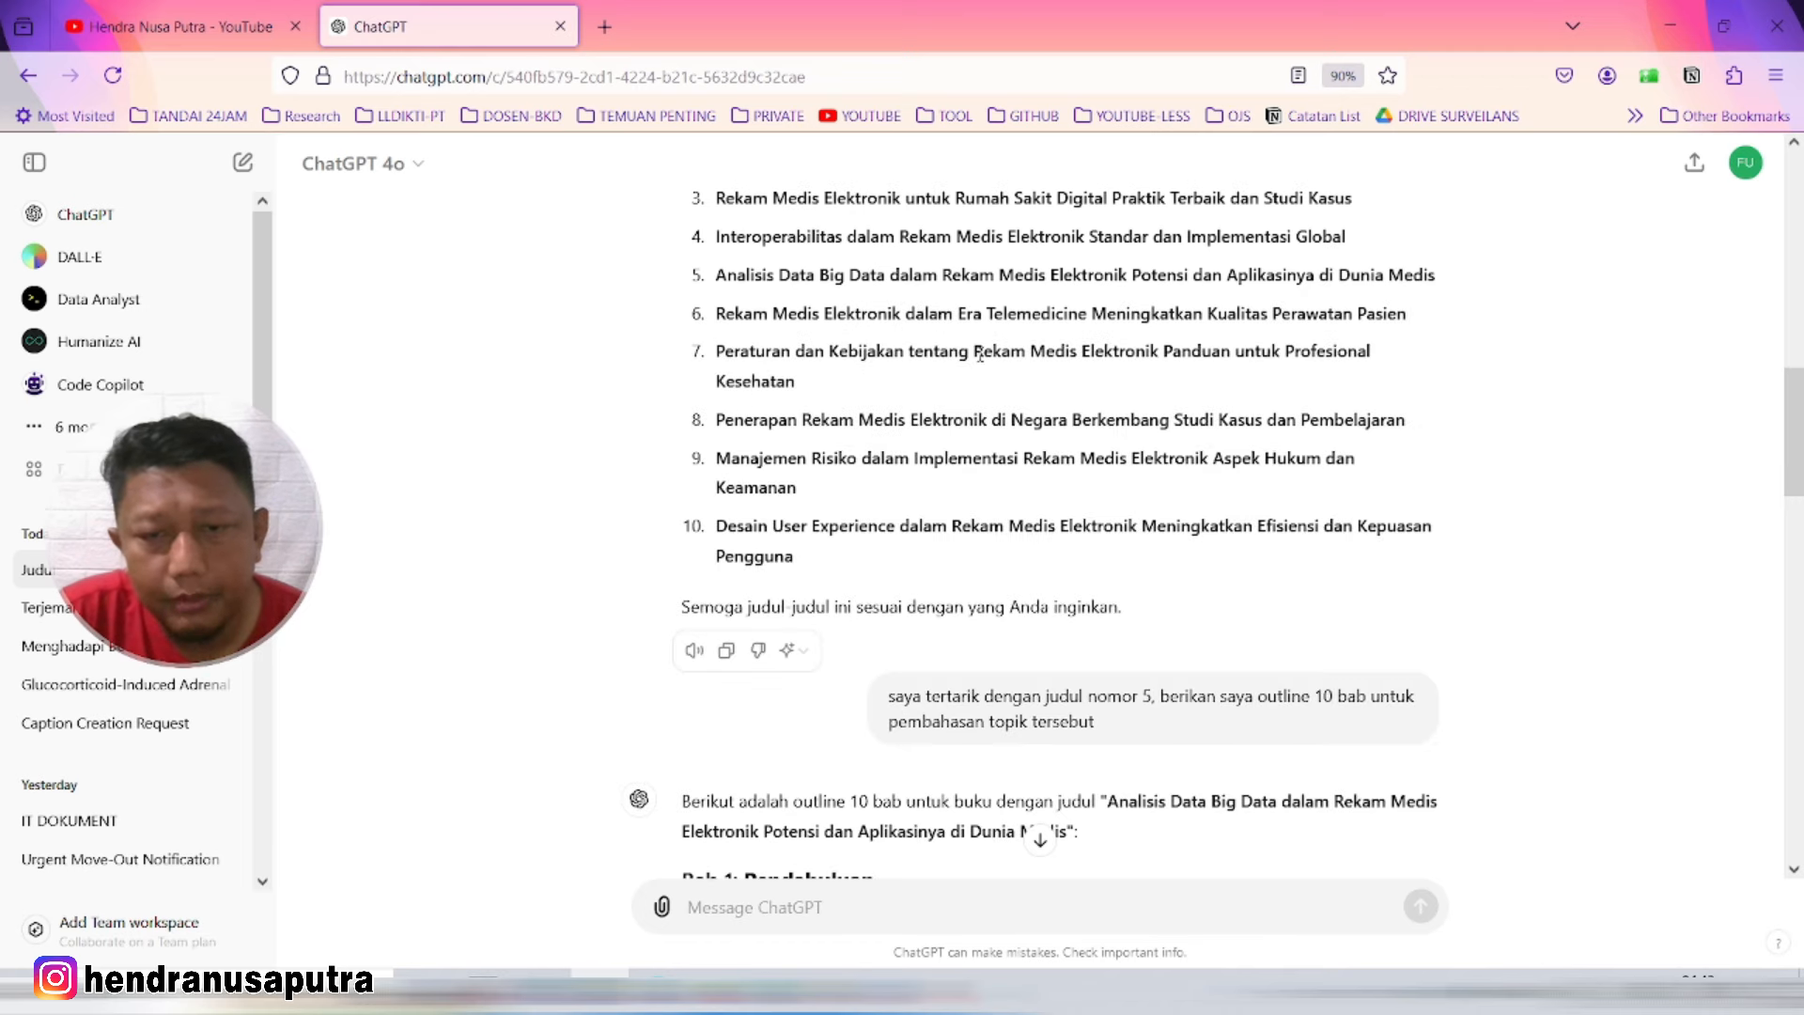
scroll(894, 414, up, 2)
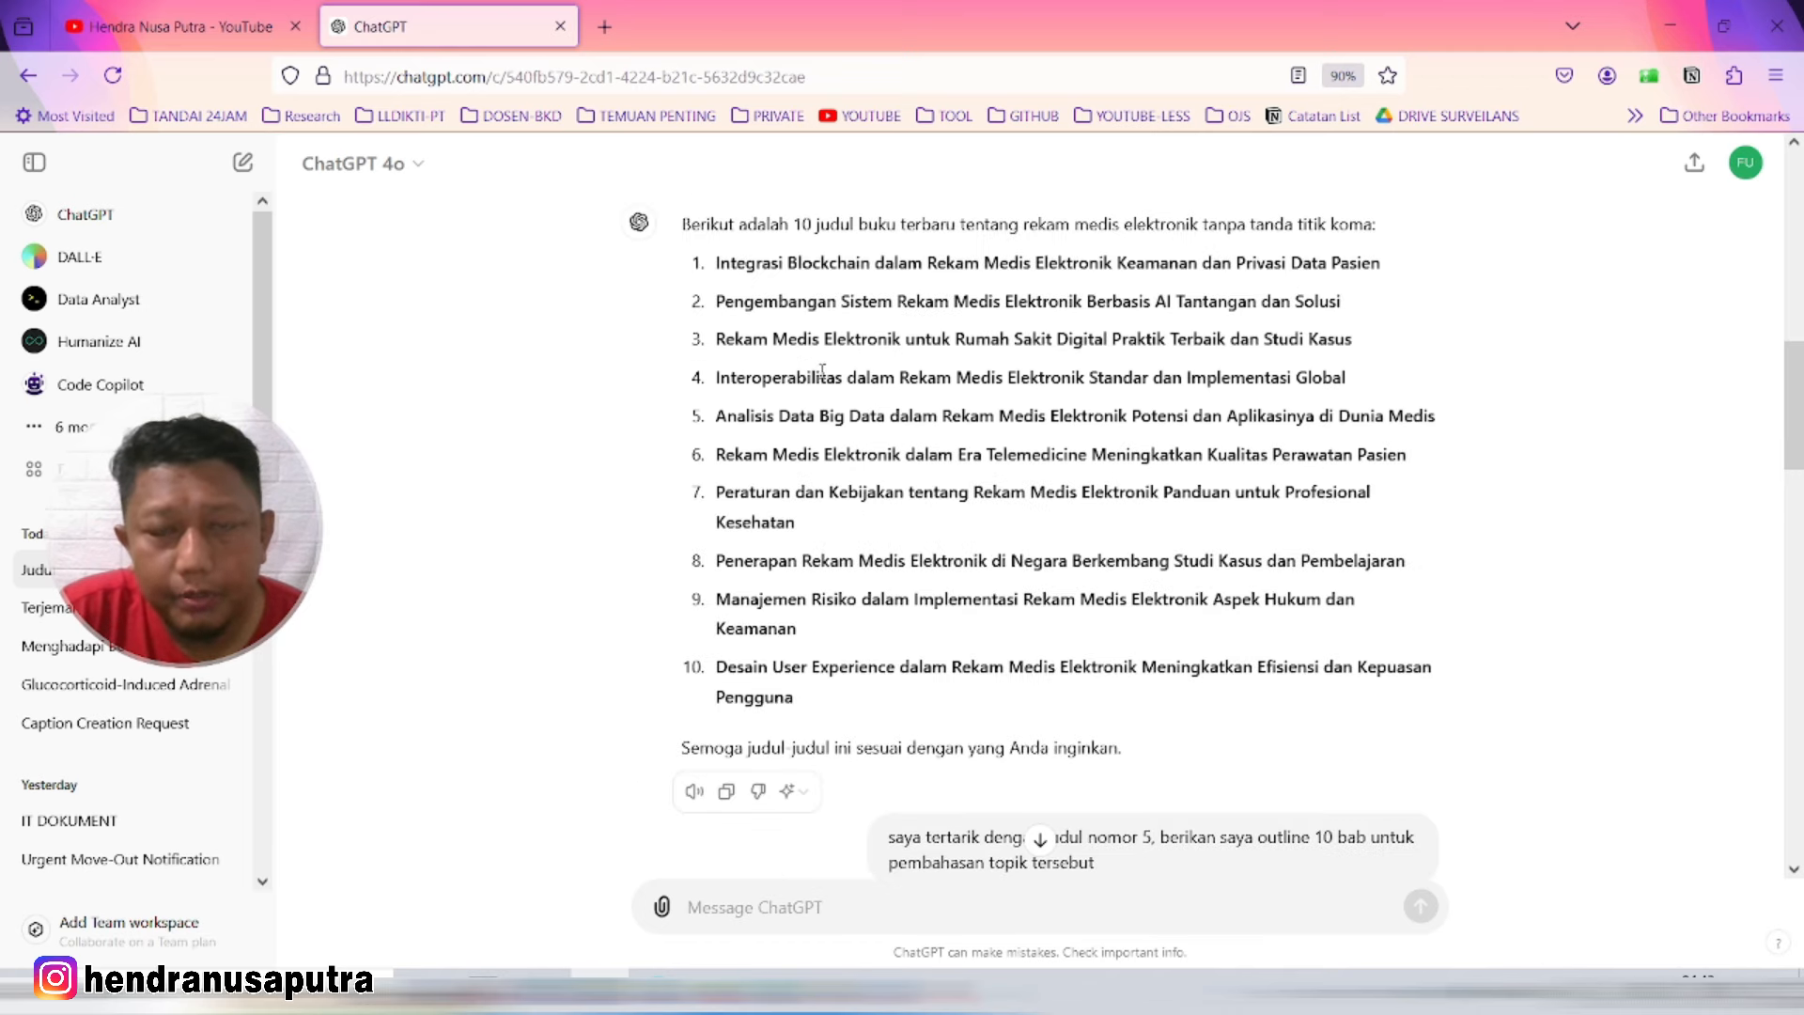
drag(711, 263, 806, 702)
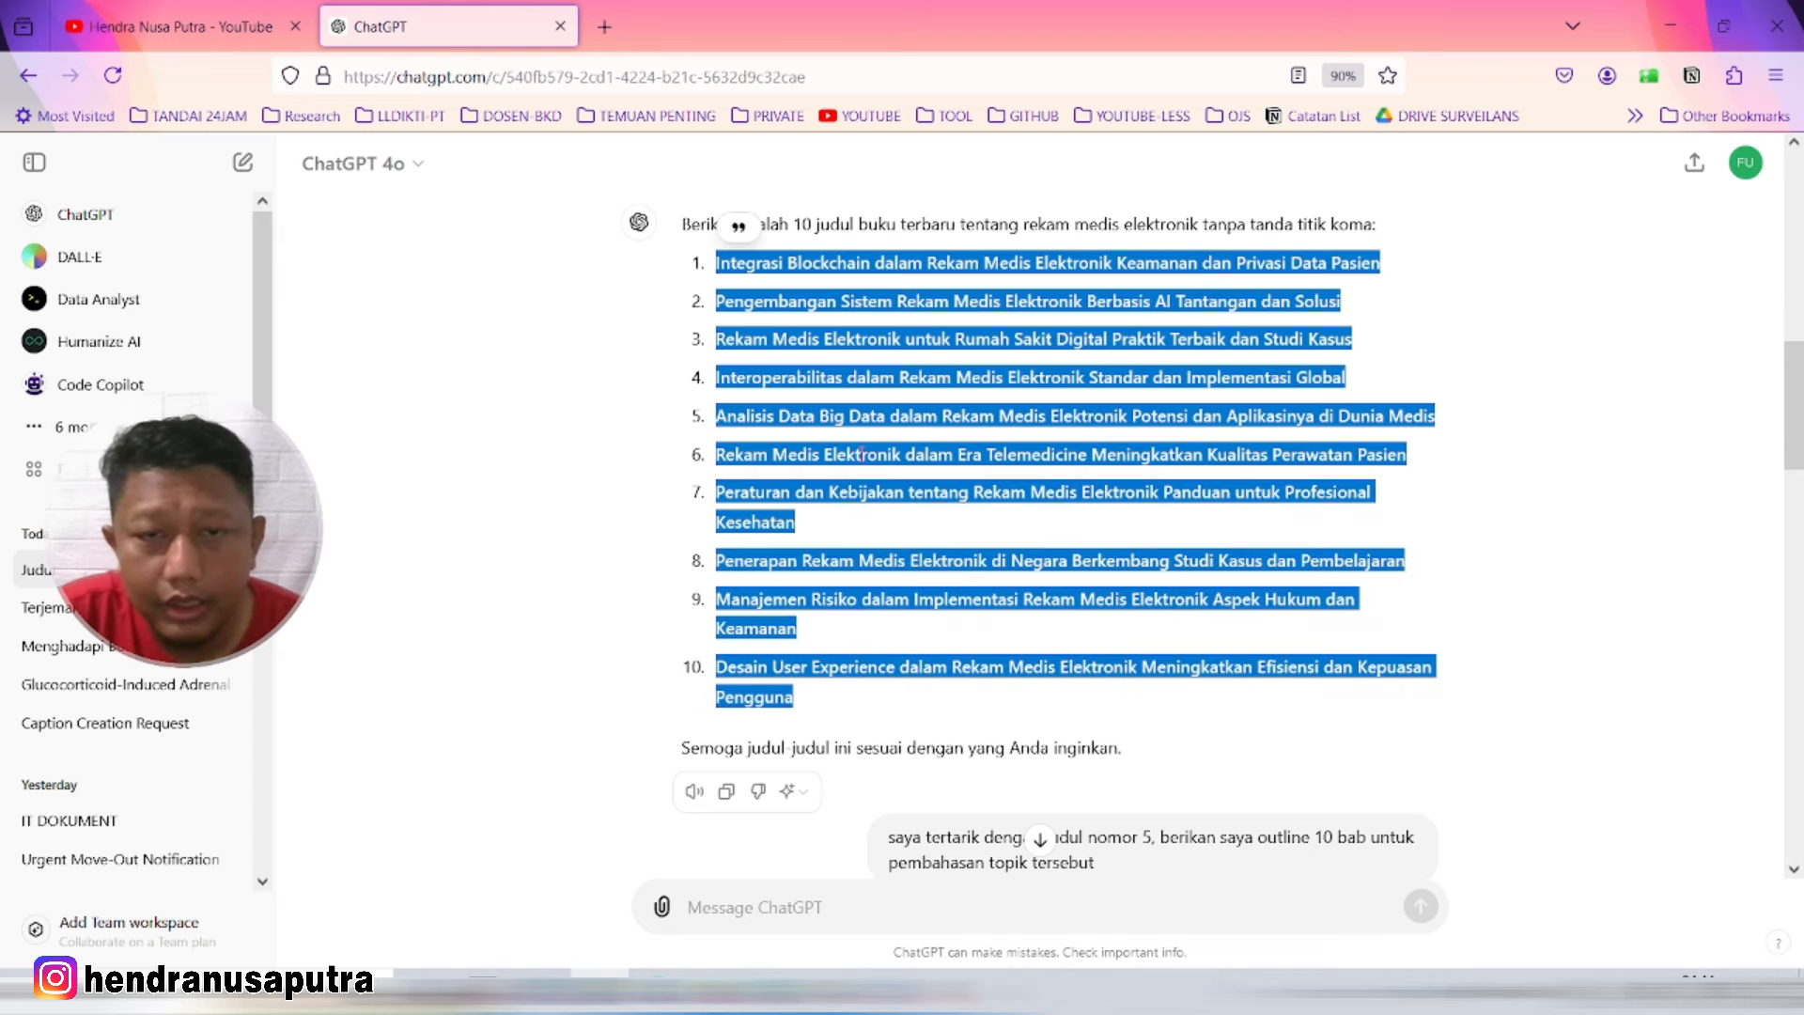
click(752, 432)
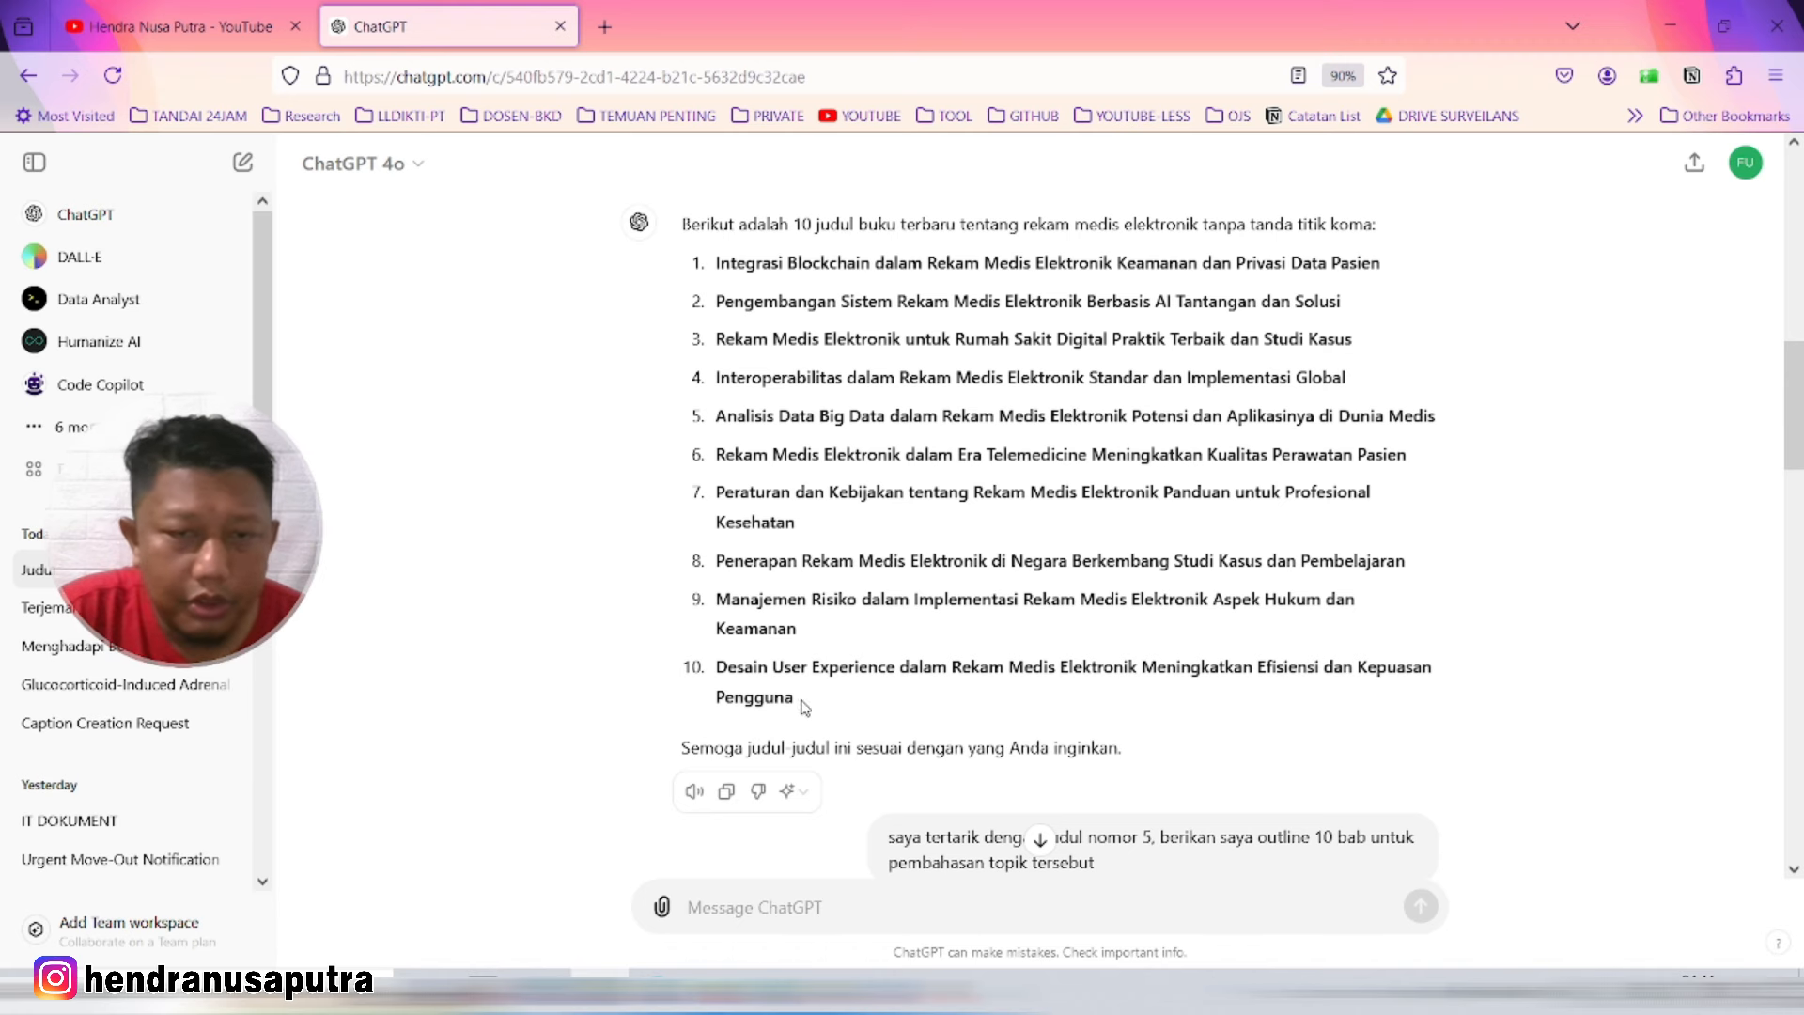
drag(797, 699, 720, 289)
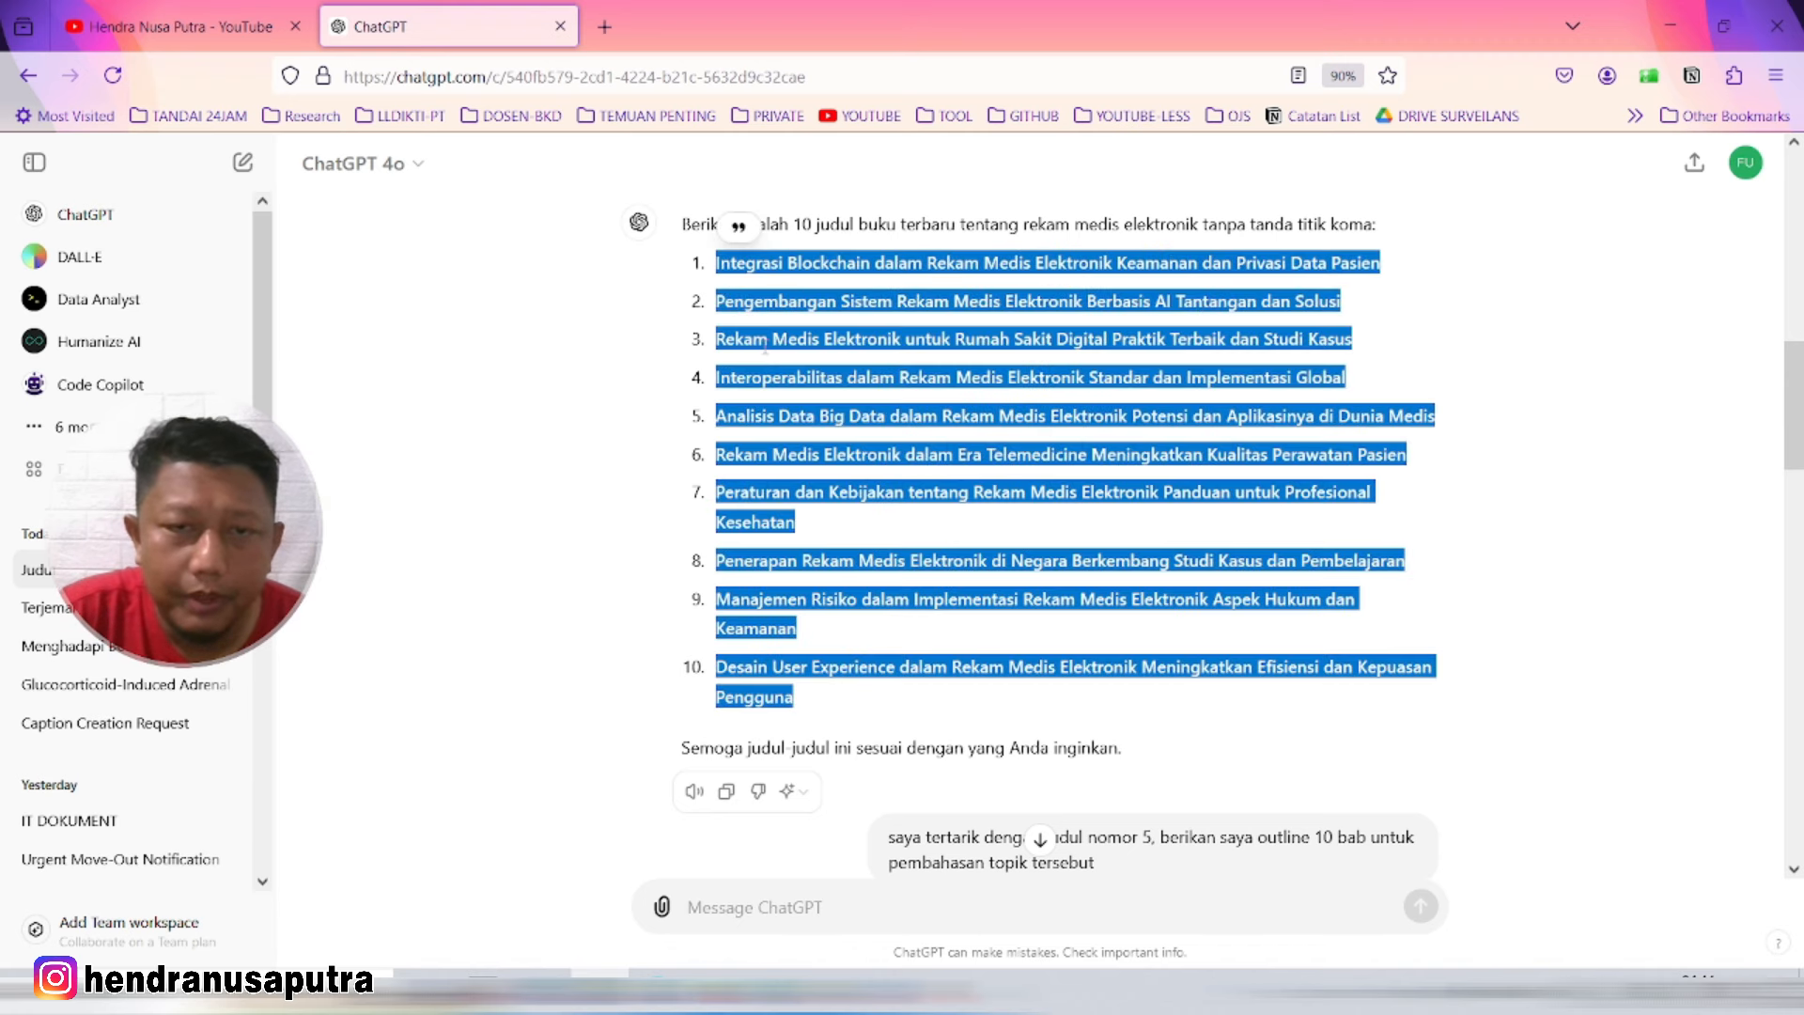
click(765, 348)
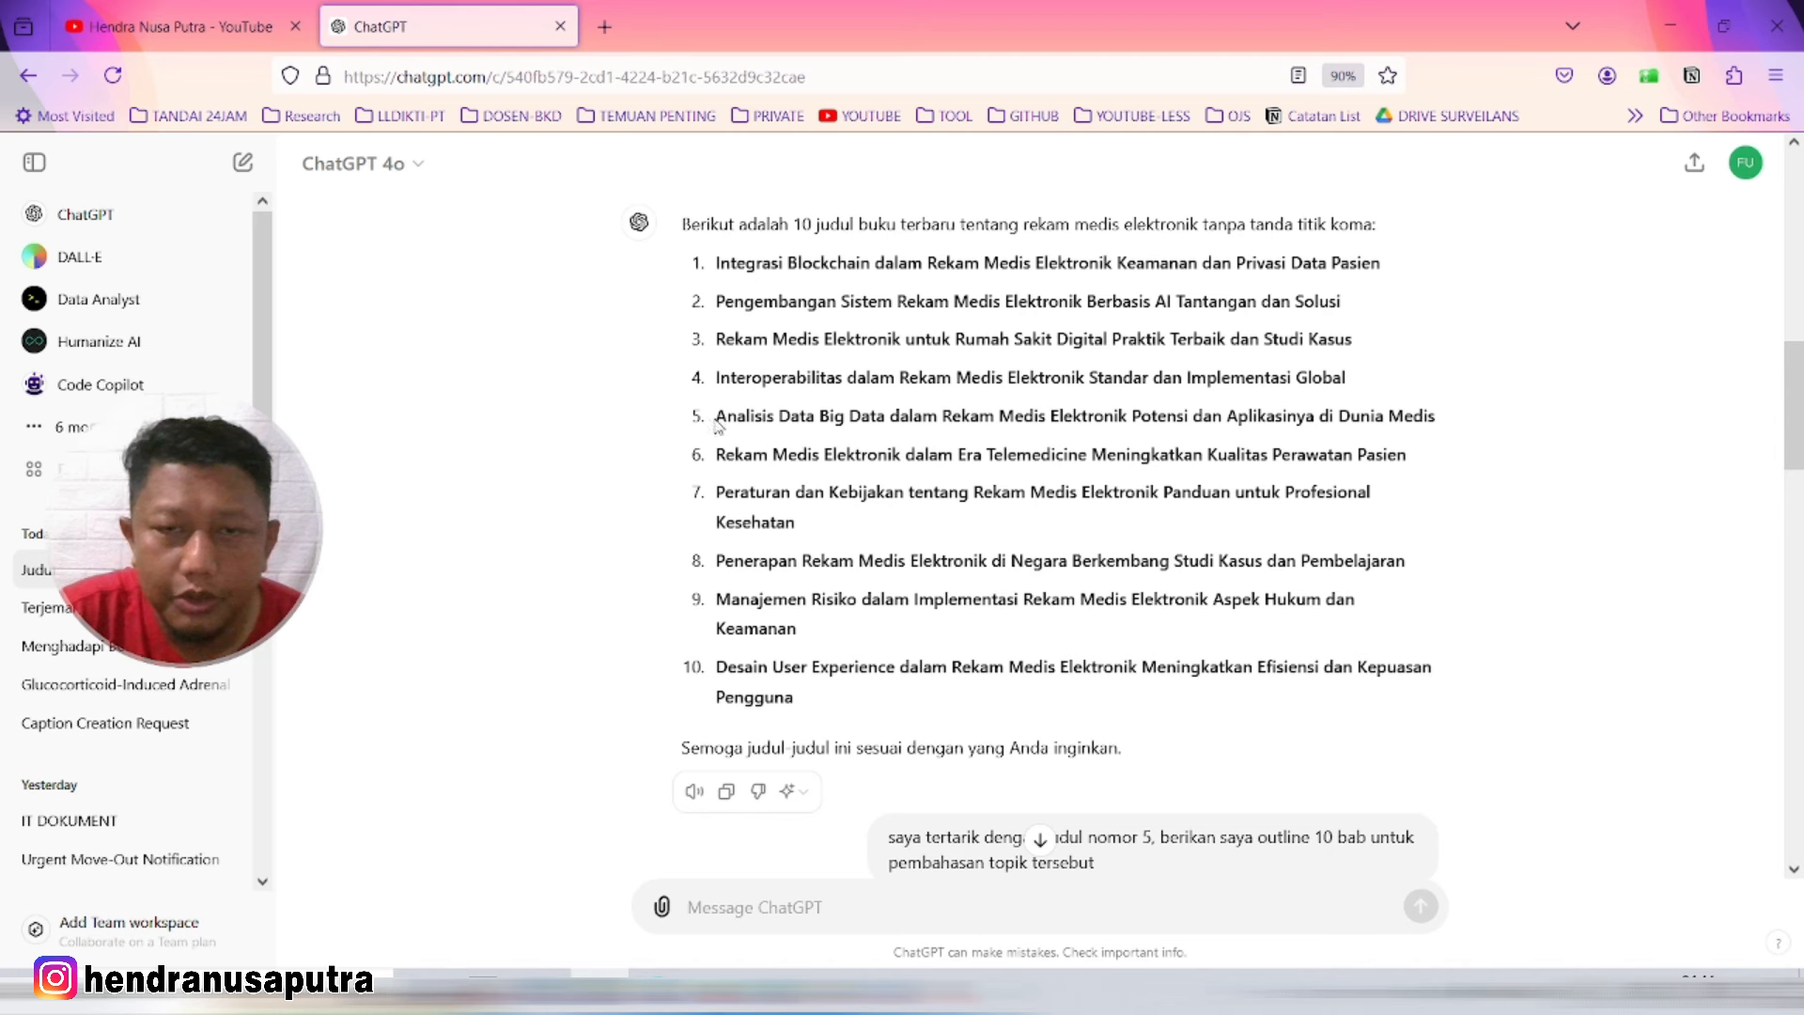
drag(717, 424, 1492, 428)
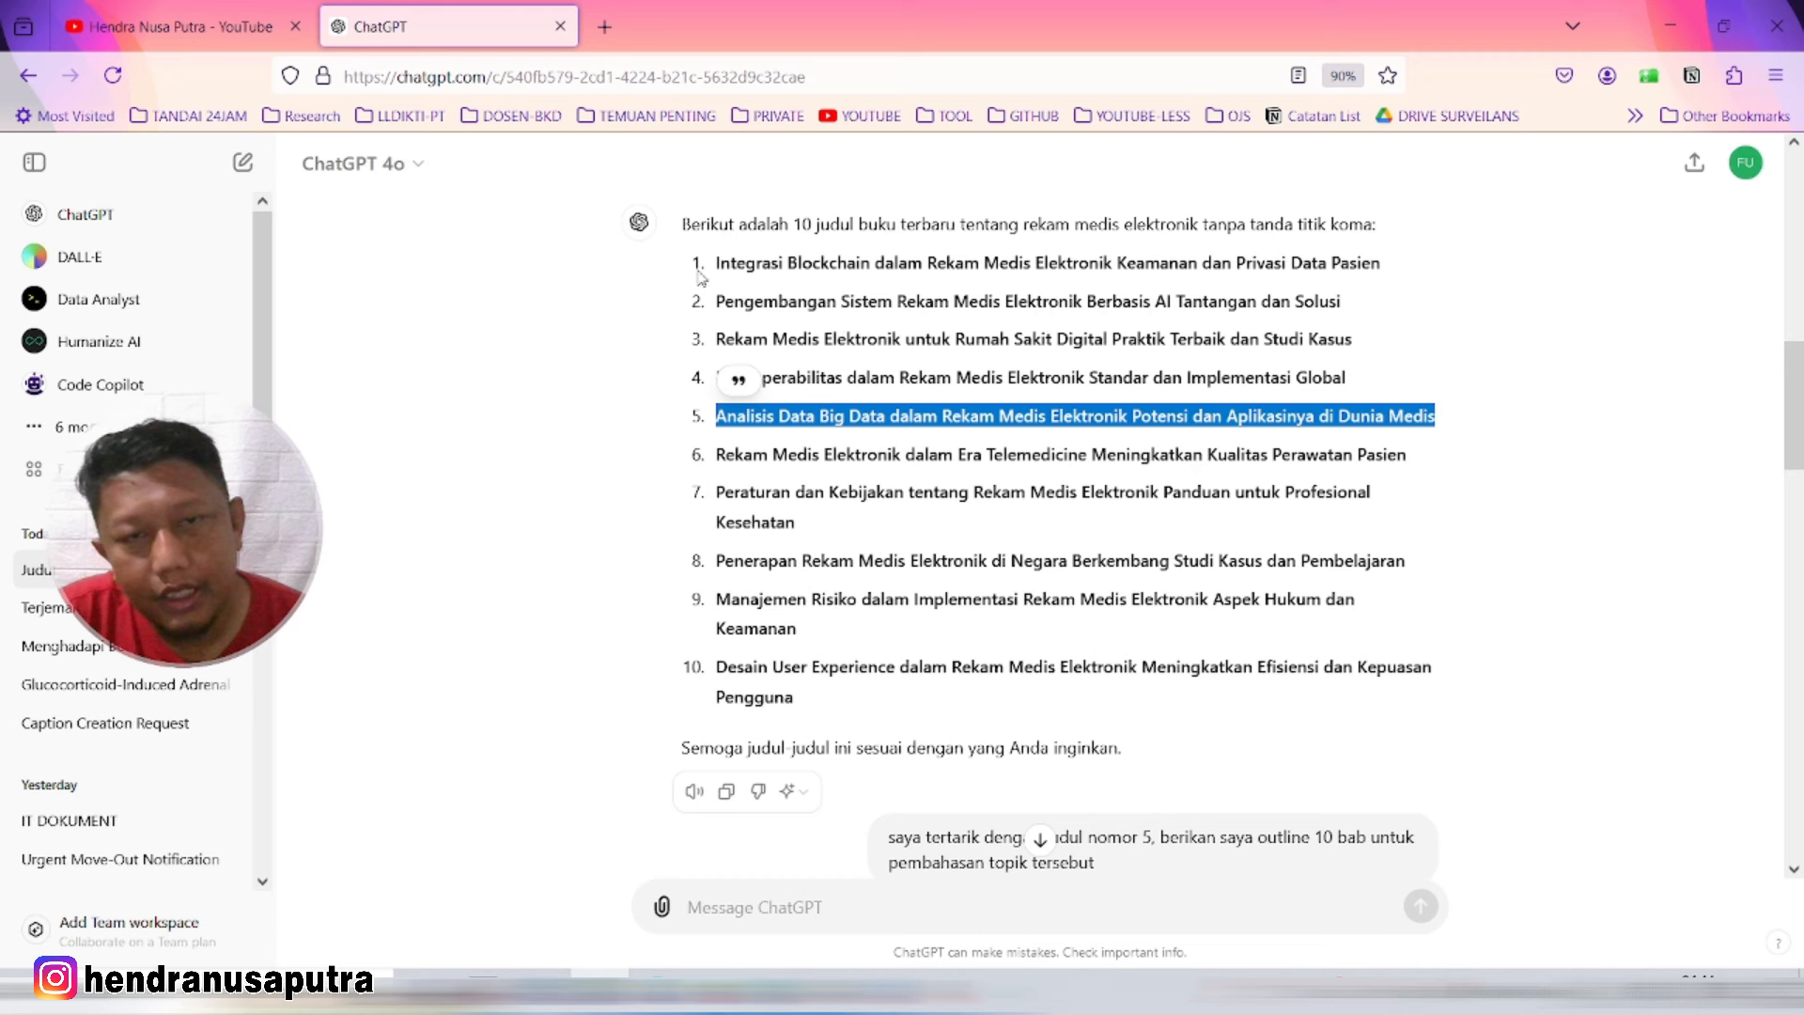
drag(716, 266, 886, 378)
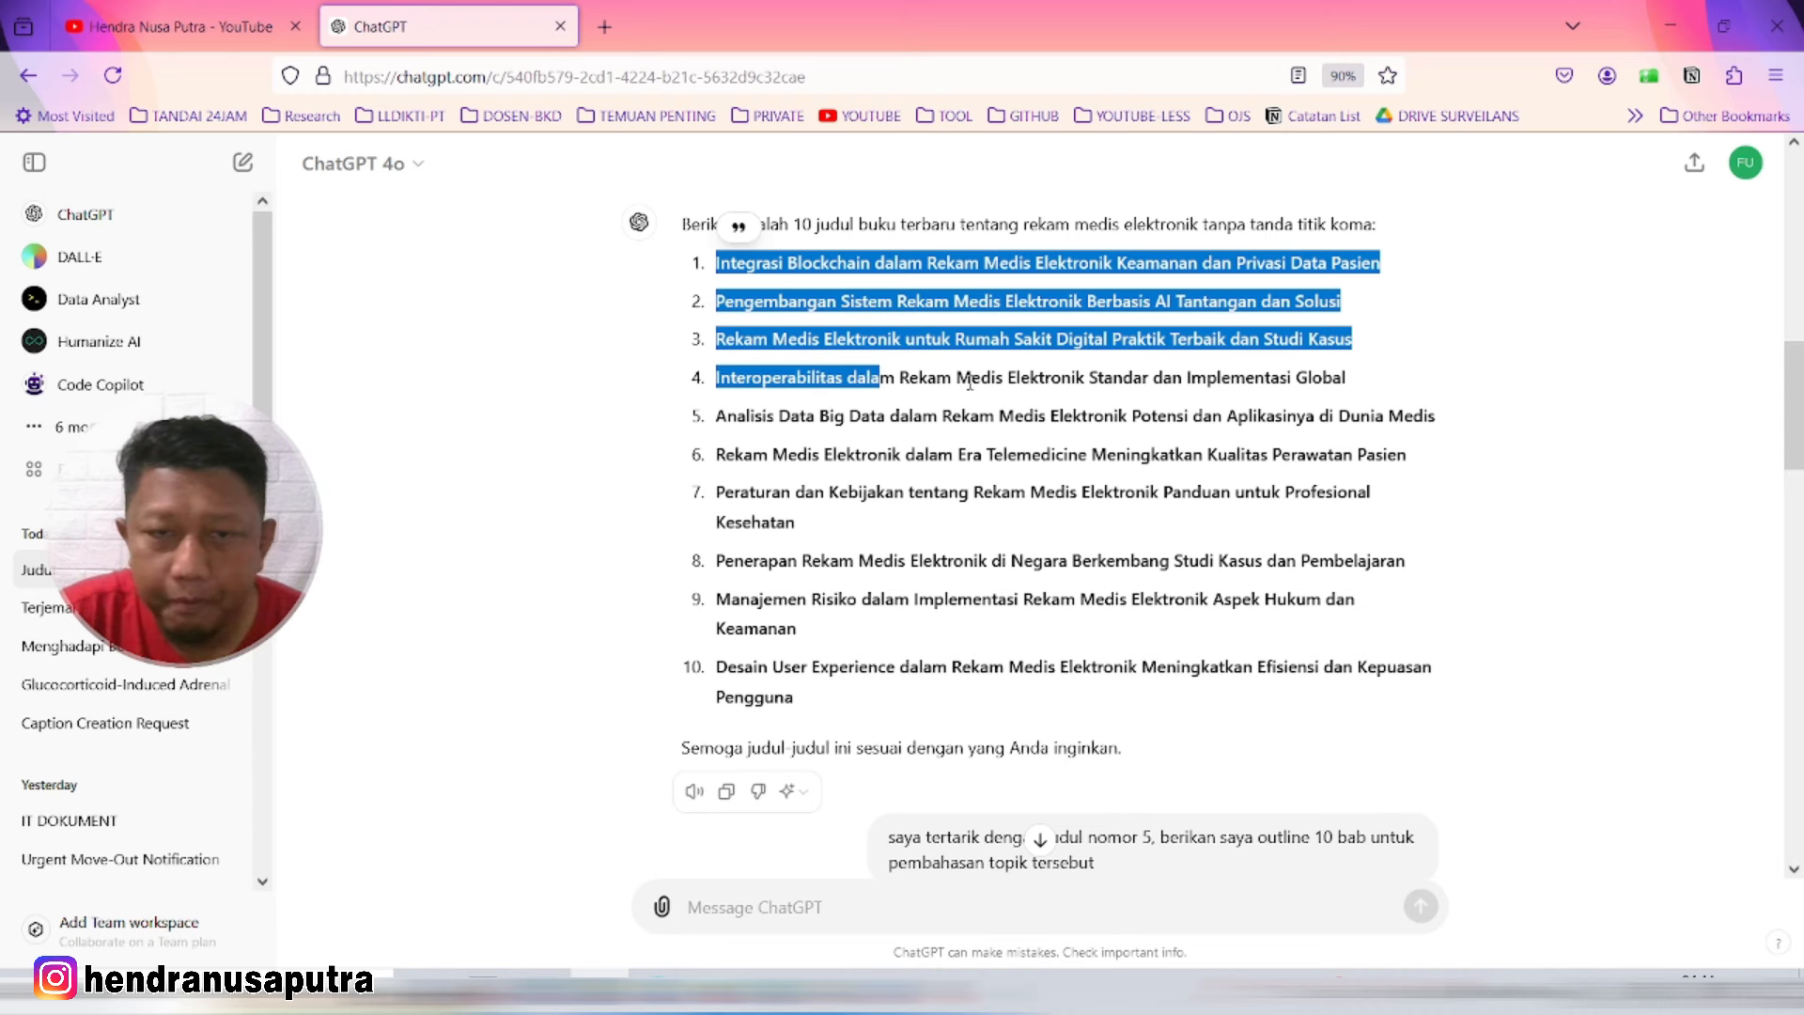
Step: Examine the prompt requesting a 10-chapter outline for title number 5 and match it against that title in the list
scroll(919, 390, down, 2)
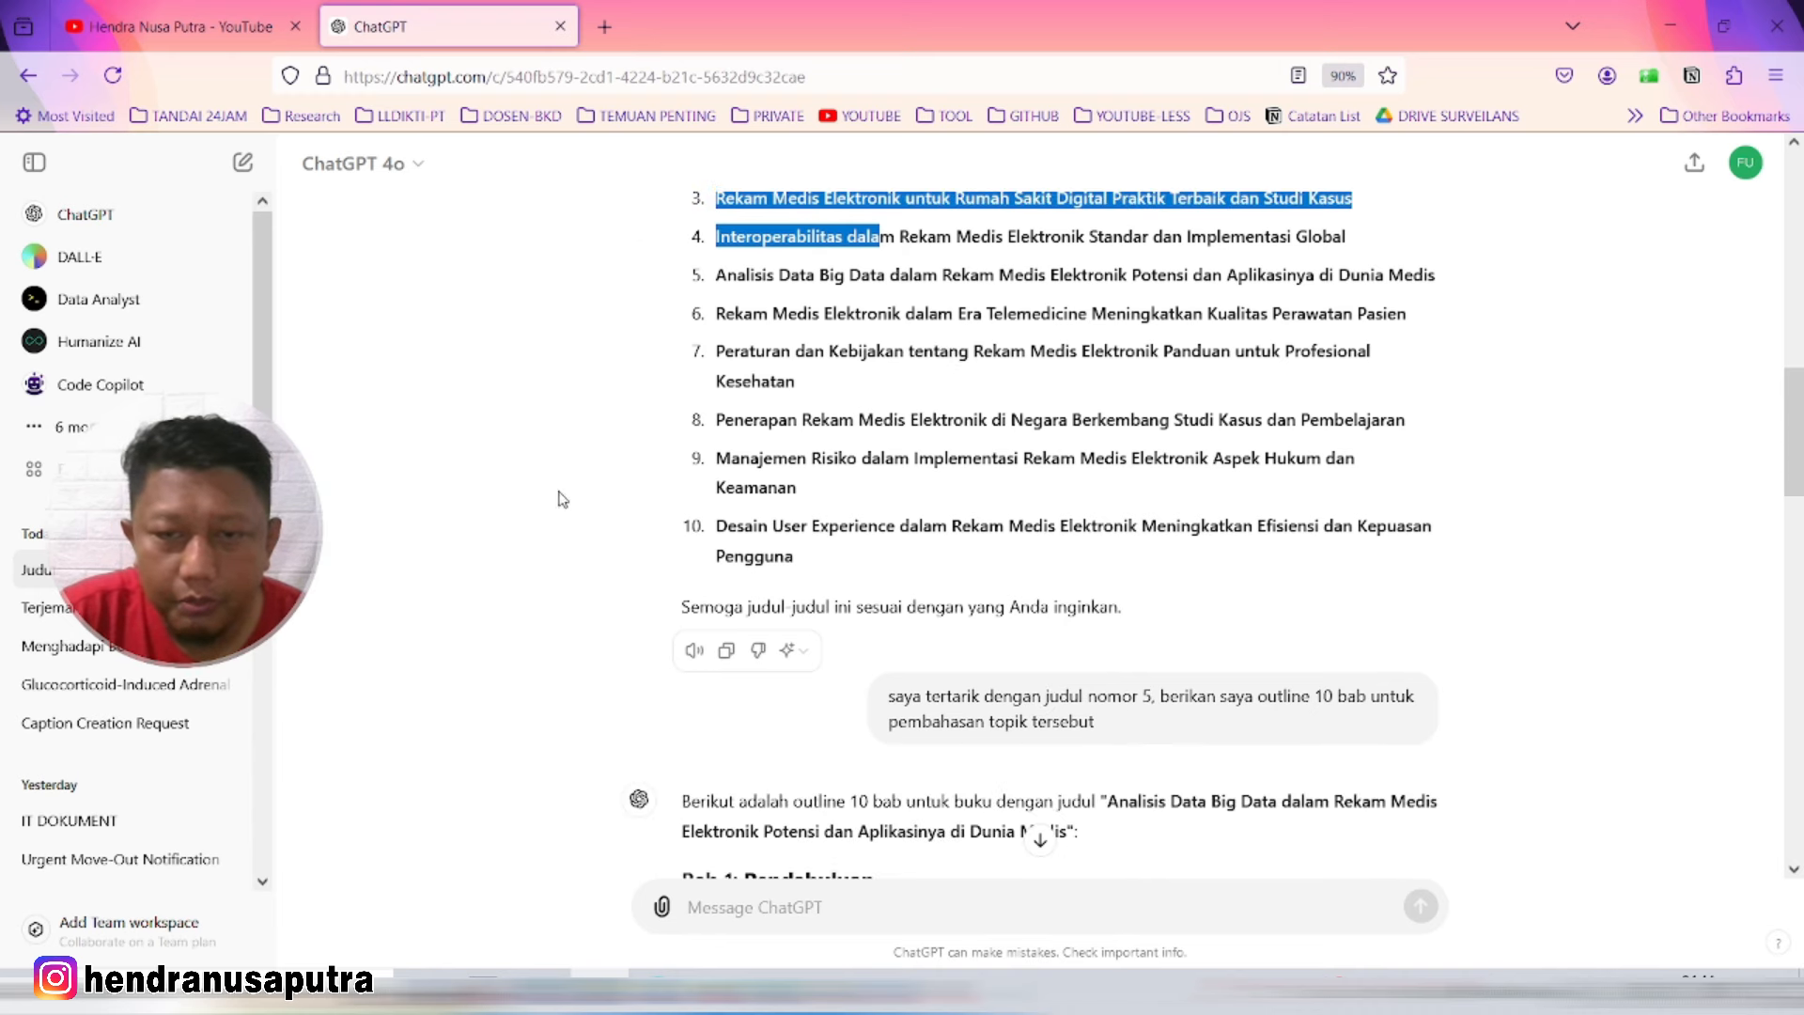
scroll(817, 567, down, 2)
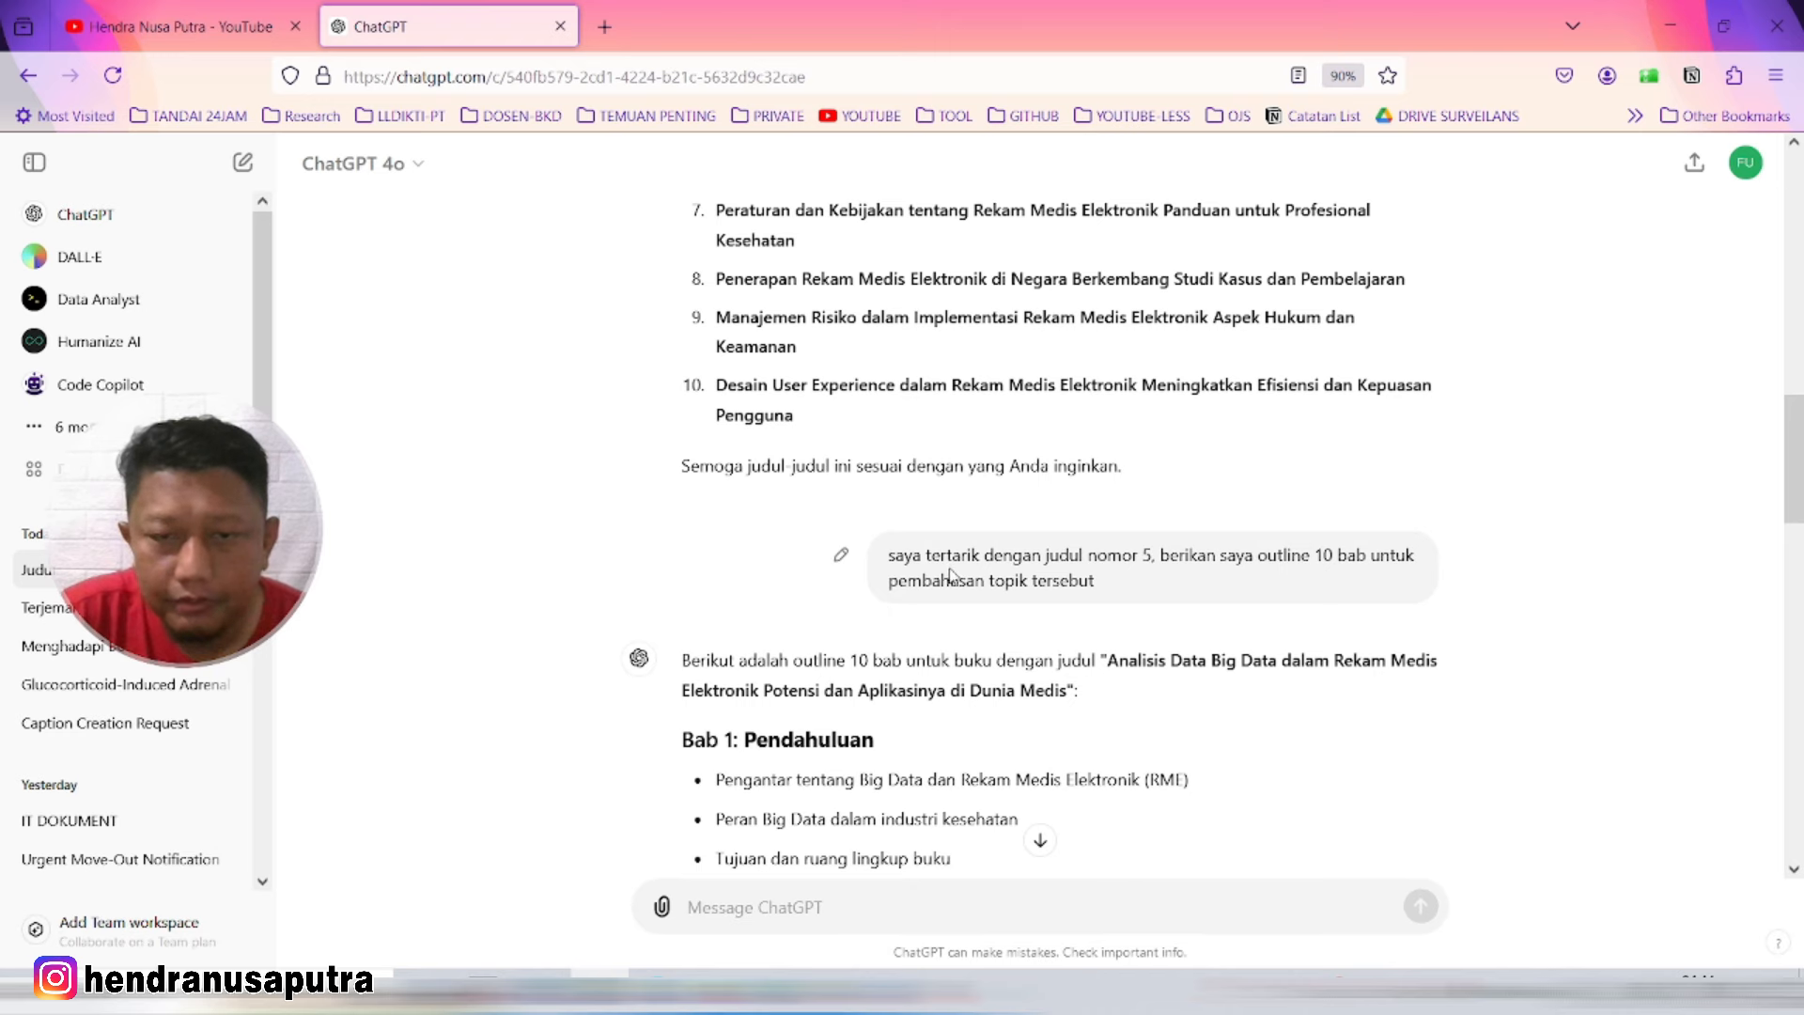
drag(818, 567, 1106, 576)
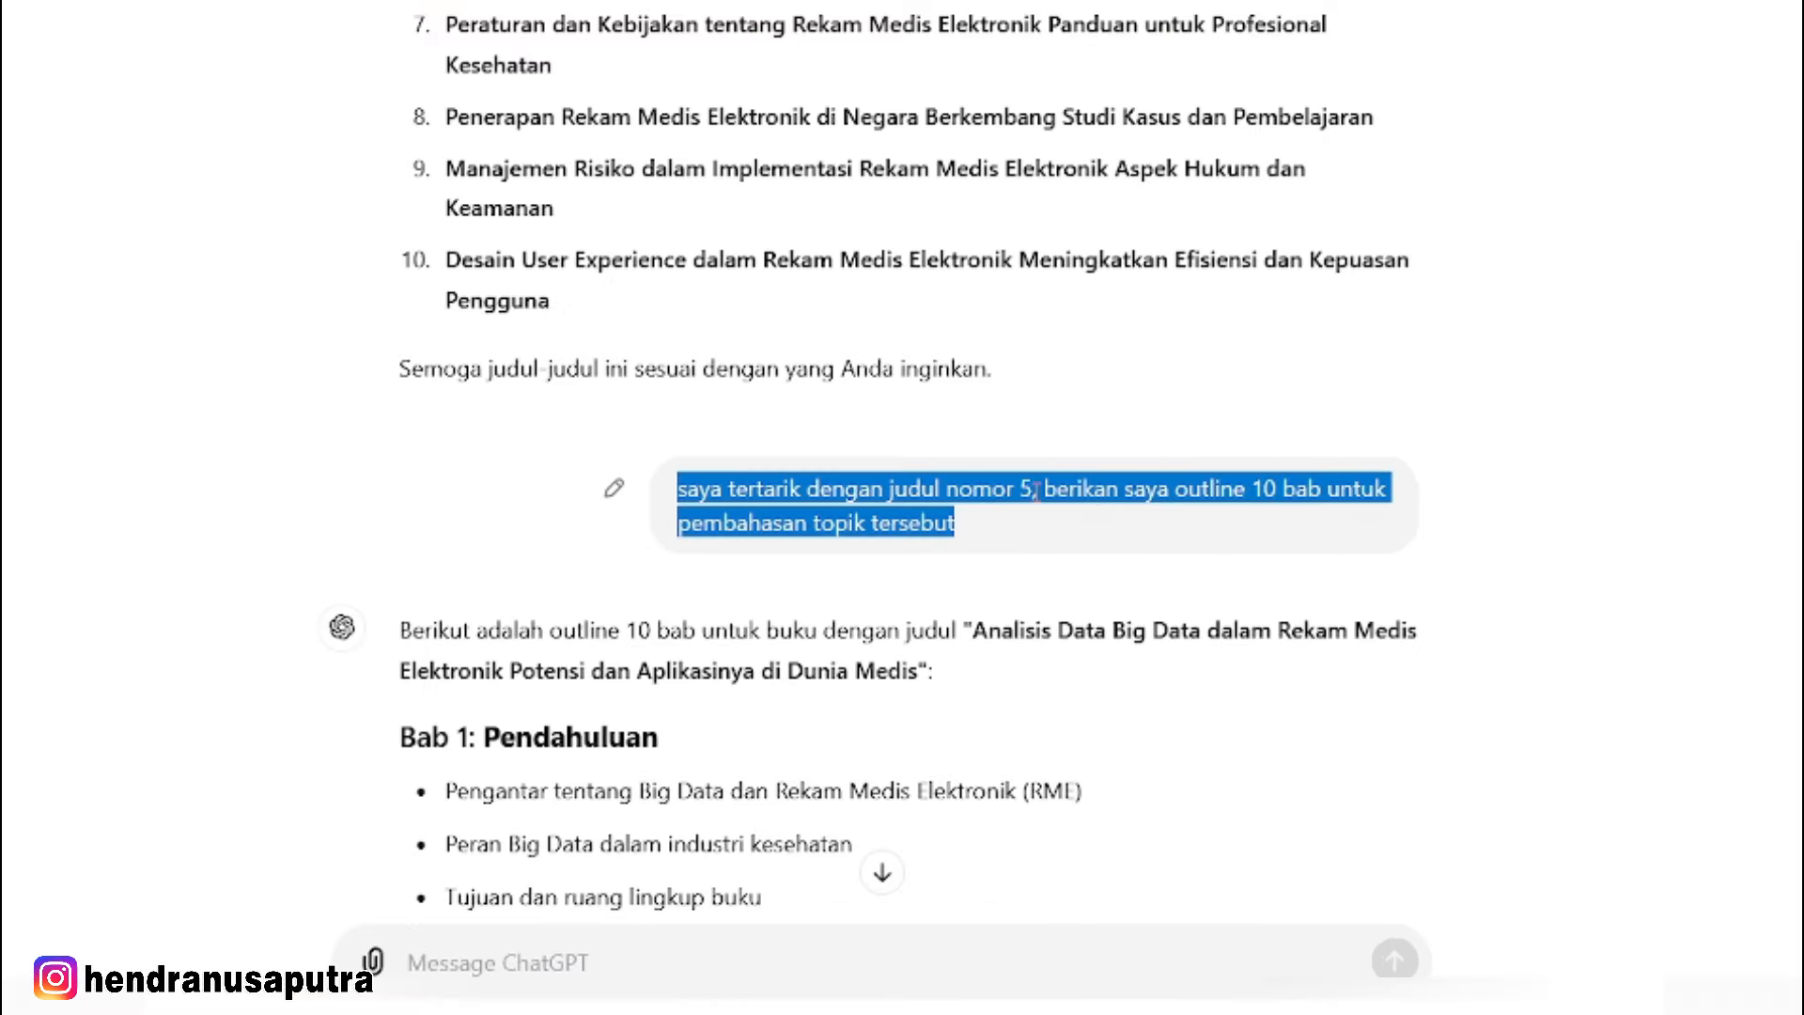
click(1036, 490)
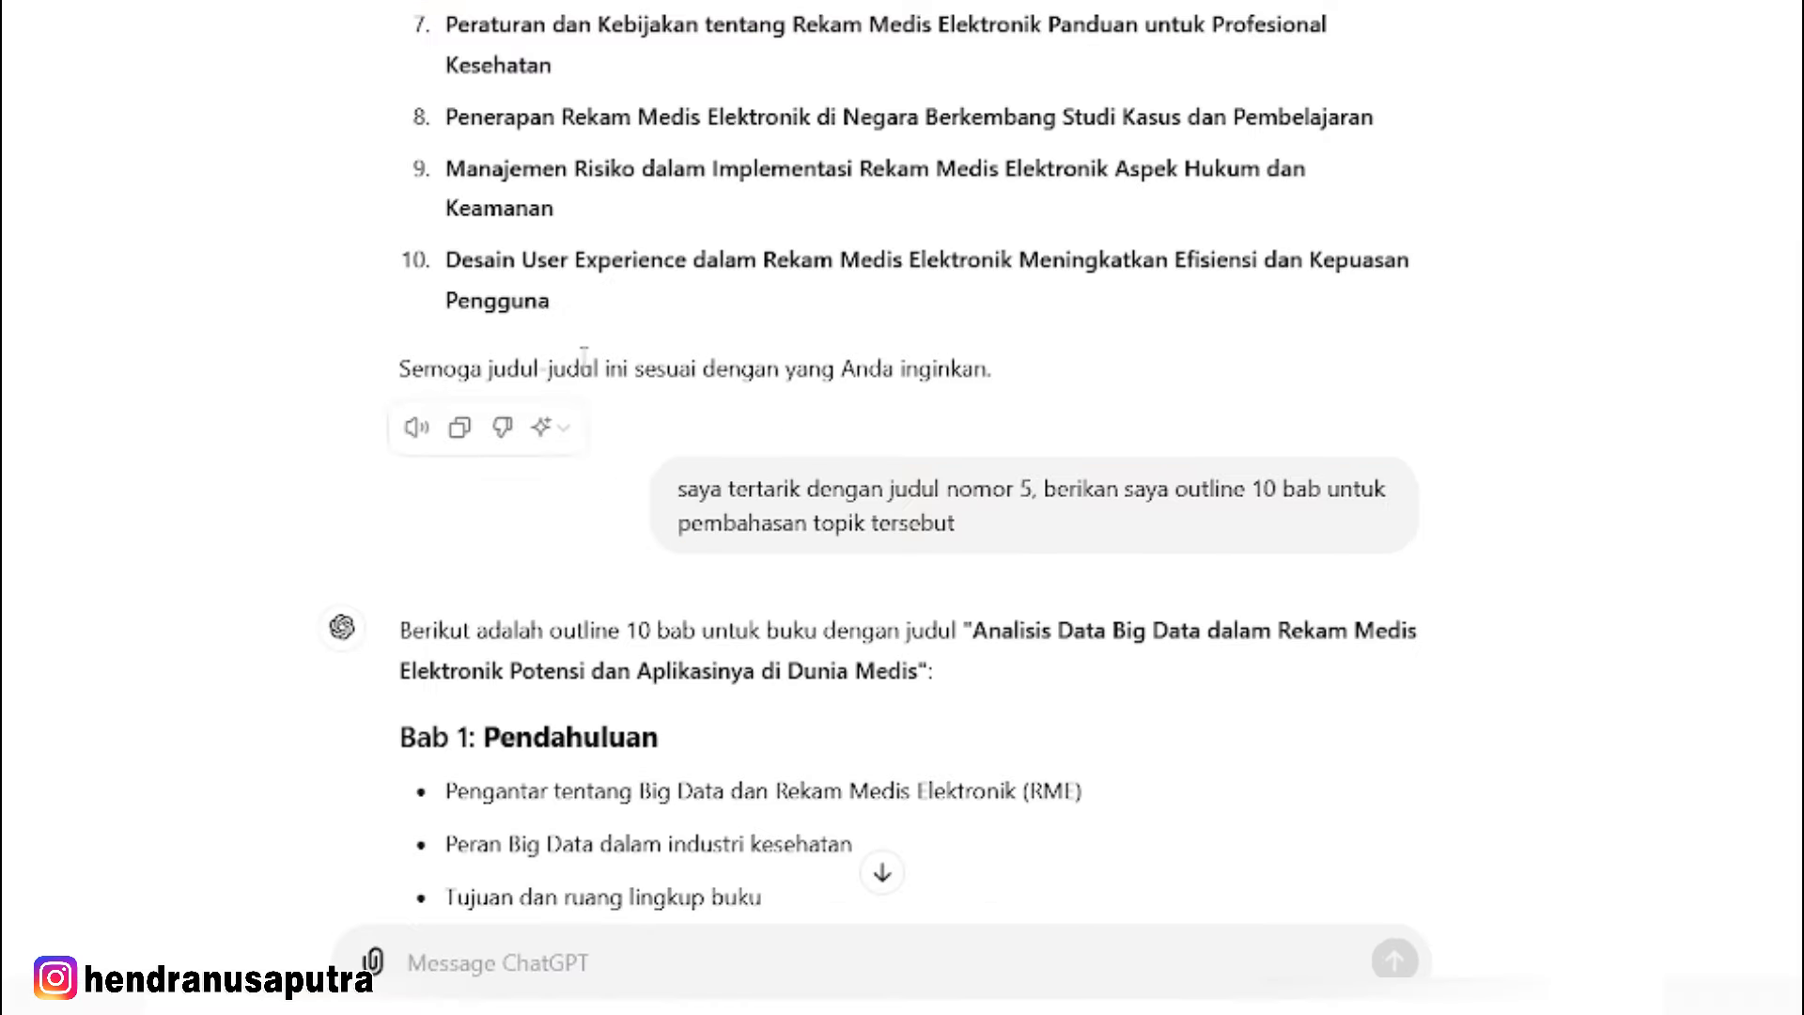
scroll(978, 462, up, 4)
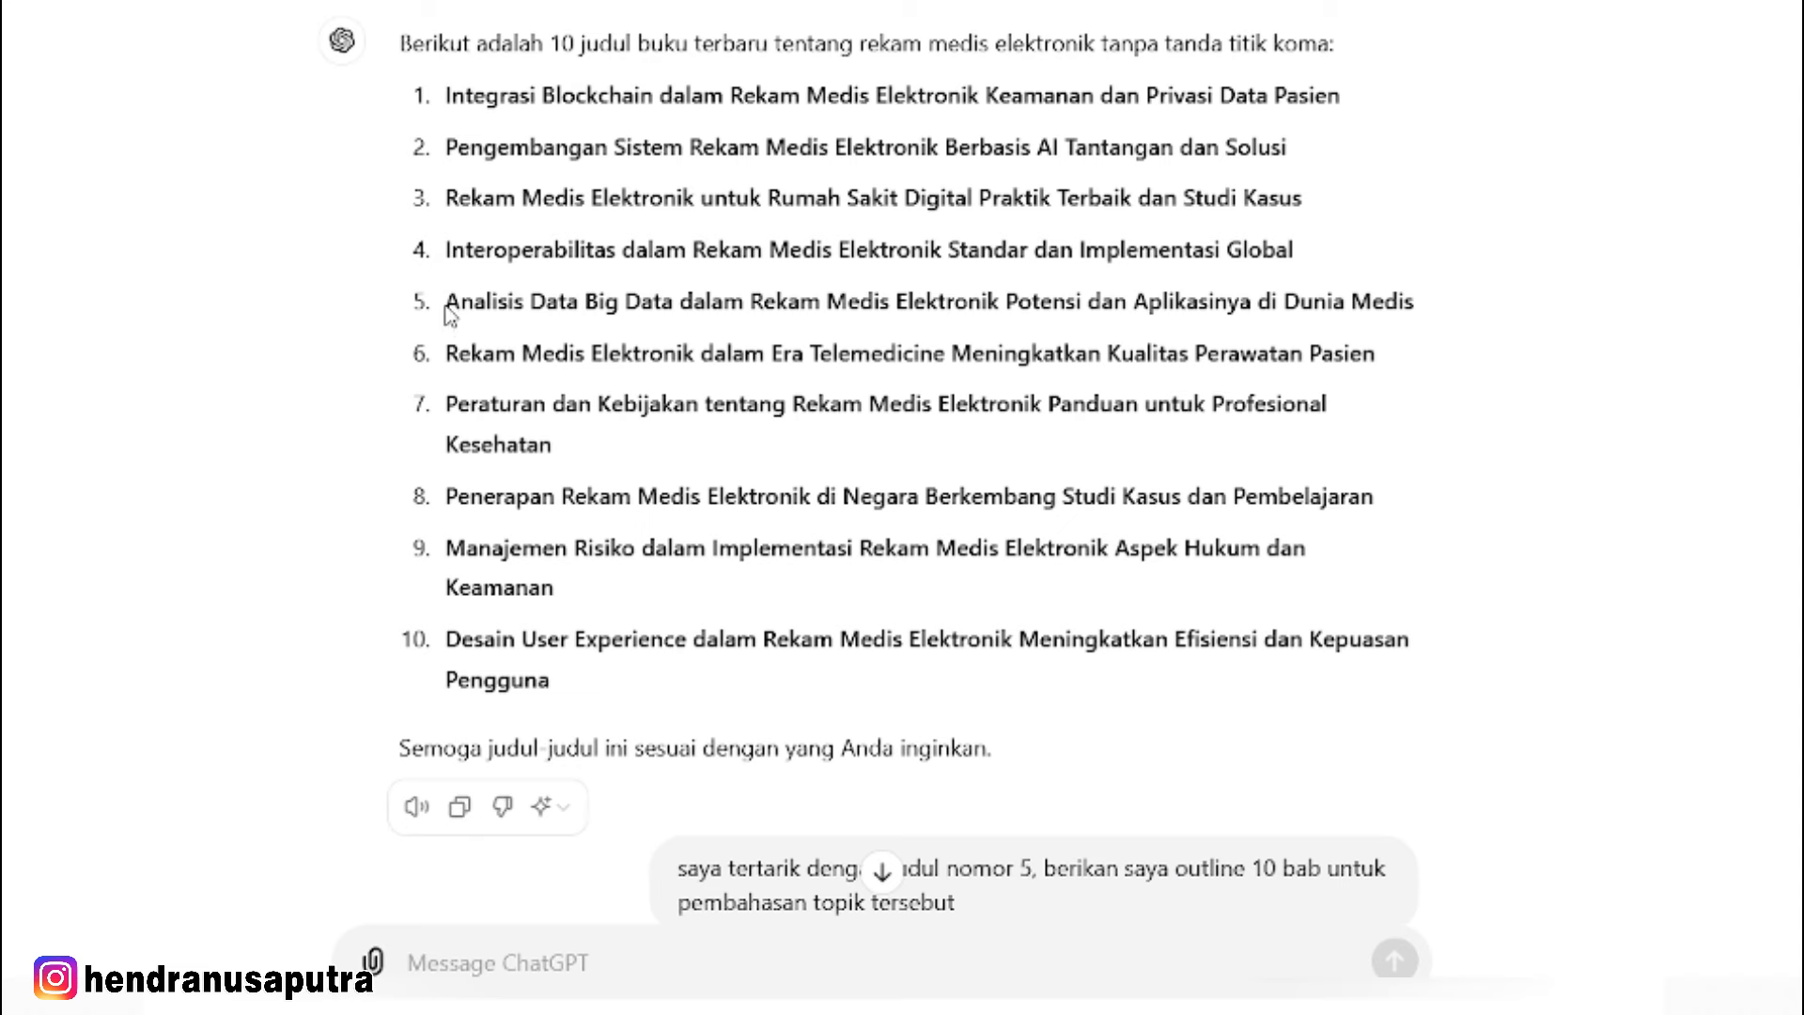
drag(447, 310, 1446, 310)
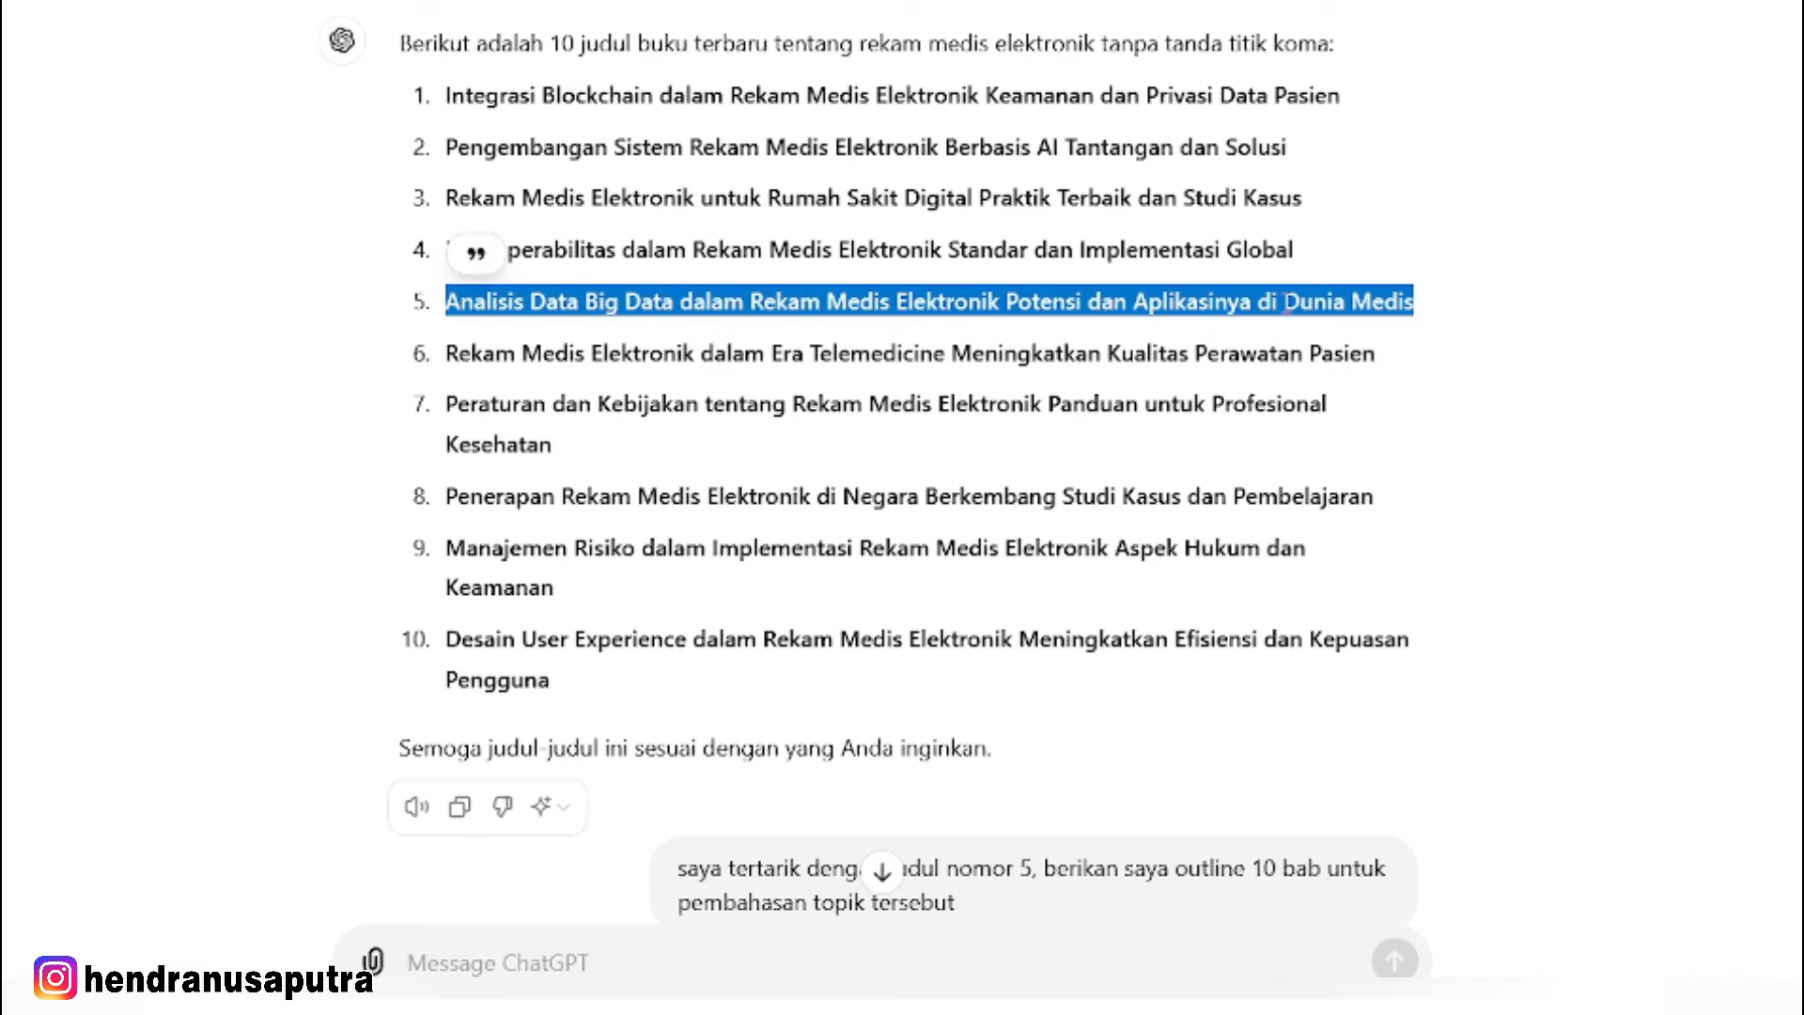
scroll(1080, 442, down, 6)
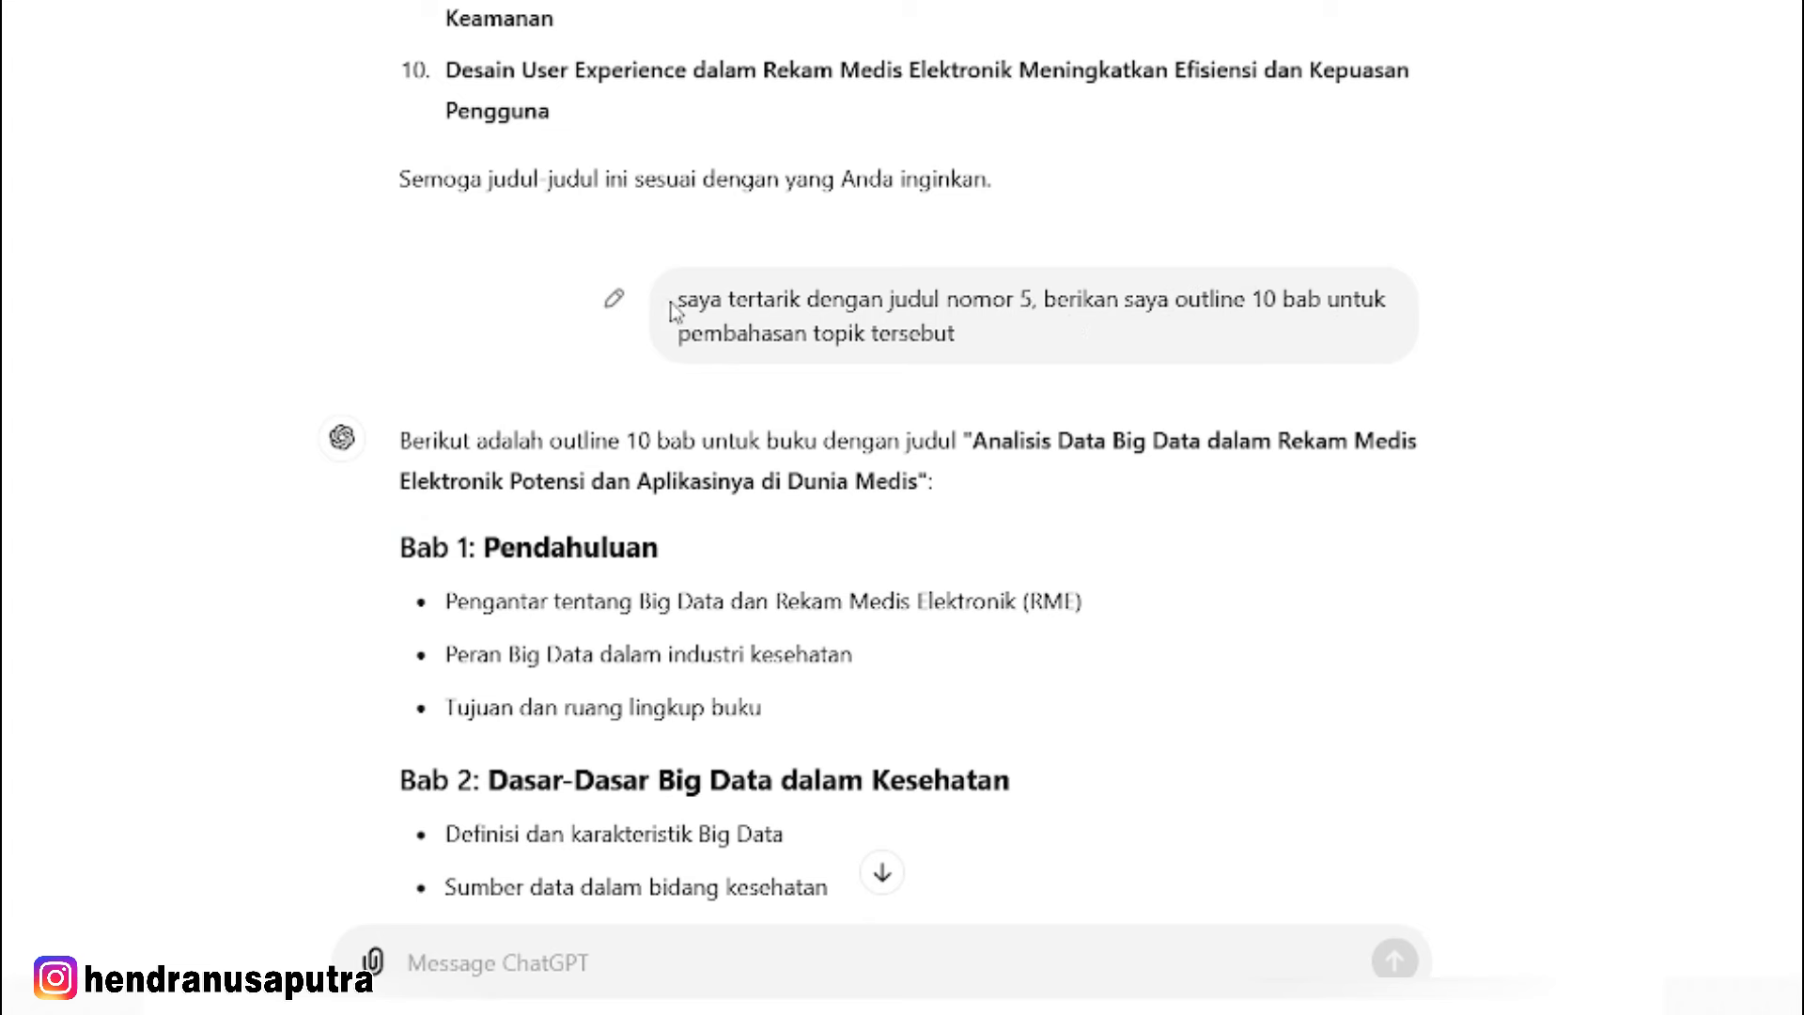
drag(669, 310, 1024, 330)
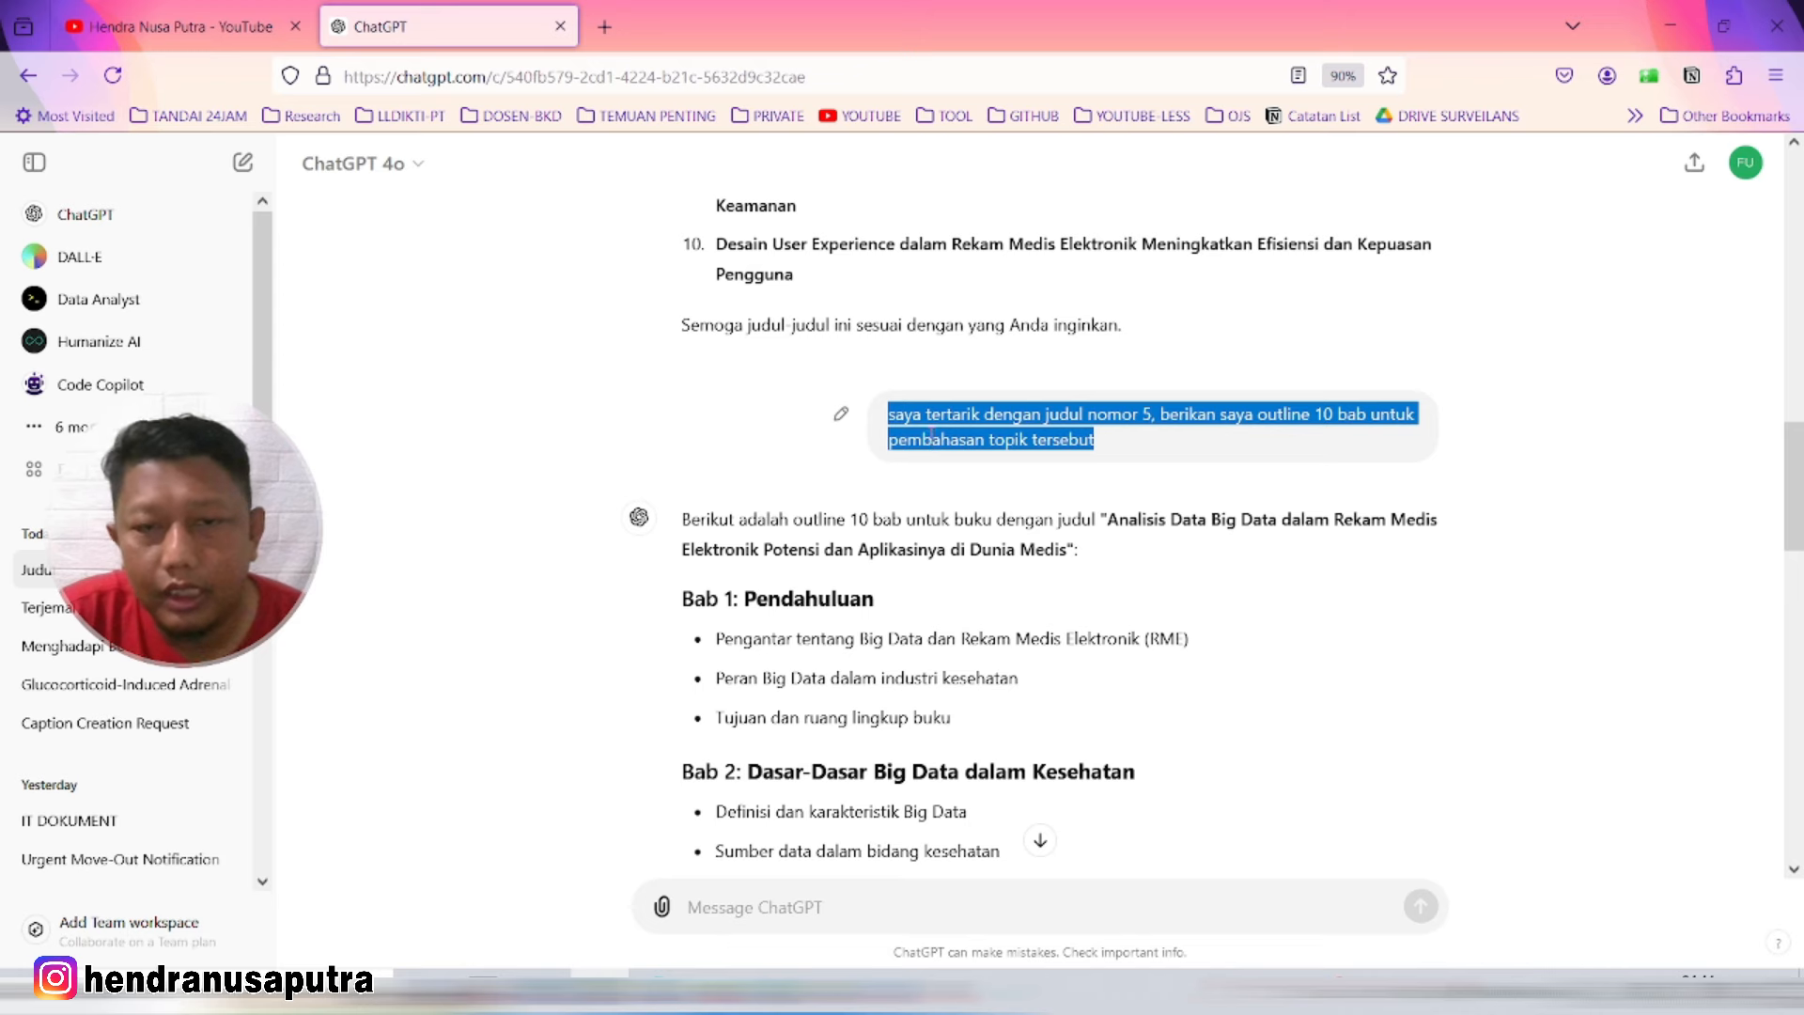
Step: Look over the opening of the outline reply, from its introductory sentence to the first chapters
scroll(931, 433, down, 2)
scroll(933, 433, up, 1)
scroll(936, 435, down, 3)
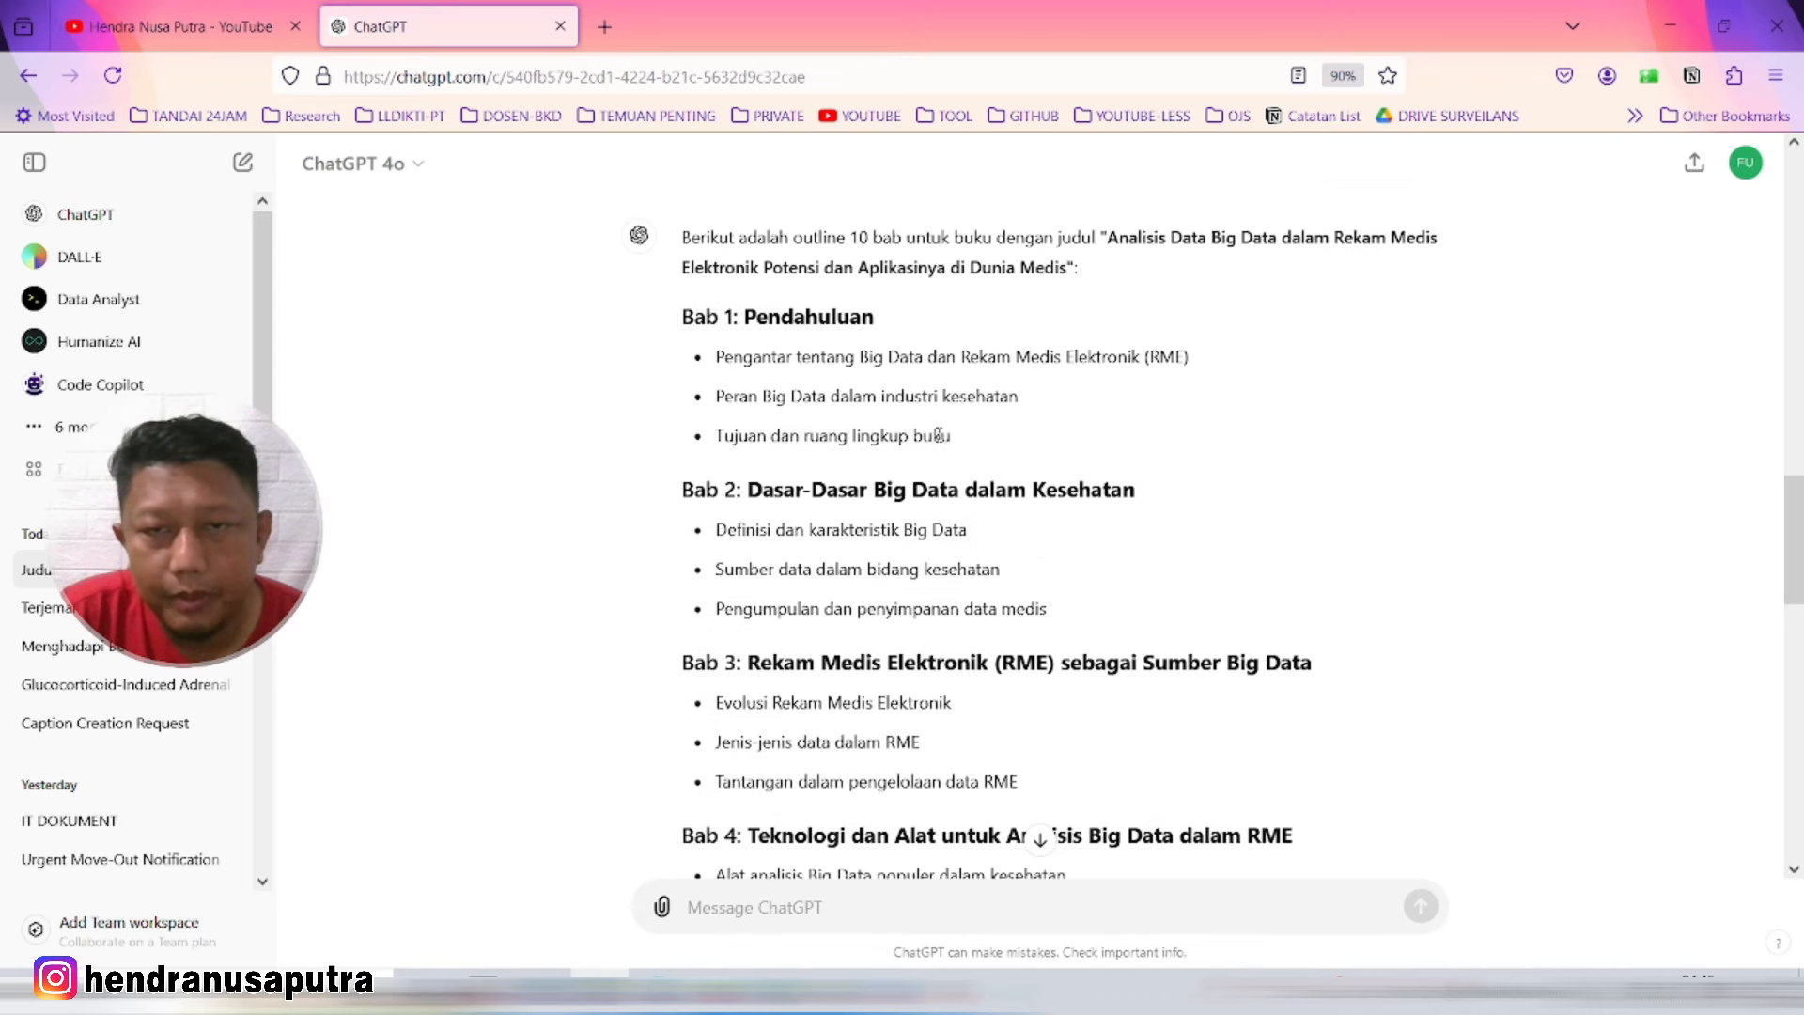
drag(681, 237, 909, 607)
click(855, 425)
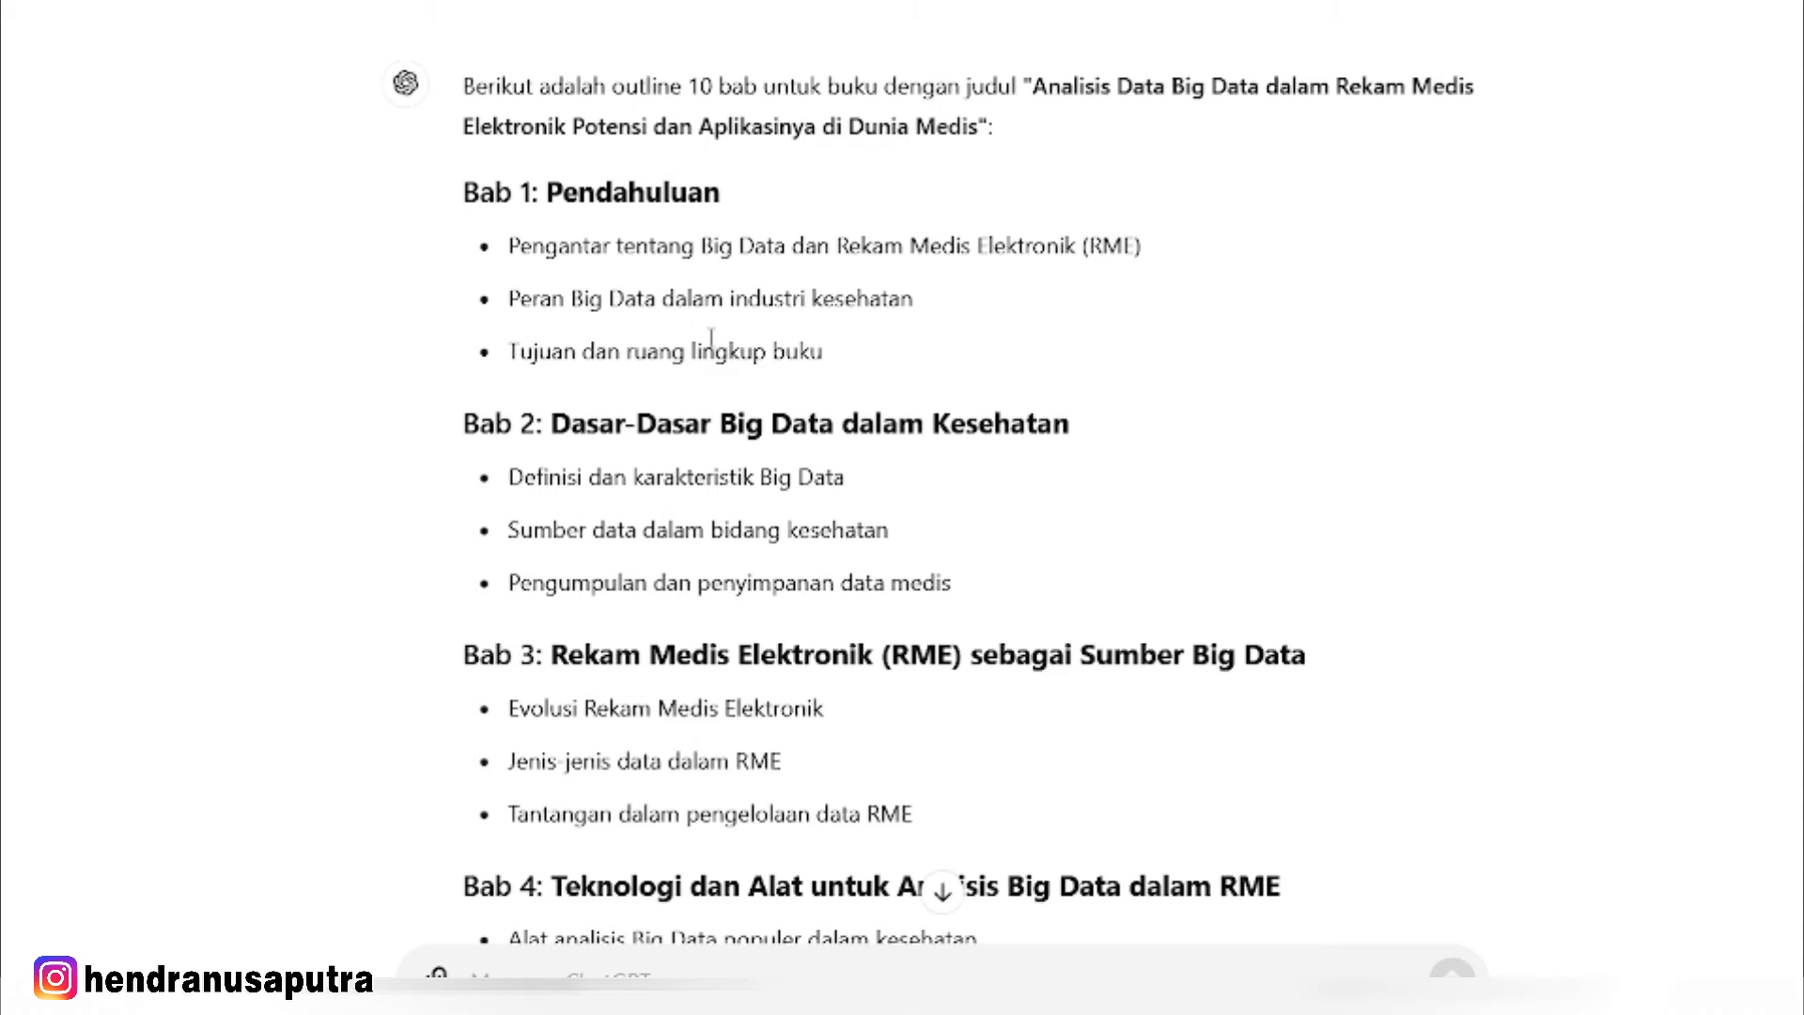
scroll(575, 188, down, 2)
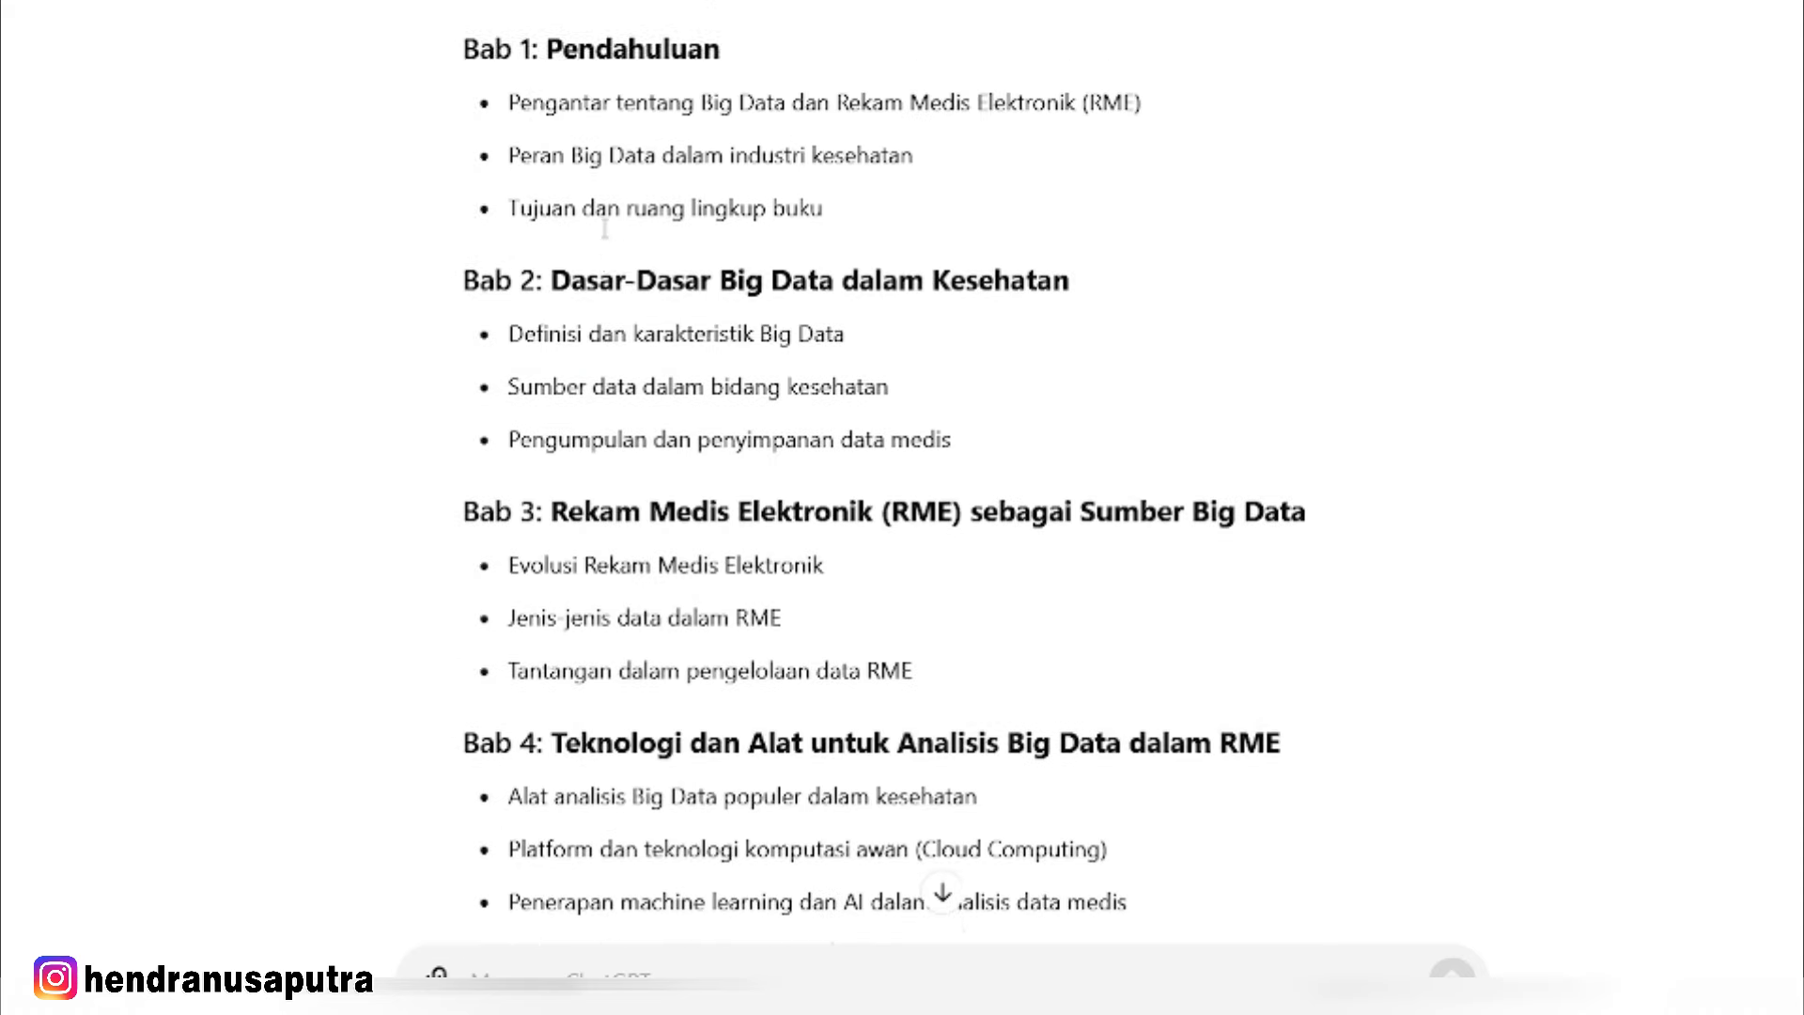
scroll(916, 273, up, 4)
scroll(751, 342, down, 2)
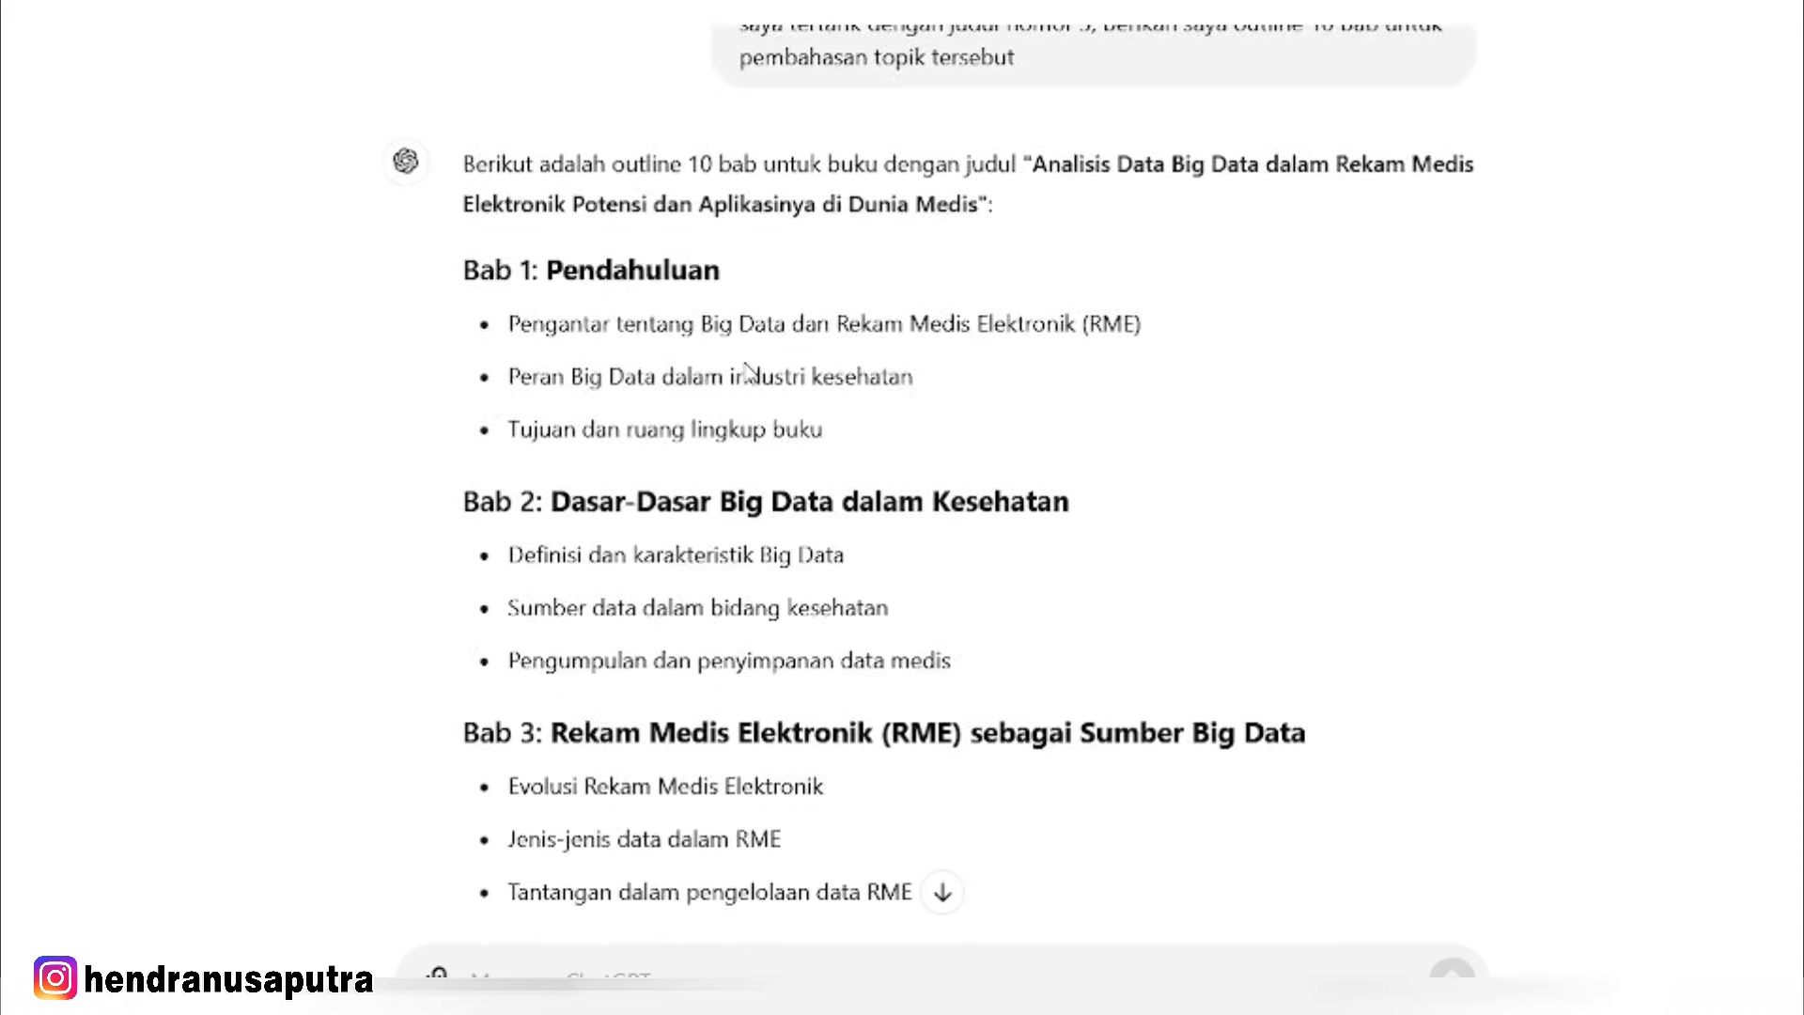
Step: Examine the "Bab 1: Pendahuluan" heading and the subtopics listed beneath it
drag(465, 196, 719, 199)
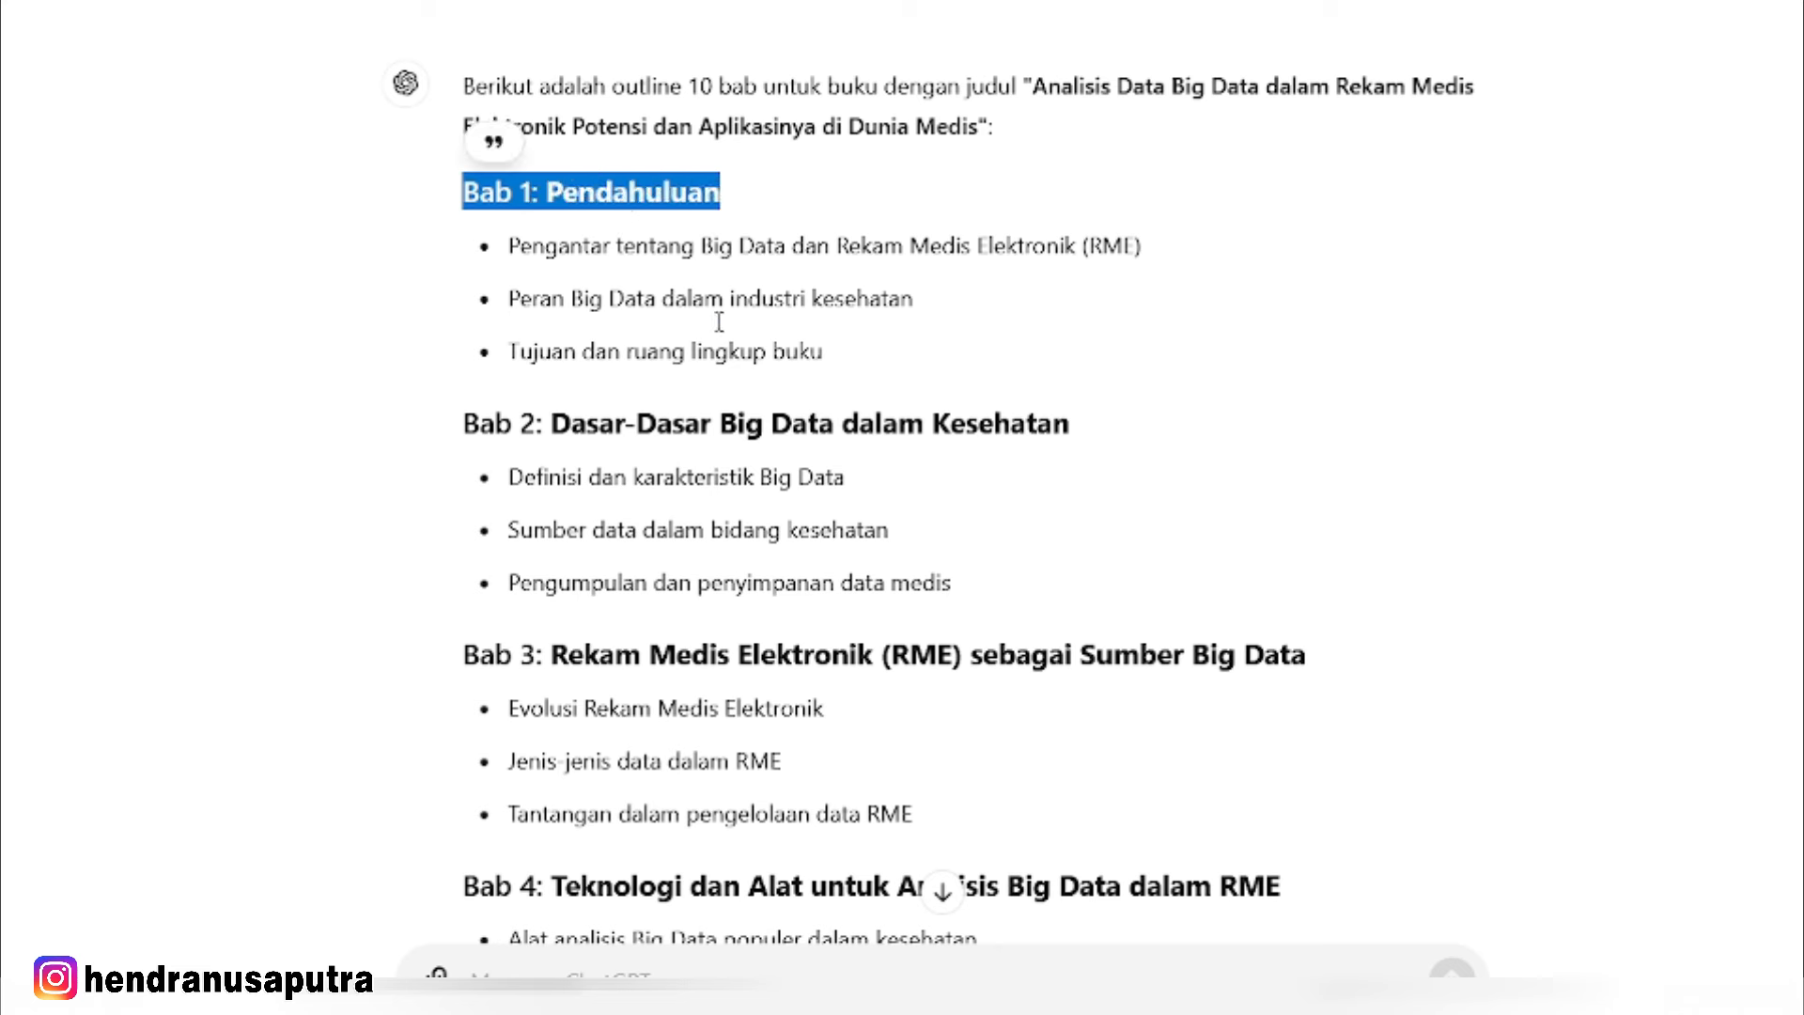
click(515, 199)
triple_click(474, 187)
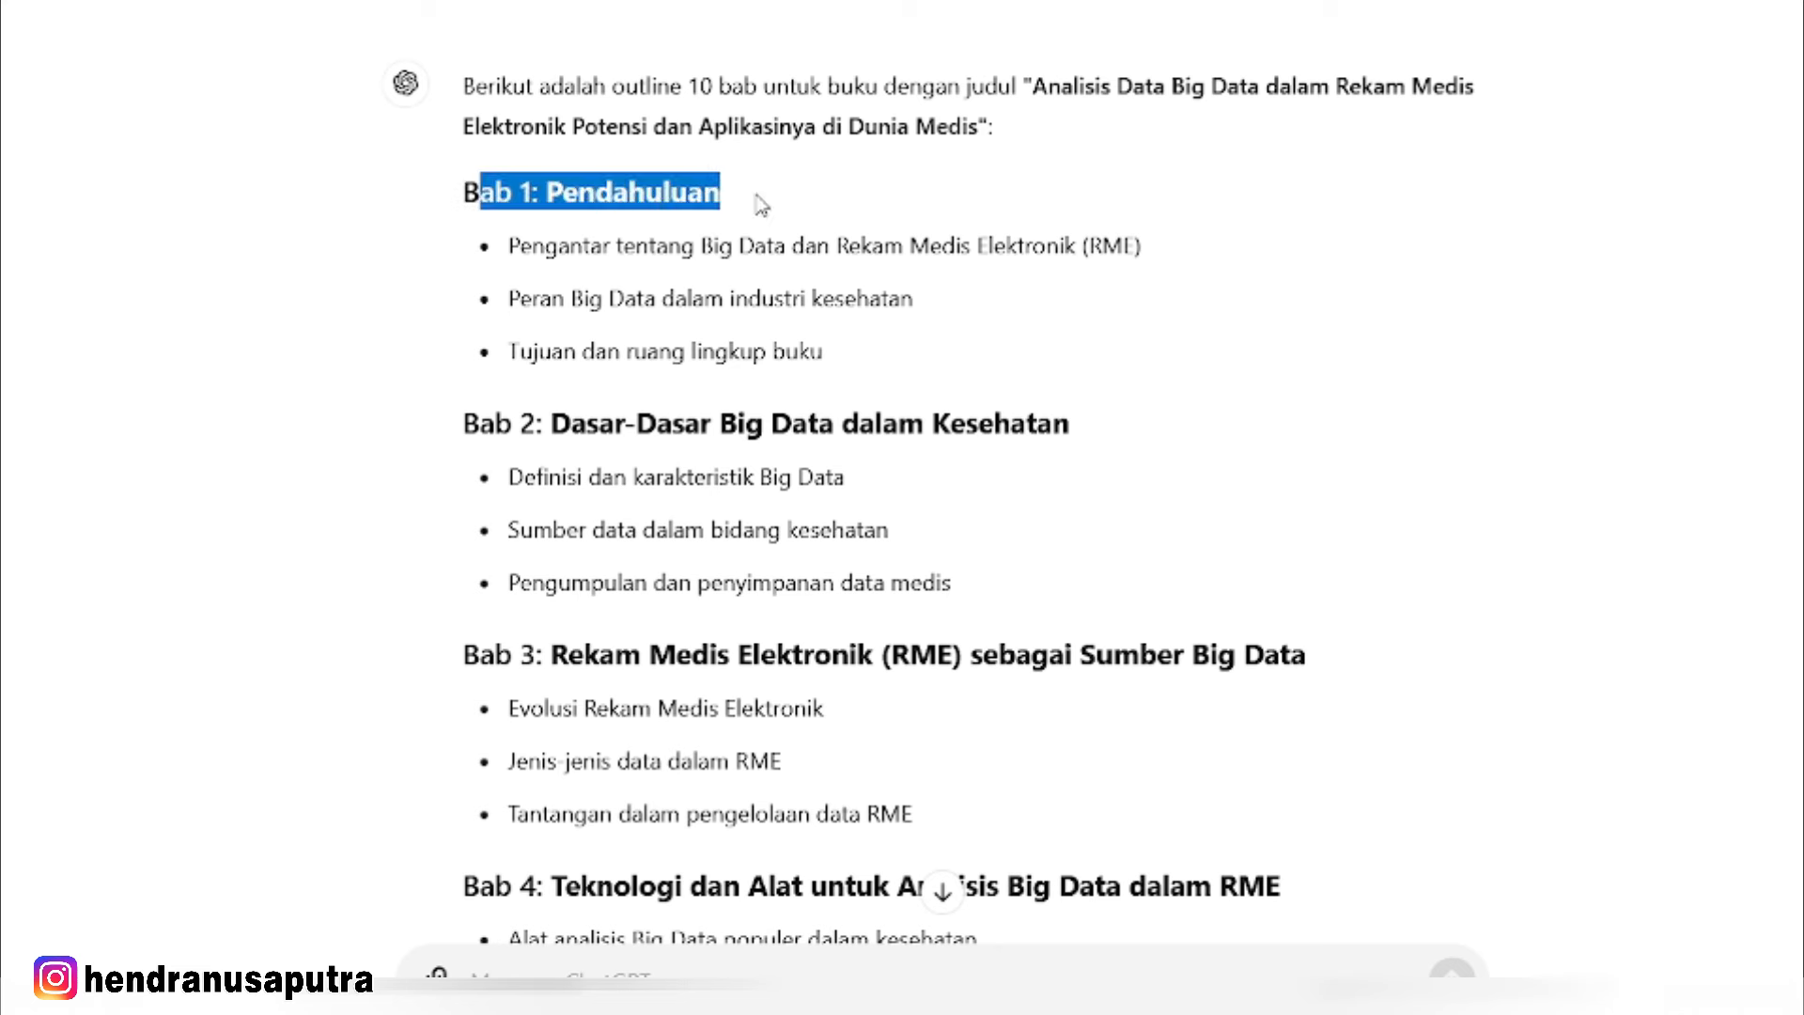
drag(508, 246, 1196, 254)
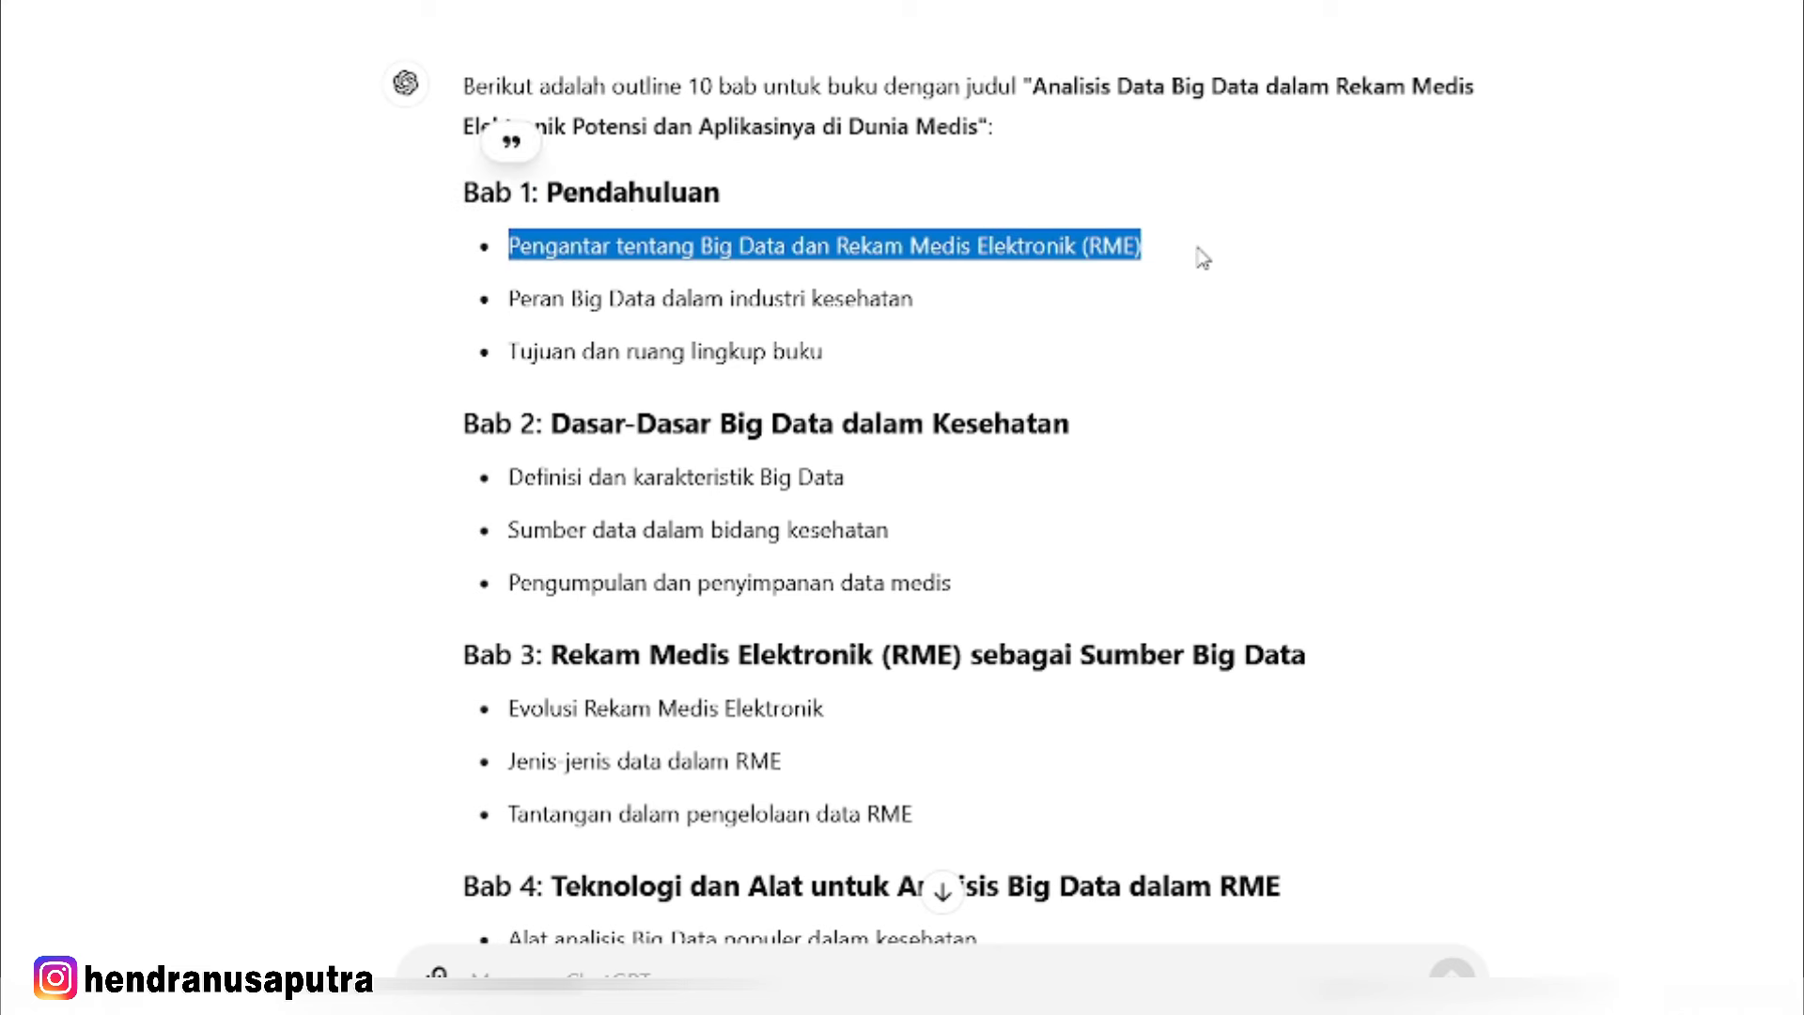
drag(607, 298, 801, 299)
click(723, 350)
scroll(609, 404, down, 2)
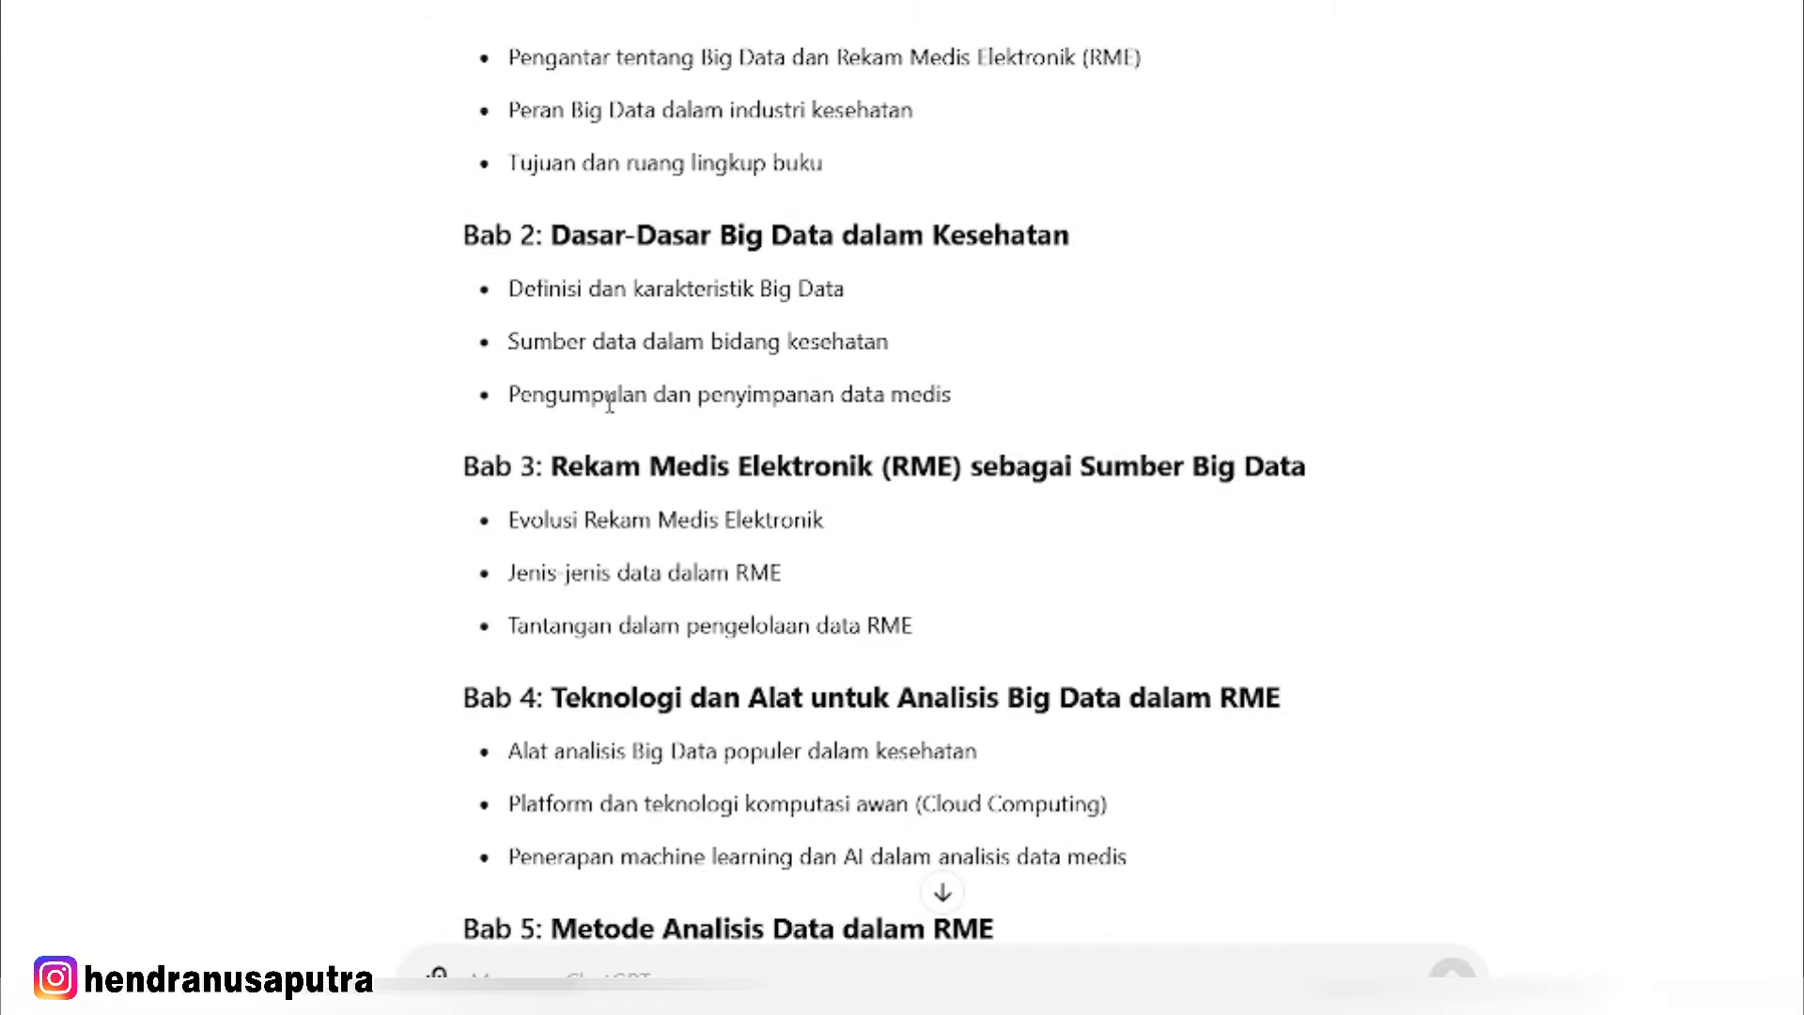
Step: Skim the remaining chapters of the outline through Bab 10 and return to the early chapters
scroll(733, 406, down, 10)
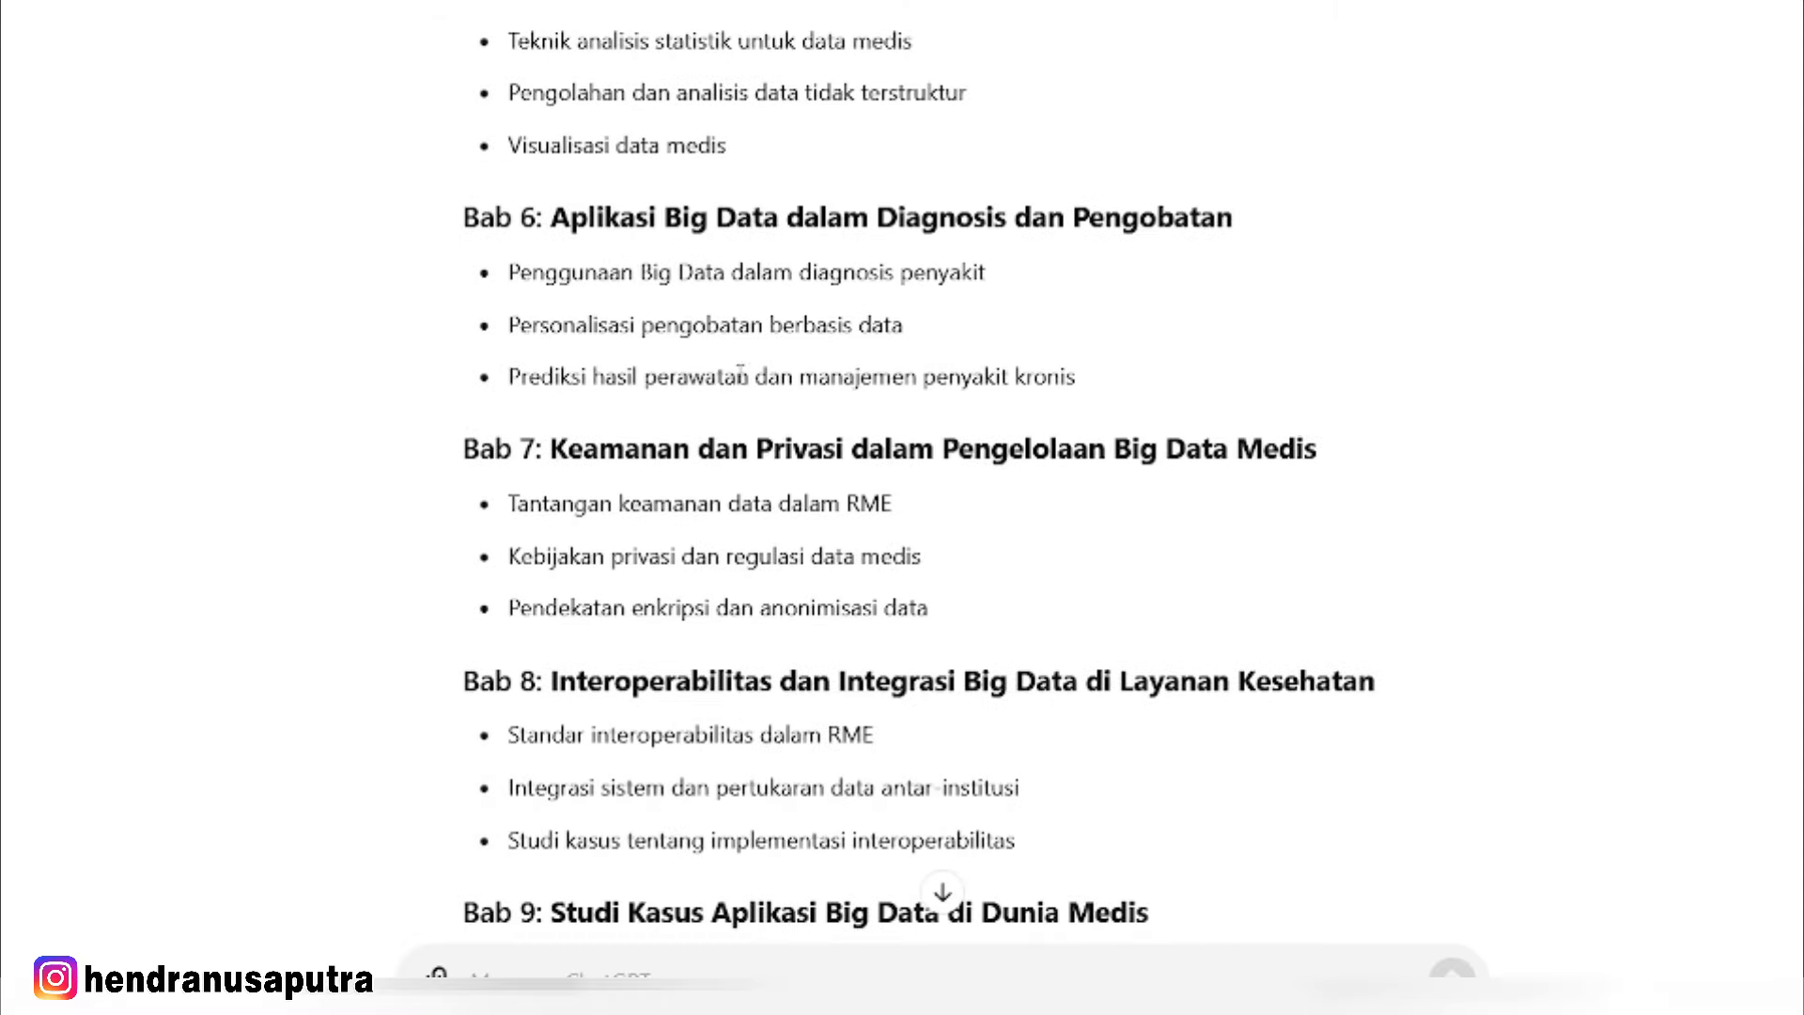
scroll(739, 374, down, 4)
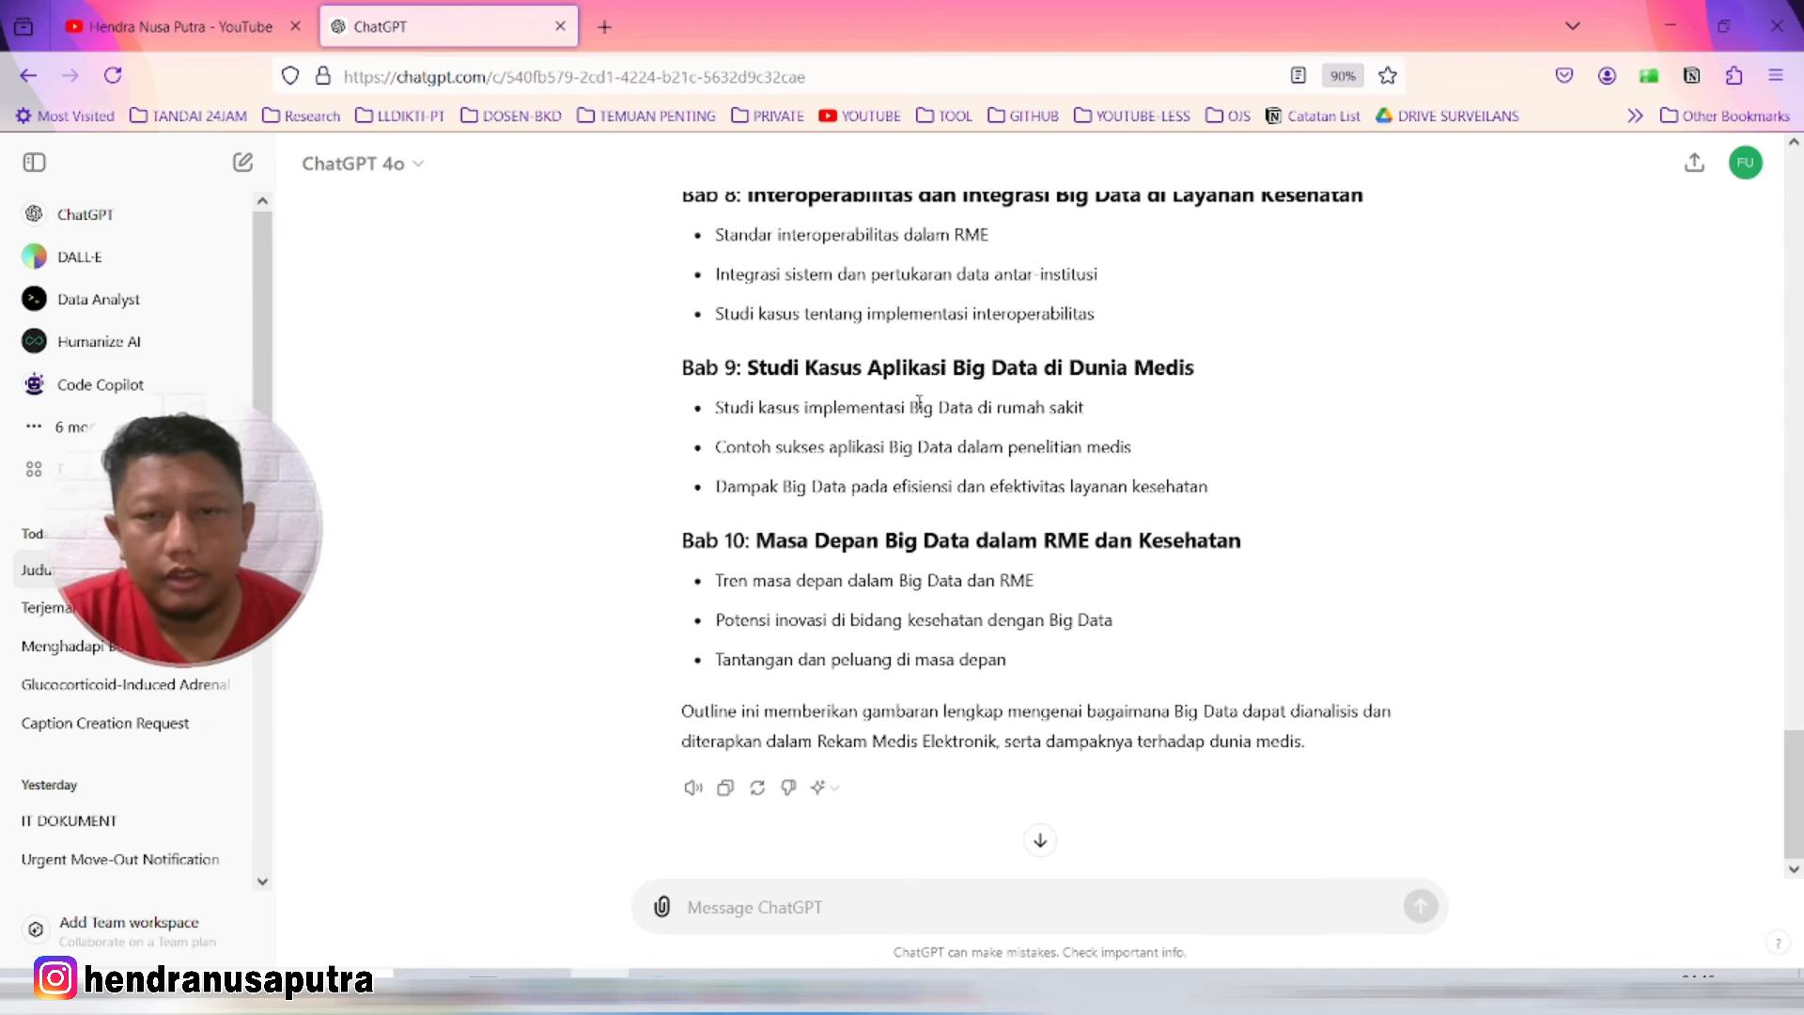
scroll(944, 399, up, 5)
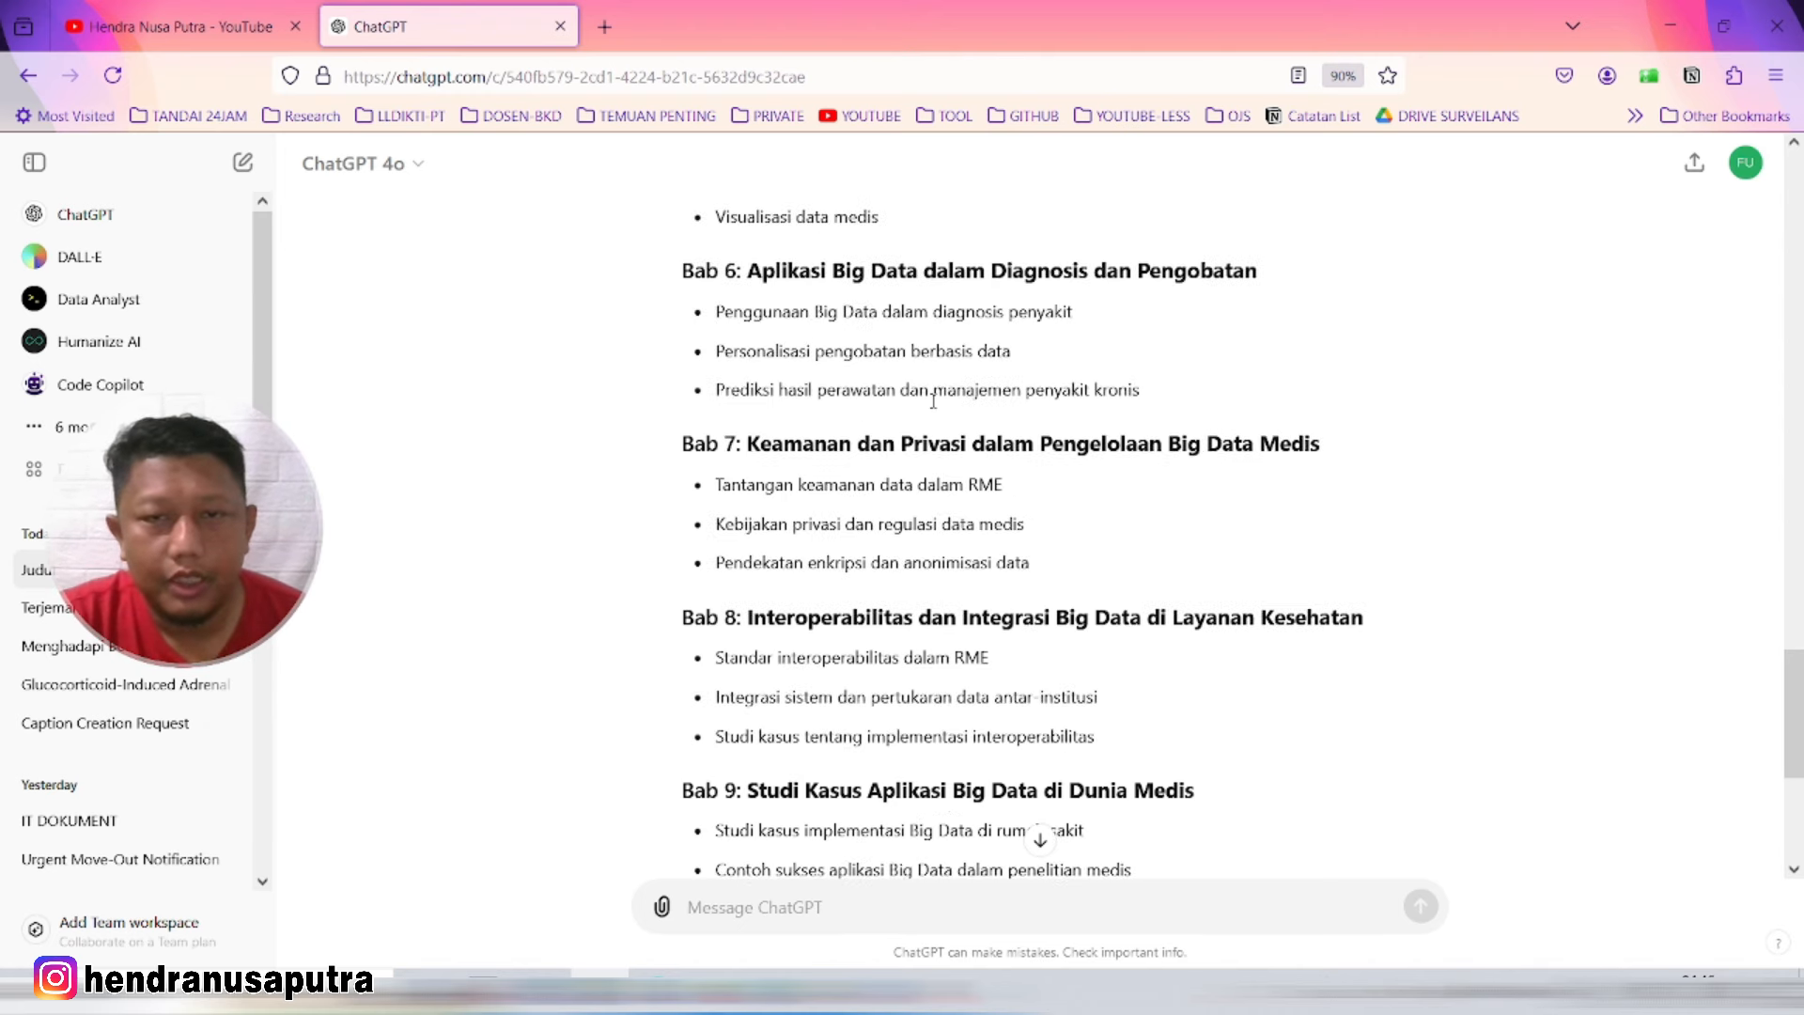
scroll(897, 380, up, 10)
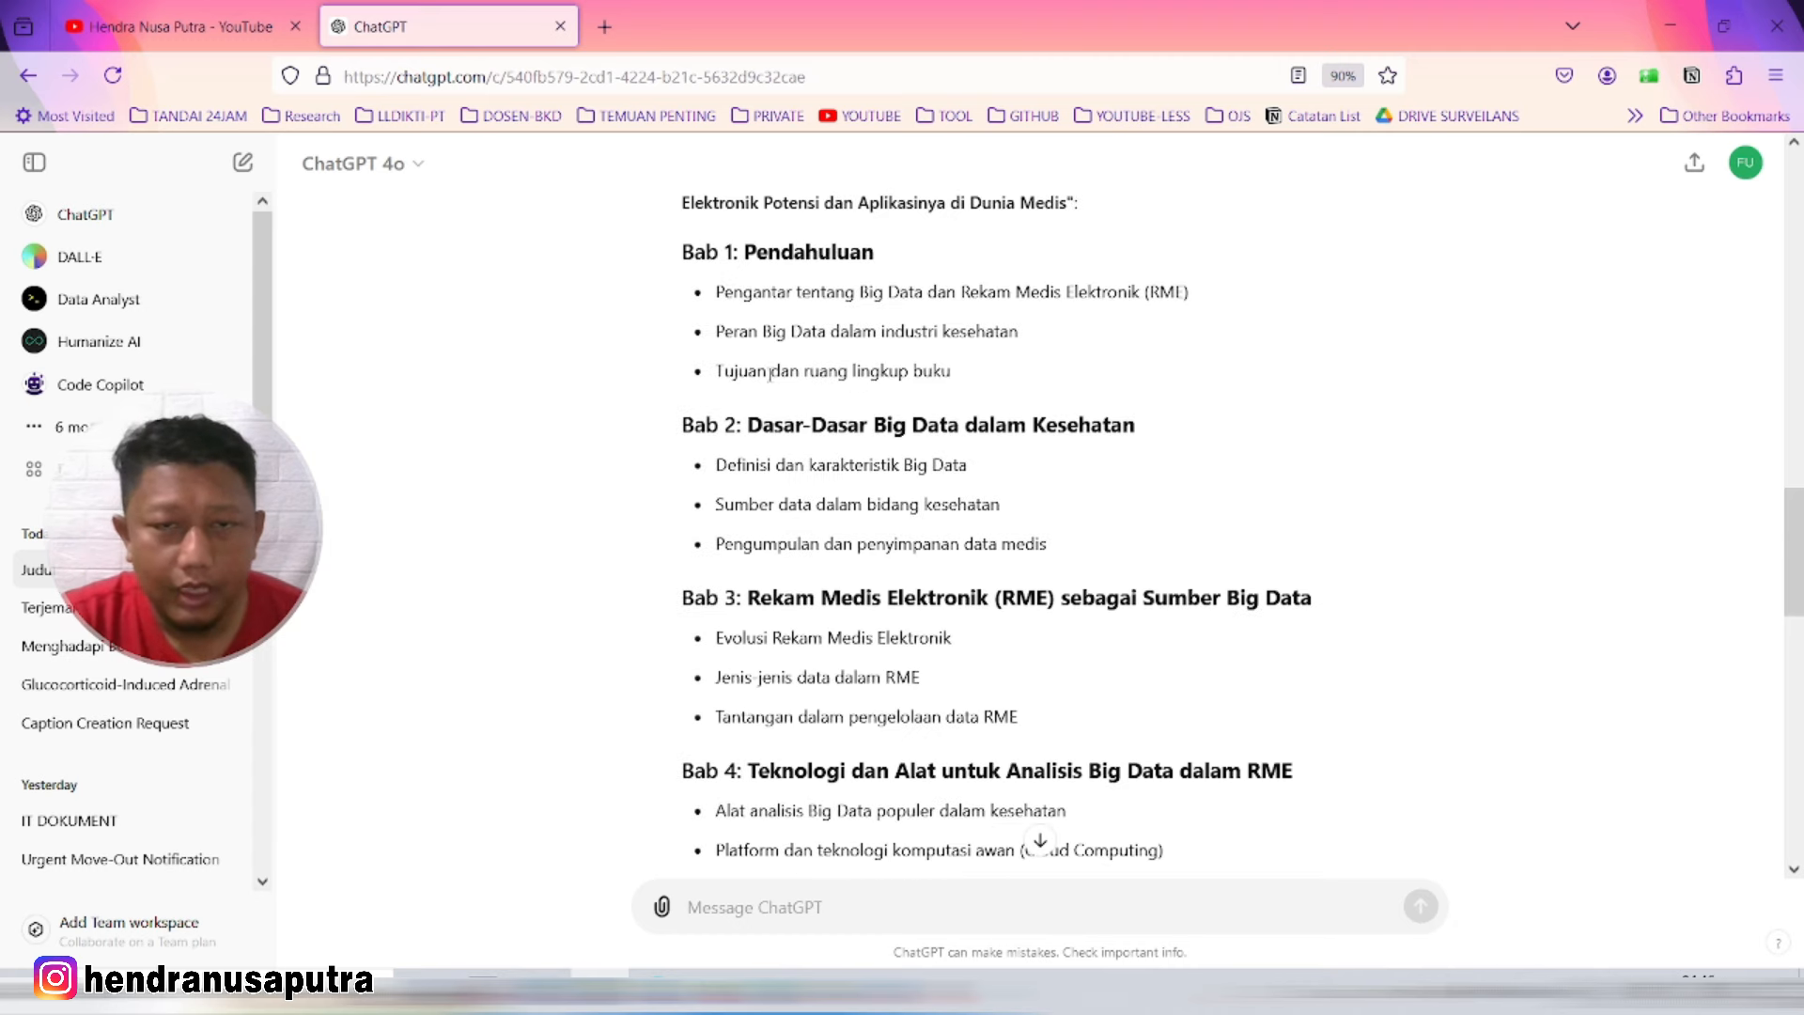
scroll(833, 460, down, 2)
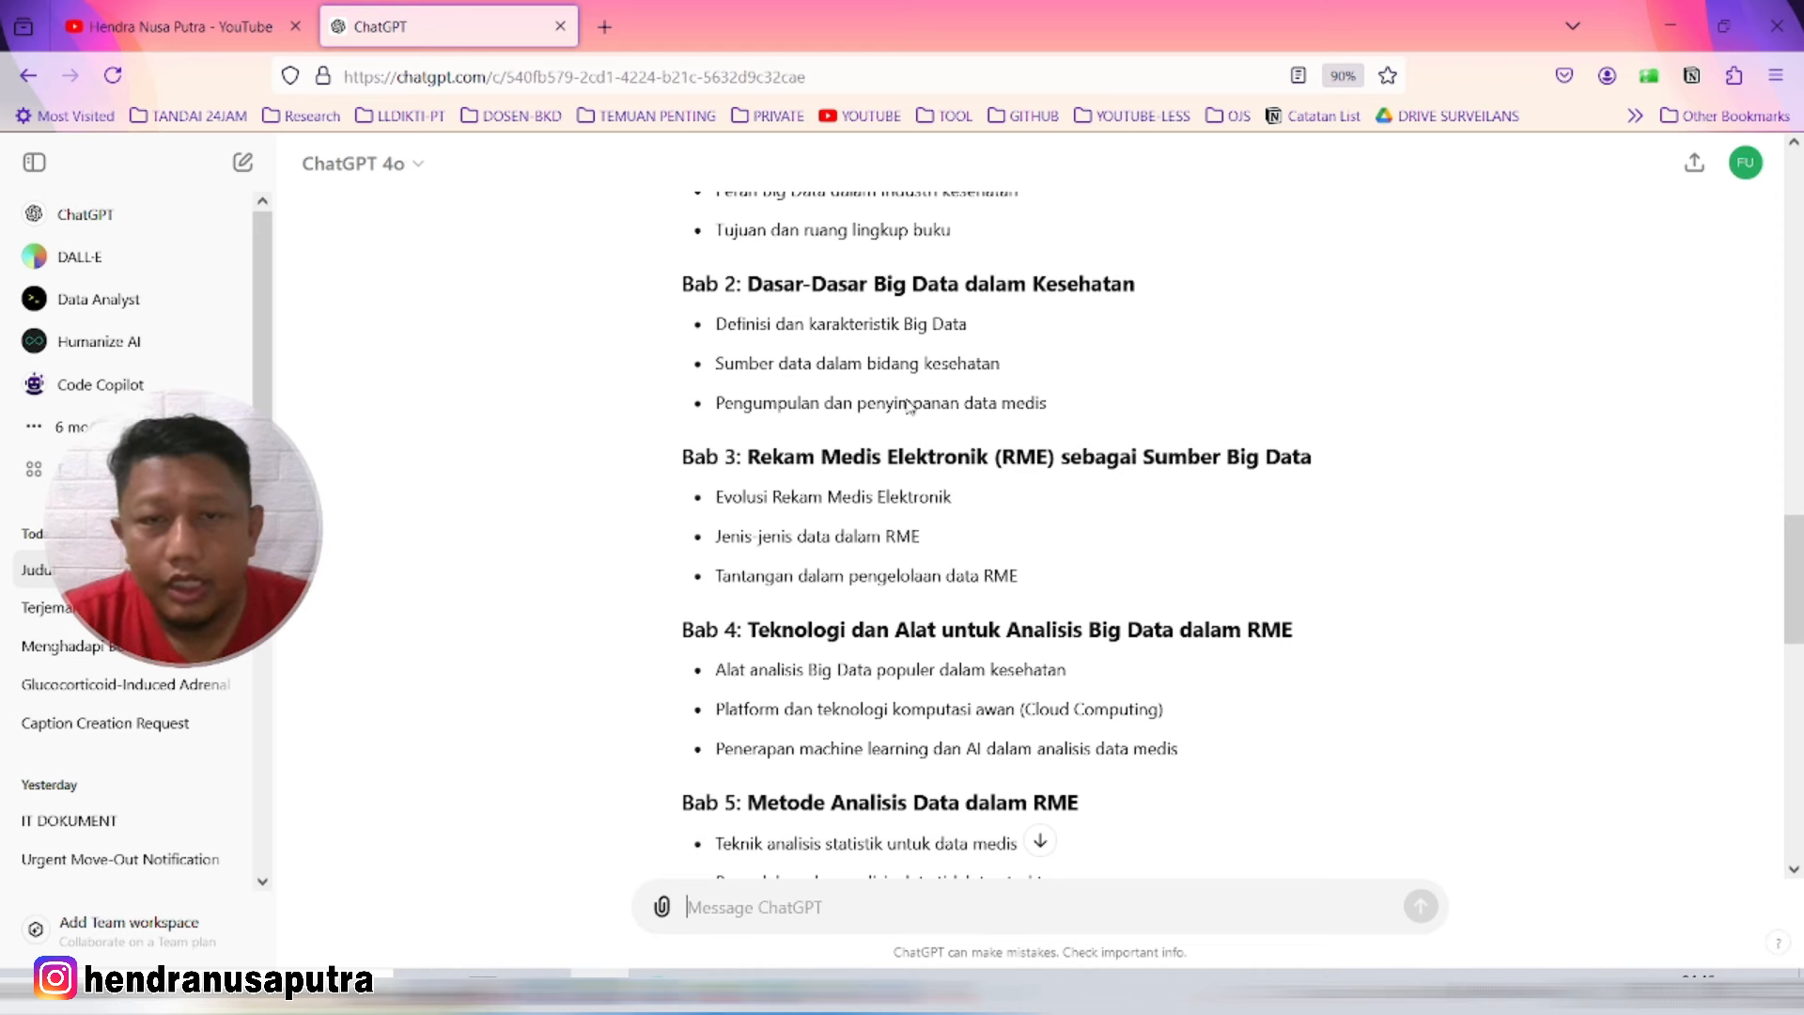
Step: Copy the outline text from "Bab 1: Pendahuluan" through the last subtopic of Bab 10, leaving out the closing paragraph
scroll(906, 404, up, 6)
scroll(743, 333, down, 4)
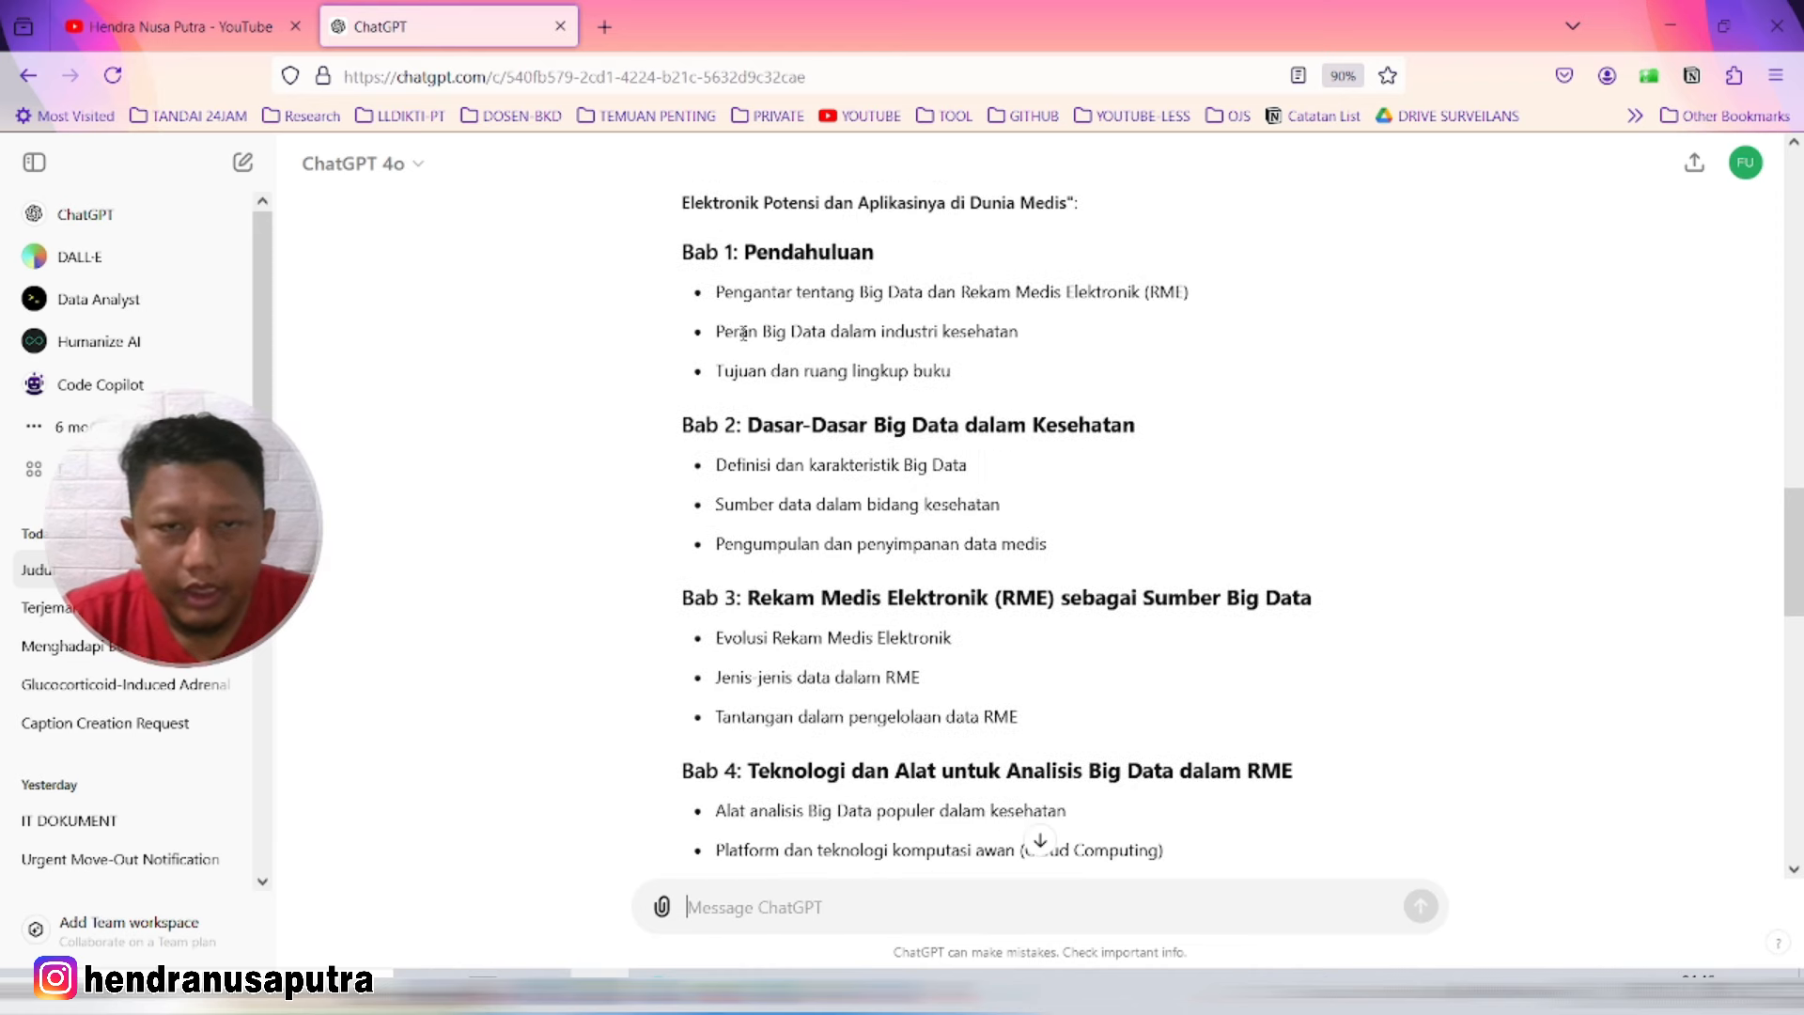
drag(681, 255, 1014, 670)
scroll(930, 563, down, 3)
scroll(1026, 602, down, 3)
scroll(1211, 709, down, 5)
scroll(1164, 724, down, 3)
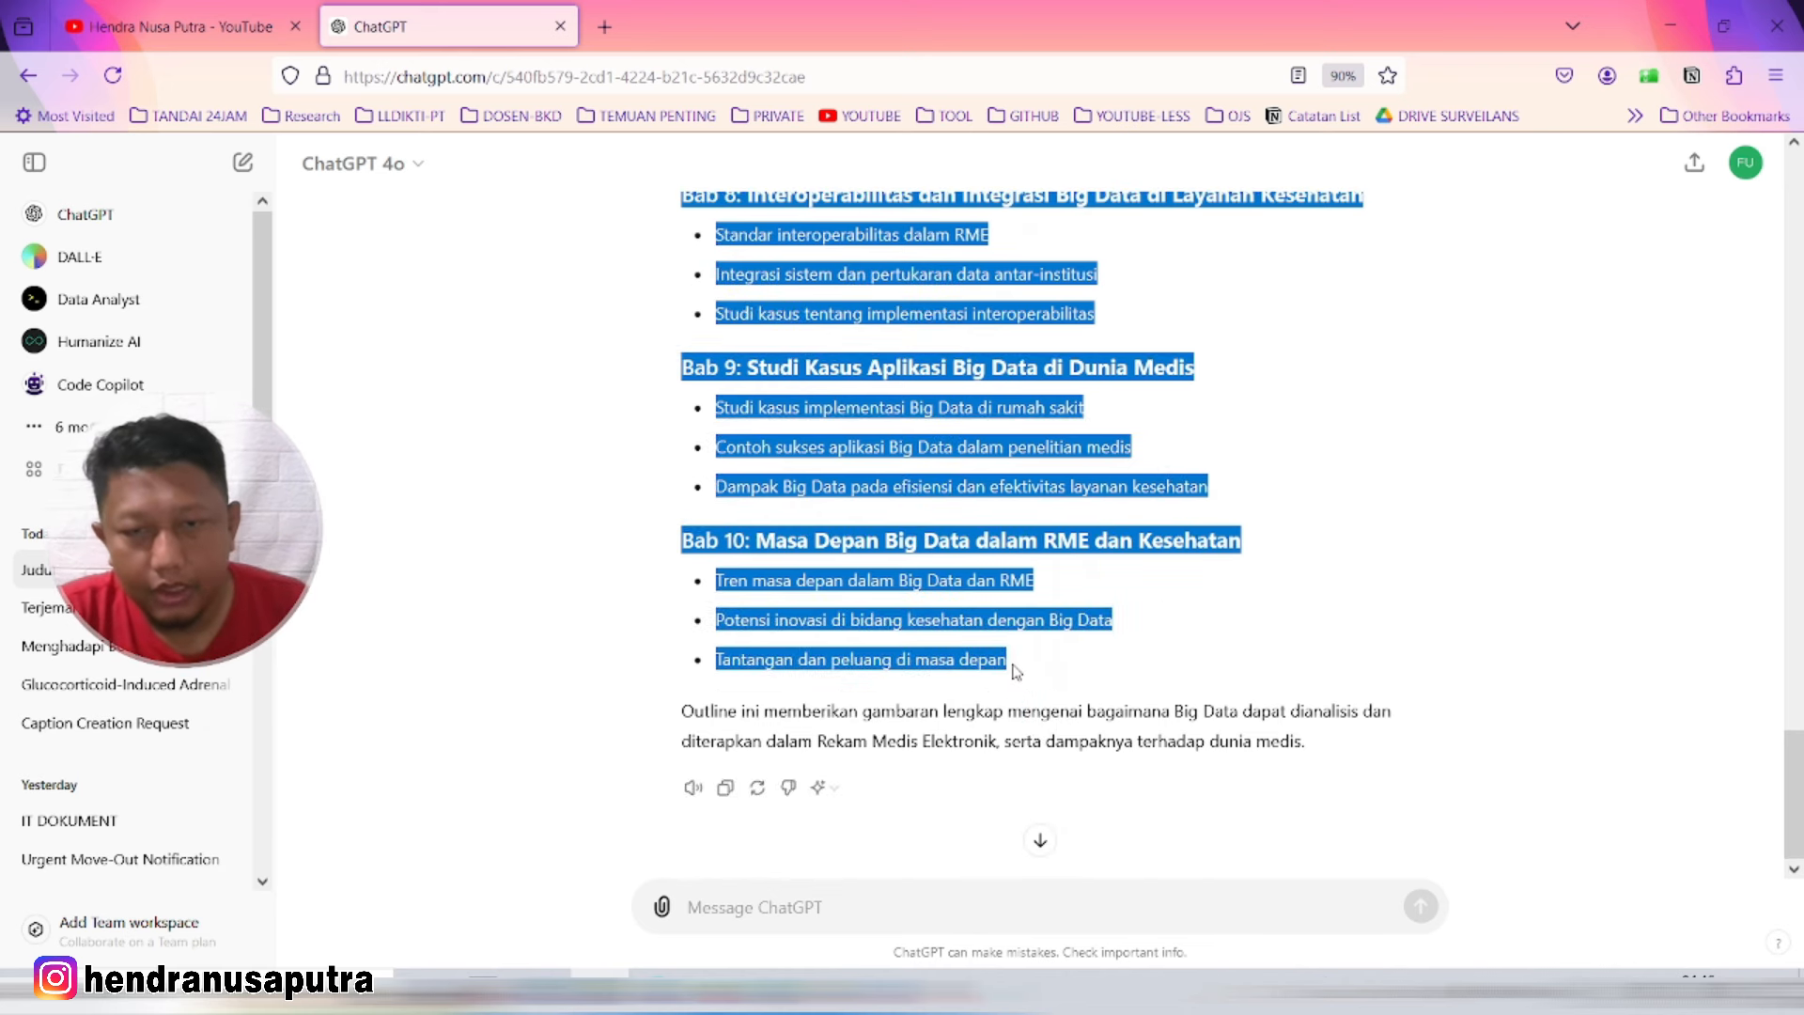
Step: Open Word, create a blank document and paste the copied ten-chapter outline into it
click(868, 970)
key(super)
text(wpo)
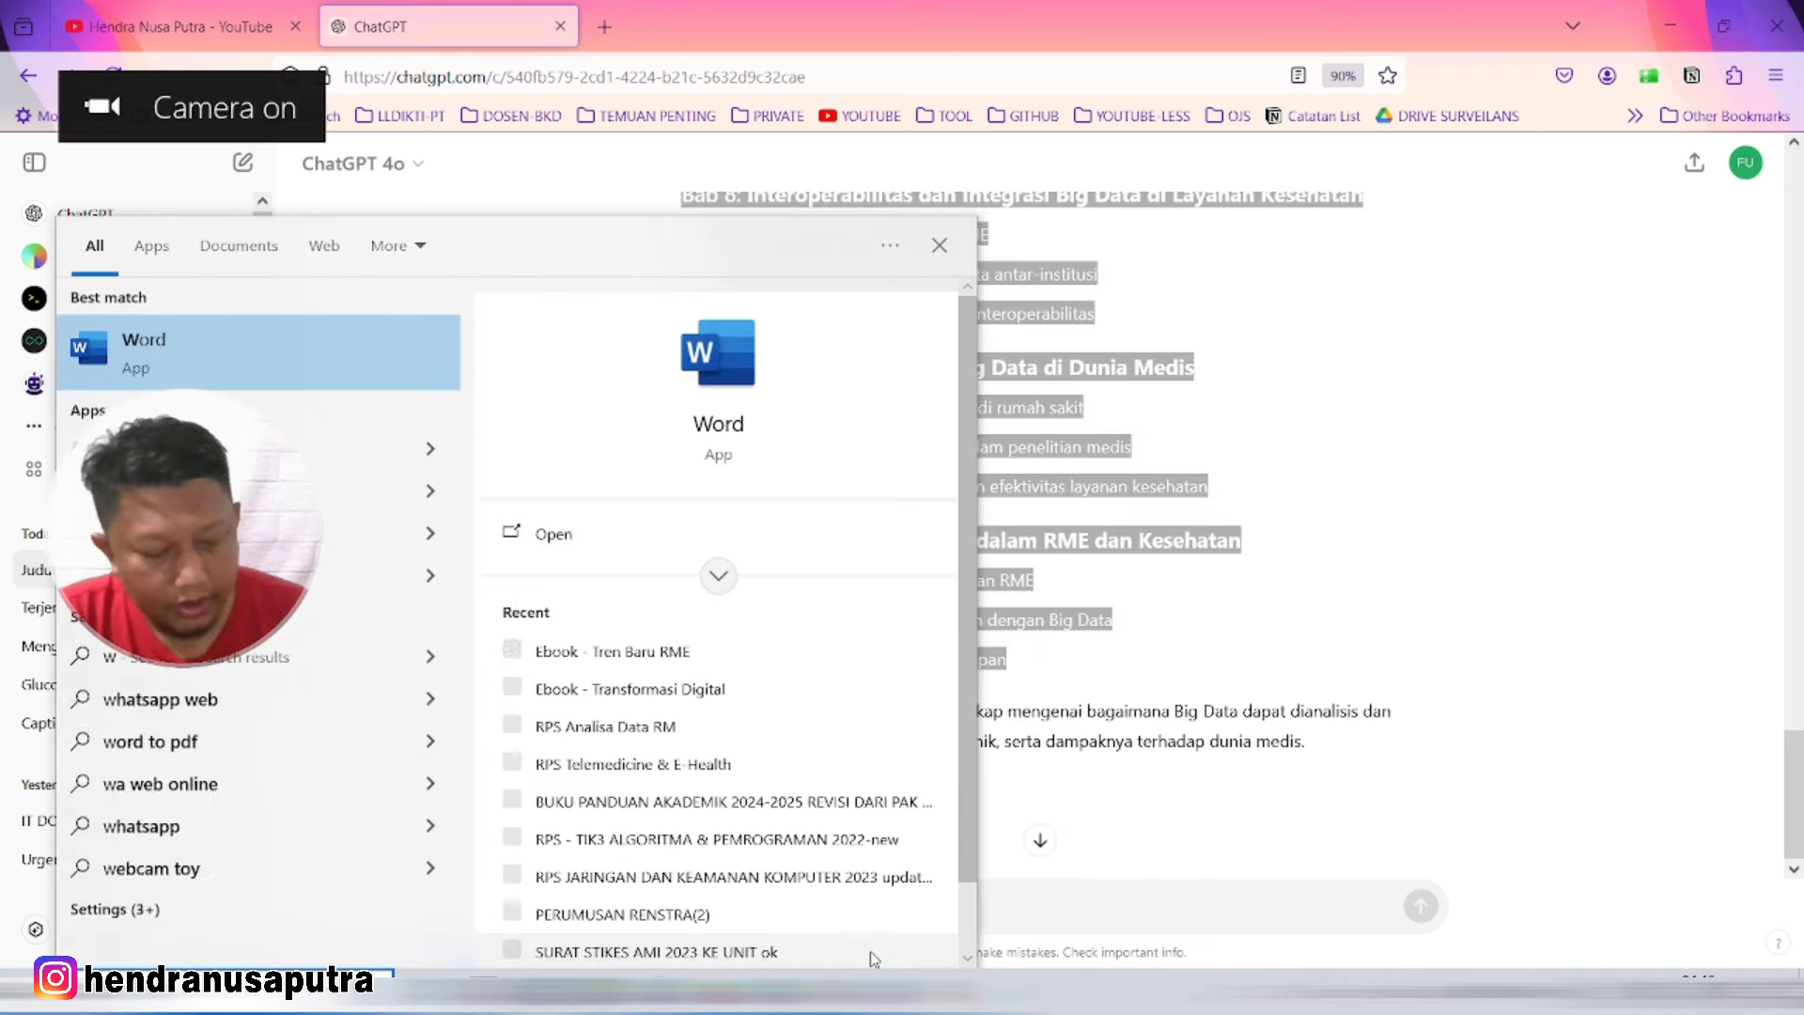
click(725, 404)
key(ctrl+v)
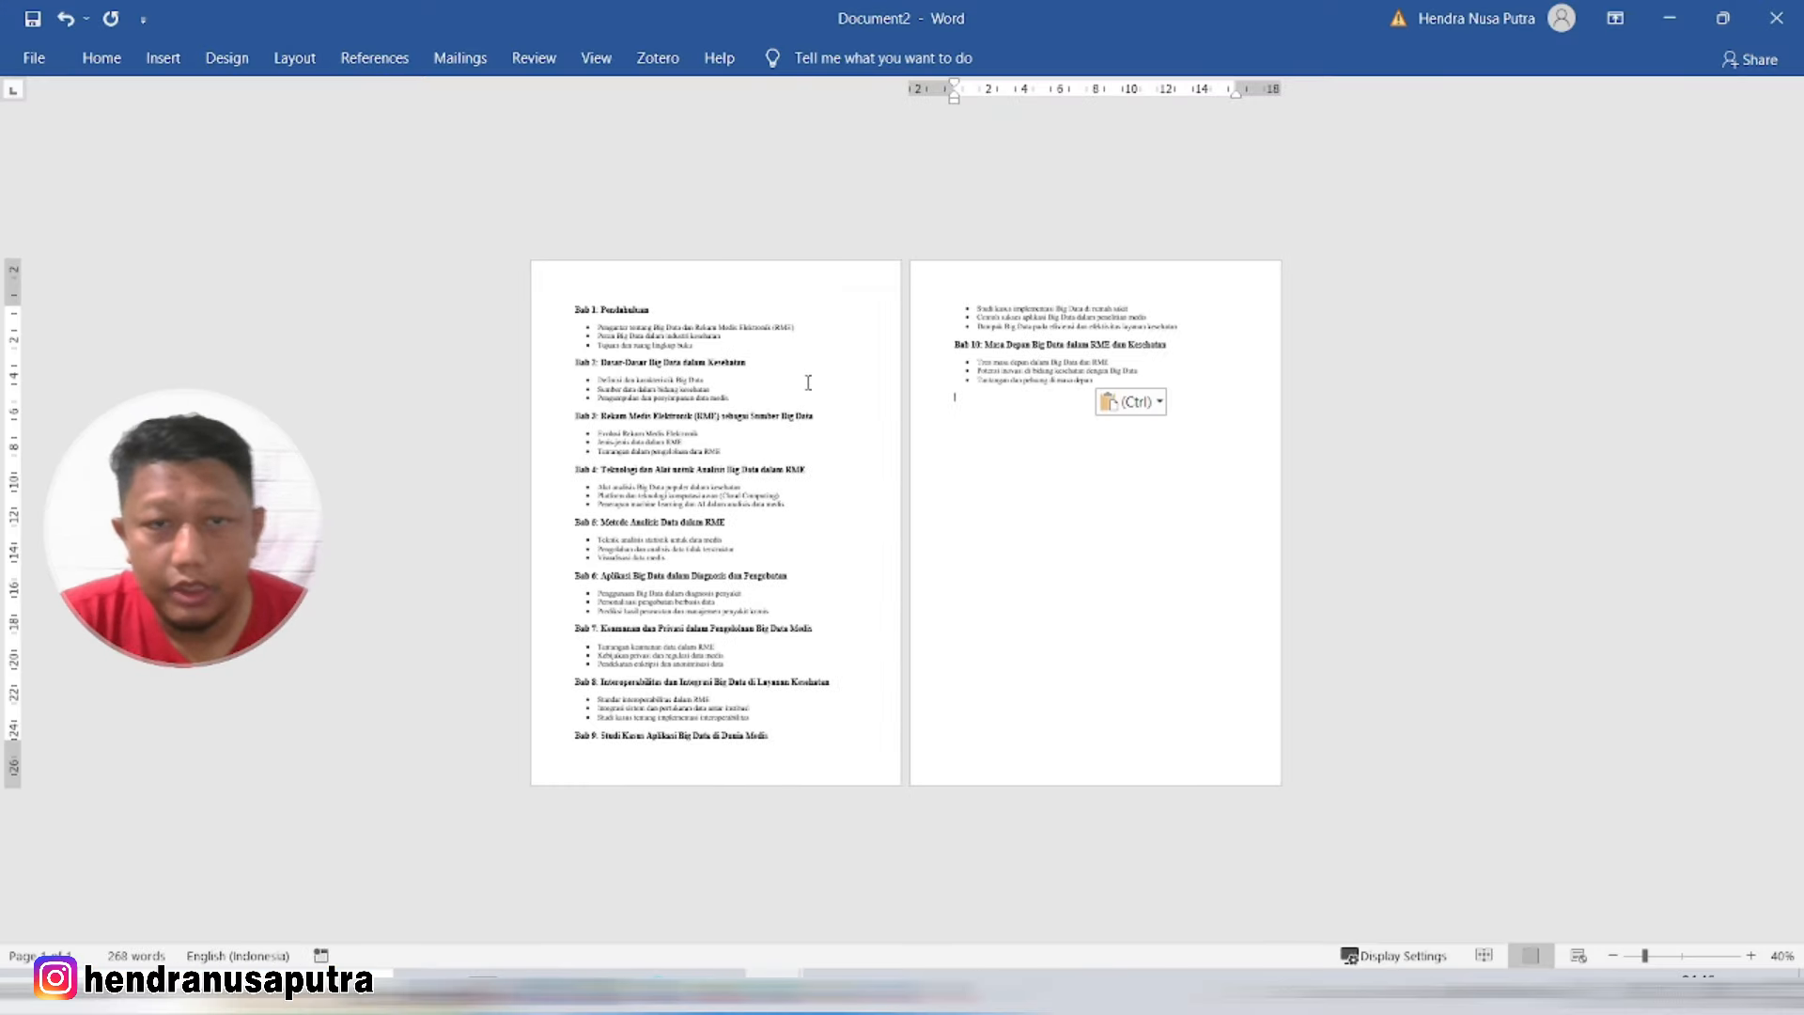
scroll(719, 363, up, 4)
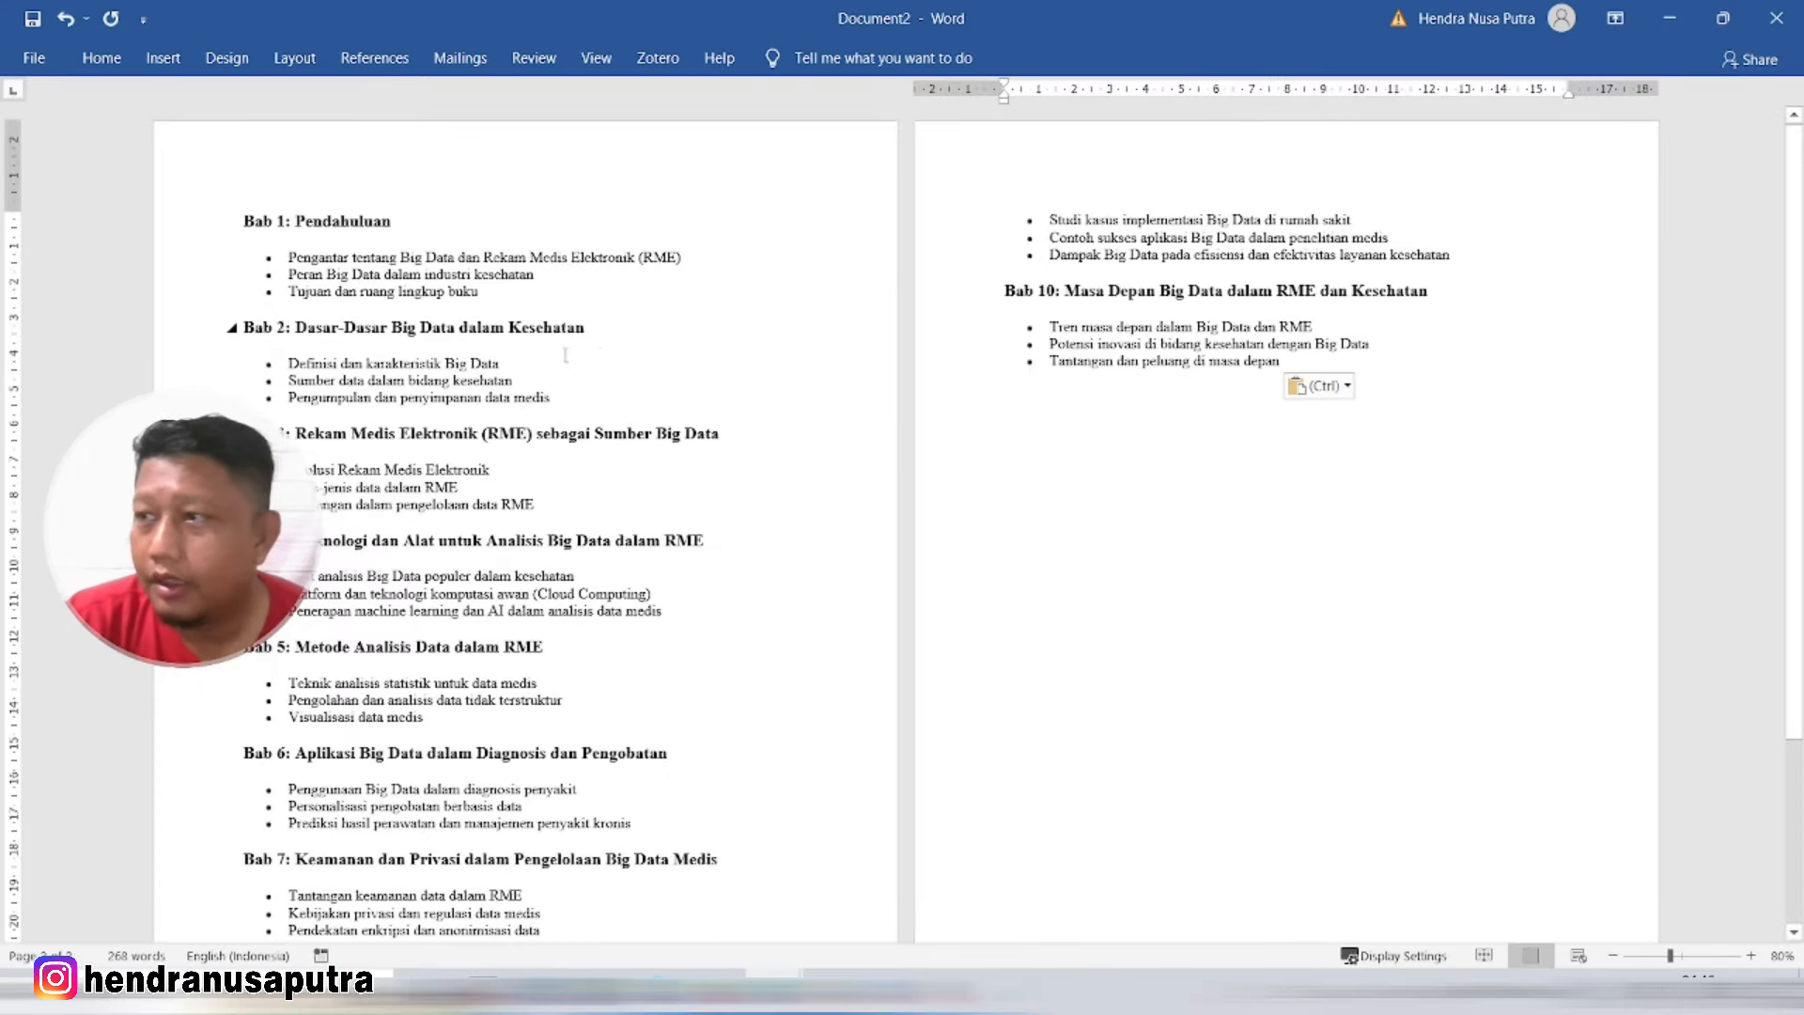
scroll(565, 355, up, 2)
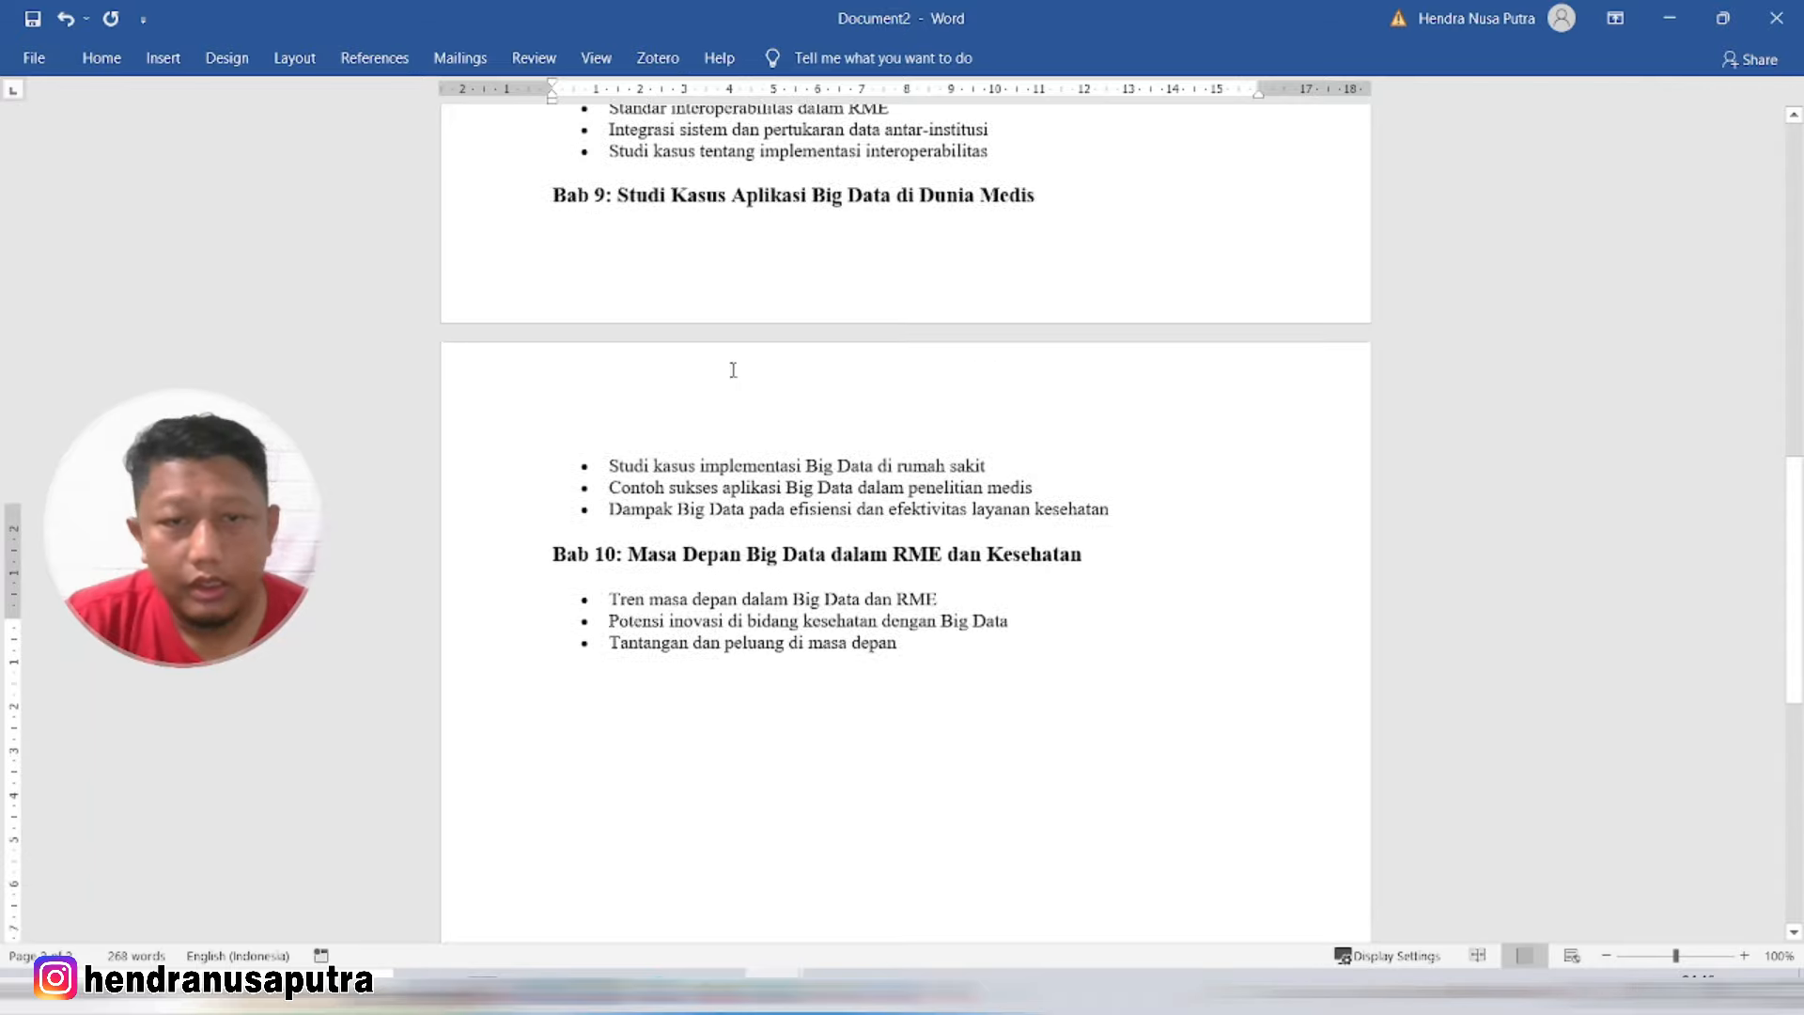
Step: Go back over the pasted outline to "Bab 1: Pendahuluan" and display the font and style formatting commands
scroll(733, 369, up, 12)
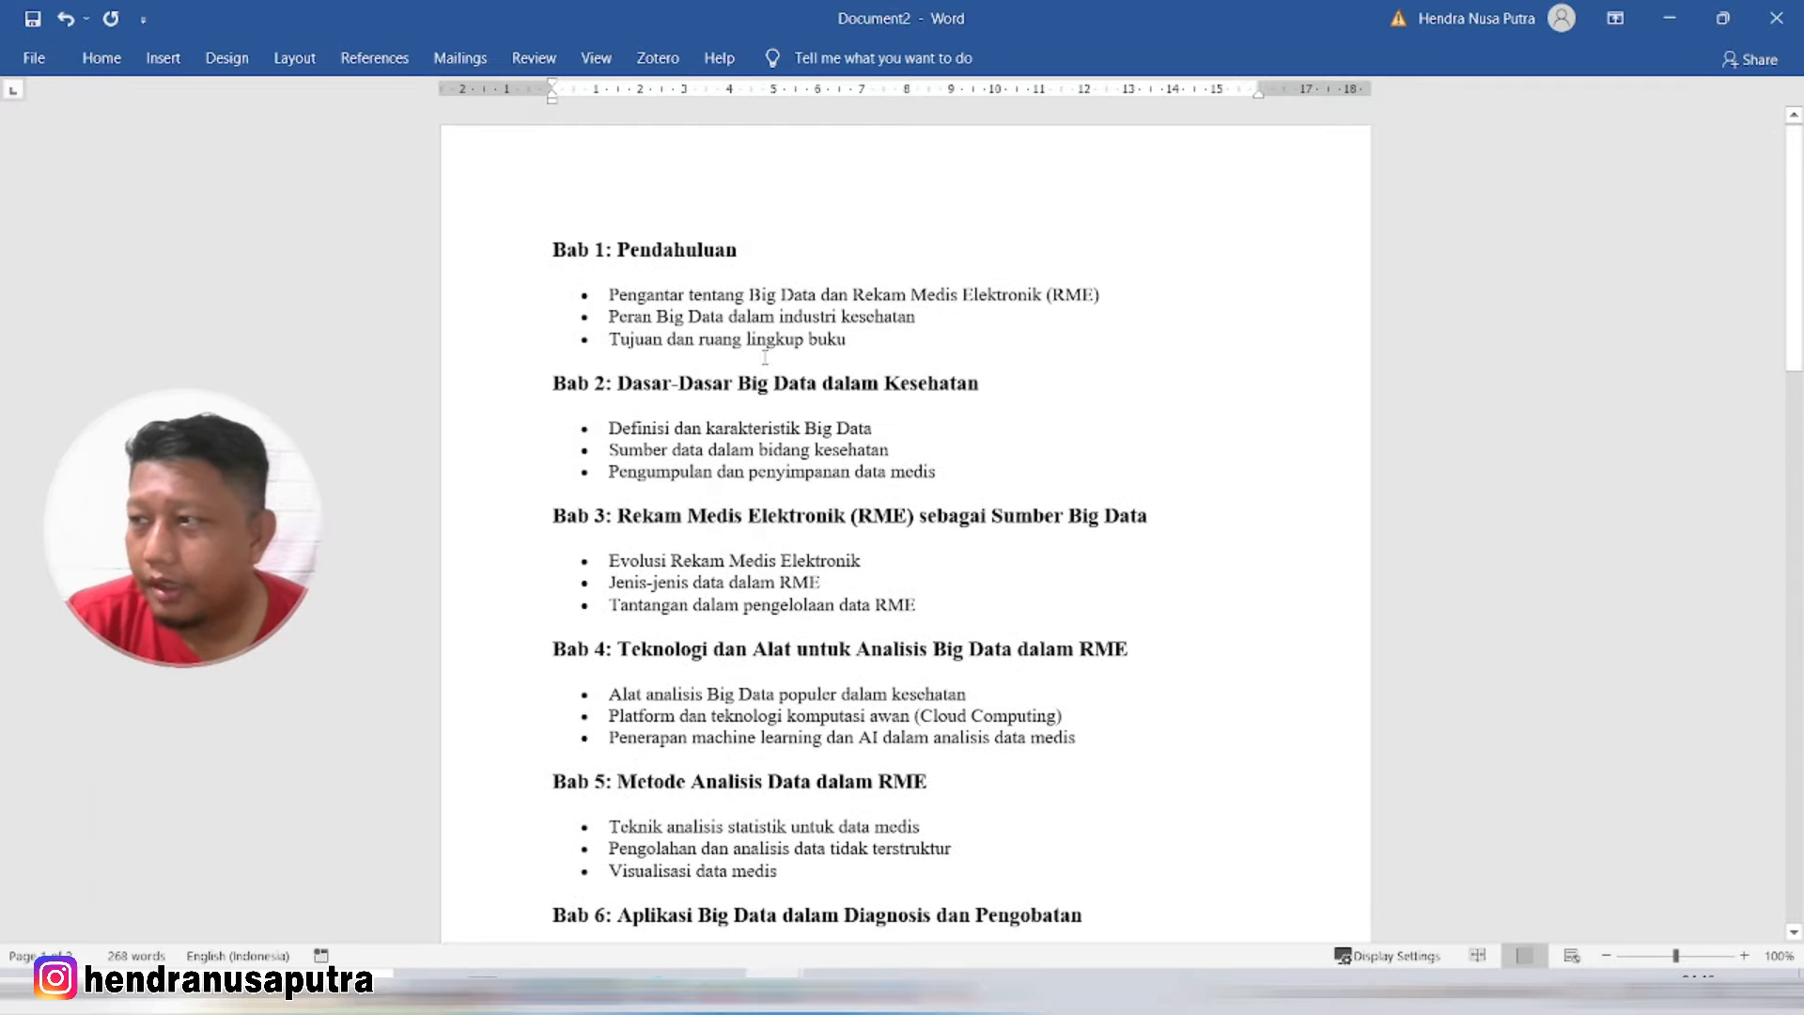
scroll(765, 357, up, 2)
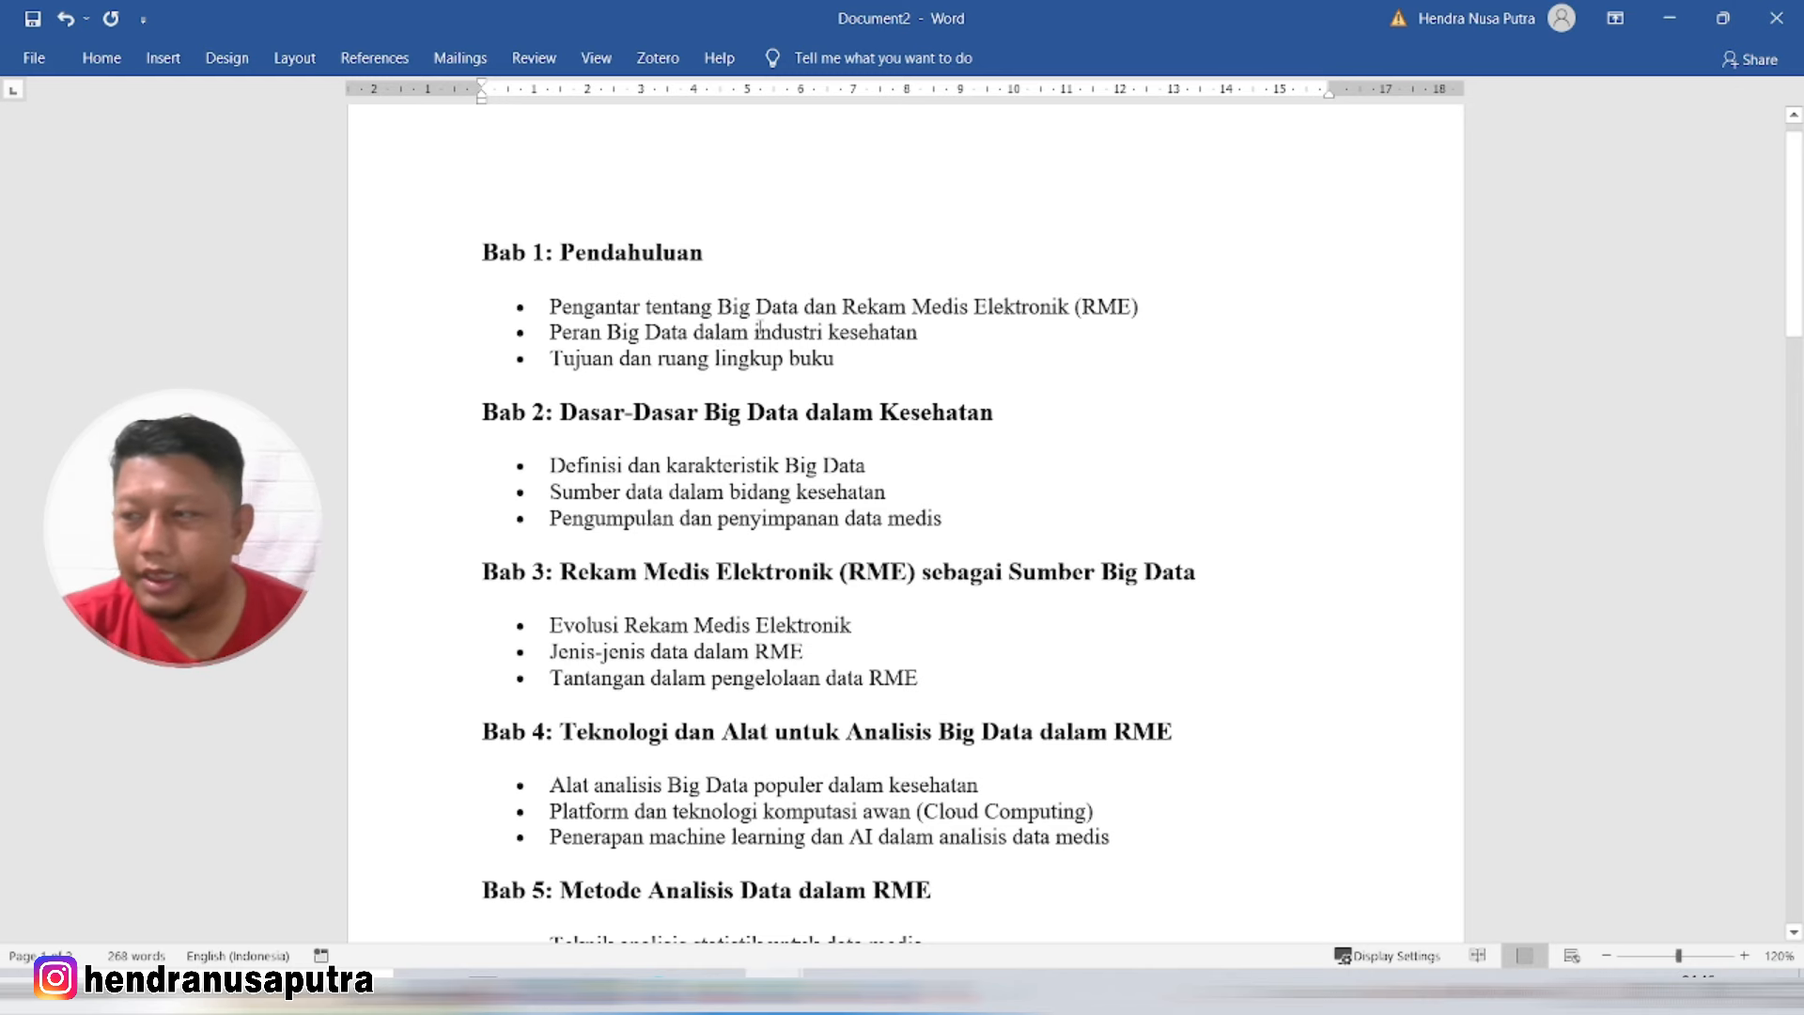
scroll(773, 217, down, 1)
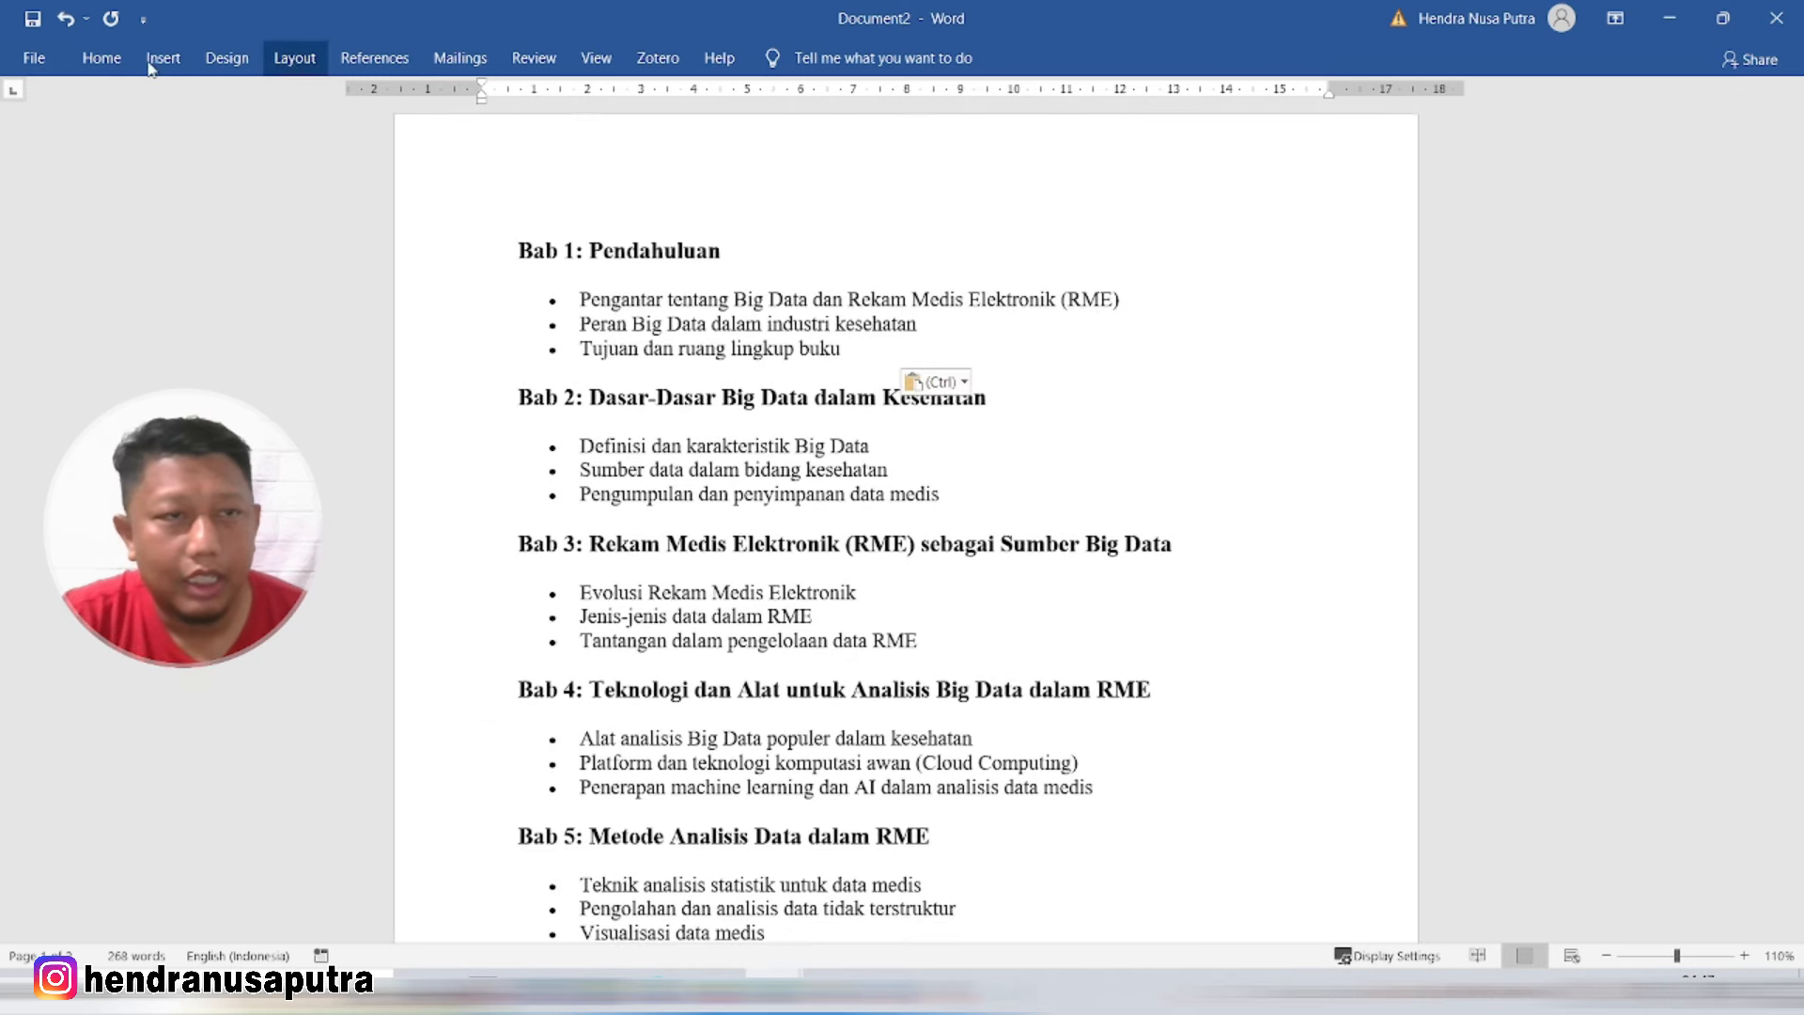
click(101, 64)
click(103, 69)
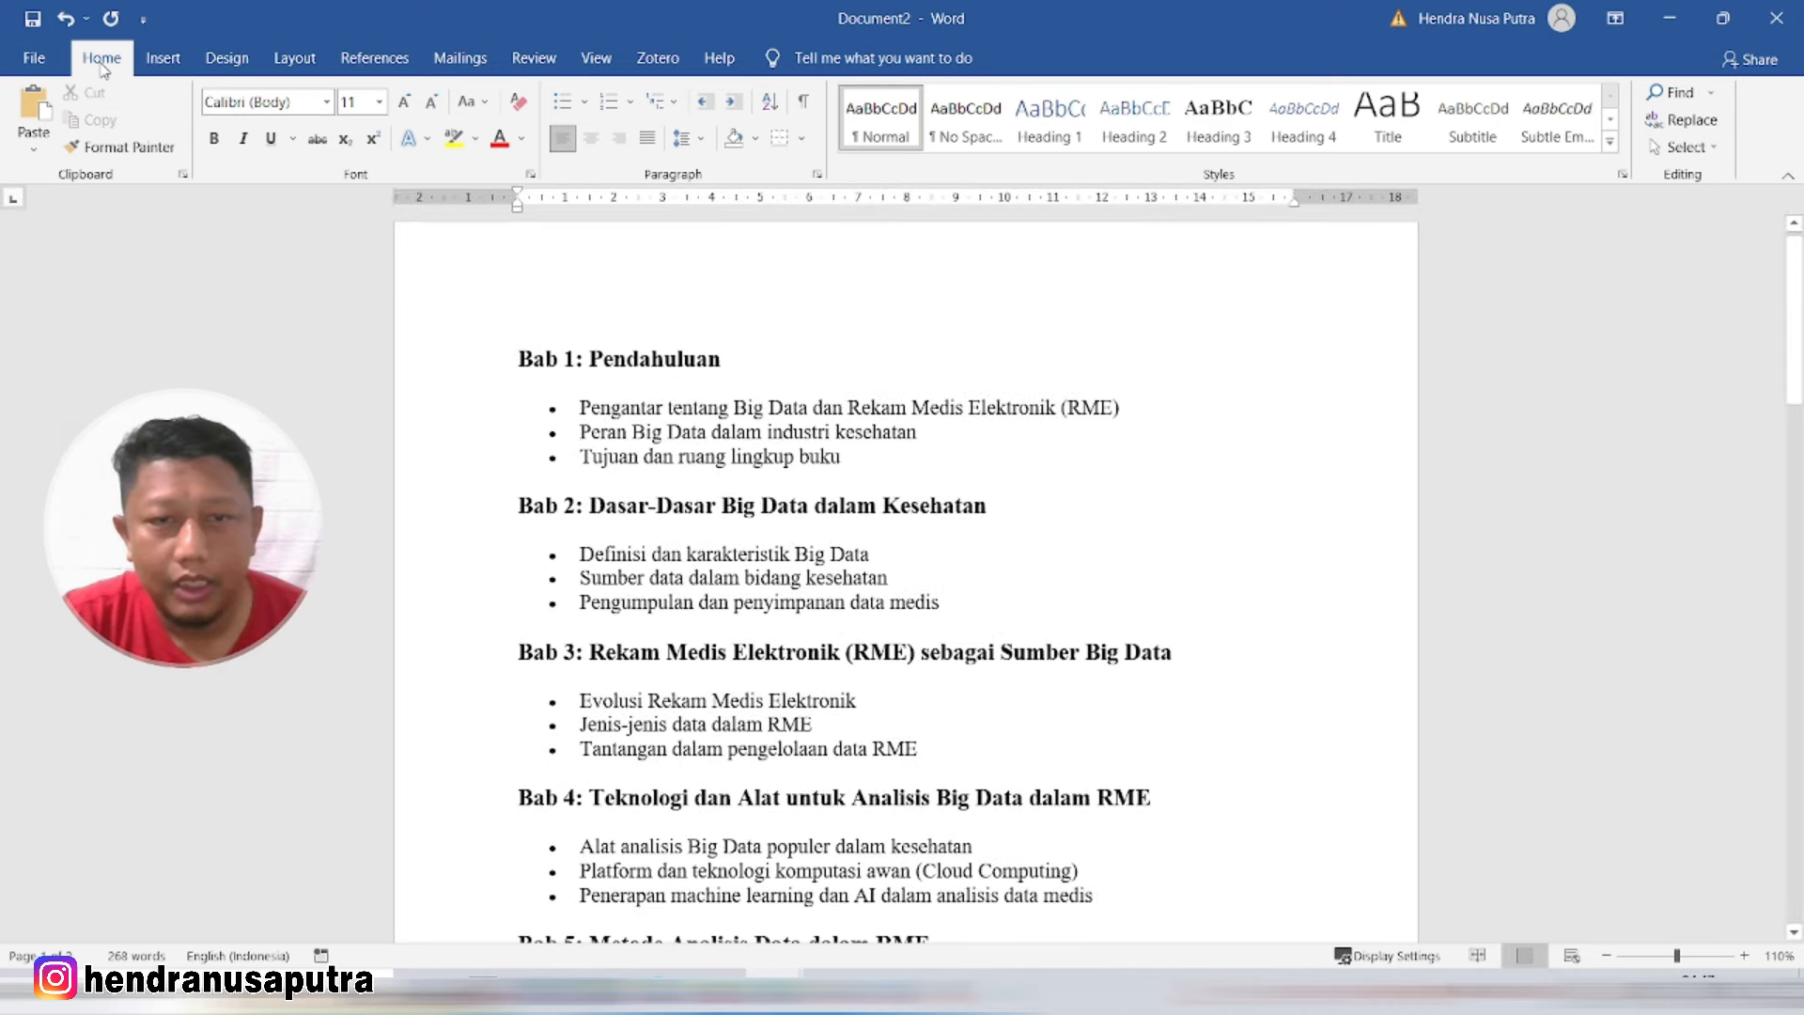
Step: Switch to the "Ebook - Tren Baru RME" document and look through its cover, copyright page, foreword and table of contents
click(773, 991)
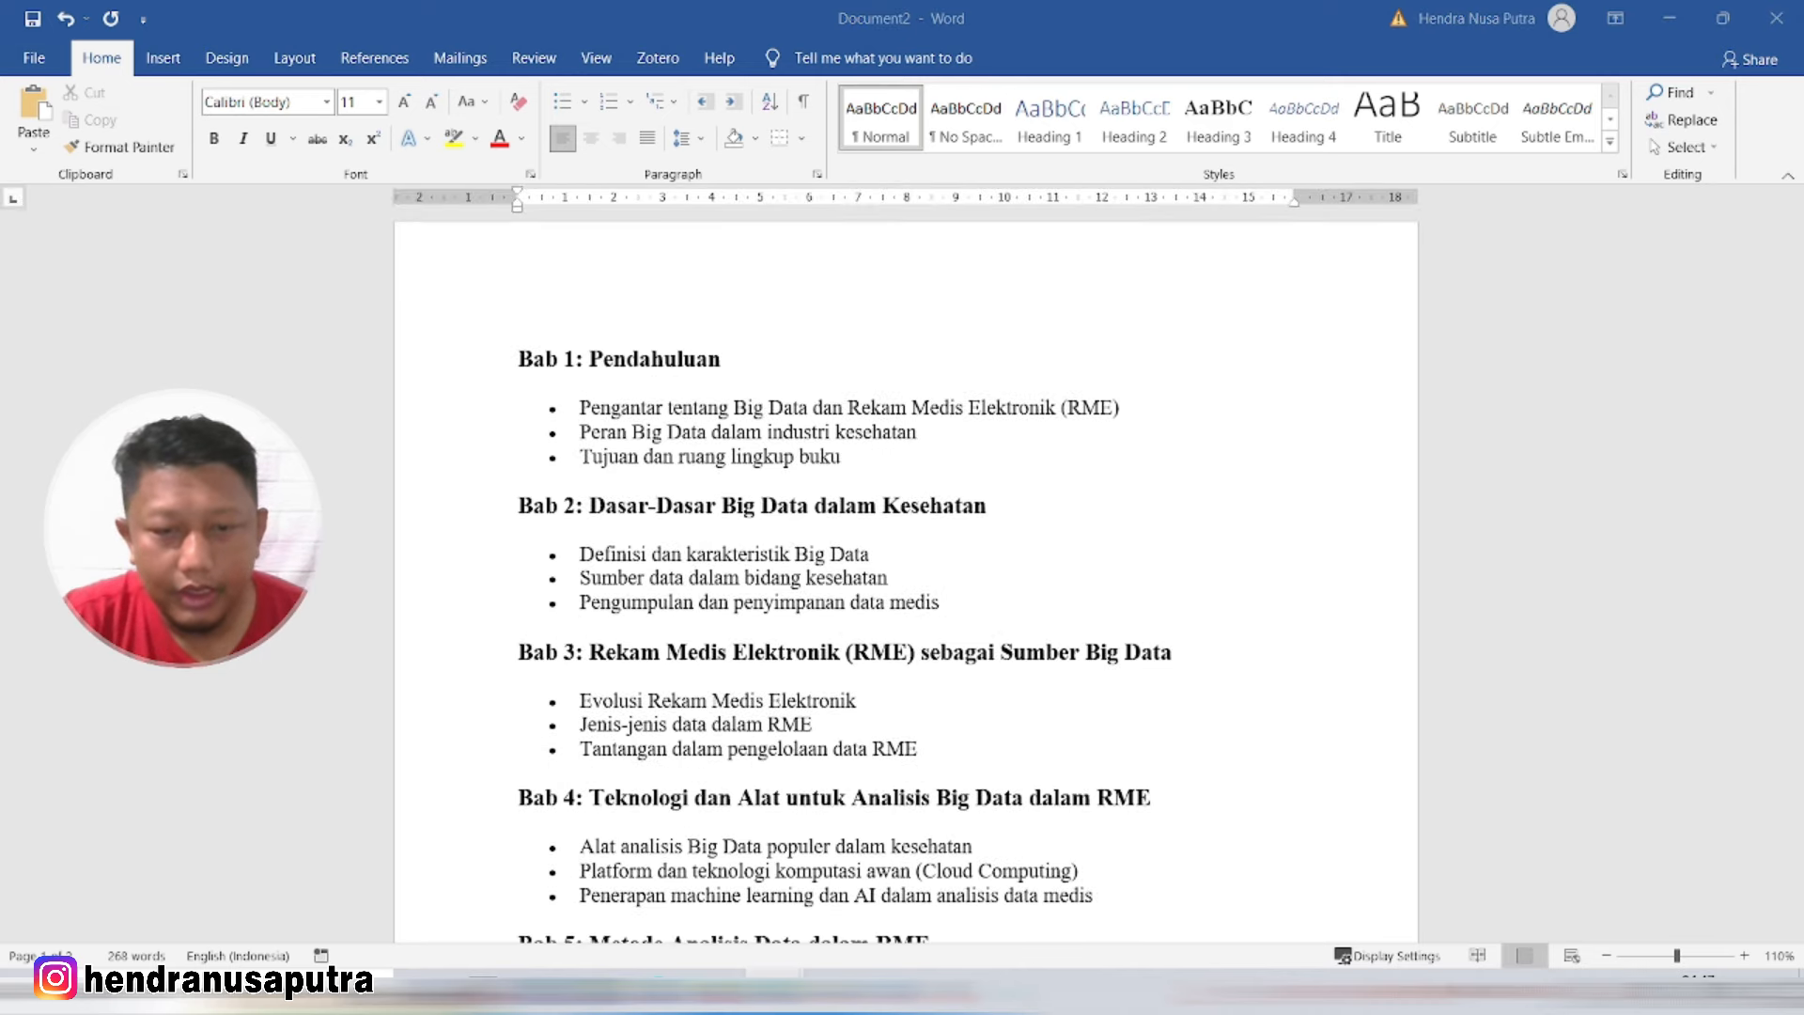
click(773, 888)
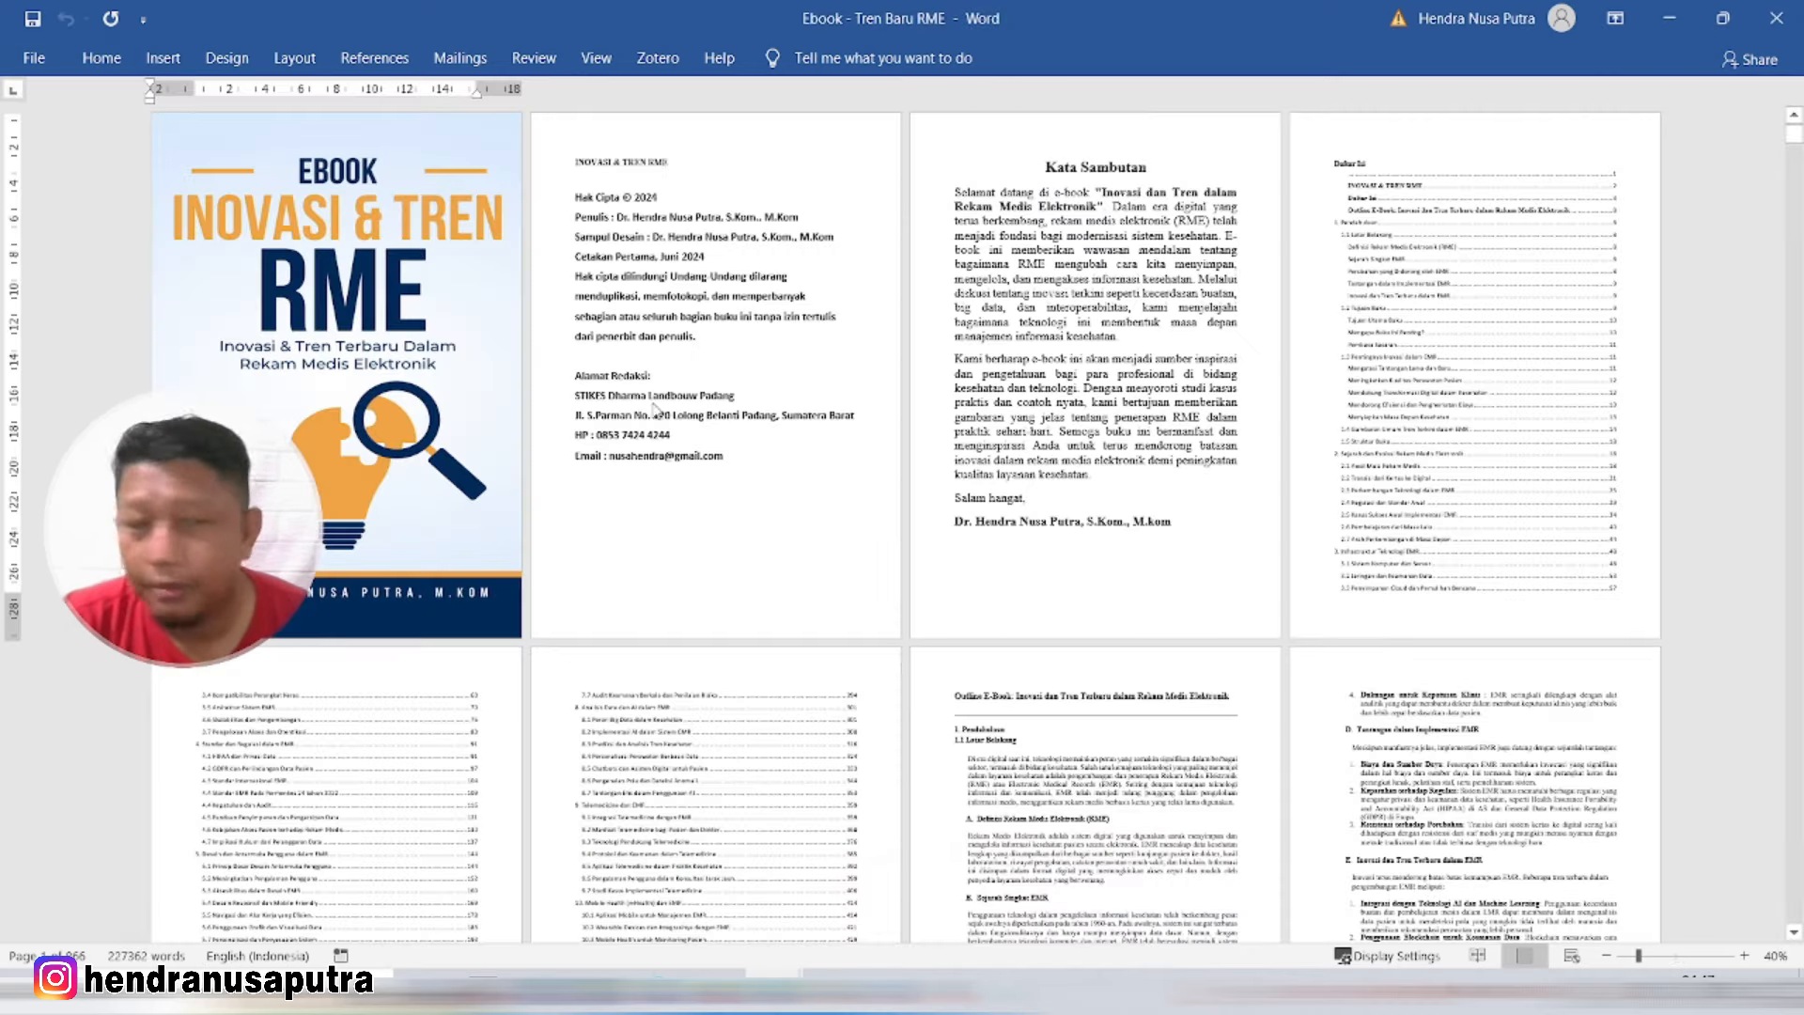
ctrl+scroll(570, 431, up, 4)
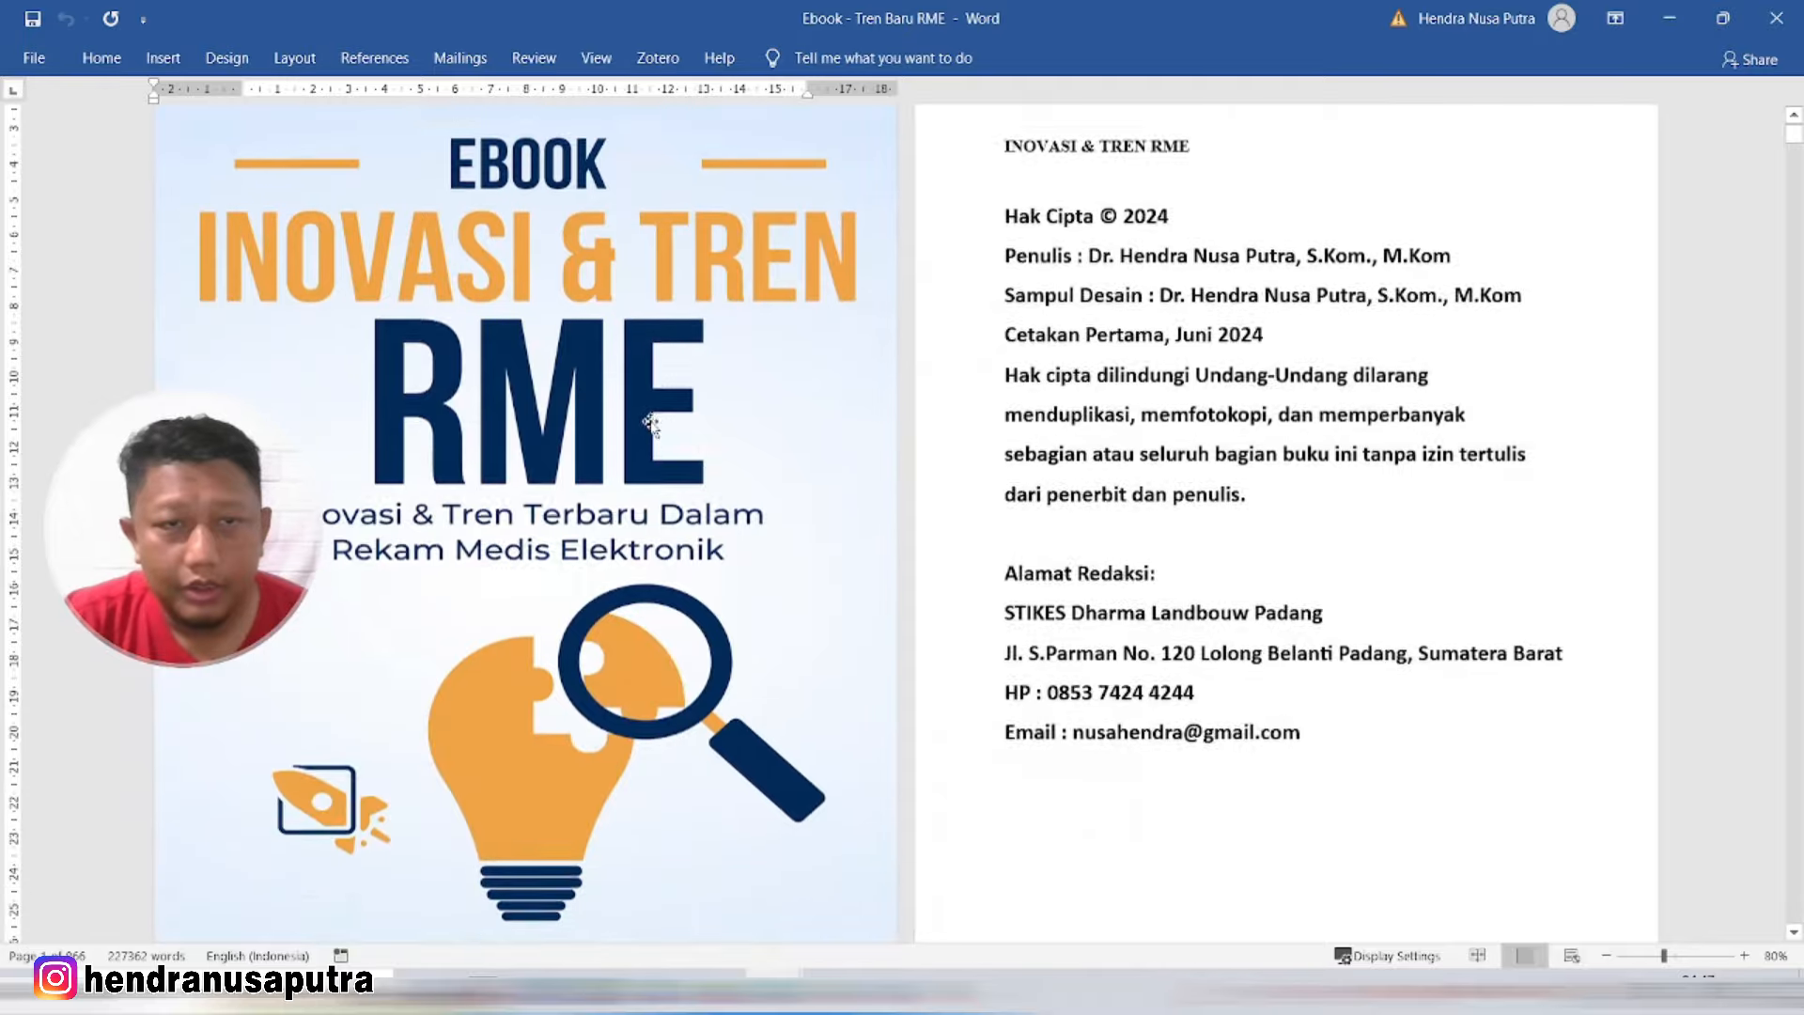
scroll(689, 461, down, 10)
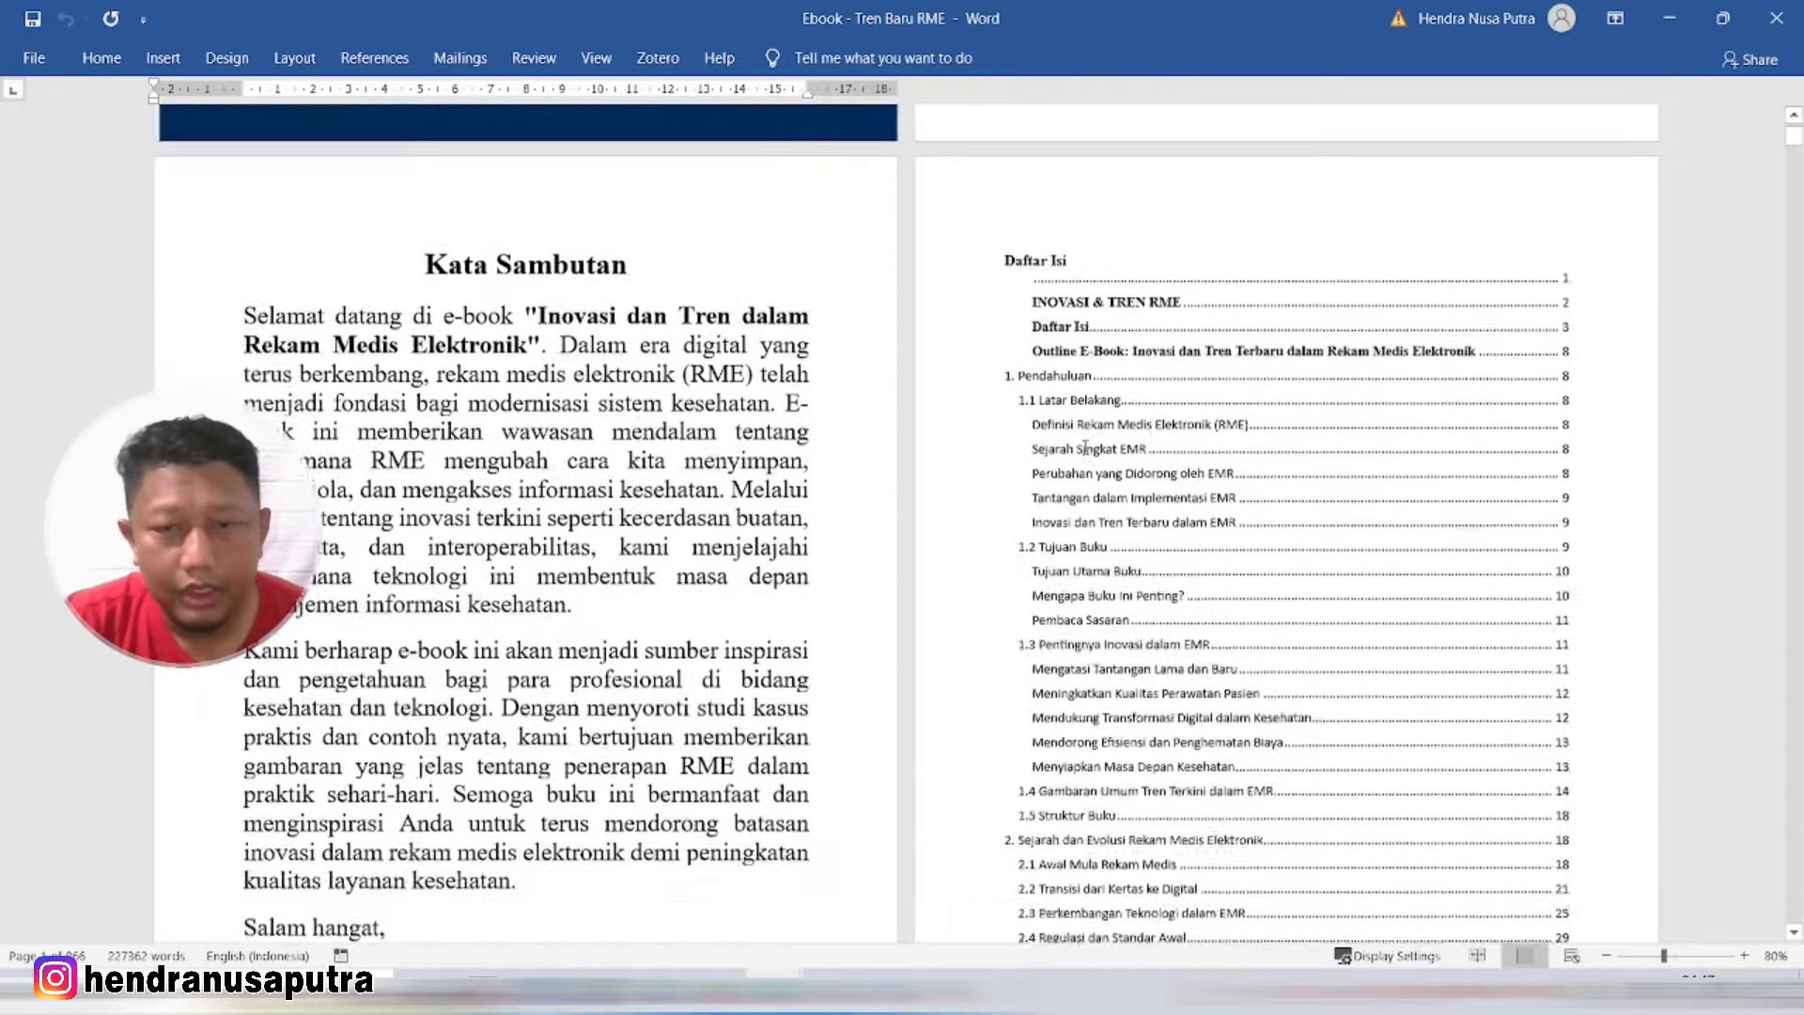
scroll(925, 461, down, 10)
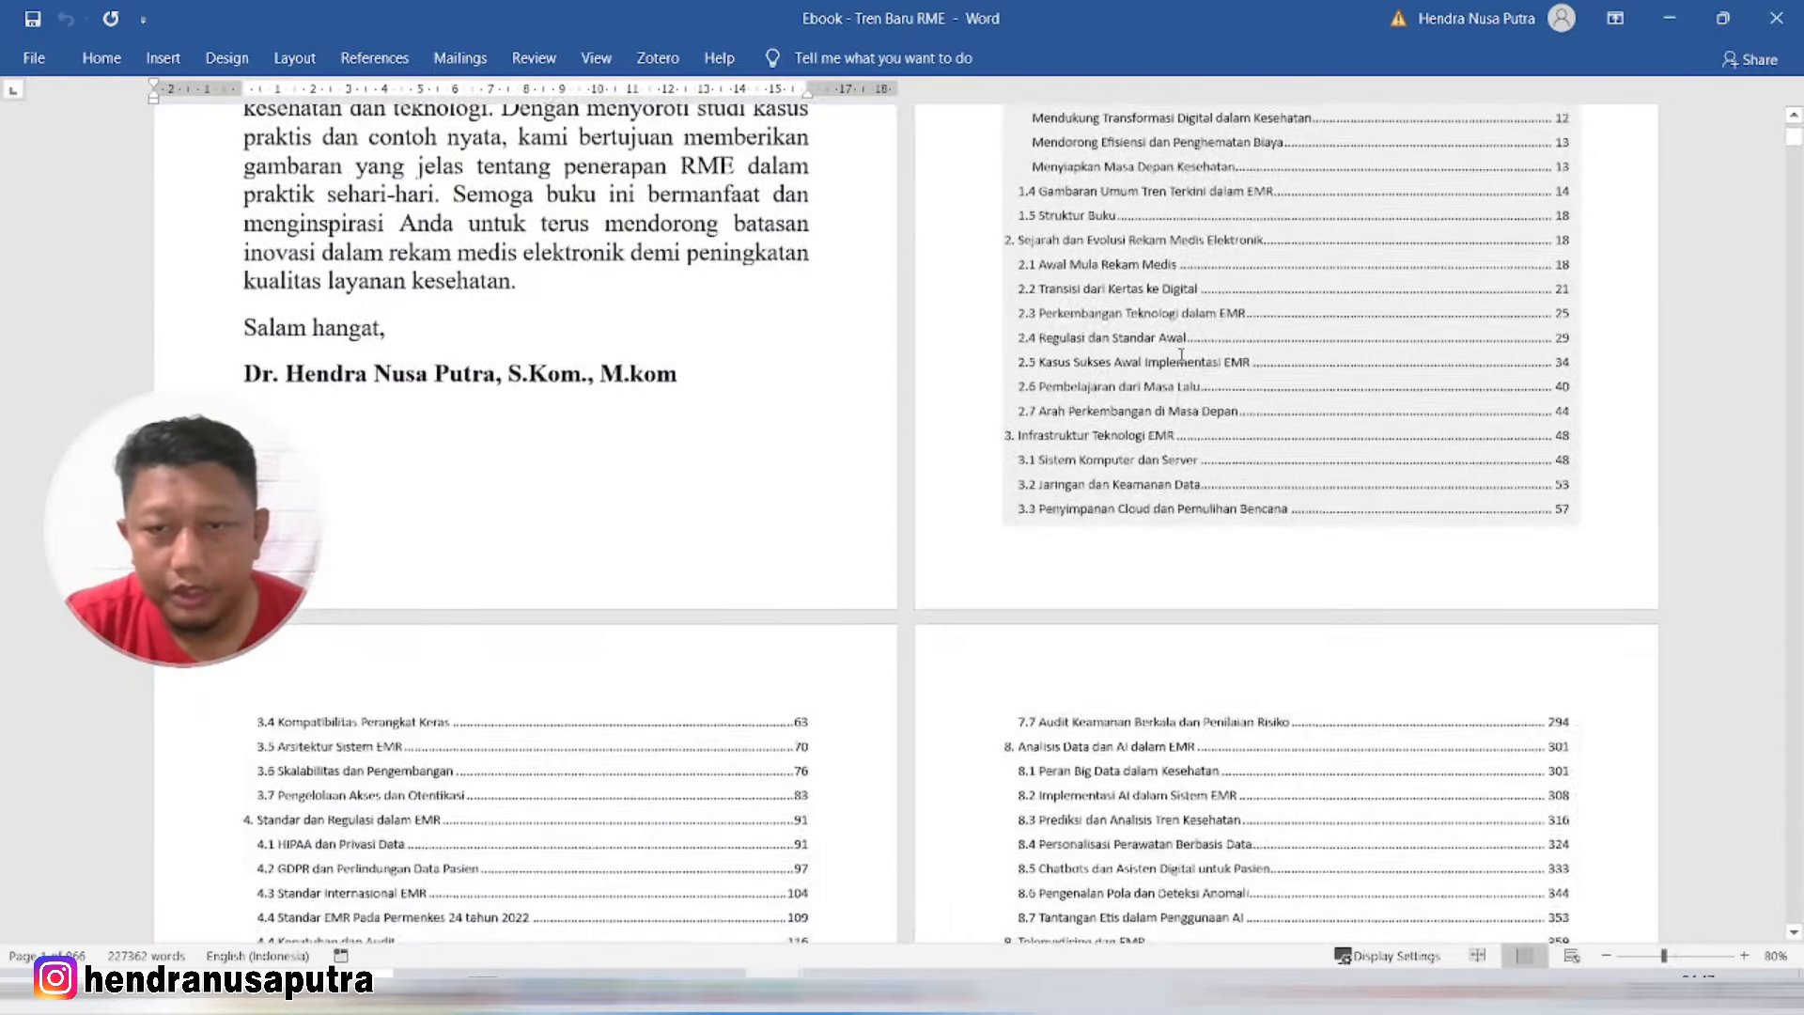
scroll(1196, 446, down, 10)
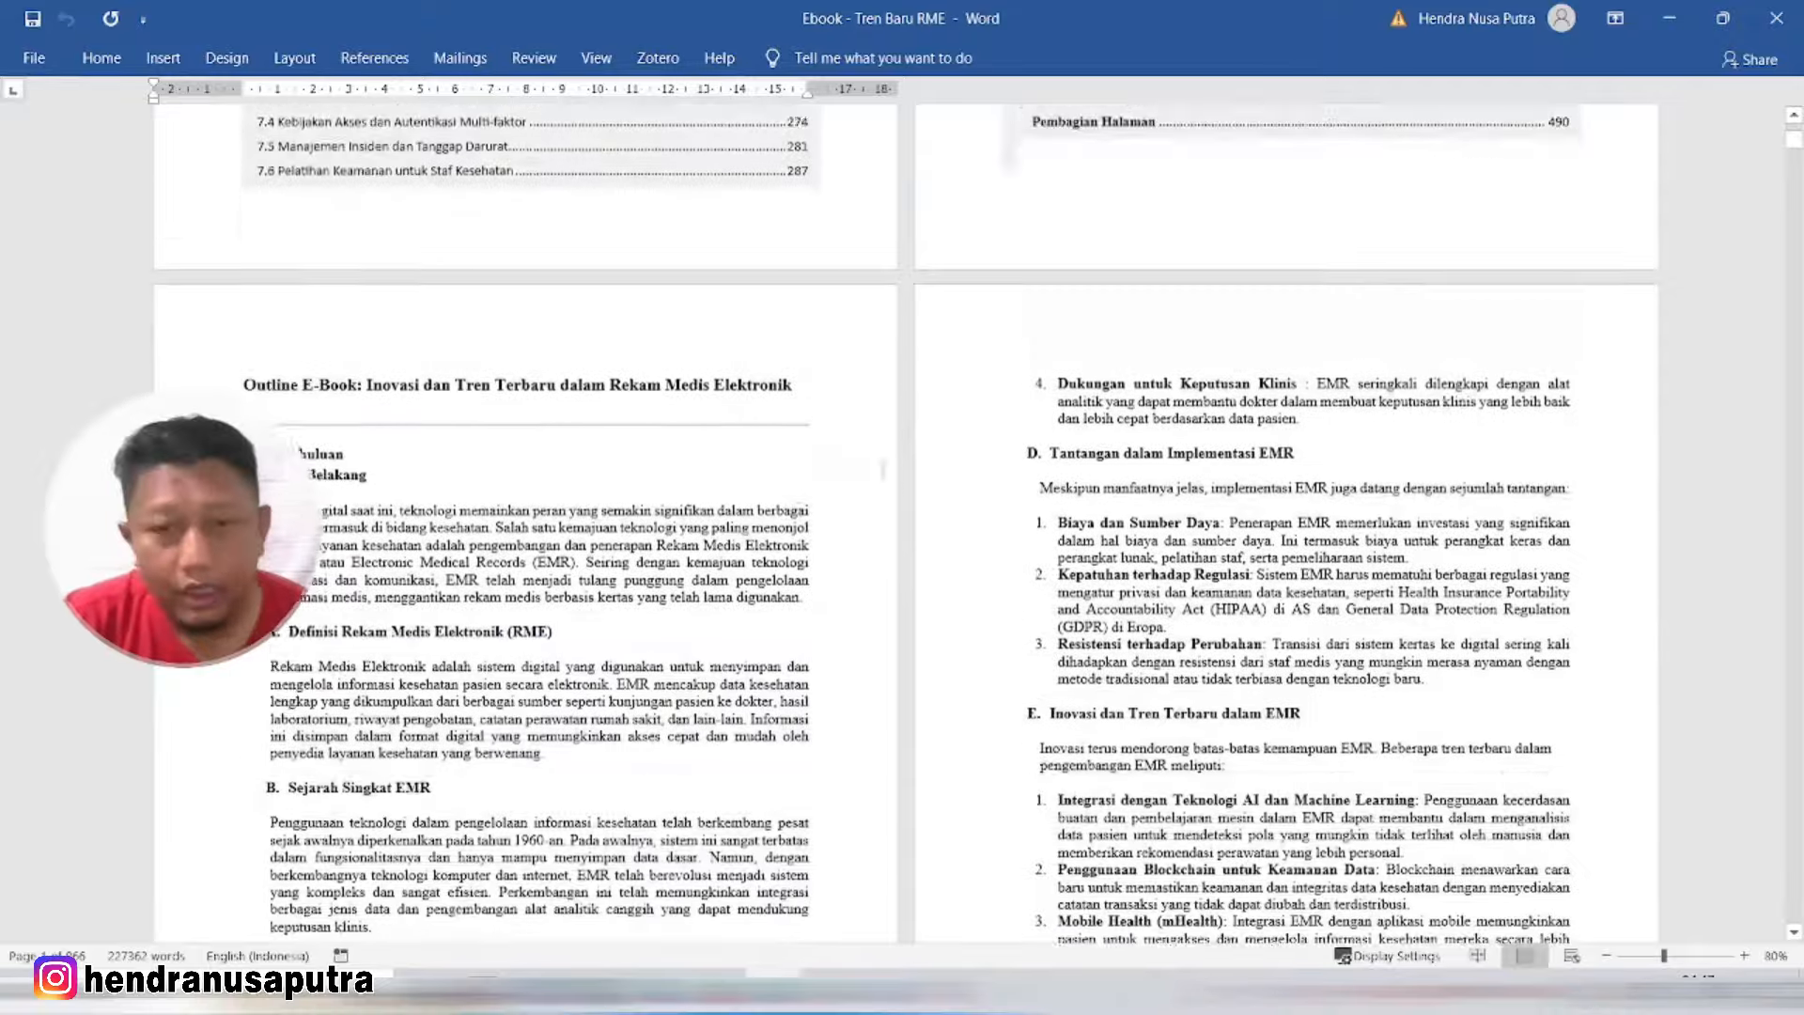
Step: Examine section "1.1 Latar Belakang" of the e-book, from its opening sentence through subsections A to E
scroll(543, 474, down, 2)
drag(273, 315, 498, 331)
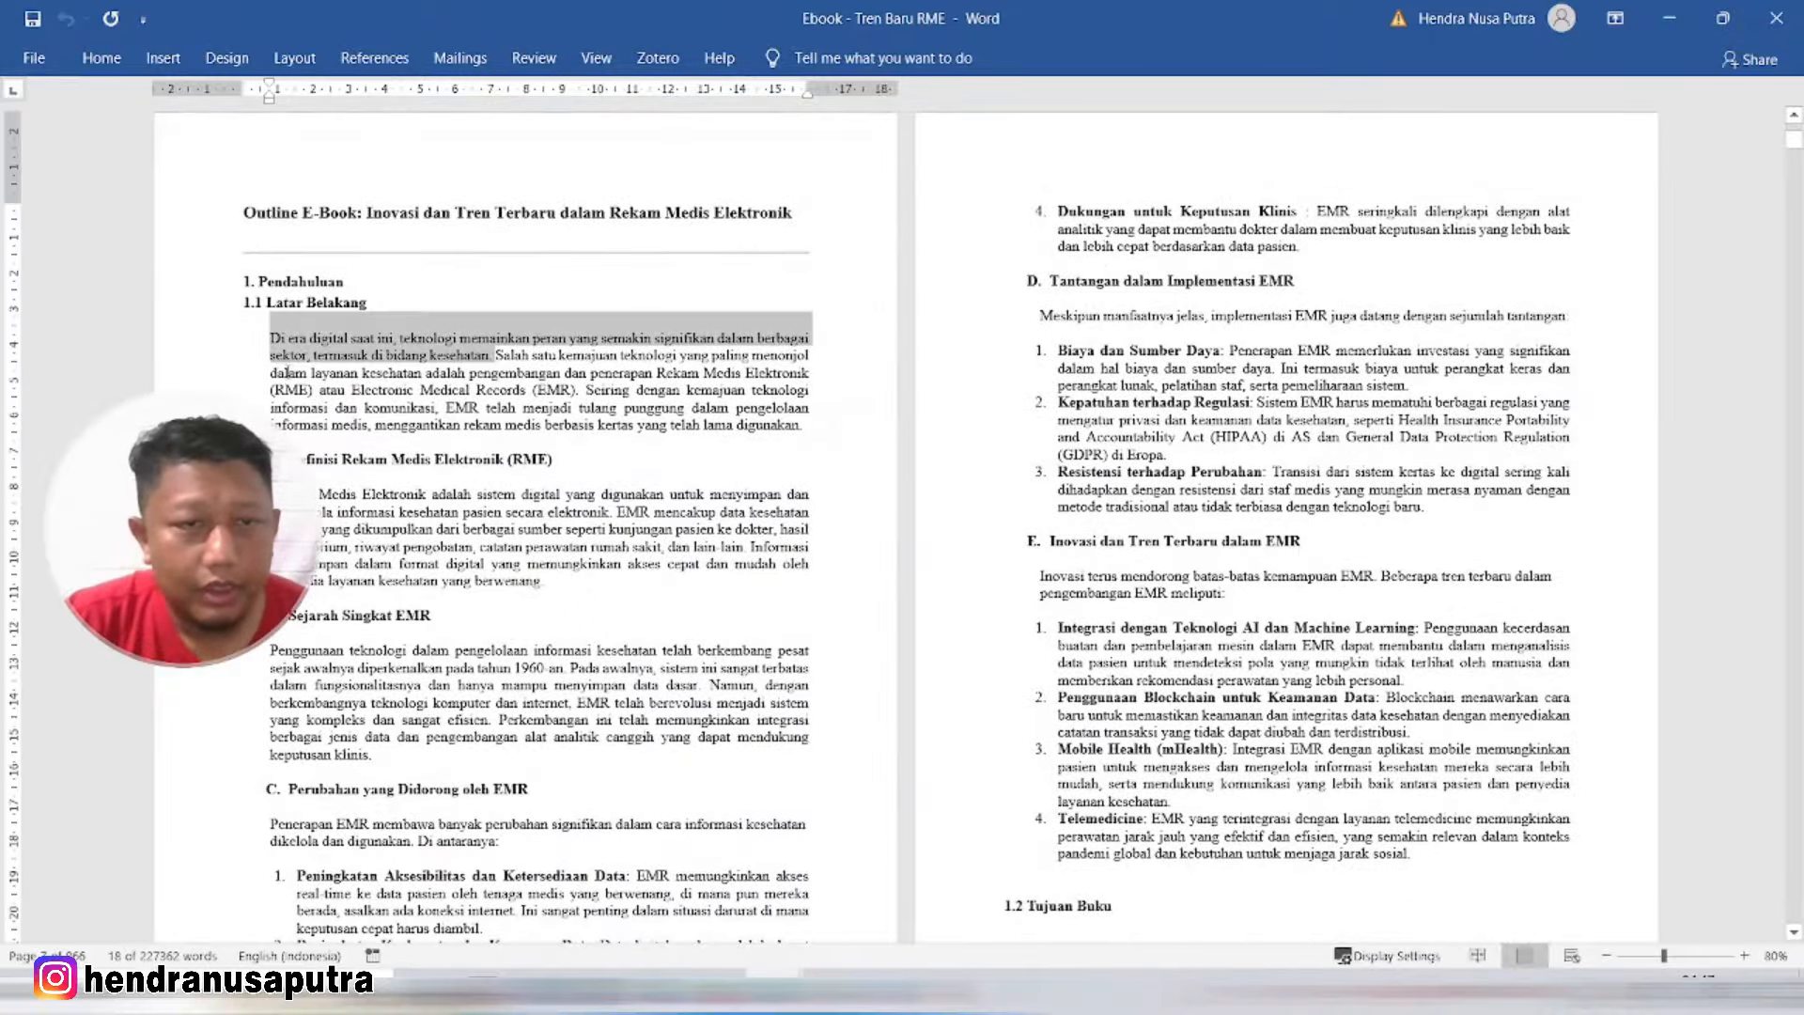
scroll(286, 378, up, 2)
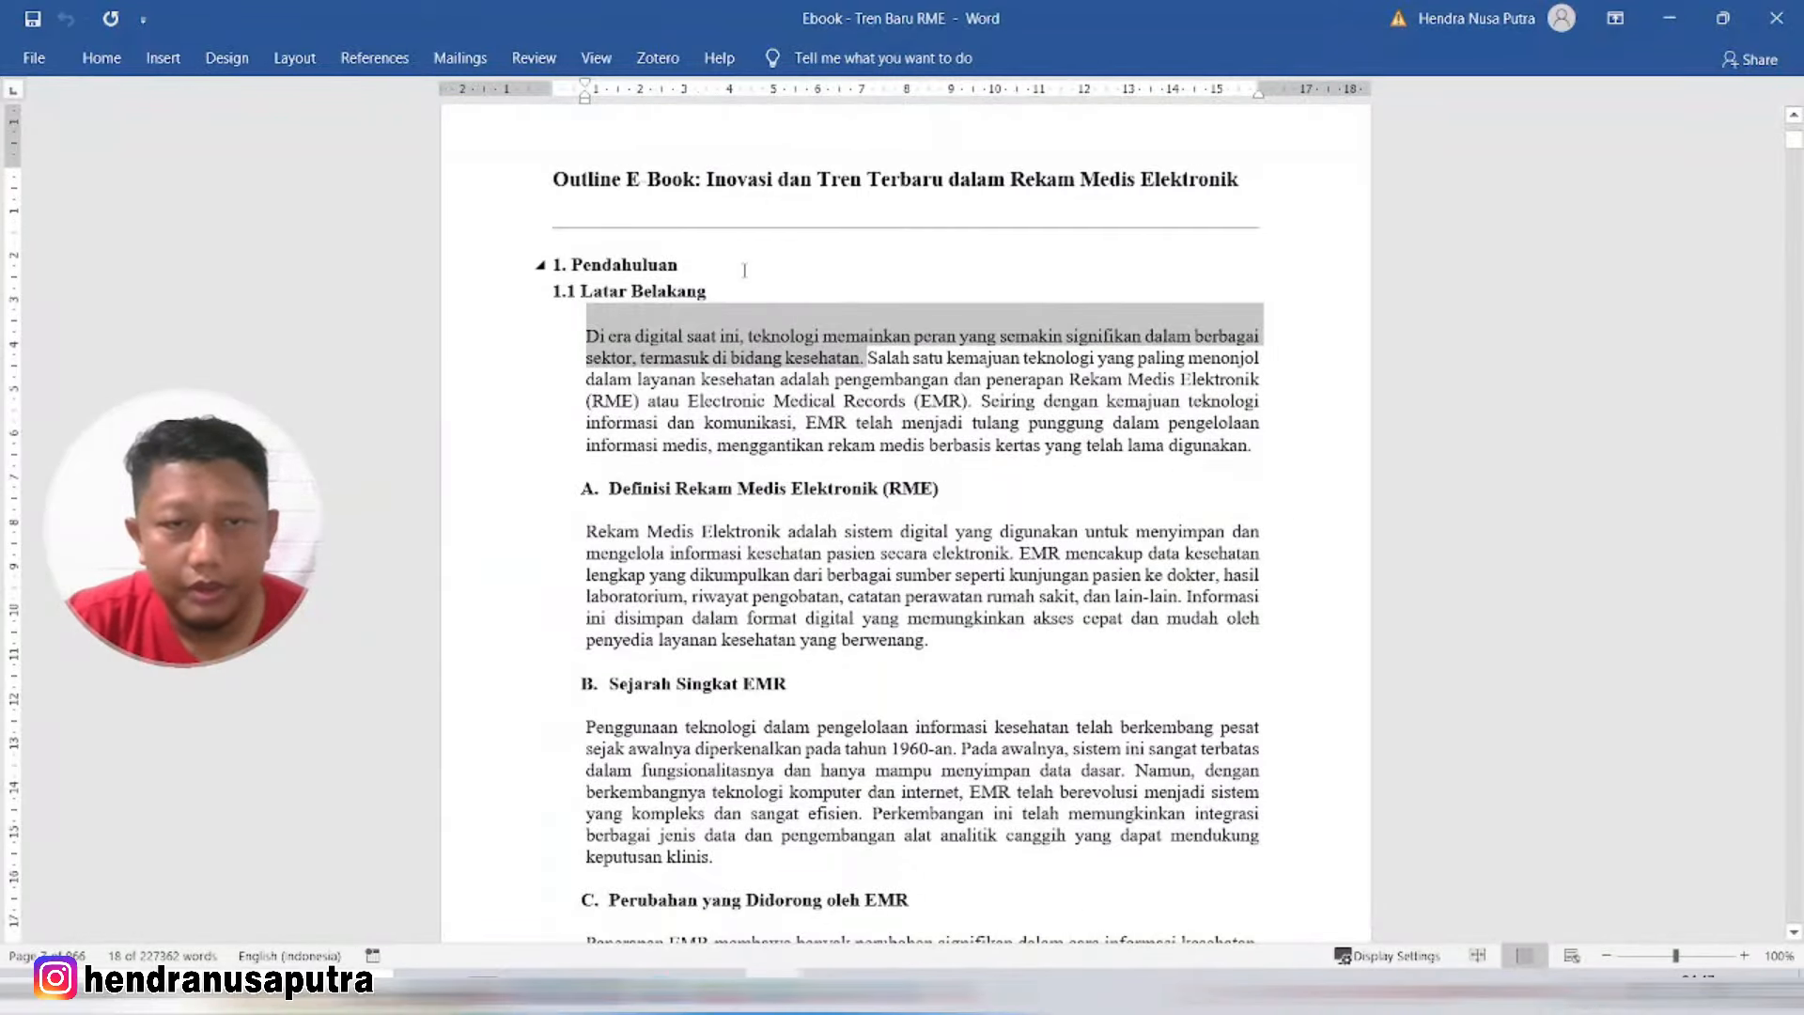
click(744, 270)
scroll(803, 482, down, 5)
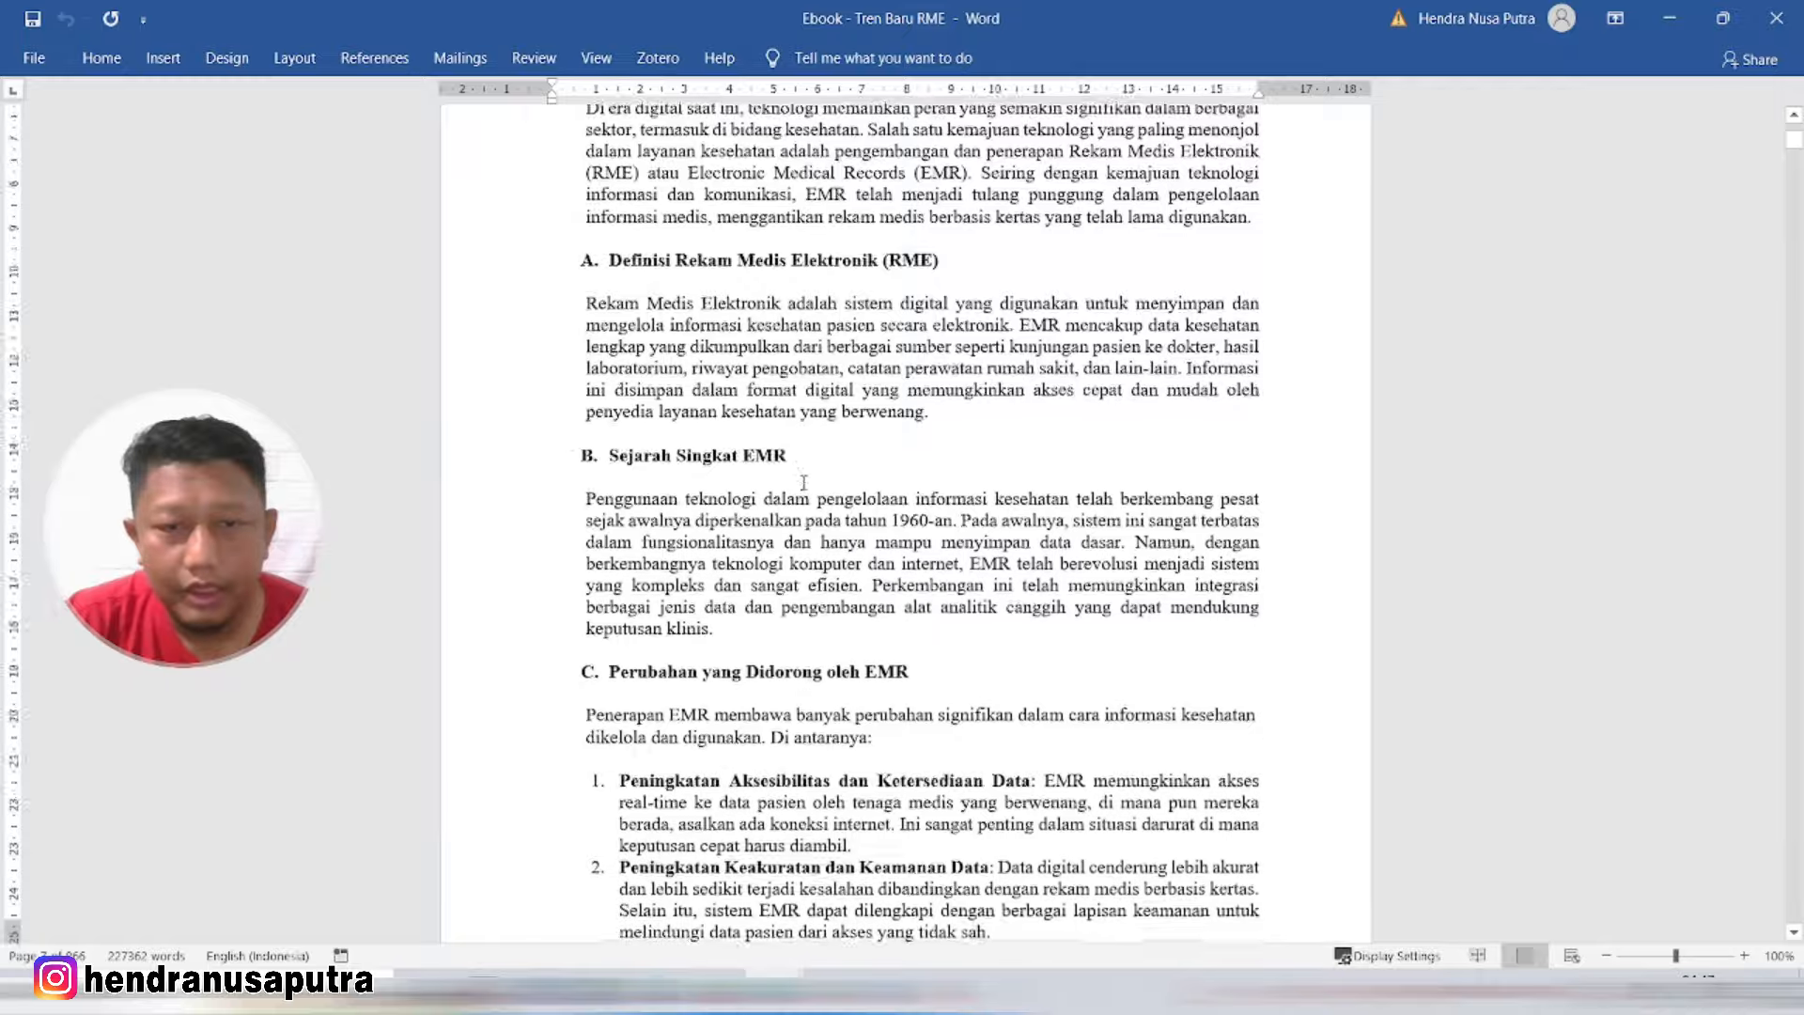
scroll(803, 482, down, 15)
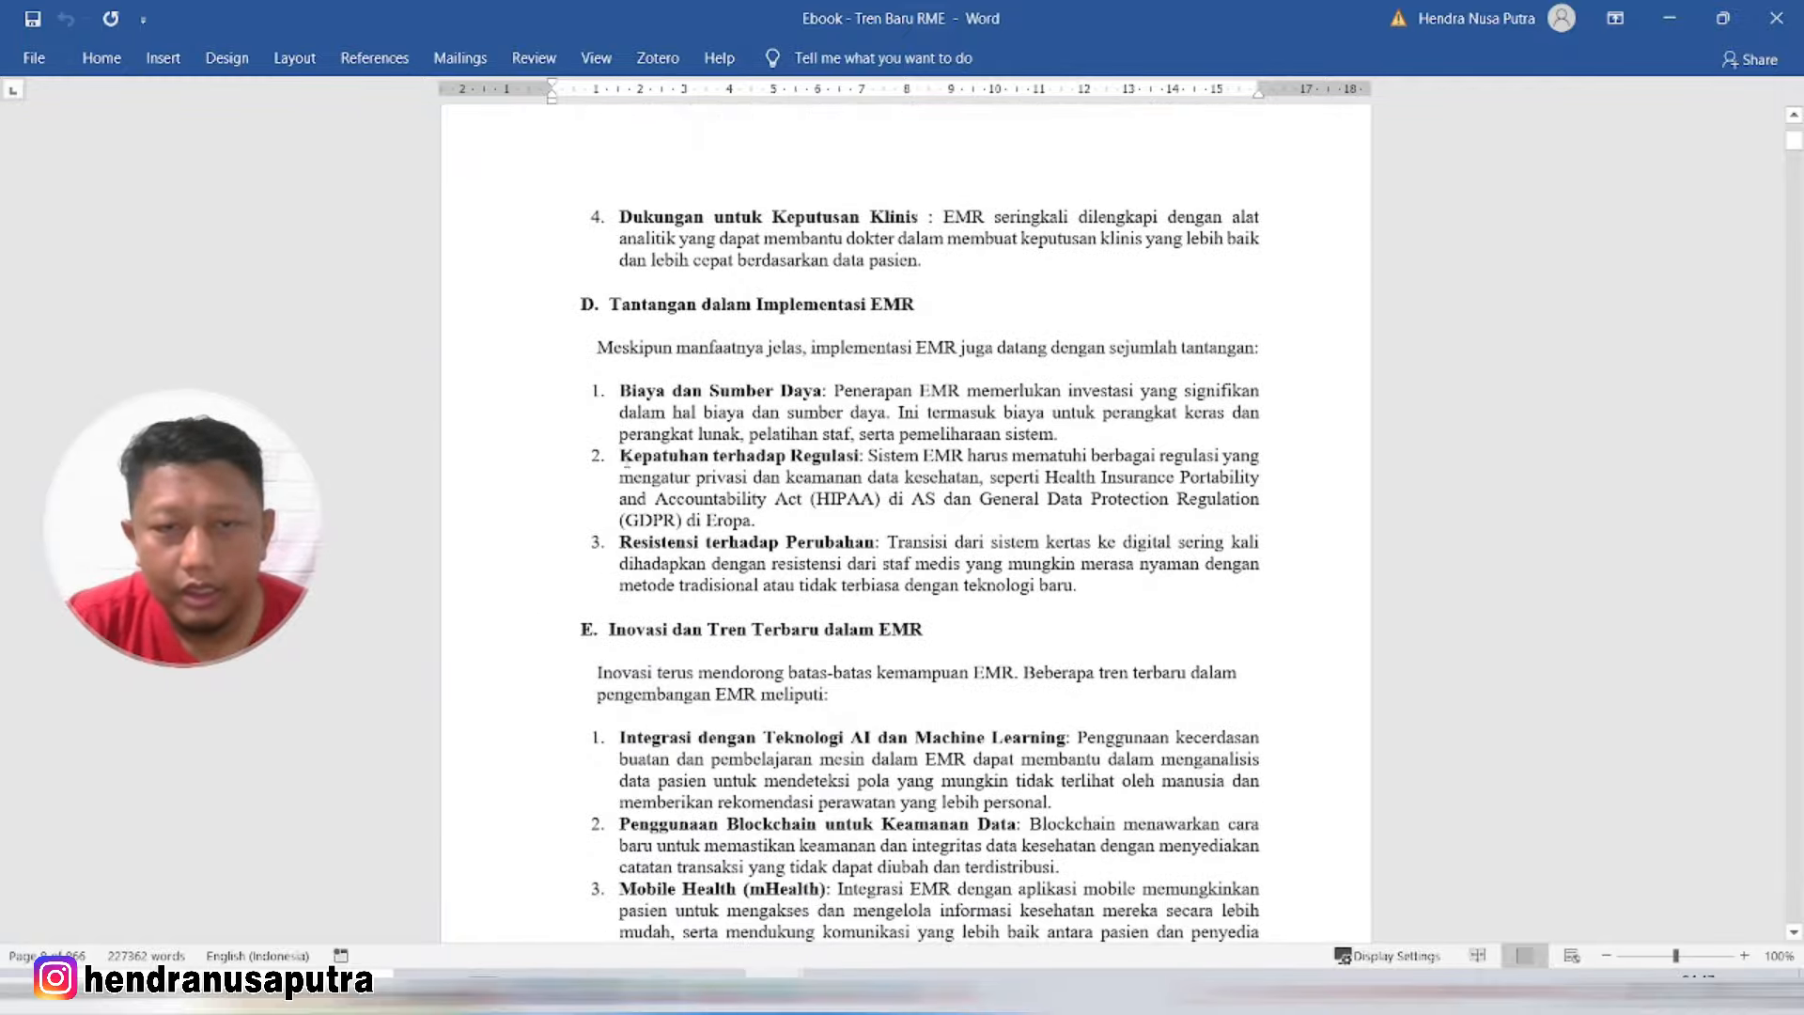
Step: Skim the e-book from "Tujuan Utama Buku" through the EMR trends in section 1.4, and return to the outline document
scroll(803, 508, down, 20)
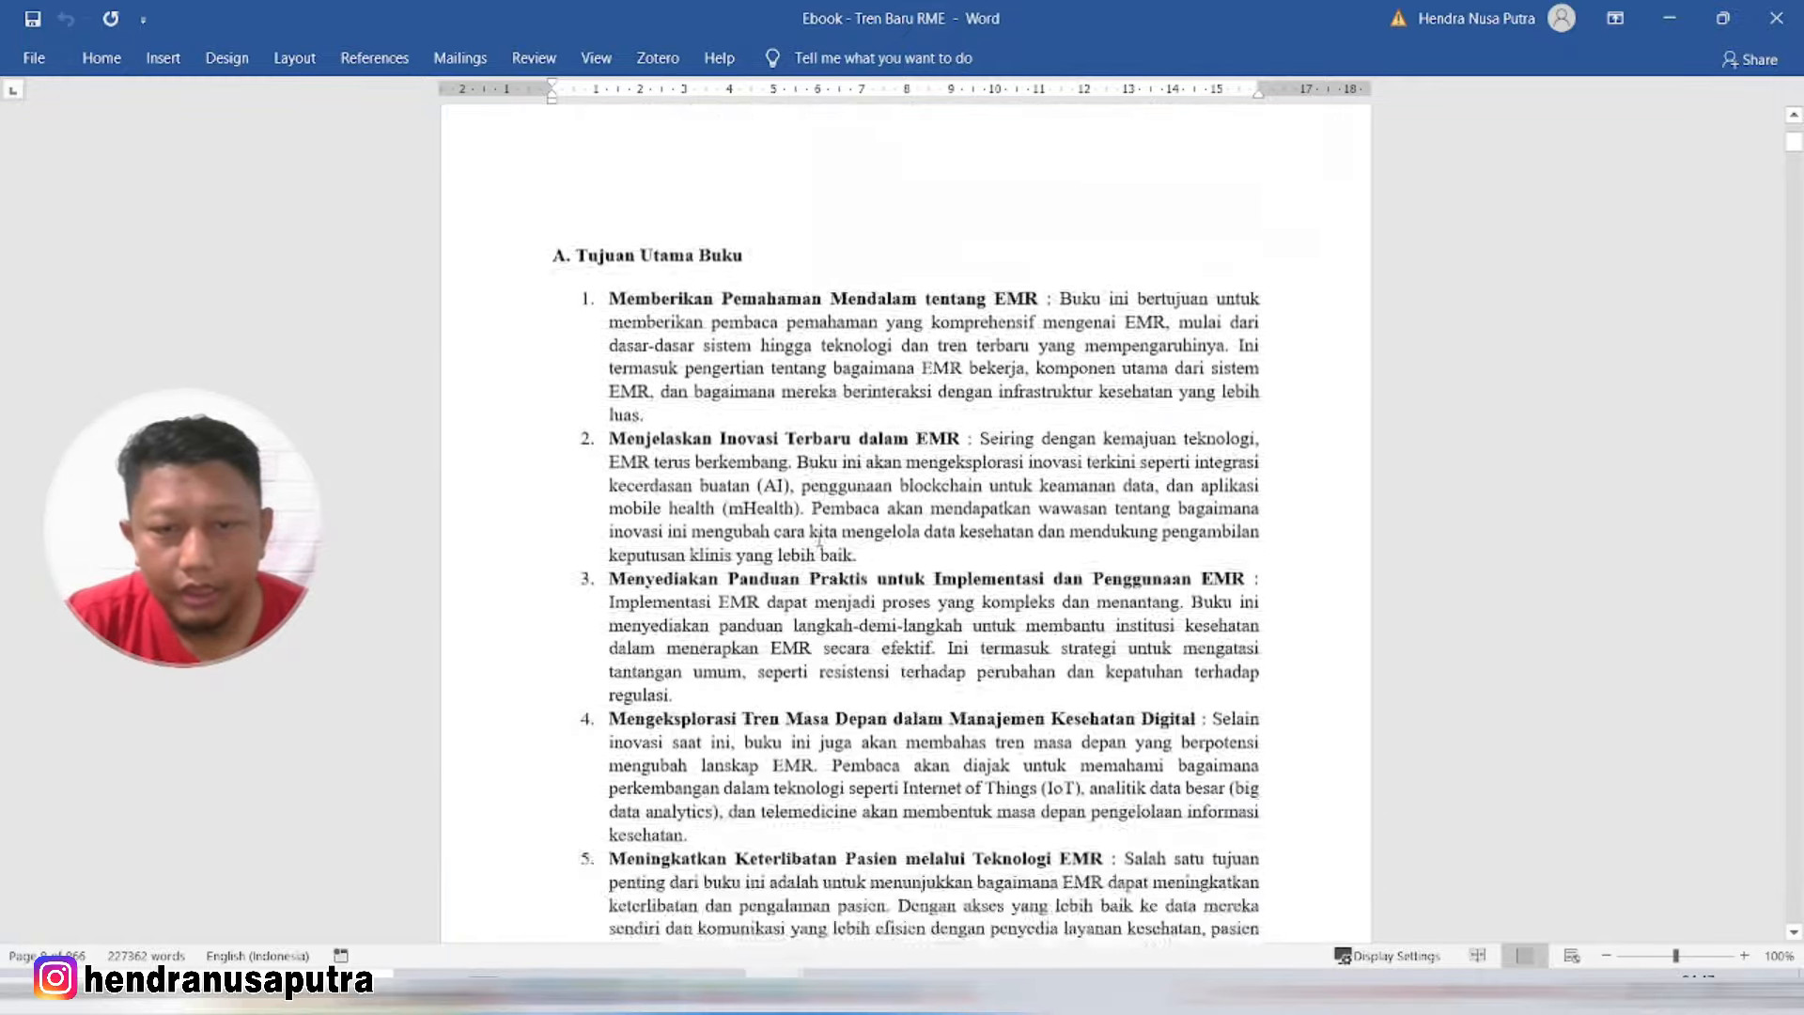
scroll(820, 543, down, 20)
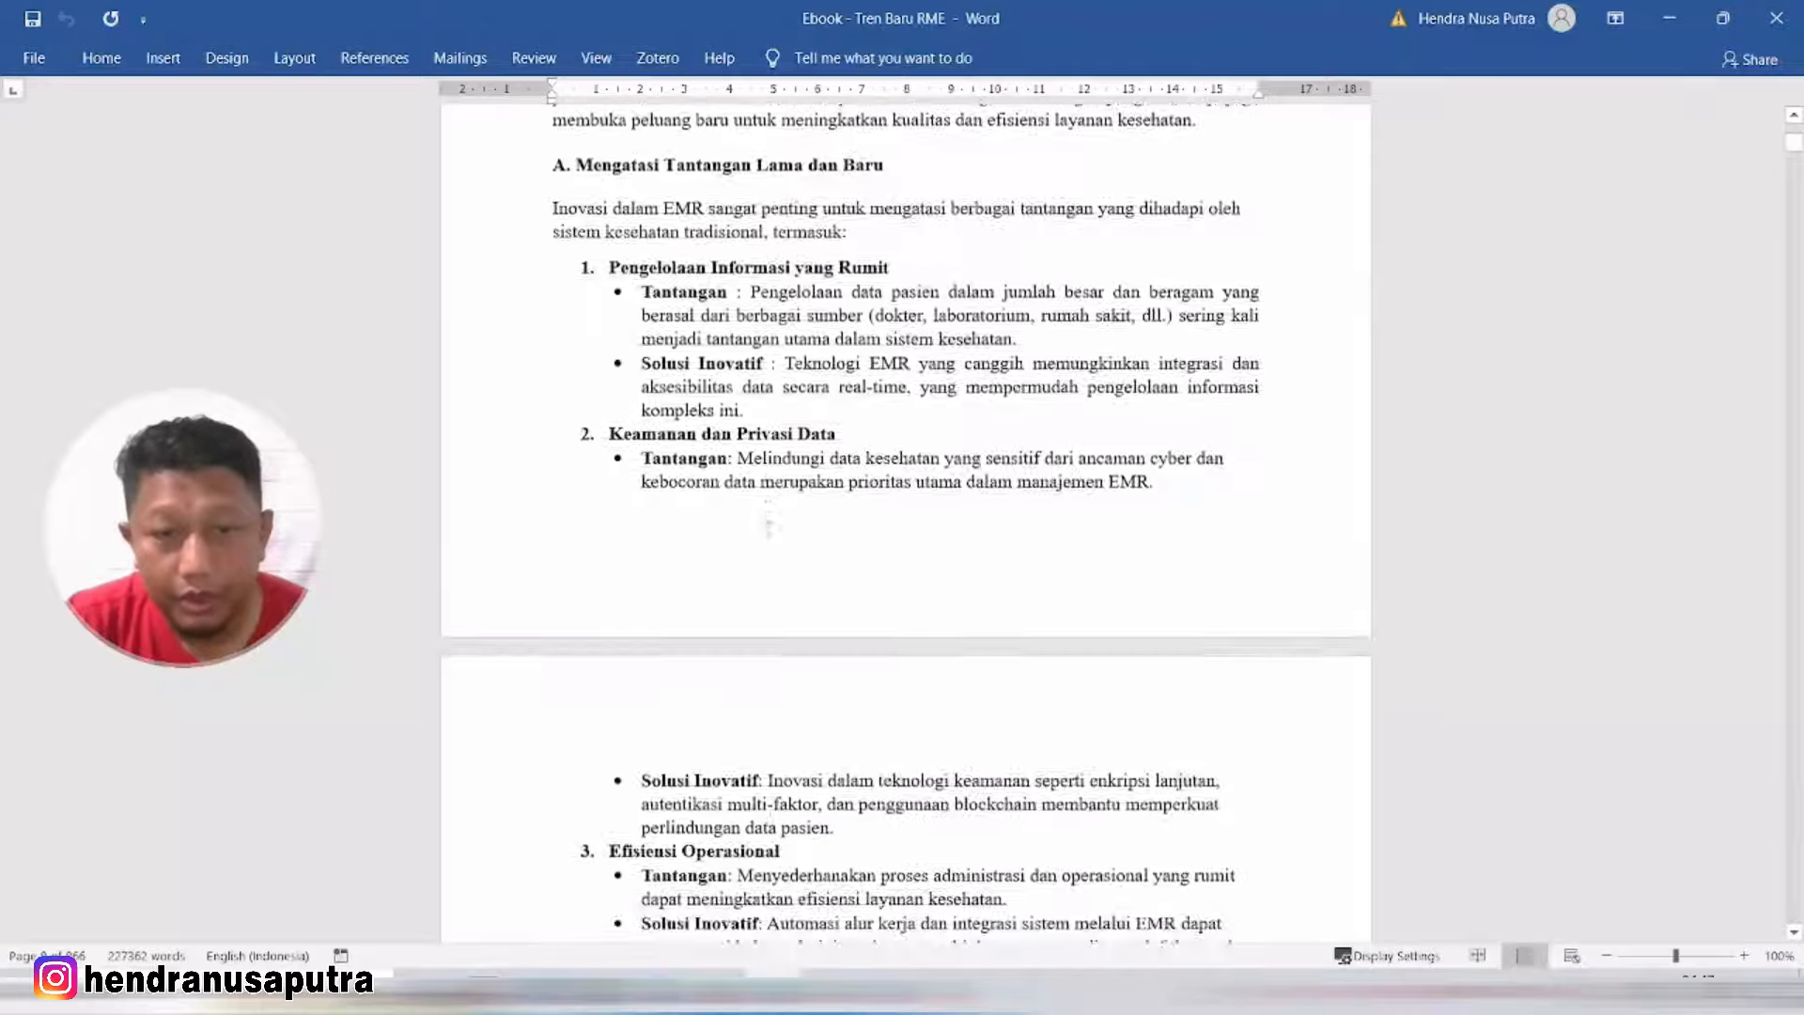
scroll(770, 526, down, 20)
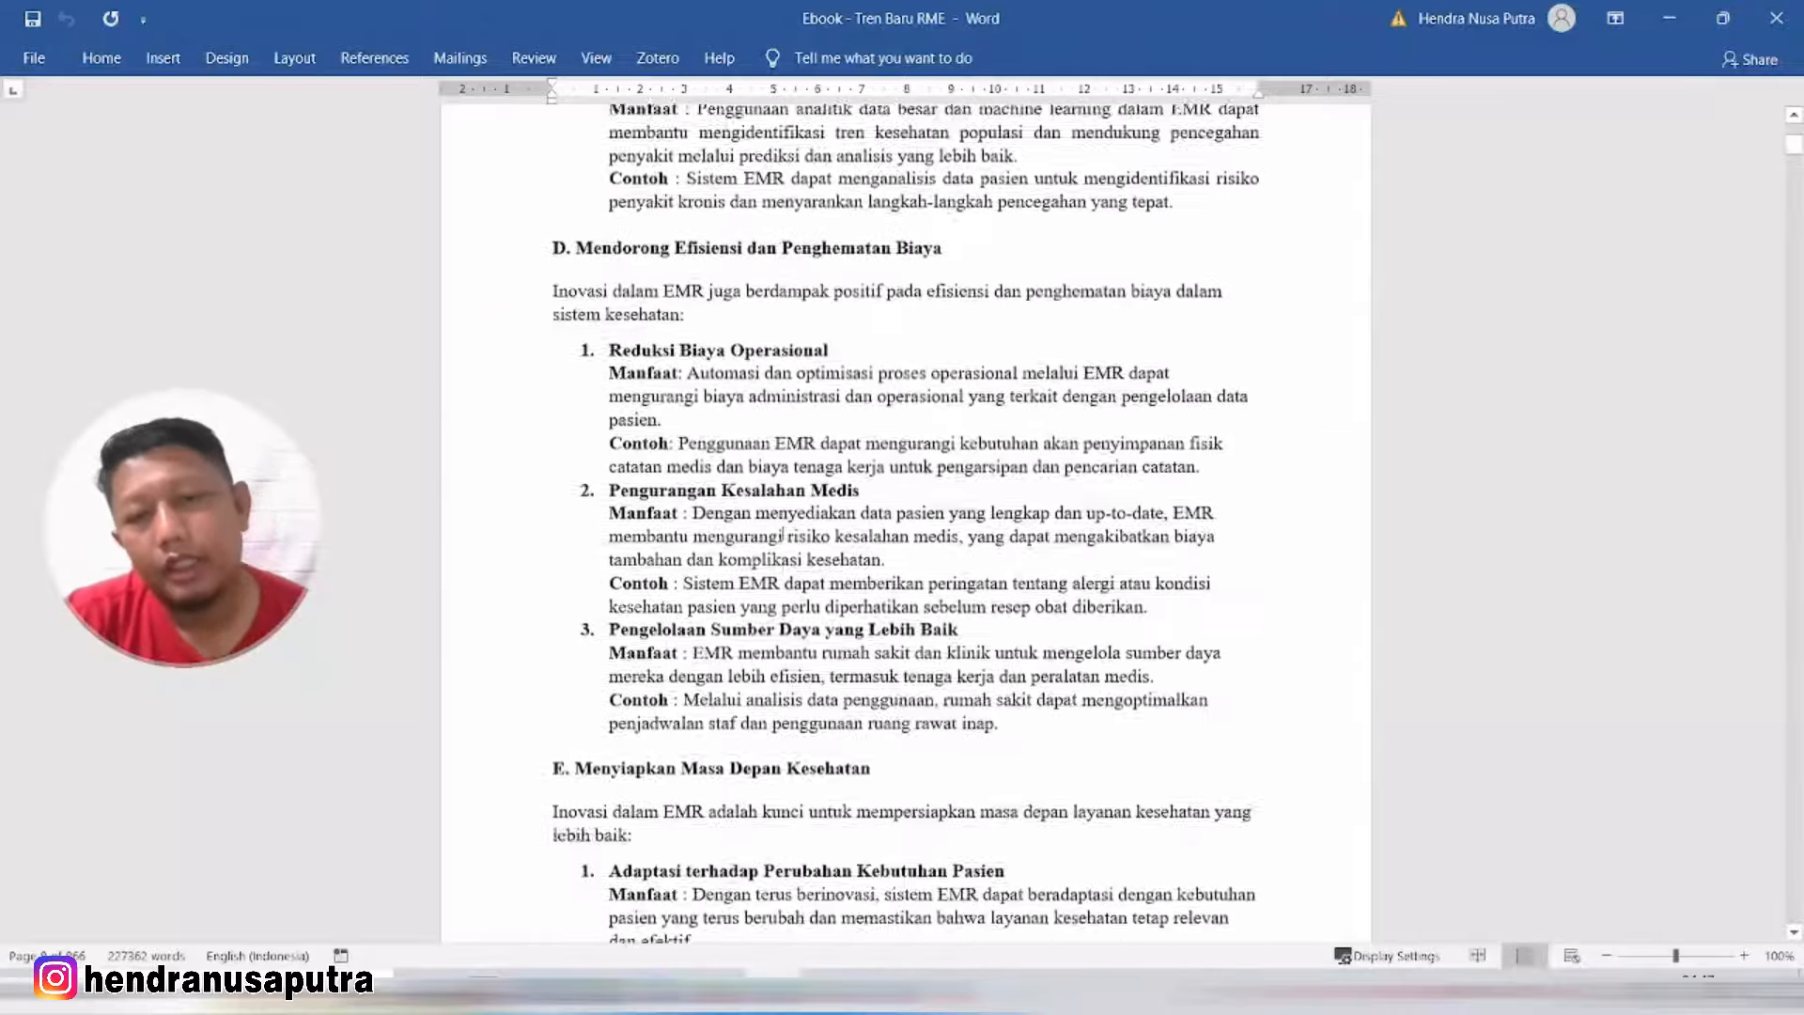
scroll(783, 532, down, 20)
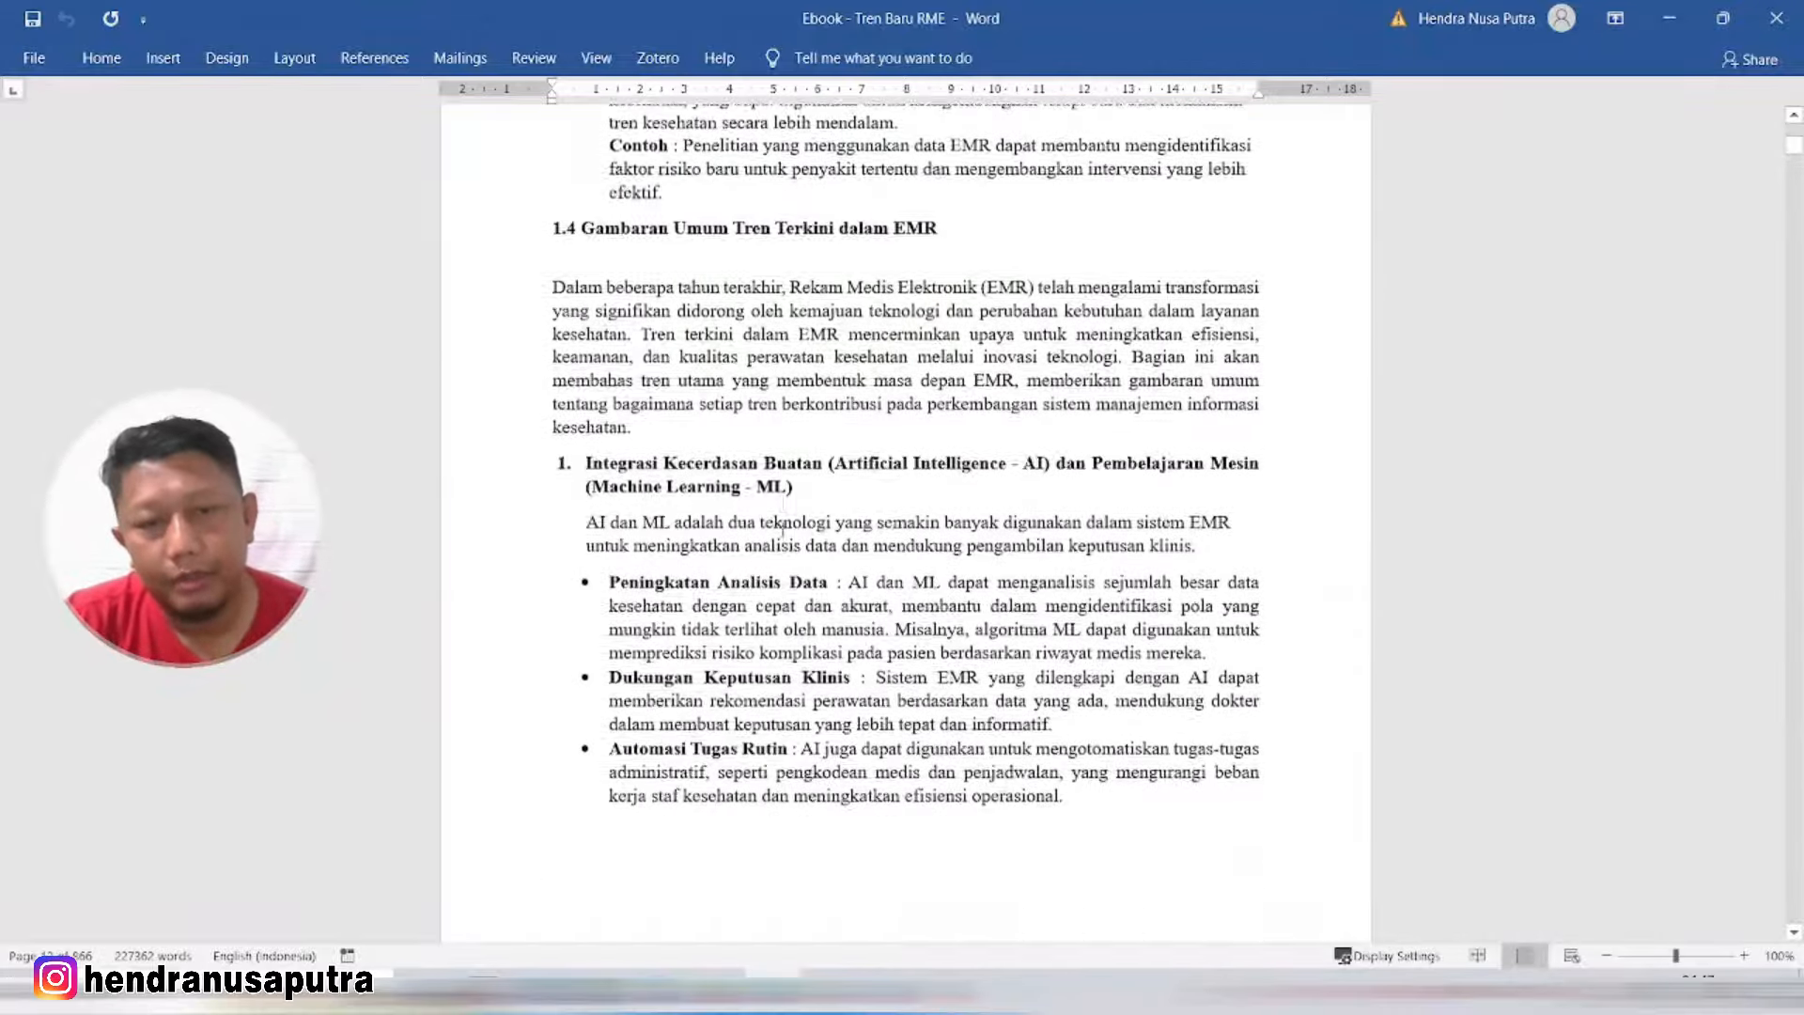
scroll(758, 511, down, 20)
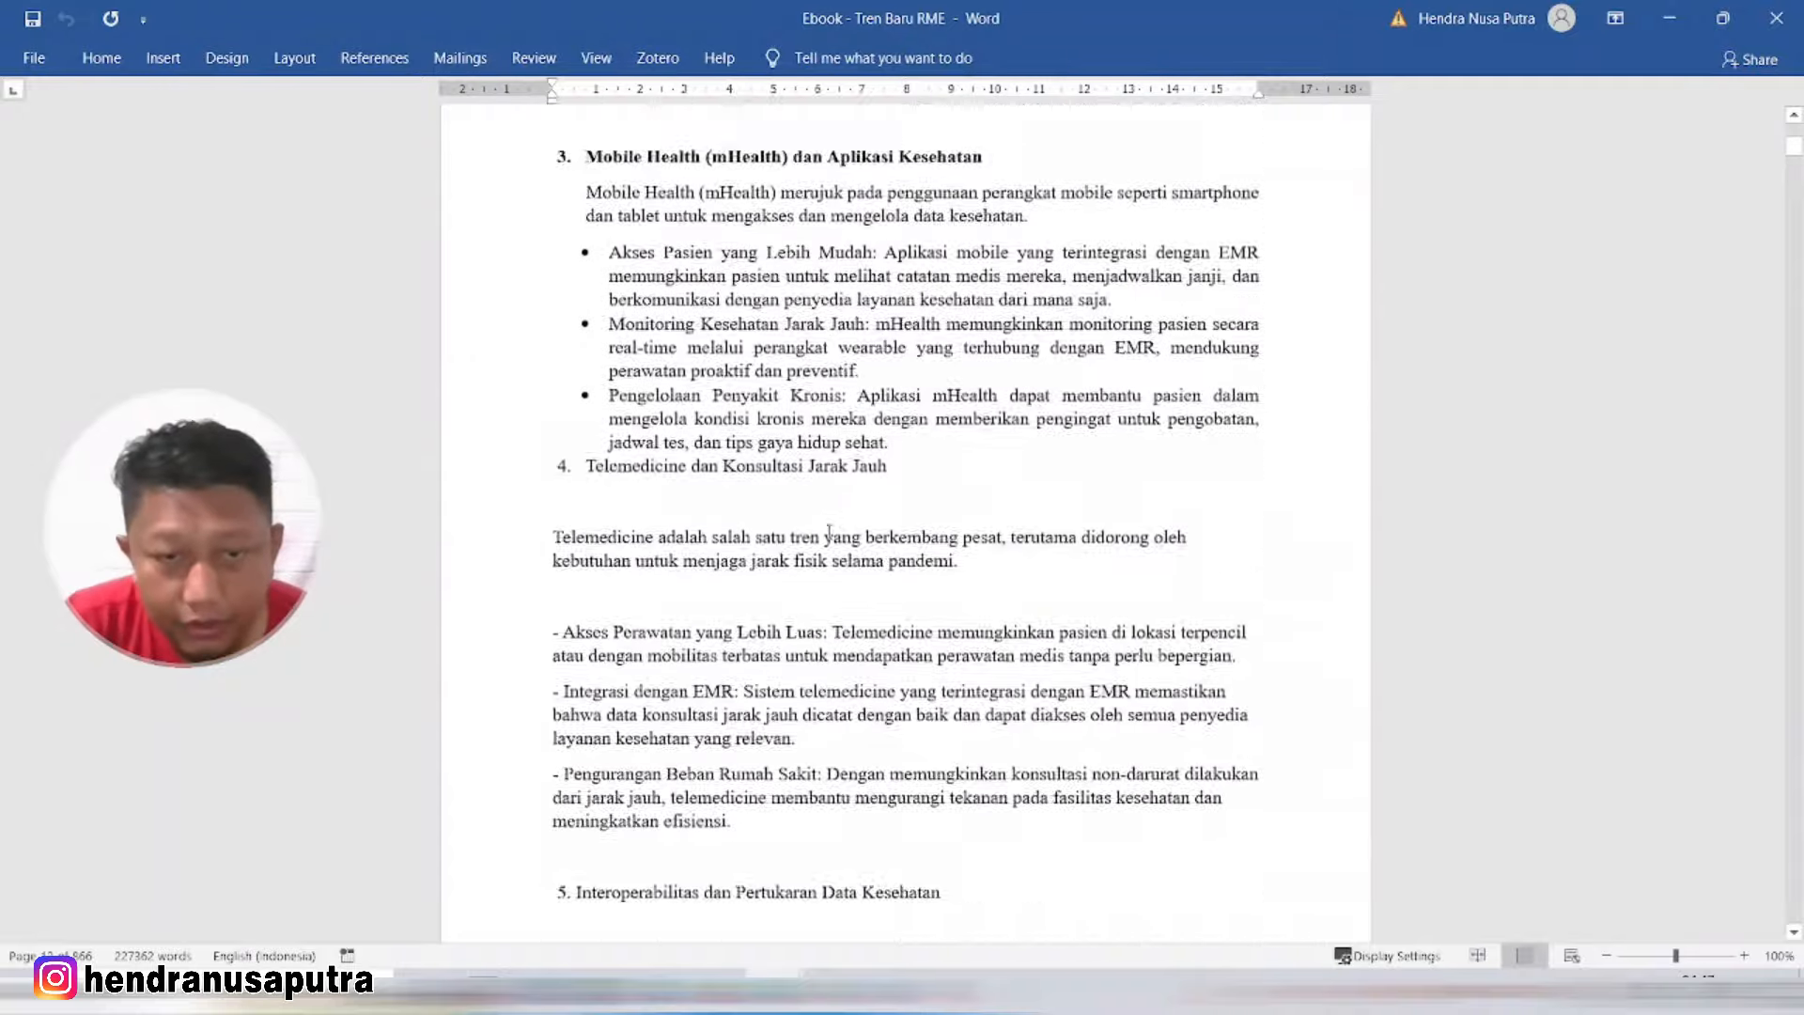
scroll(826, 524, down, 5)
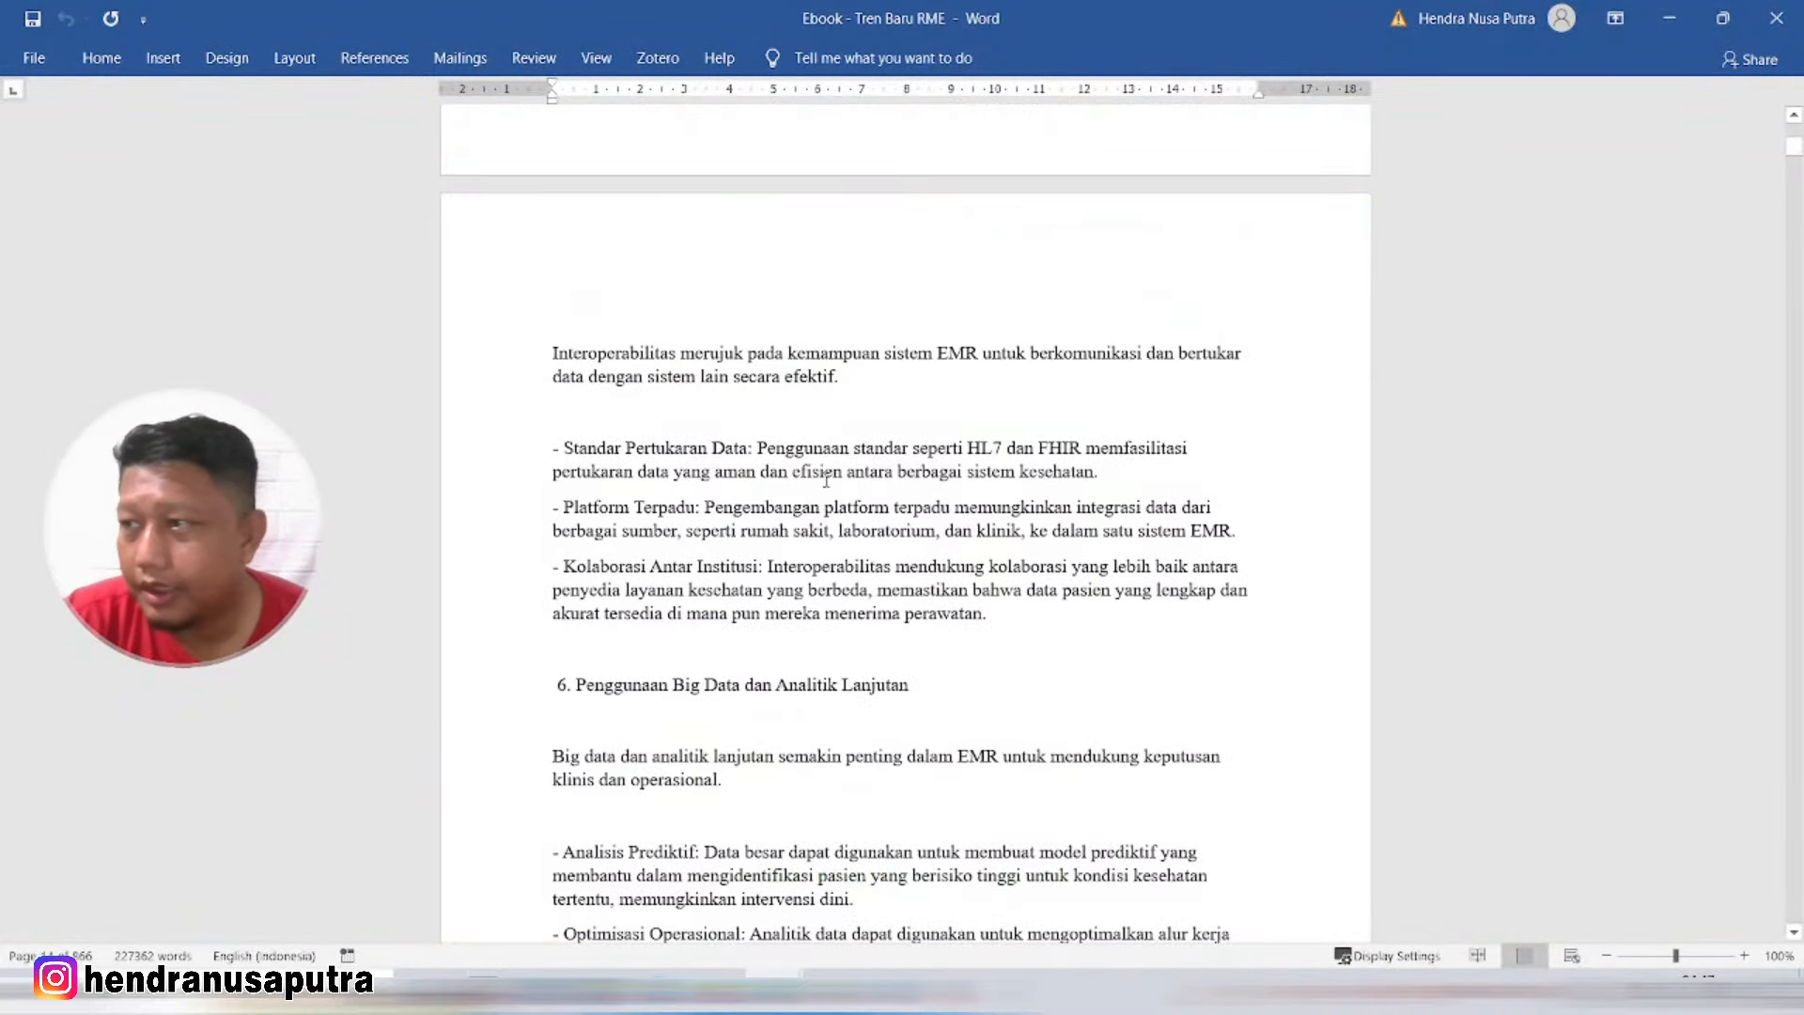
scroll(826, 480, down, 1)
scroll(1163, 346, up, 8)
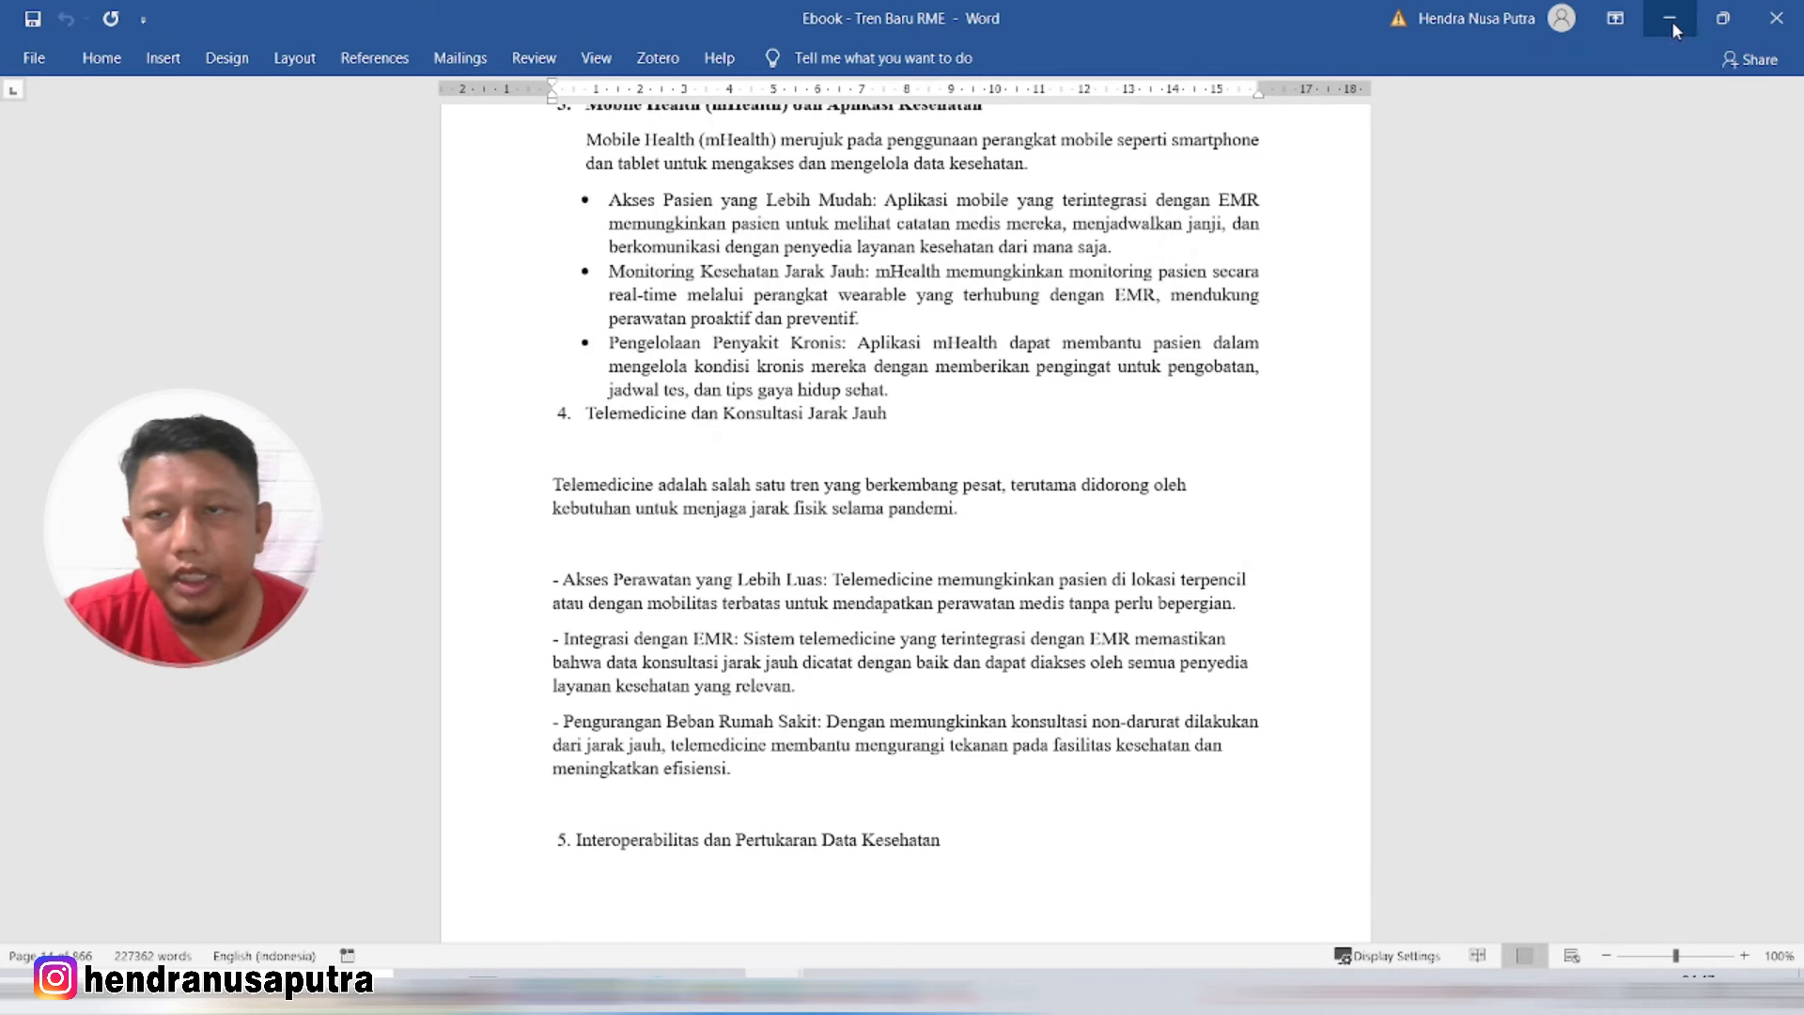
click(1671, 26)
Step: Apply the Normal style to the chapter headings Bab 1 through Bab 5 in the outline
scroll(716, 407, down, 1)
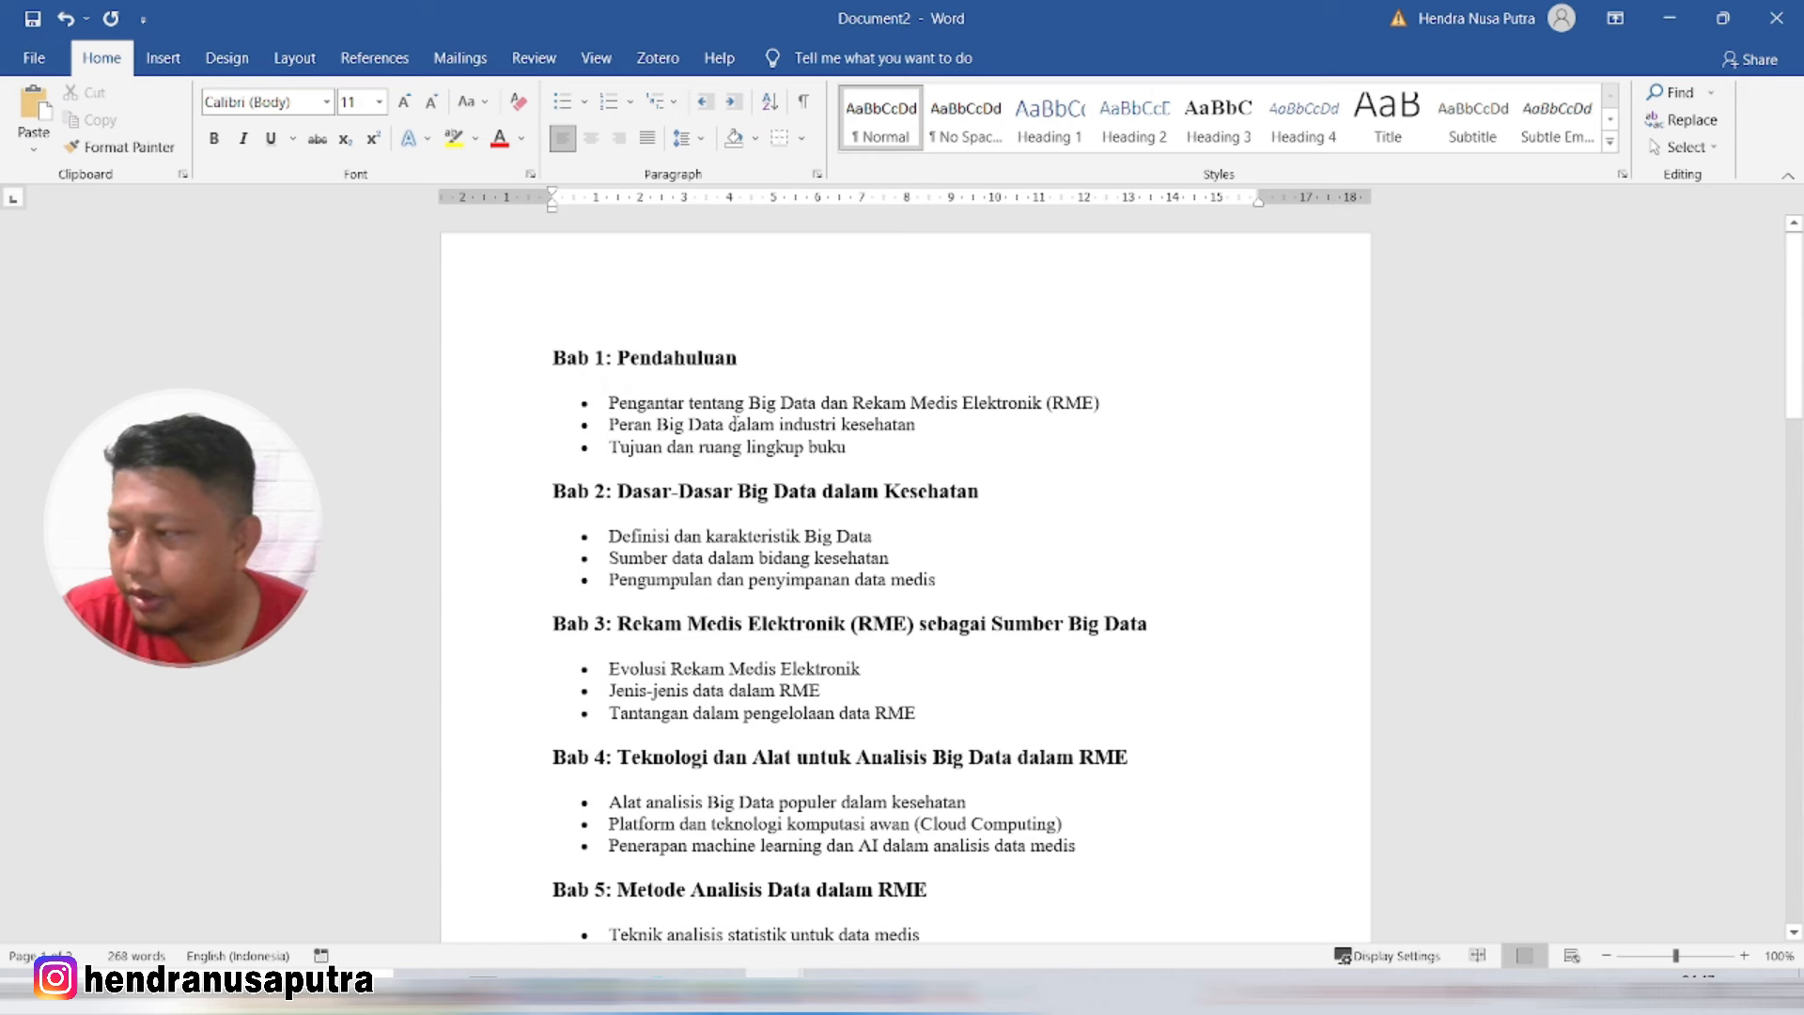
click(654, 359)
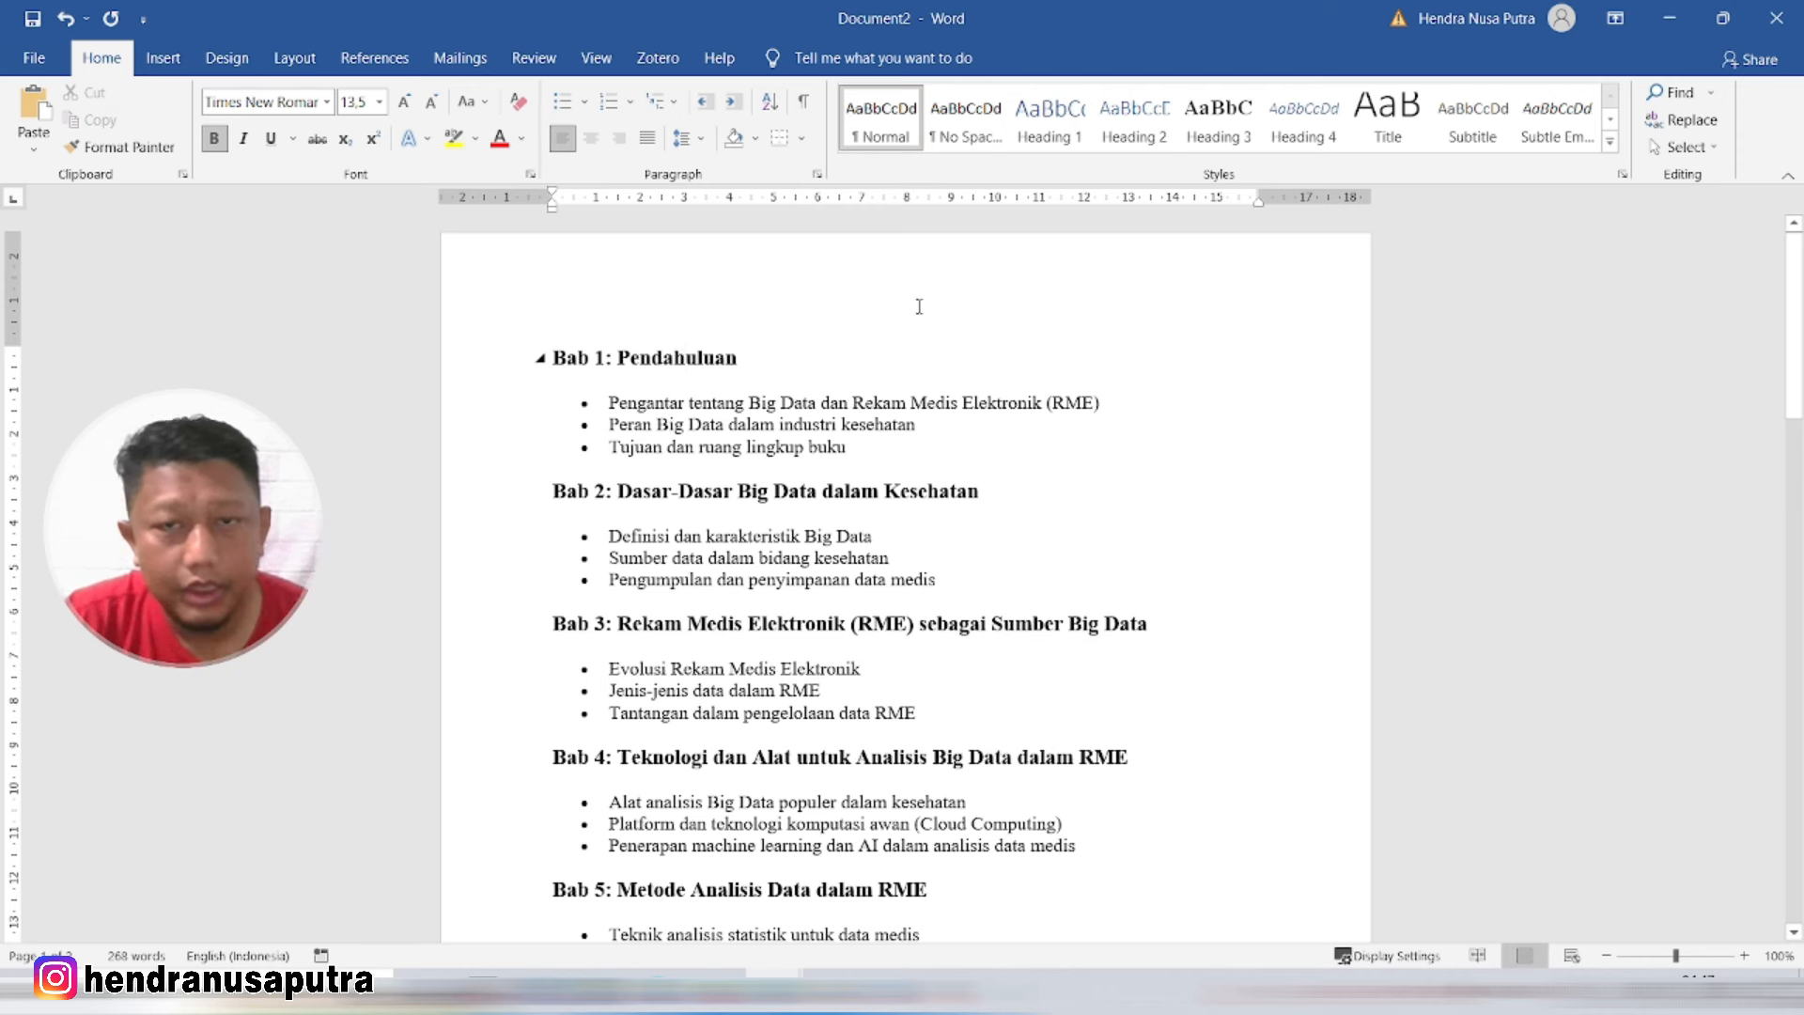
click(857, 125)
click(770, 491)
click(866, 125)
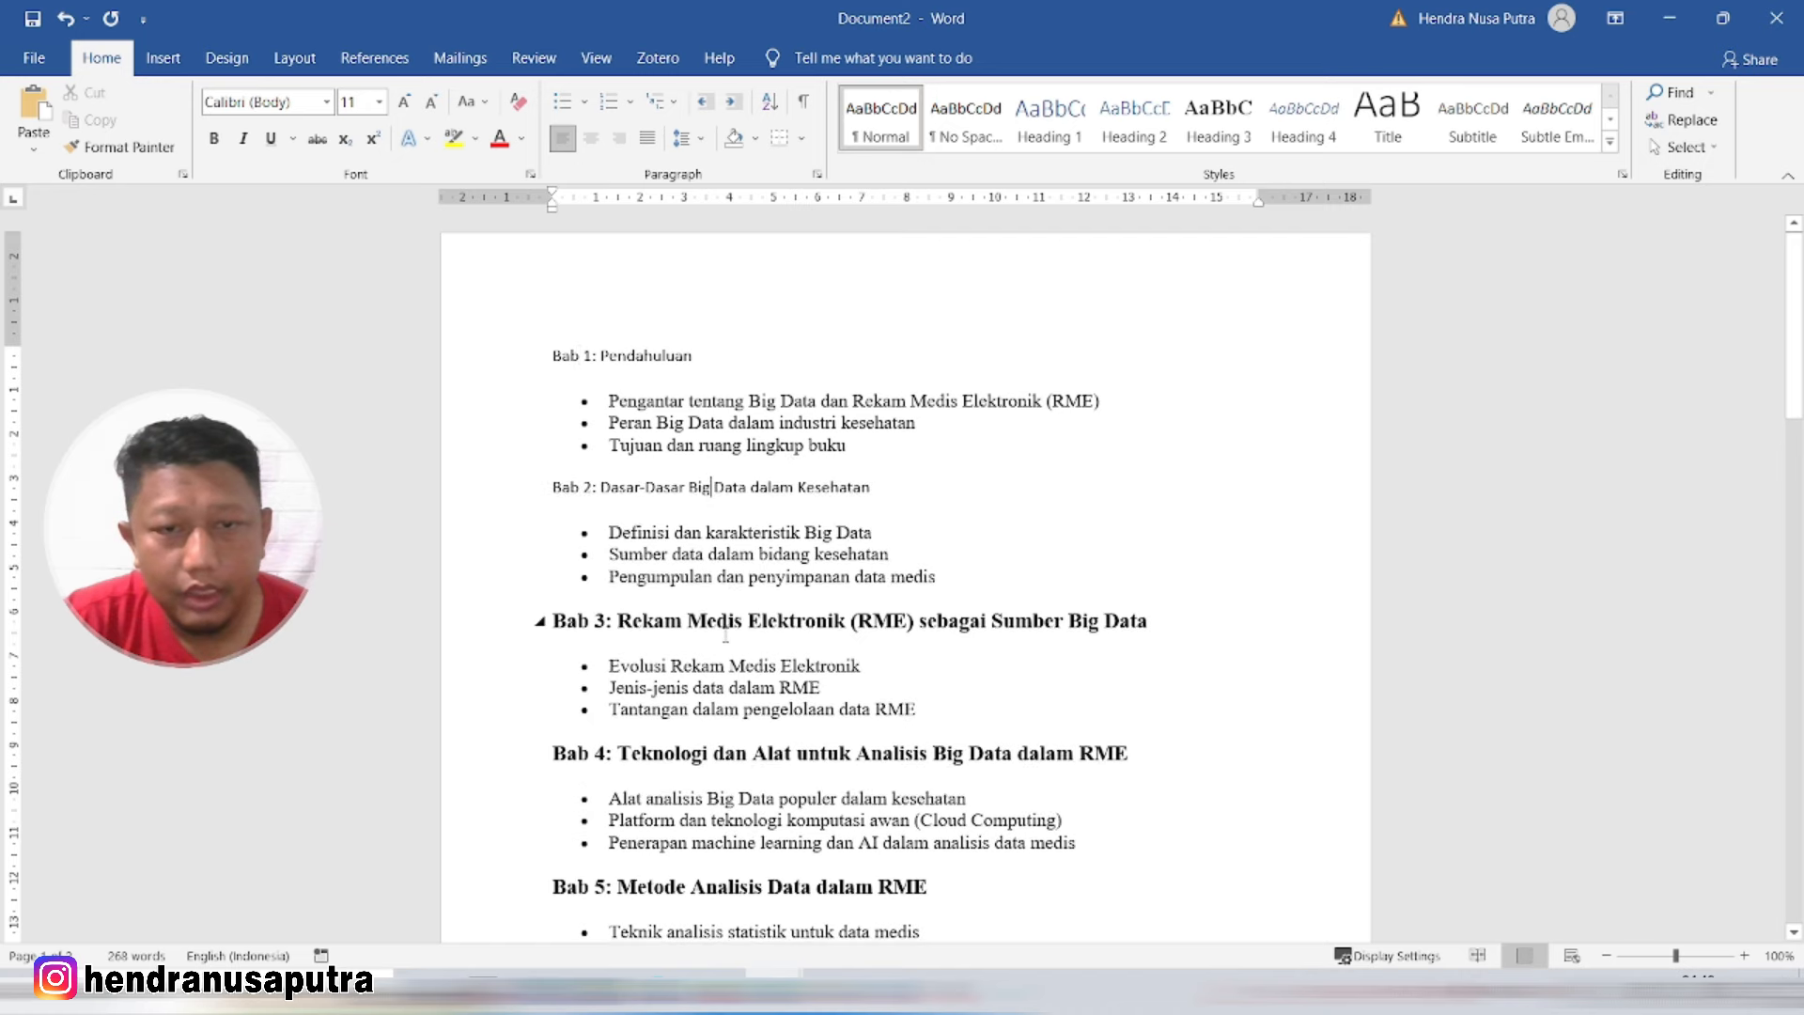
click(876, 125)
scroll(752, 470, down, 2)
click(679, 637)
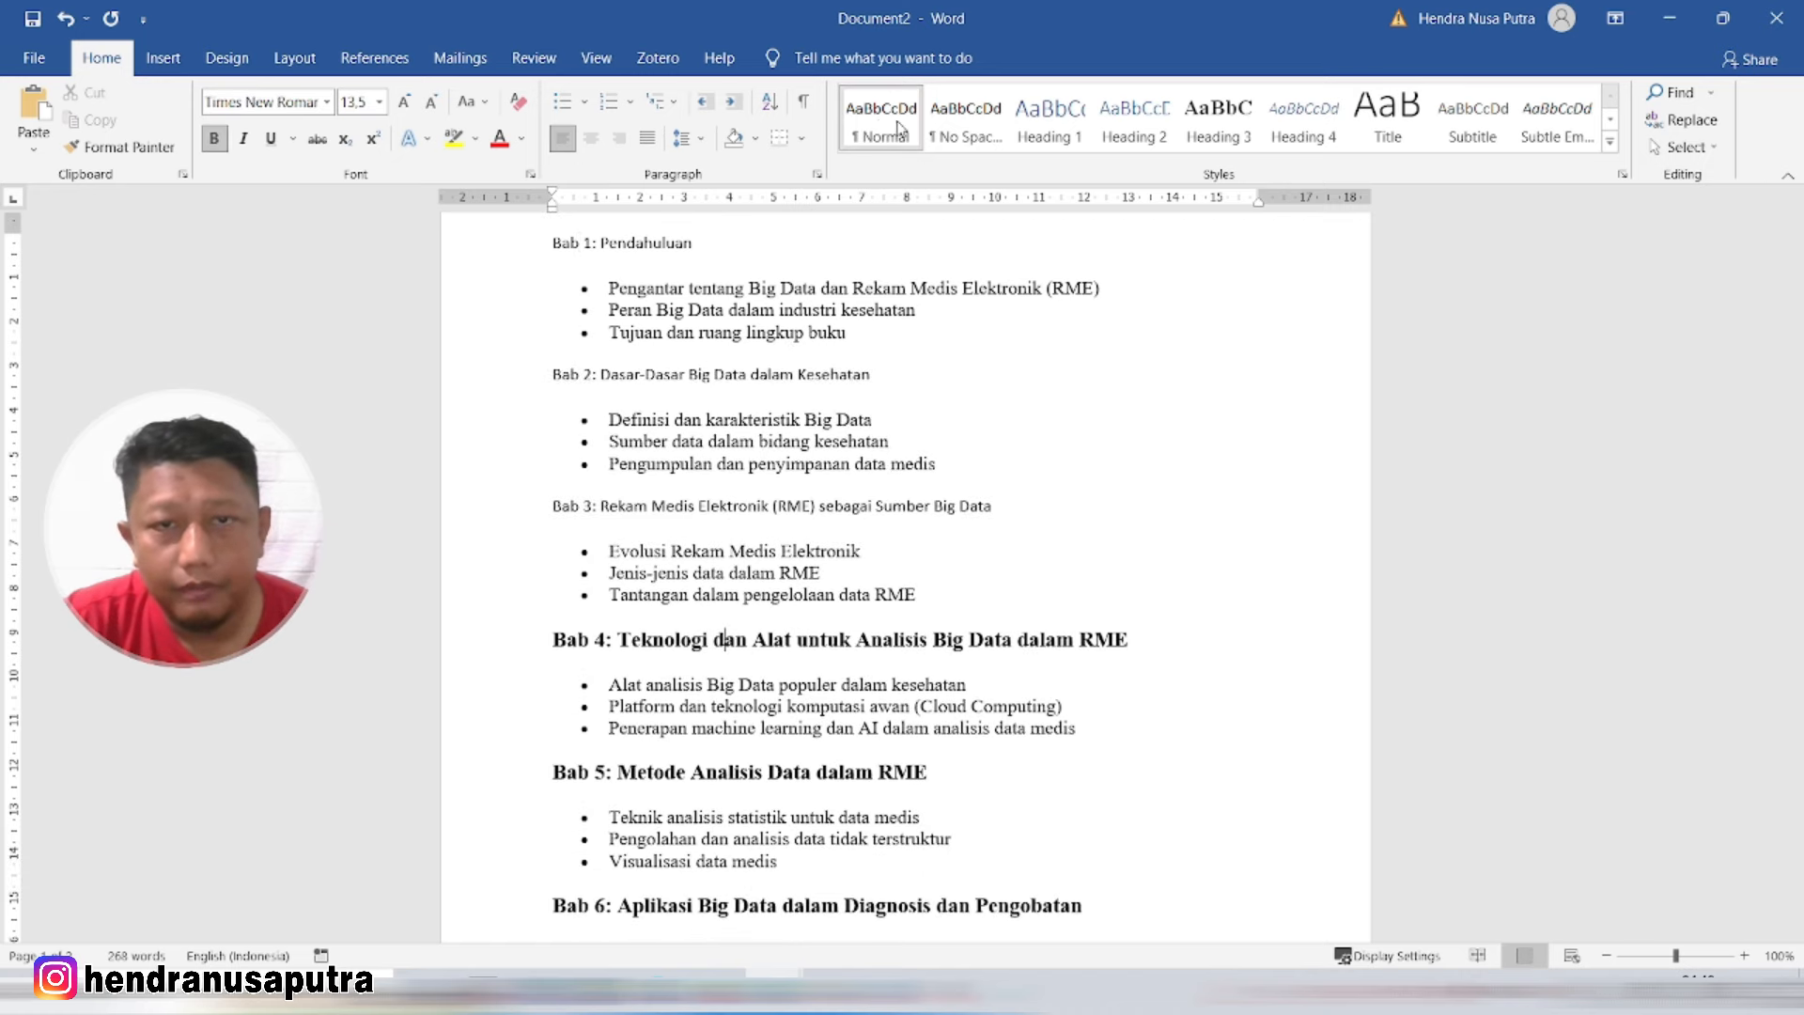
click(861, 128)
click(728, 776)
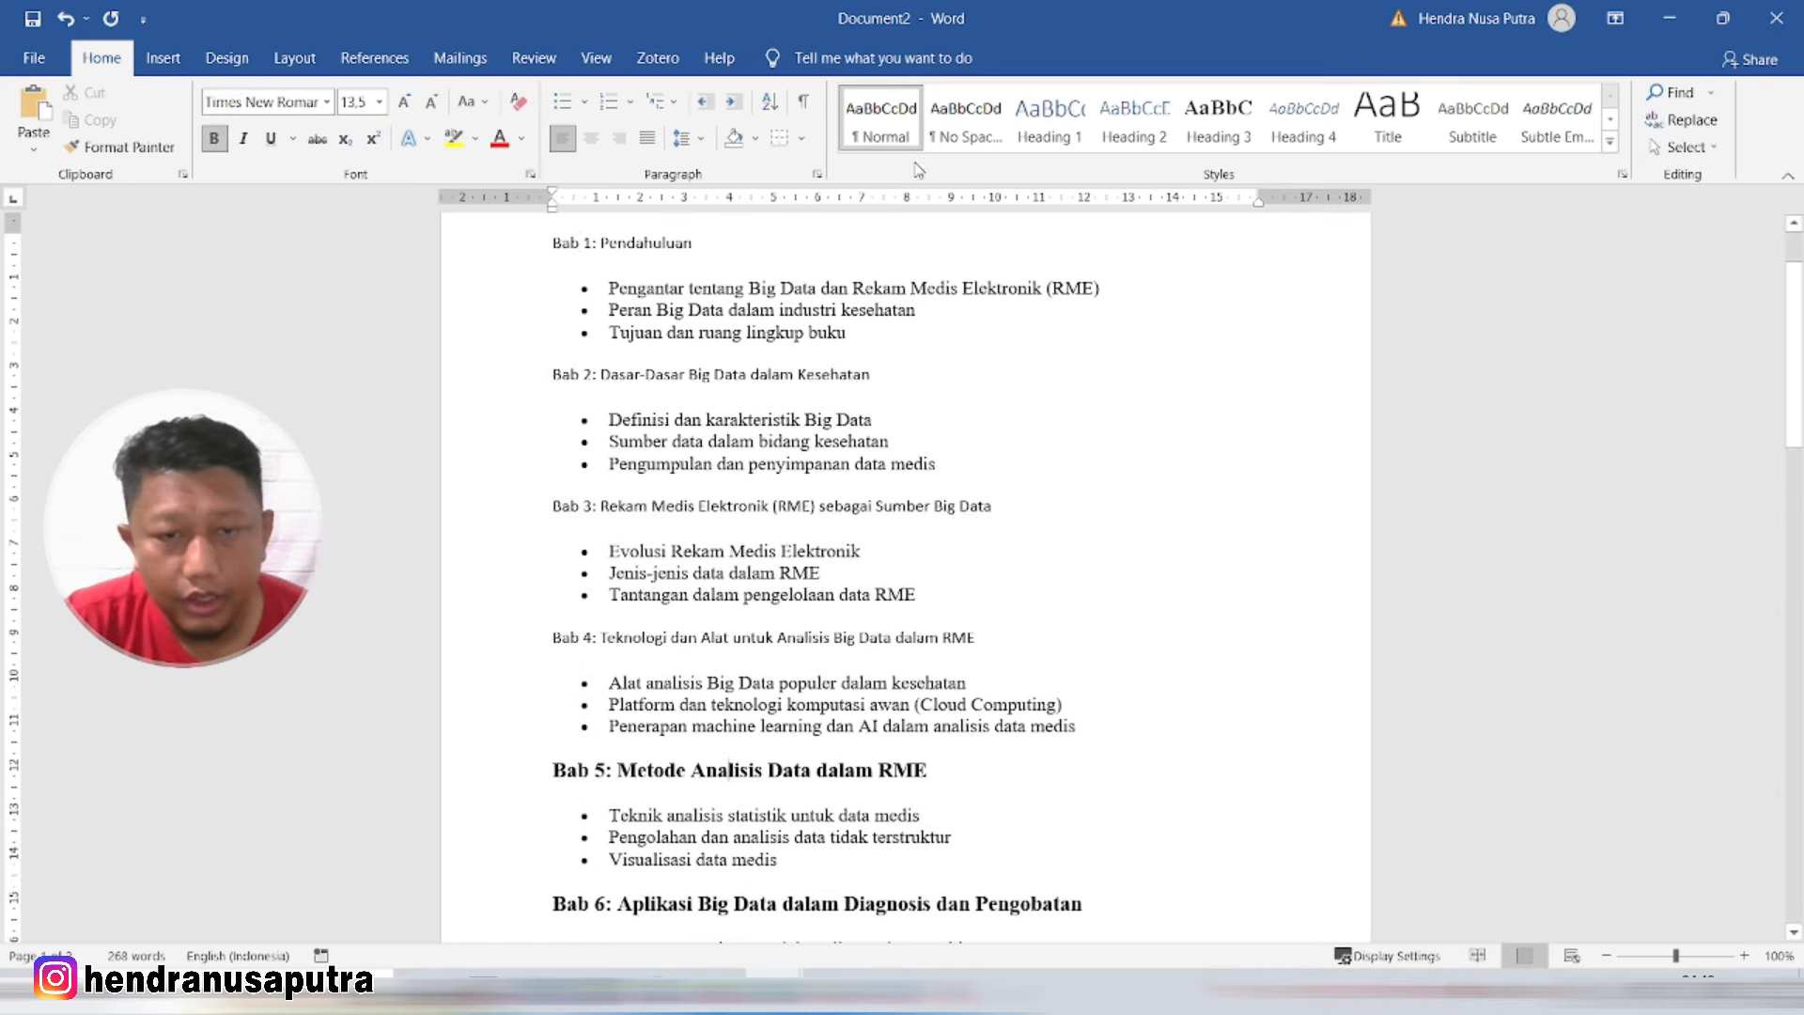
click(878, 122)
Step: Apply the Heading 1 style to the heading "Bab 1: Pendahuluan"
ctrl+scroll(610, 386, up, 3)
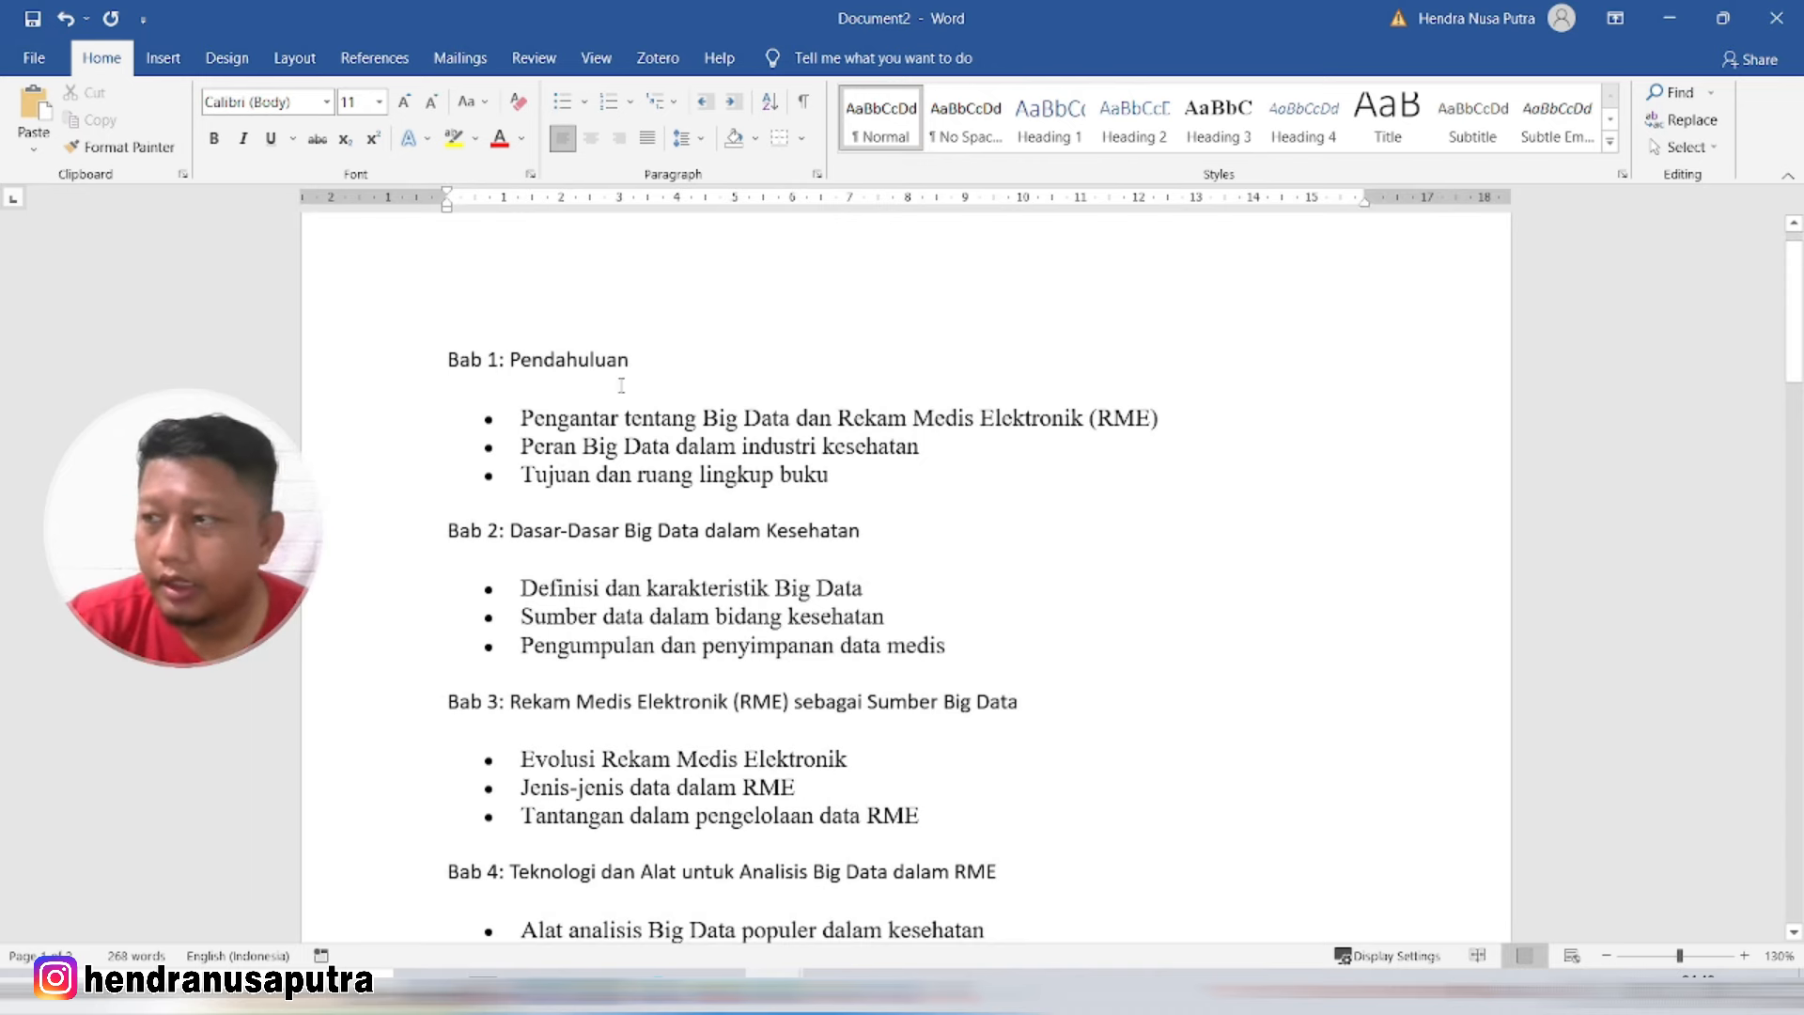
ctrl+scroll(621, 385, up, 2)
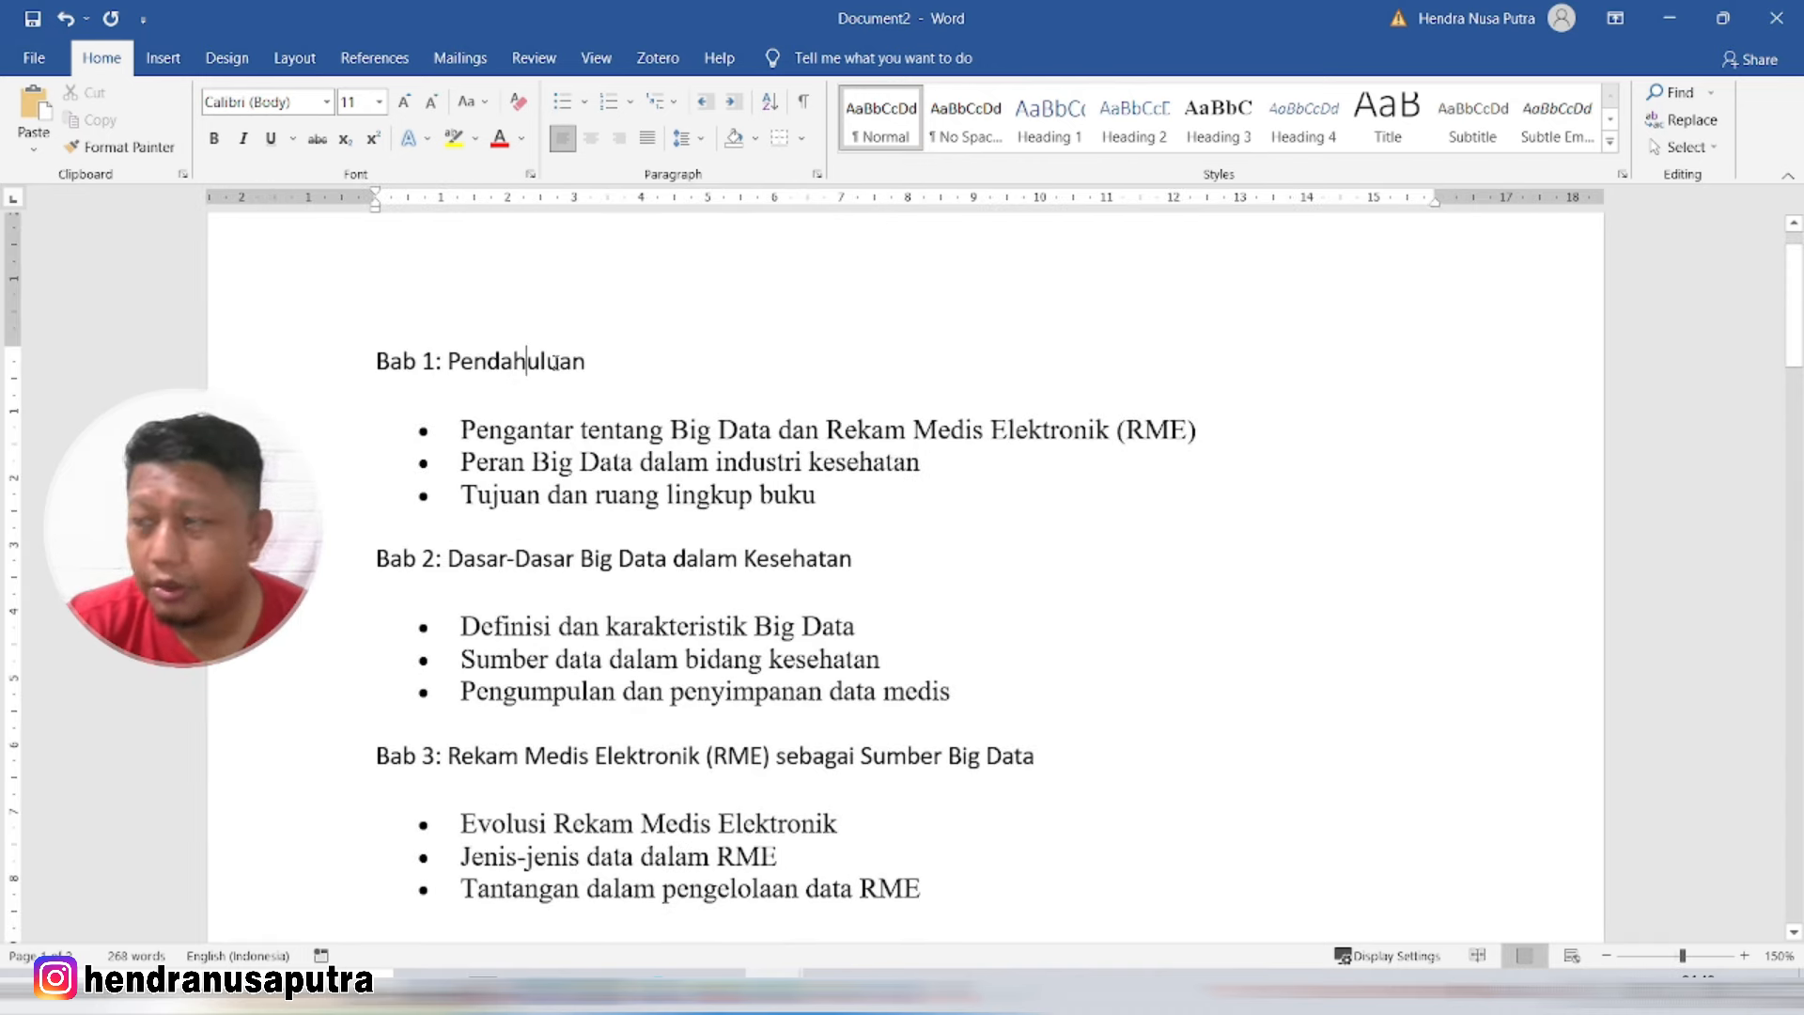
click(1048, 132)
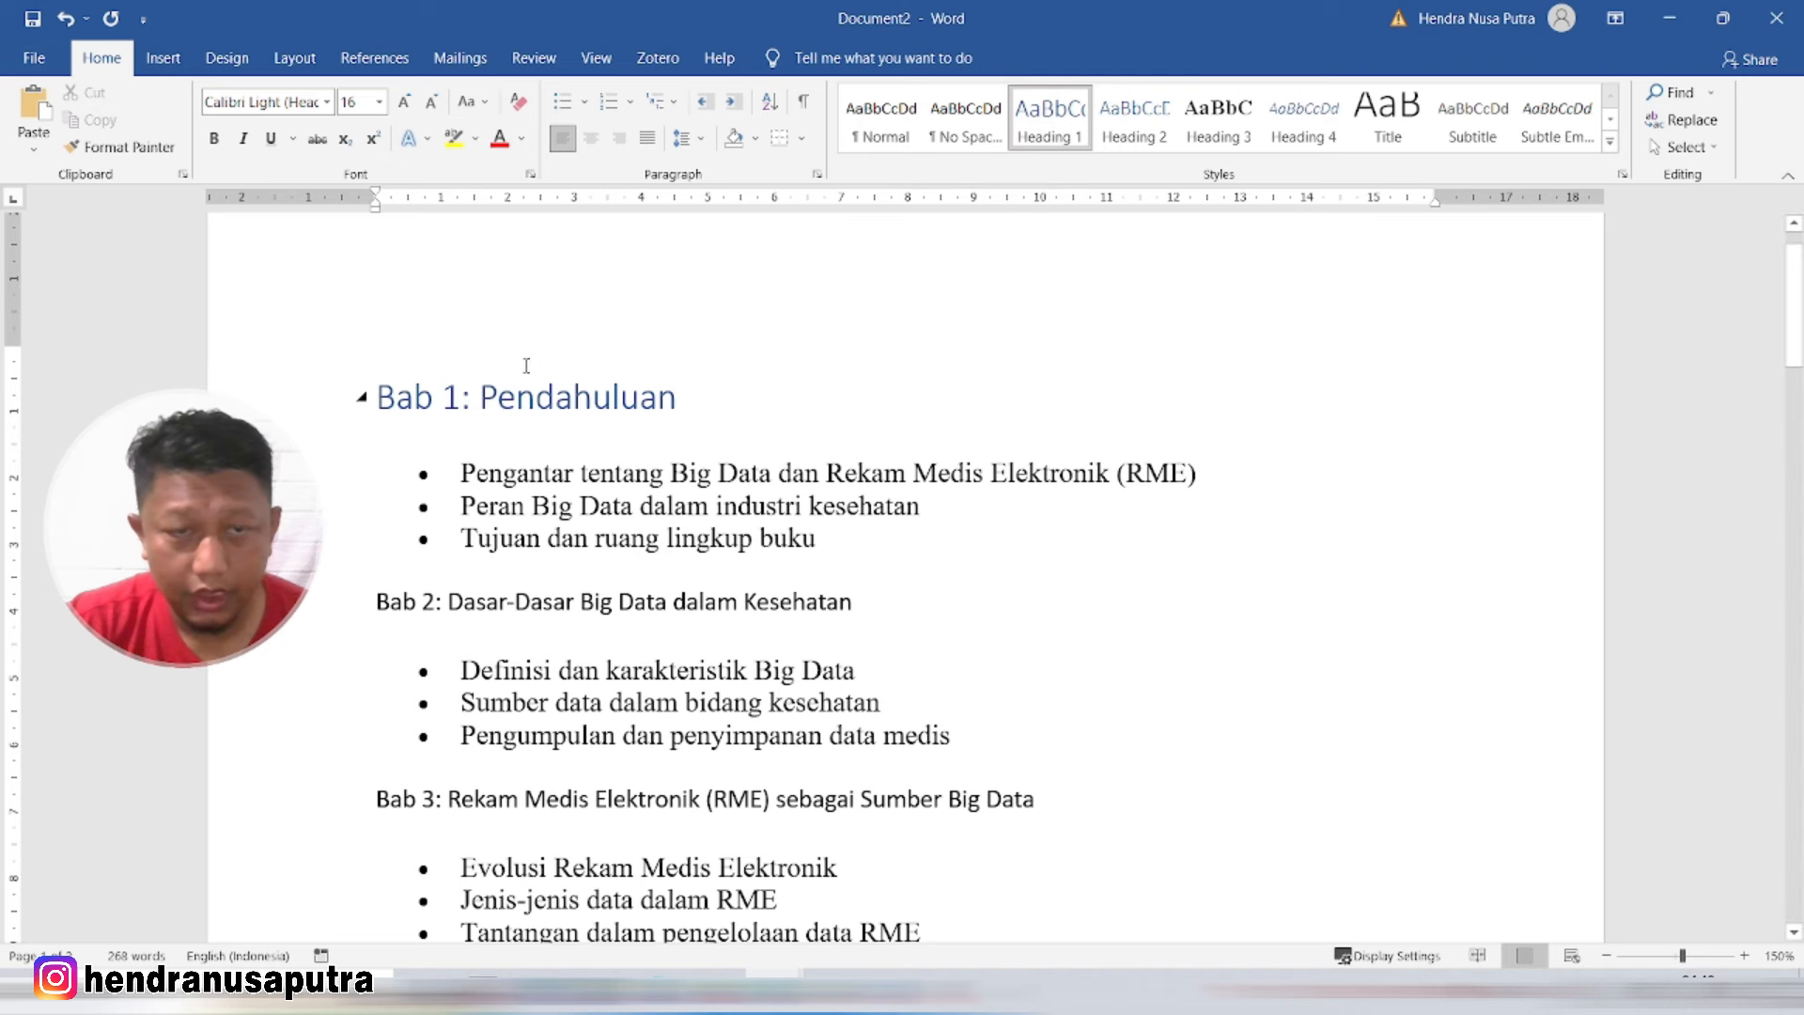
Step: Modify the Heading 1 style to use bold Times New Roman with the Automatic font colour
right_click(1059, 115)
click(1136, 152)
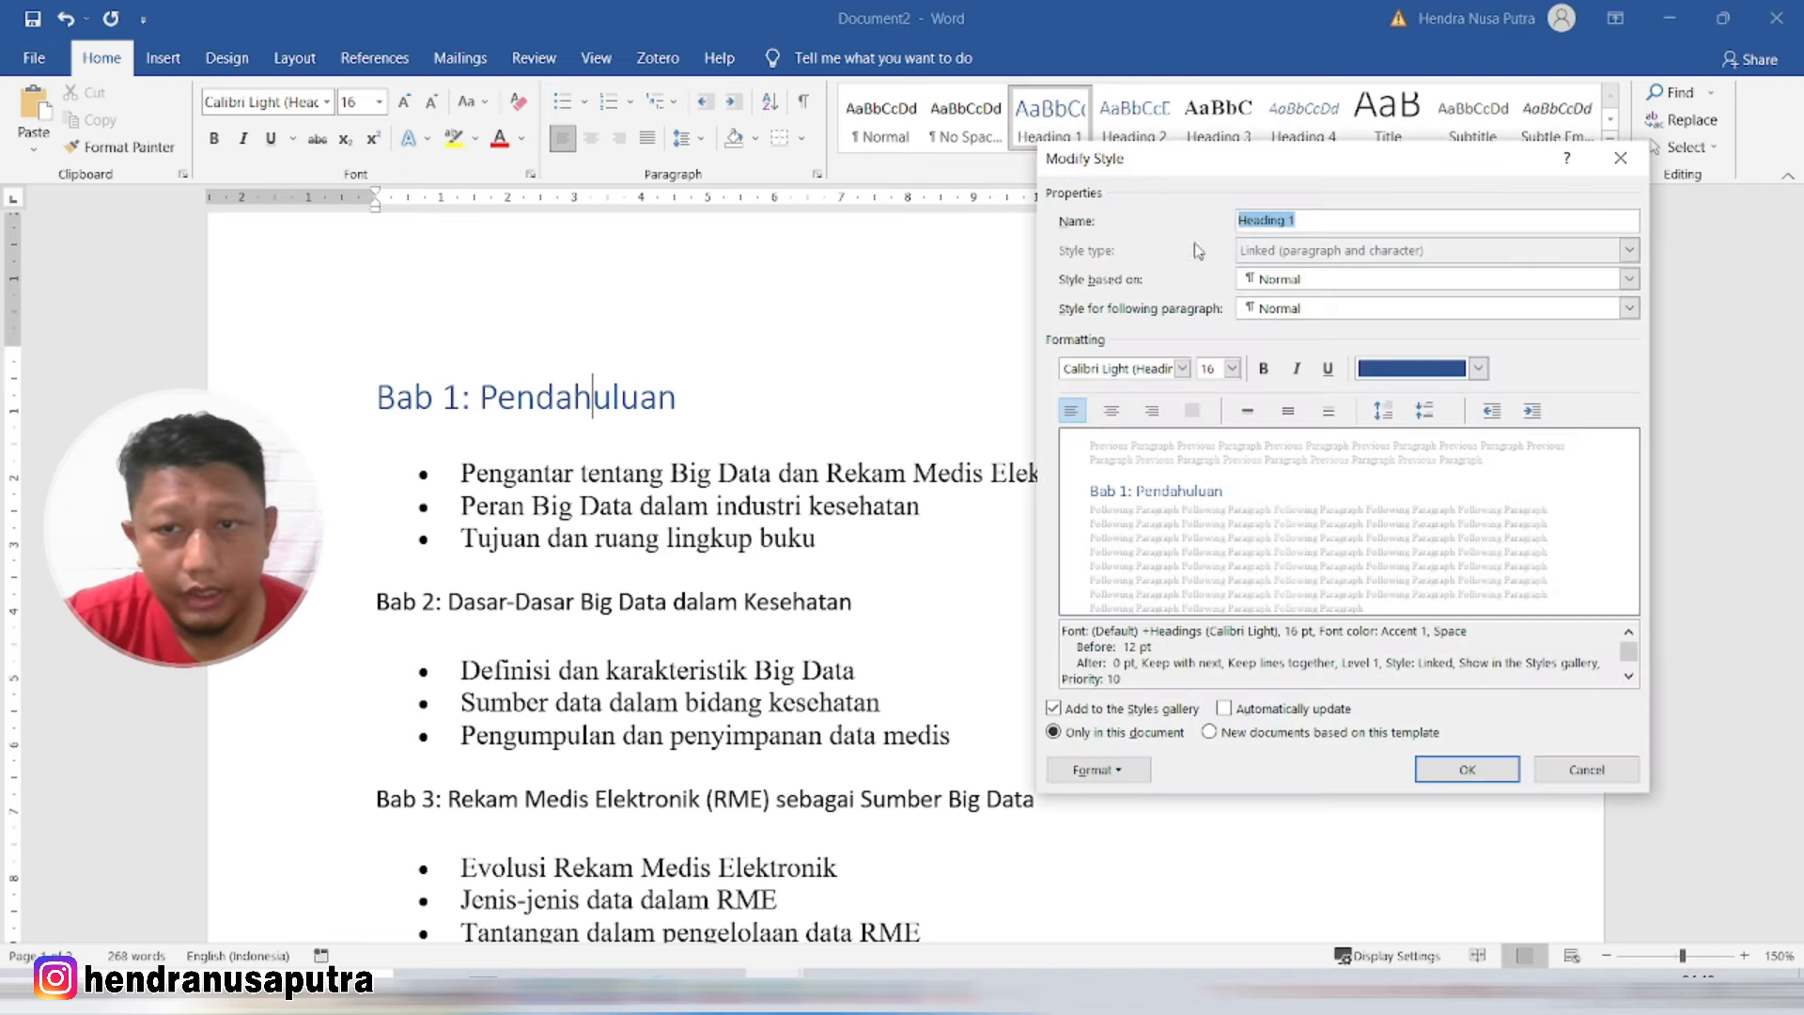
click(1477, 368)
click(1420, 396)
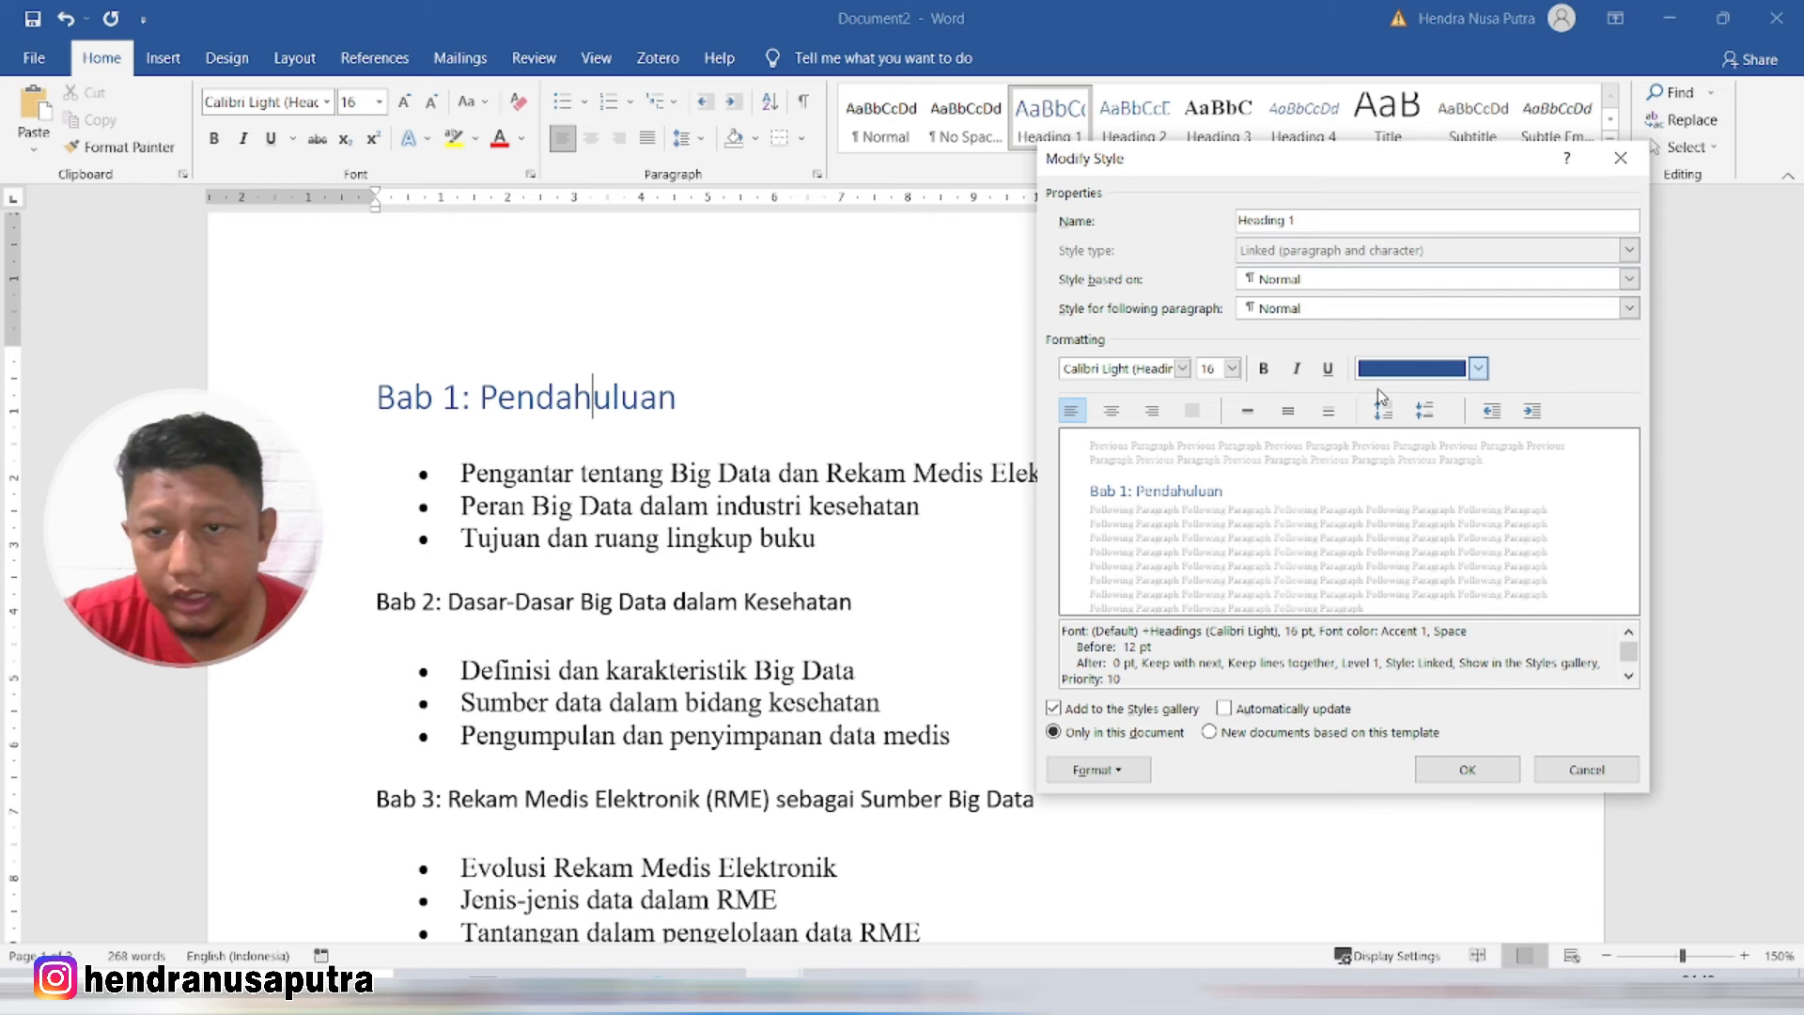
click(1144, 369)
text(Times New Roman)
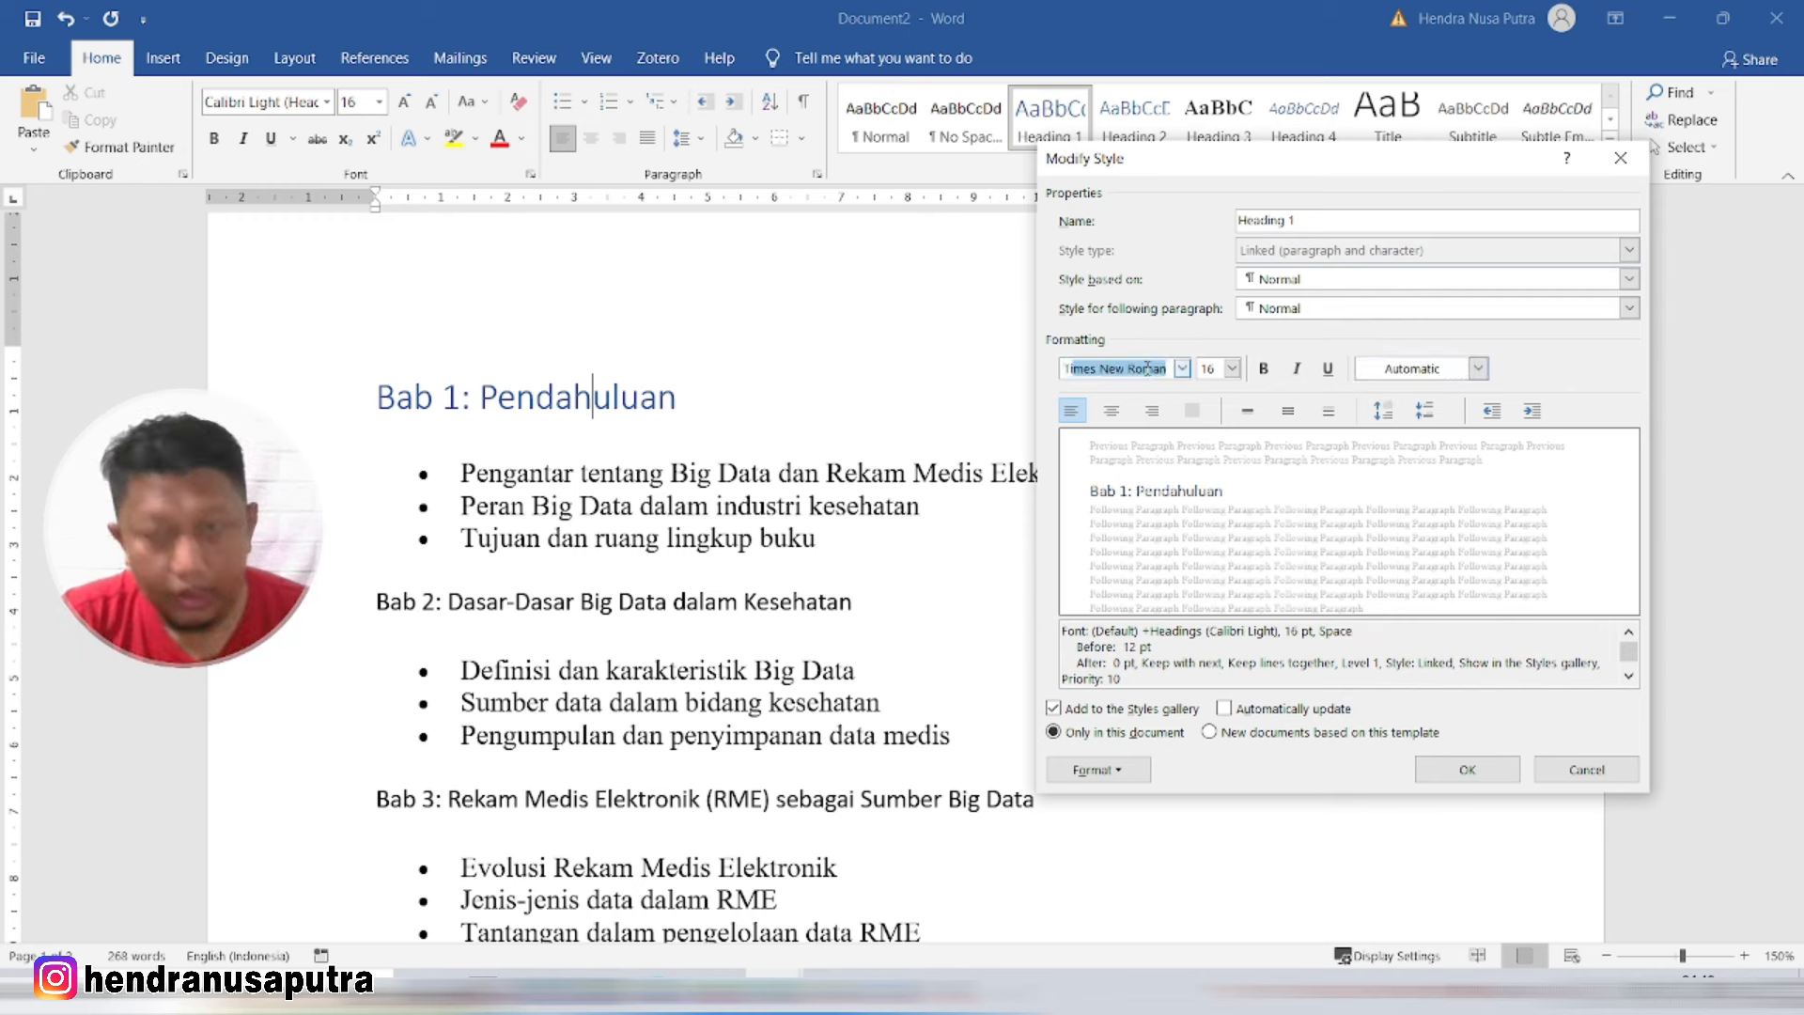
click(1231, 368)
click(1265, 369)
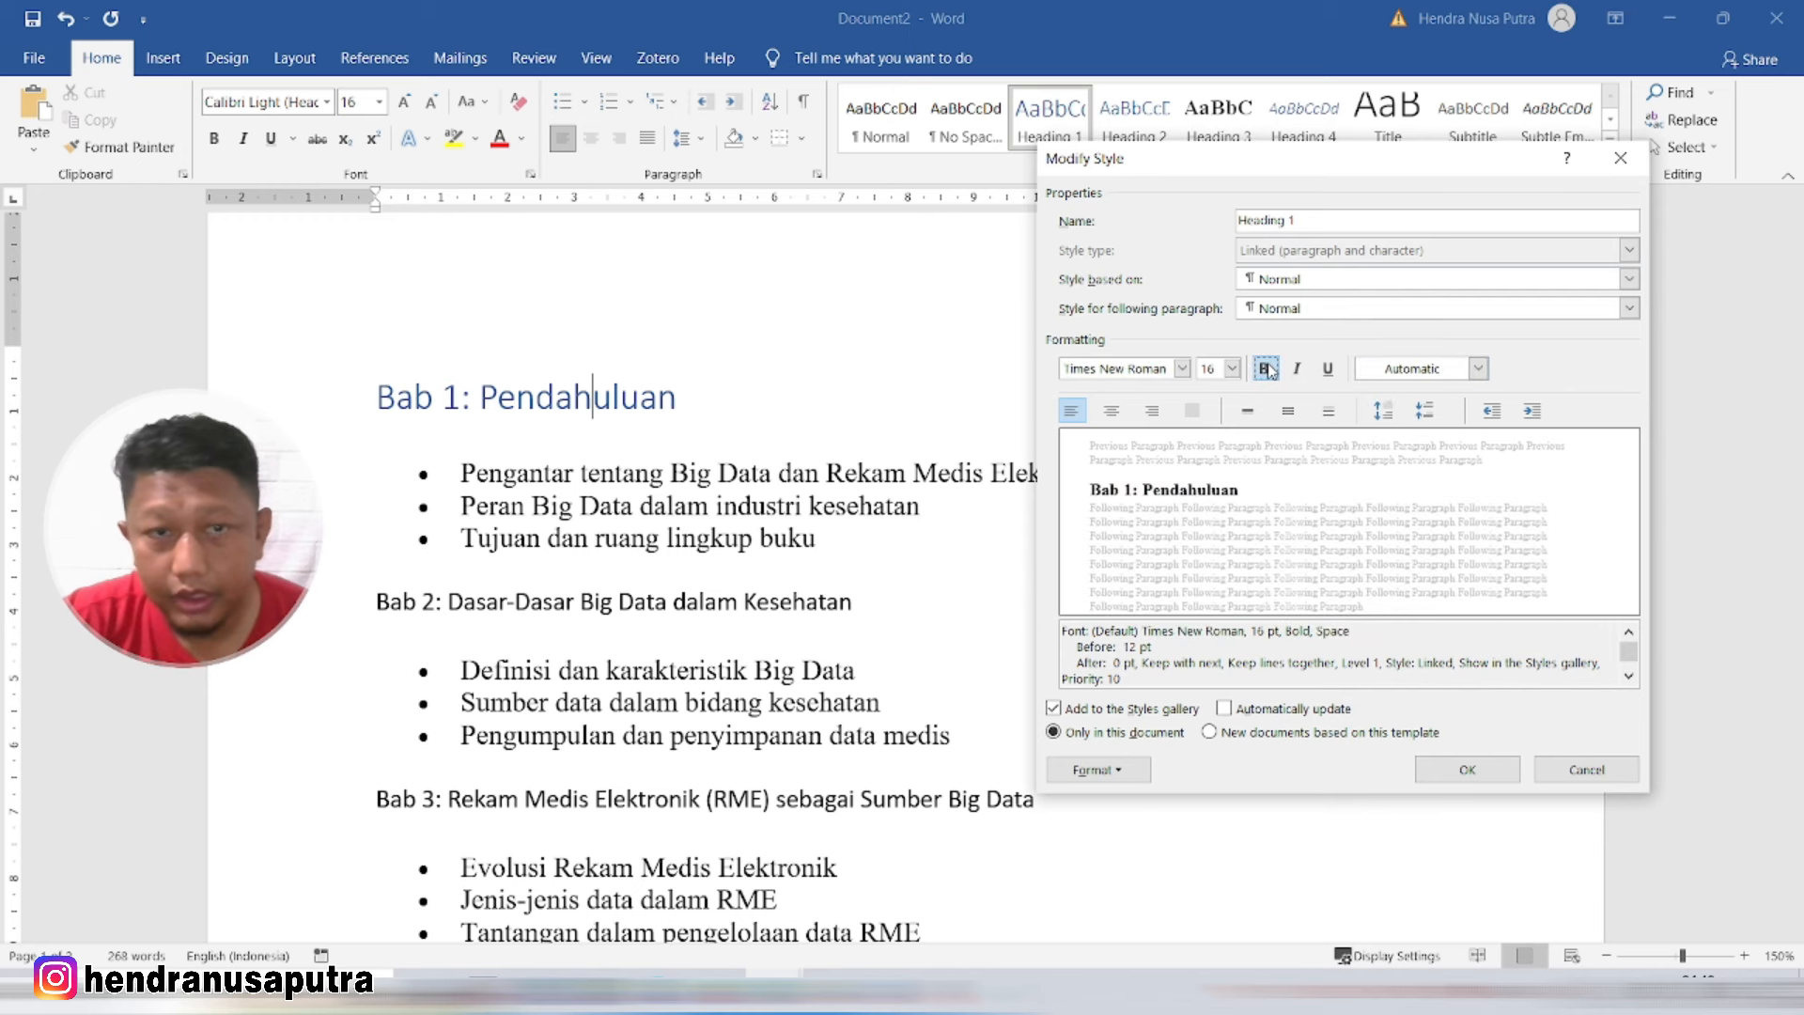
click(1446, 772)
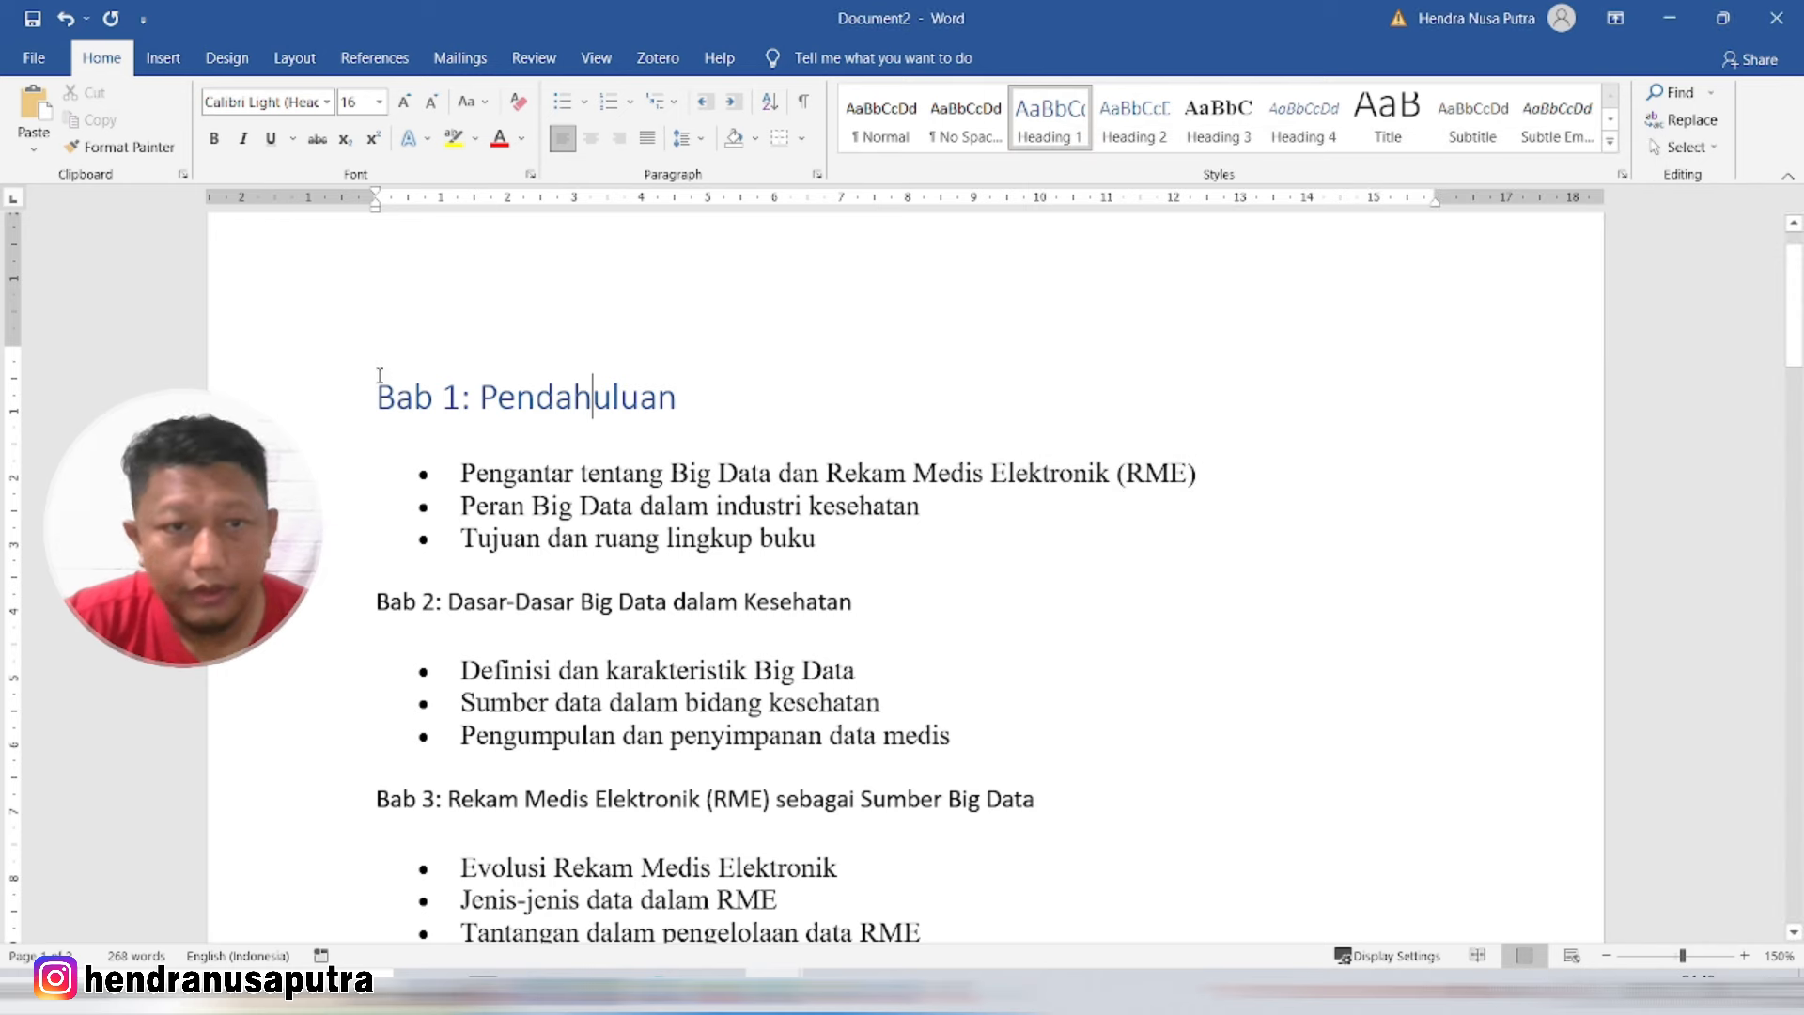
Step: Apply the Heading 1 style to the chapter headings Bab 2 through Bab 6 in the outline
click(806, 599)
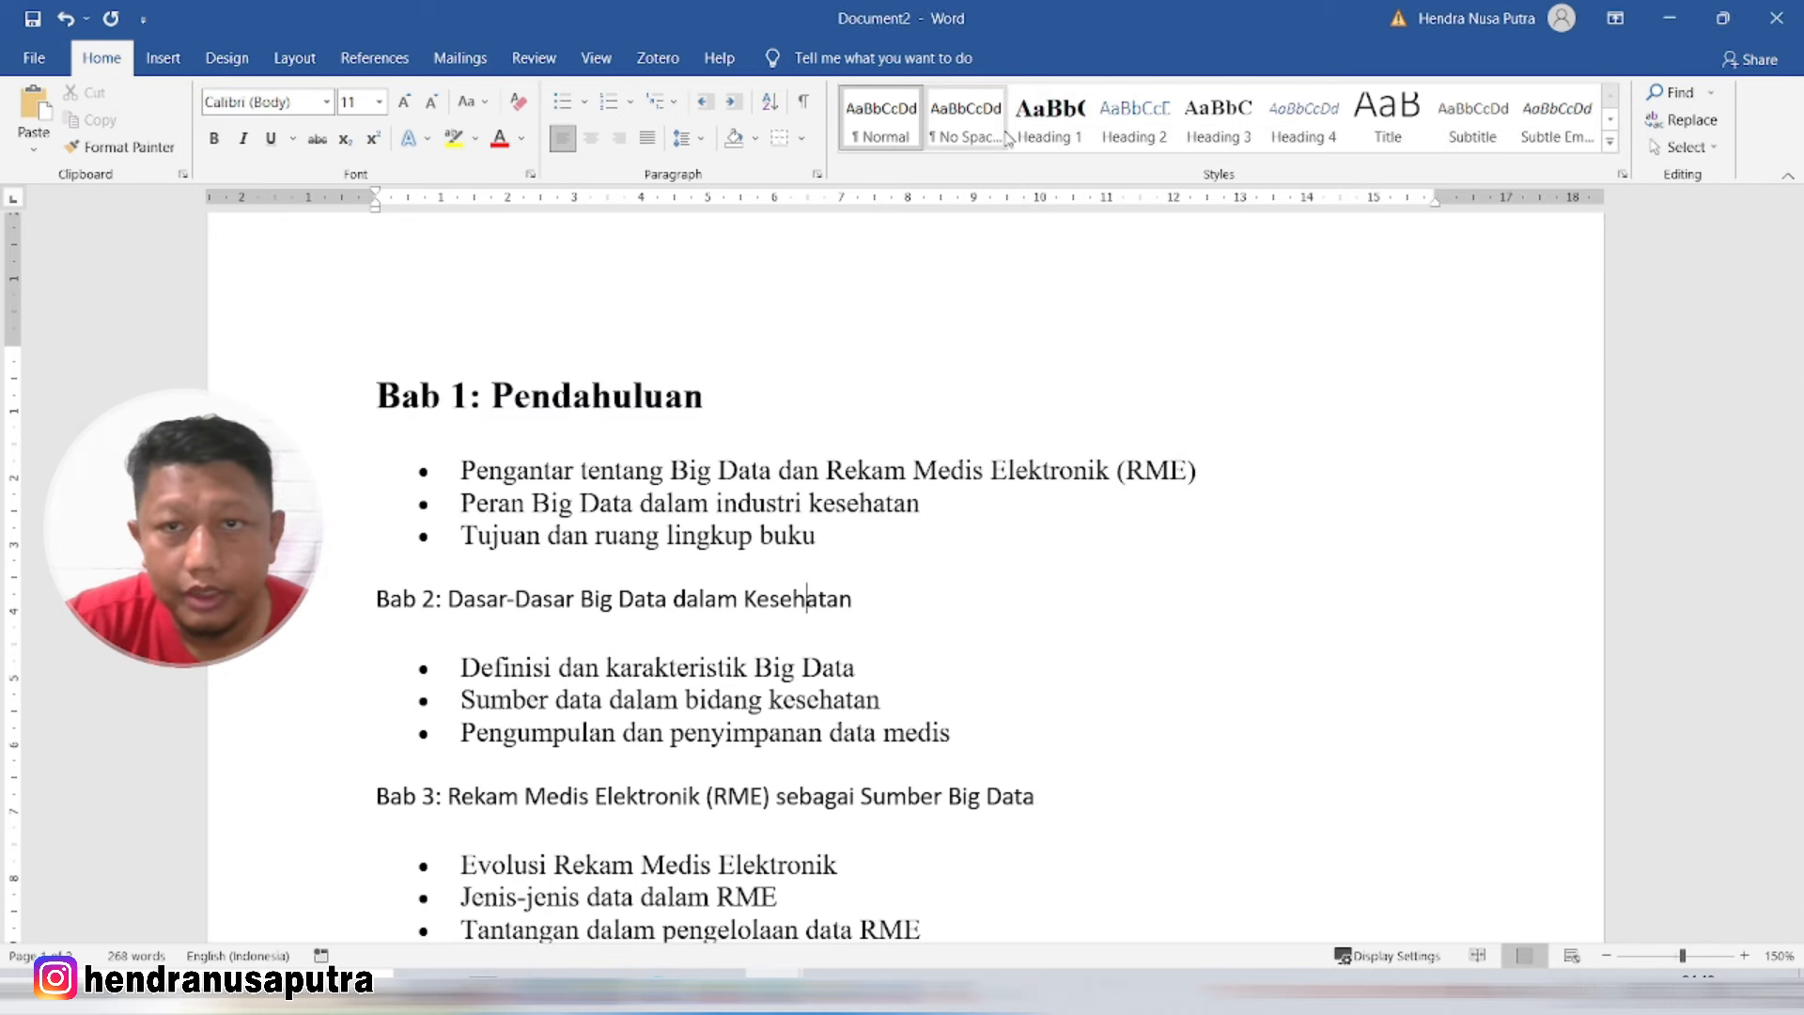
click(1049, 118)
click(756, 814)
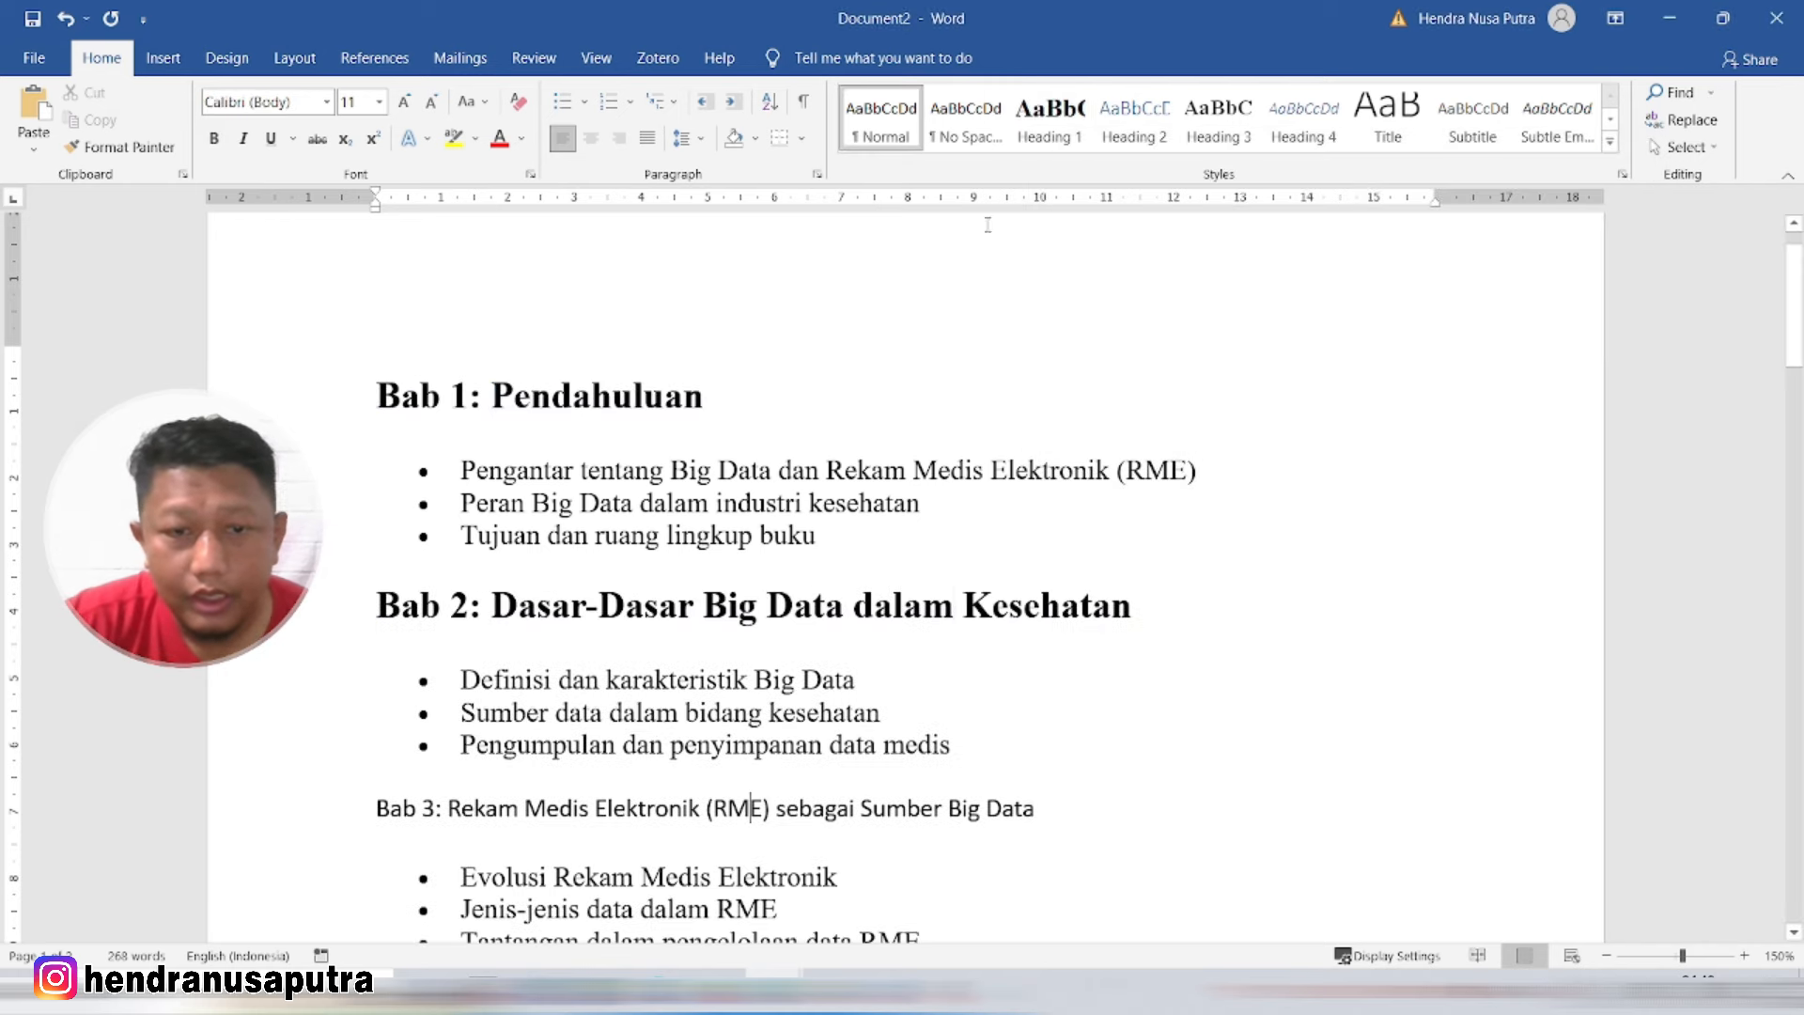
click(1049, 118)
scroll(833, 477, down, 5)
click(798, 527)
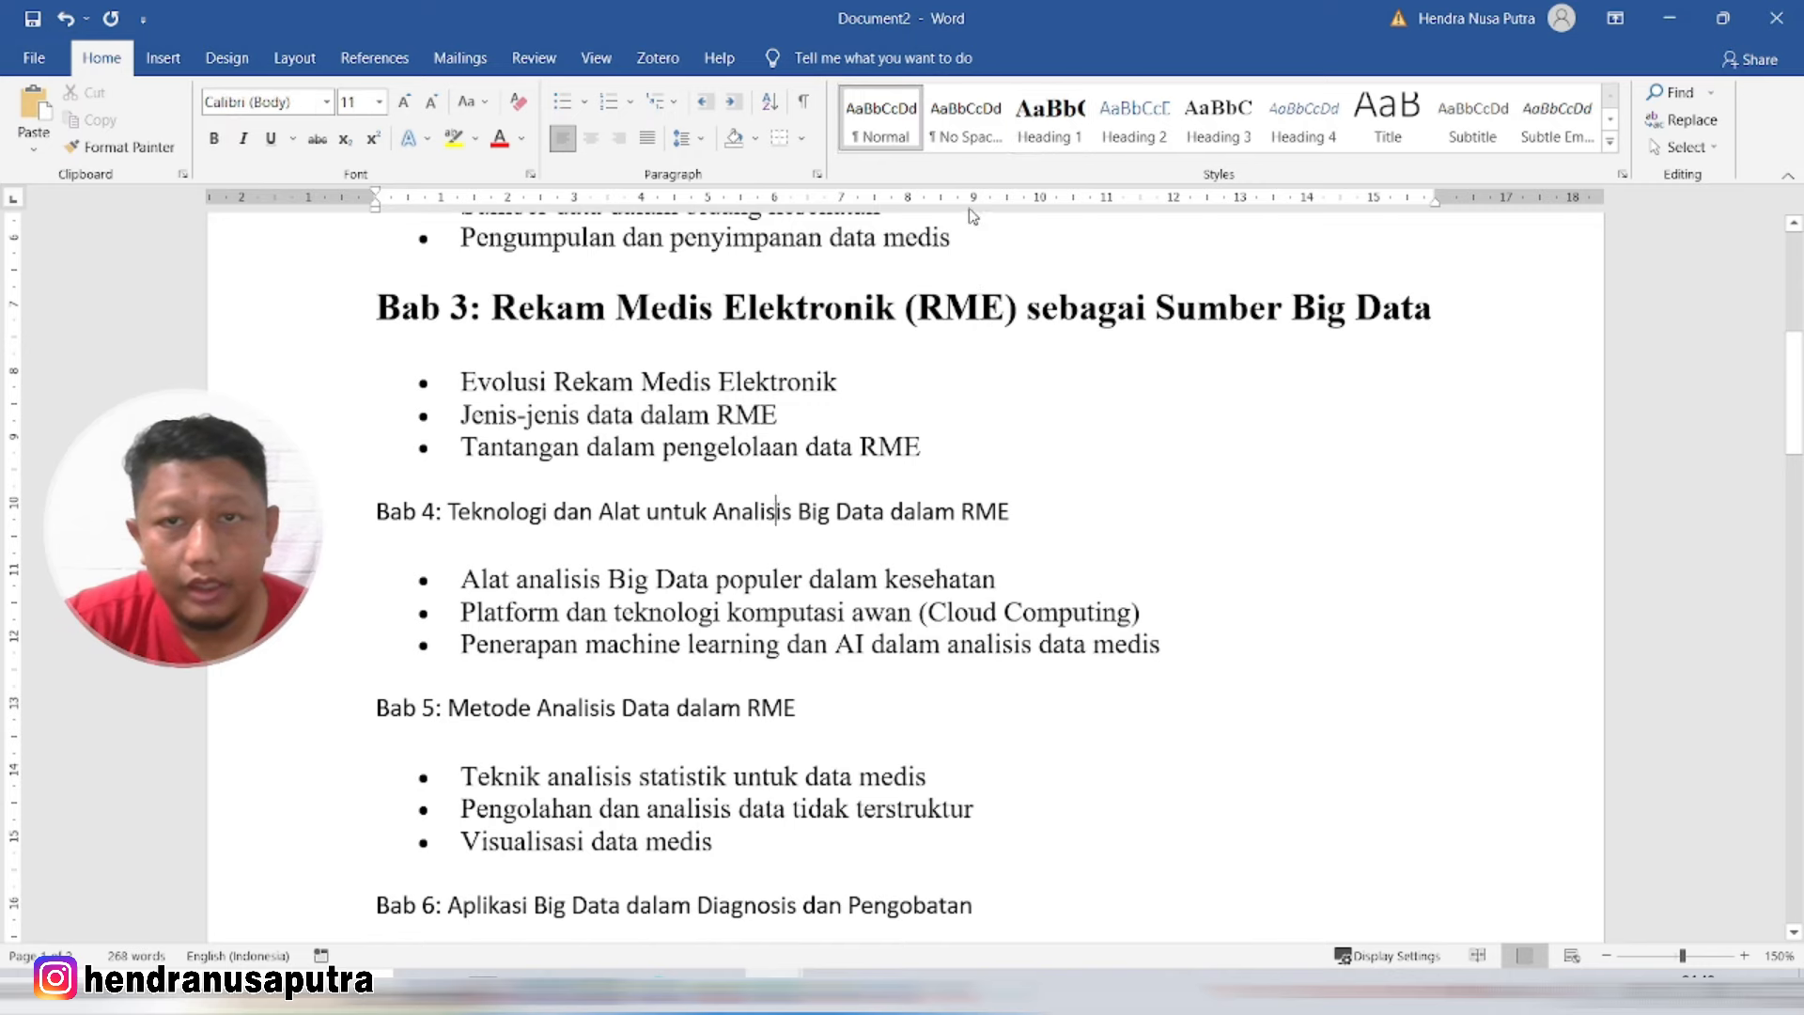
click(1050, 118)
click(1034, 127)
scroll(764, 592, down, 3)
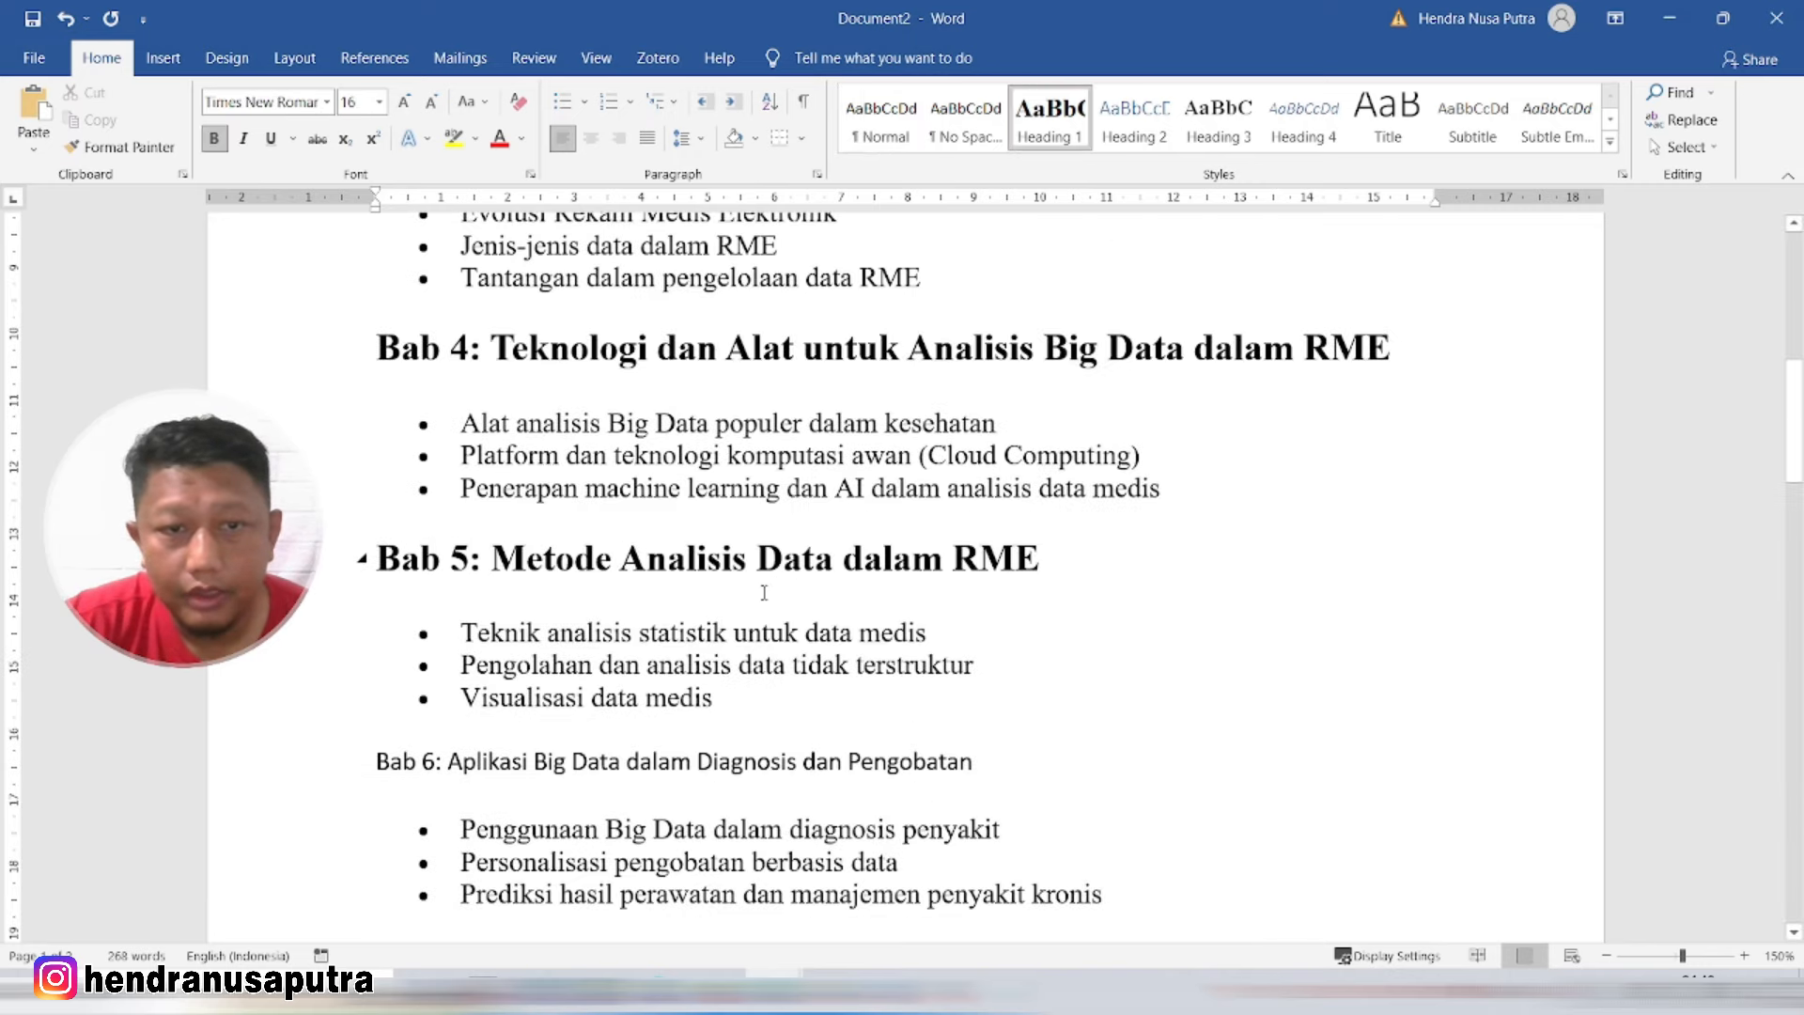
click(752, 752)
click(1049, 117)
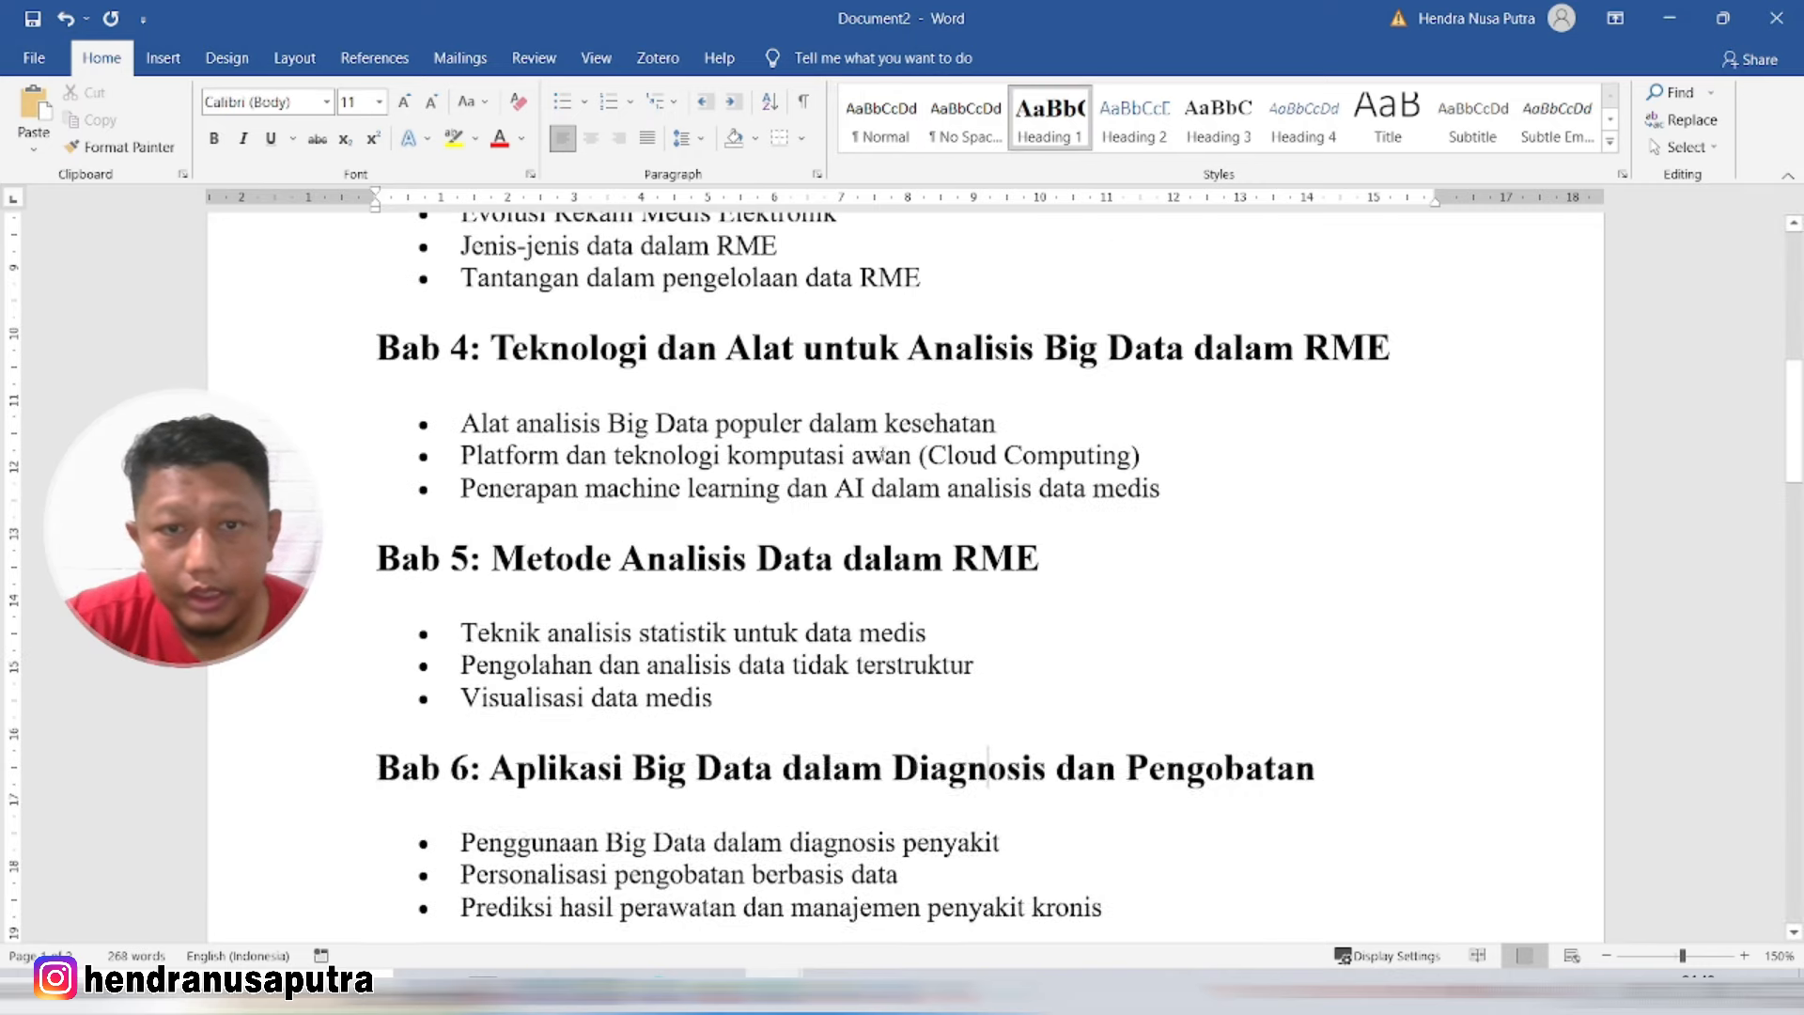
Step: Apply the Heading 1 style to the remaining chapter headings, Bab 7 through Bab 10
scroll(759, 624, down, 4)
click(749, 713)
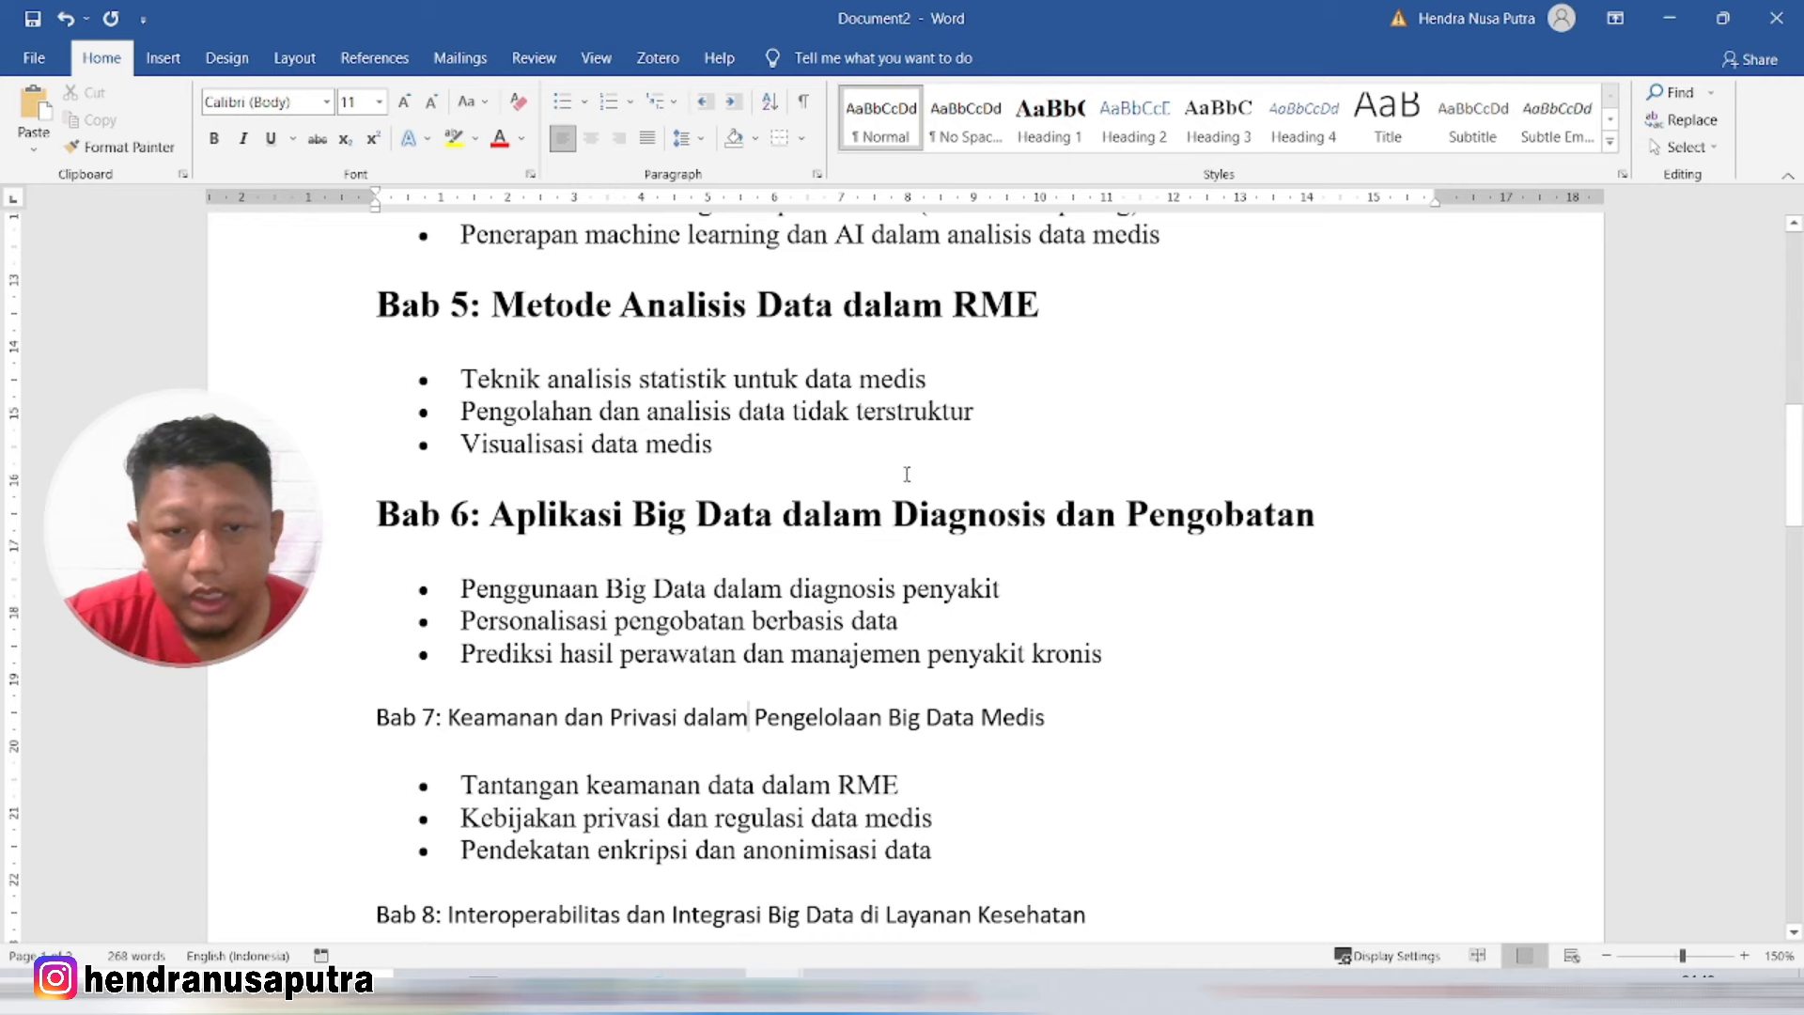
click(1041, 130)
scroll(1010, 281, down, 3)
click(819, 672)
click(1050, 122)
scroll(818, 423, down, 10)
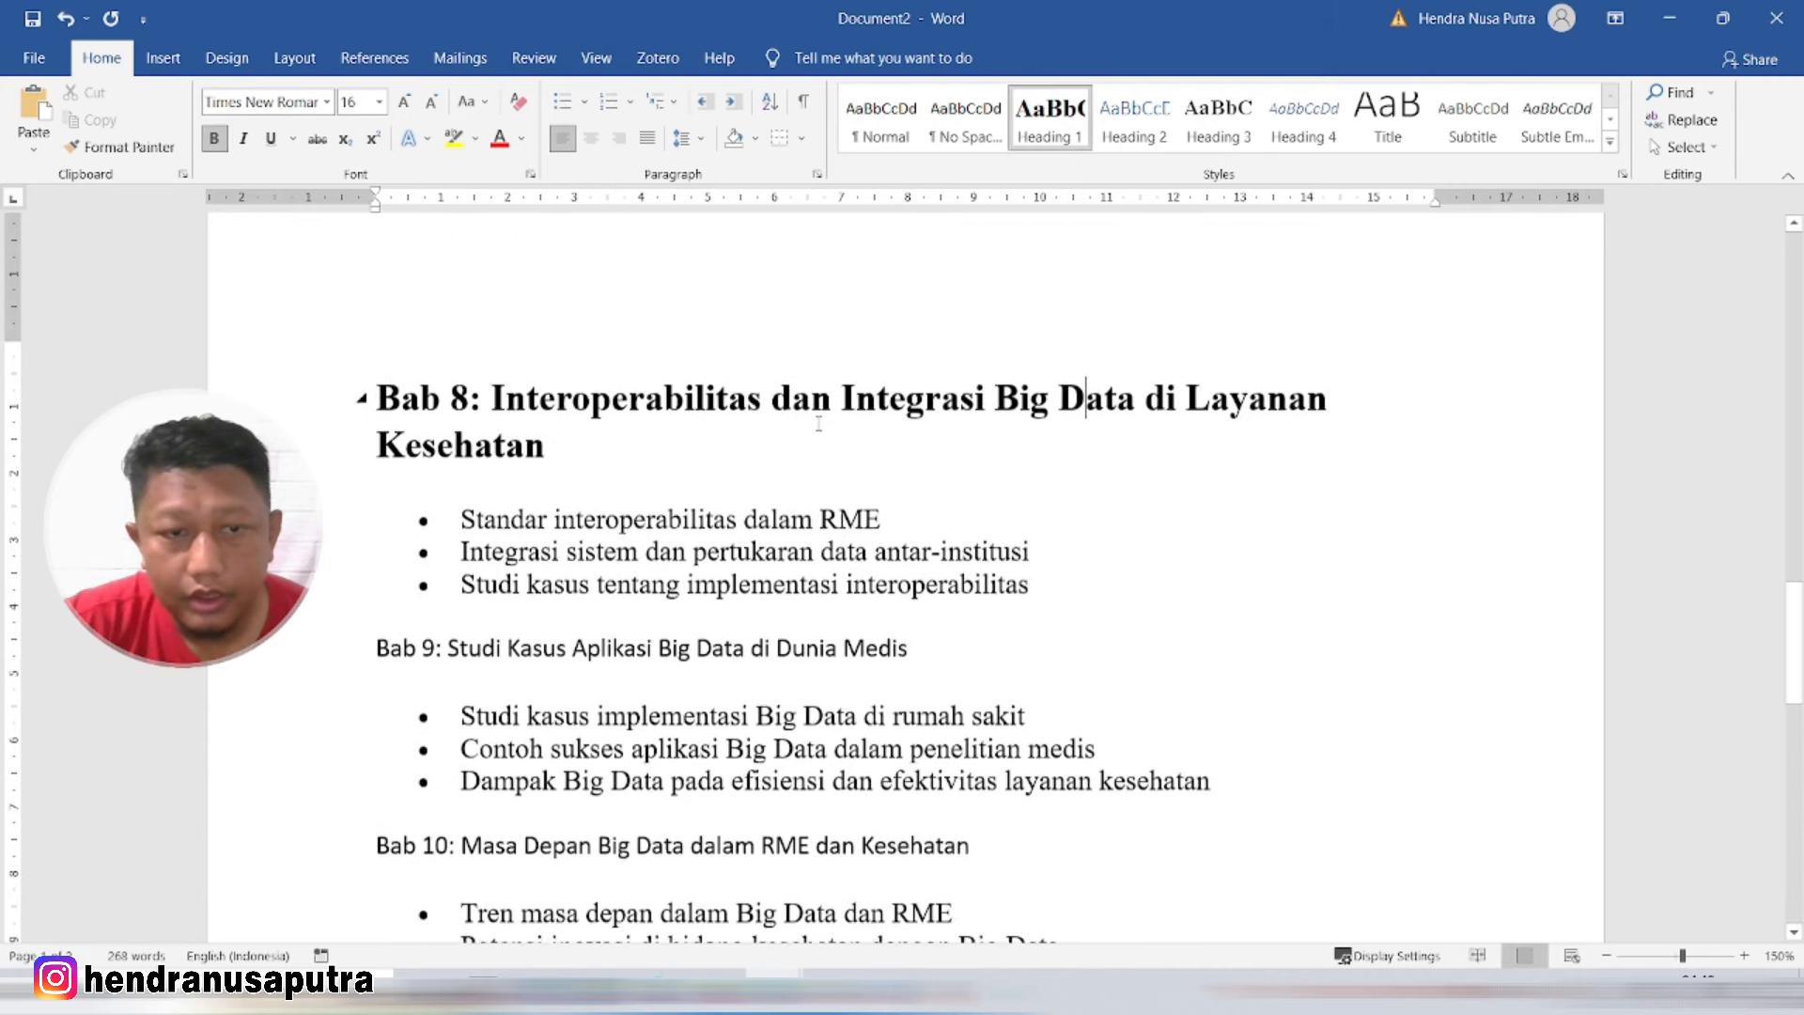
scroll(818, 423, down, 1)
click(759, 616)
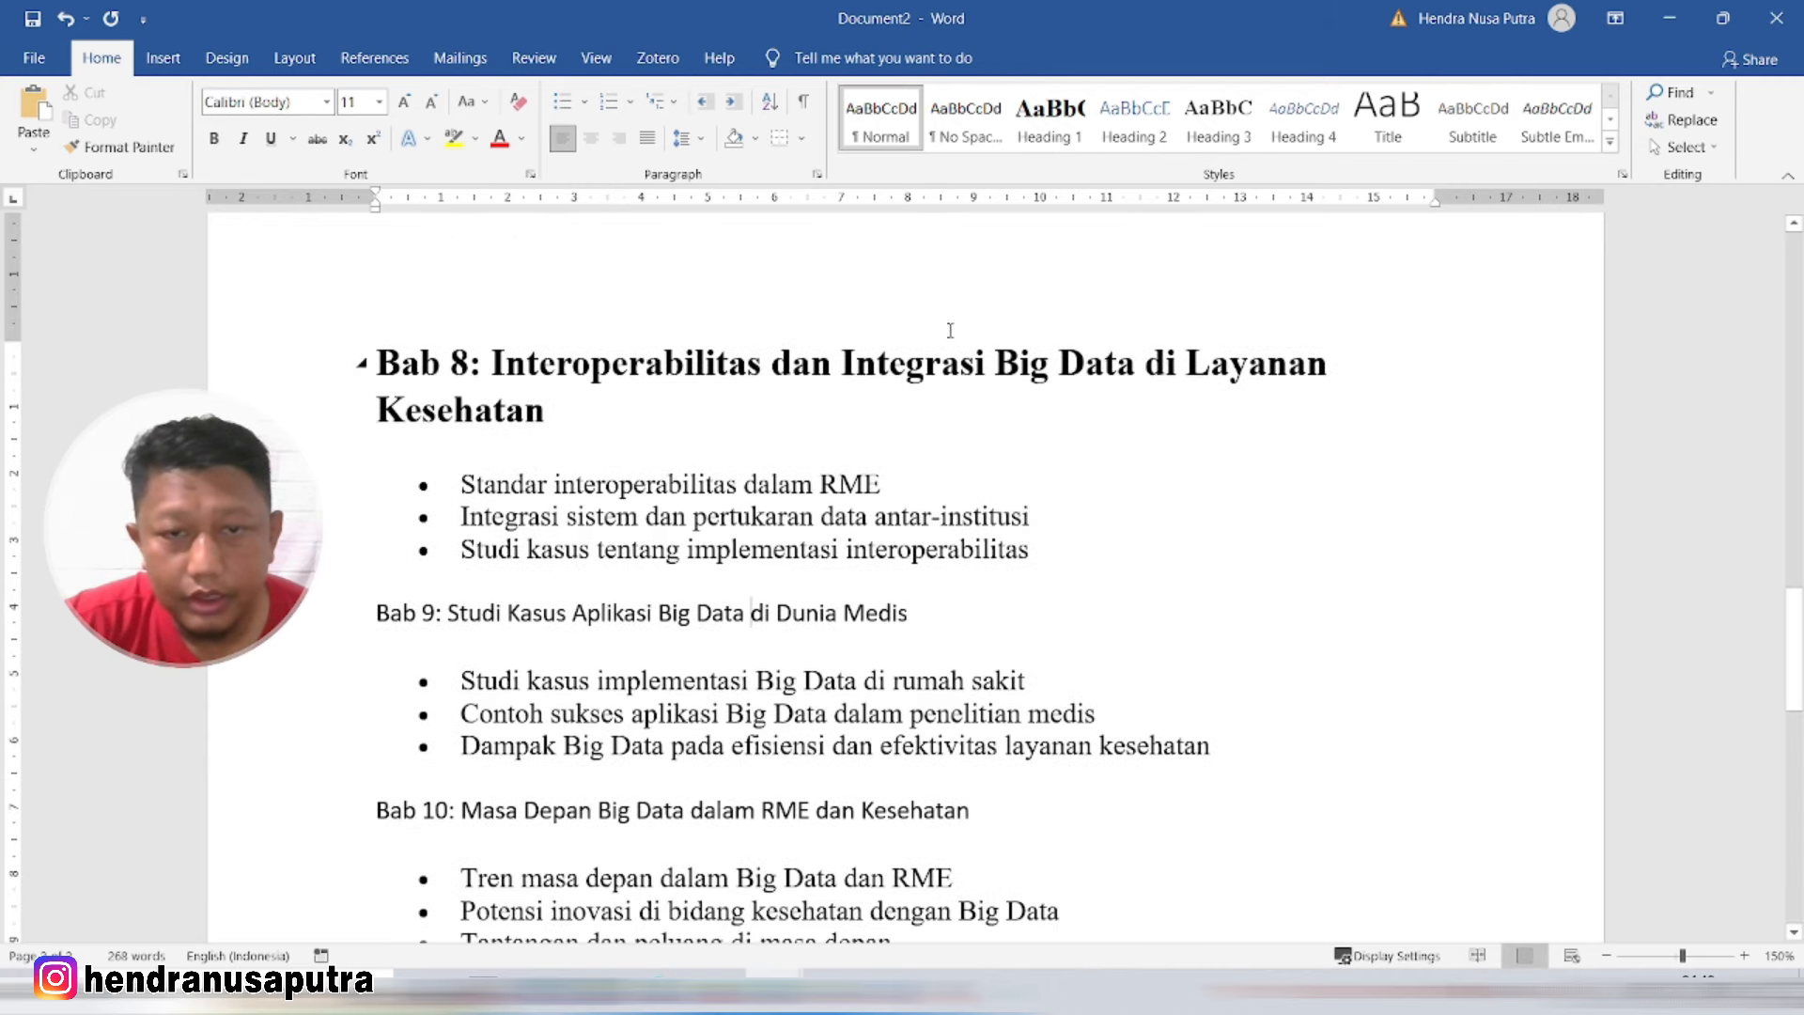
click(1052, 130)
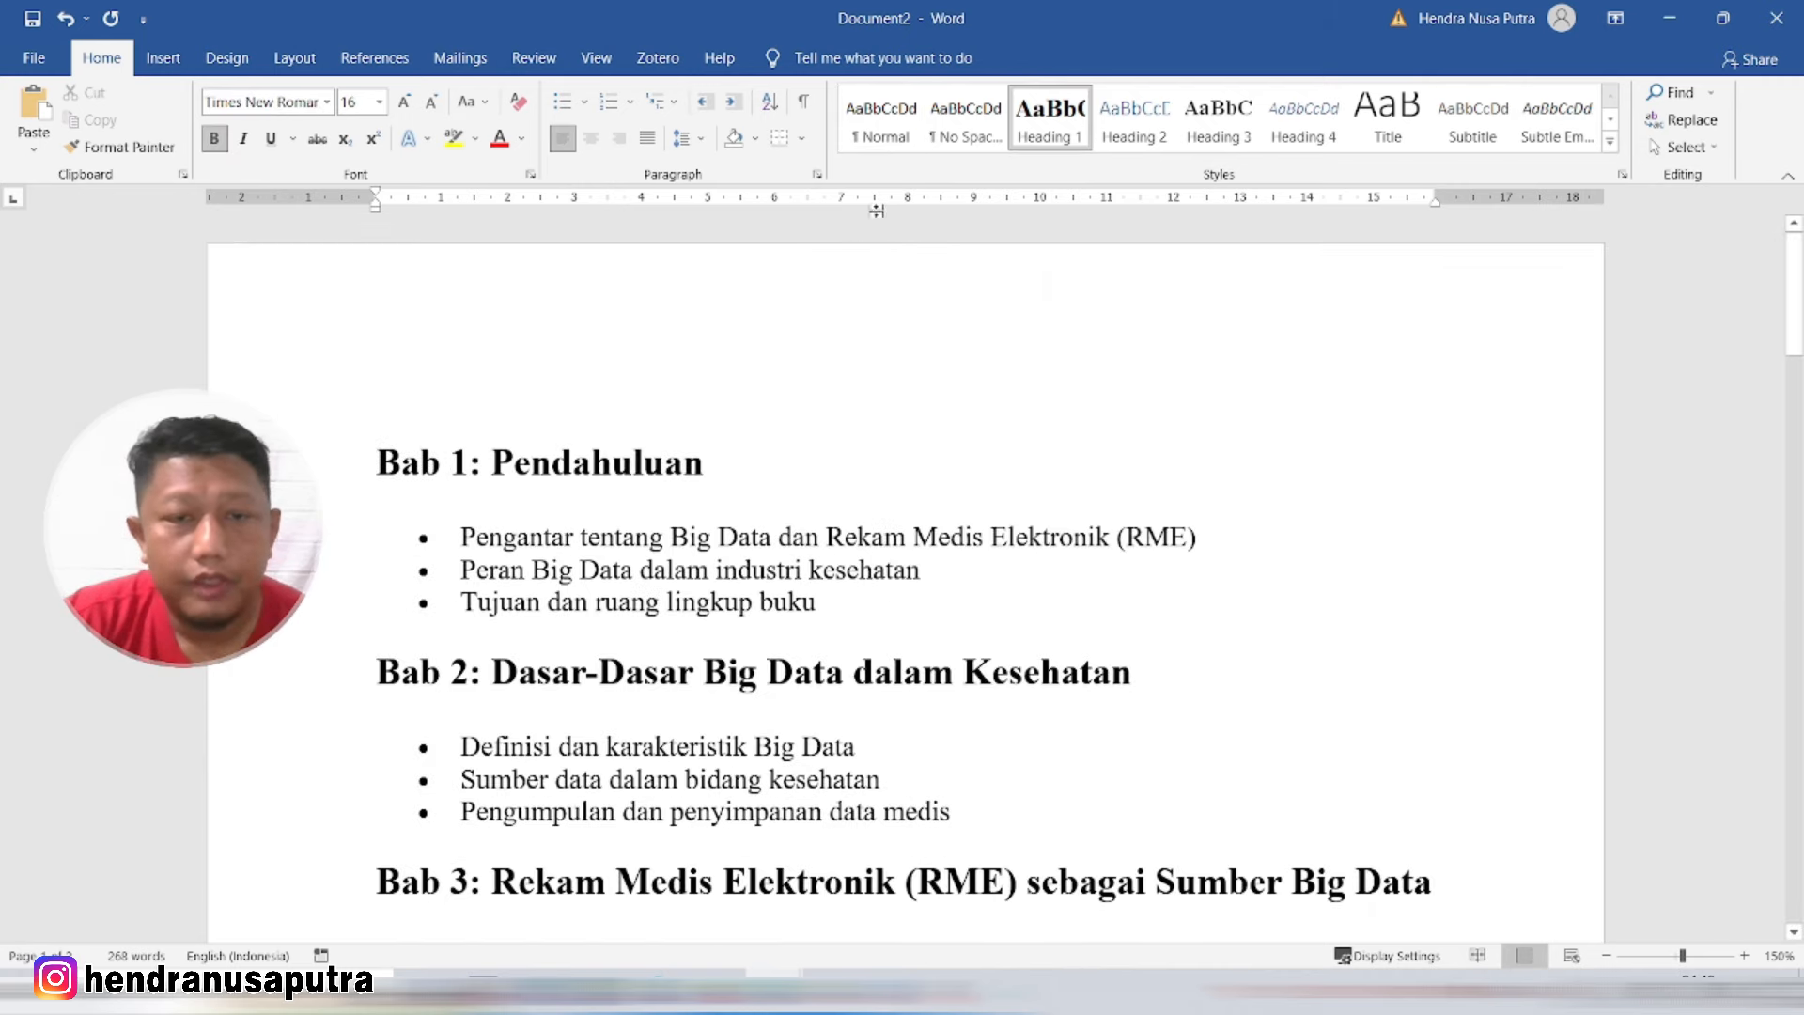
Step: Show the Navigation pane and use its headings to jump to Bab 1, Bab 2 and Bab 3
click(596, 60)
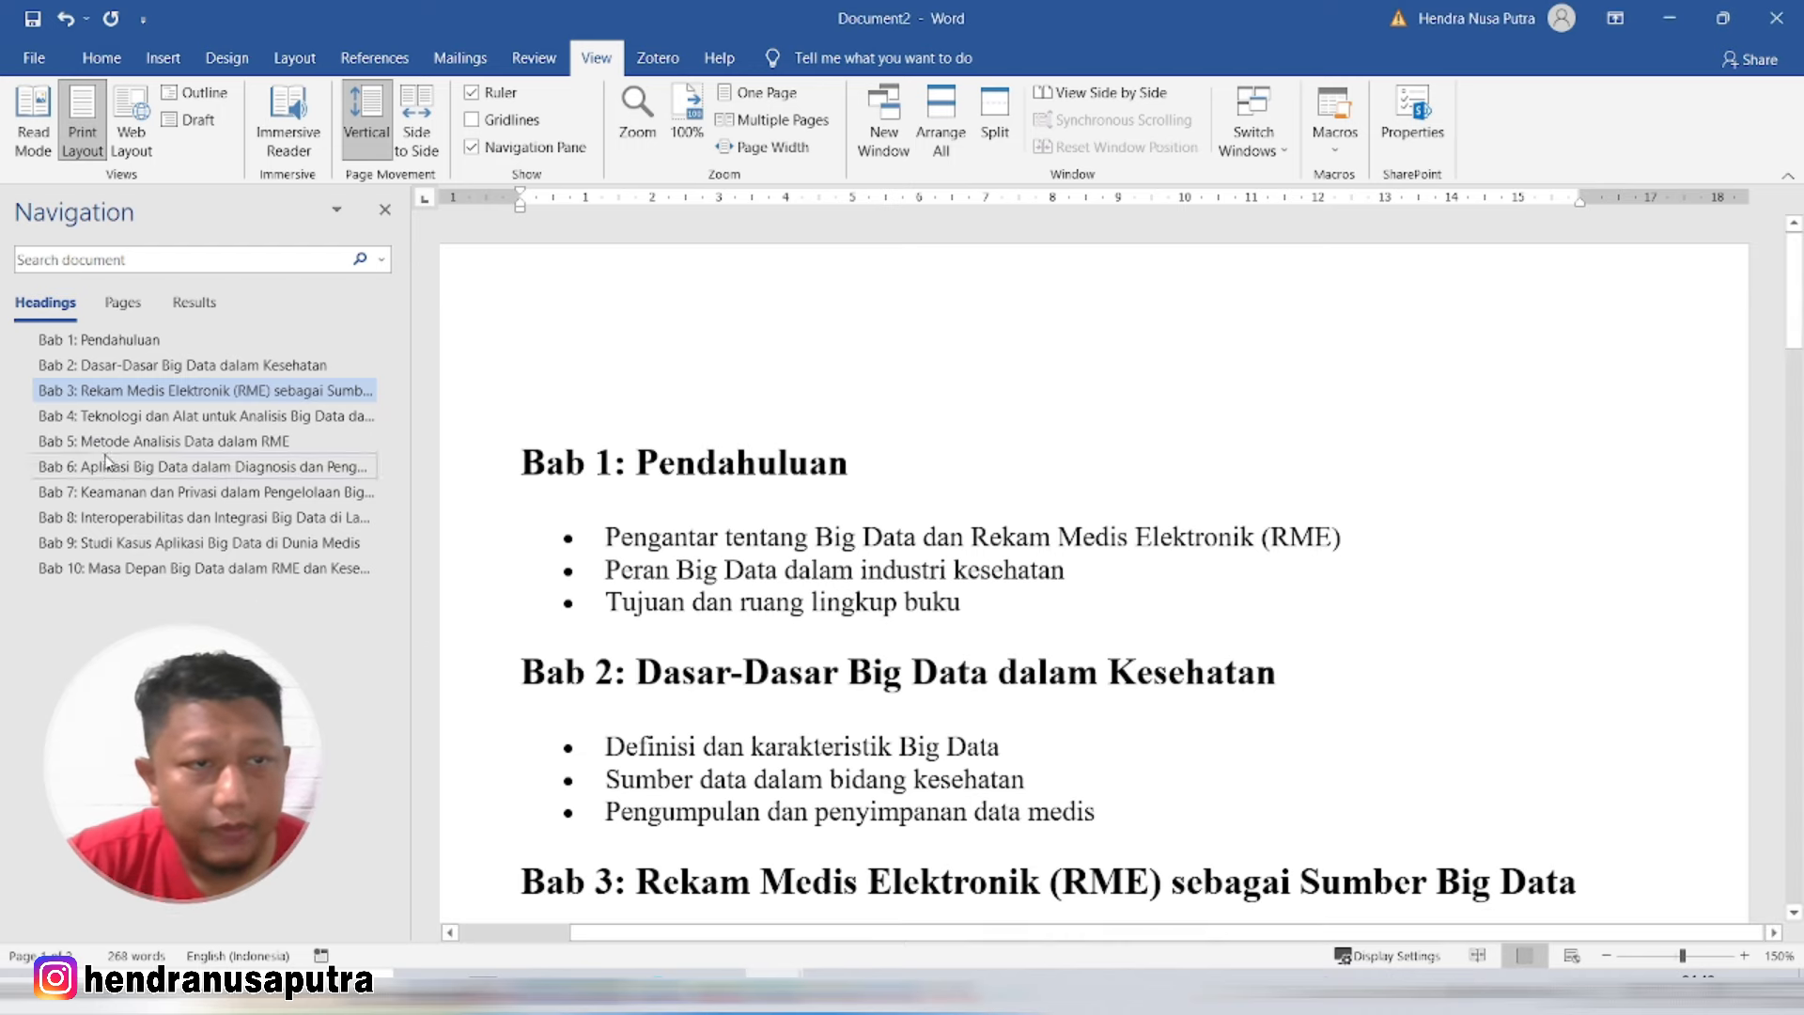
click(125, 344)
click(125, 365)
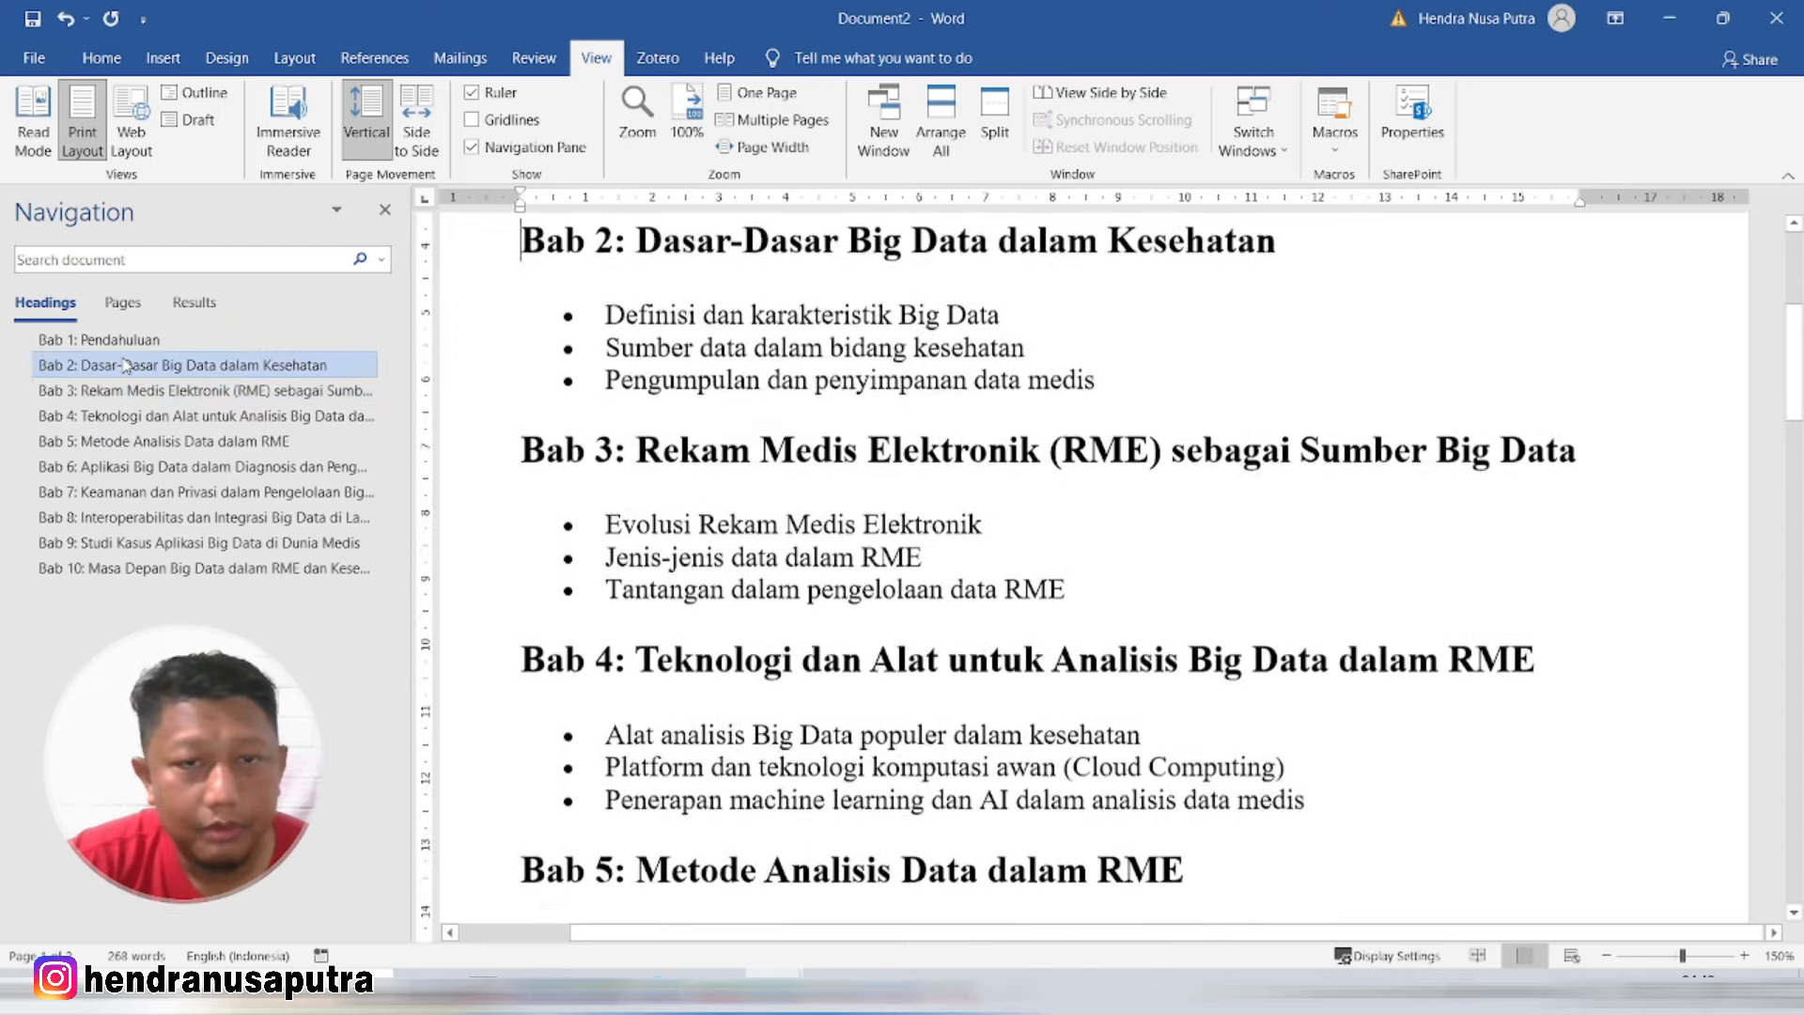
click(125, 390)
scroll(507, 364, up, 5)
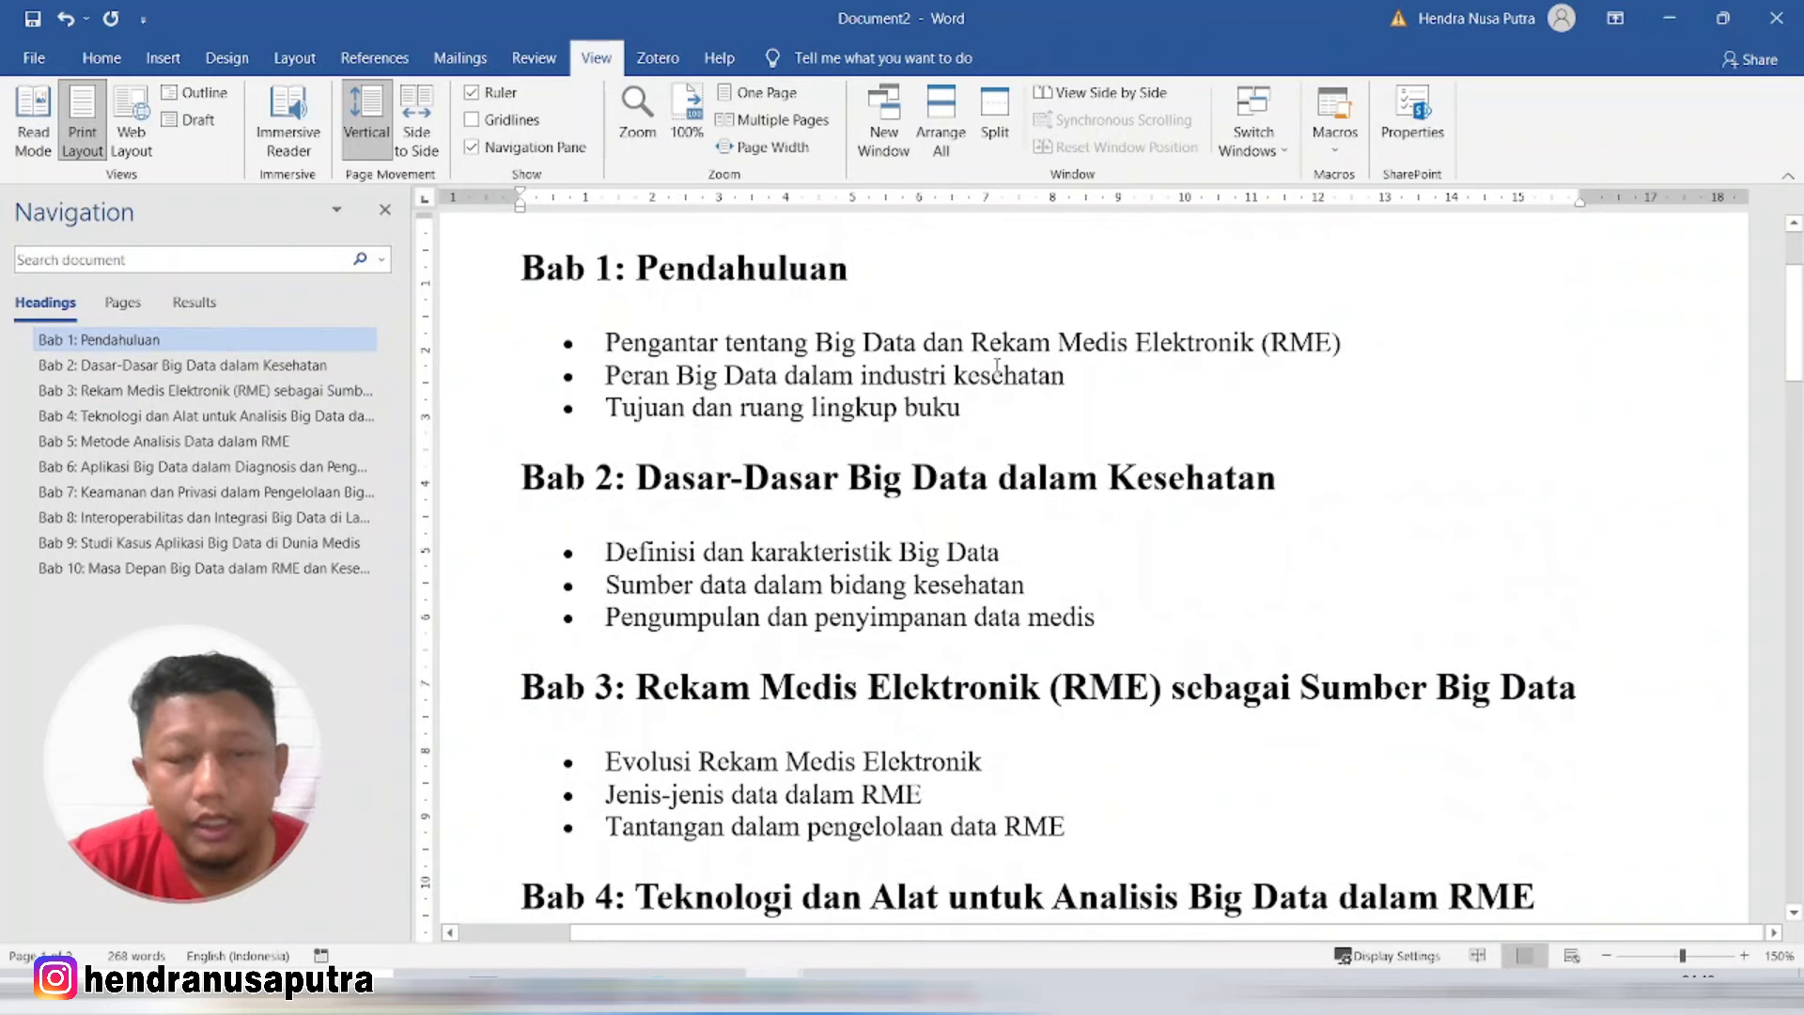
Step: Highlight the three bulleted sub-topics under "Bab 1: Pendahuluan" to point out what the chapter must cover
click(834, 373)
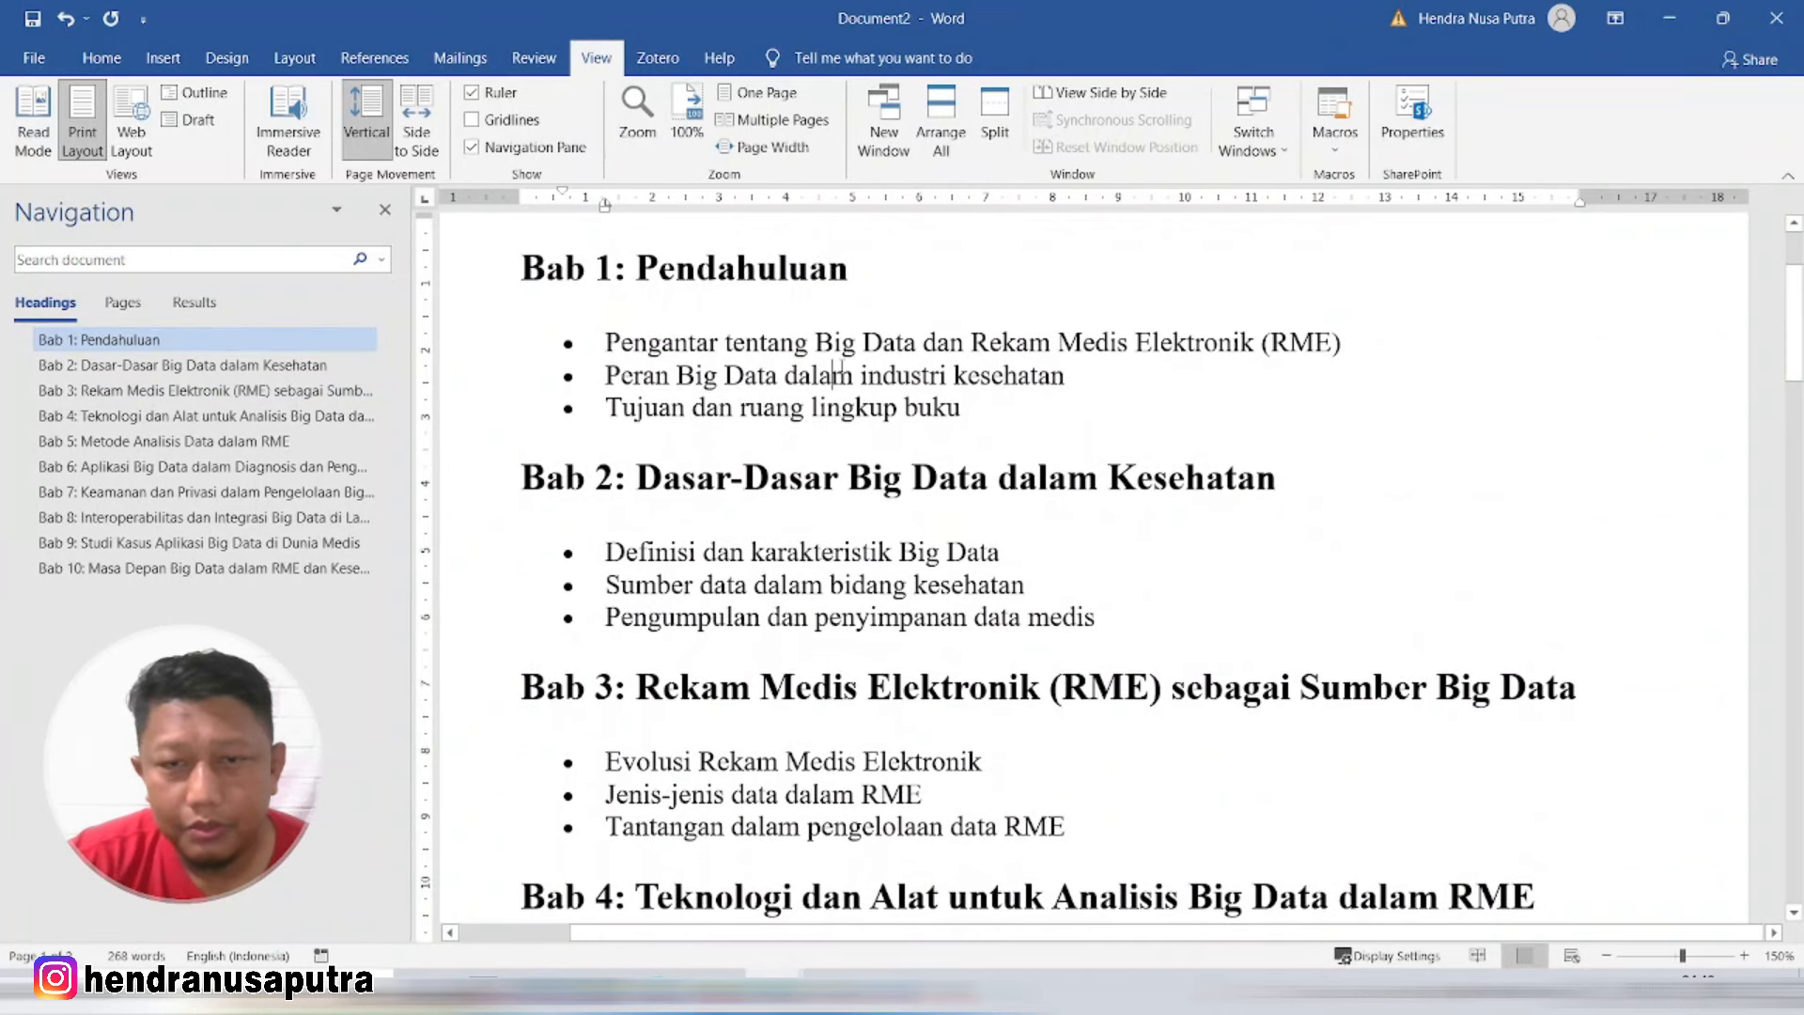
click(950, 334)
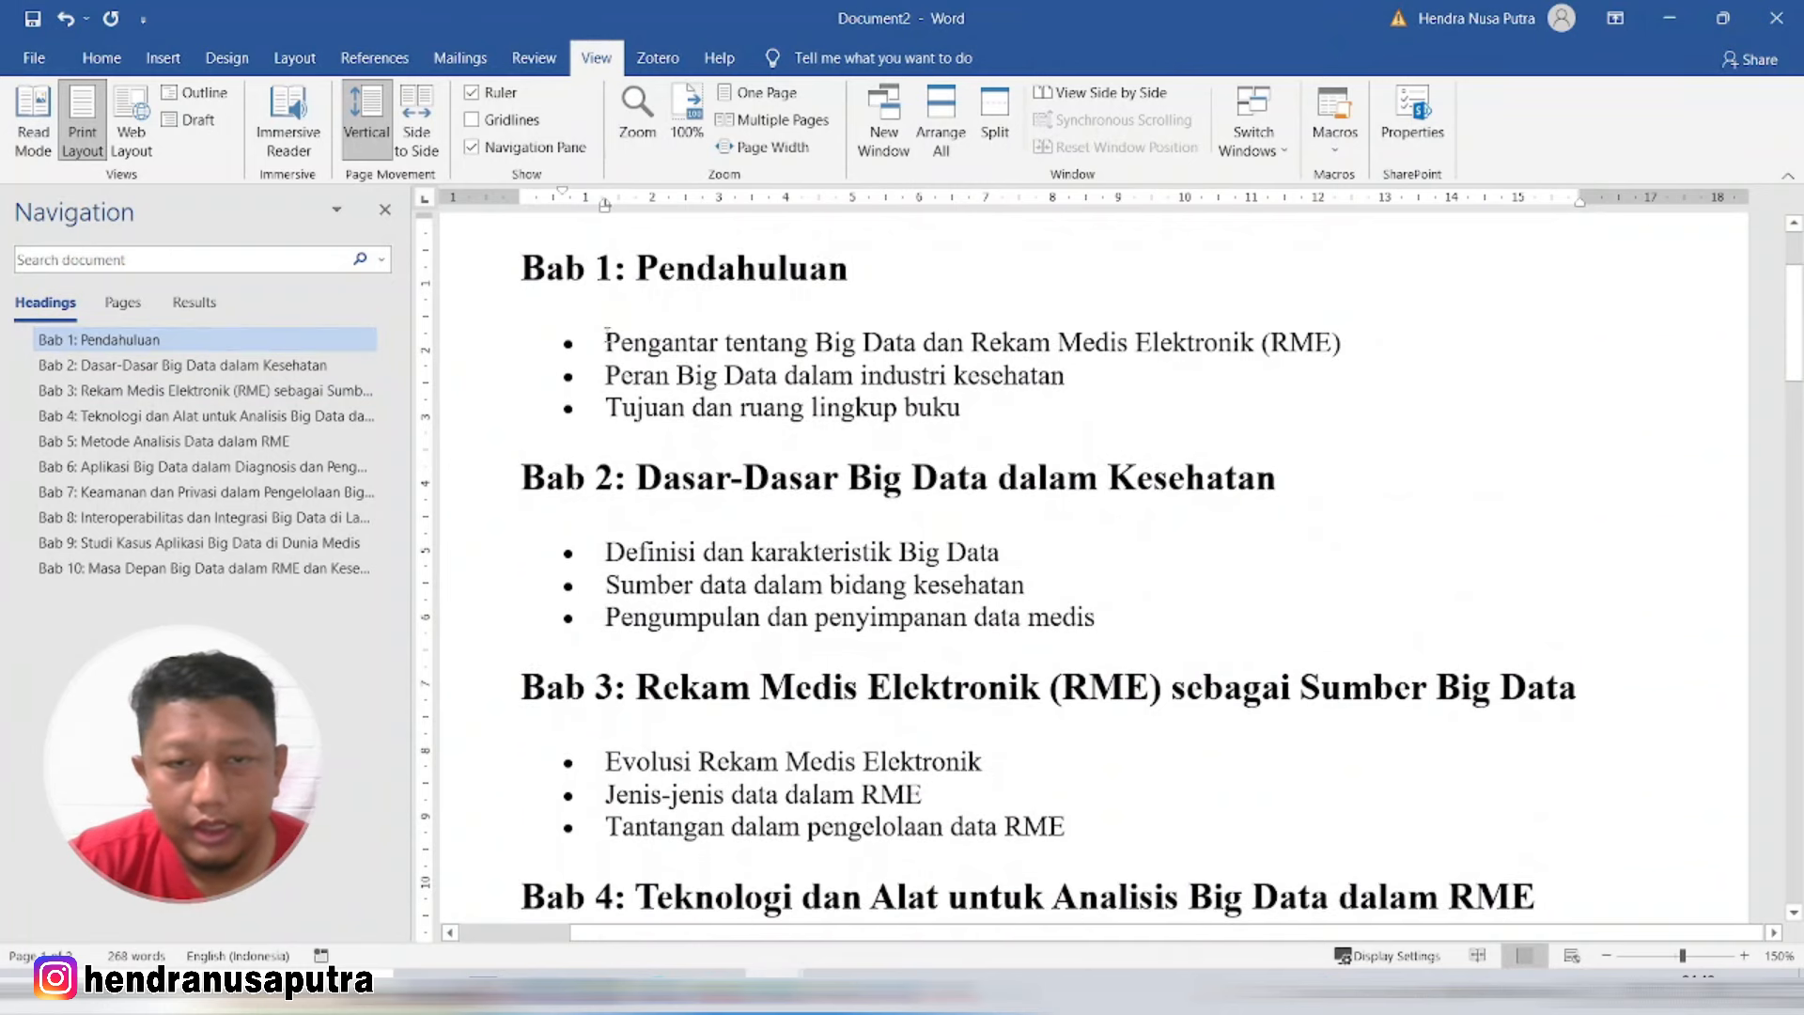
click(1241, 340)
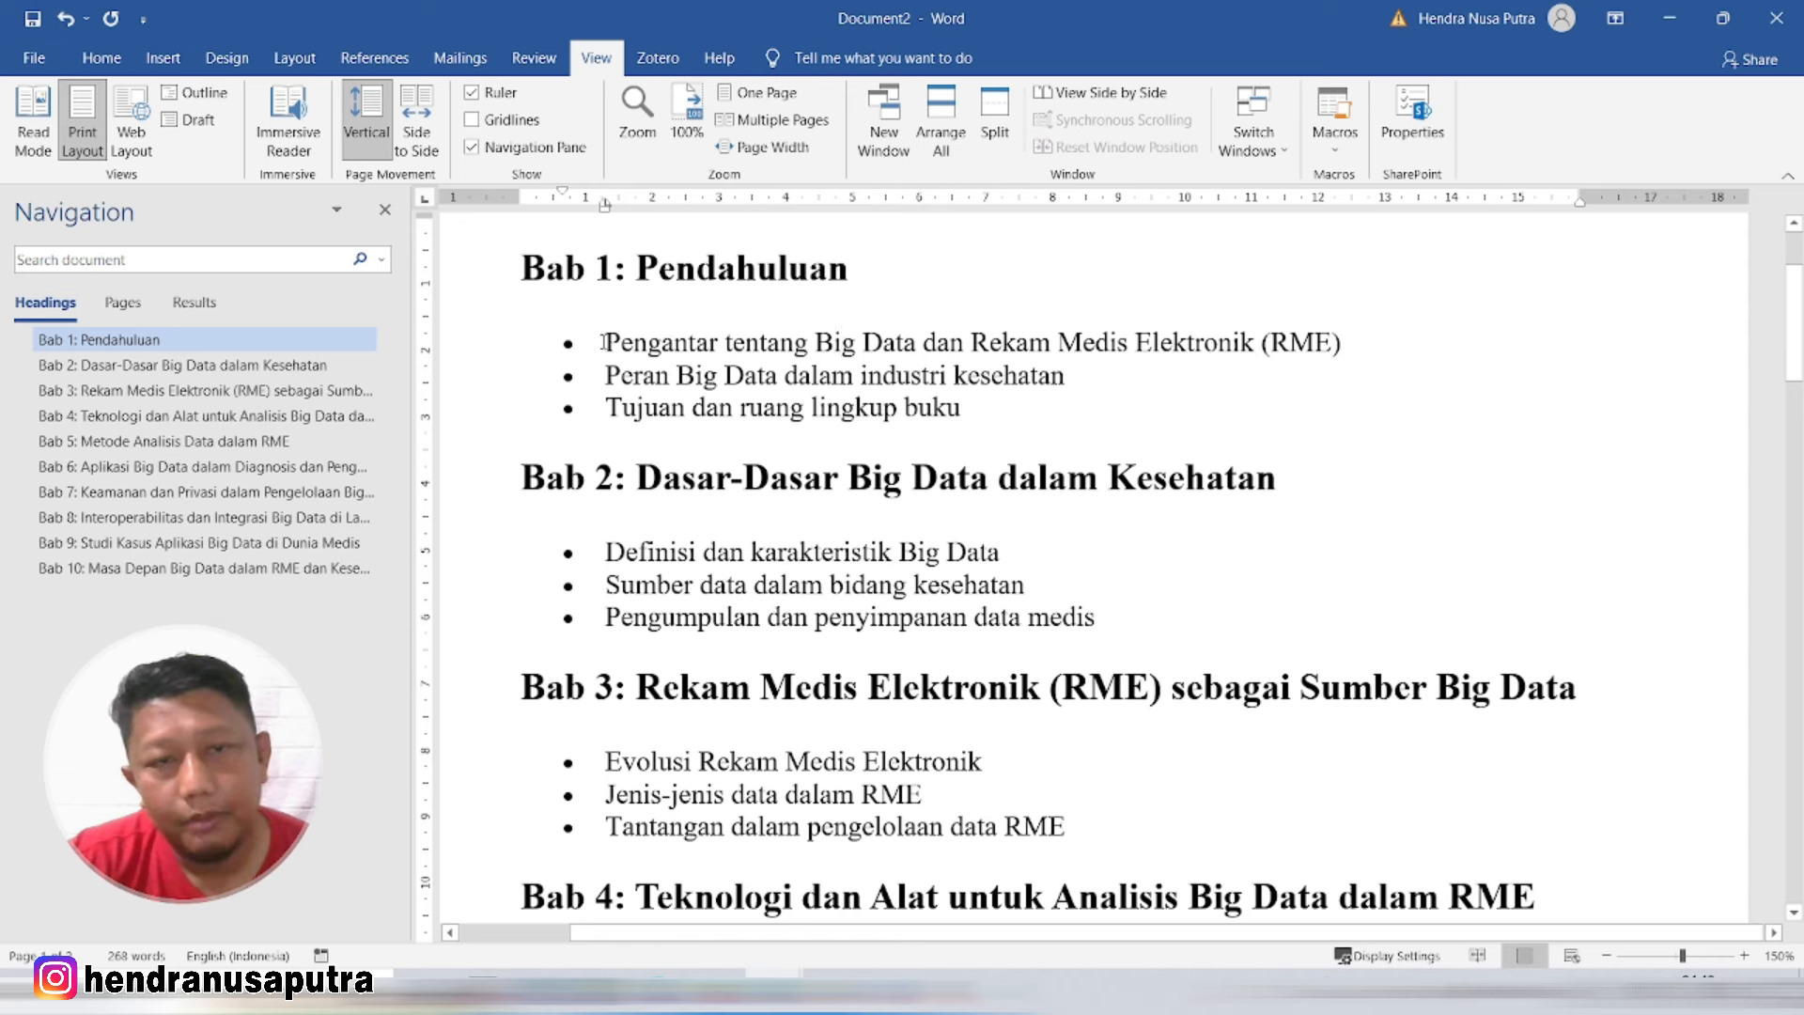
drag(602, 341, 988, 401)
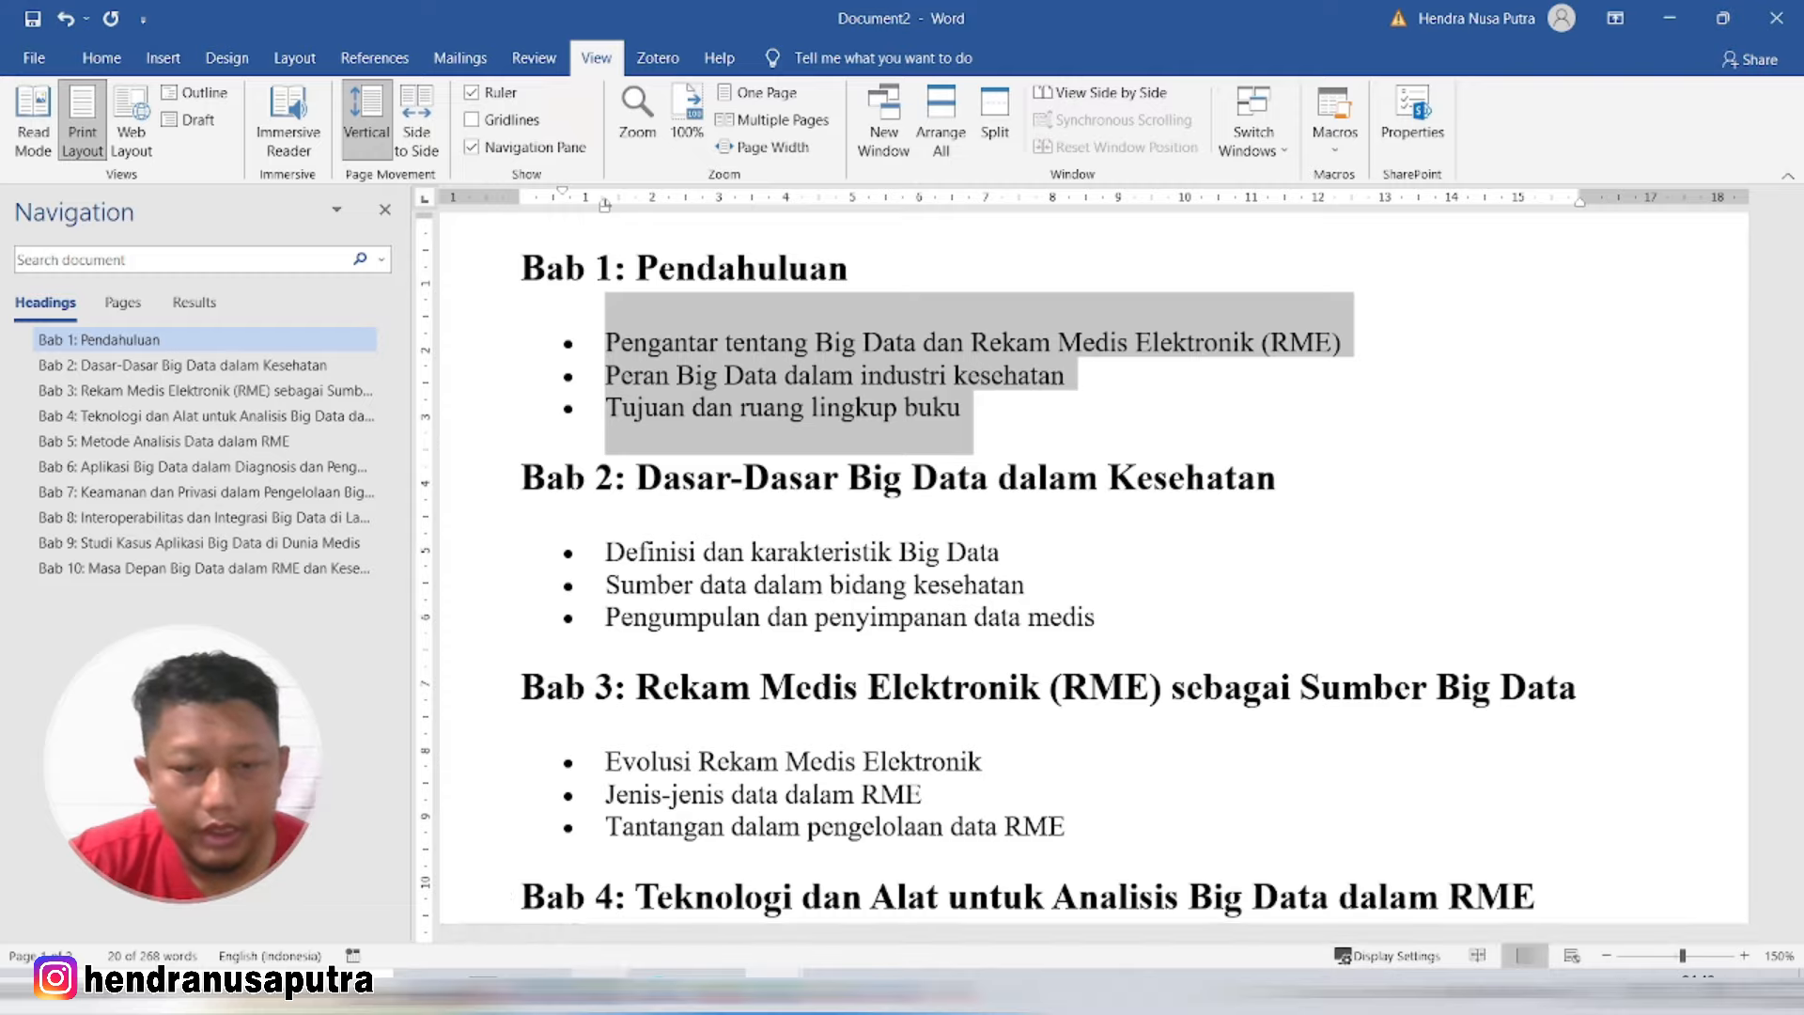
Step: Switch to ChatGPT and submit the prompt "Buatkan saya pembahasan dan narasi kalimat yang lengkap untuk BAB 1" in the outline conversation
click(600, 992)
click(845, 569)
scroll(734, 554, up, 15)
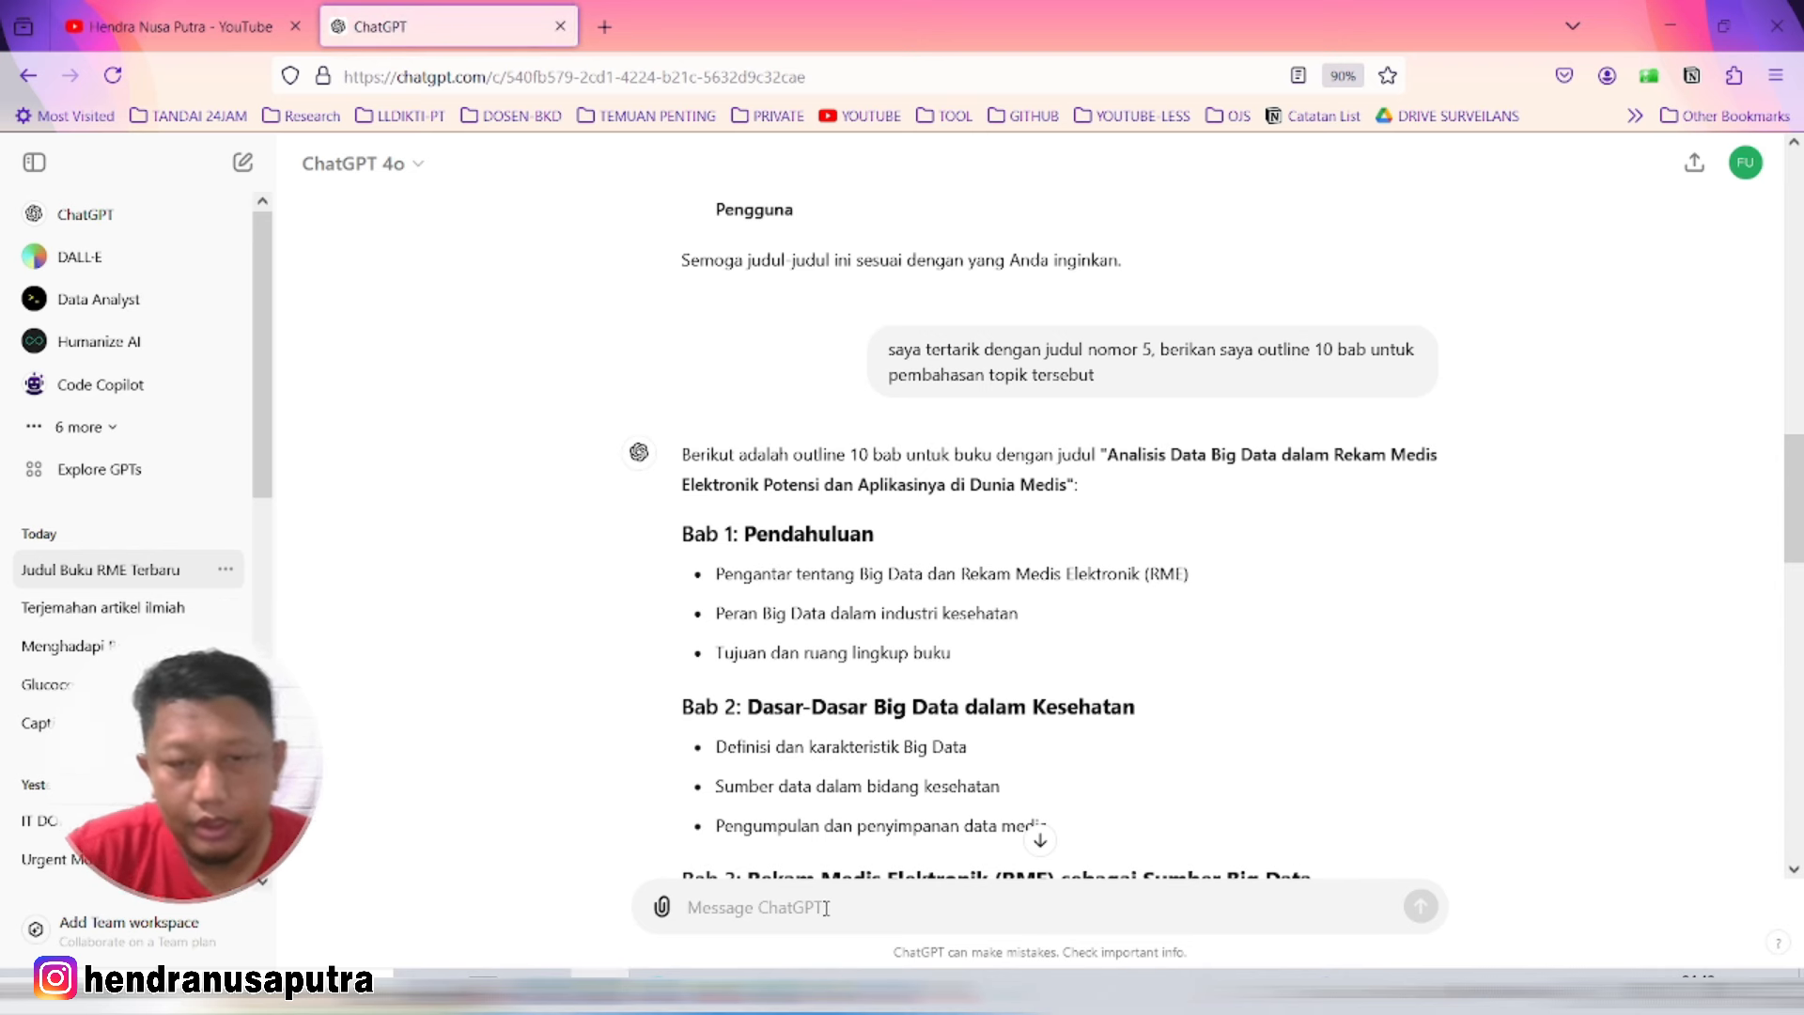
text(Buatkan saya pembahasan dan narasi kalimat yang lengkap untuk BAB 1)
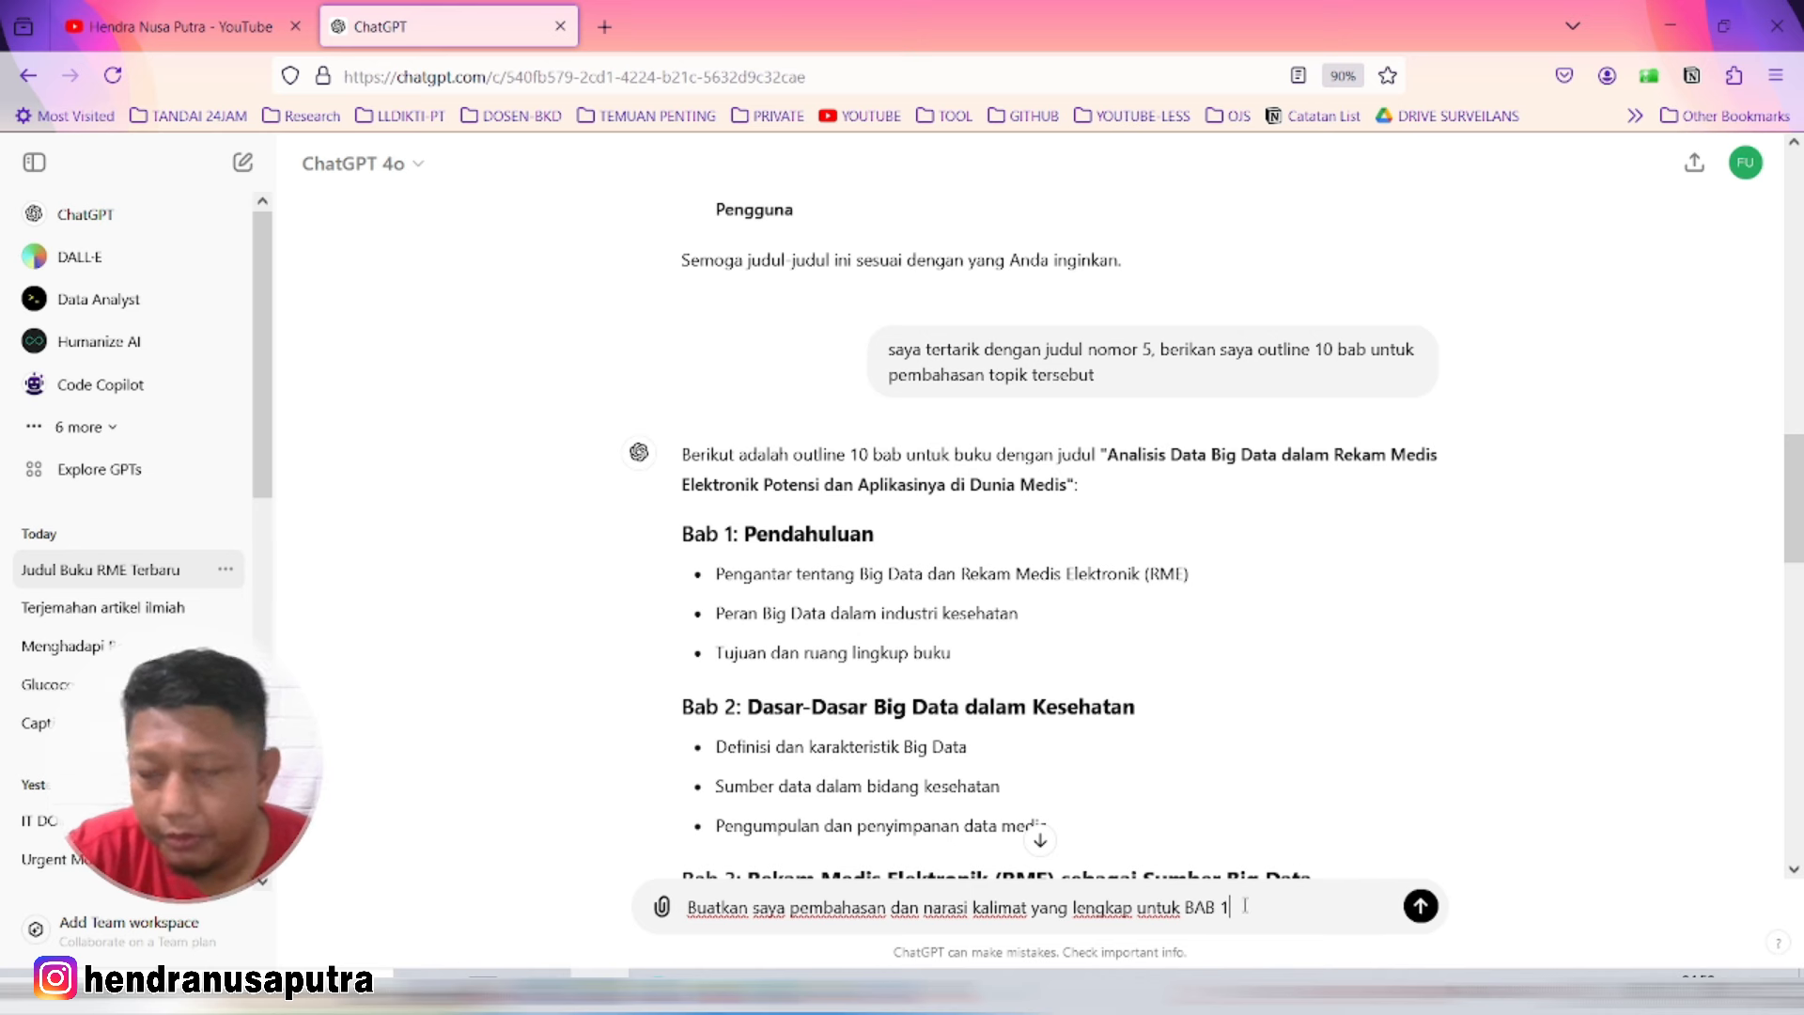
drag(673, 532, 1075, 650)
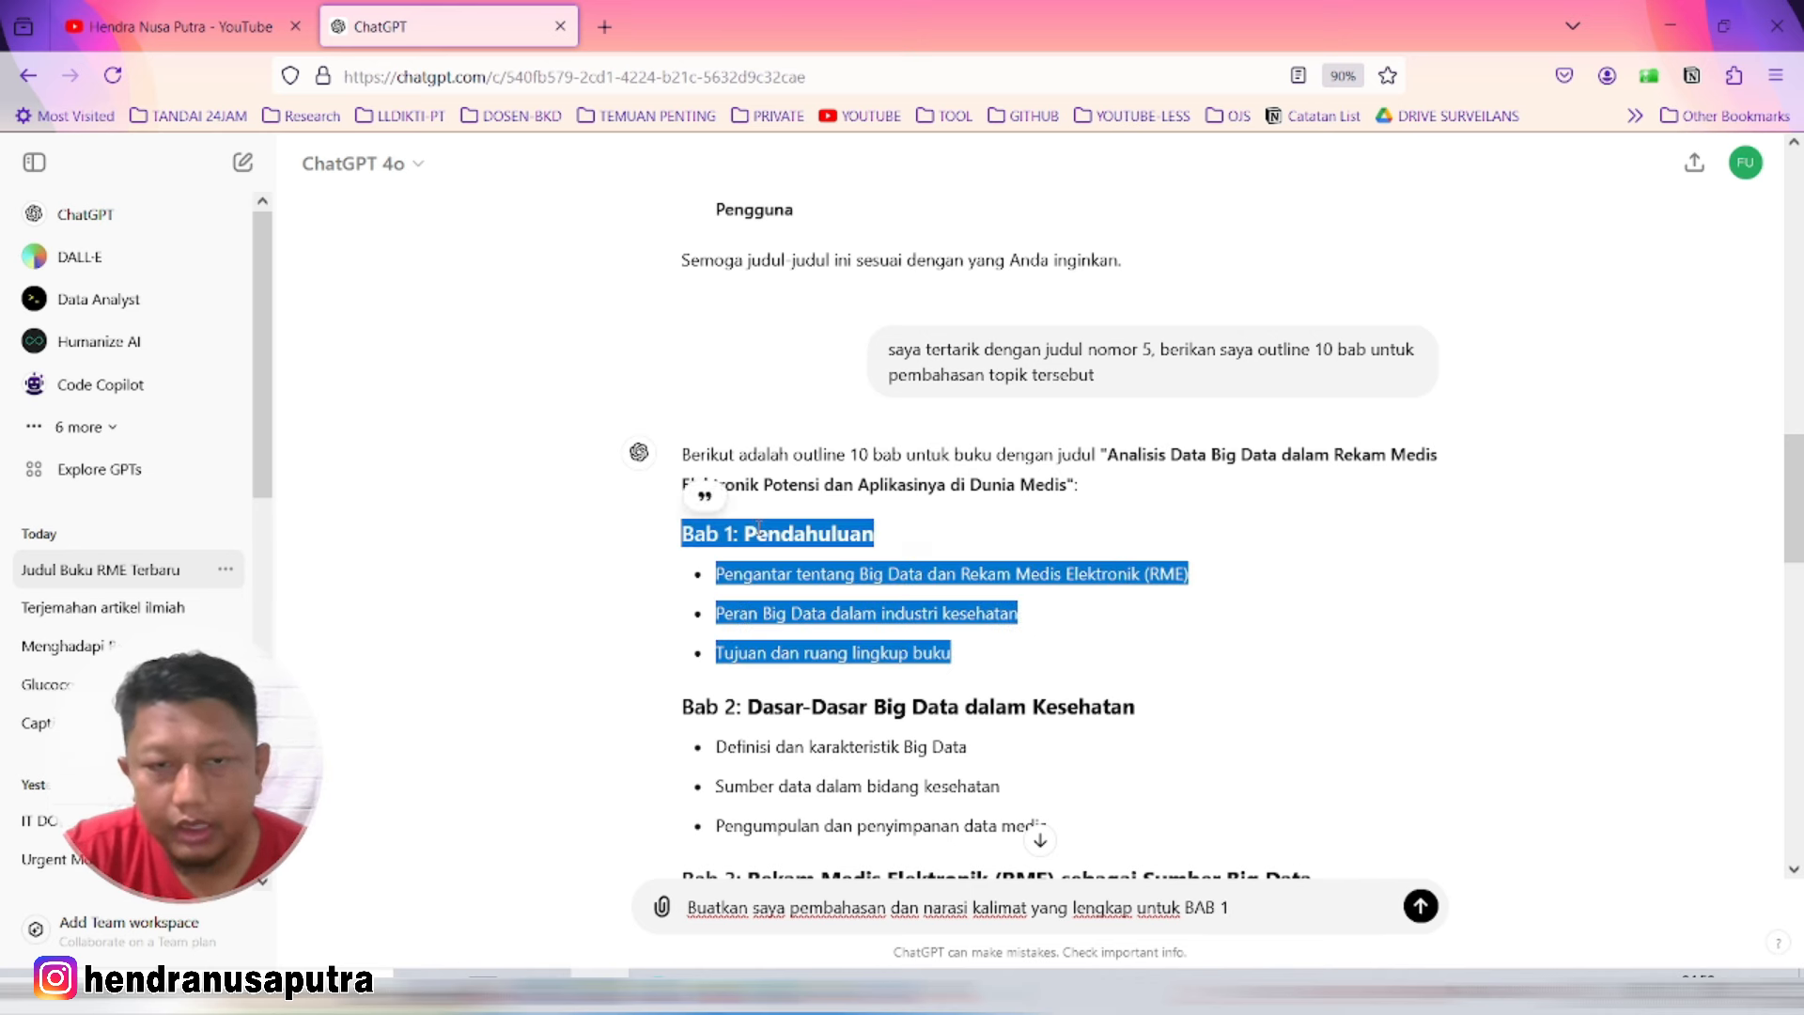
click(1420, 906)
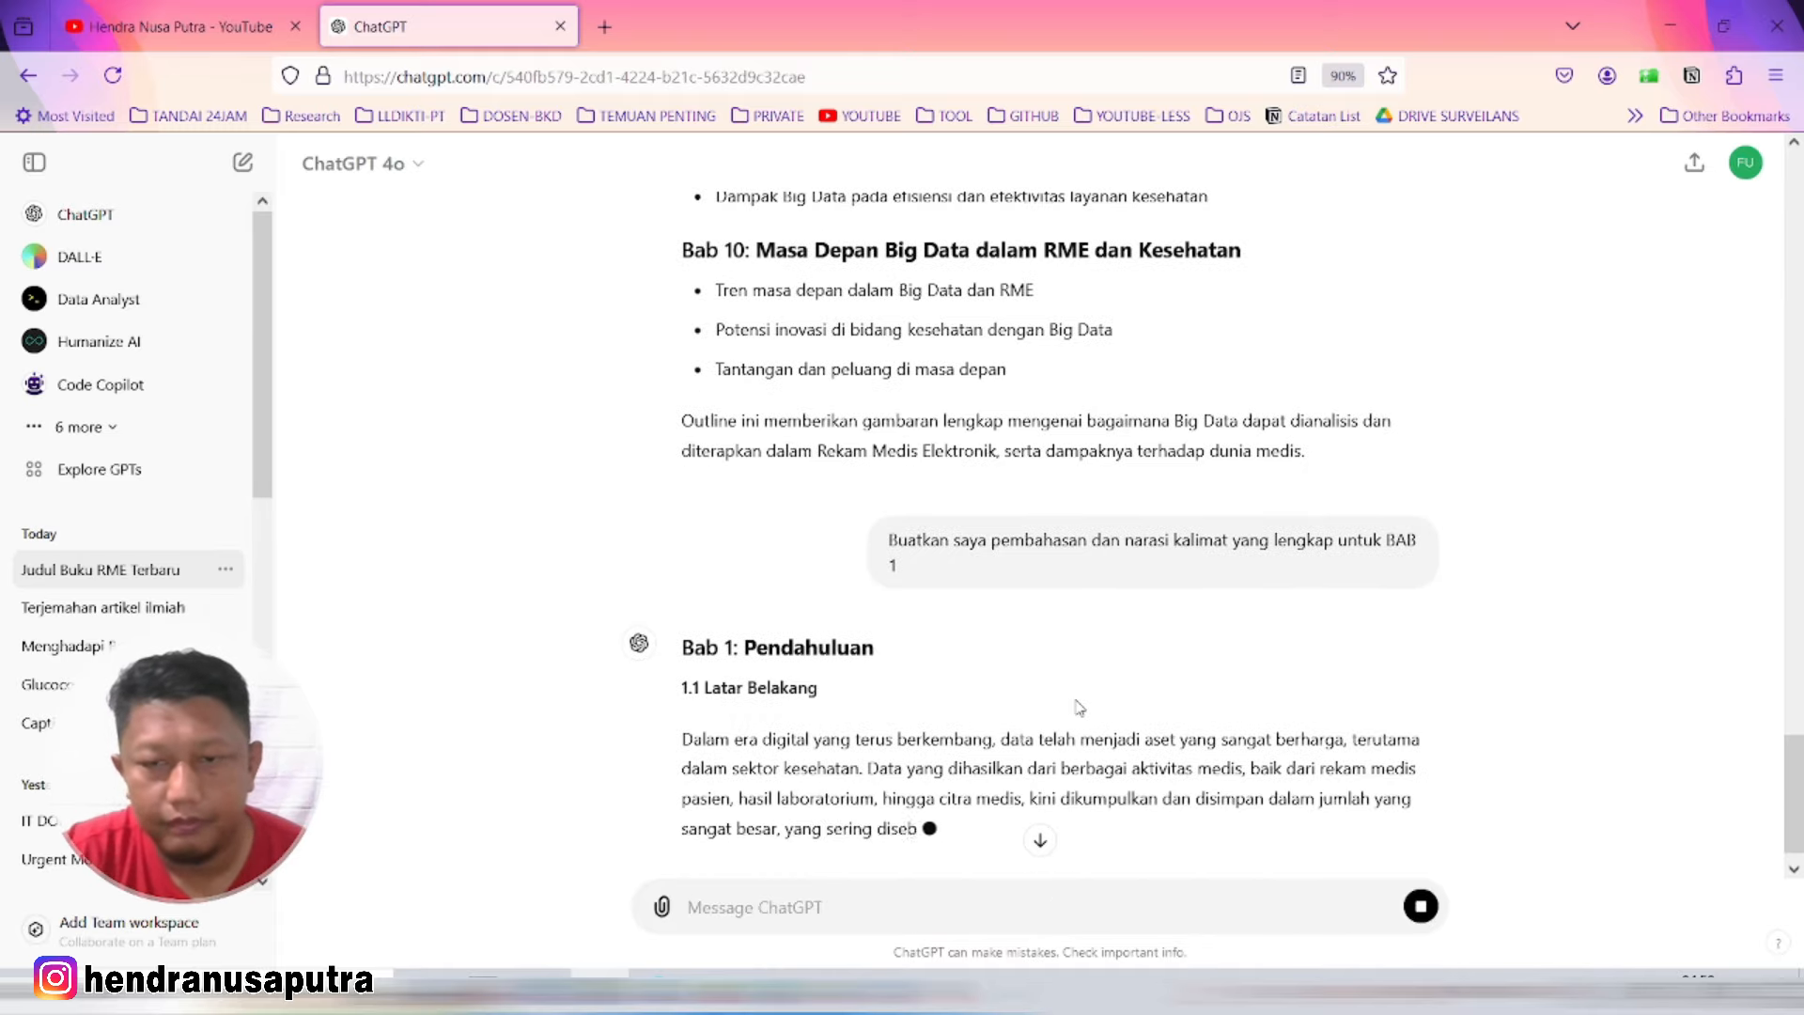
Step: Look over the generated Bab 1 answer from its end back to its beginning, adjusting the page zoom for readability
key(ctrl+plus)
key(ctrl+plus)
key(ctrl+plus)
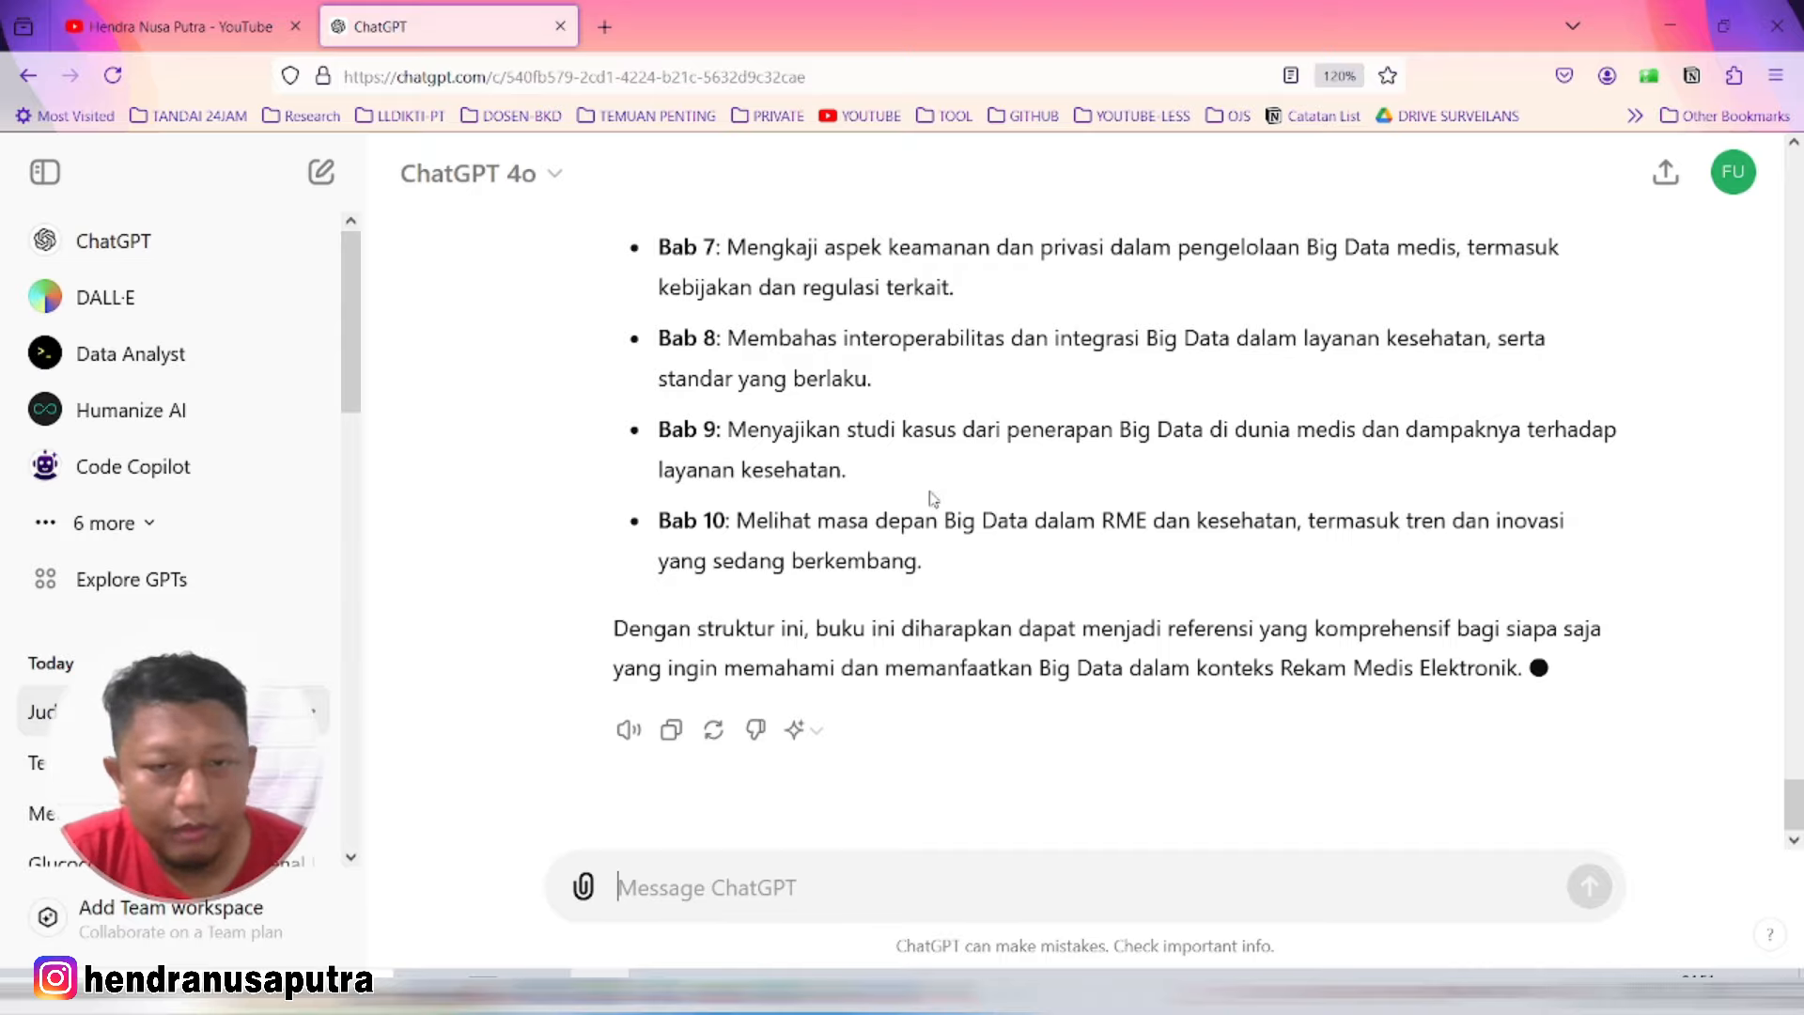
scroll(925, 508, up, 15)
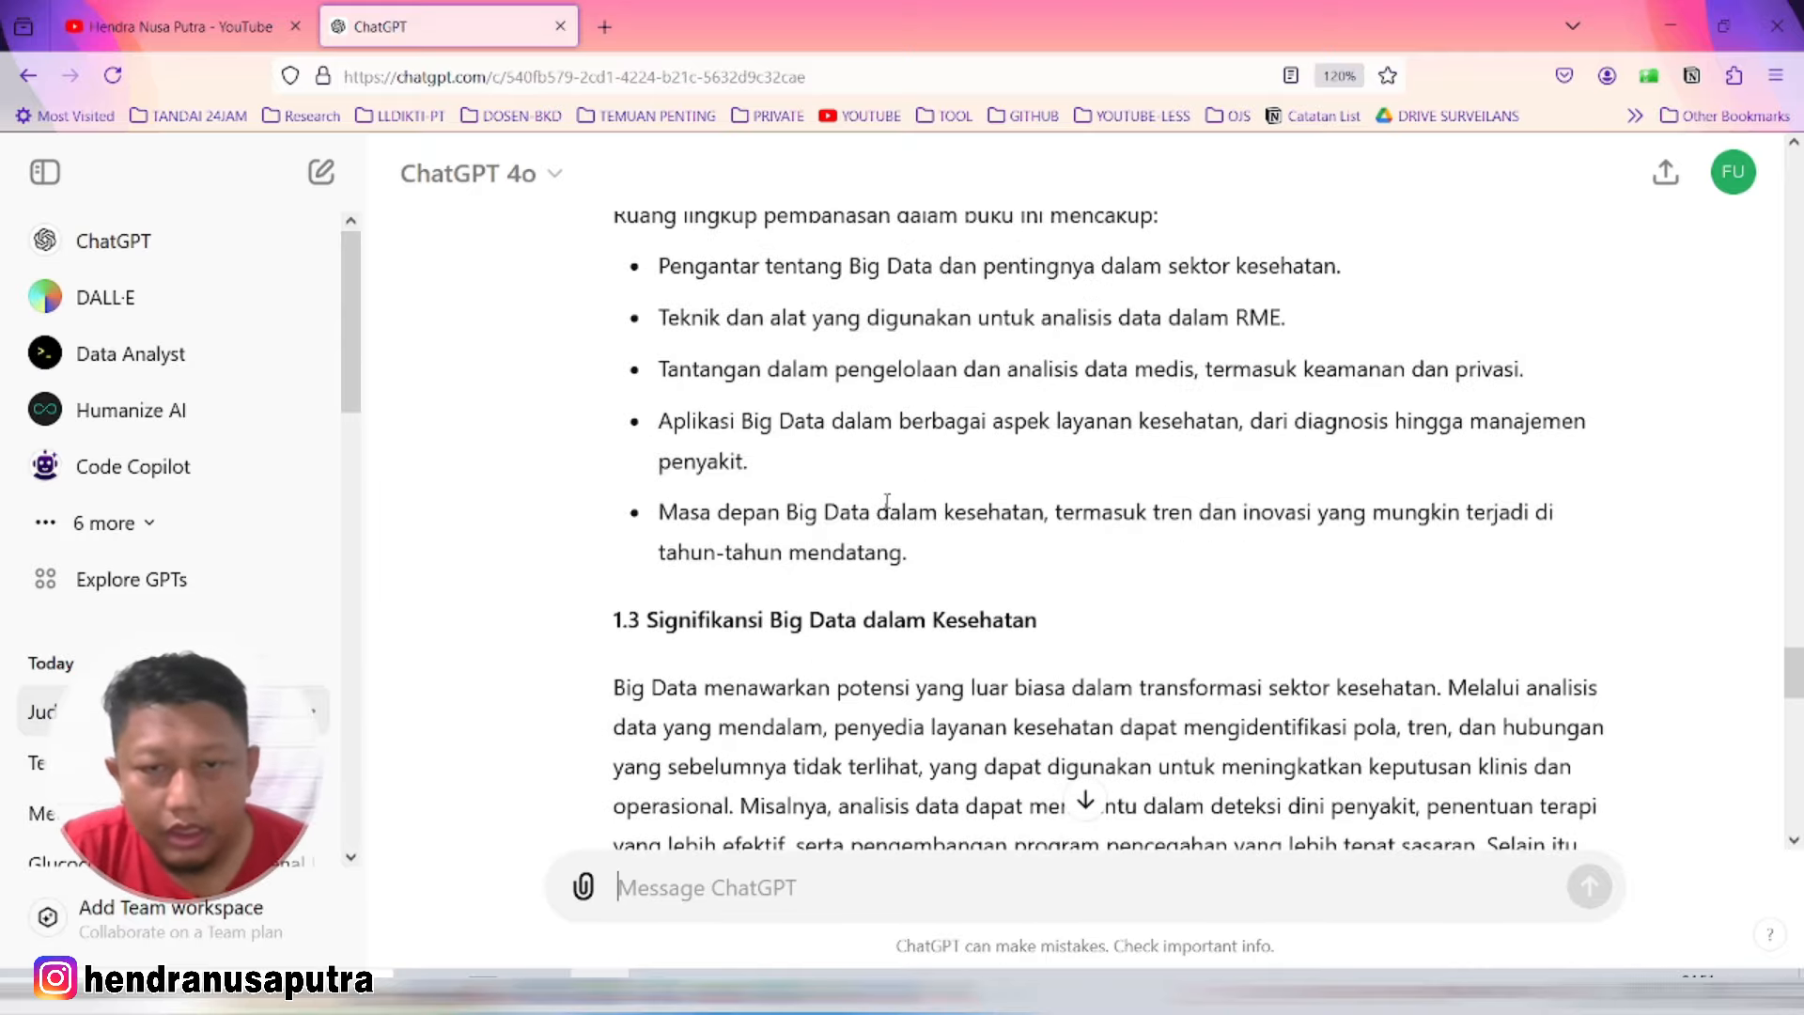
key(ctrl+minus)
key(ctrl+minus)
scroll(885, 498, up, 15)
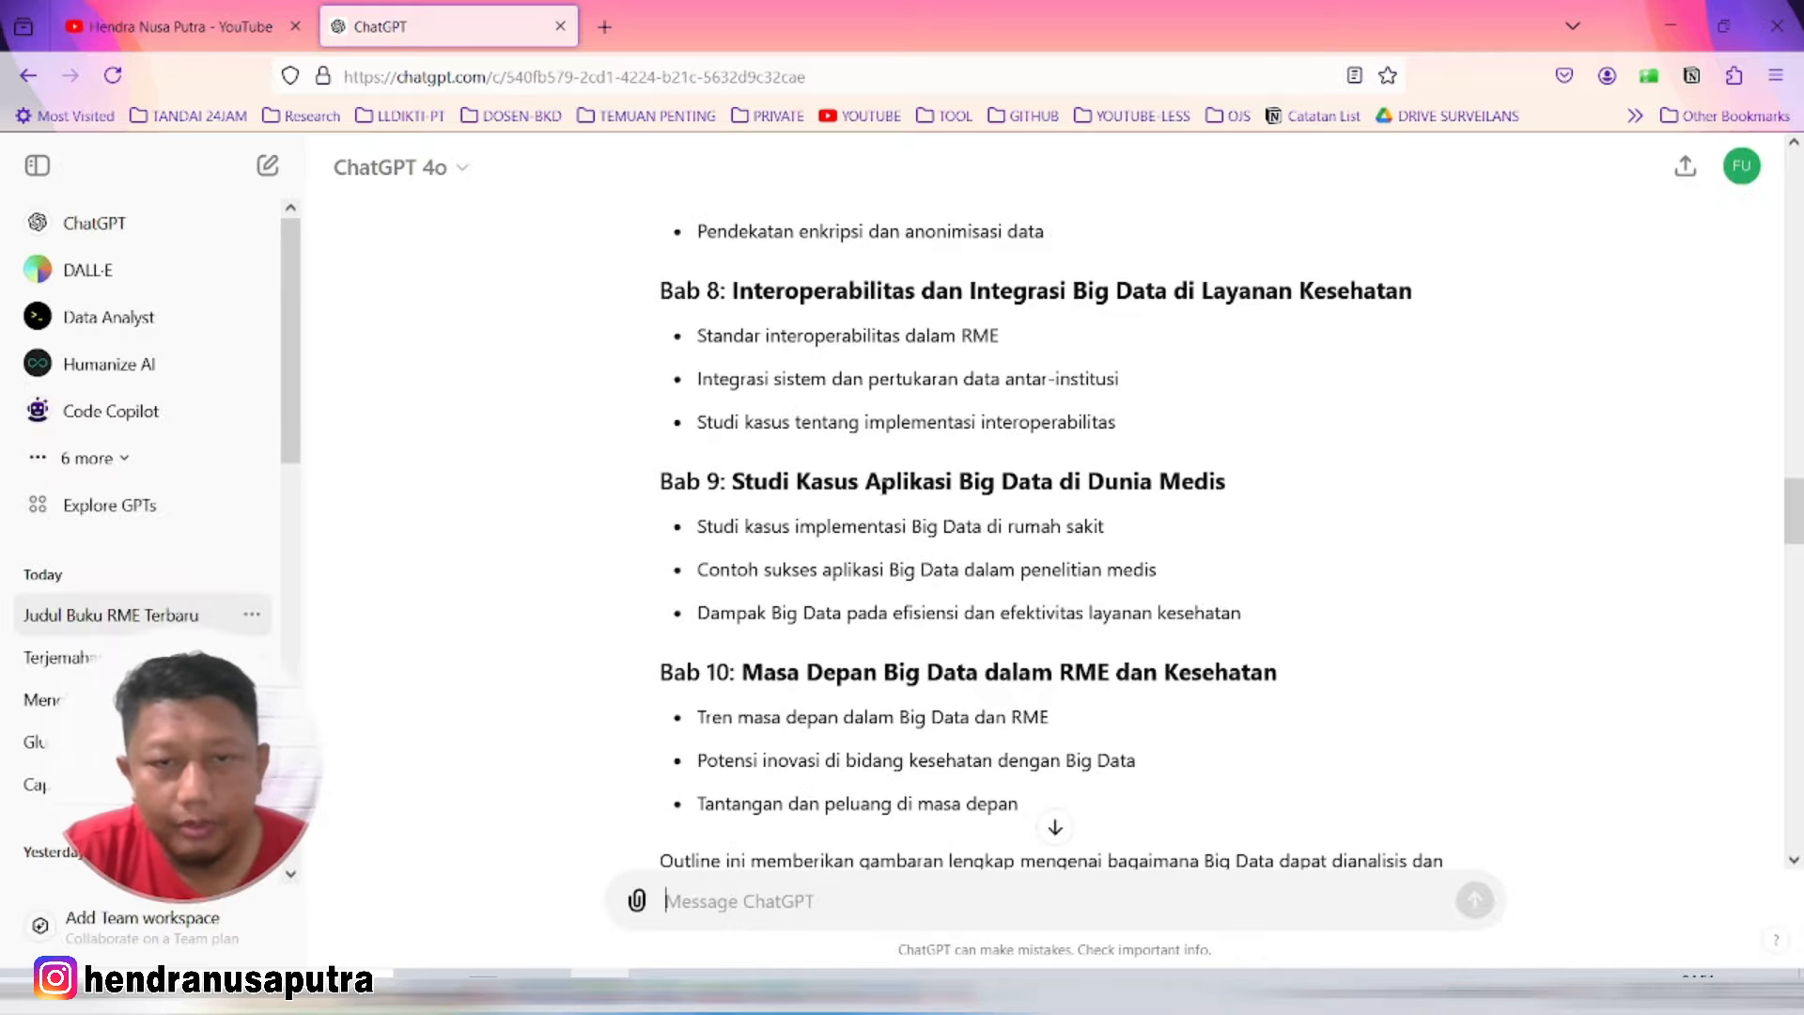
scroll(883, 486, down, 7)
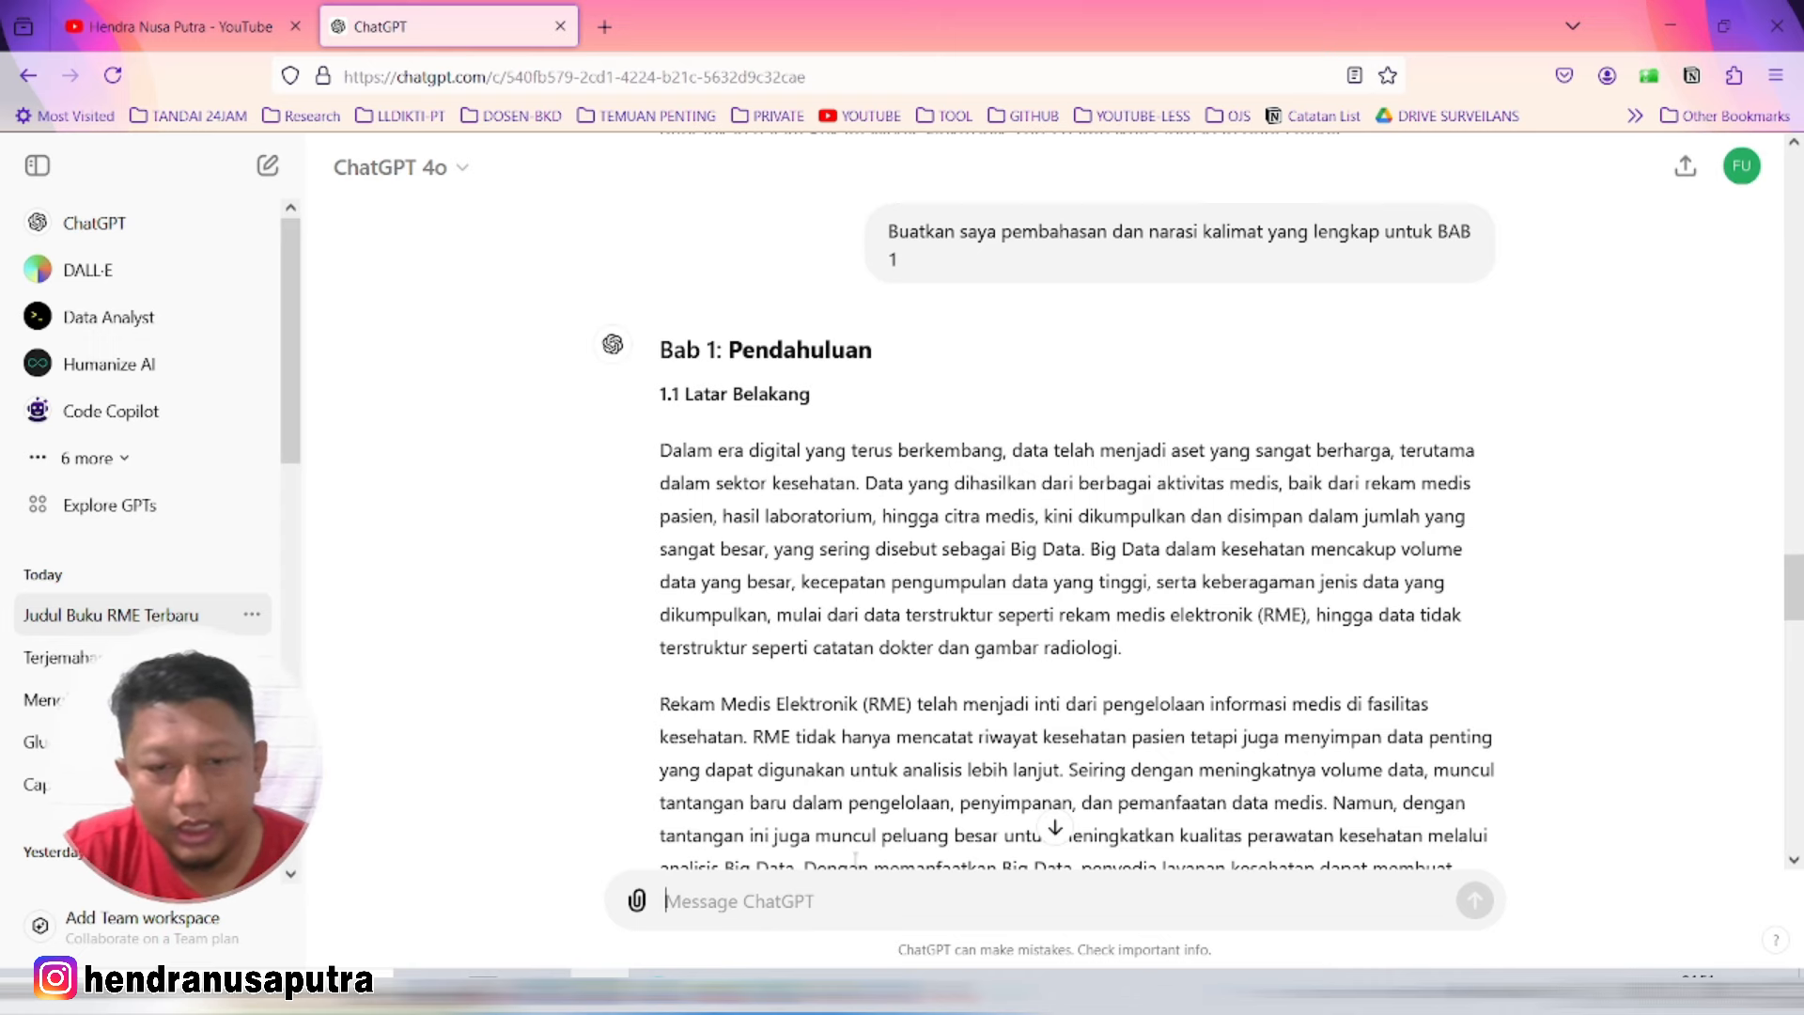
Step: Switch to the outline in Word and check the sub-topics listed under "Bab 1: Pendahuluan"
mouse_move(772, 987)
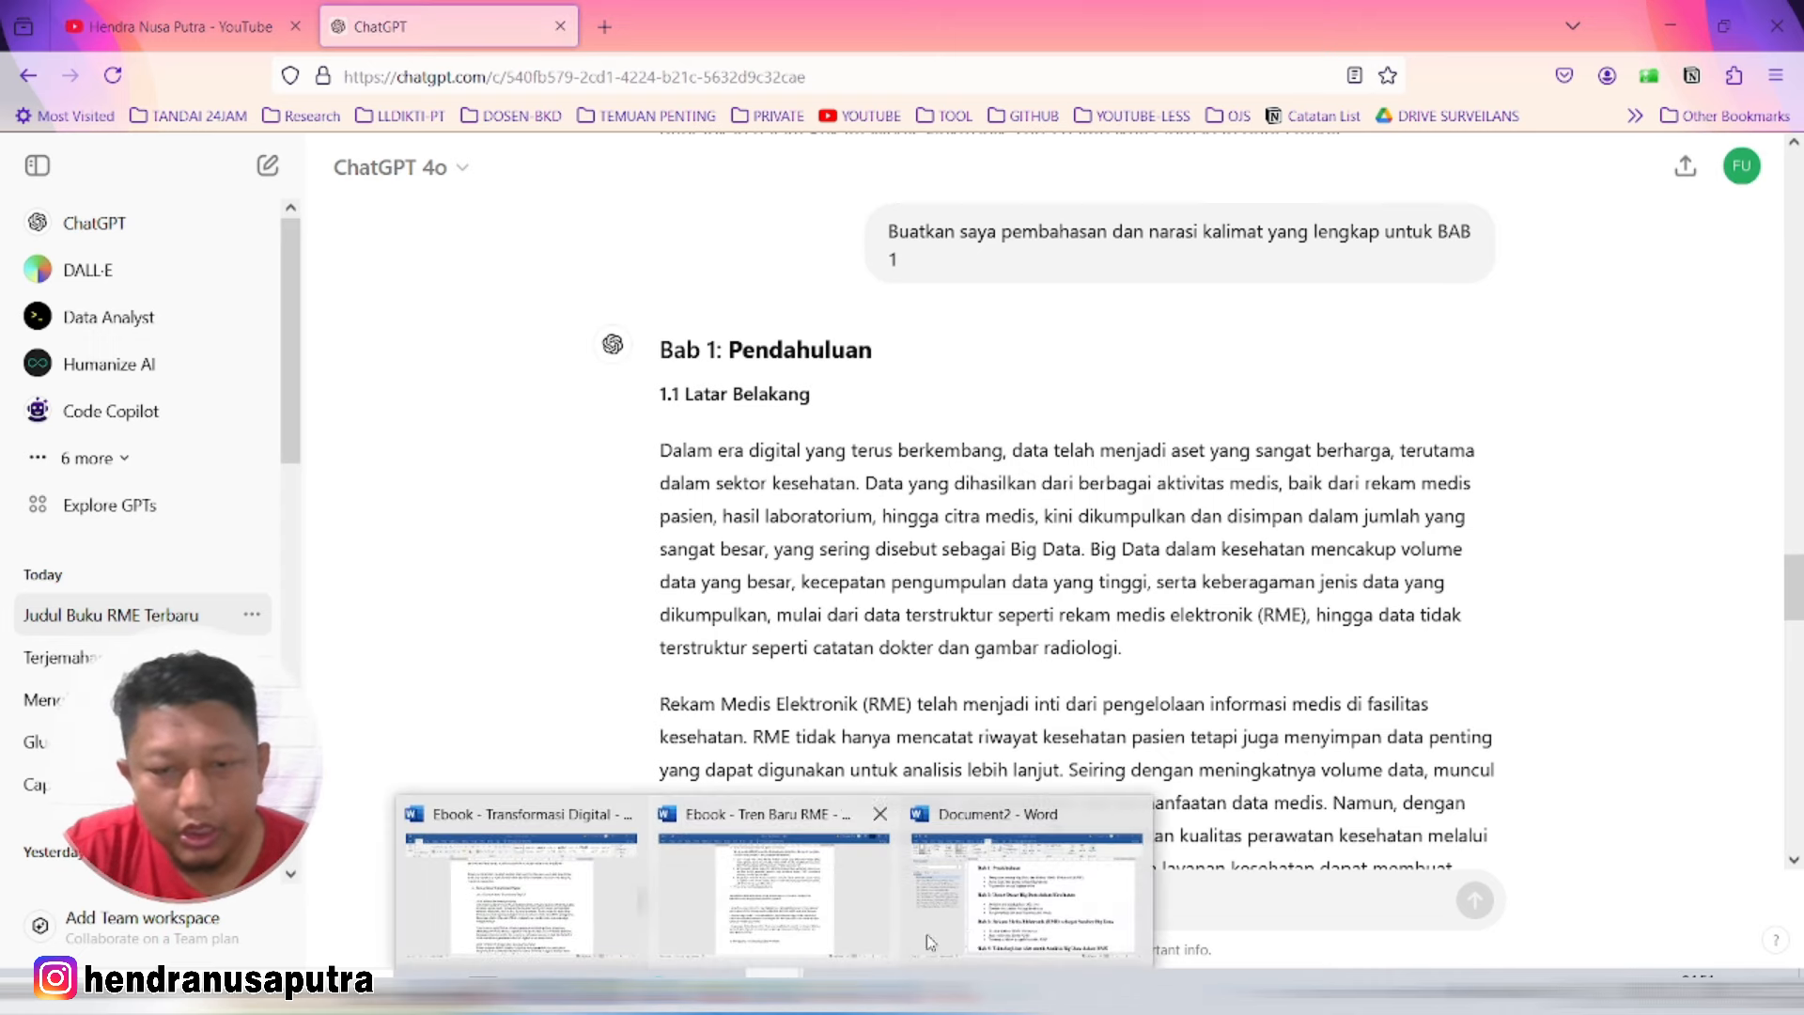
click(1040, 930)
scroll(765, 510, up, 3)
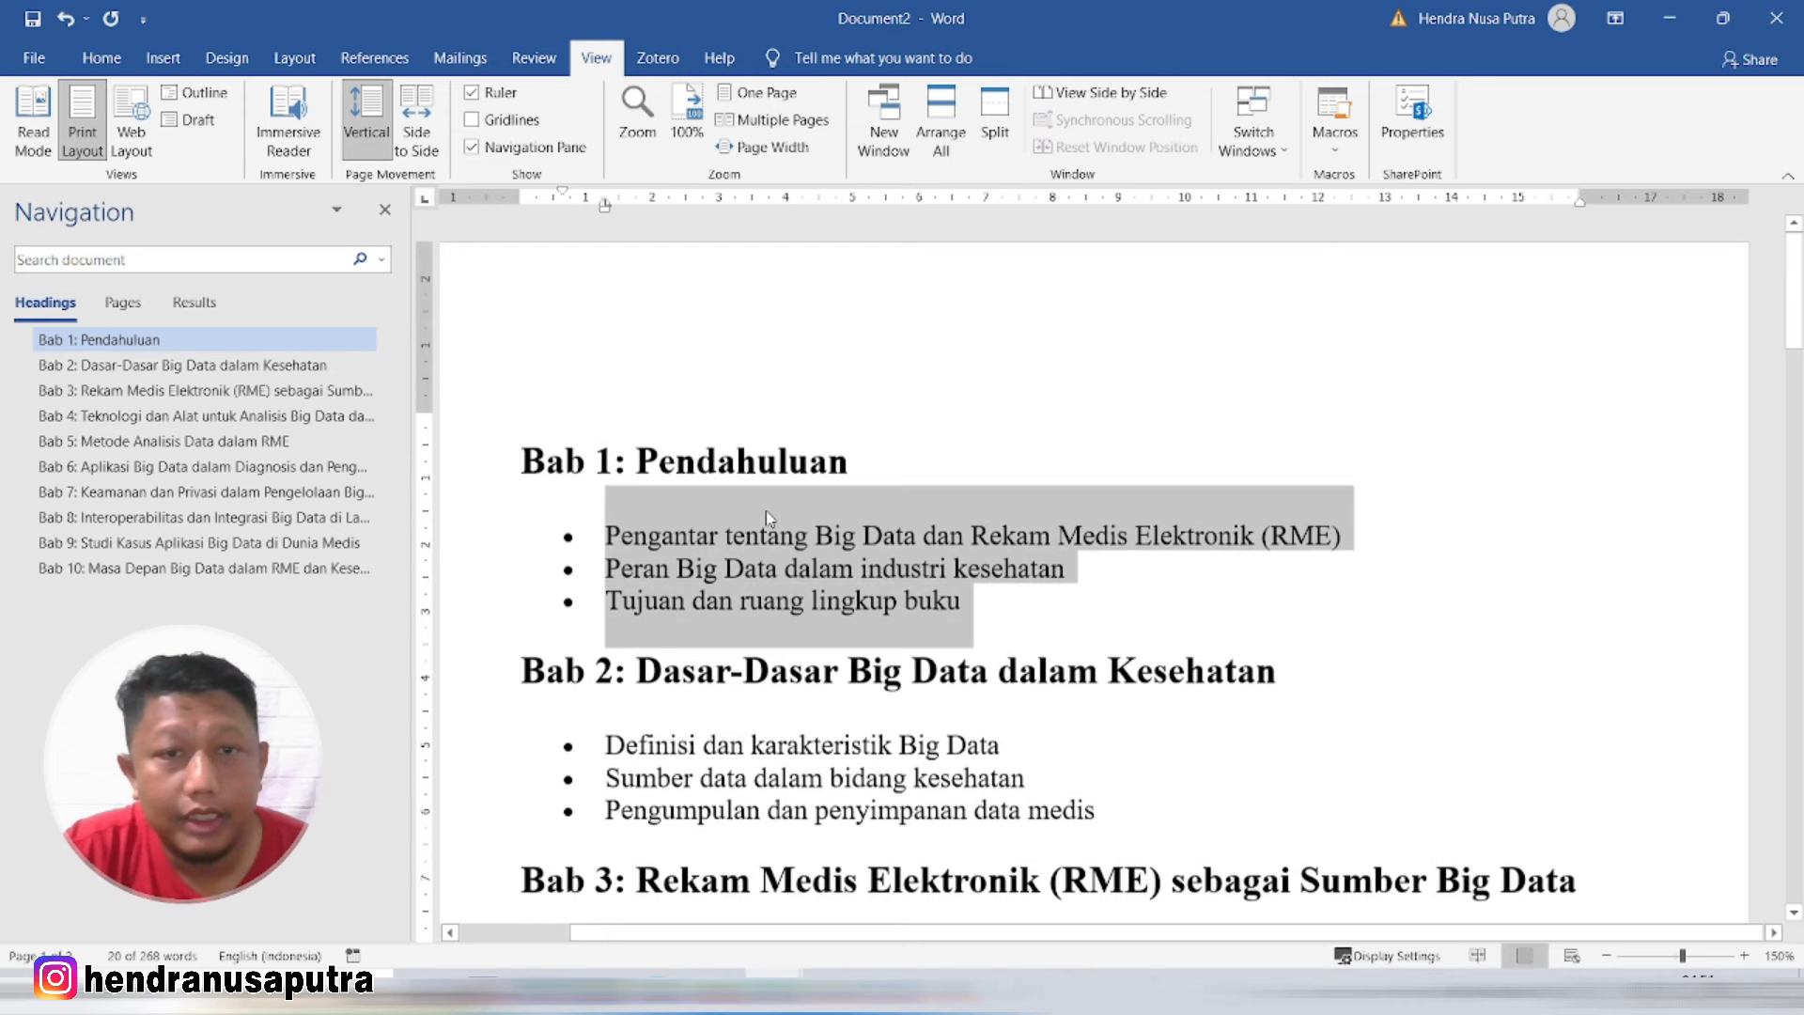
click(949, 543)
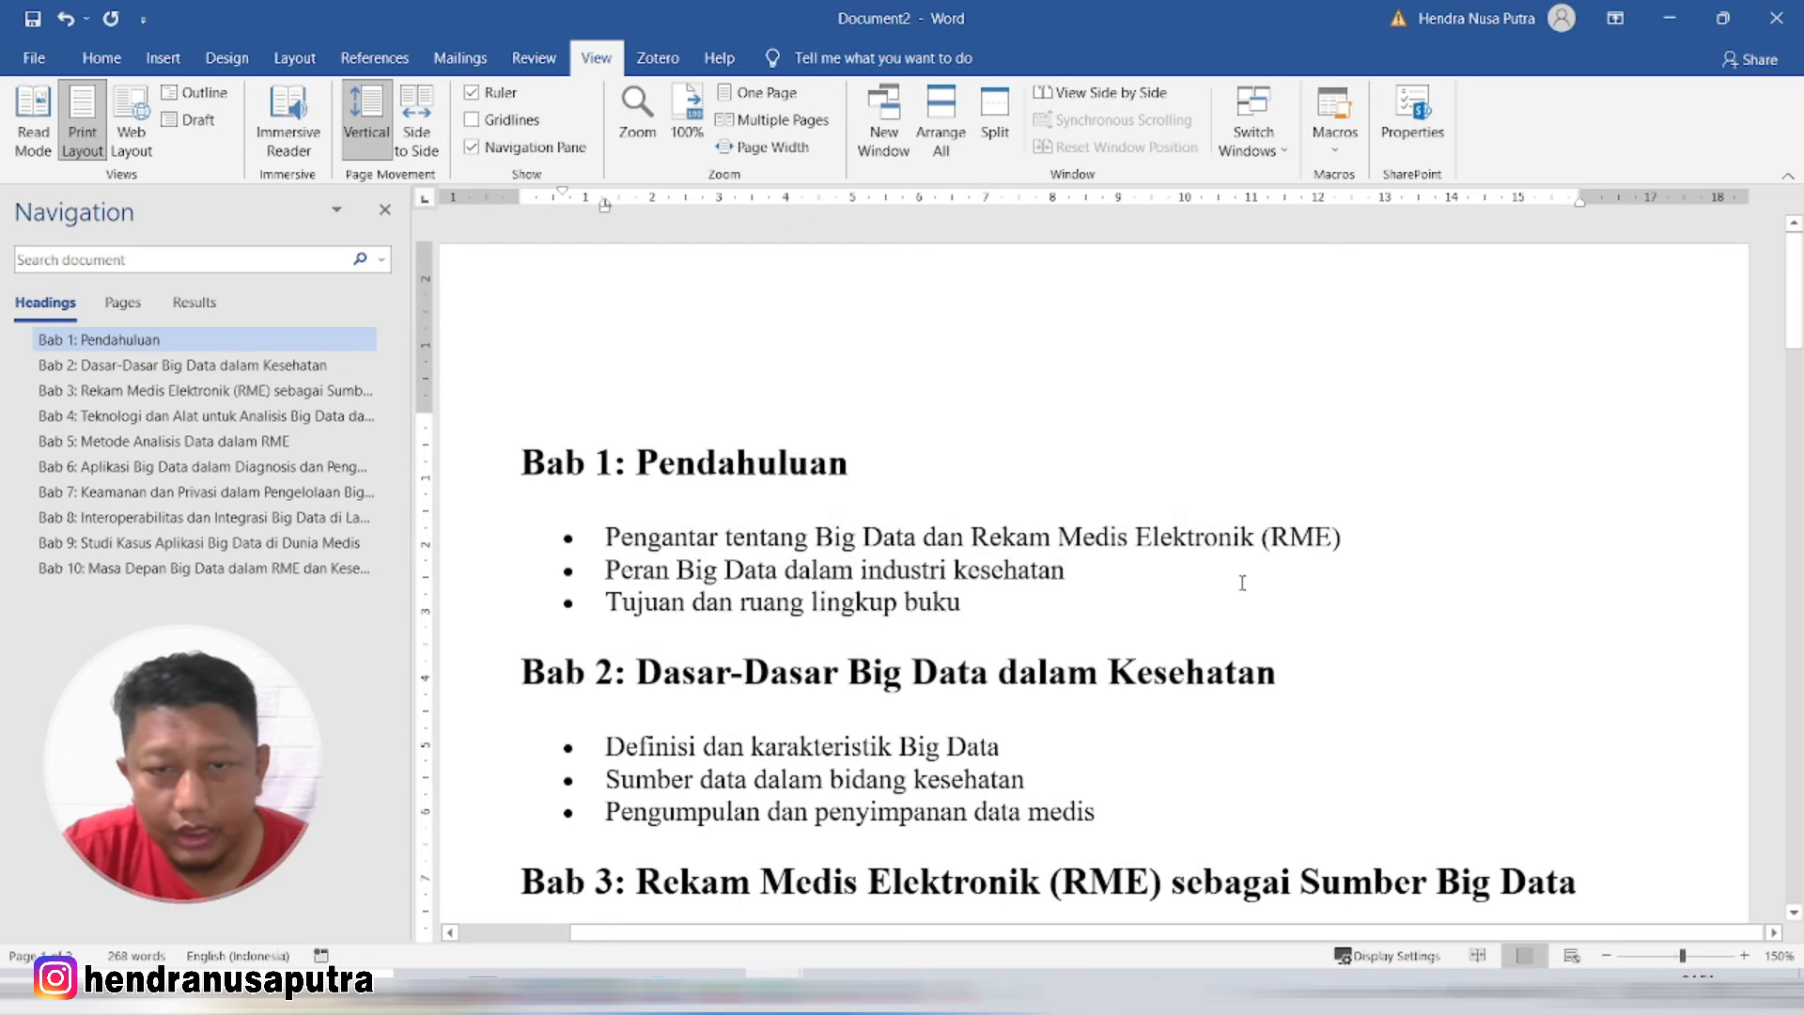
Step: Return to ChatGPT and review the Bab 1 narrative from "1.1 Latar Belakang" to "1.4 Struktur Buku" and the outline above it
click(602, 989)
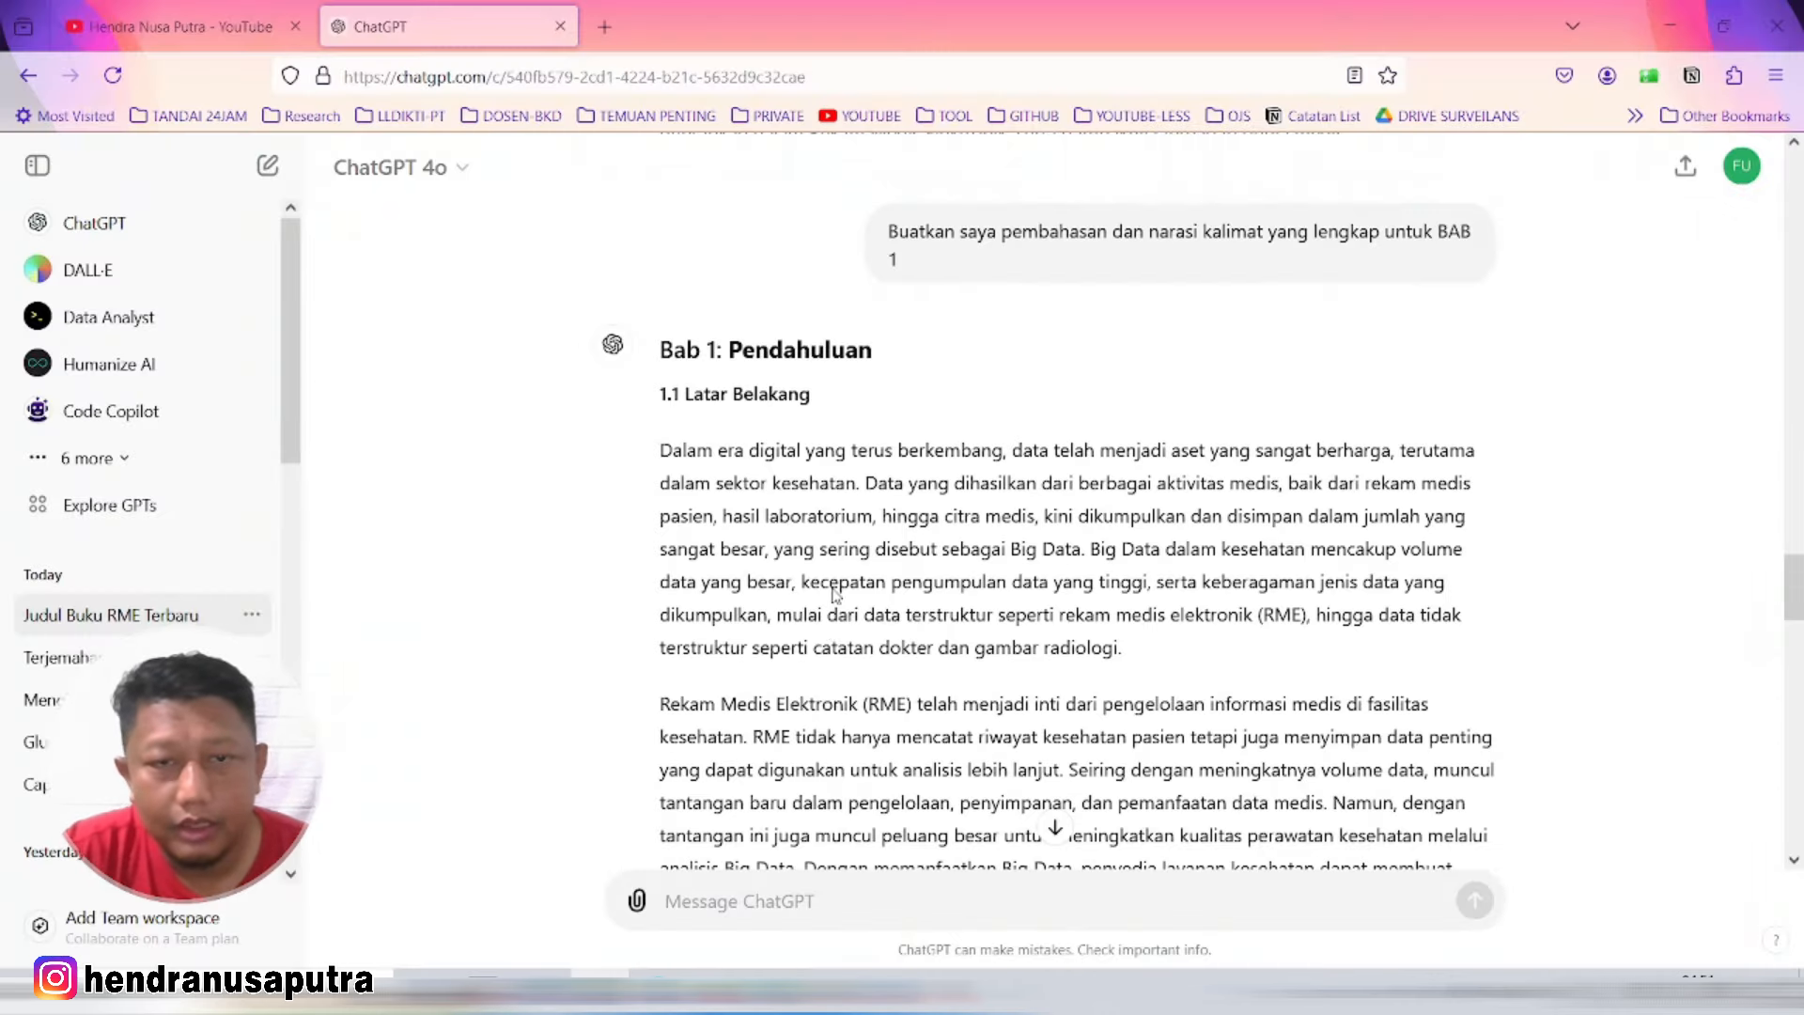
scroll(834, 594, down, 5)
ctrl+scroll(894, 540, down, 3)
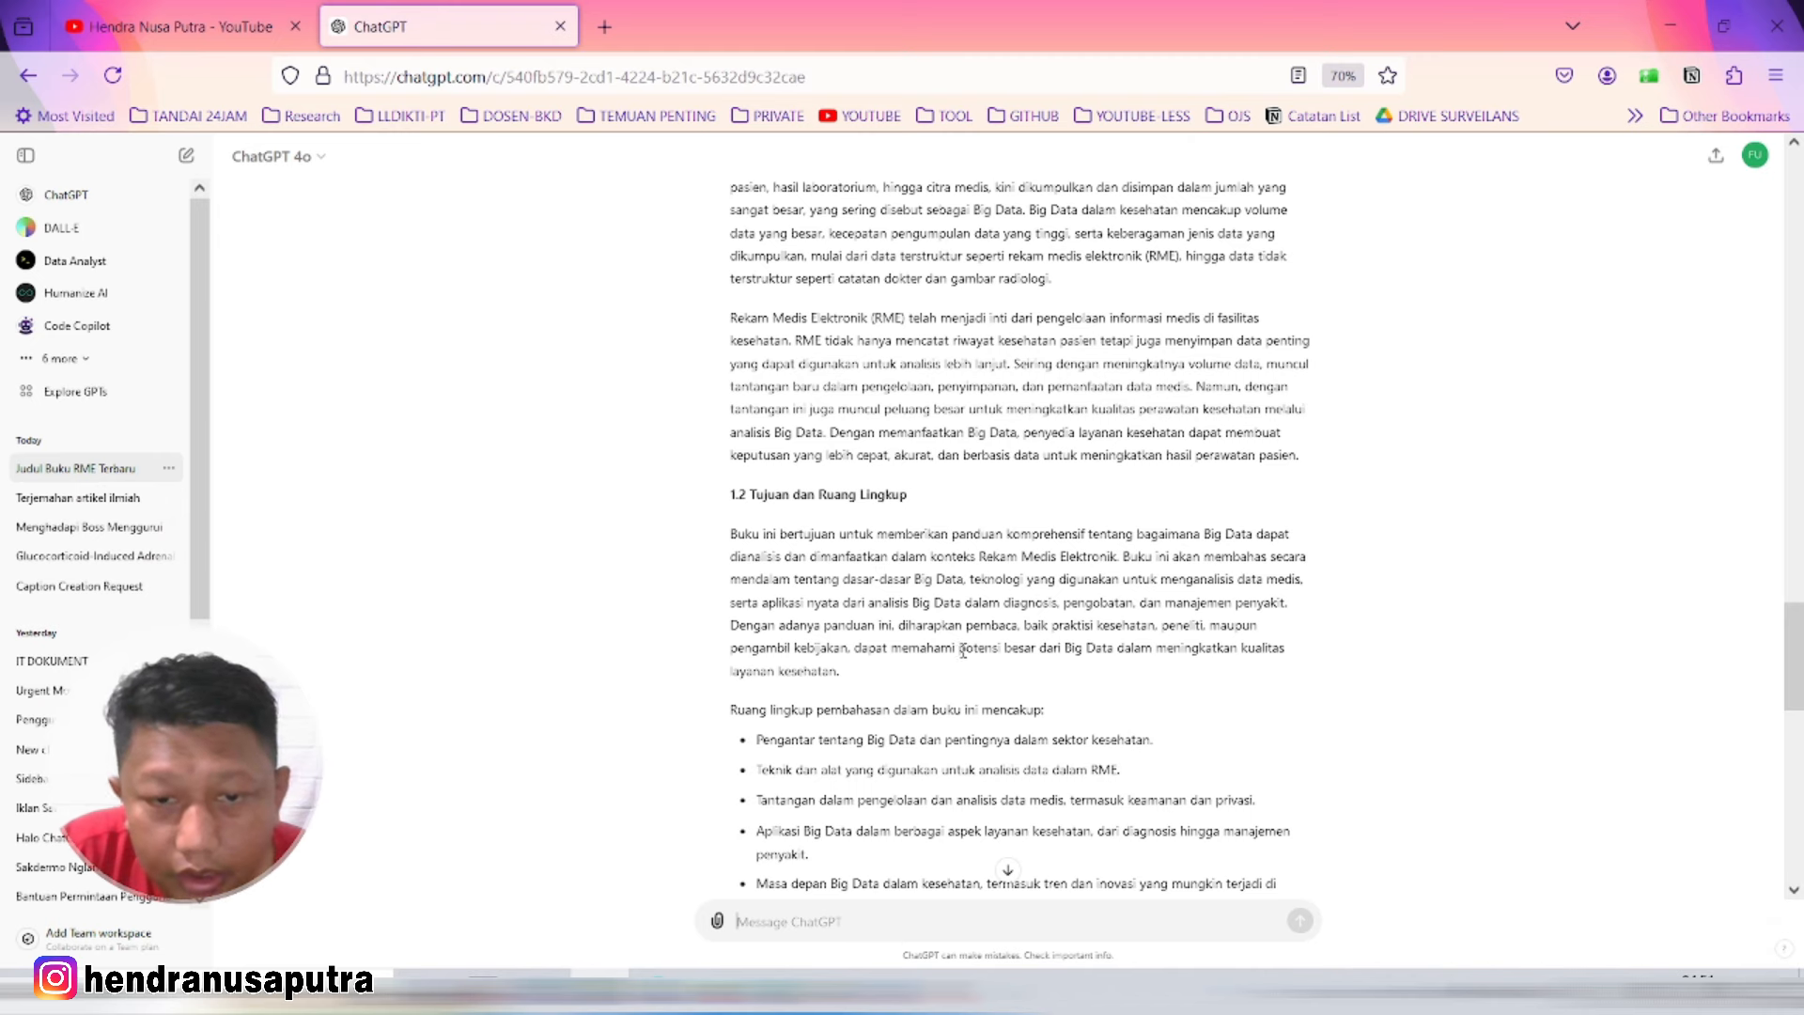
scroll(963, 650, down, 4)
scroll(943, 620, up, 7)
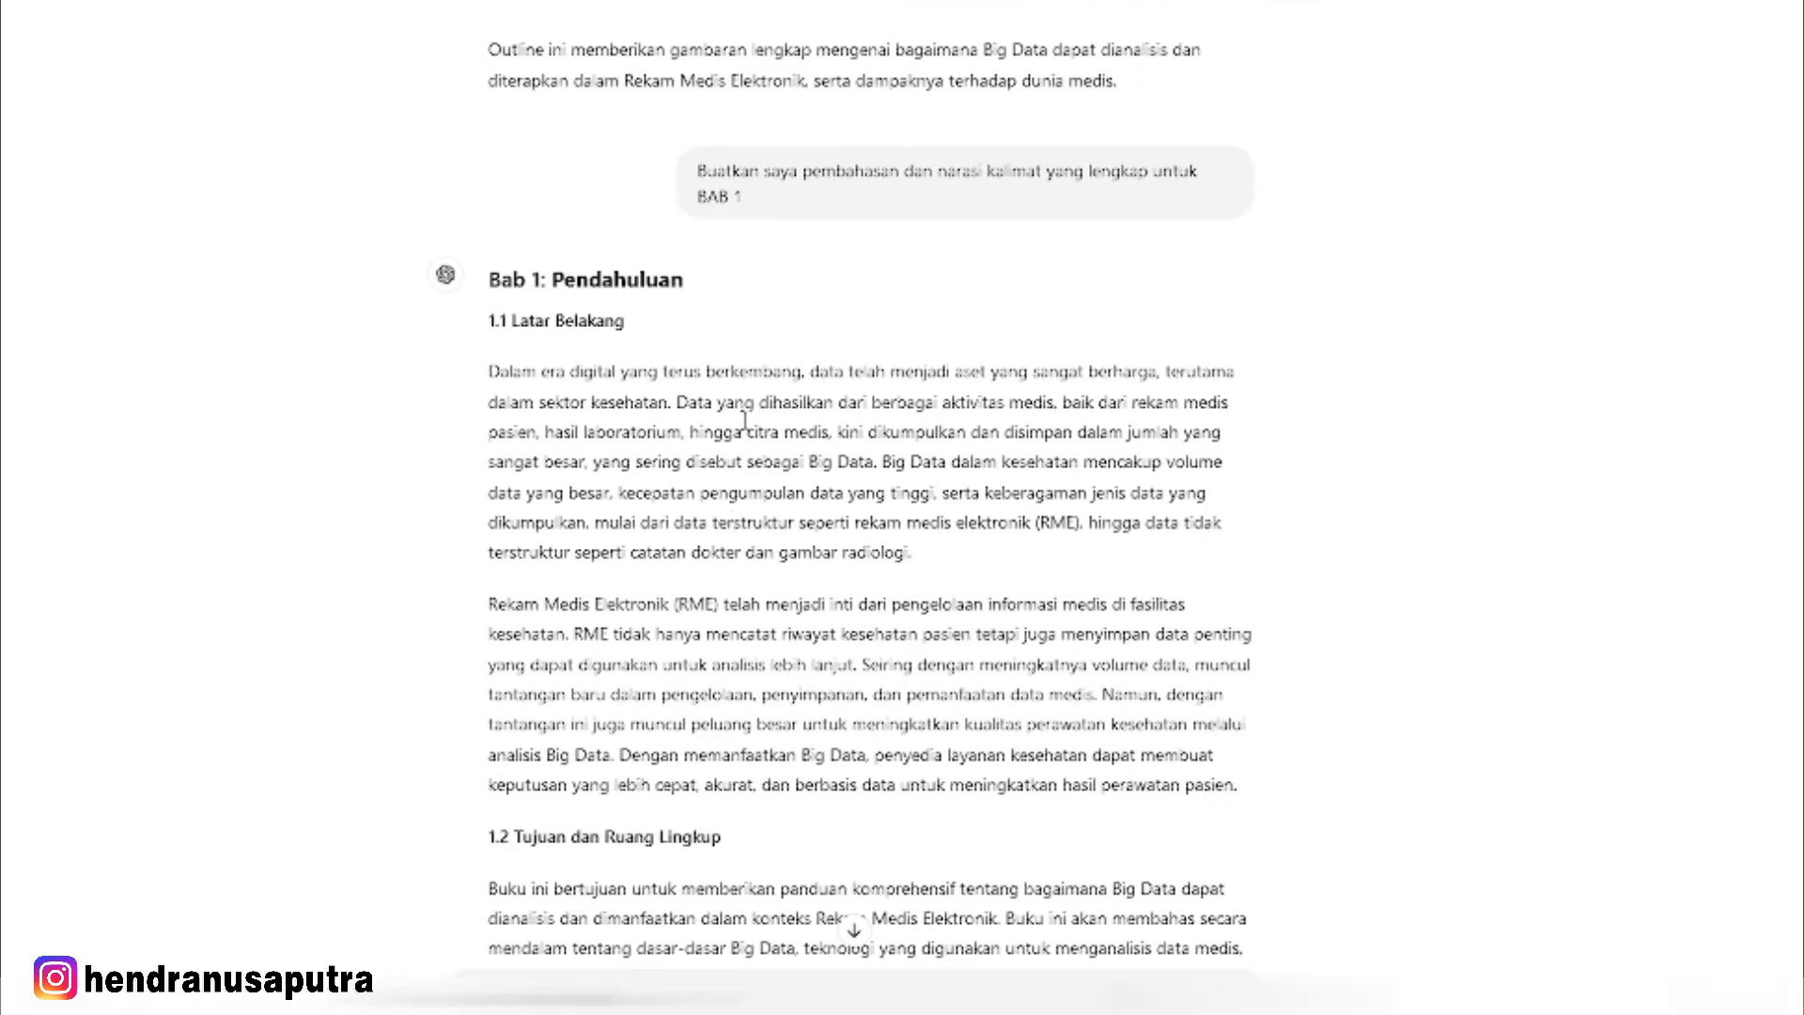
scroll(827, 423, down, 2)
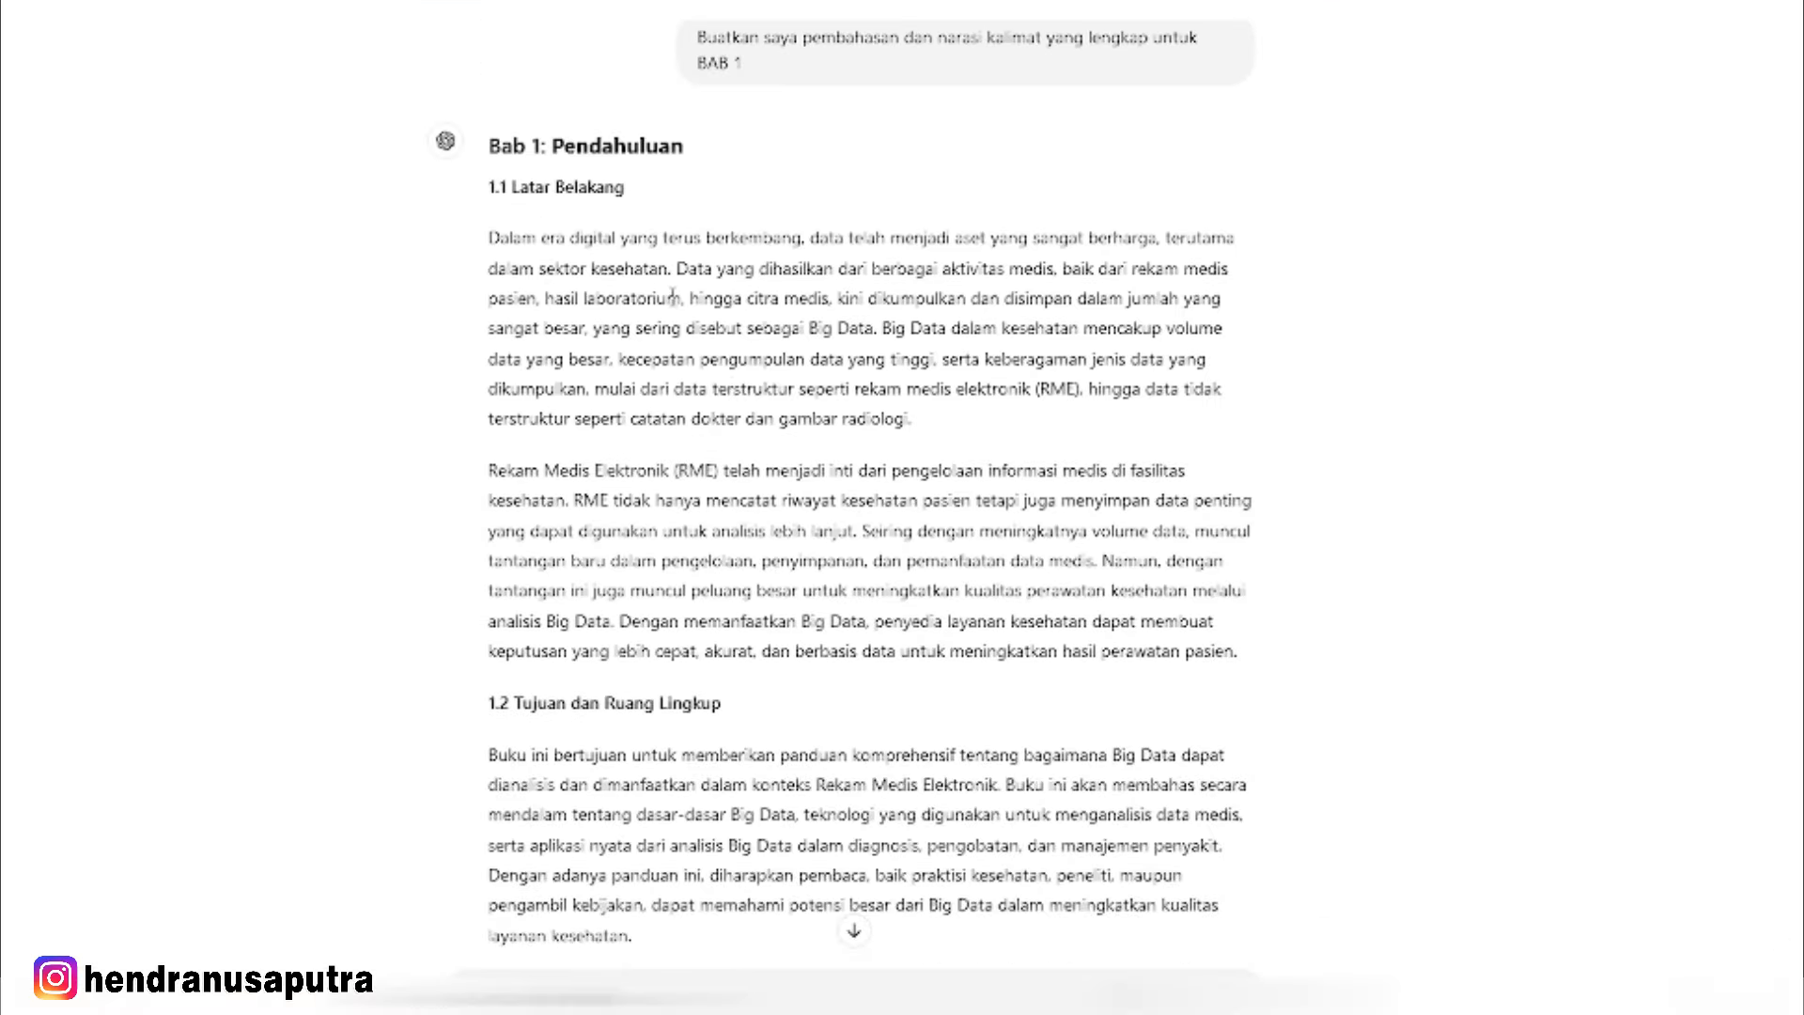
scroll(667, 357, down, 6)
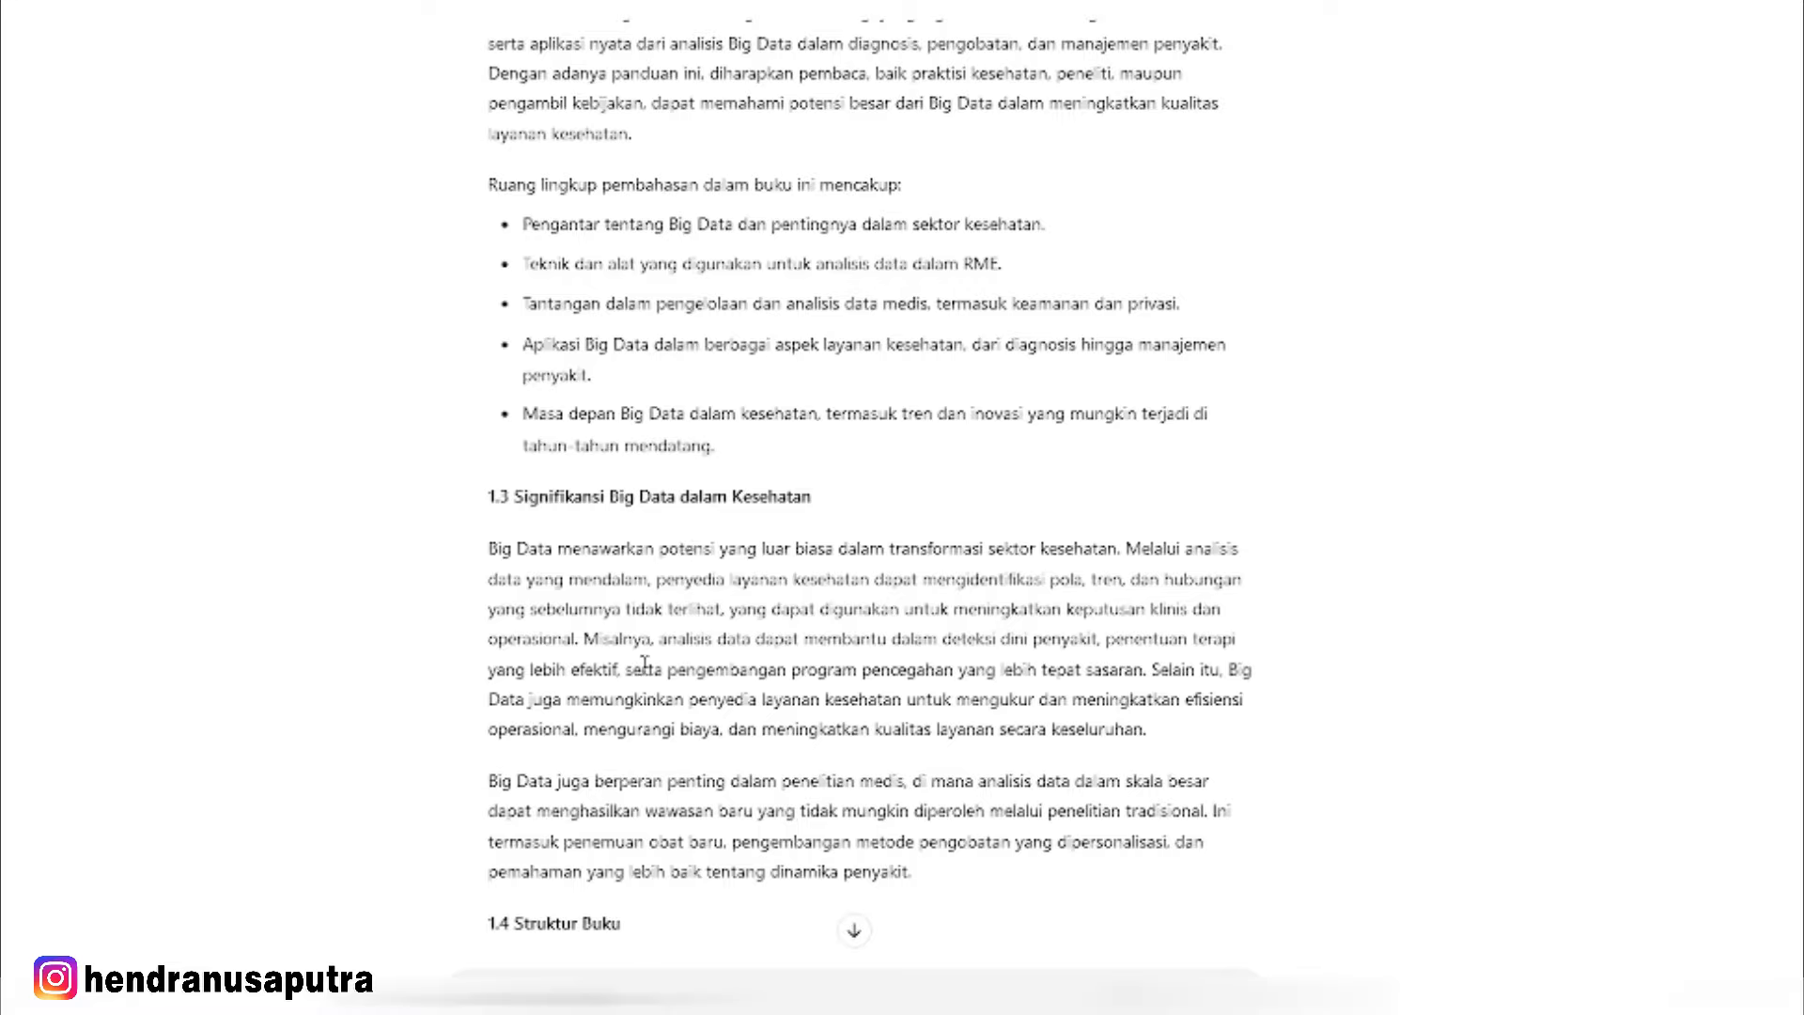
scroll(657, 564, down, 10)
scroll(729, 623, up, 10)
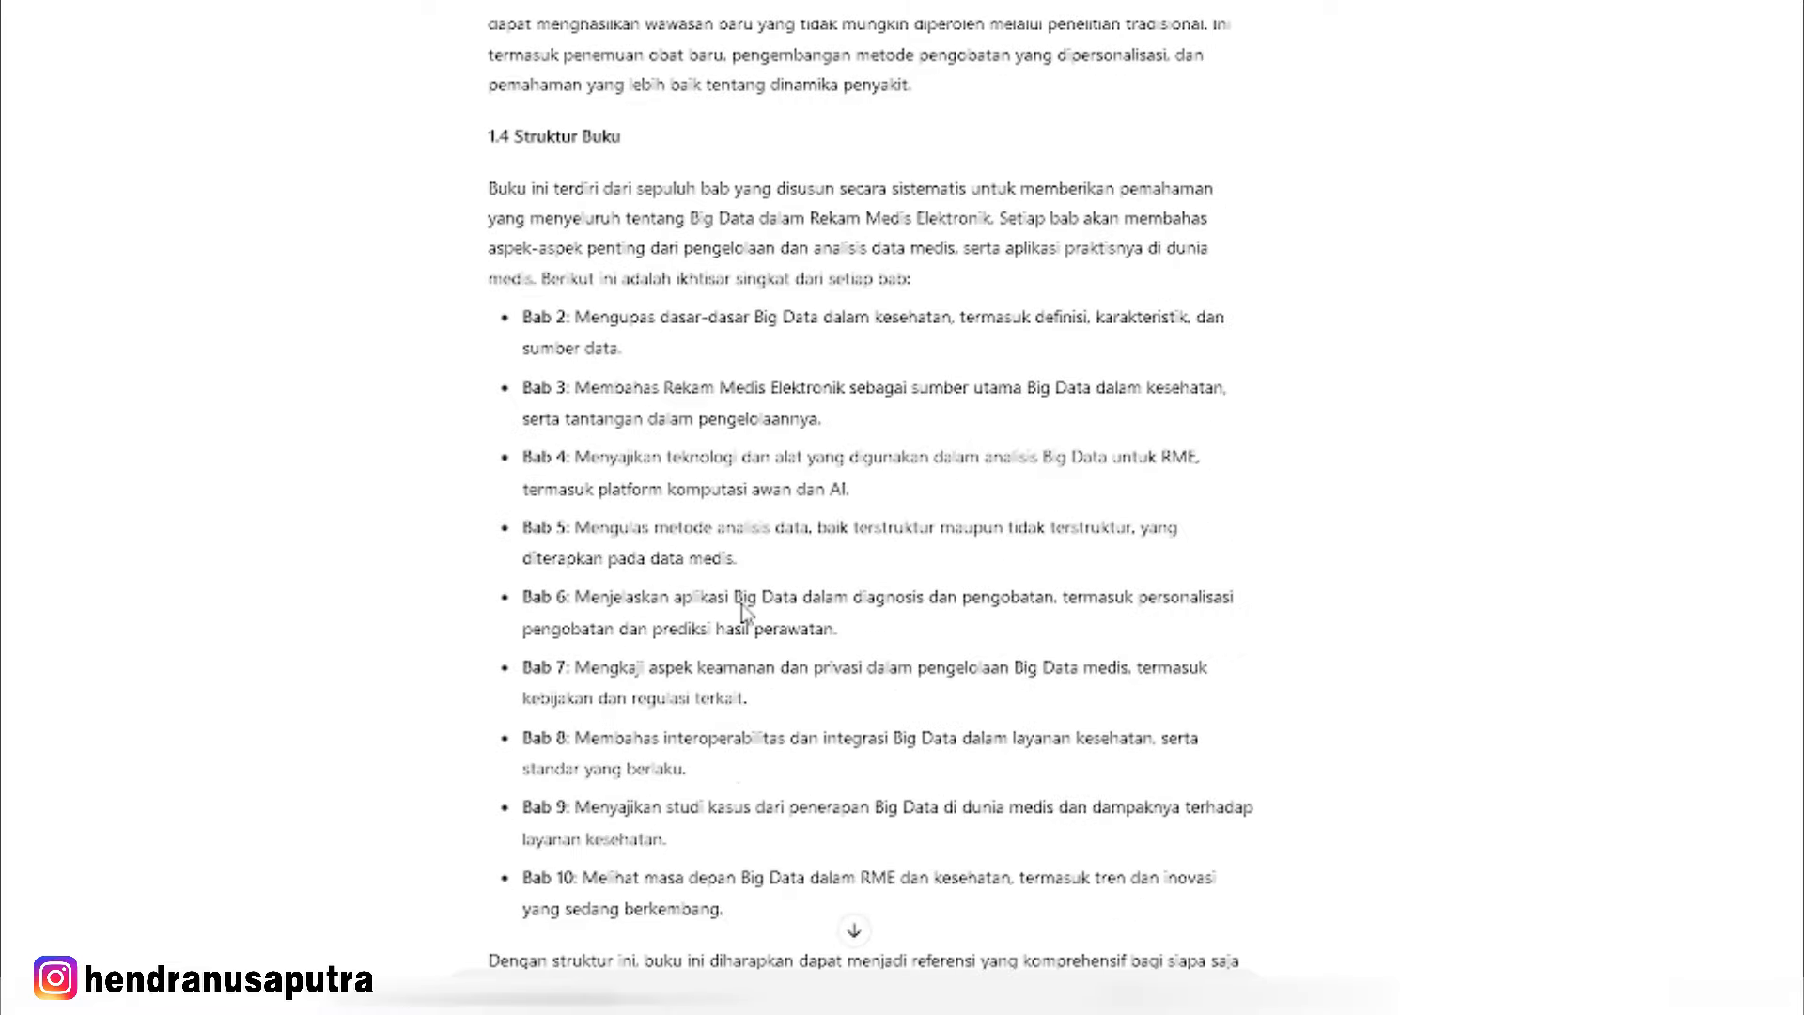
scroll(786, 491, up, 7)
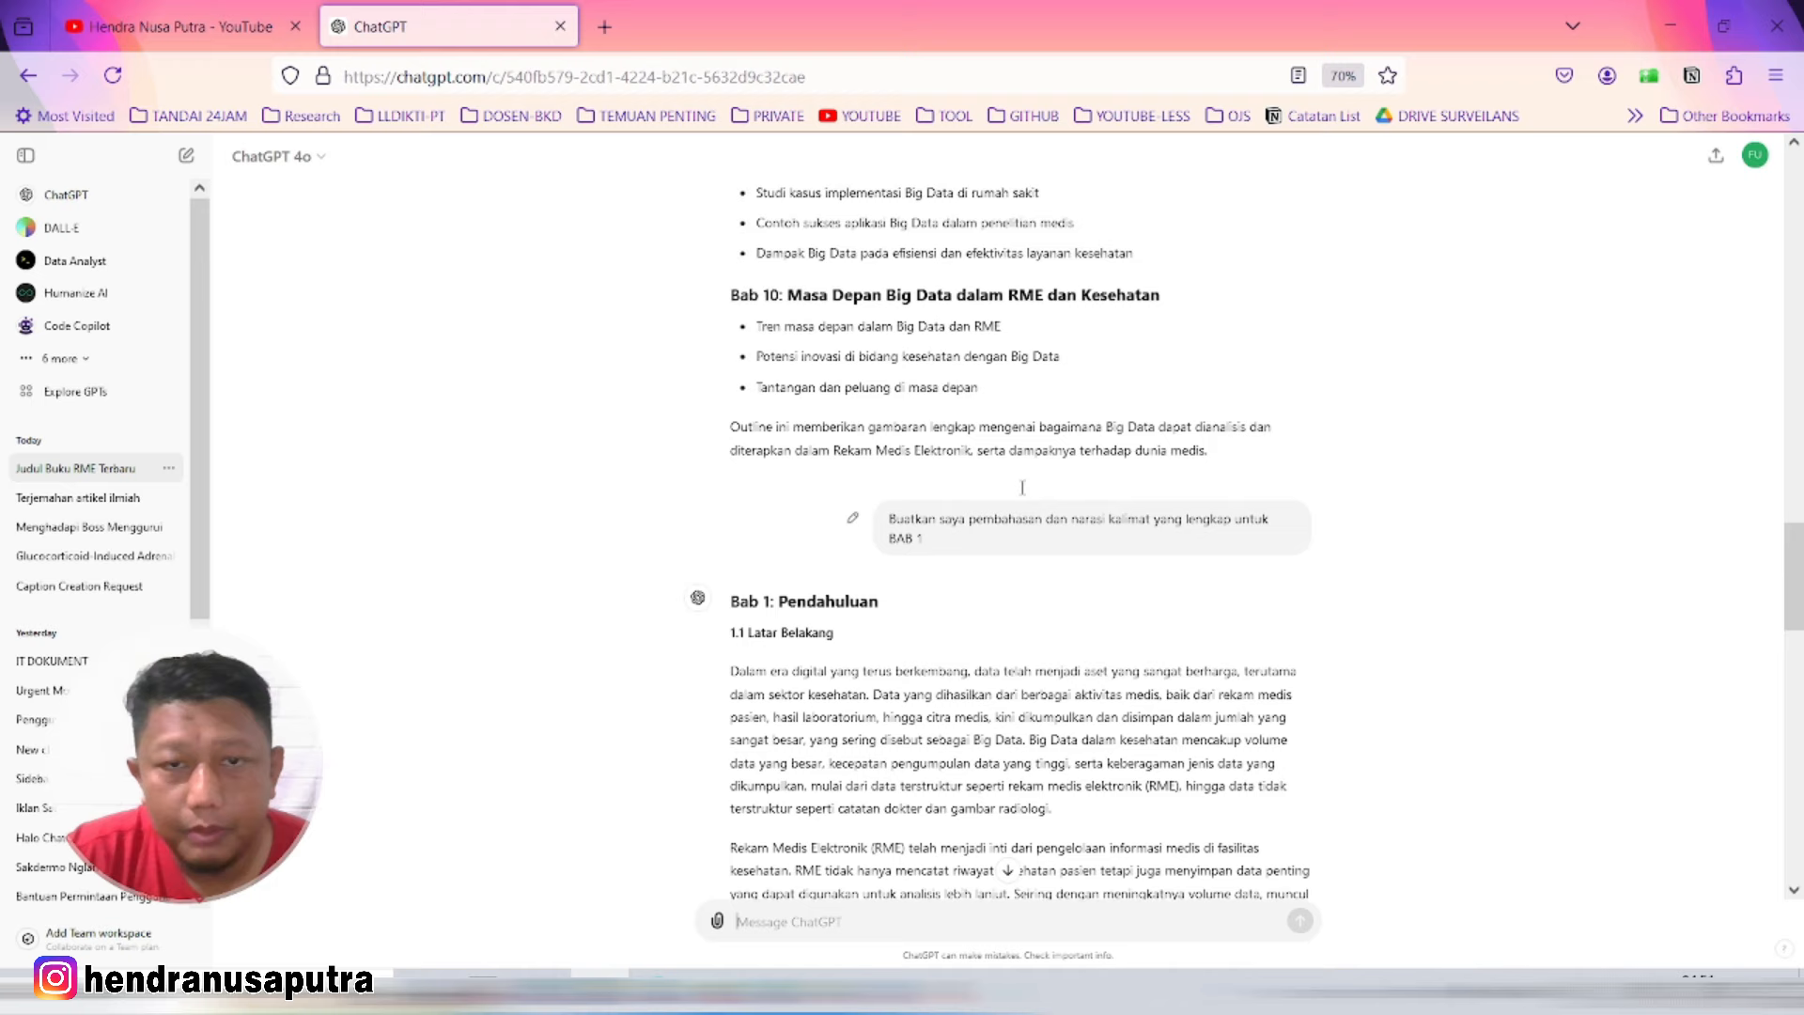
scroll(865, 477, up, 6)
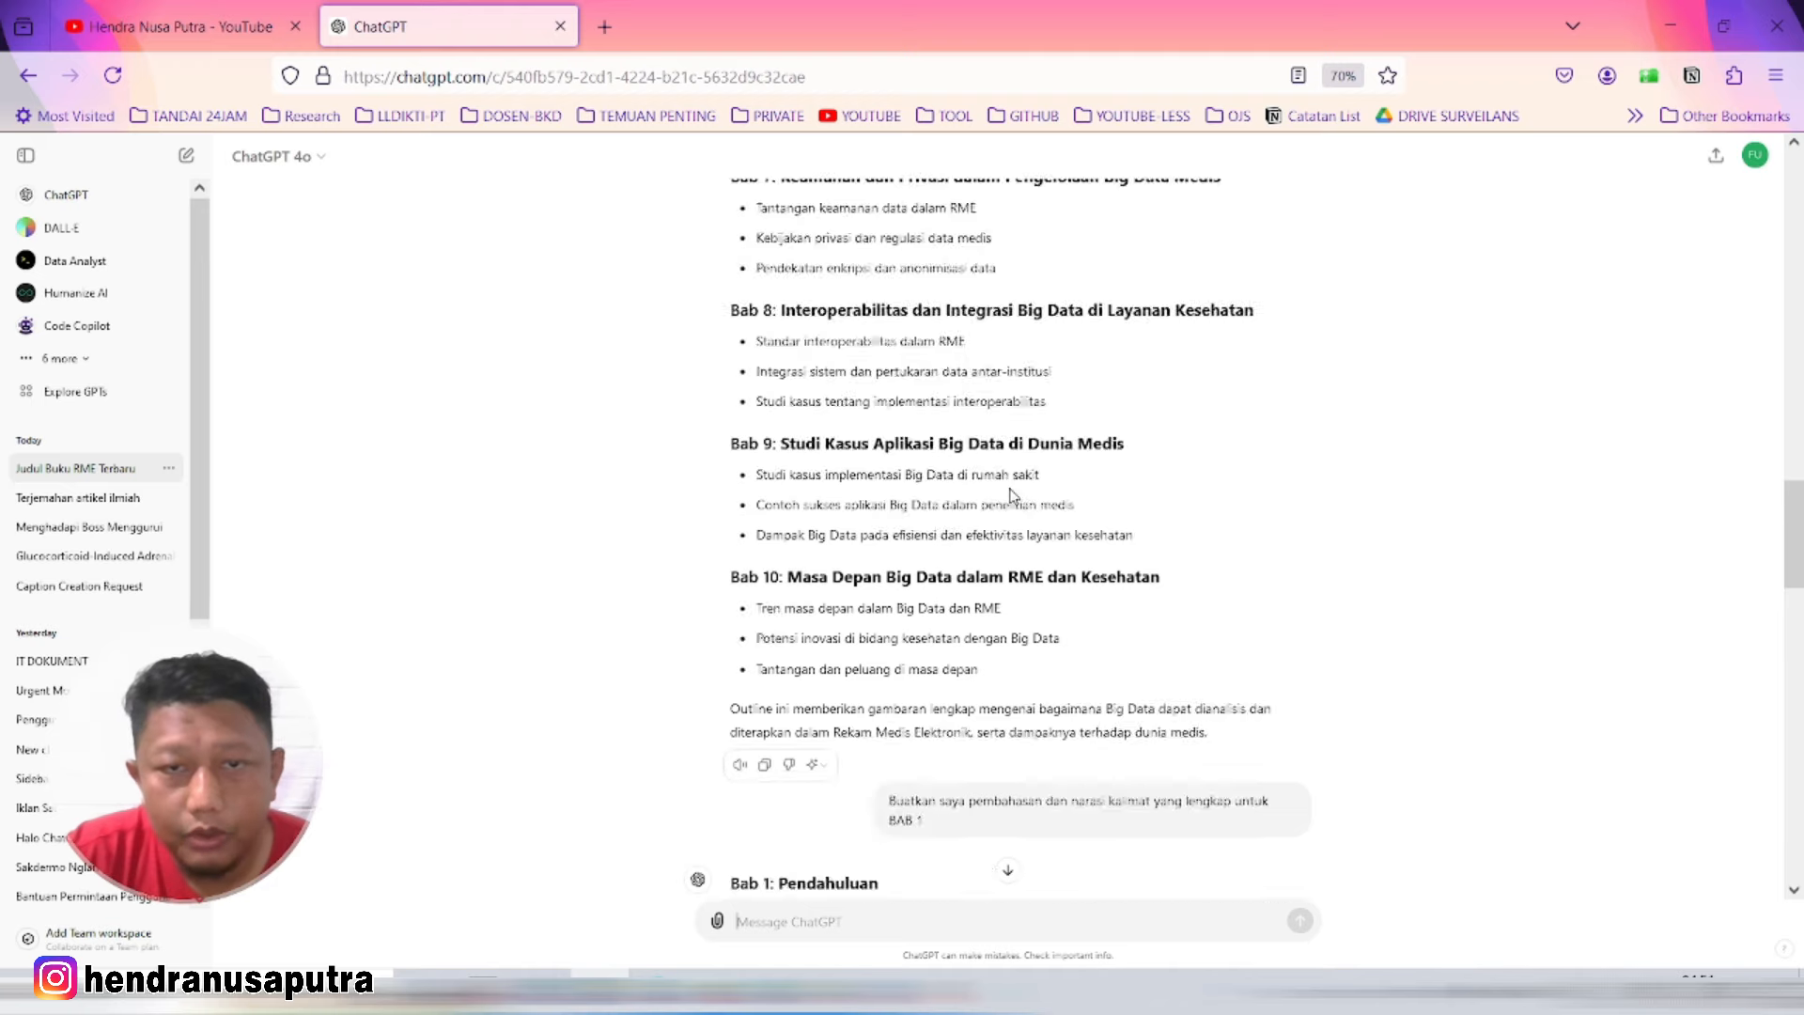
Step: Look back over the ten-chapter outline and highlight the sub-topics listed under "Bab 1: Pendahuluan", enlarging the page to 90%
scroll(883, 402, up, 2)
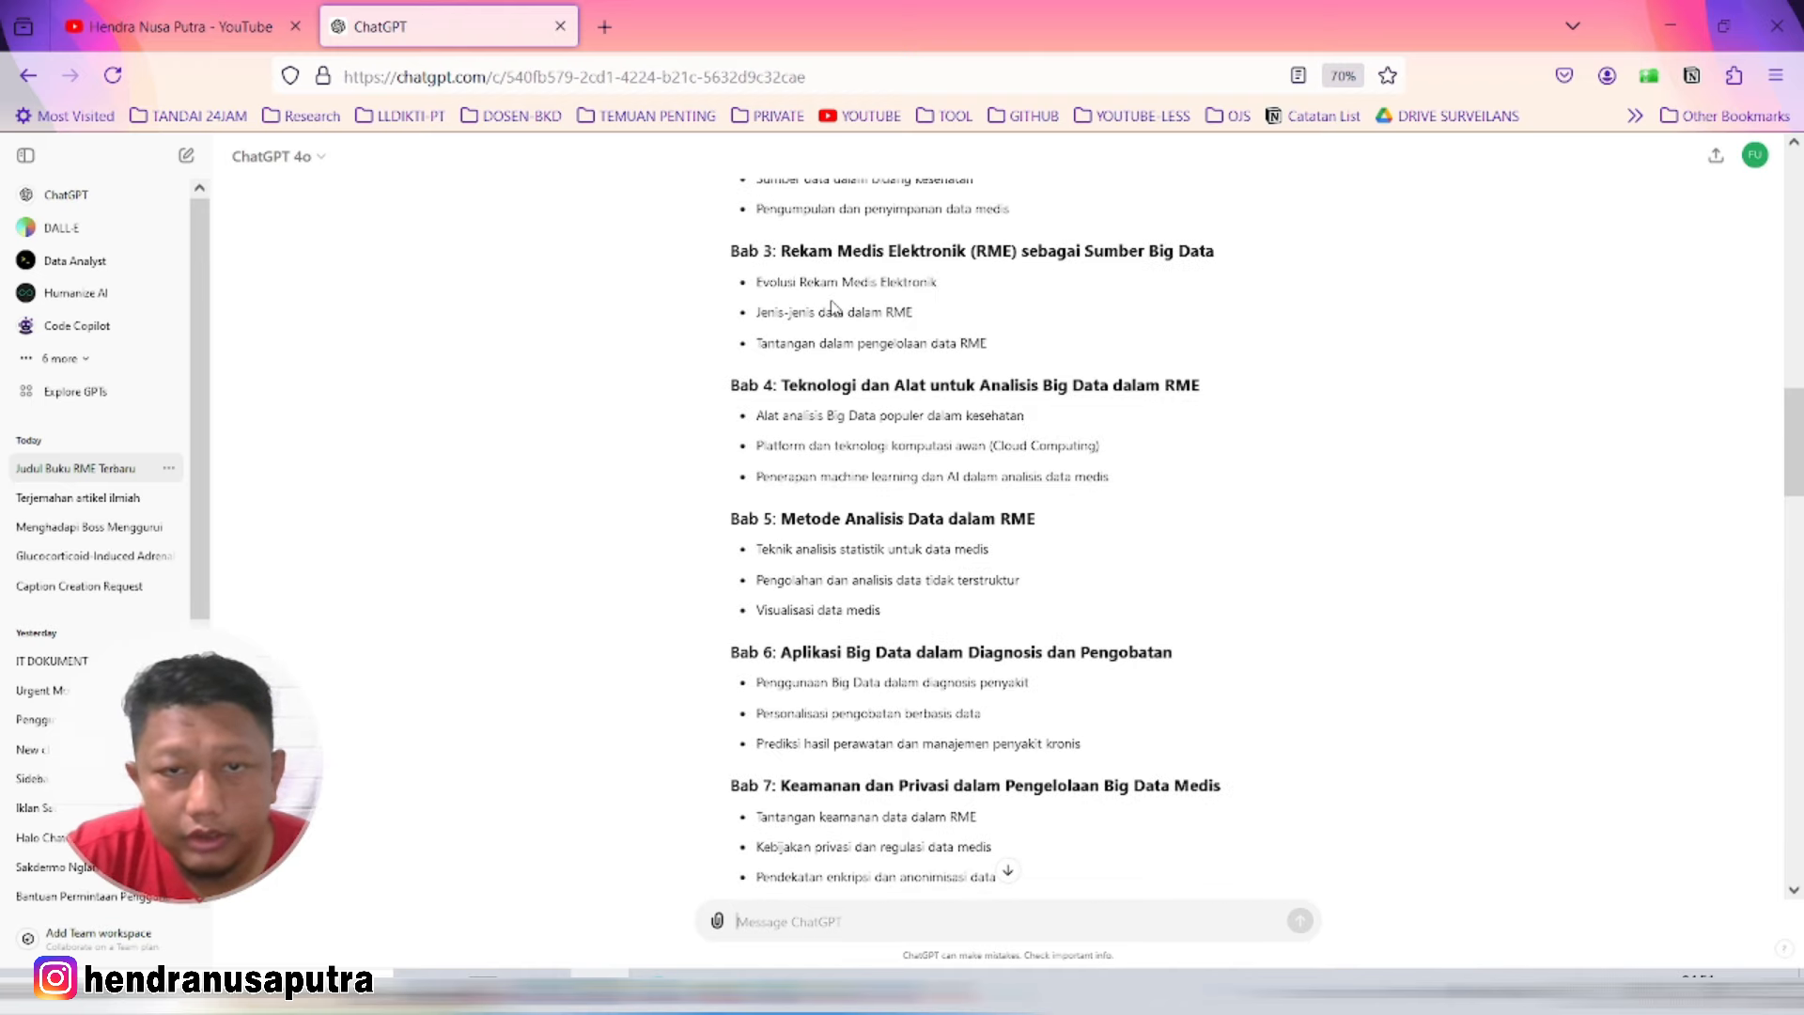
scroll(831, 309, up, 8)
key(ctrl+plus)
key(ctrl+plus)
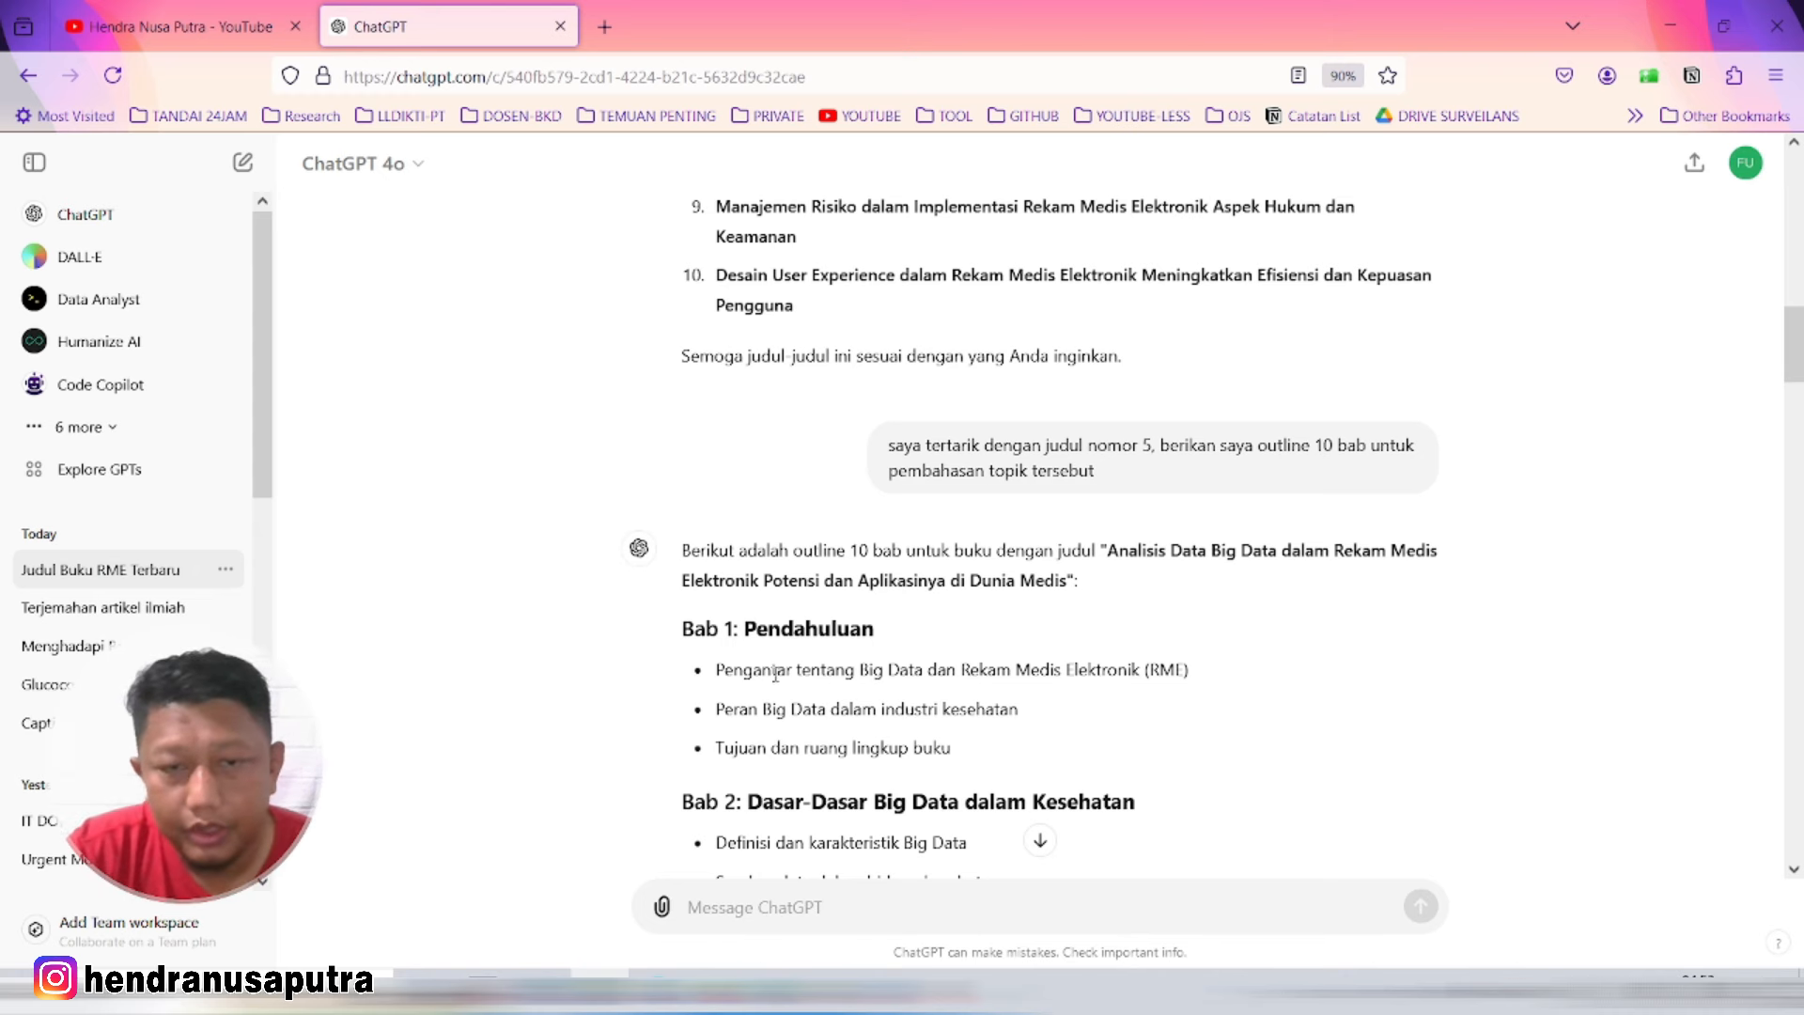
drag(723, 665, 943, 709)
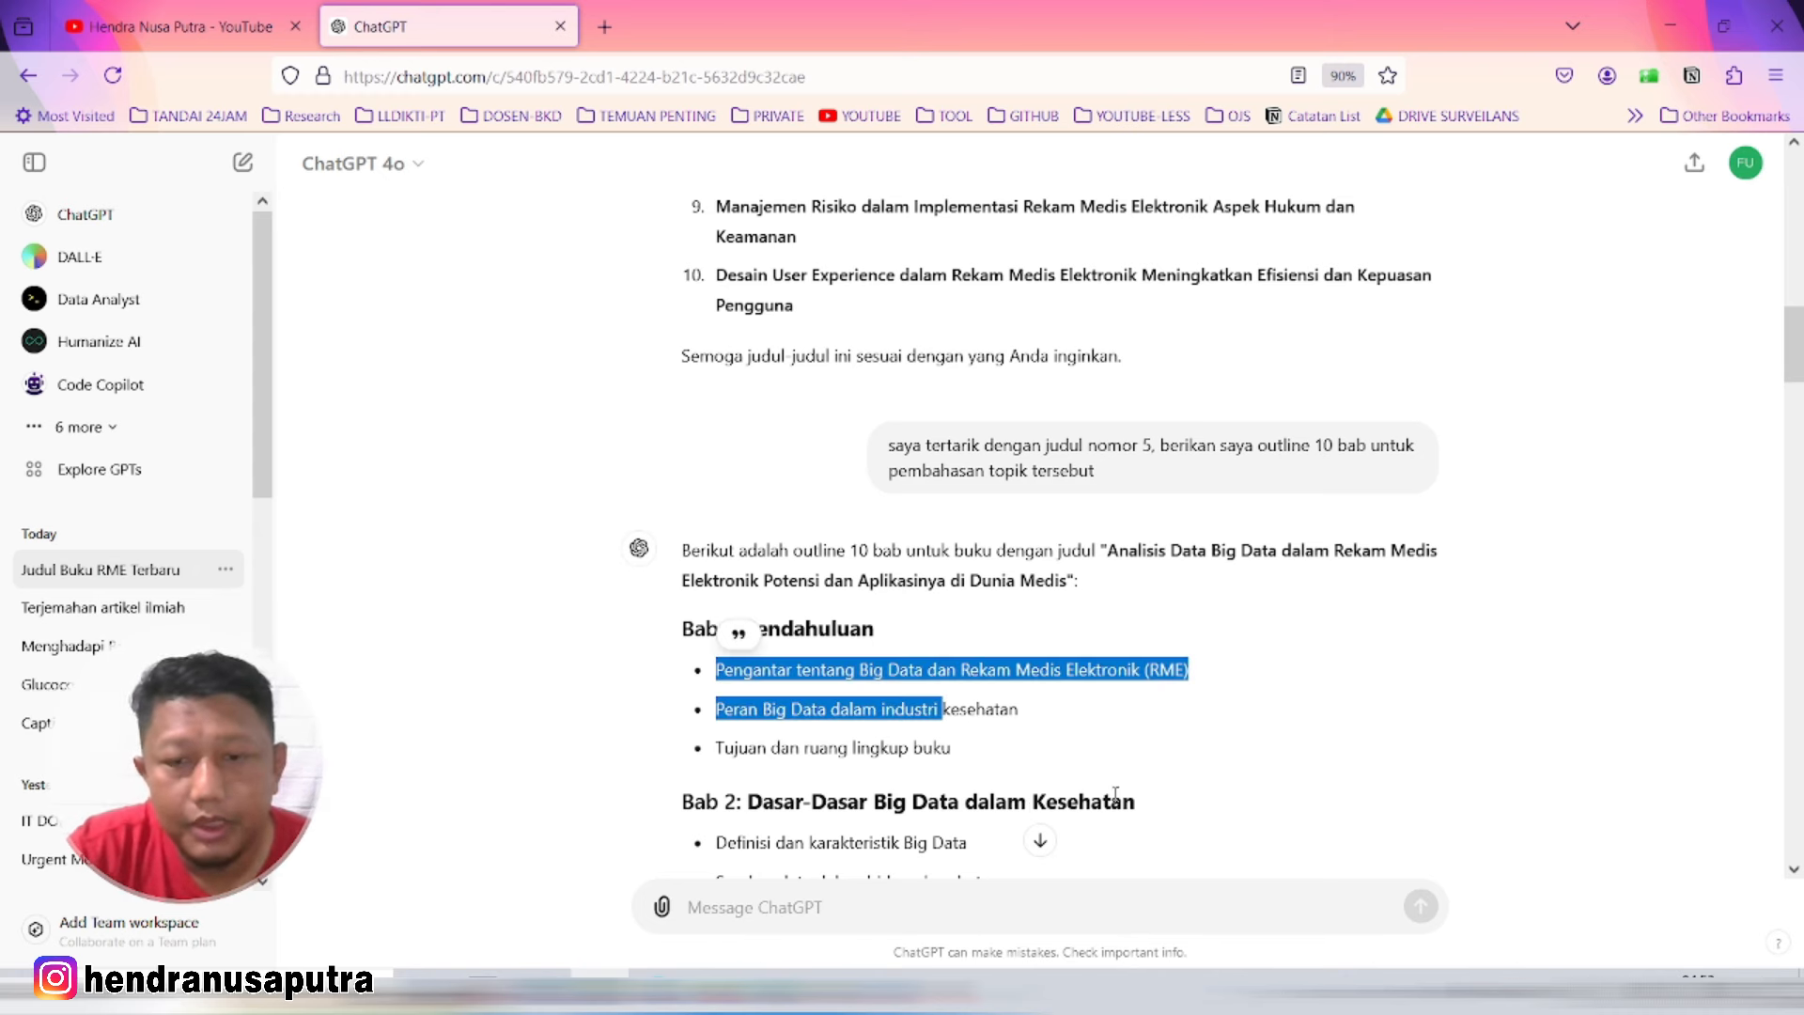
scroll(1115, 794, down, 3)
click(925, 430)
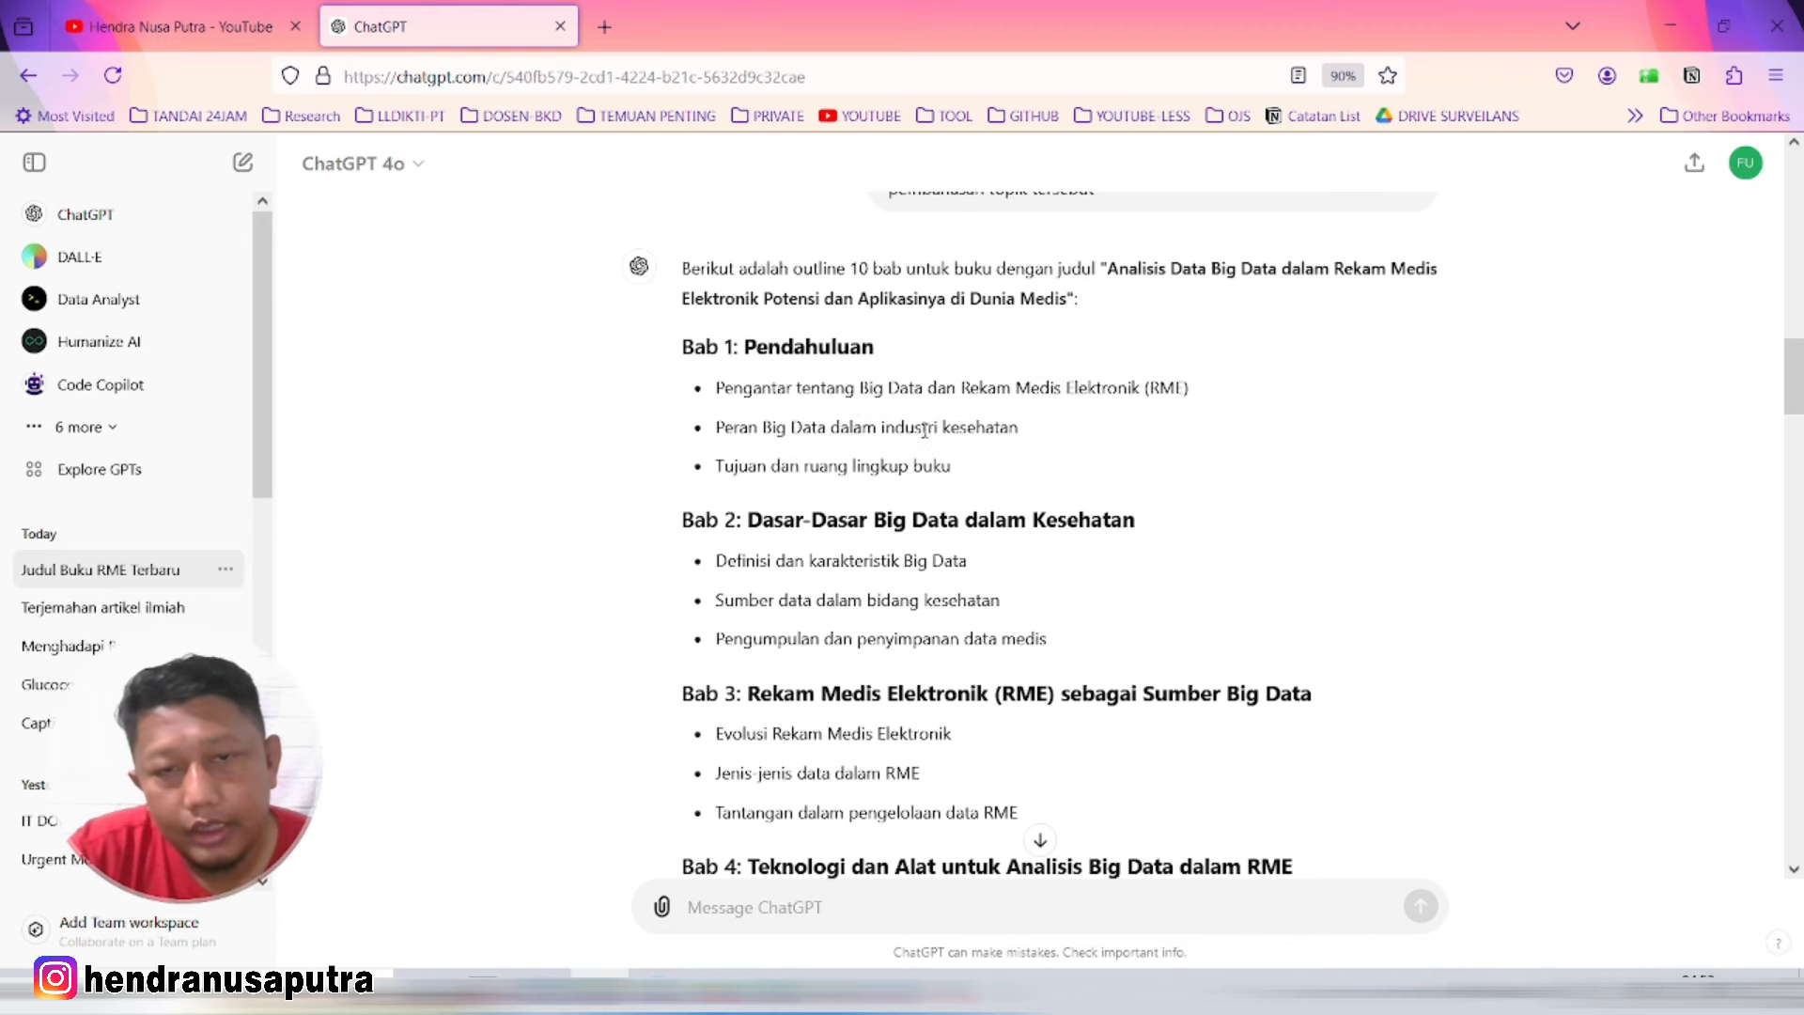
drag(719, 389, 999, 429)
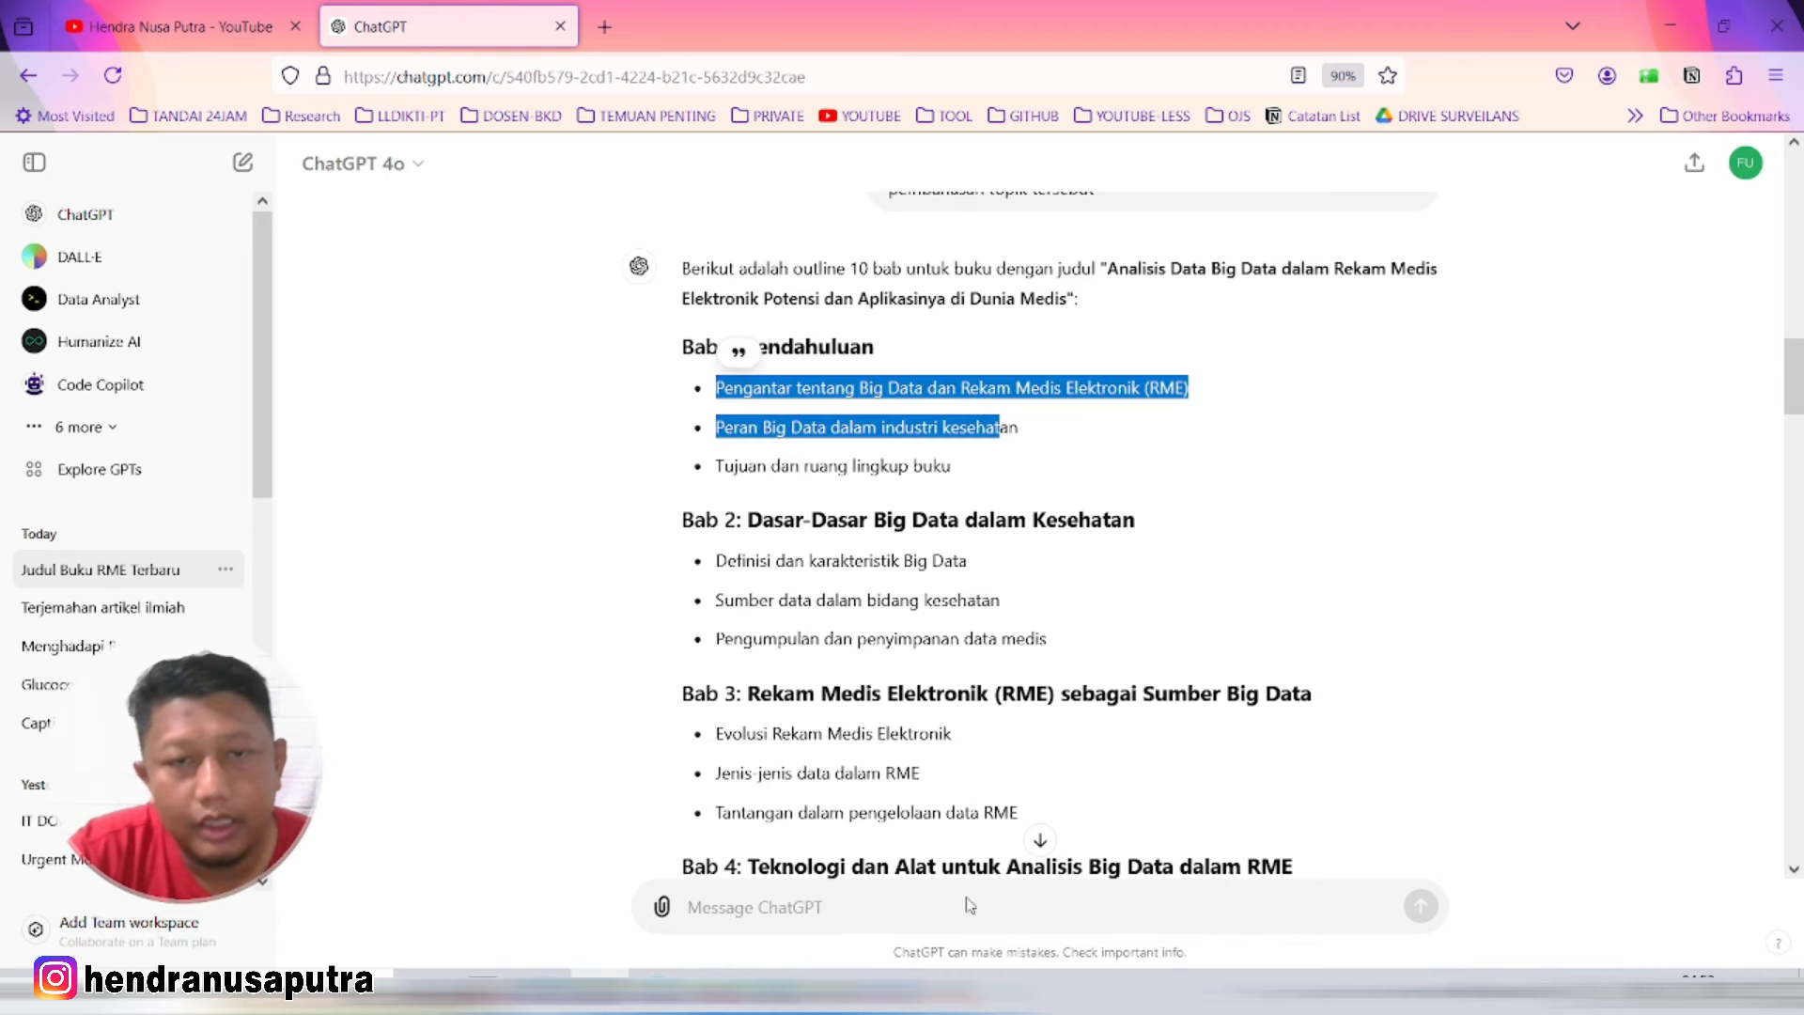
Step: Submit the follow-up prompt "sesuaikan pembahasan bab 1 dengan outline diatas" in the same conversation
click(728, 903)
scroll(930, 700, down, 9)
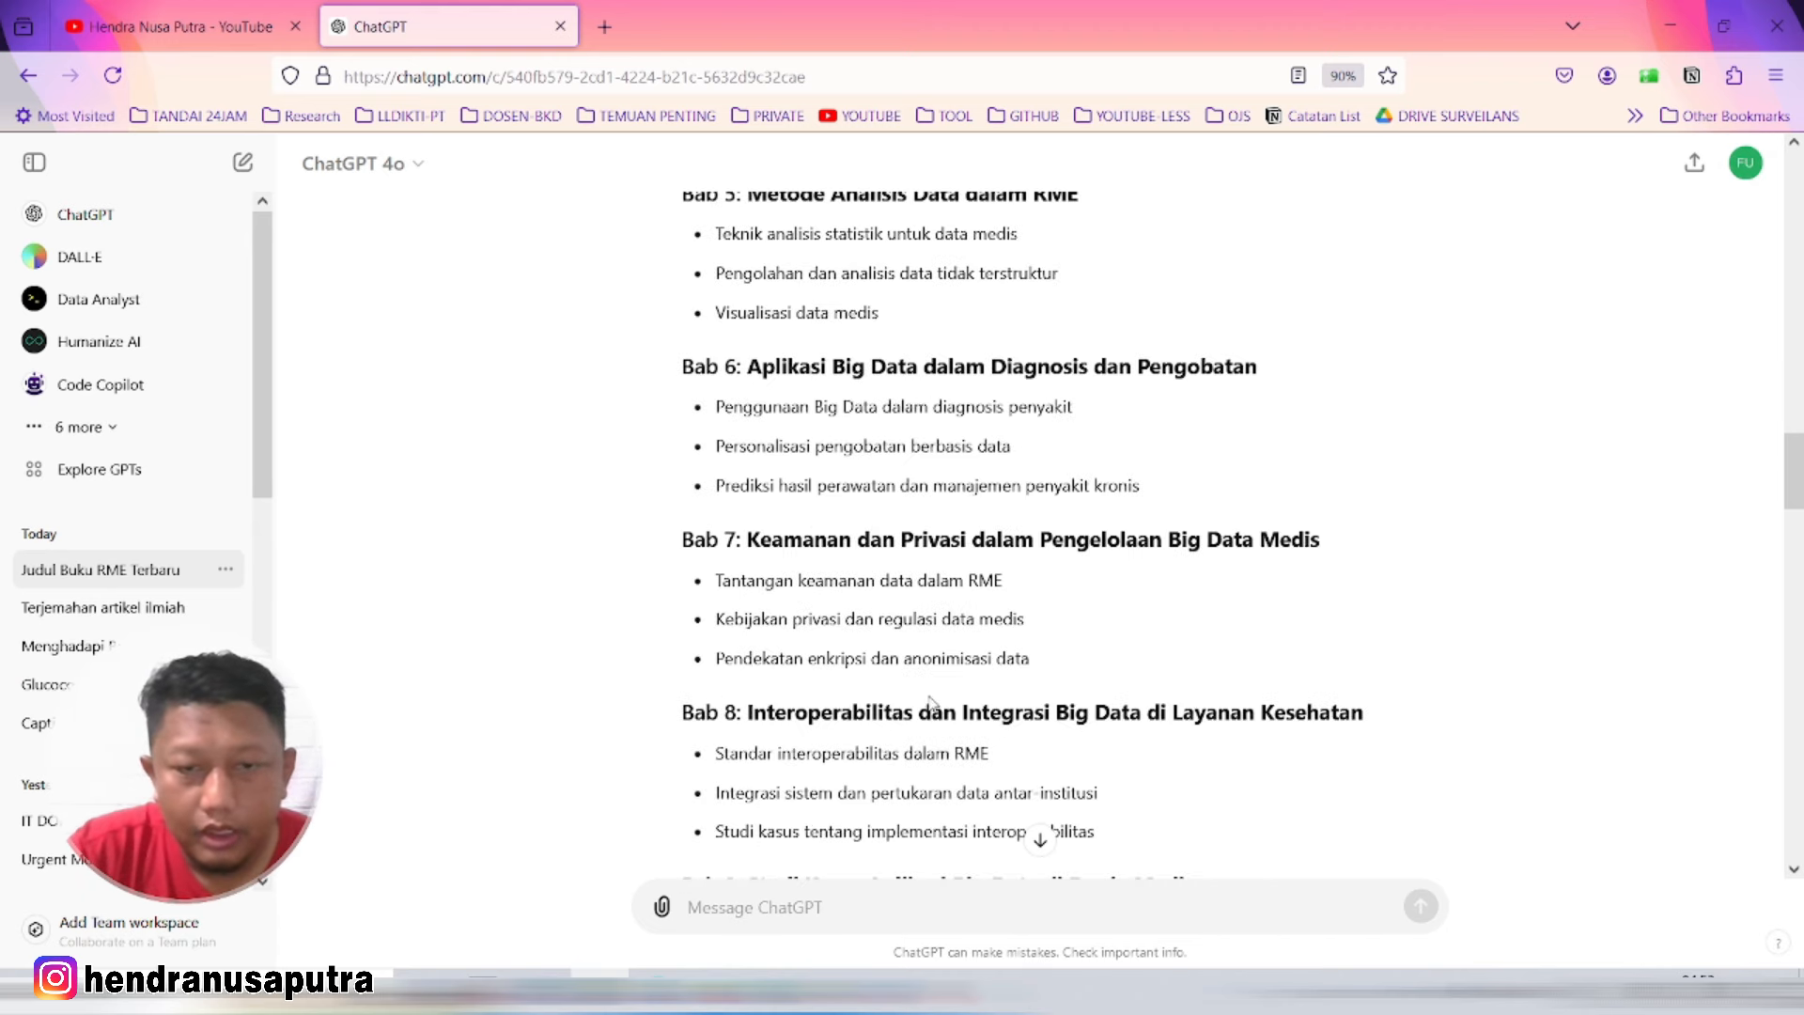
scroll(940, 671, up, 6)
scroll(940, 663, down, 6)
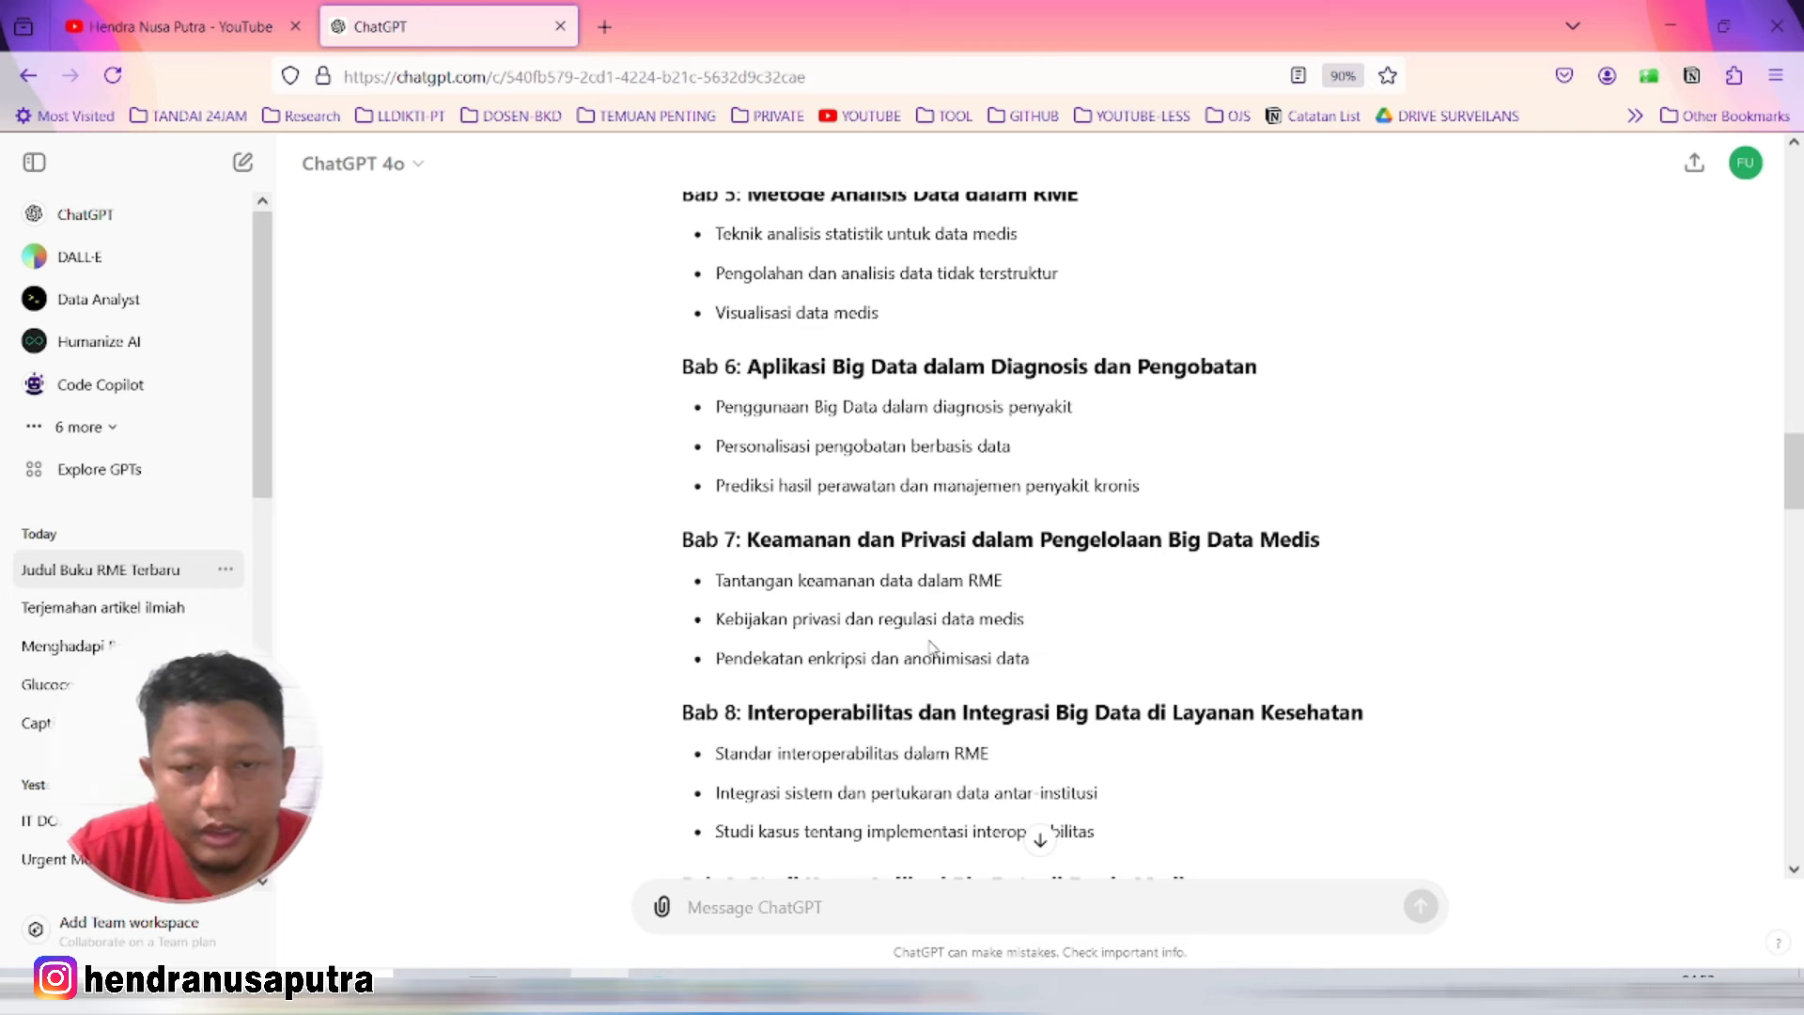
scroll(930, 646, up, 7)
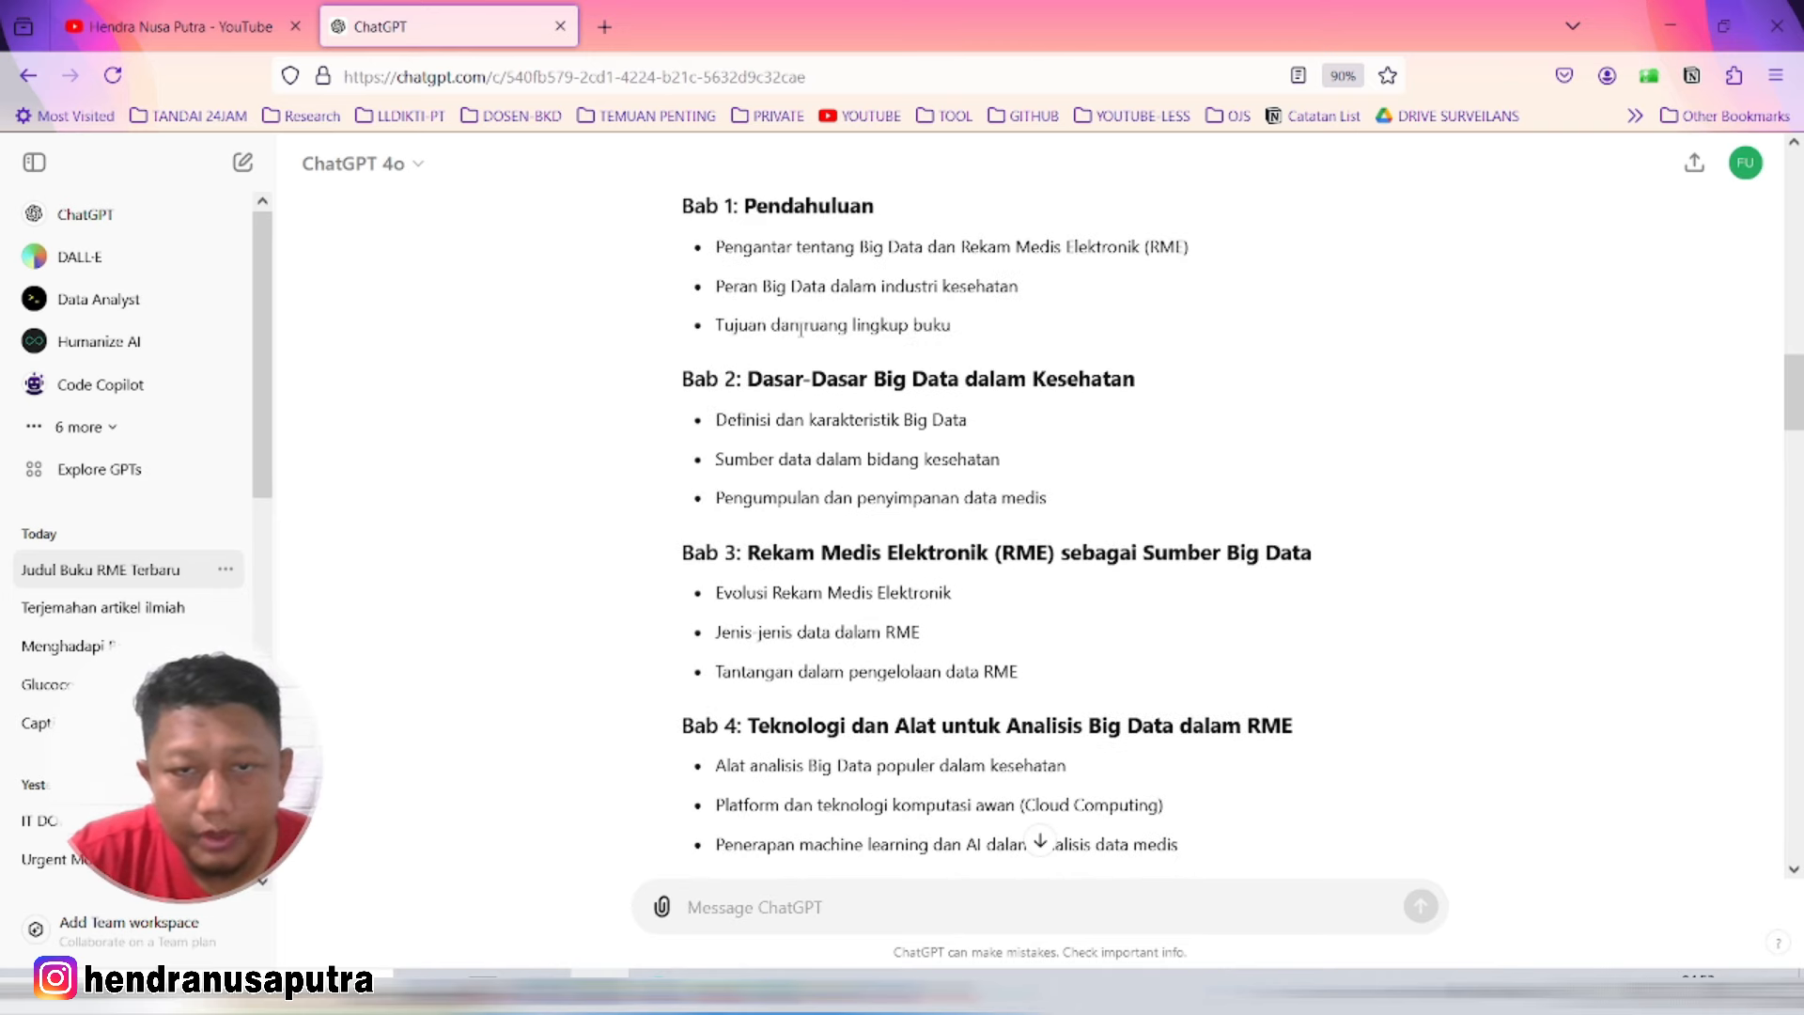
scroll(921, 723, down, 8)
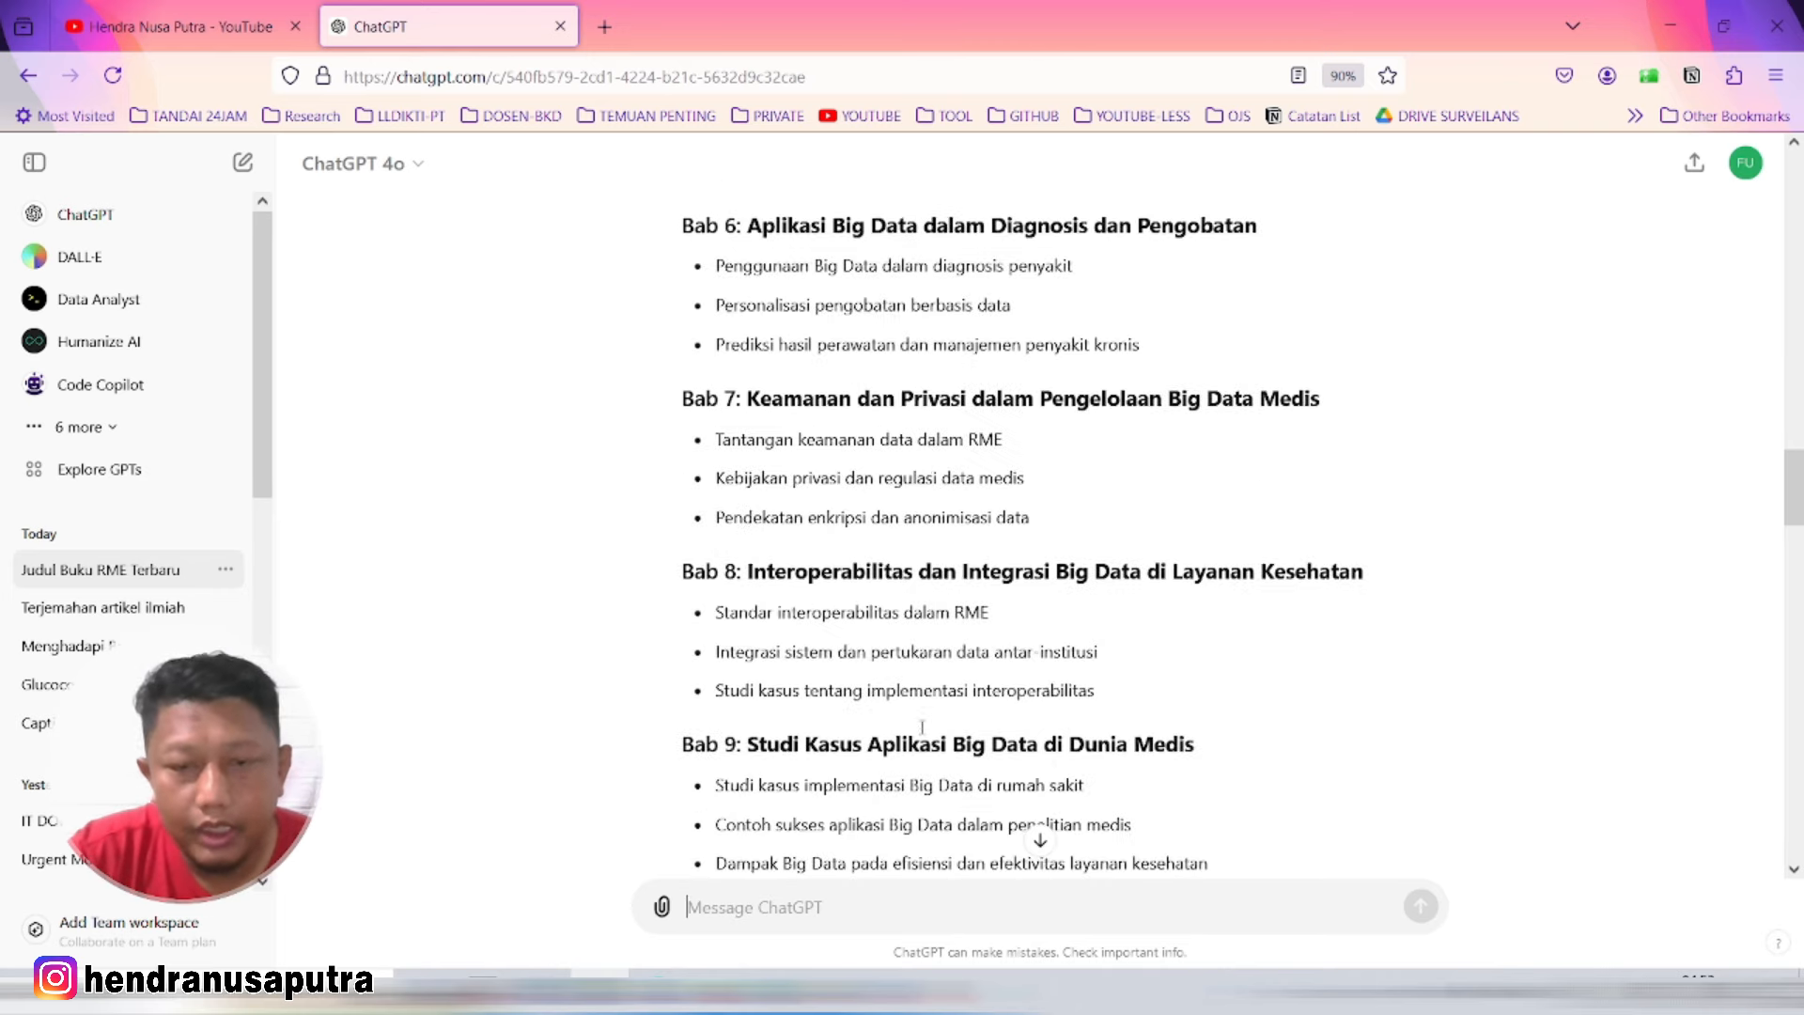
scroll(939, 648, up, 7)
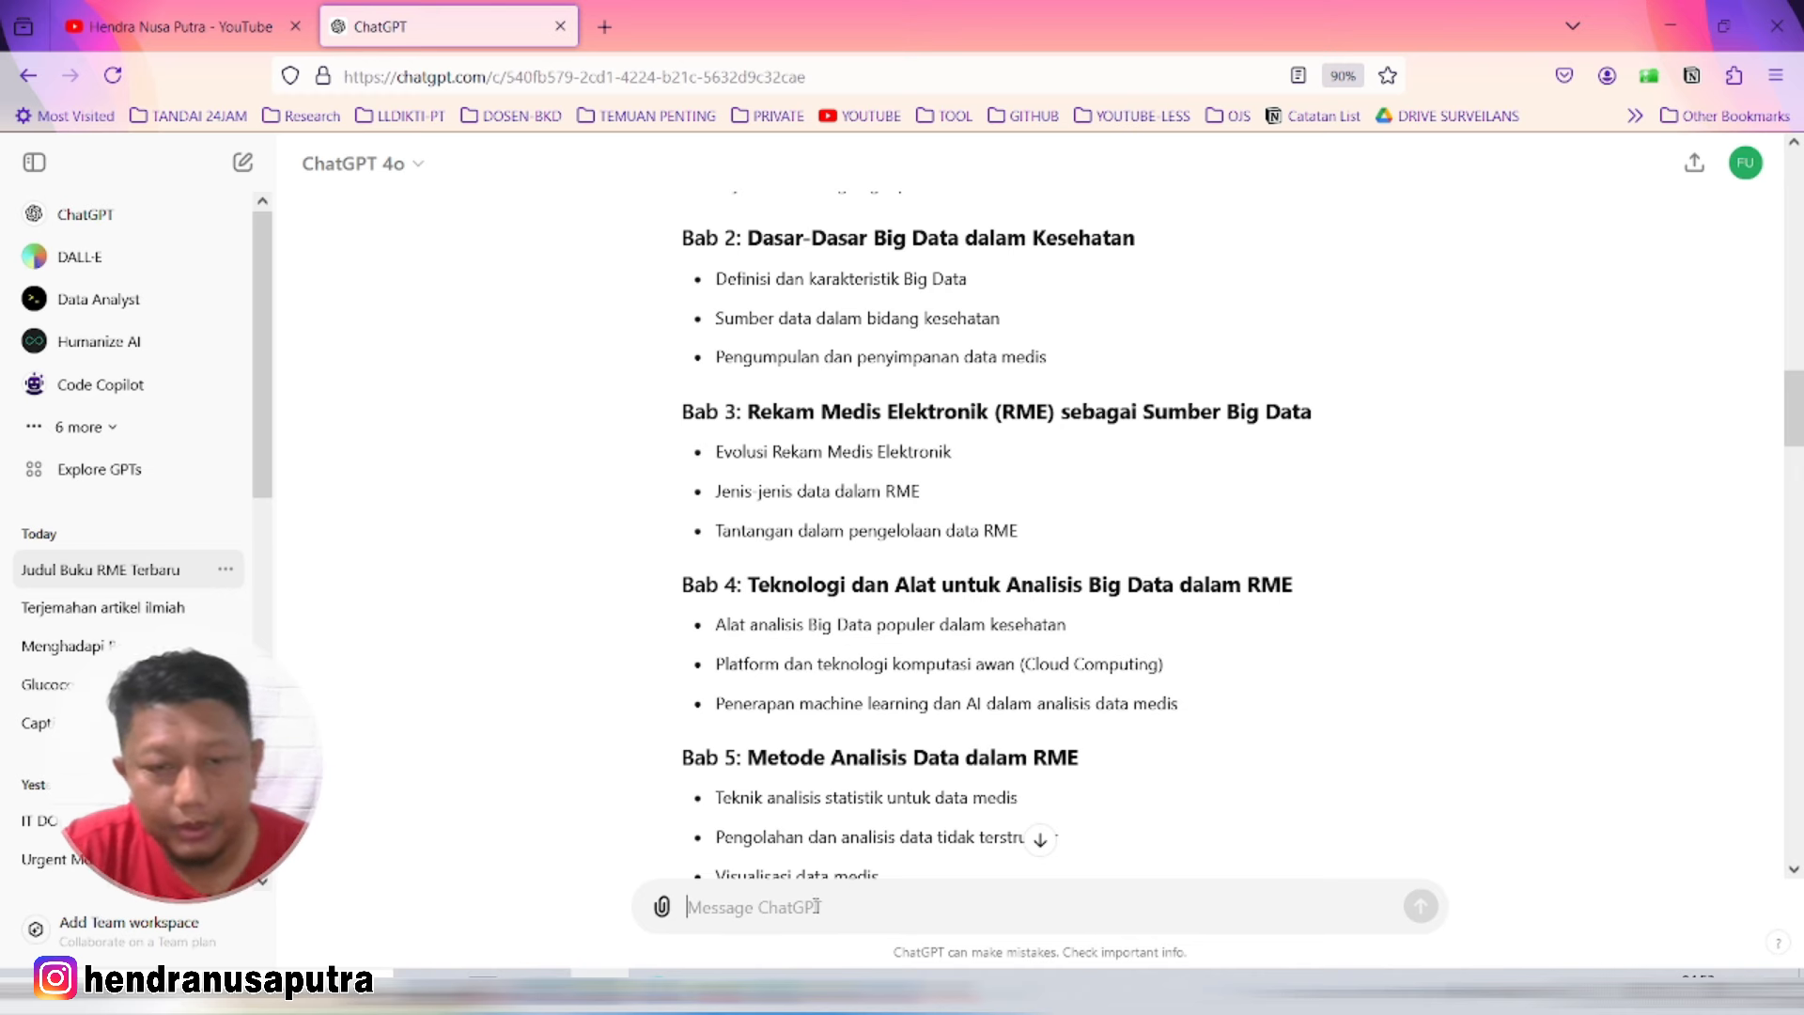
scroll(854, 575, up, 4)
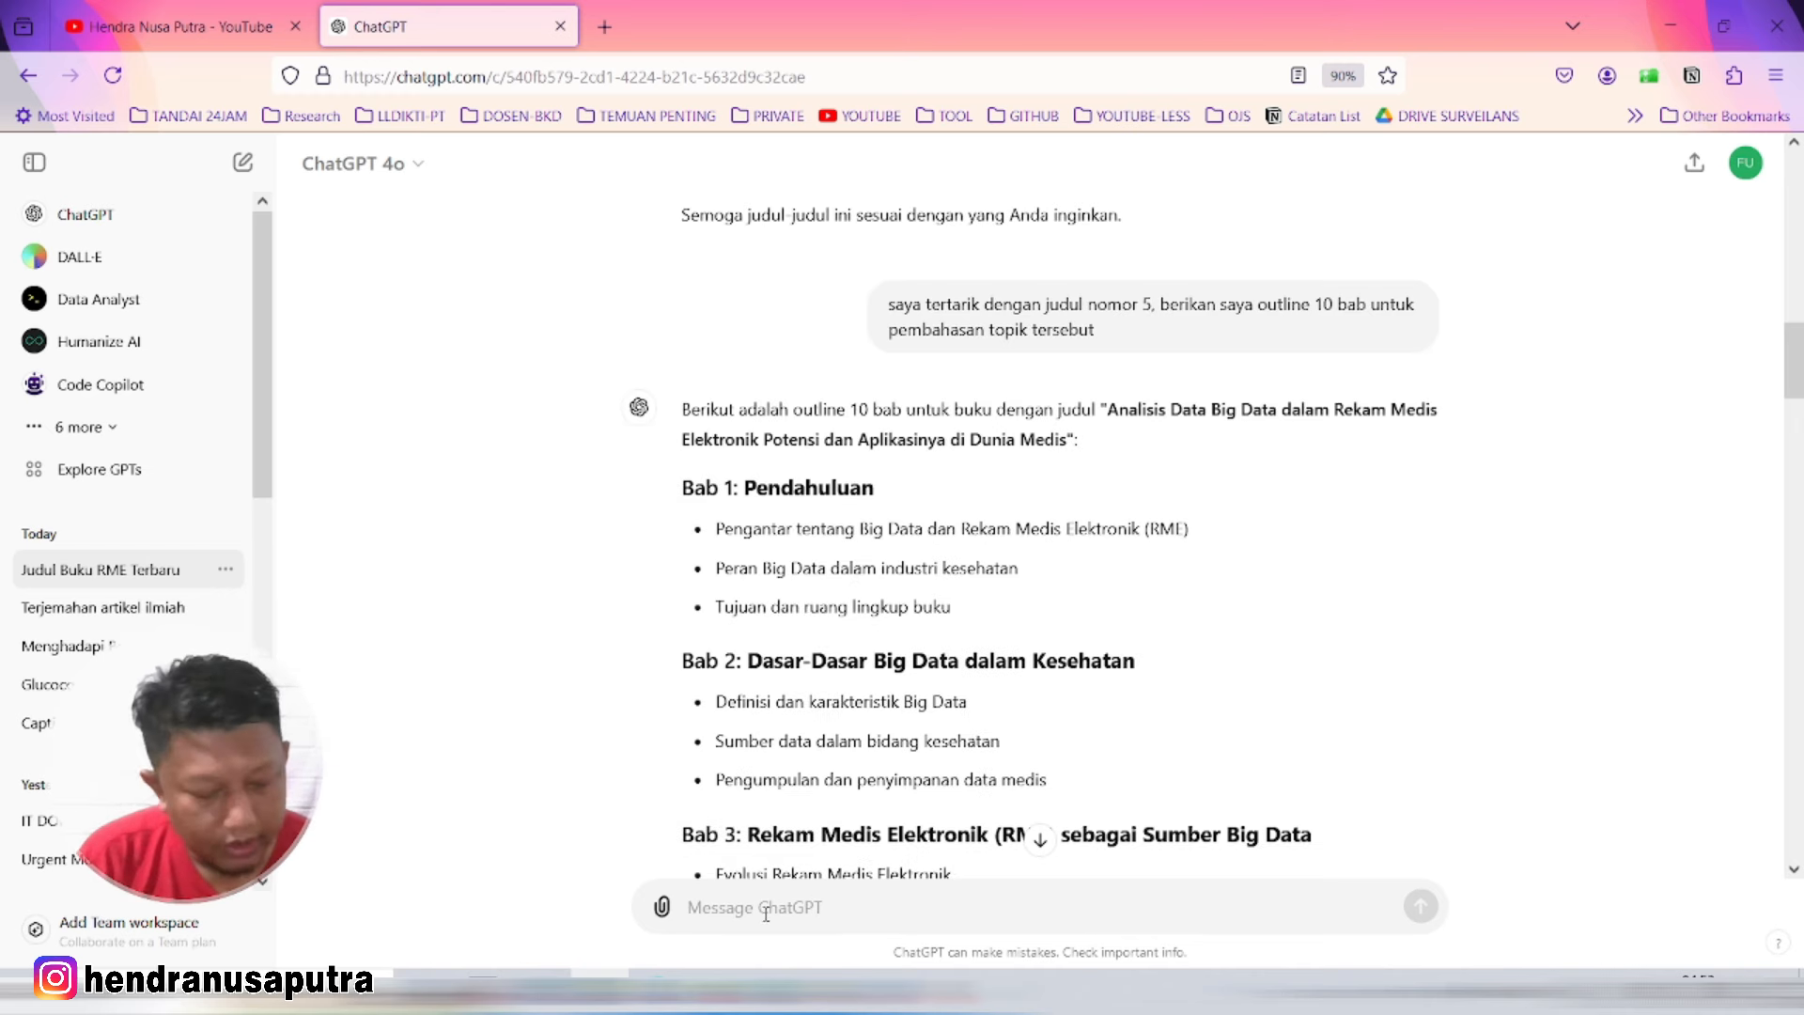
text(sesuaikan )
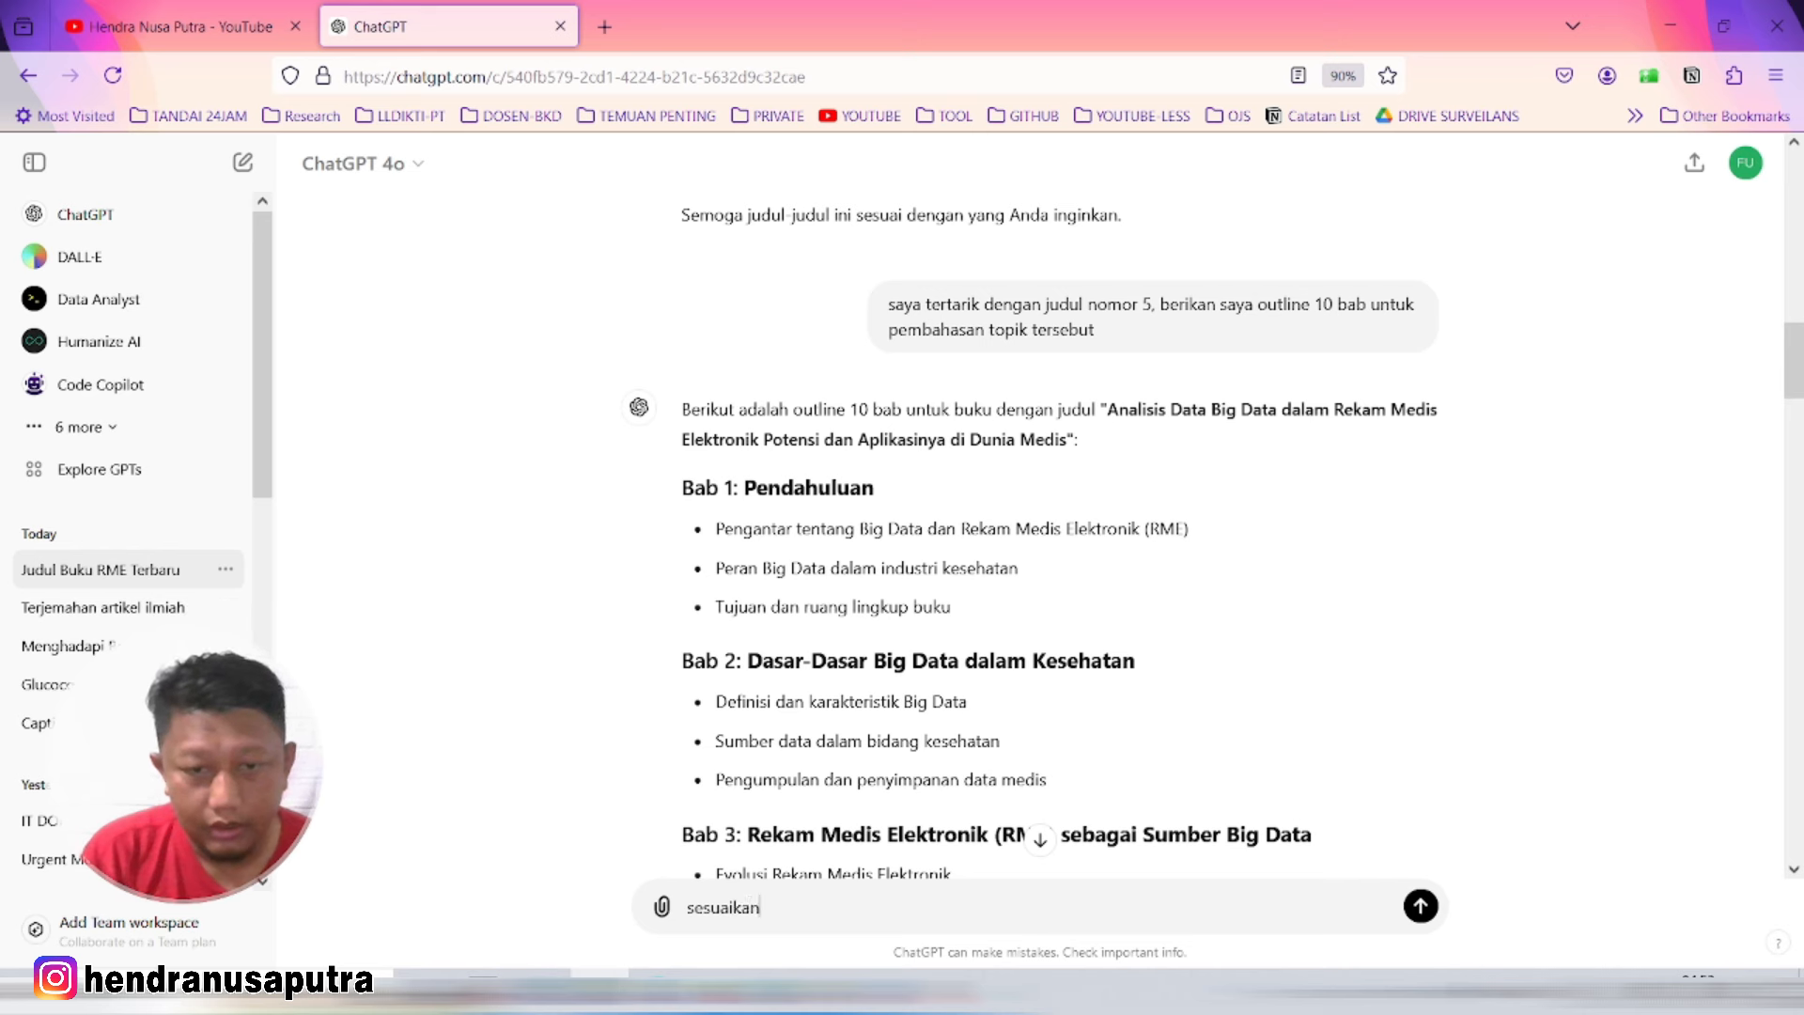
text(pemba)
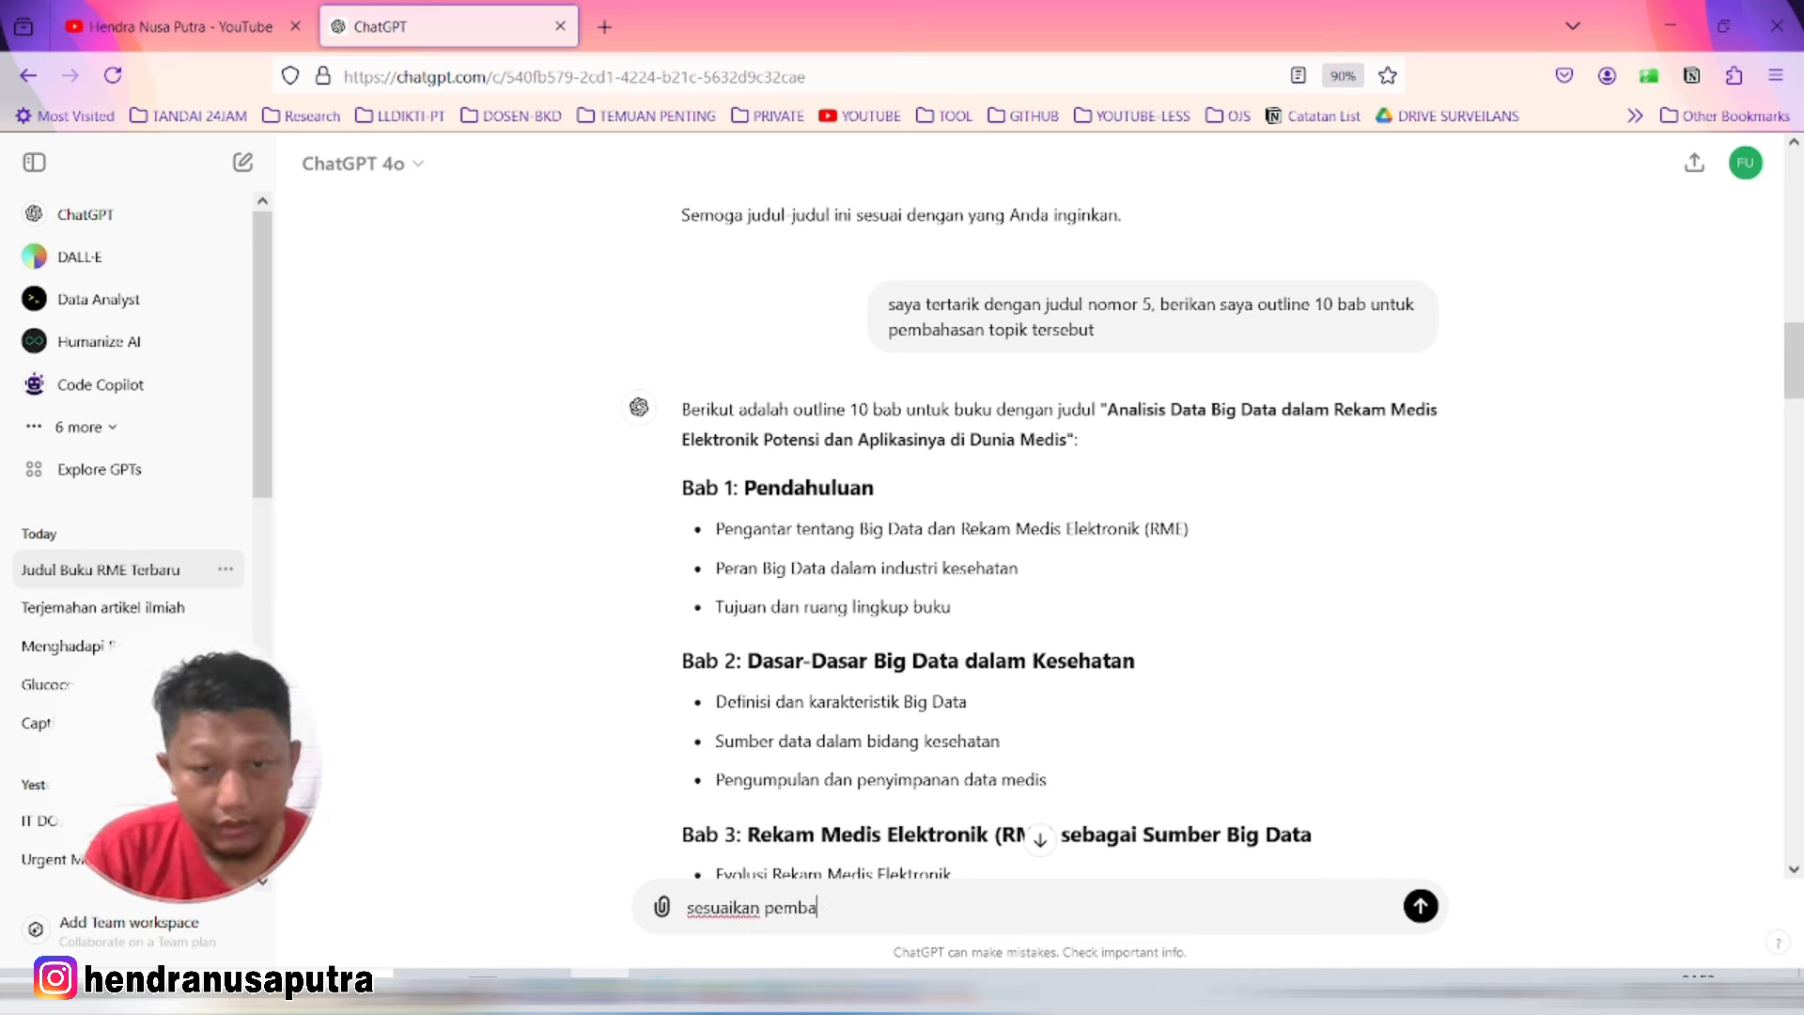
text(hasan bab 1 dengan outline diatas)
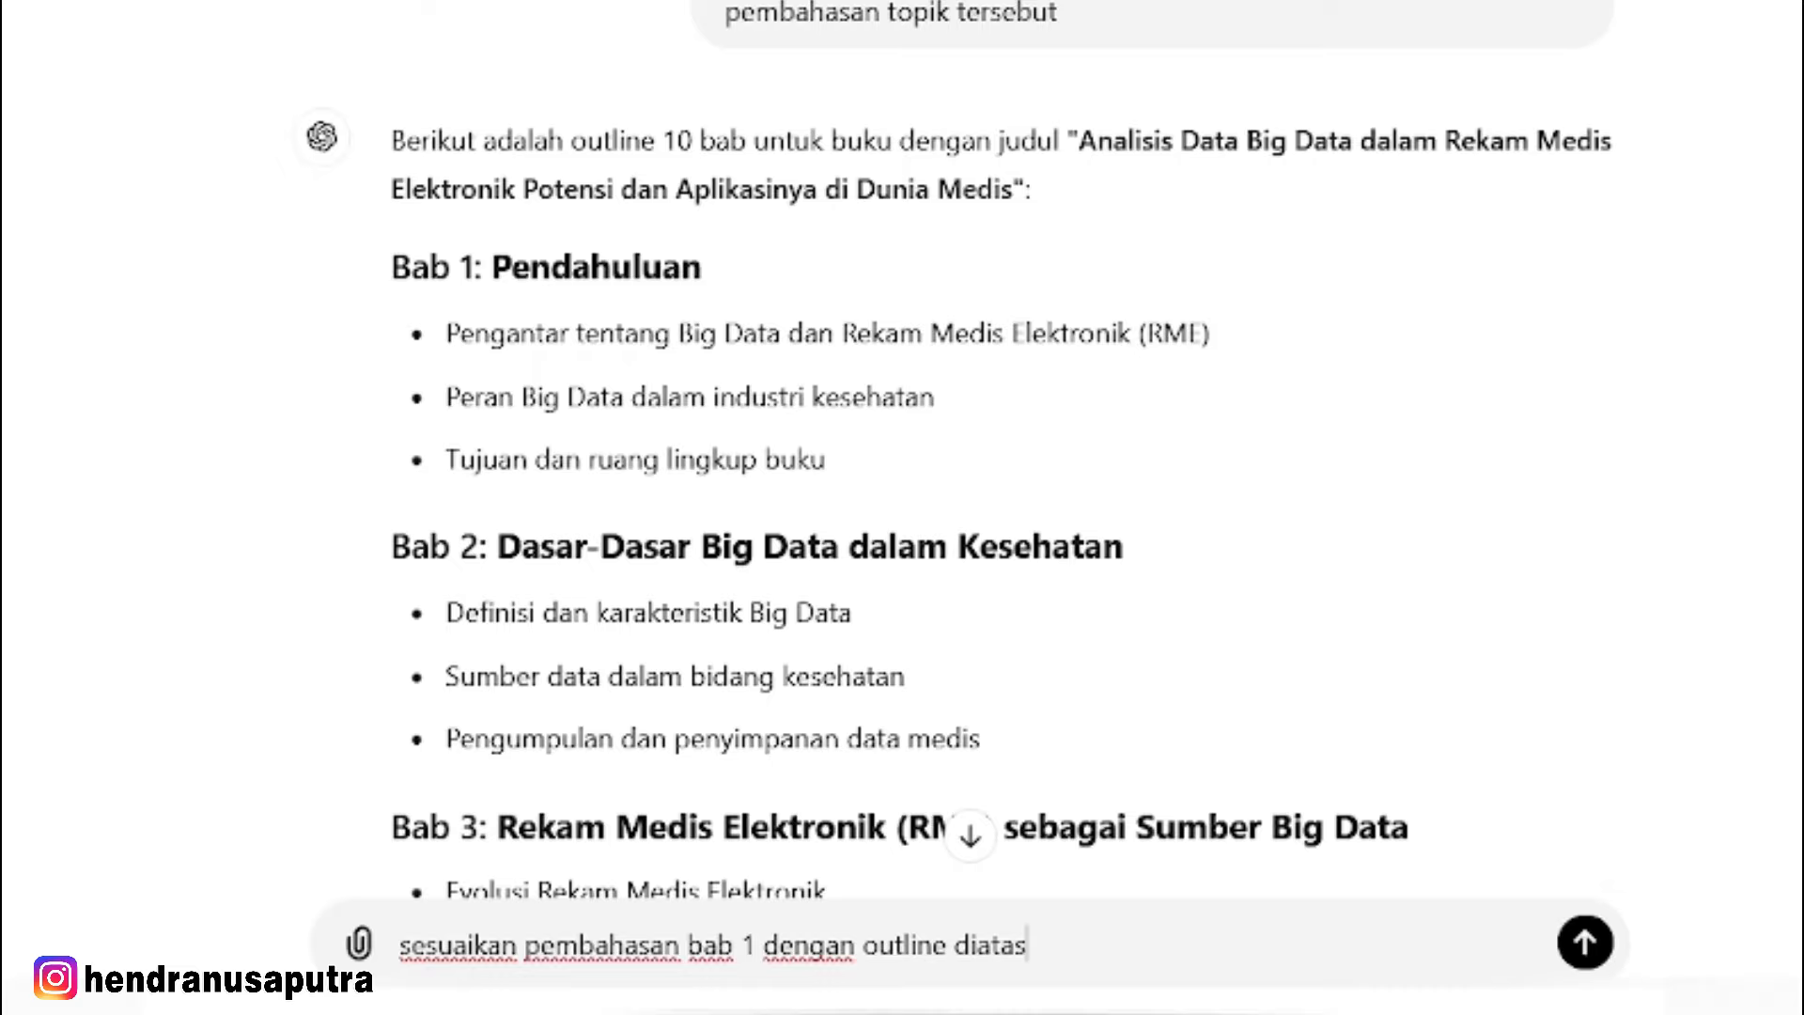
key(Return)
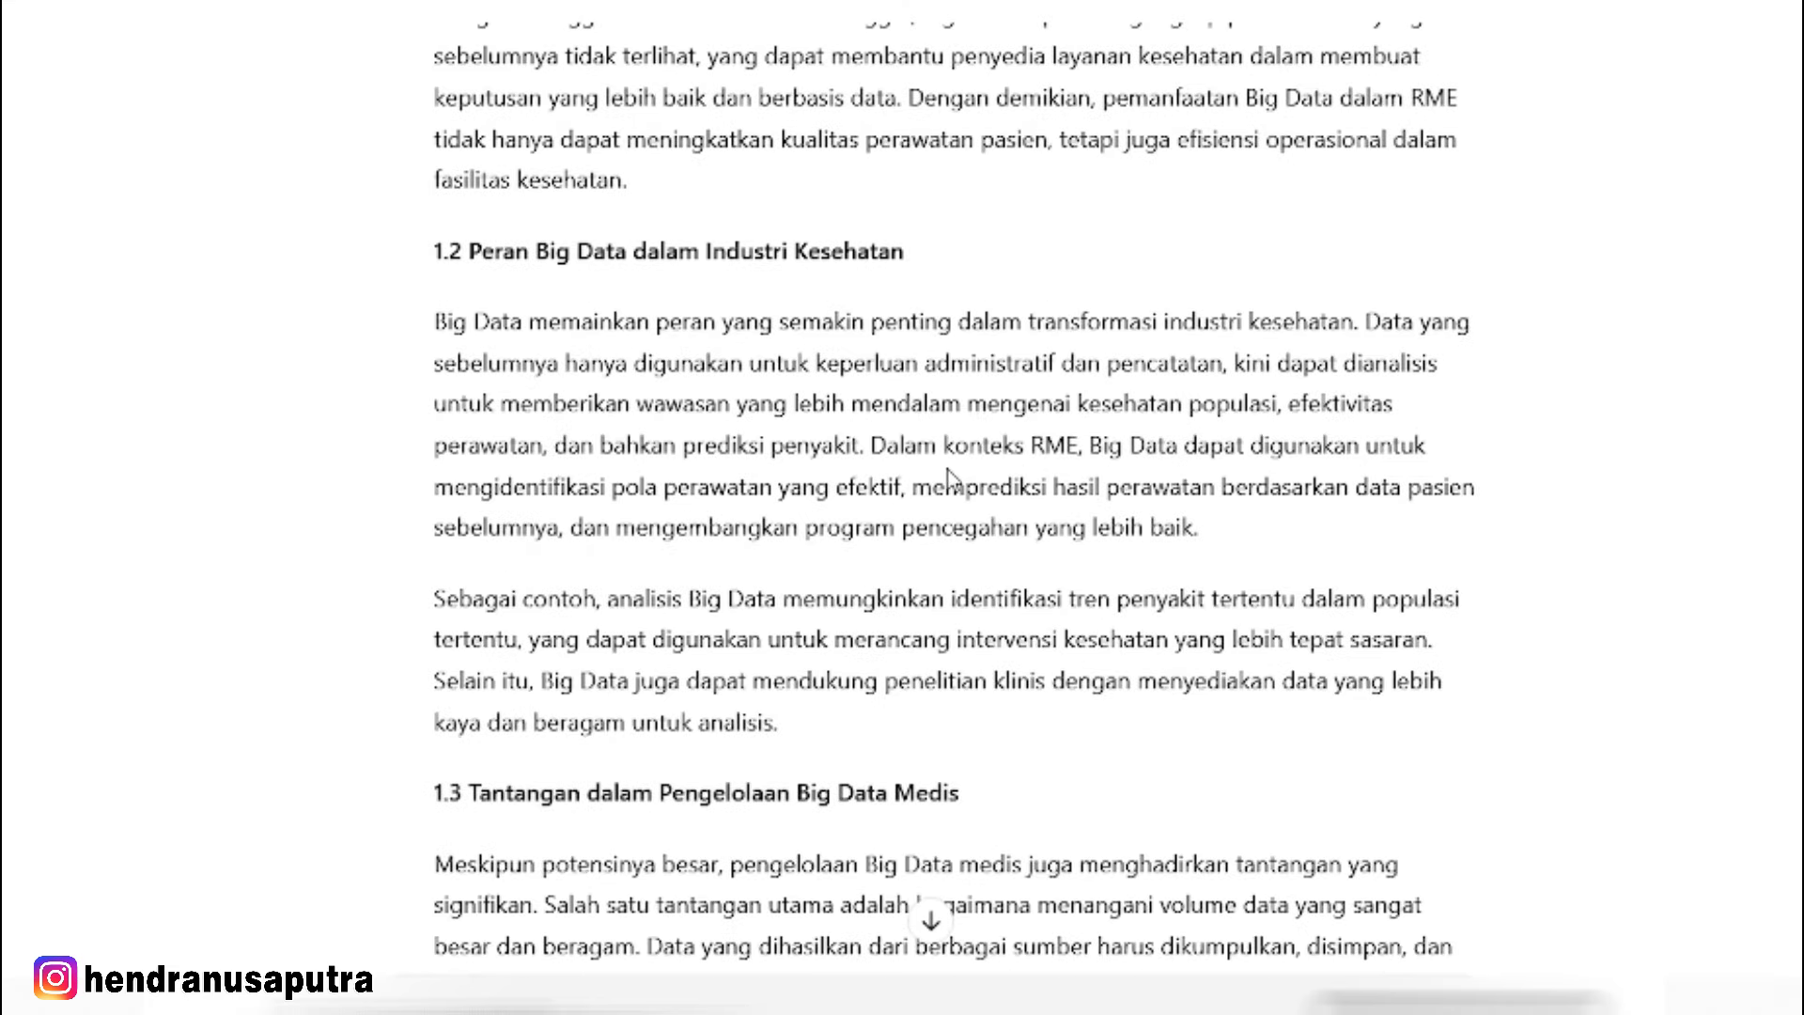
Step: Look over the revised Bab 1 answer and highlight the earlier prompt "Buatkan saya pembahasan dan narasi kalimat yang lengkap untuk BAB 1"
scroll(1144, 515, up, 10)
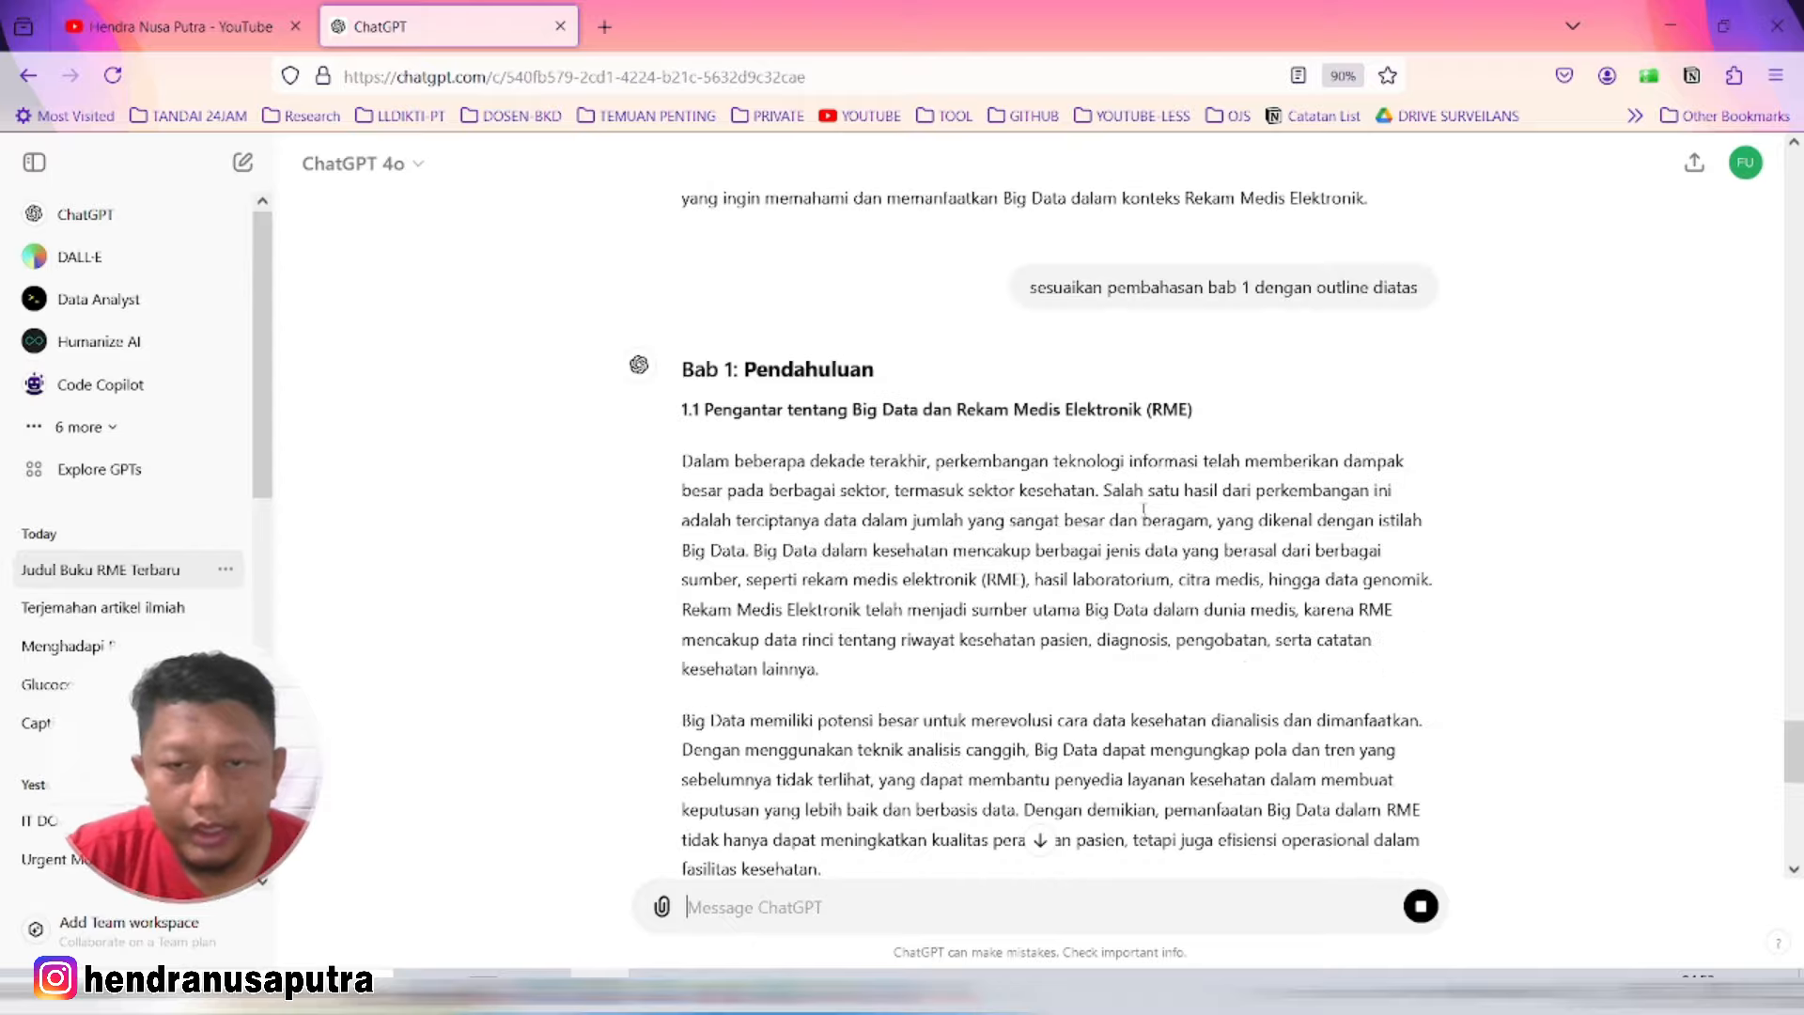
scroll(1144, 514, down, 15)
scroll(1145, 515, up, 8)
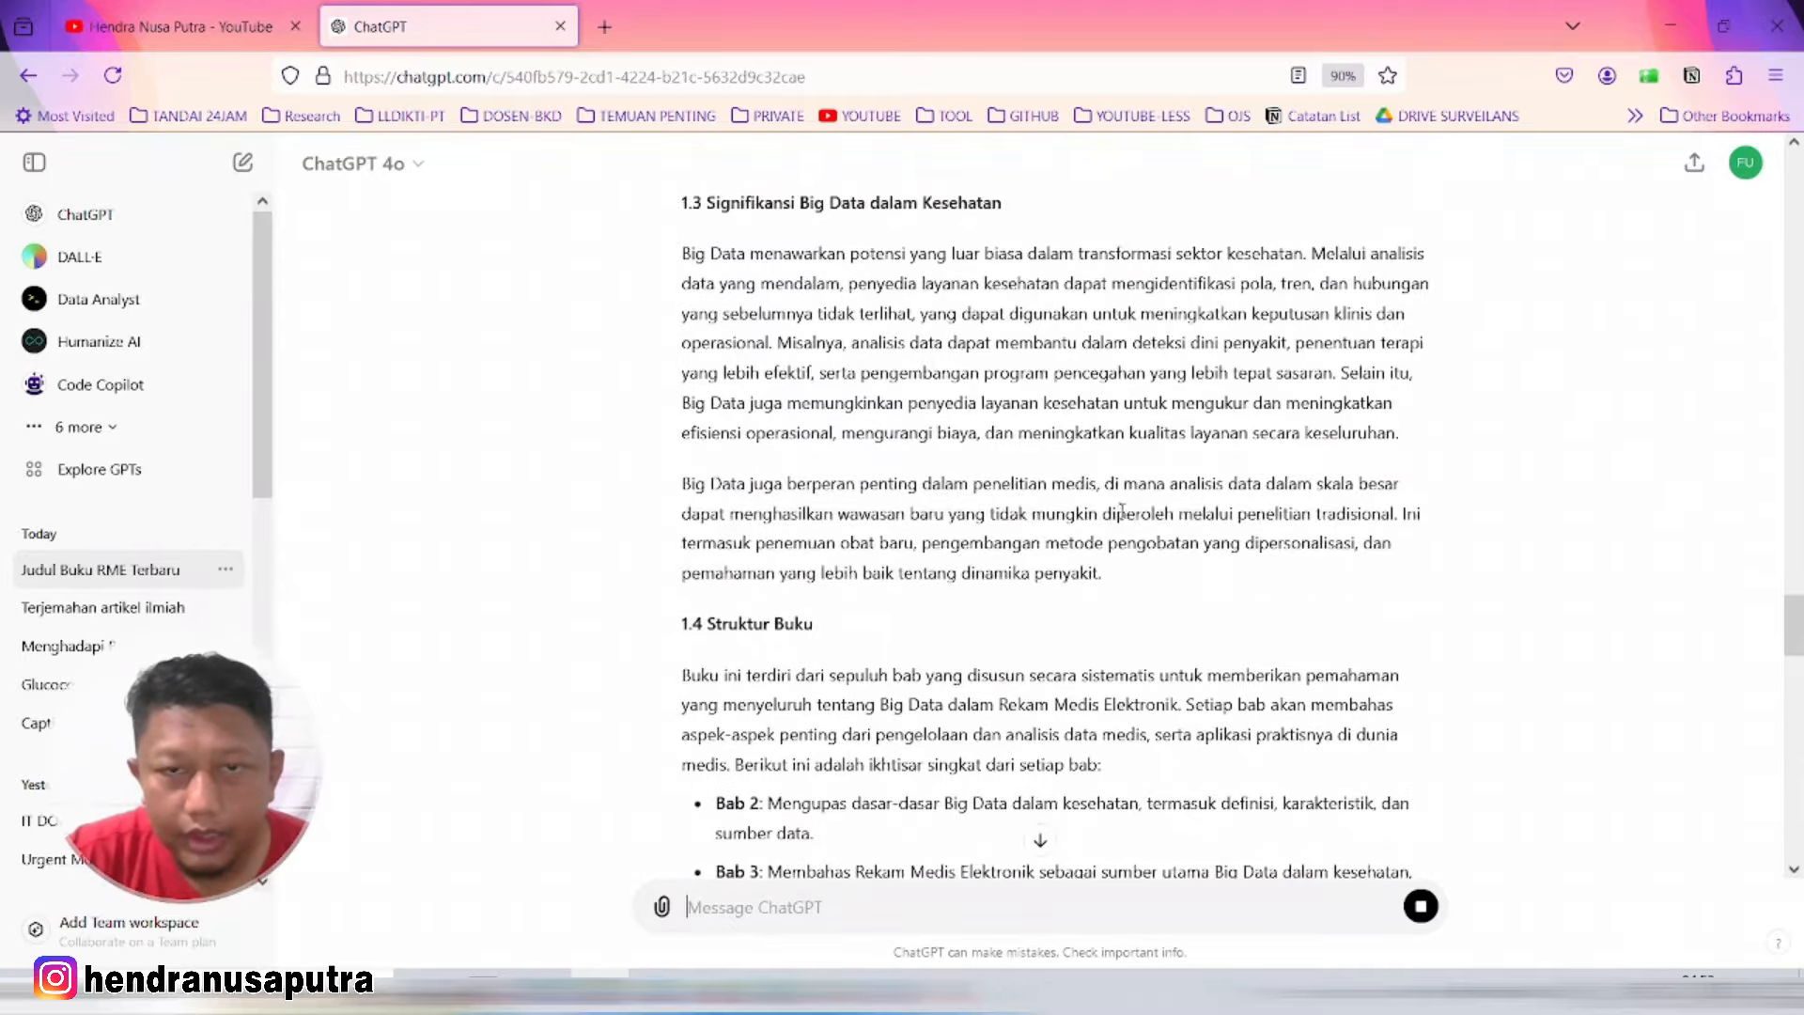
scroll(1130, 503, up, 12)
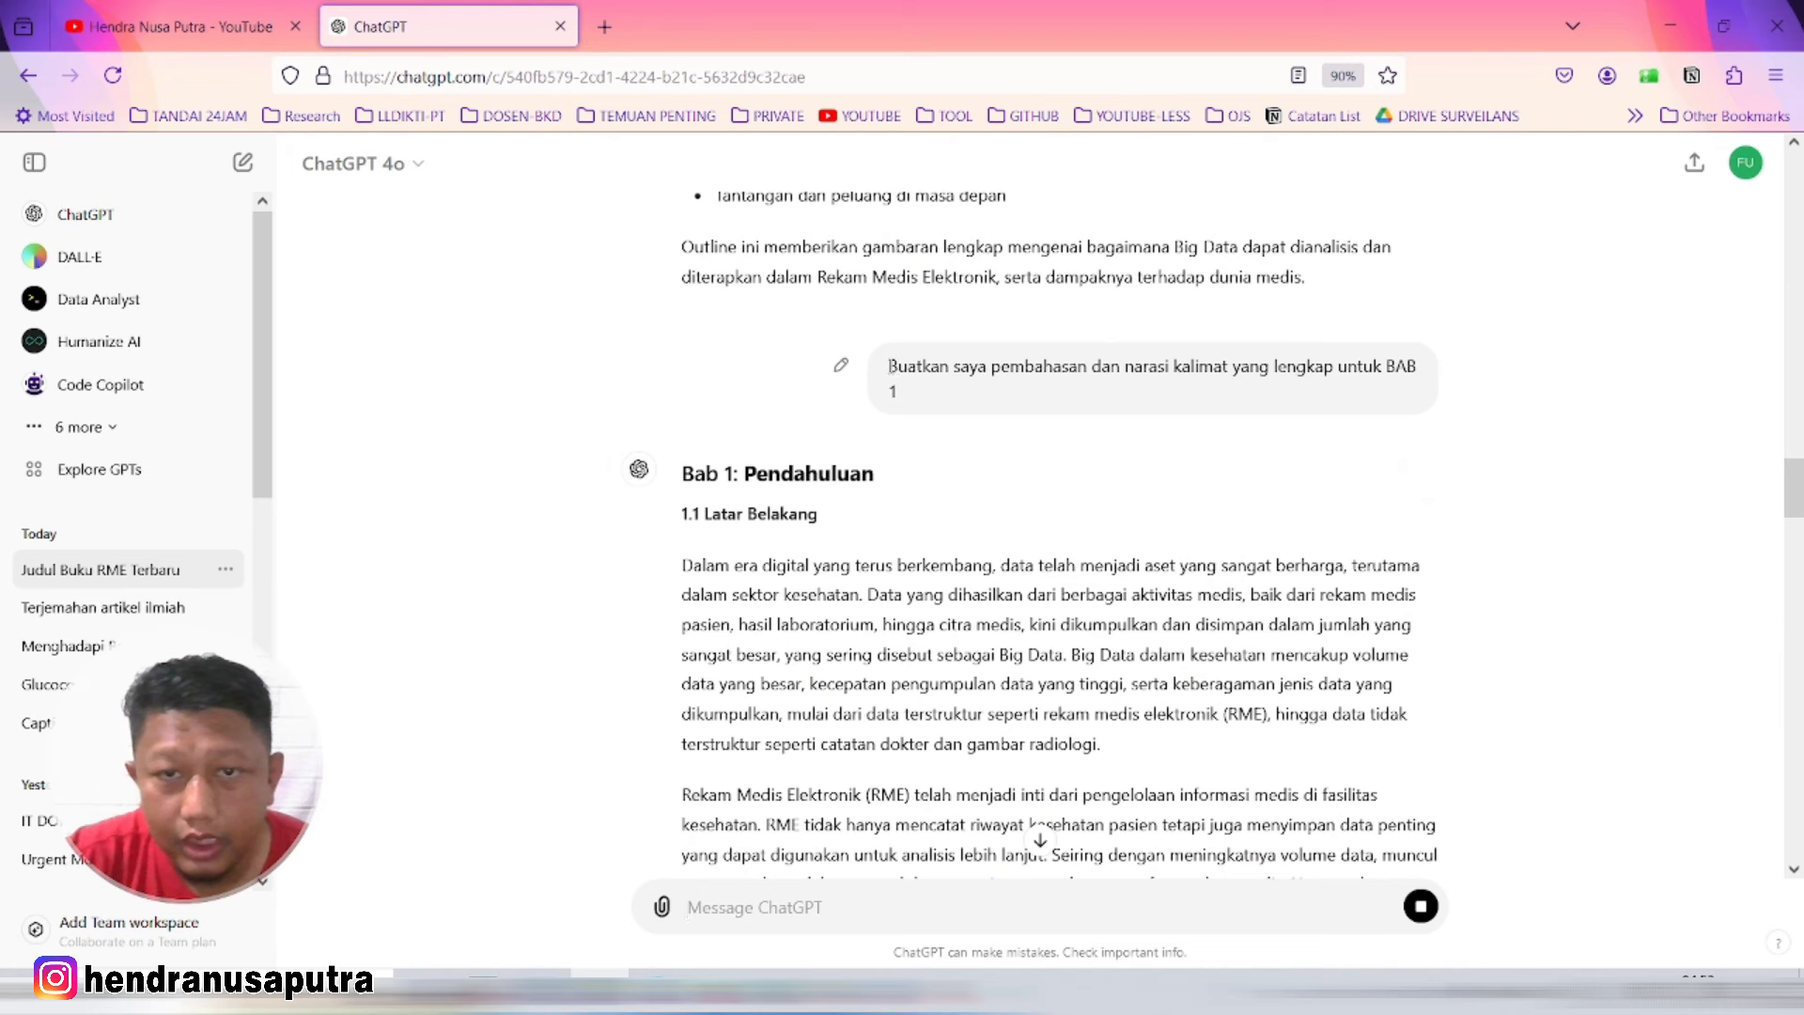
drag(890, 367, 920, 401)
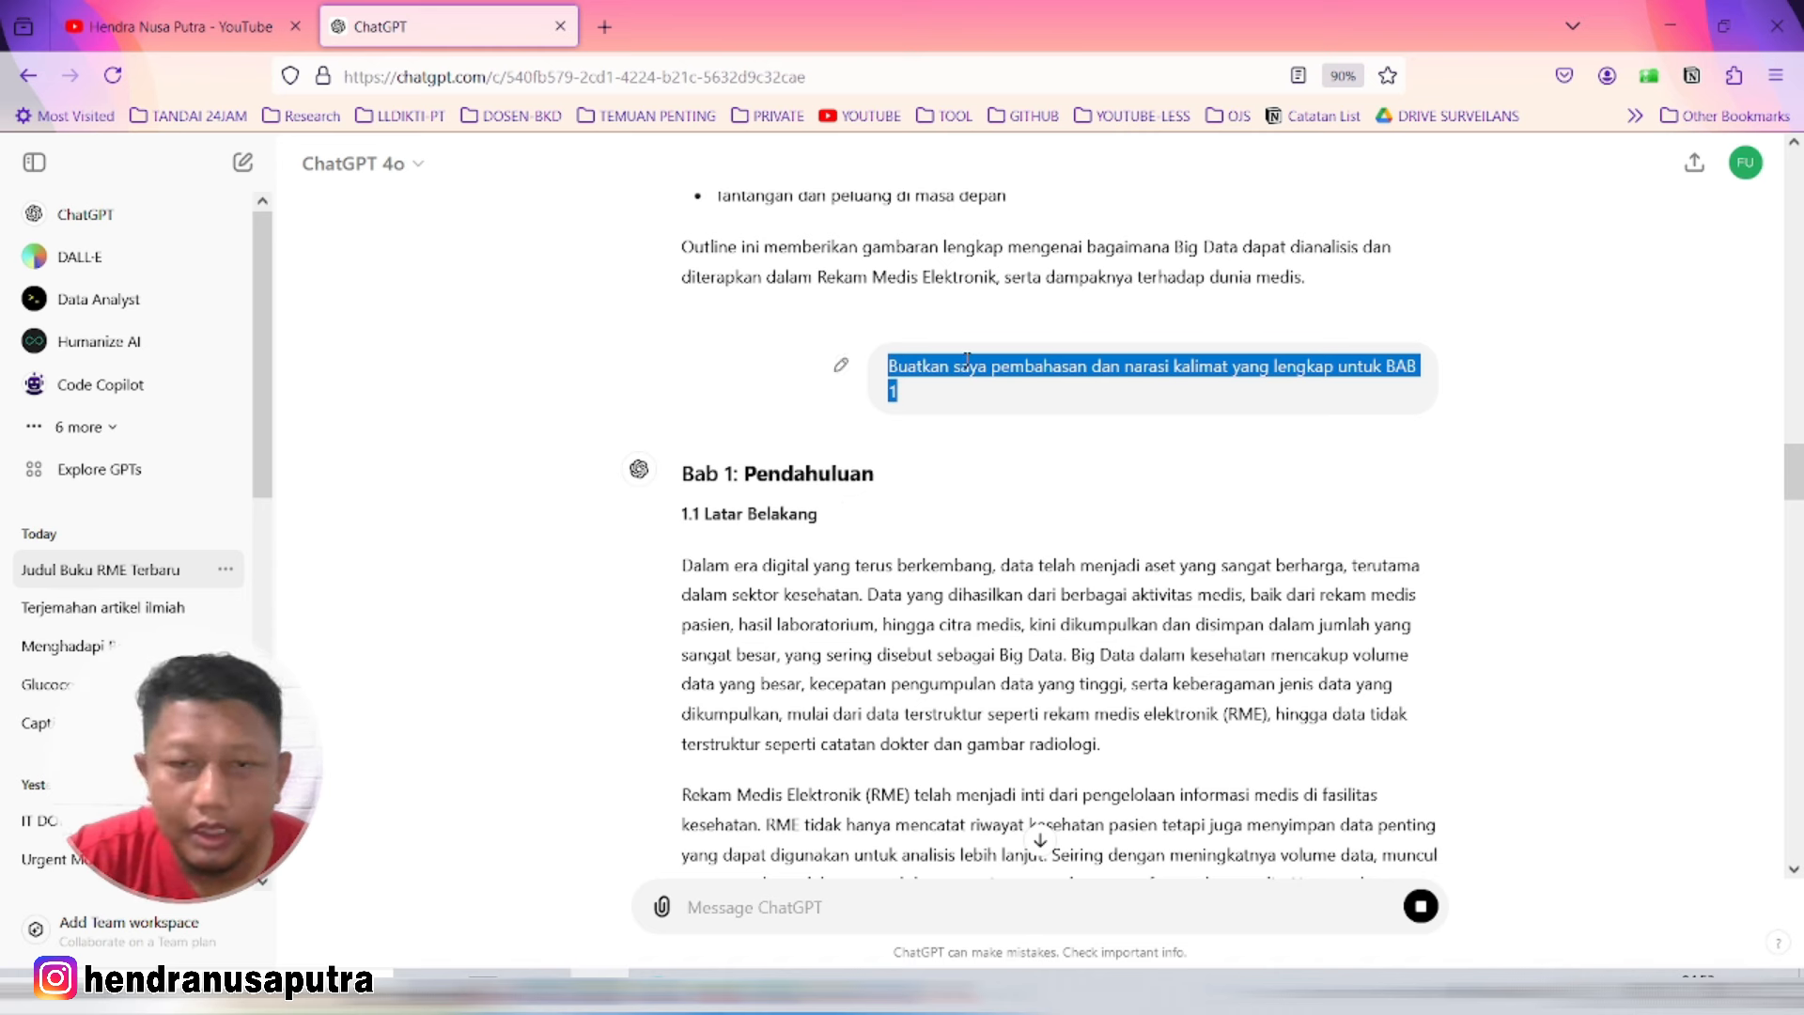
click(839, 364)
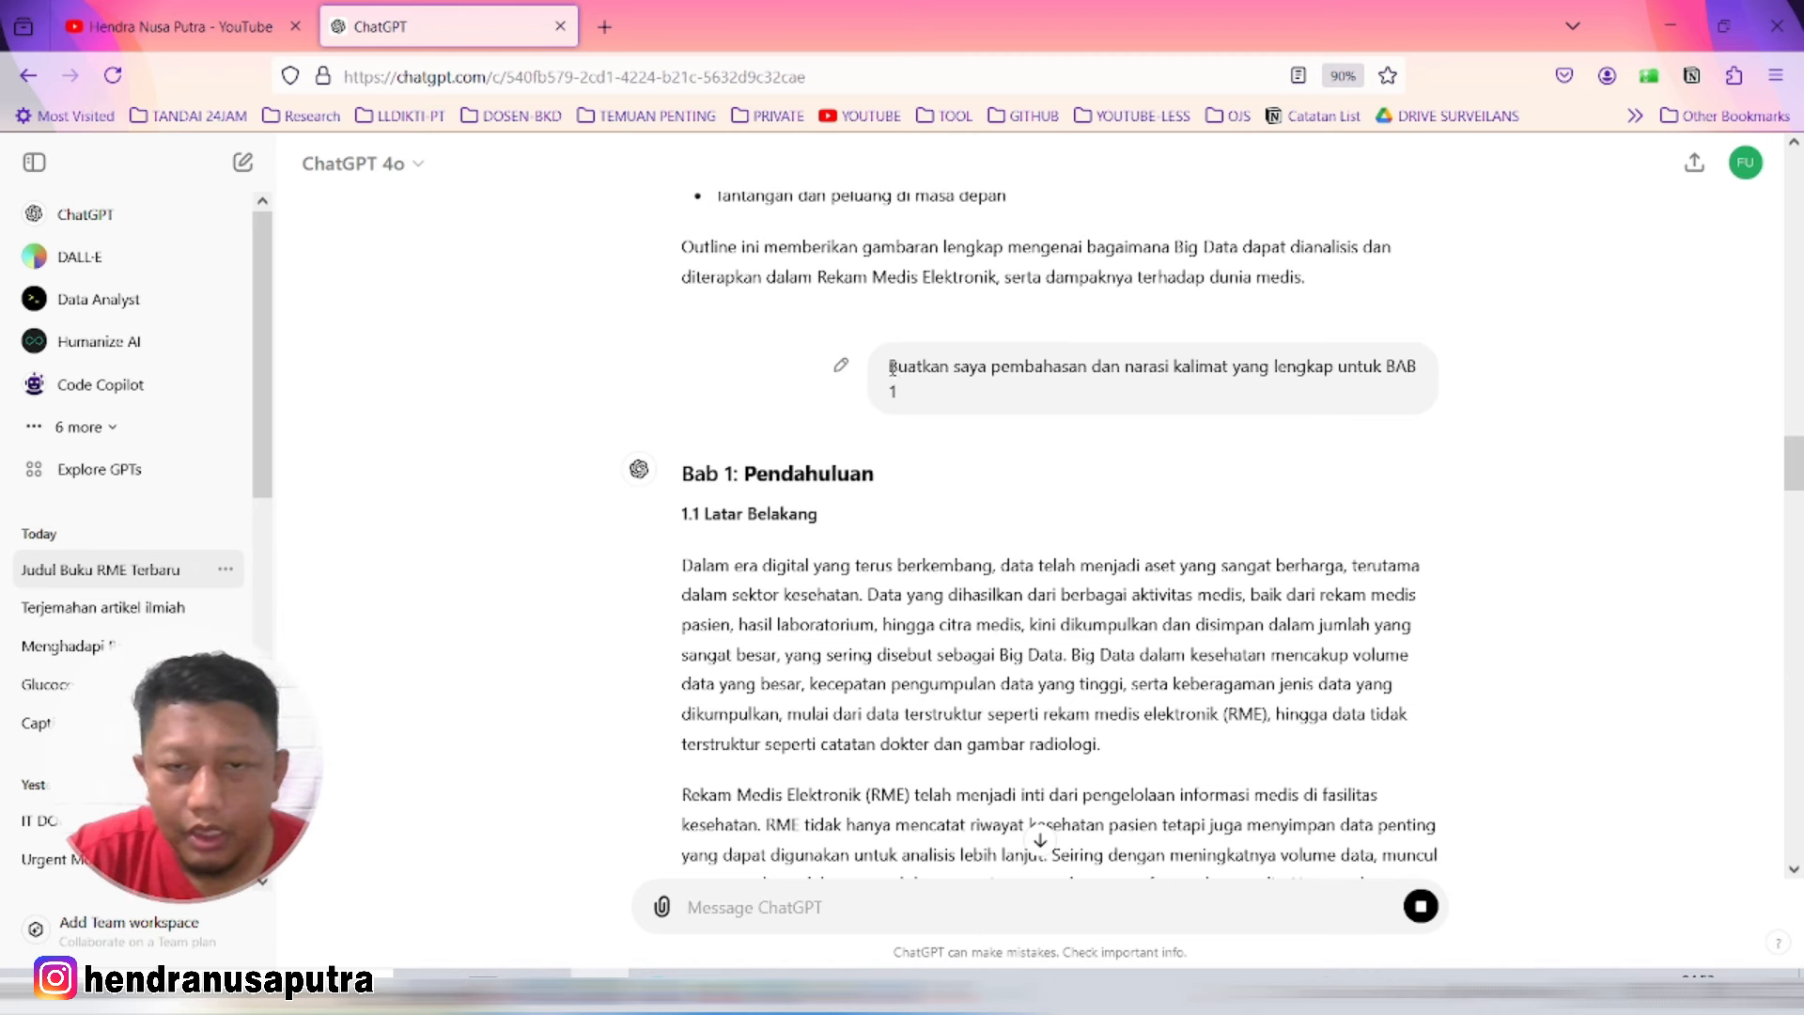
drag(891, 366, 1375, 365)
click(943, 395)
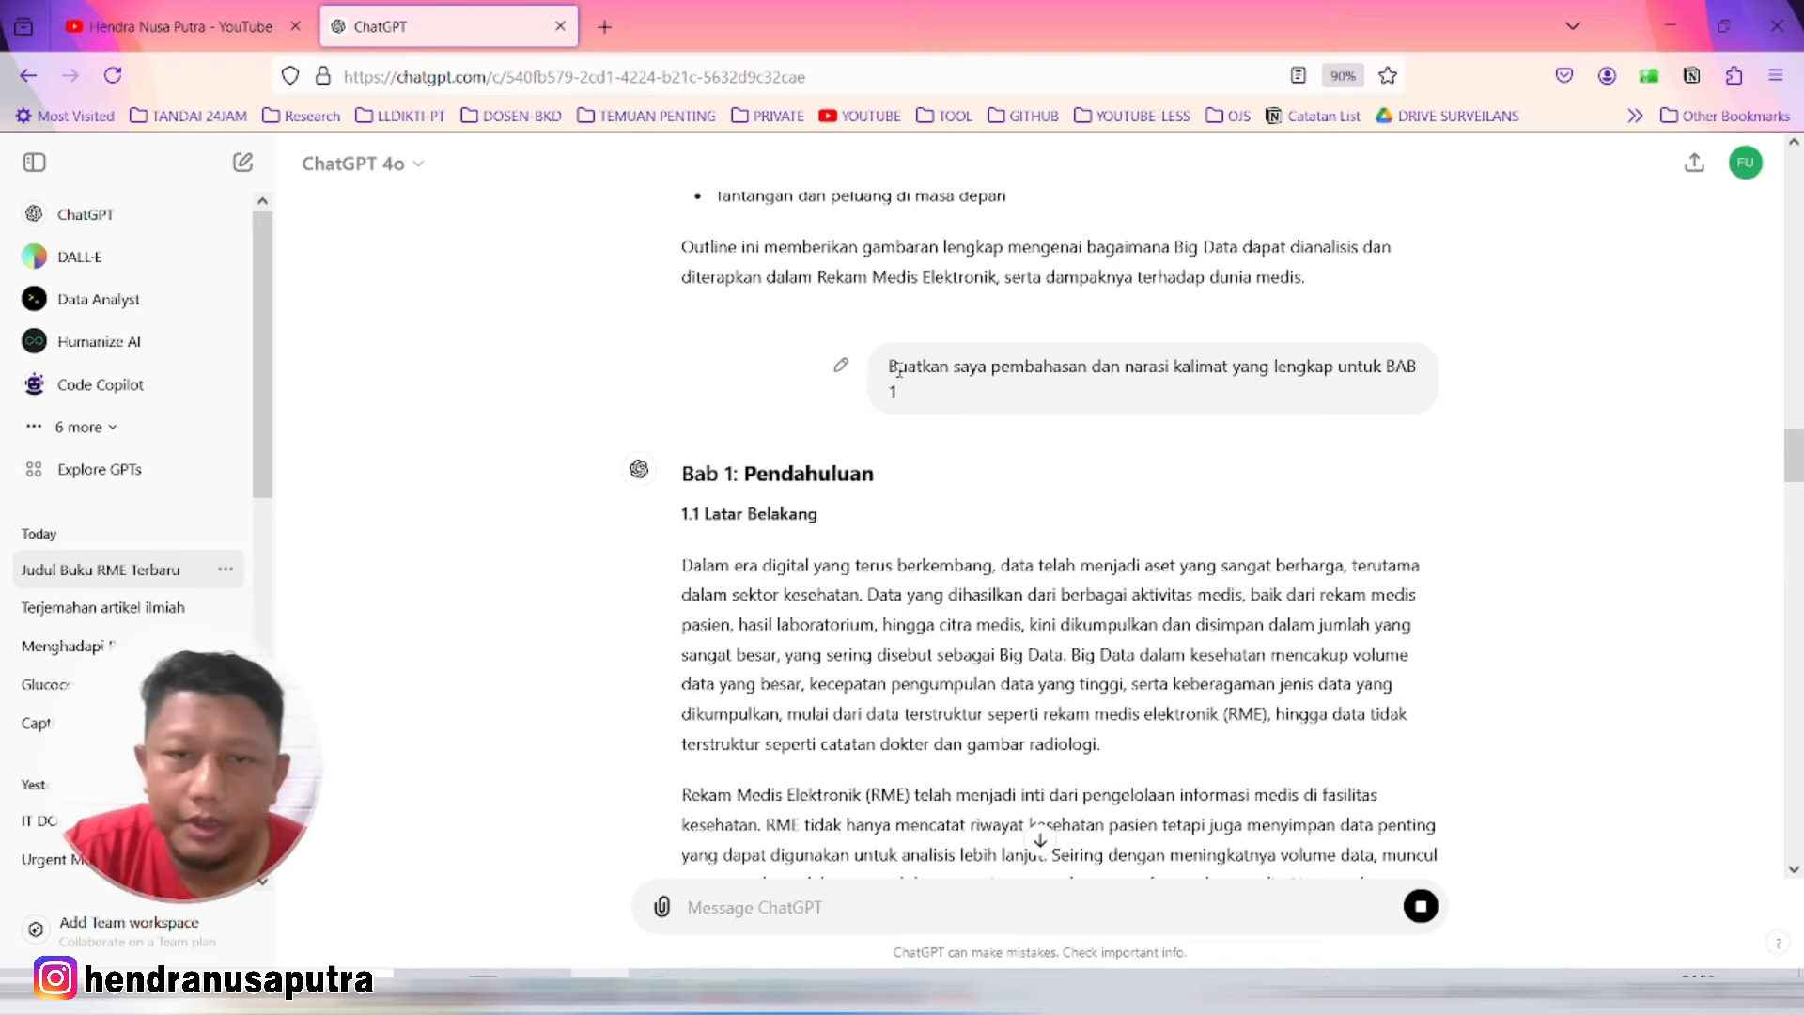
drag(891, 366, 915, 393)
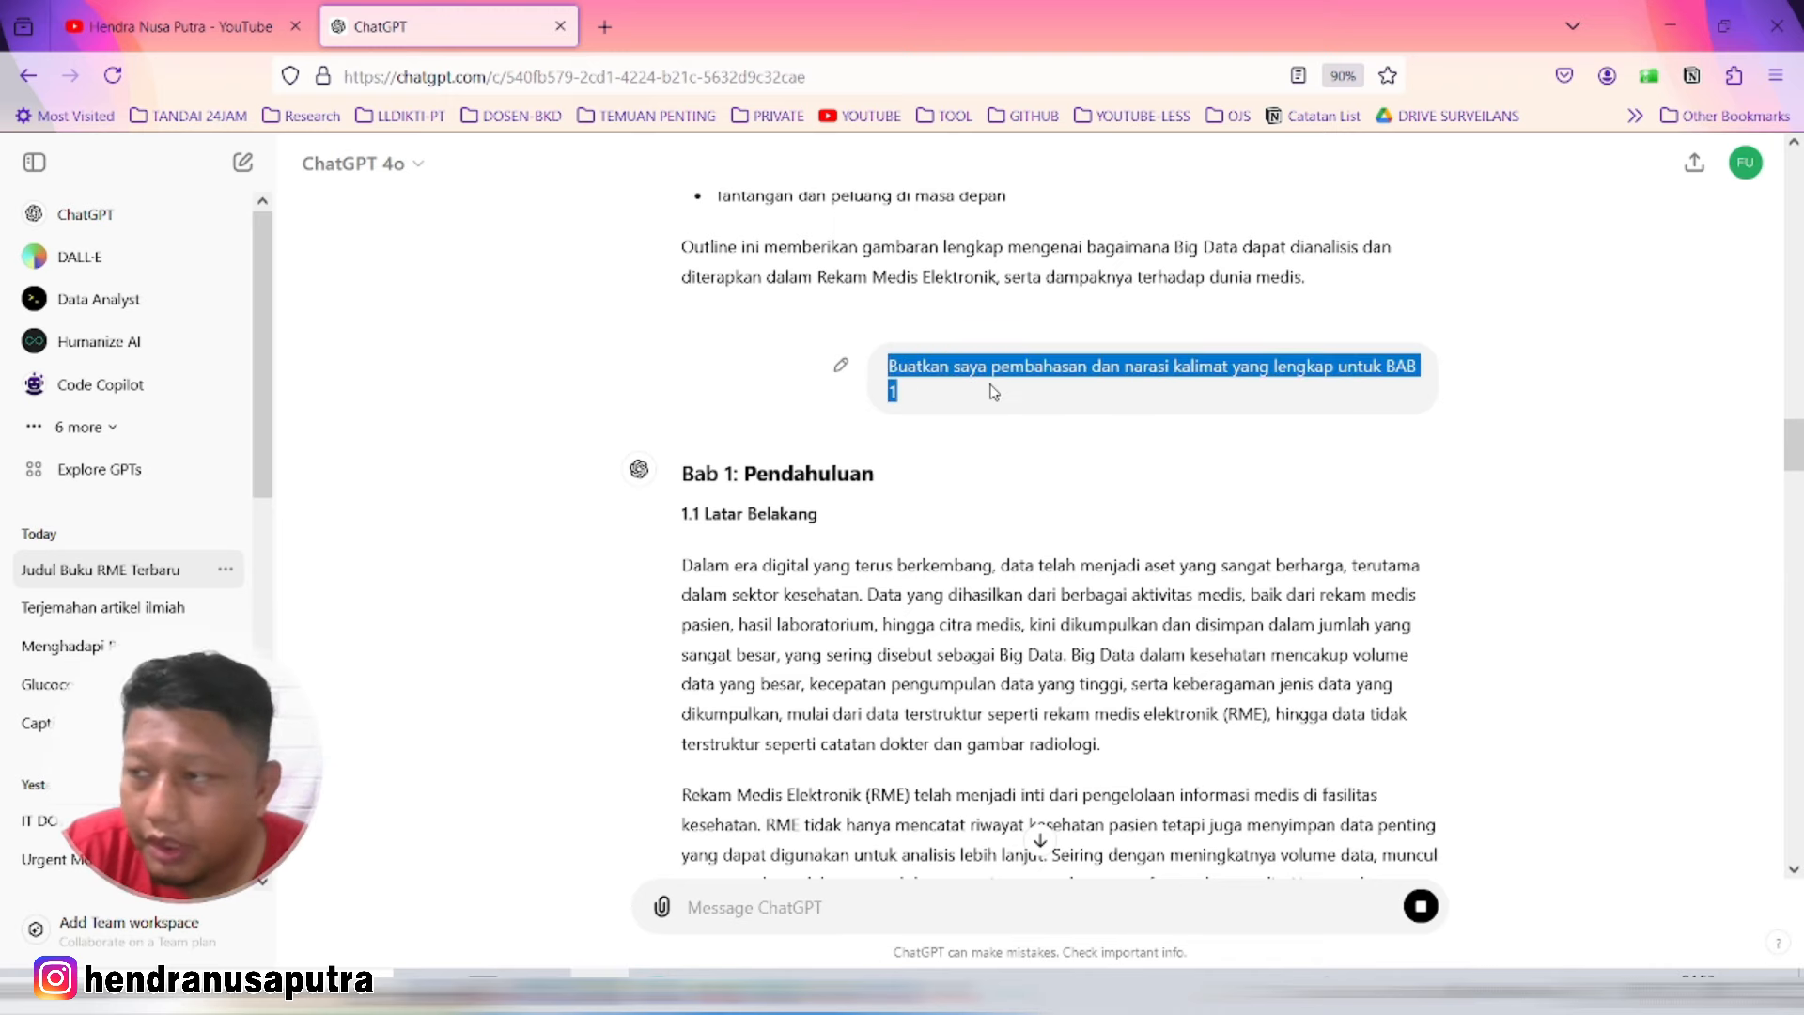
Step: Review the revised Bab 1 answer from its closing chapter summary back to section 1.1
scroll(993, 432, down, 15)
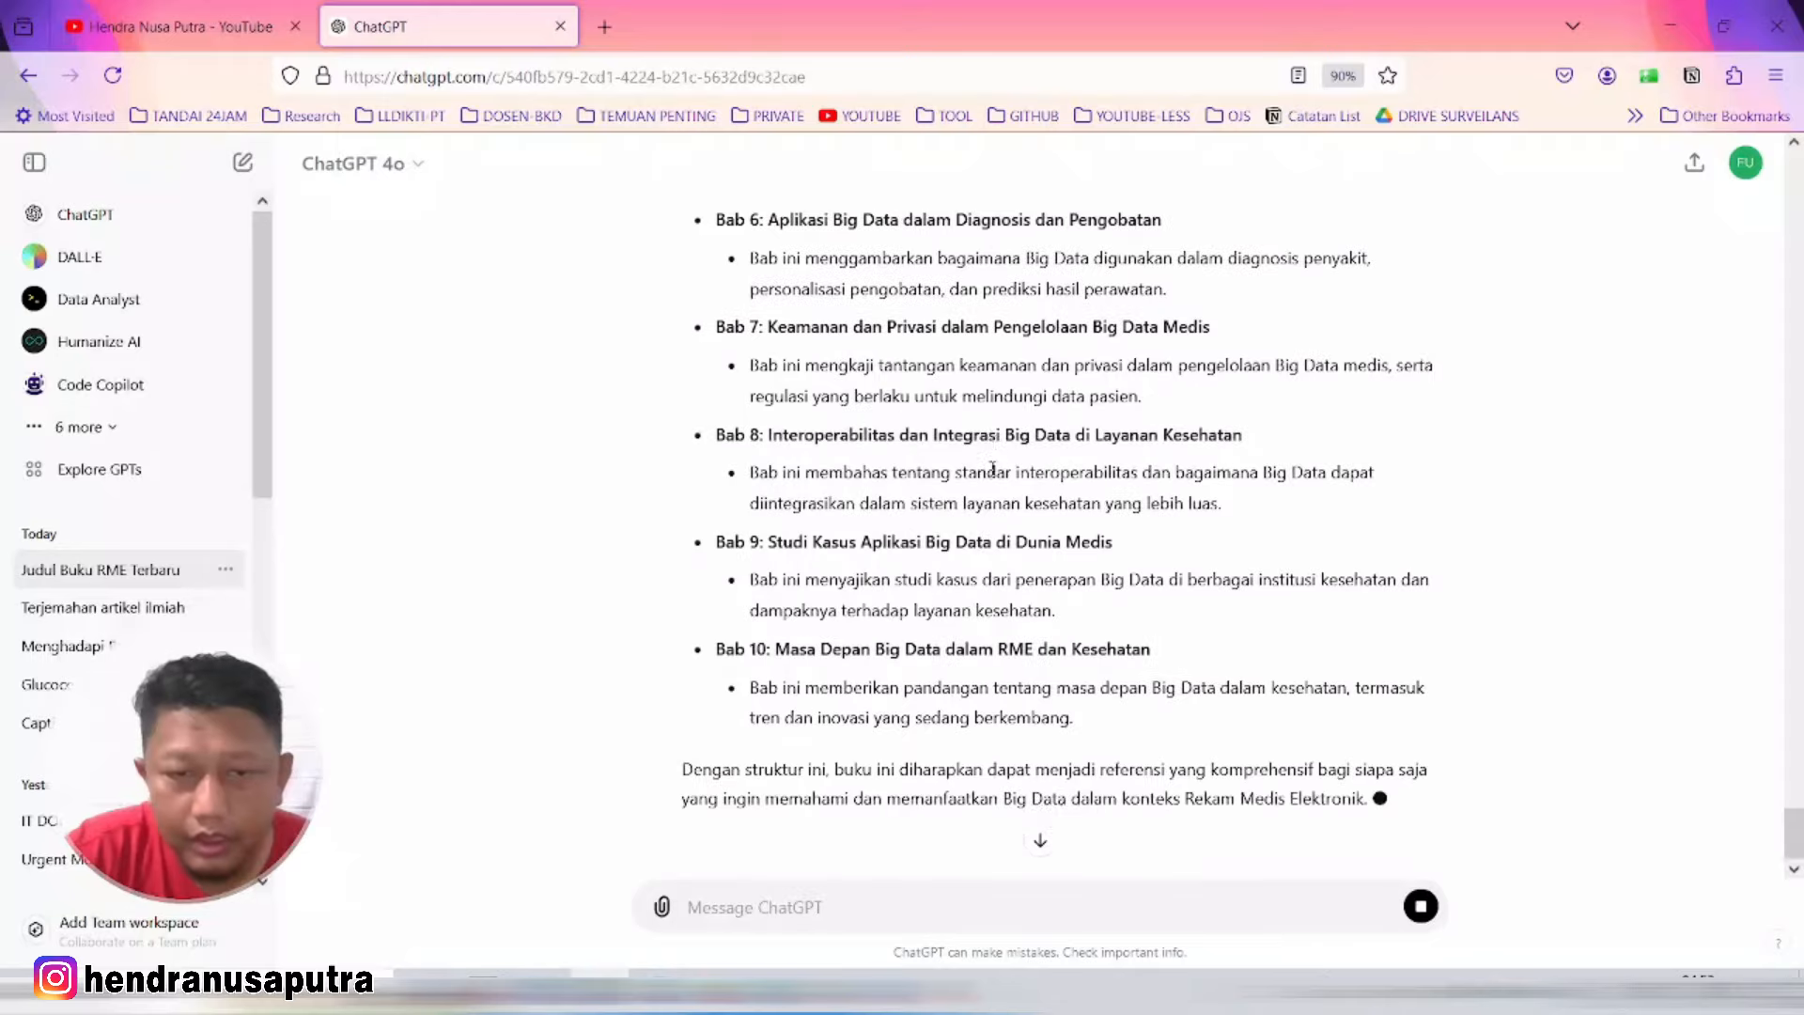
scroll(992, 467, up, 15)
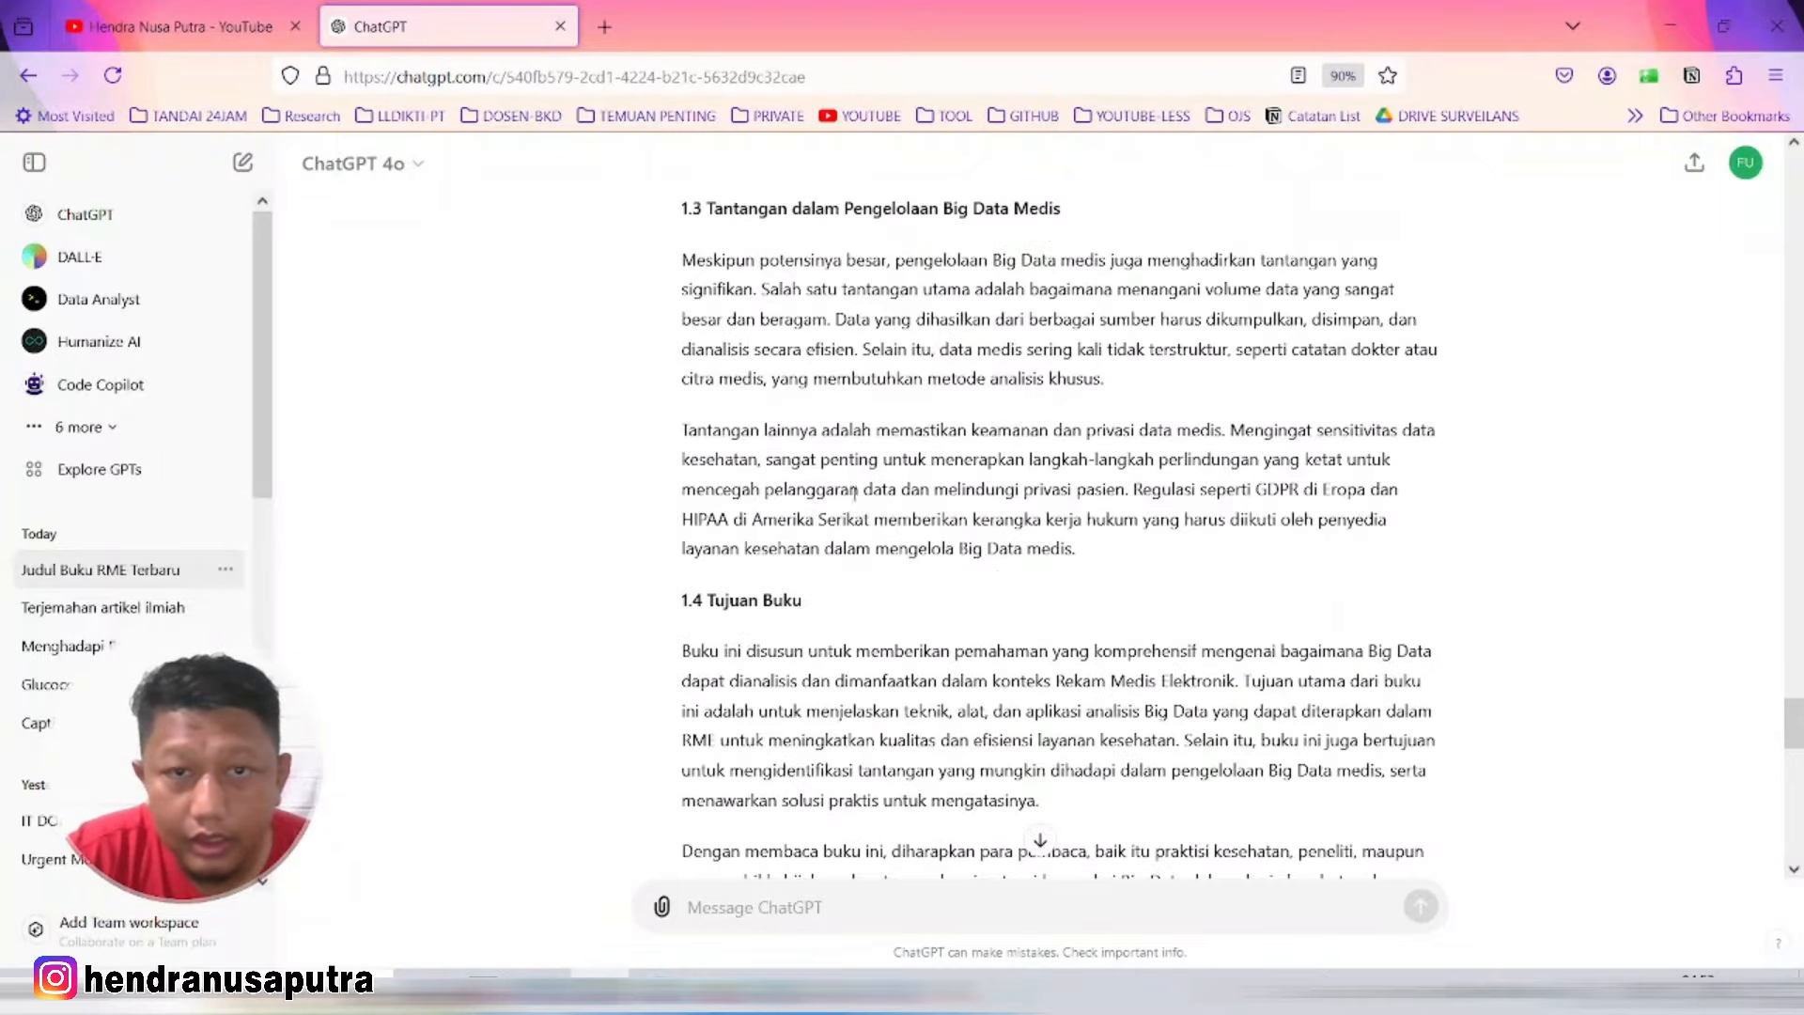
scroll(853, 492, up, 5)
scroll(930, 611, down, 3)
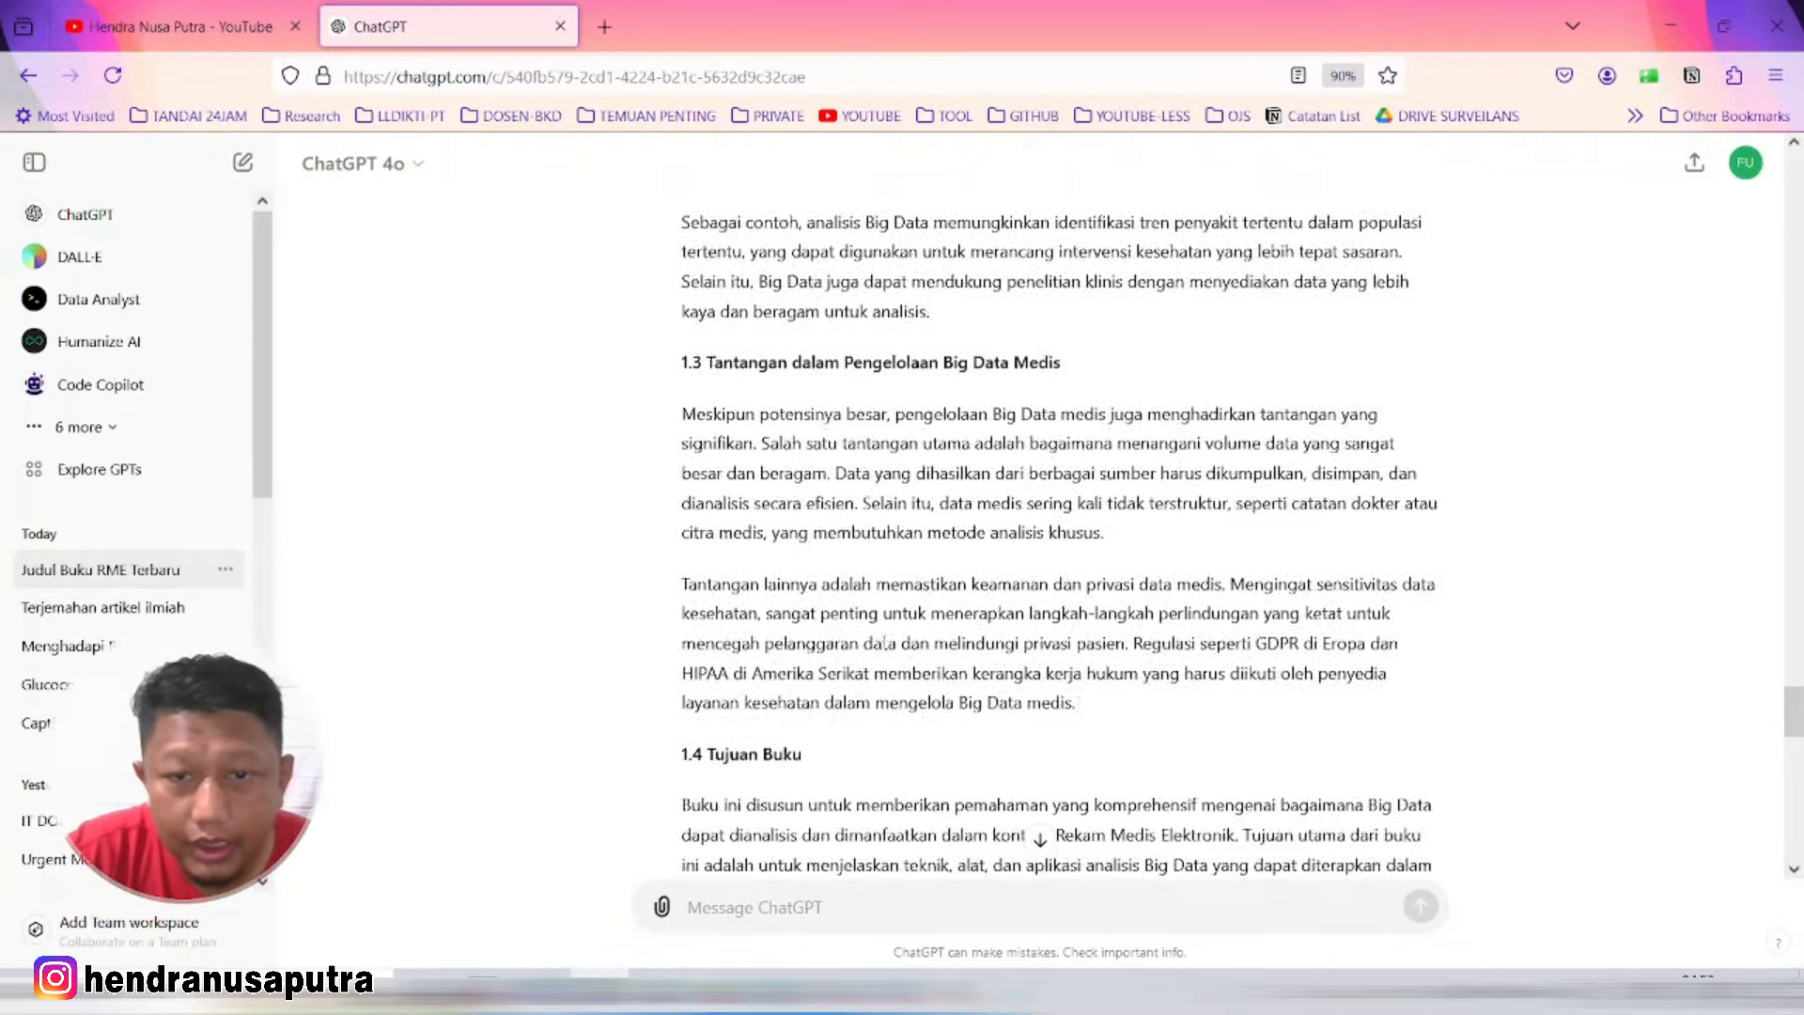
scroll(868, 448, up, 10)
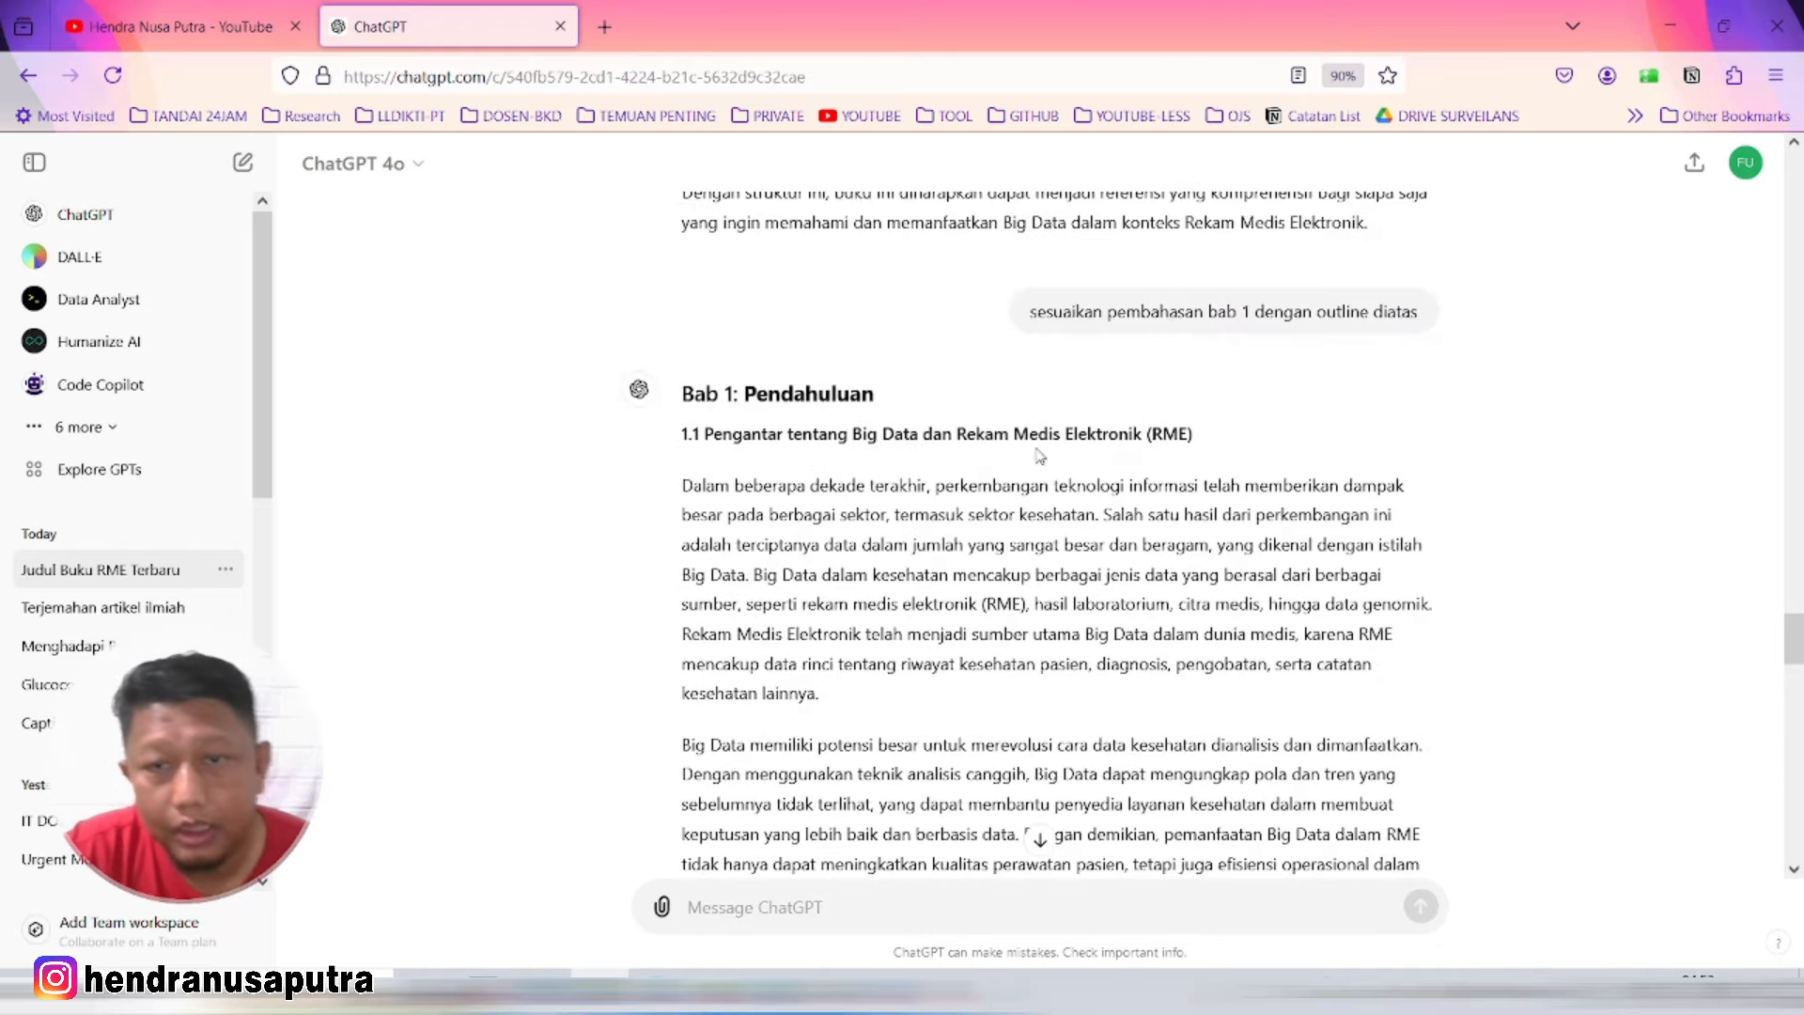
Step: Select the two narrative paragraphs under "1.1 Pengantar tentang Big Data dan Rekam Medis Elektronik (RME)" and switch to Document2 in Word
scroll(1040, 456, down, 2)
drag(682, 344, 1030, 751)
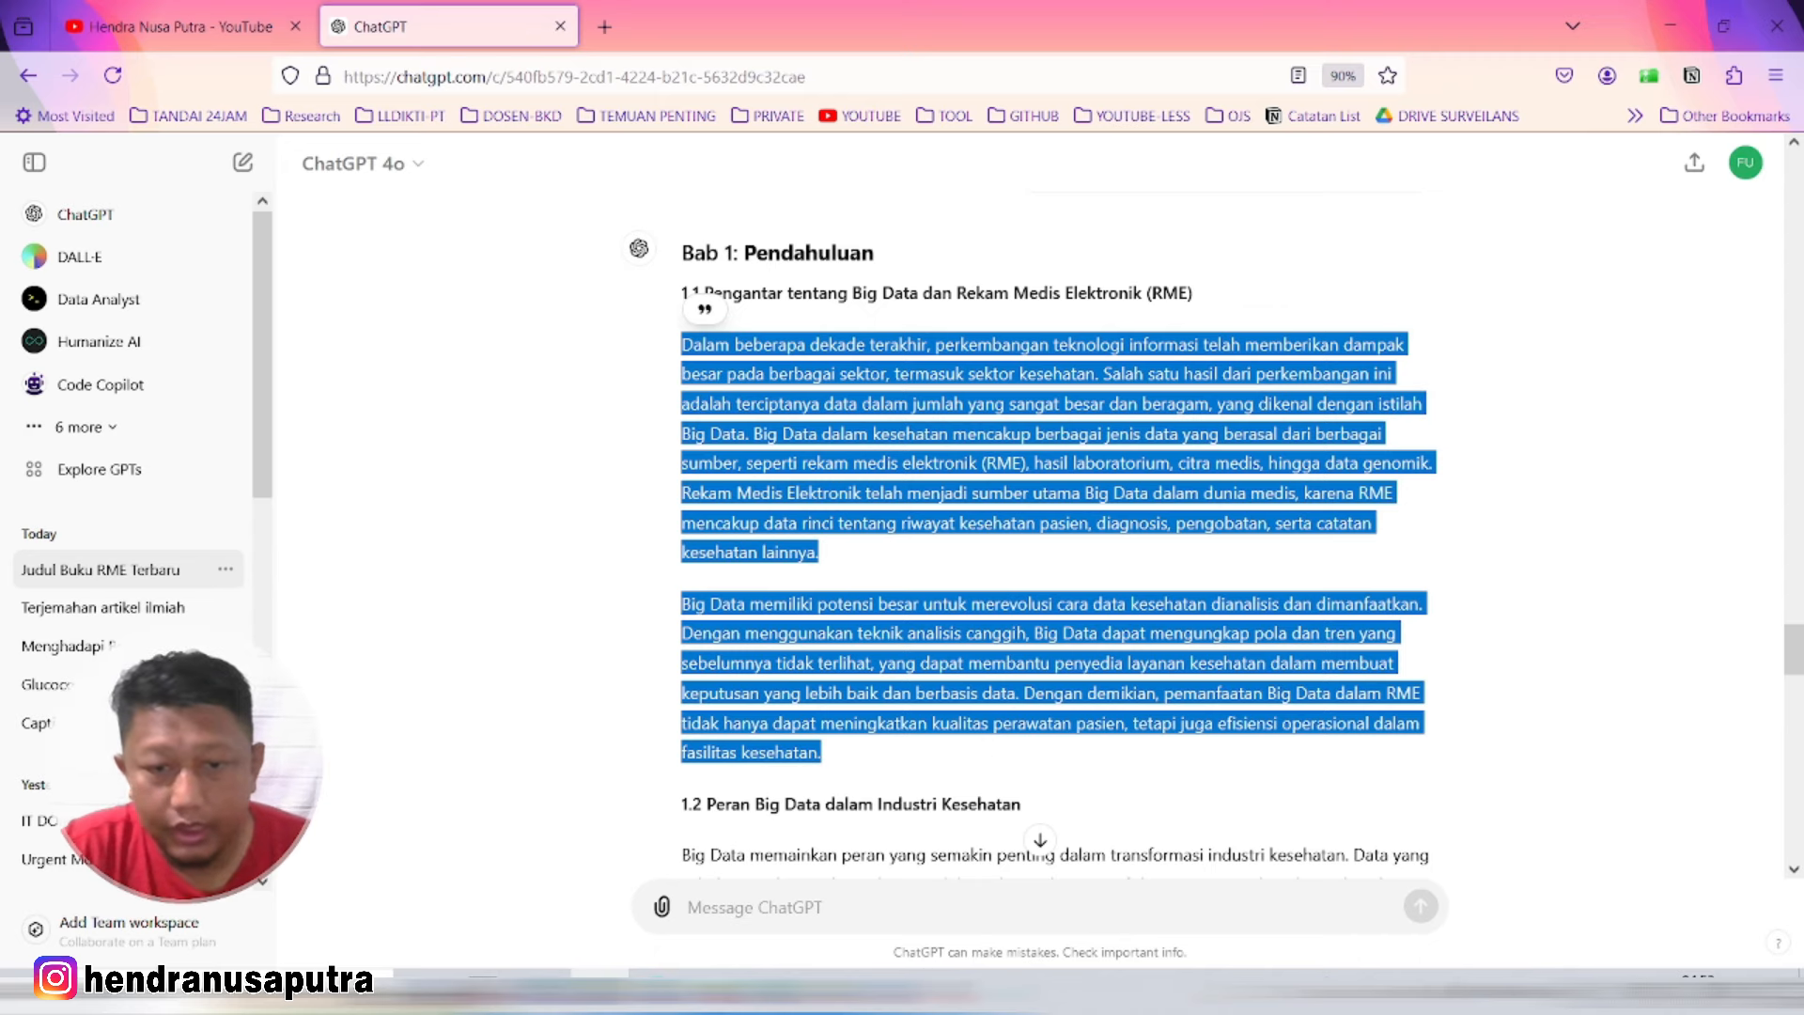
click(775, 973)
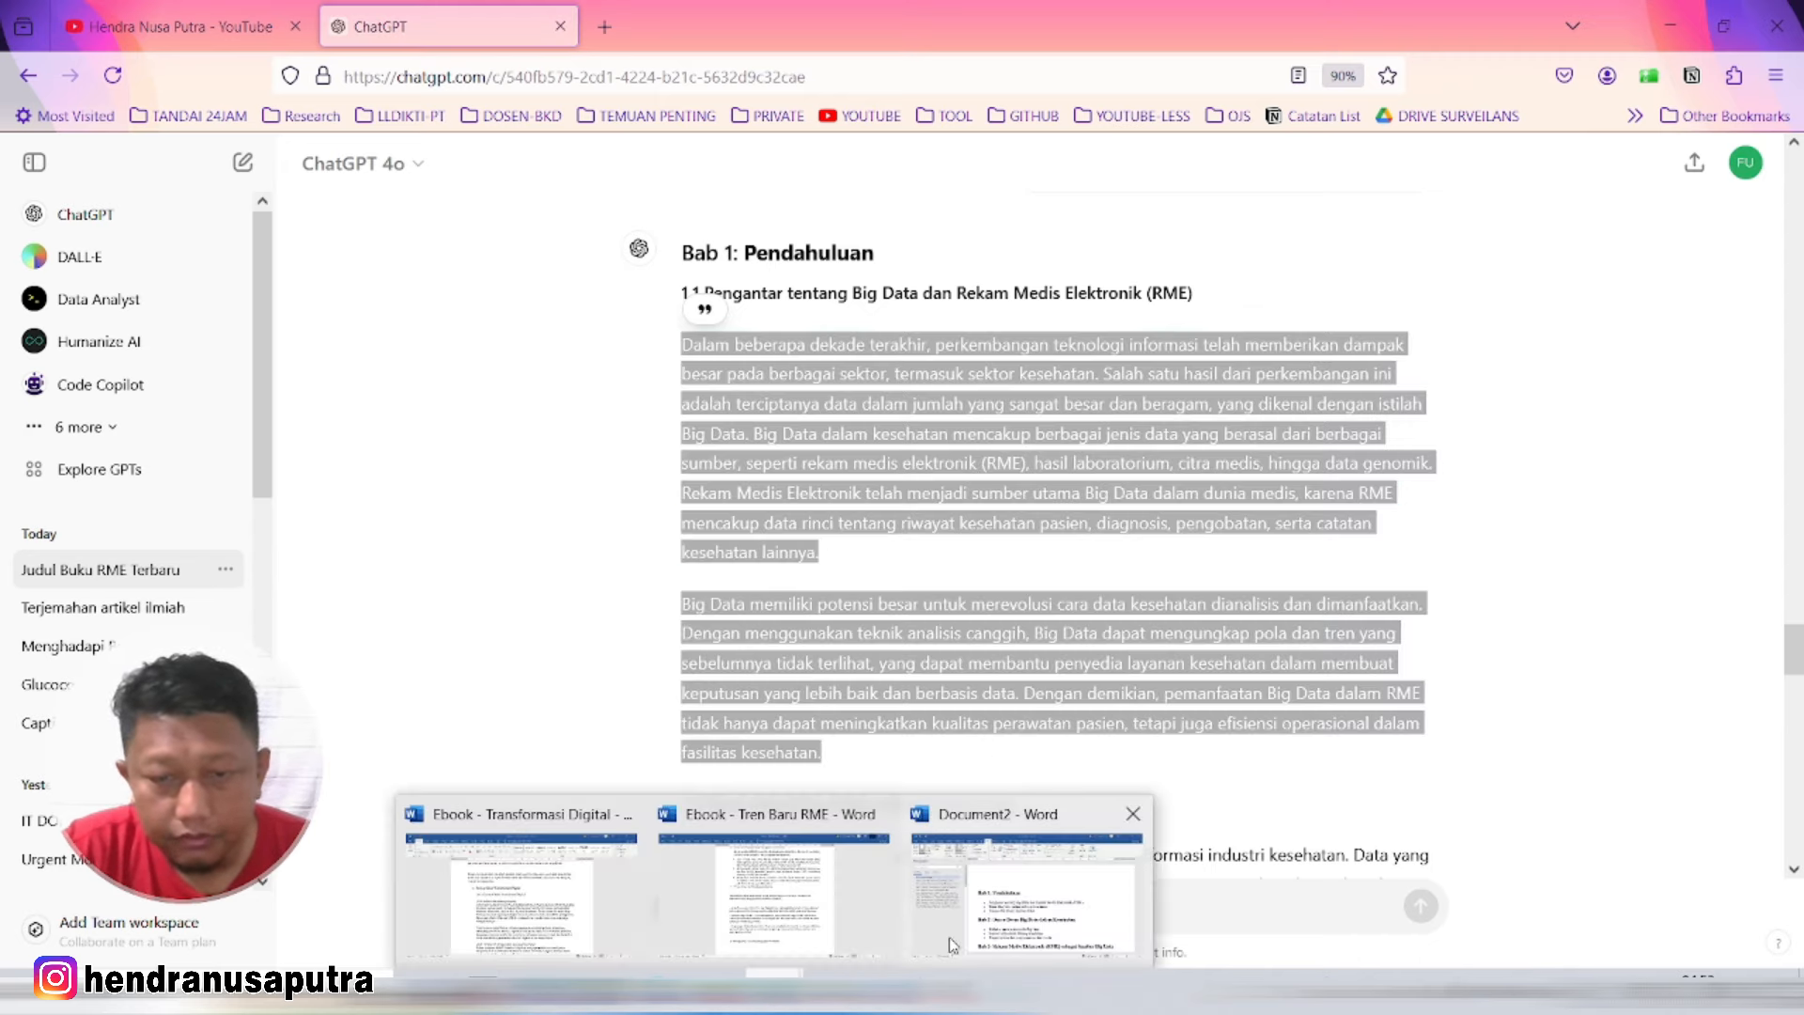
click(951, 944)
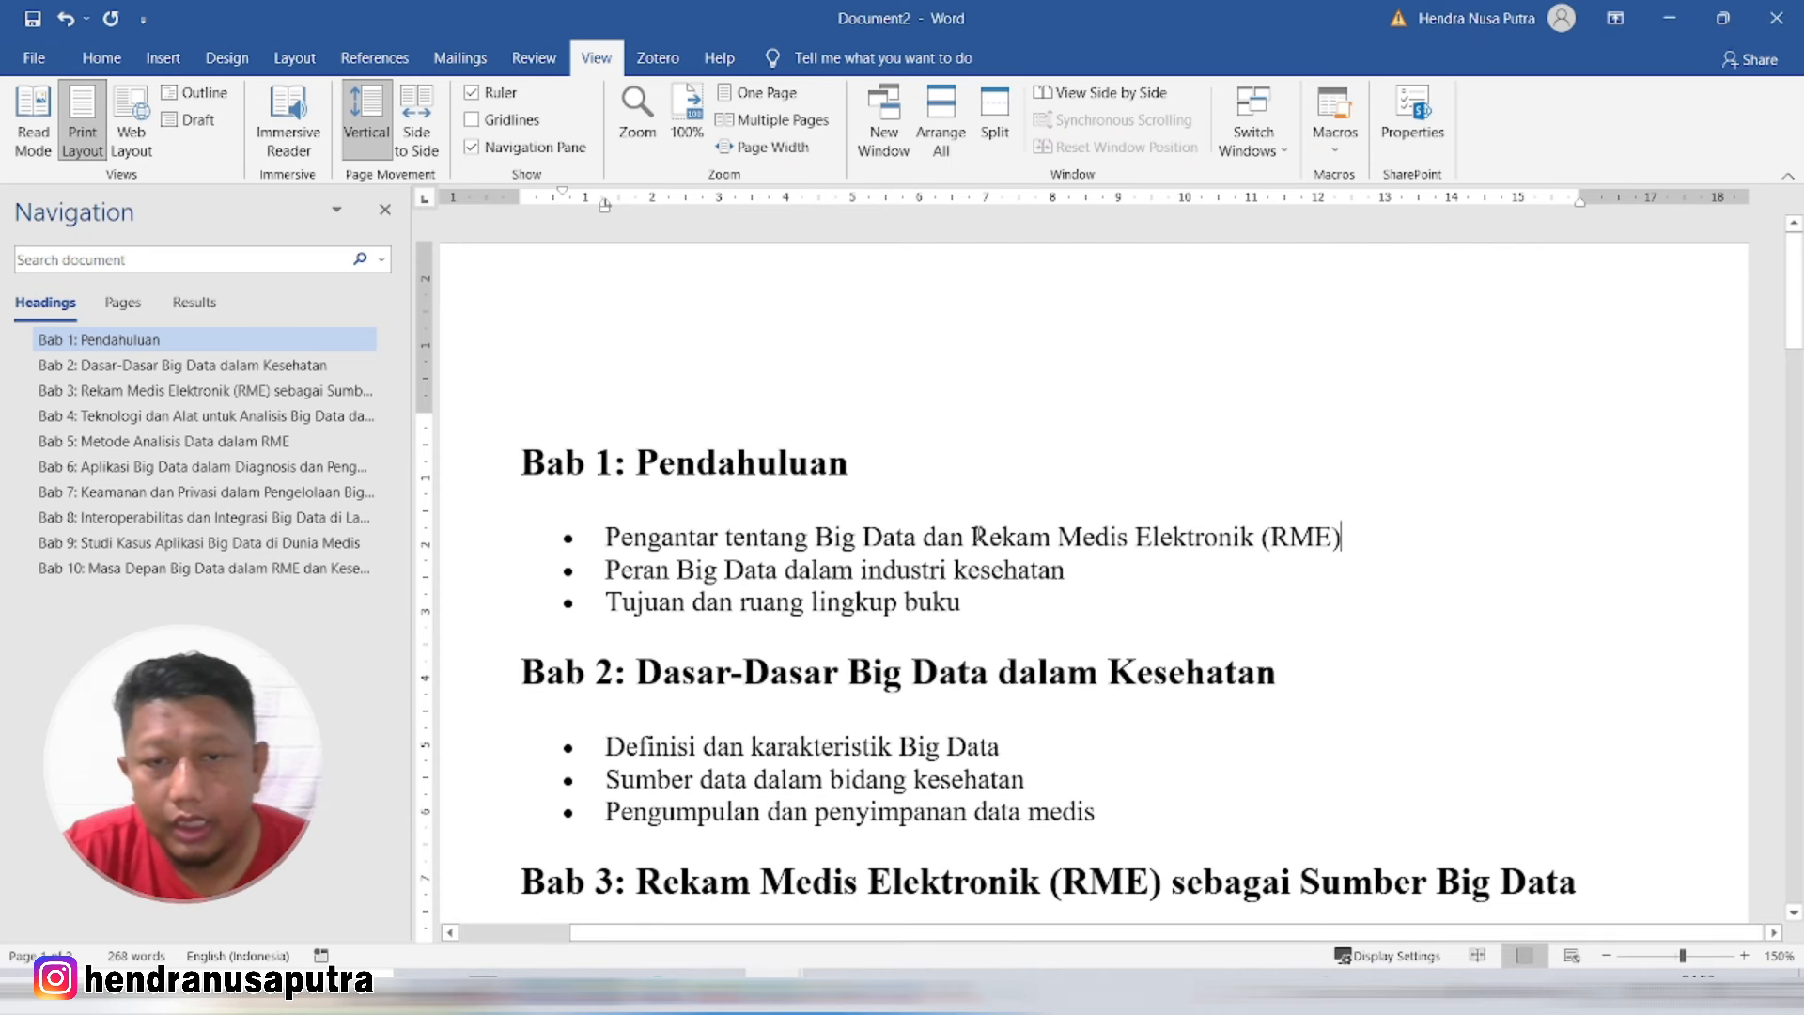
Step: Apply the Heading 2 style to the three bulleted sub-topics under "Bab 1: Pendahuluan"
click(98, 63)
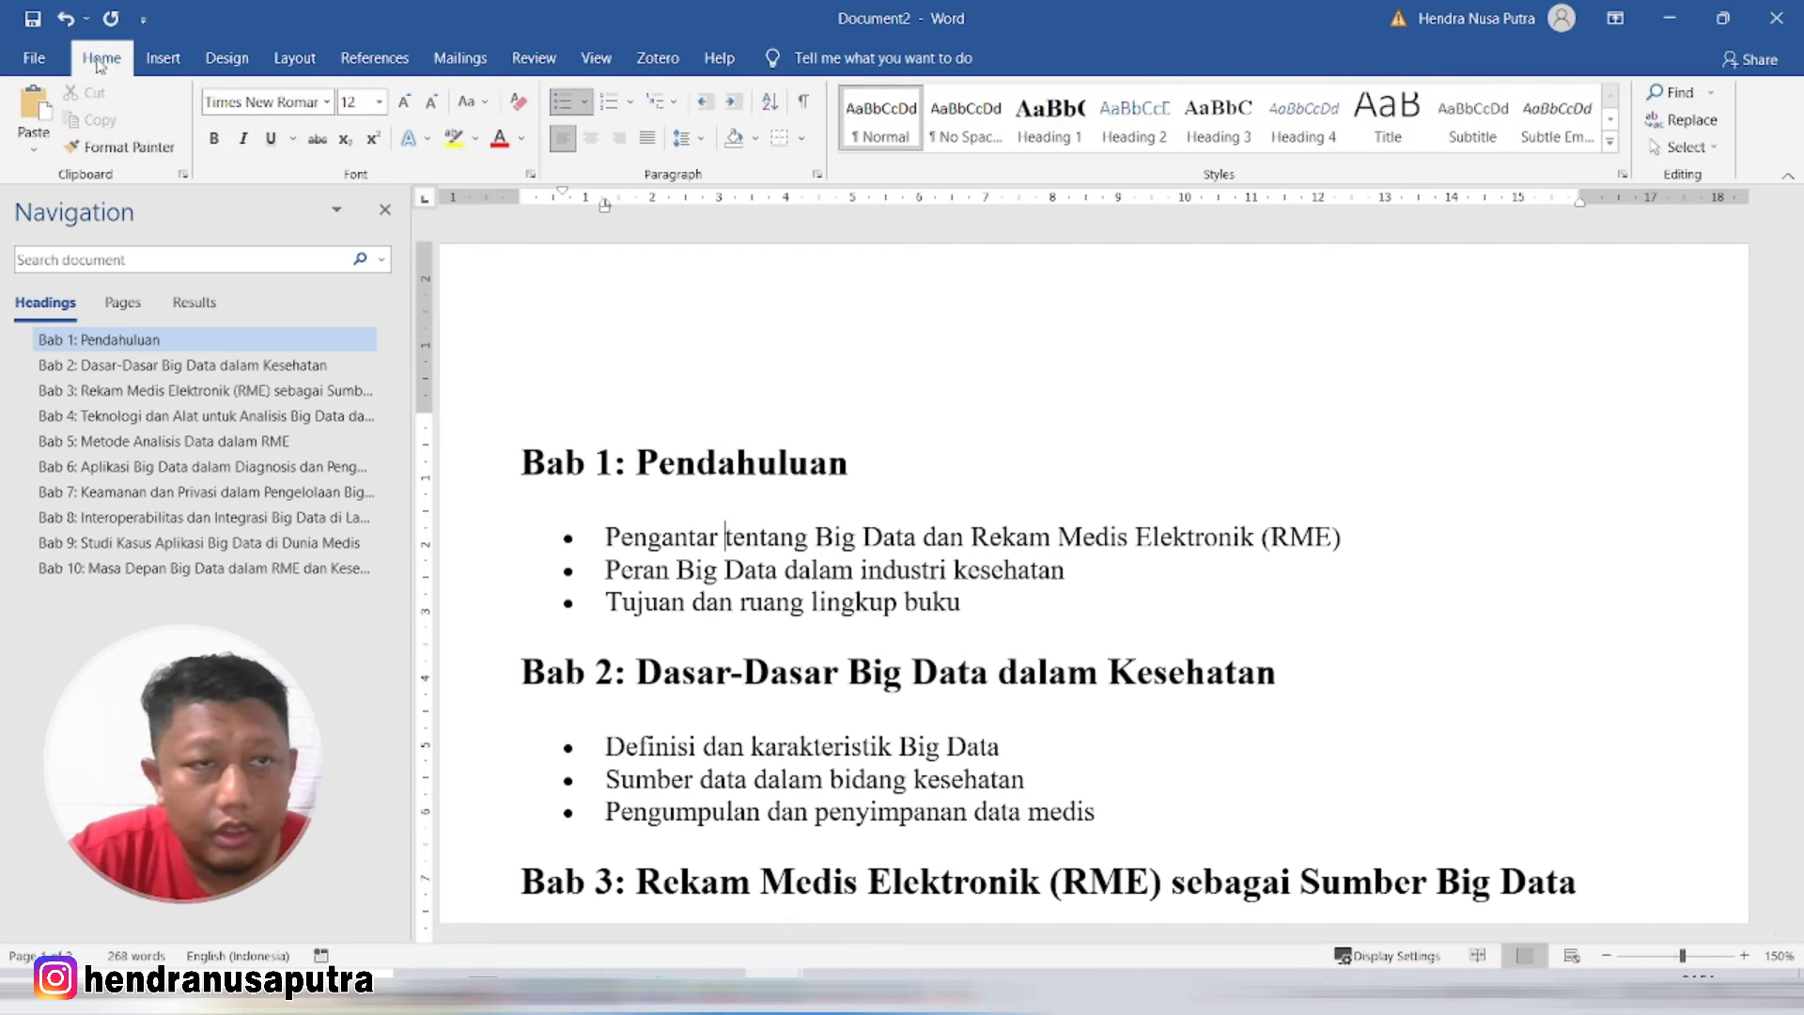
drag(974, 605, 605, 537)
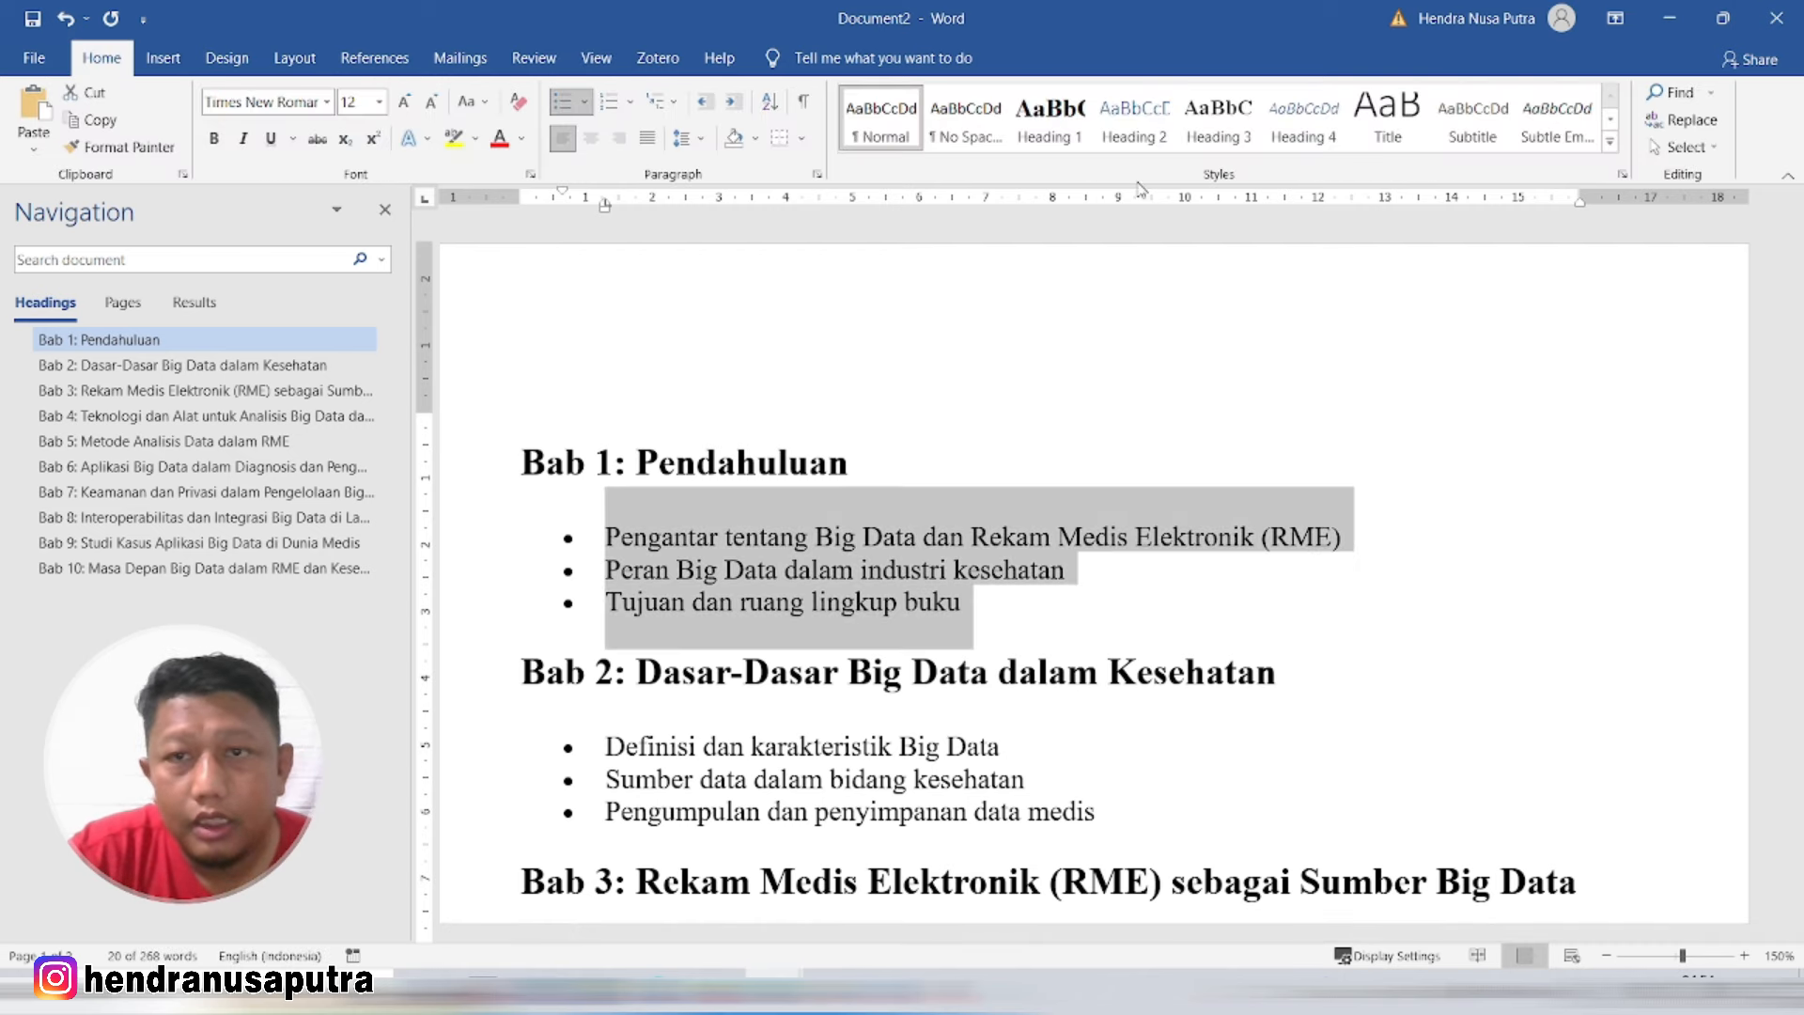
click(1139, 137)
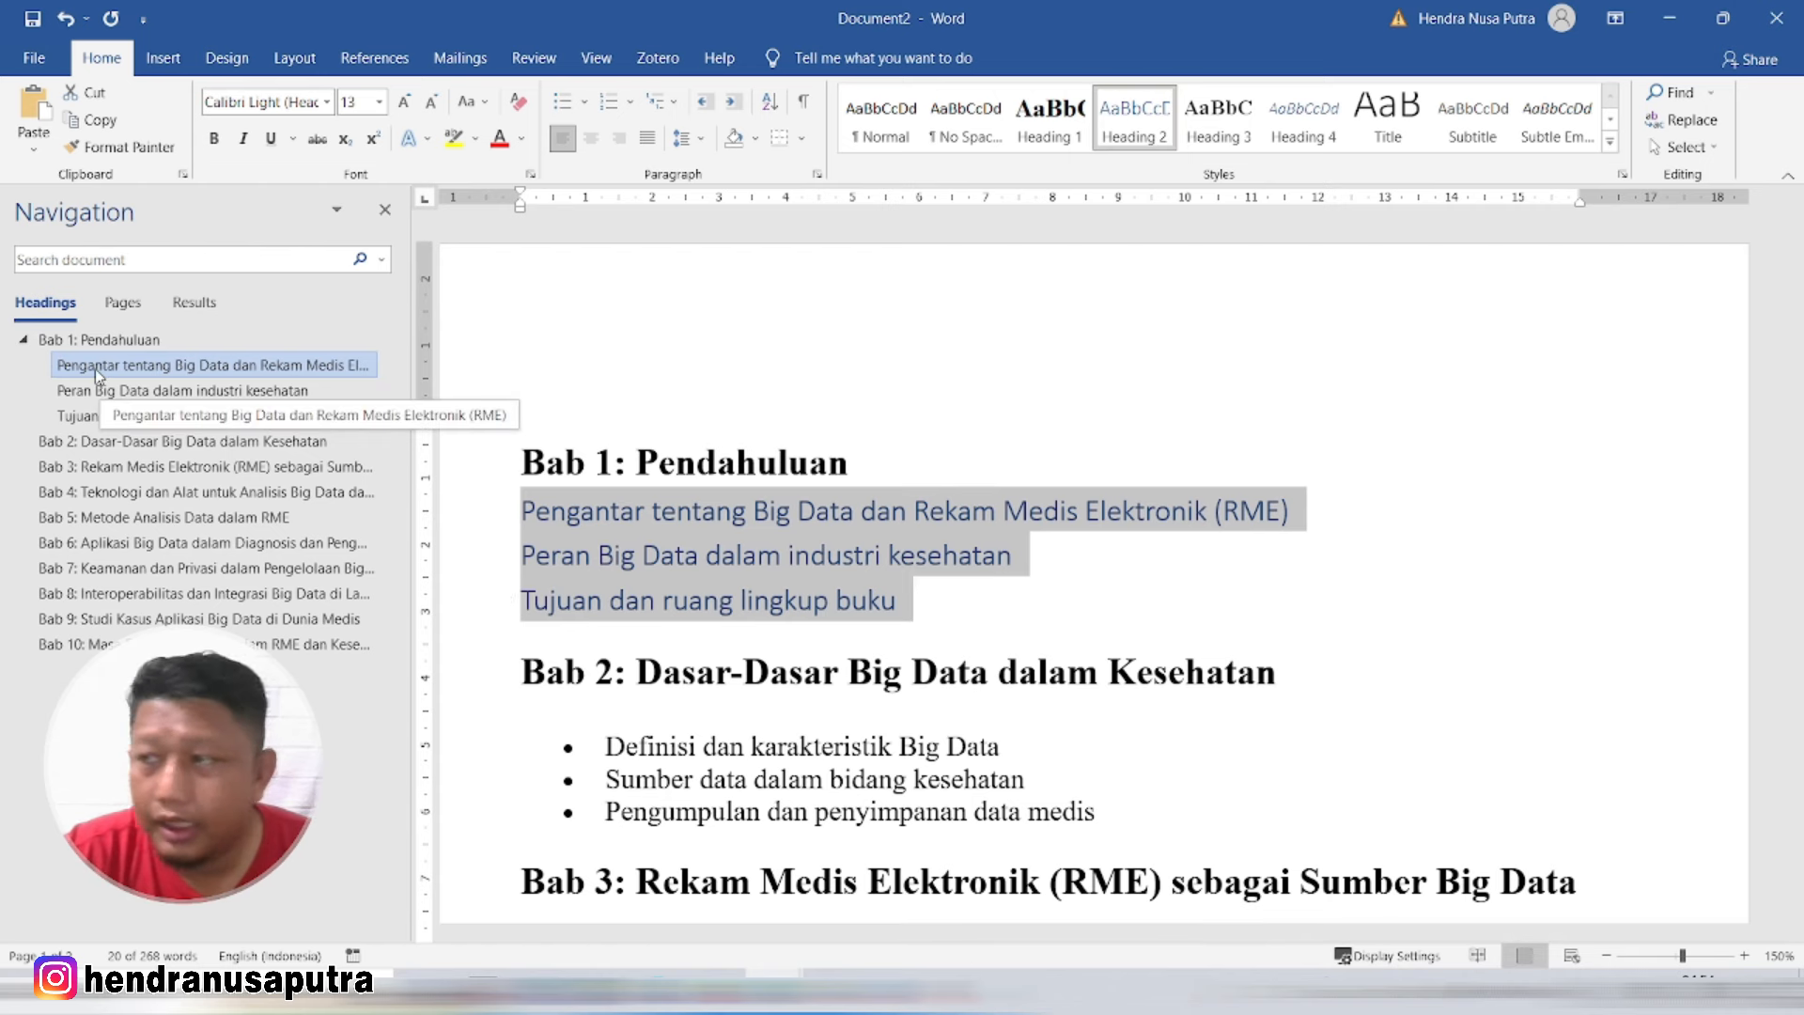
click(1023, 512)
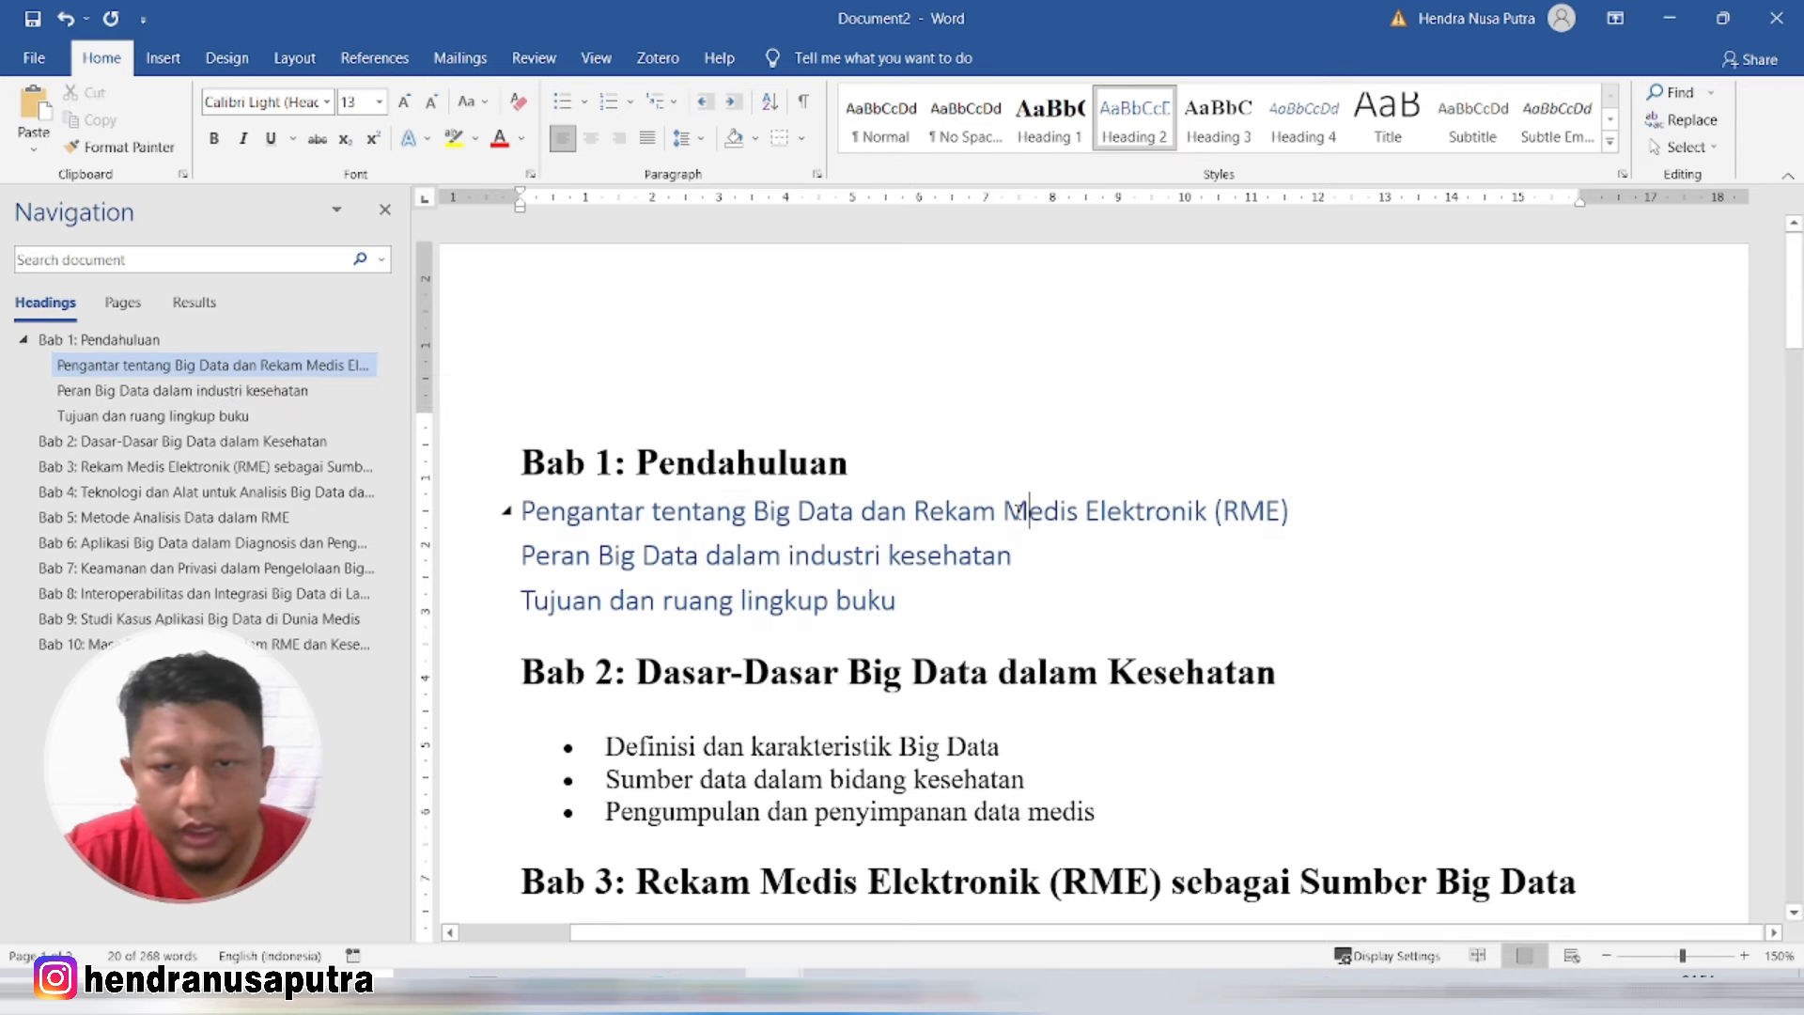
Step: Modify the Heading 2 style to use the Automatic font colour and the Times New Roman font
right_click(1156, 128)
click(1212, 161)
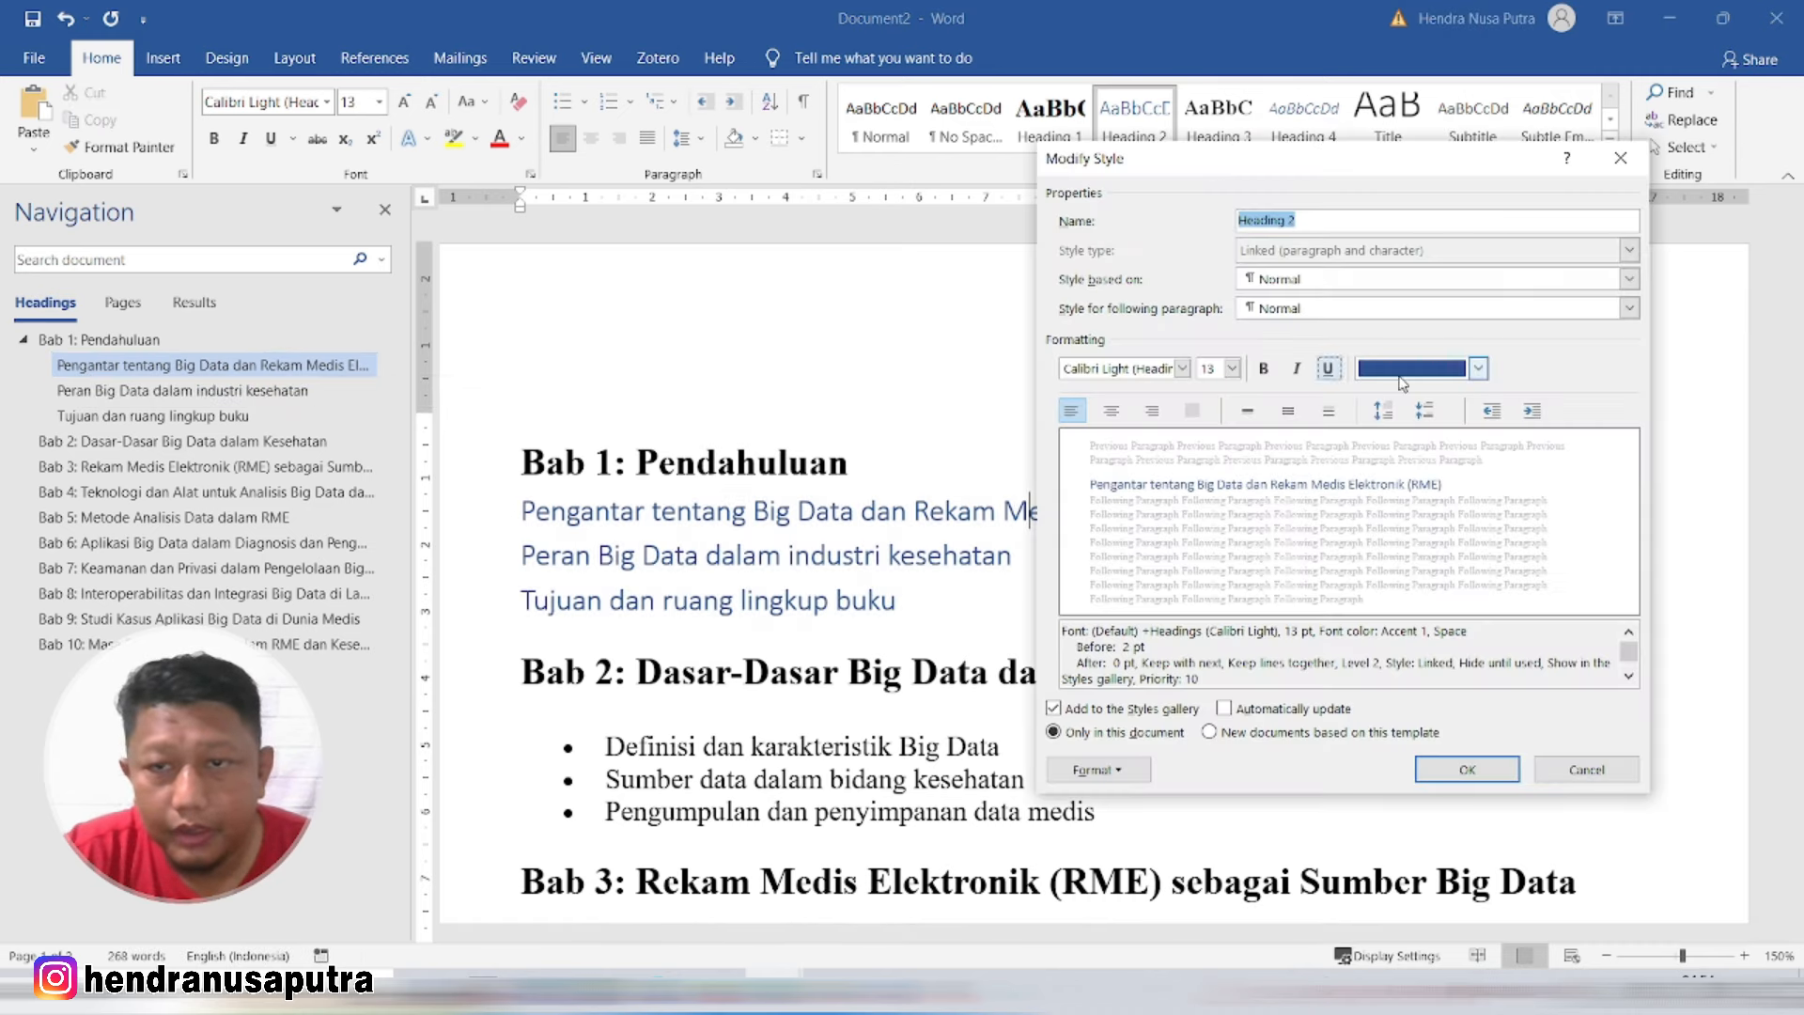
click(1417, 374)
click(1410, 402)
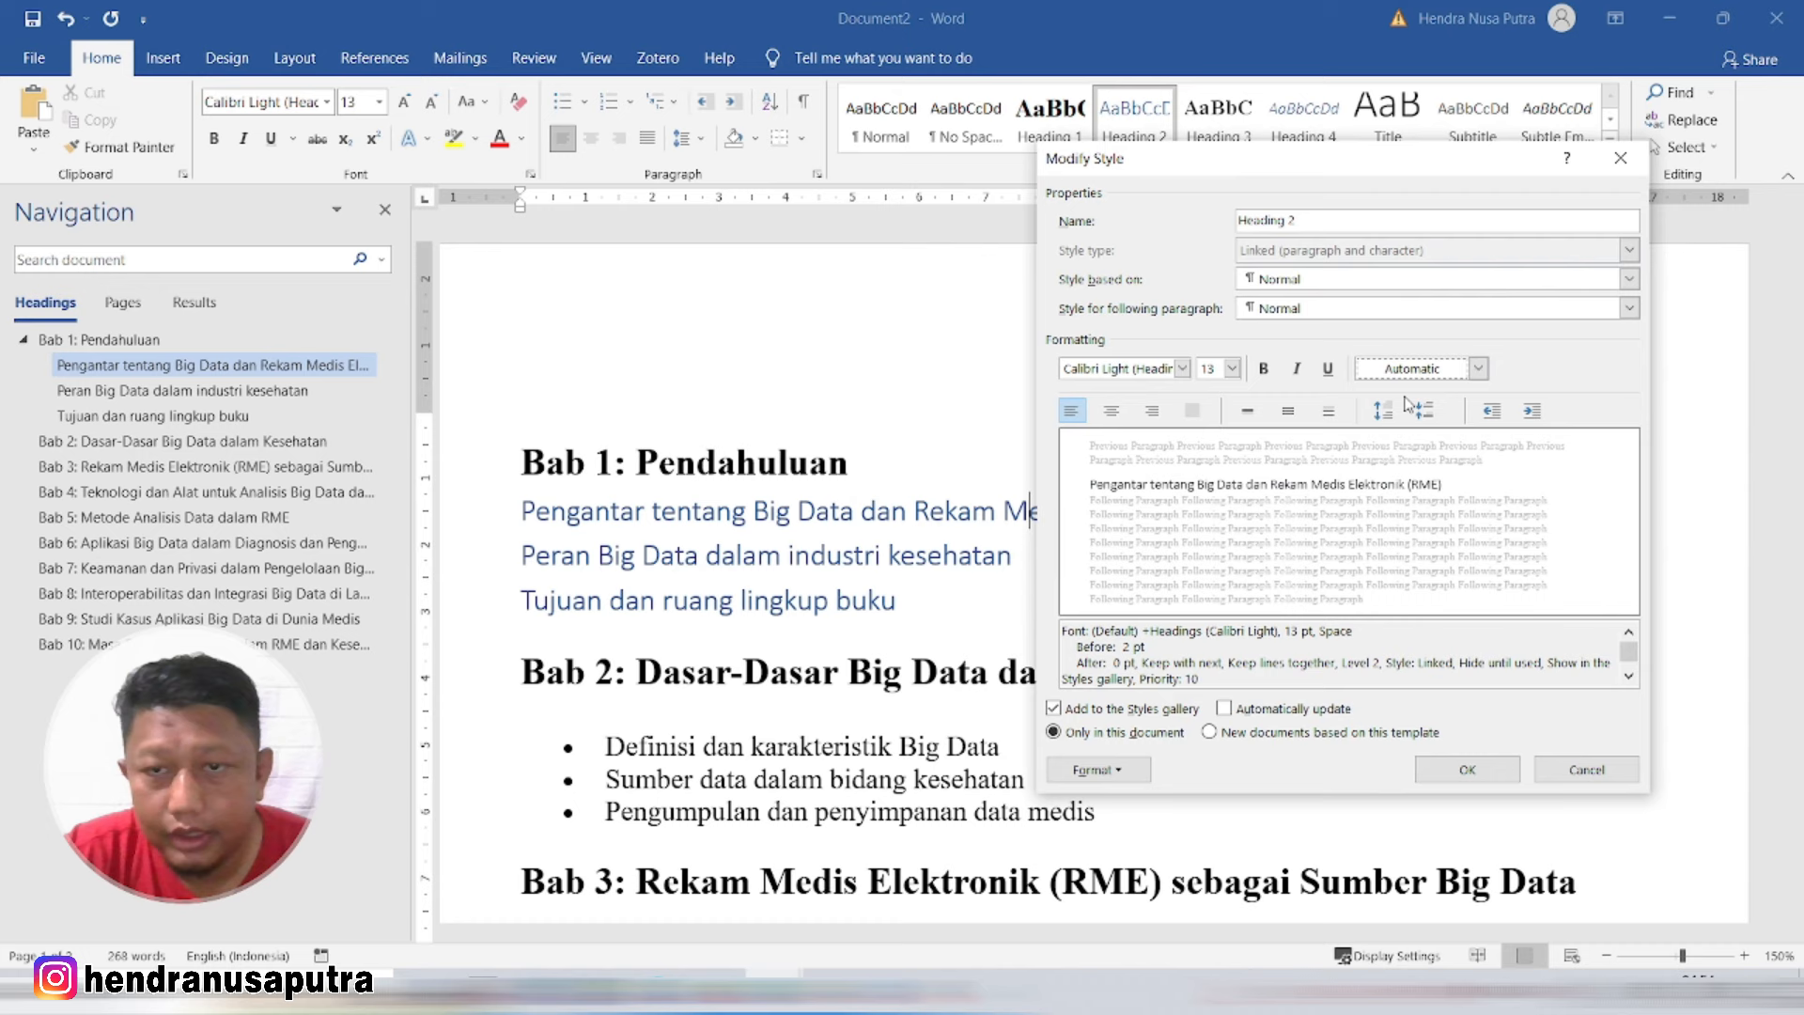
click(1155, 371)
text(Times New Roman)
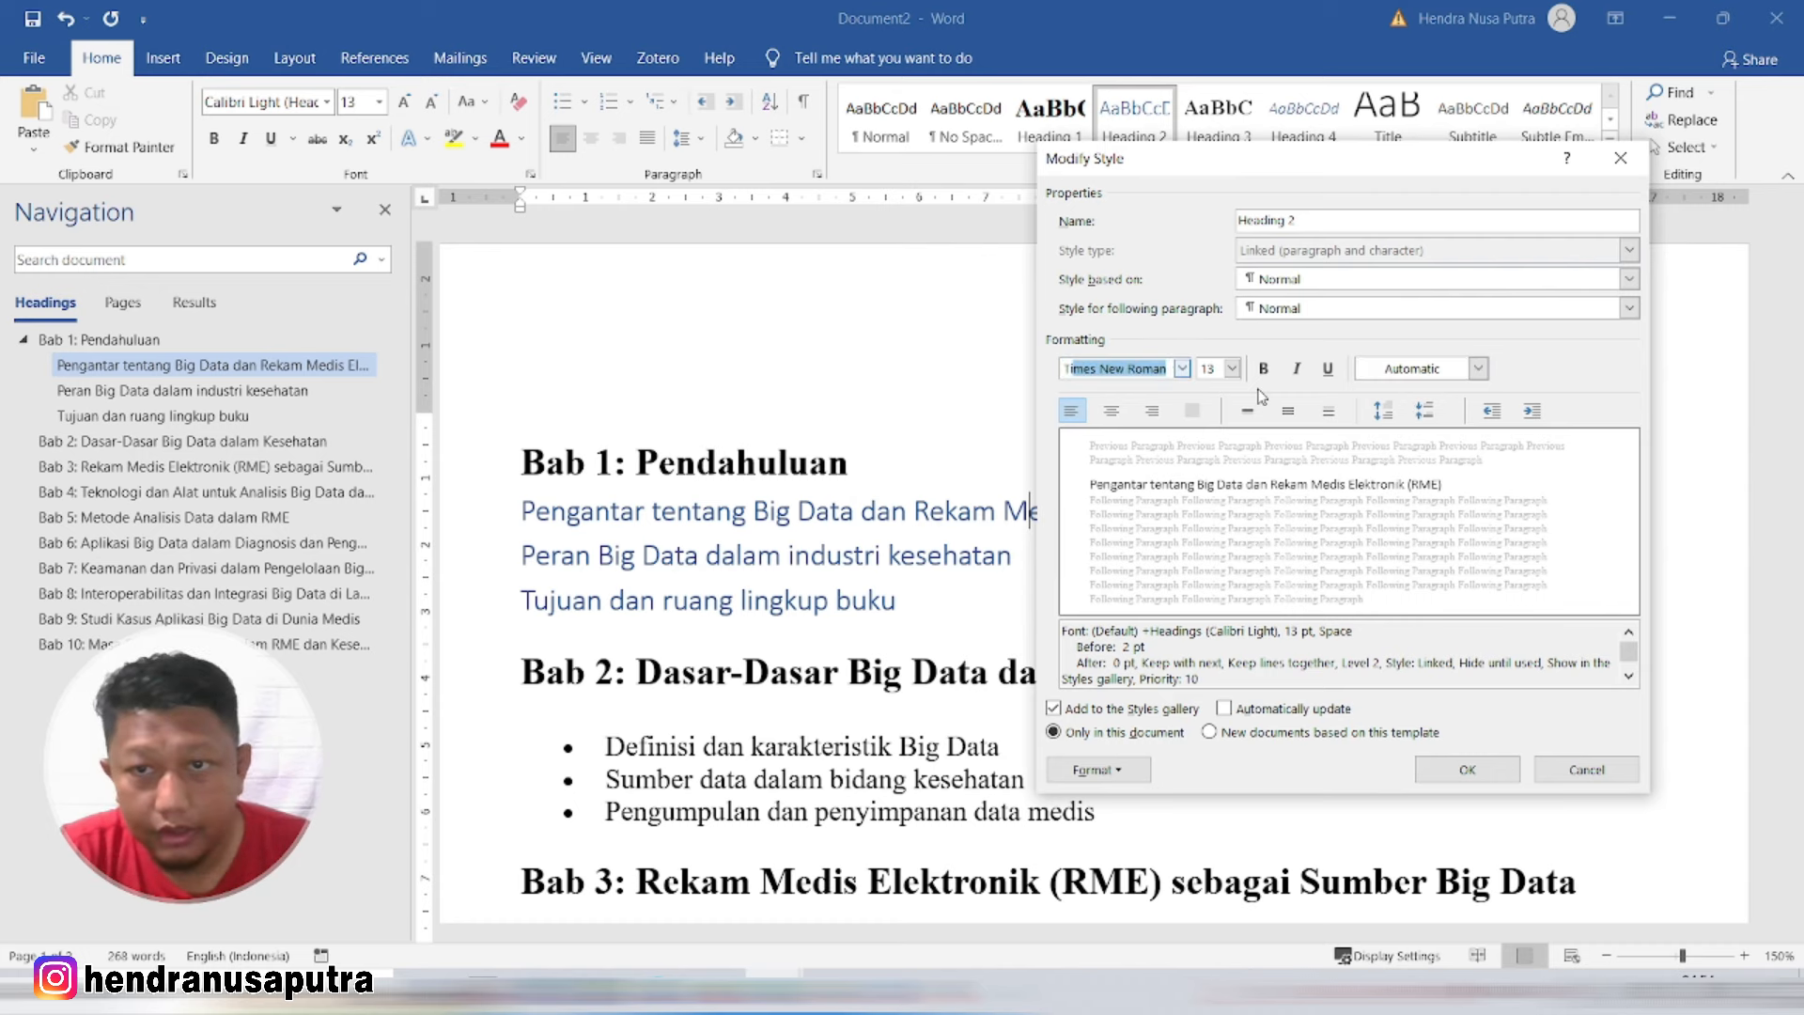
click(1485, 773)
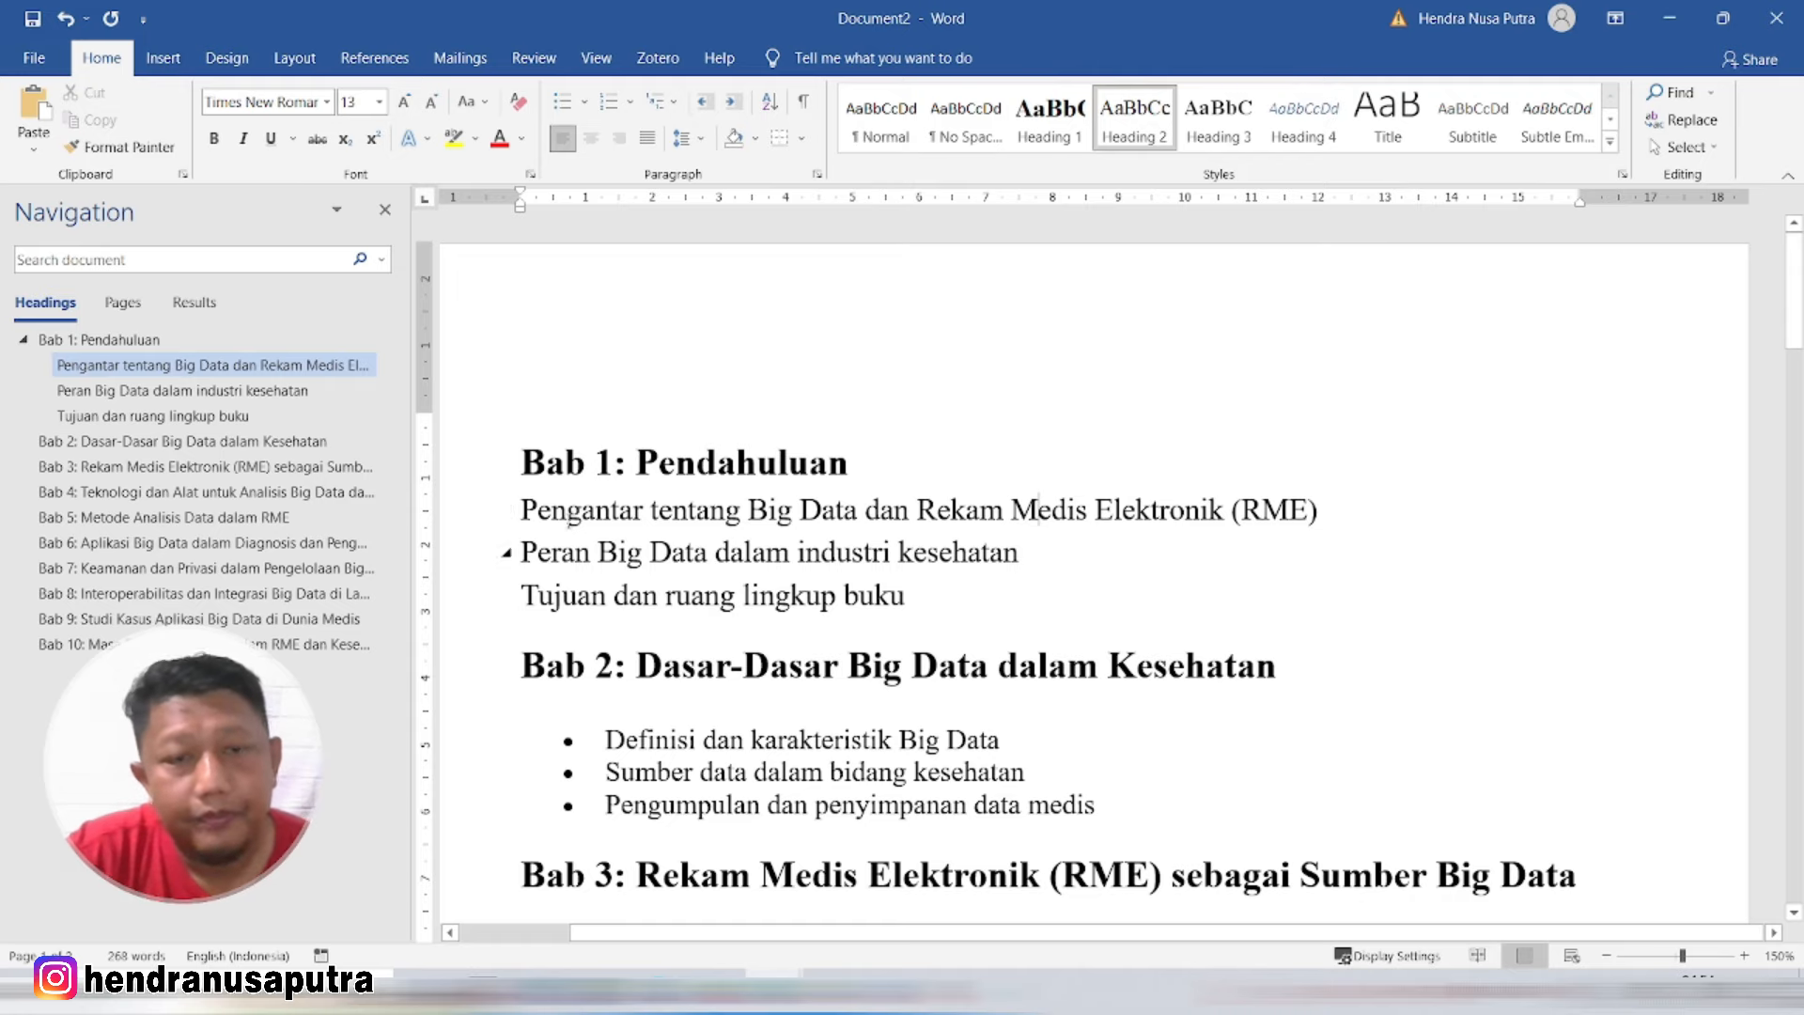
Step: Paste the two copied narrative paragraphs on a new line below the heading "Pengantar tentang Big Data dan Rekam Medis Elektronik (RME)"
click(1337, 516)
key(Return)
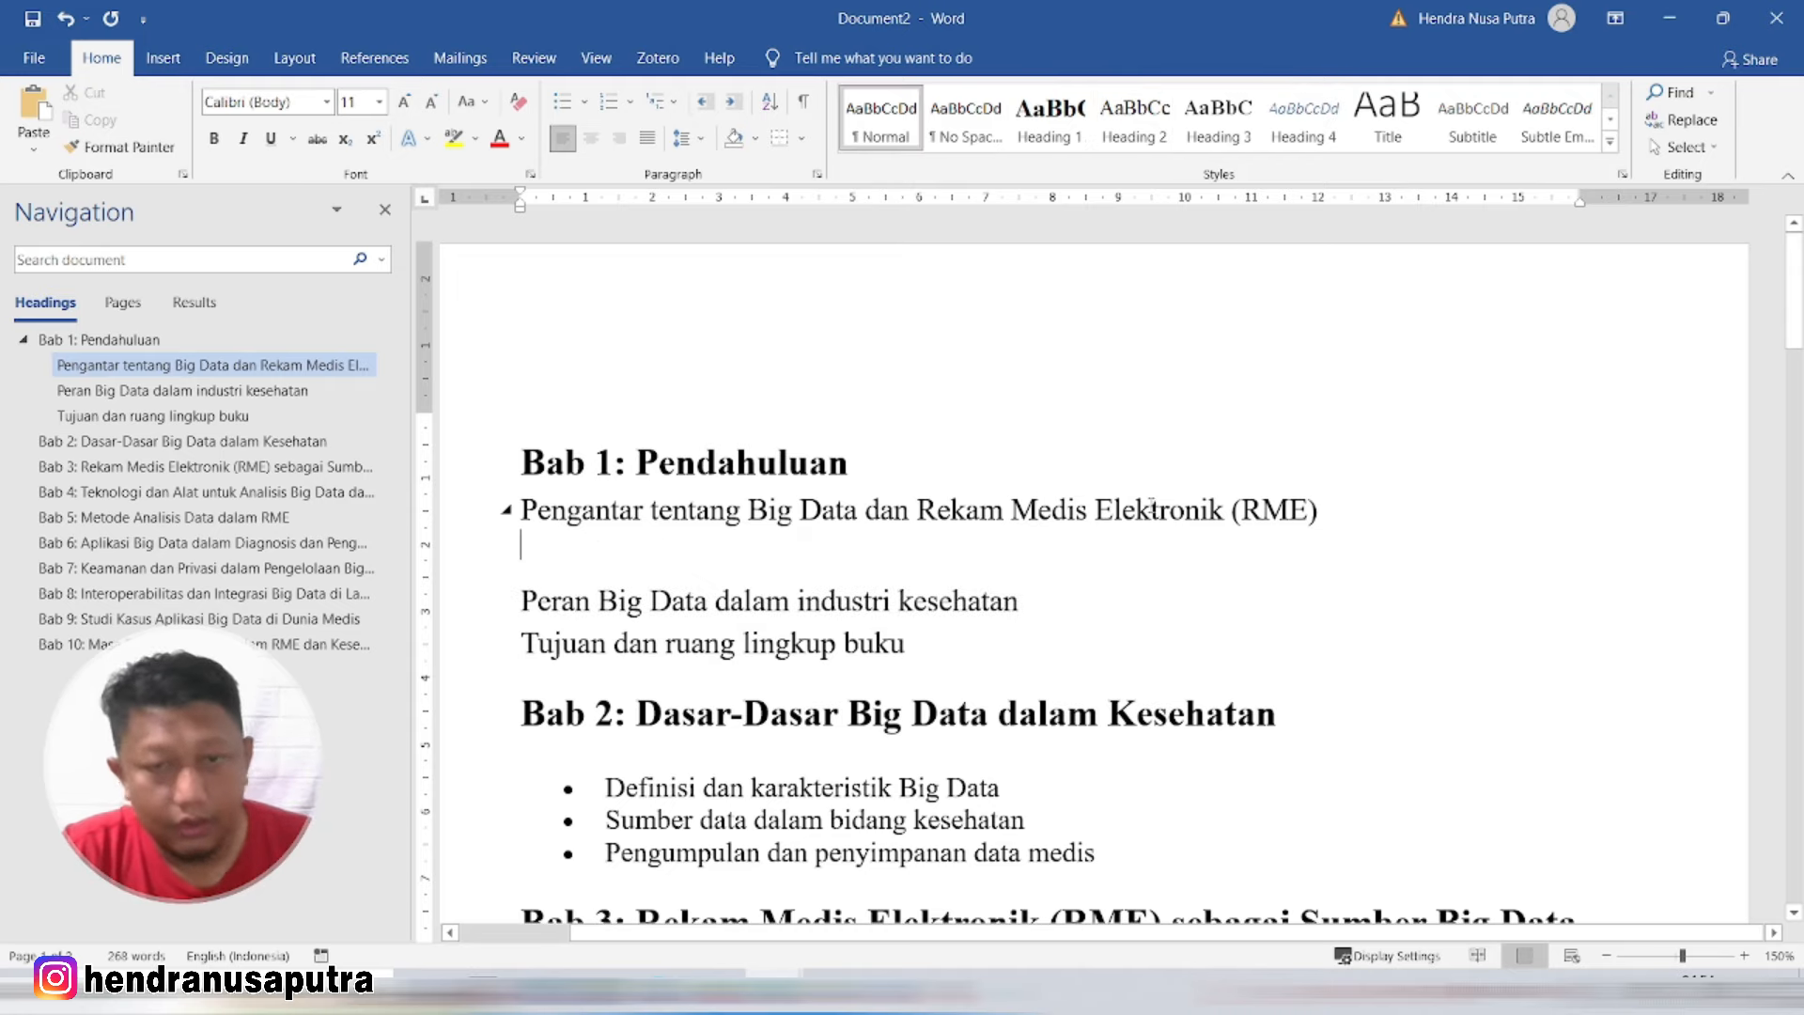
text(Dalam beberapa dekade terakhir, perkembangan teknologi informasi telah memberikan dampak besar pada berbagai sektor, termasuk sektor kesehatan. Salah satu hasil dari perkembangan ini adalah terciptanya data dalam jumlah yang sangat besar dan beragam, yang dikenal dengan istilah Big Data. Big Data dalam kesehatan mencakup berbagai jenis data yang berasal dari berbagai sumber, seperti rekam medis elektronik (RME), hasil laboratorium, citra medis, hingga data genomik. Rekam Medis Elektronik telah menjadi sumber utama Big Data dalam dunia medis, karena RME mencakup data rinci tentang riwayat kesehatan pasien, diagnosis, pengobatan, serta catatan kesehatan lainnya. Big Data memiliki potensi besar untuk merevolusi cara data kesehatan dianalisis dan dimanfaatkan. Dengan menggunakan teknik analisis canggih, Big Data dapat mengungkap pola dan tren yang sebelumnya tidak terlihat, yang dapat membantu penyedia layanan kesehatan dalam membuat keputusan yang lebih baik dan berbasis data. Dengan demikian, pemanfaatan Big Data dalam RME tidak hanya dapat meningkatkan kualitas perawatan pasien, tetapi juga efisiensi operasional dalam fasilitas kesehatan.)
scroll(956, 485, down, 2)
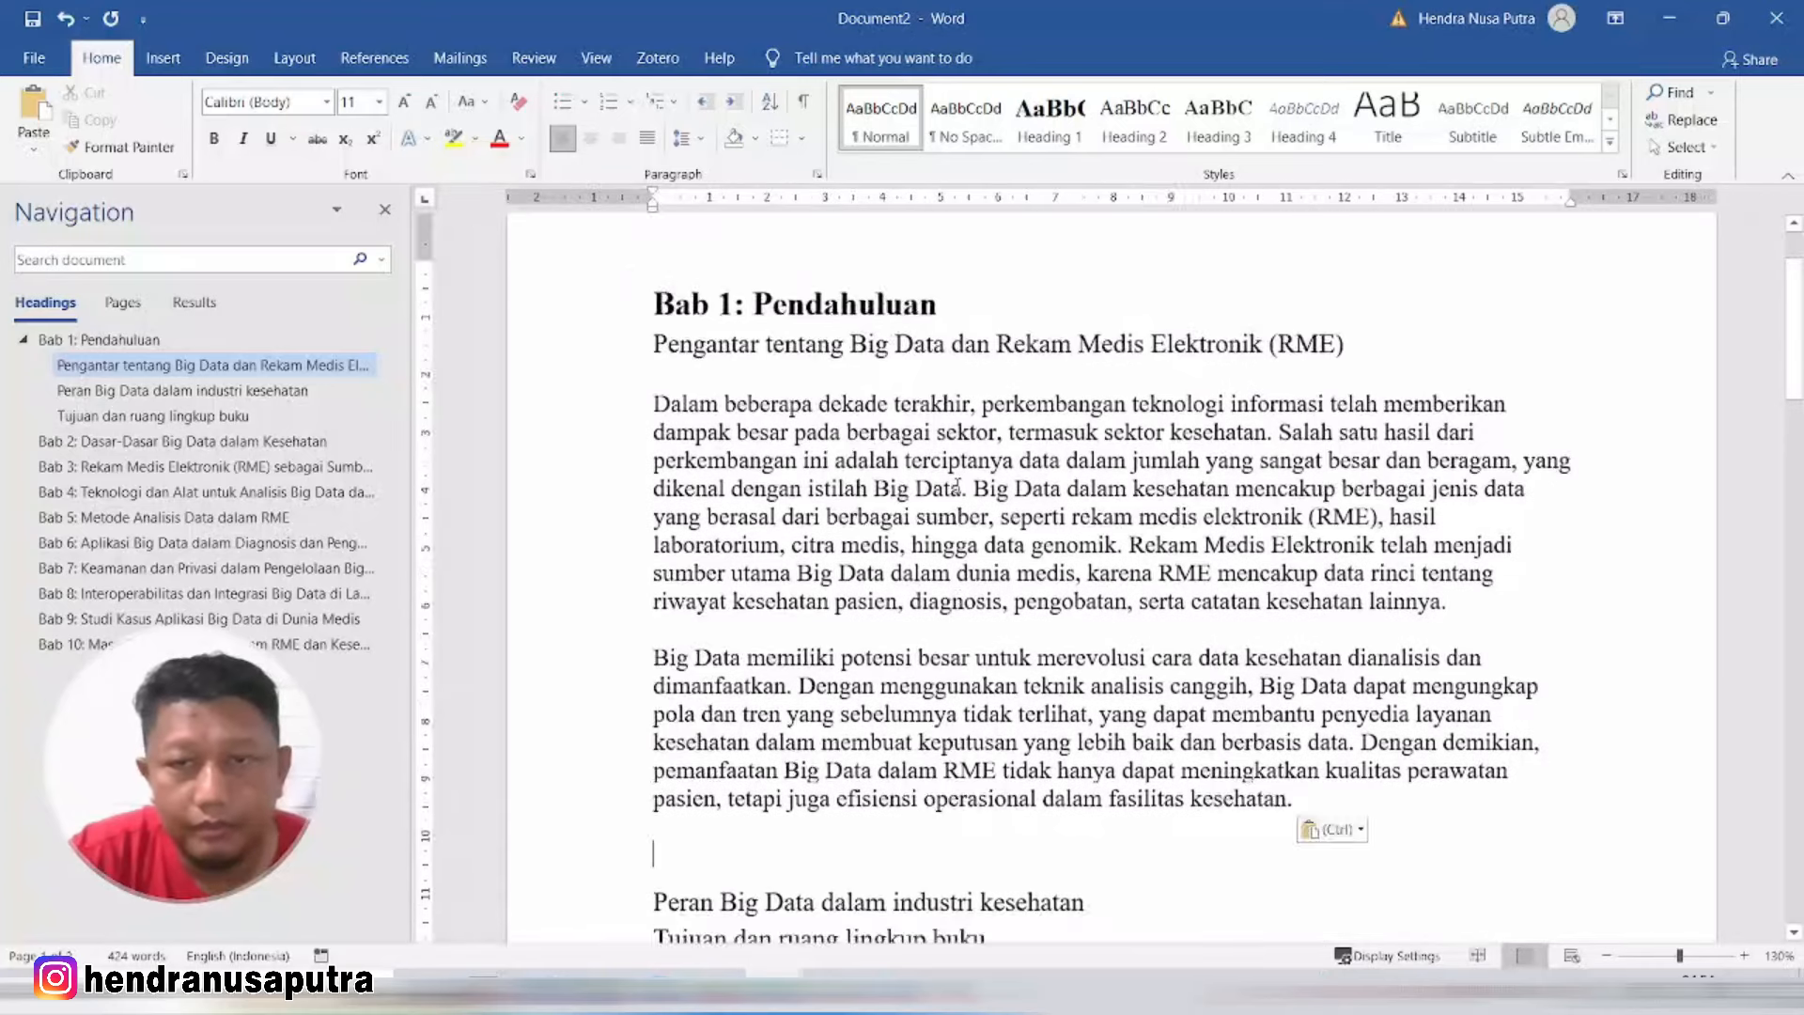
scroll(956, 486, down, 2)
scroll(942, 402, up, 3)
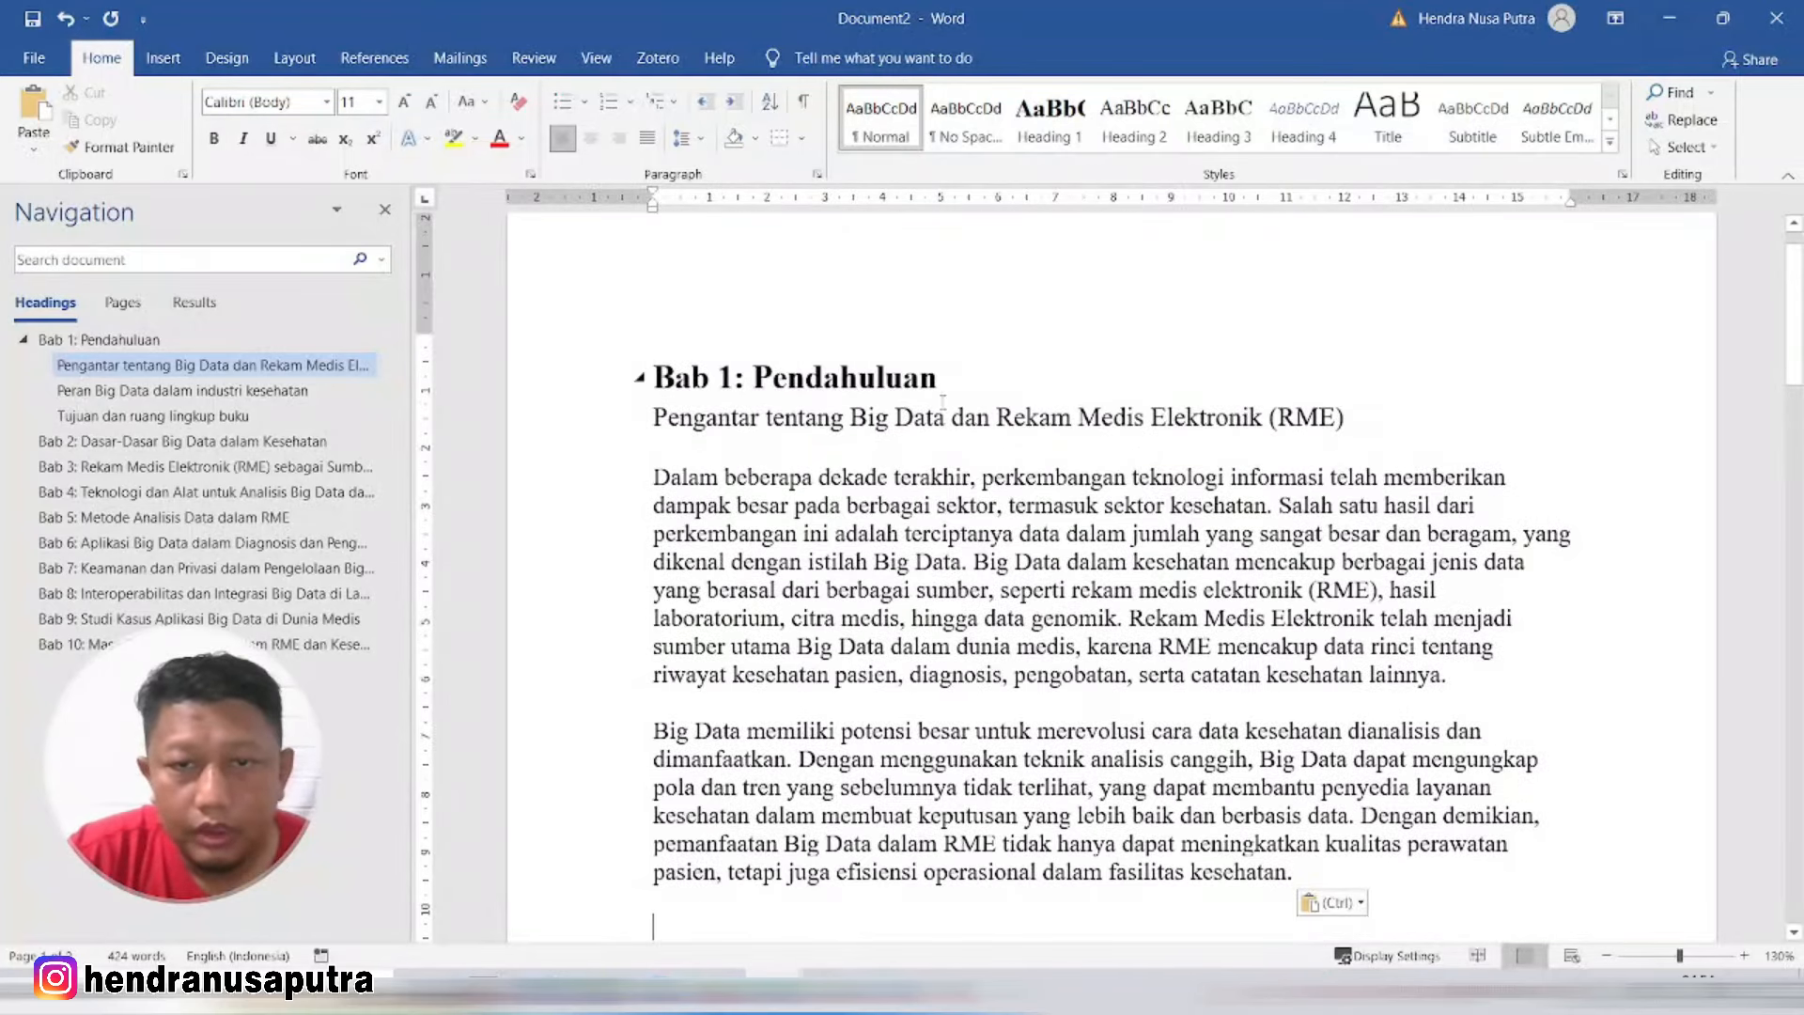
Step: Make the Heading 2 style bold and check the other sub-topic headings of Bab 1
click(997, 420)
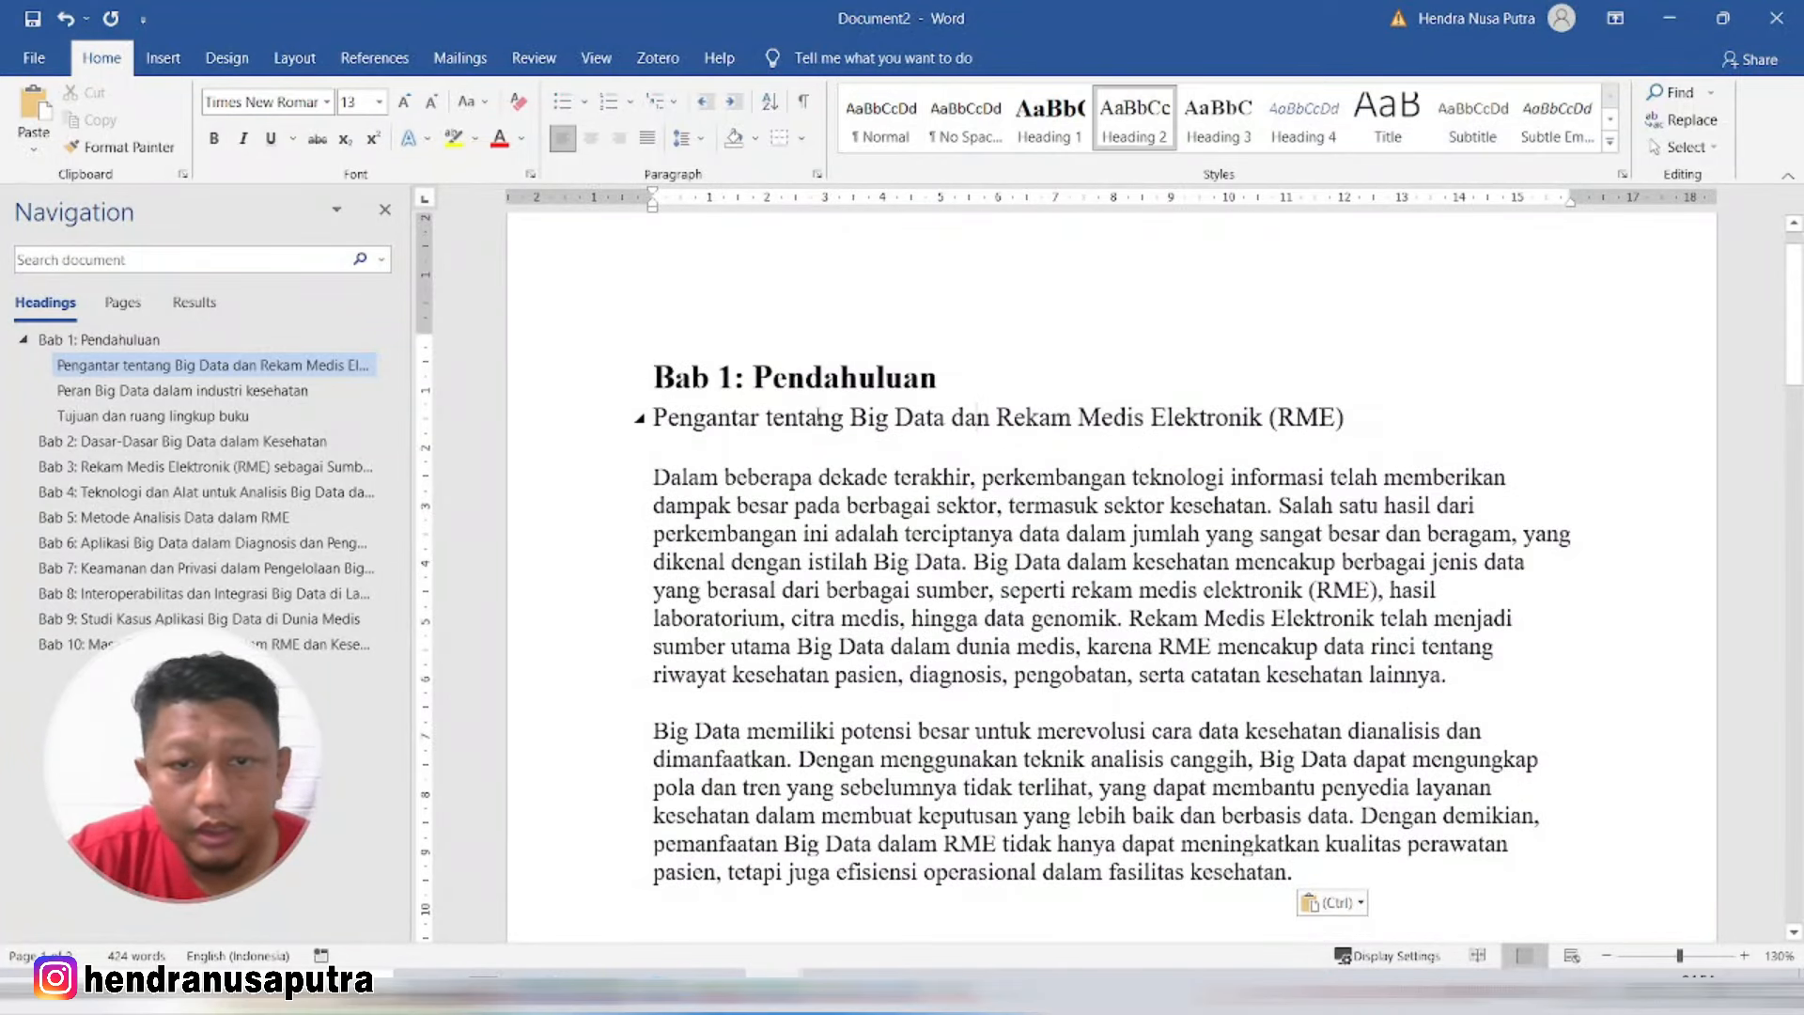
right_click(1133, 124)
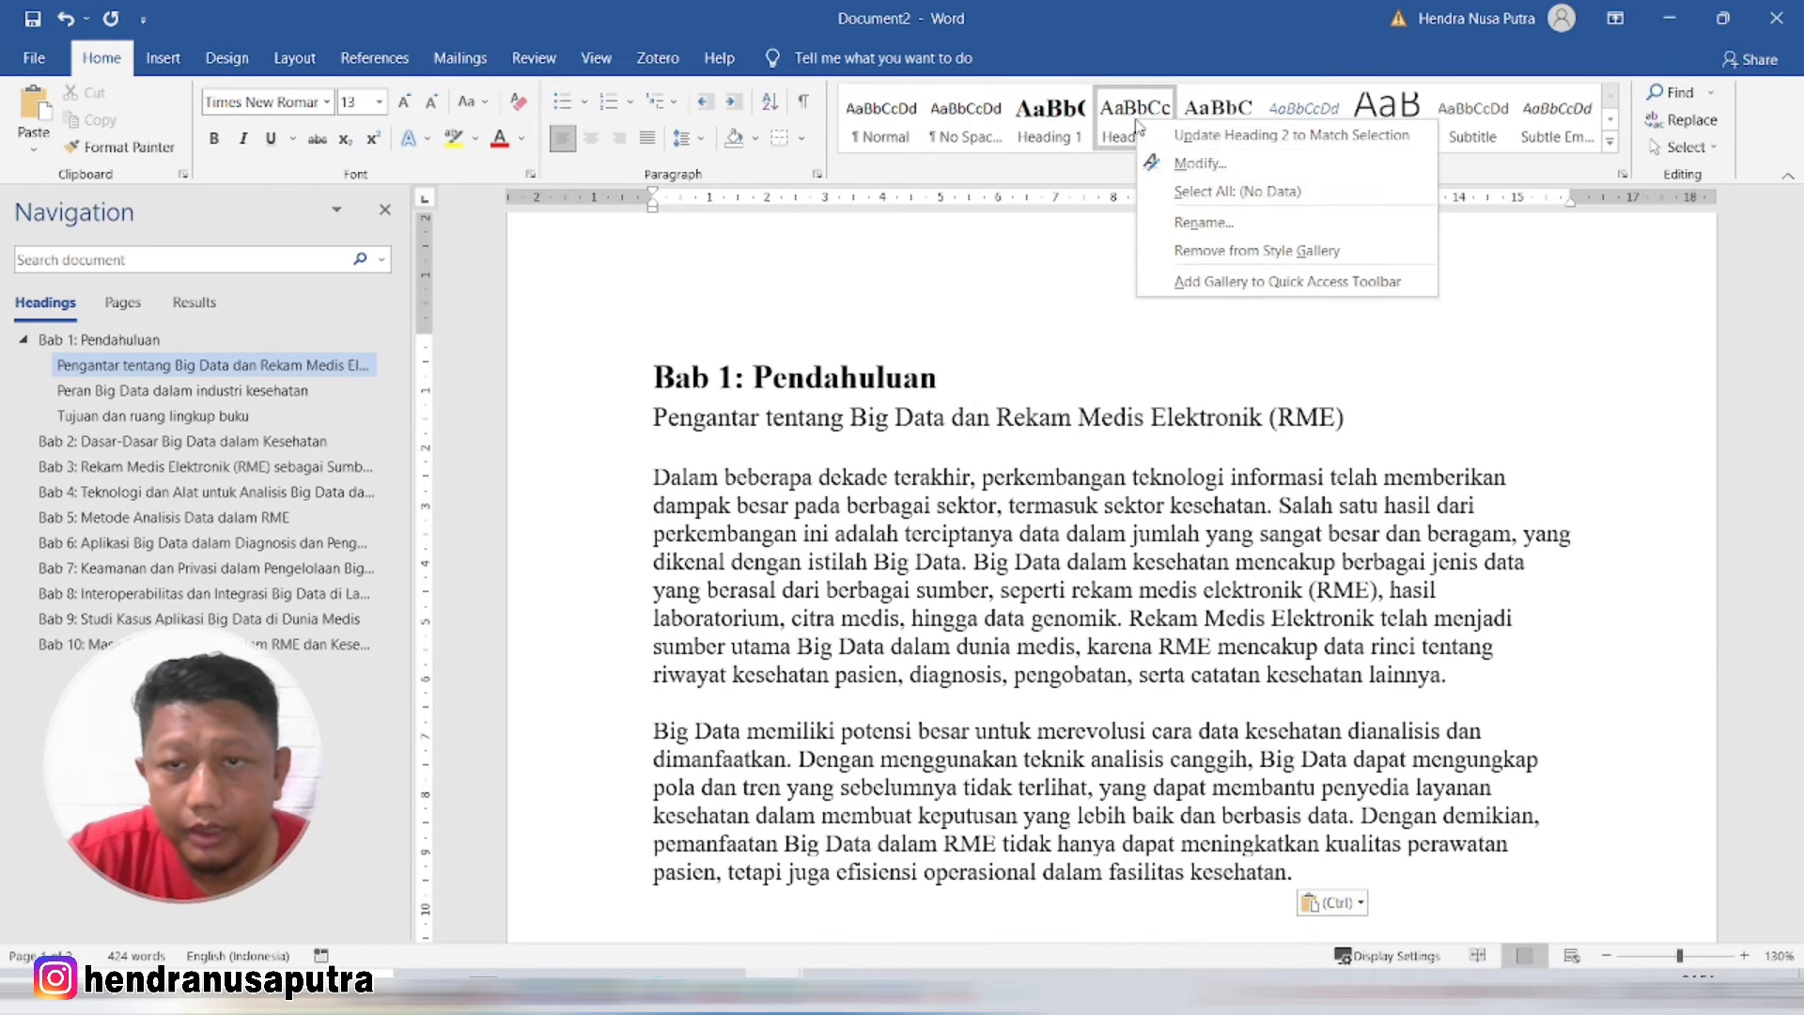
click(1200, 164)
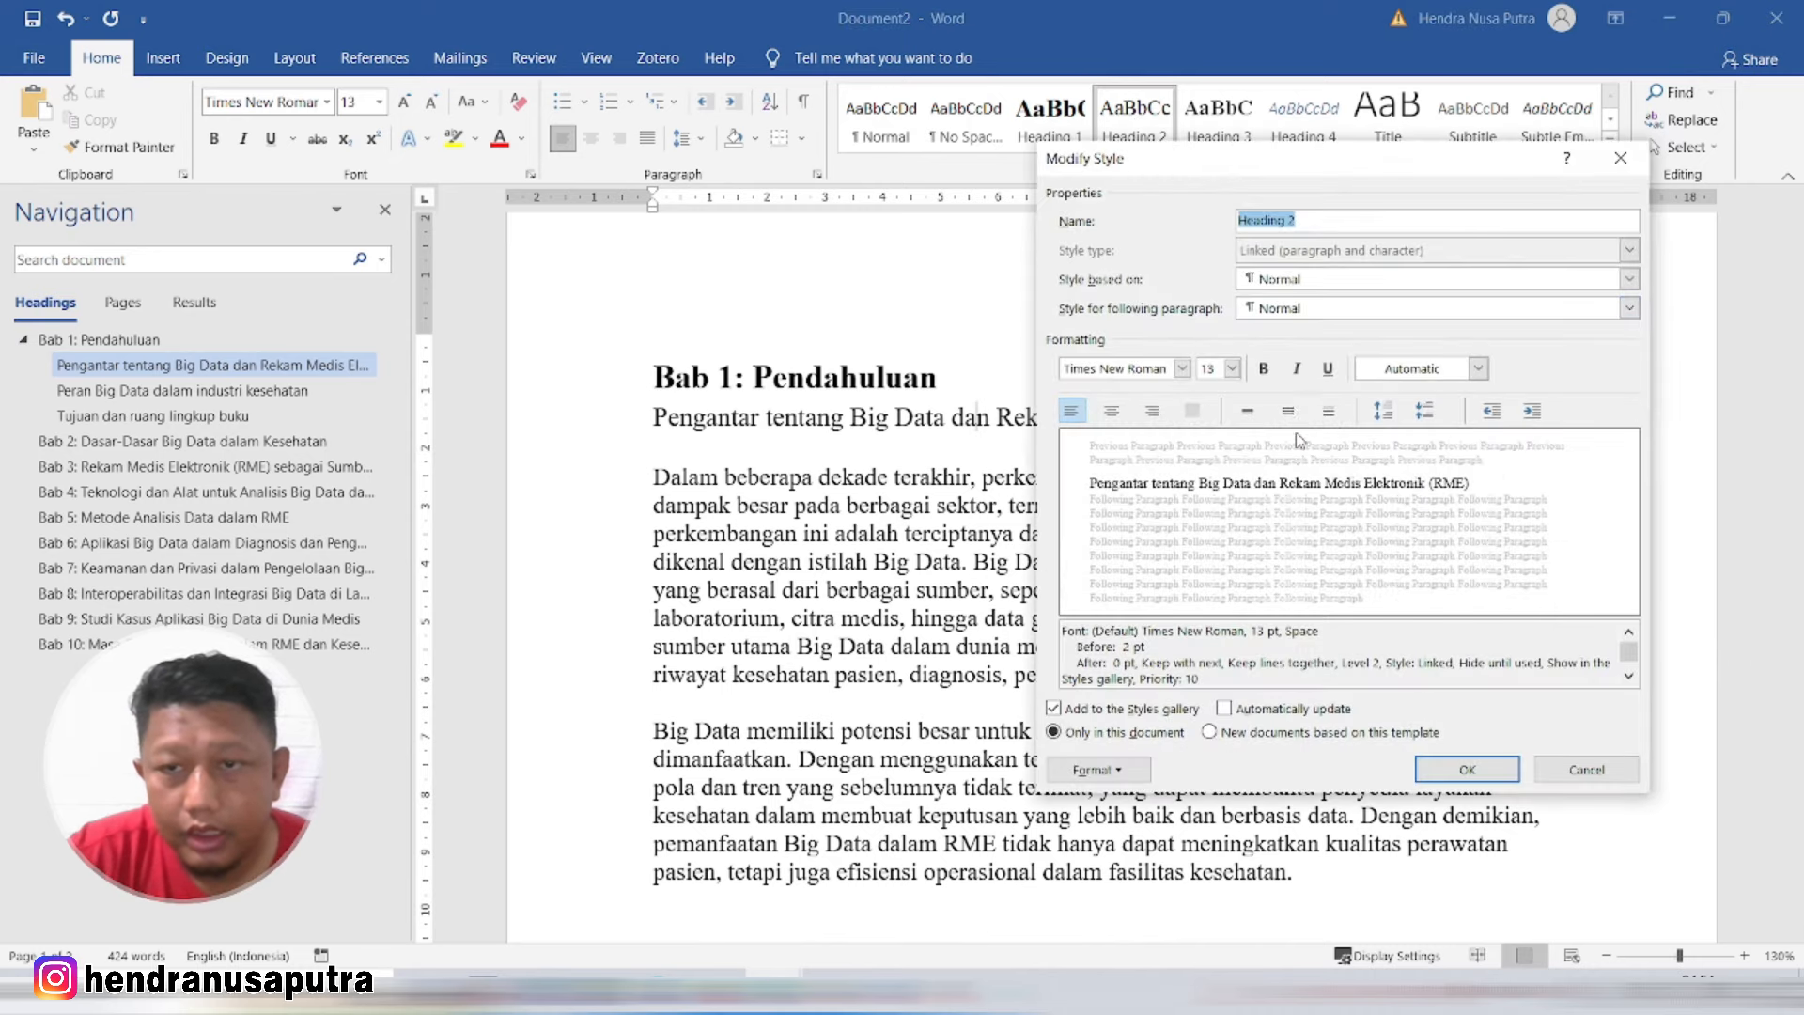
click(1264, 368)
click(1464, 767)
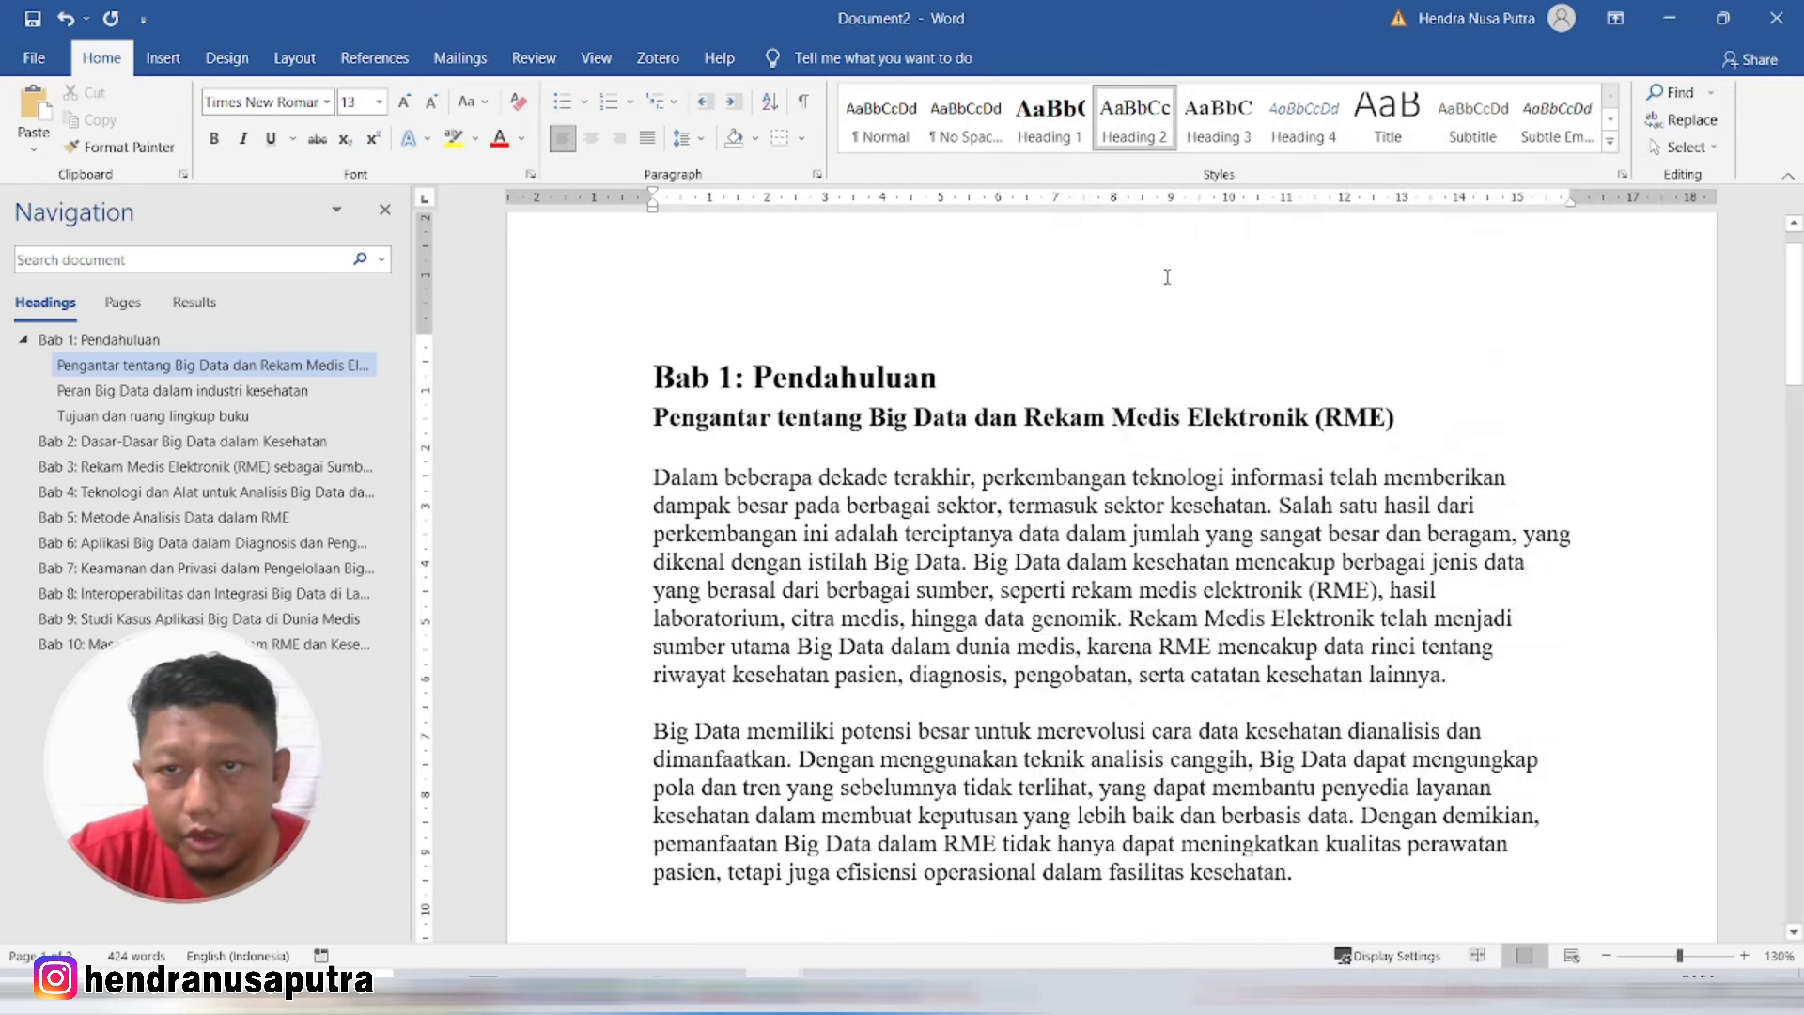
scroll(1038, 488, down, 5)
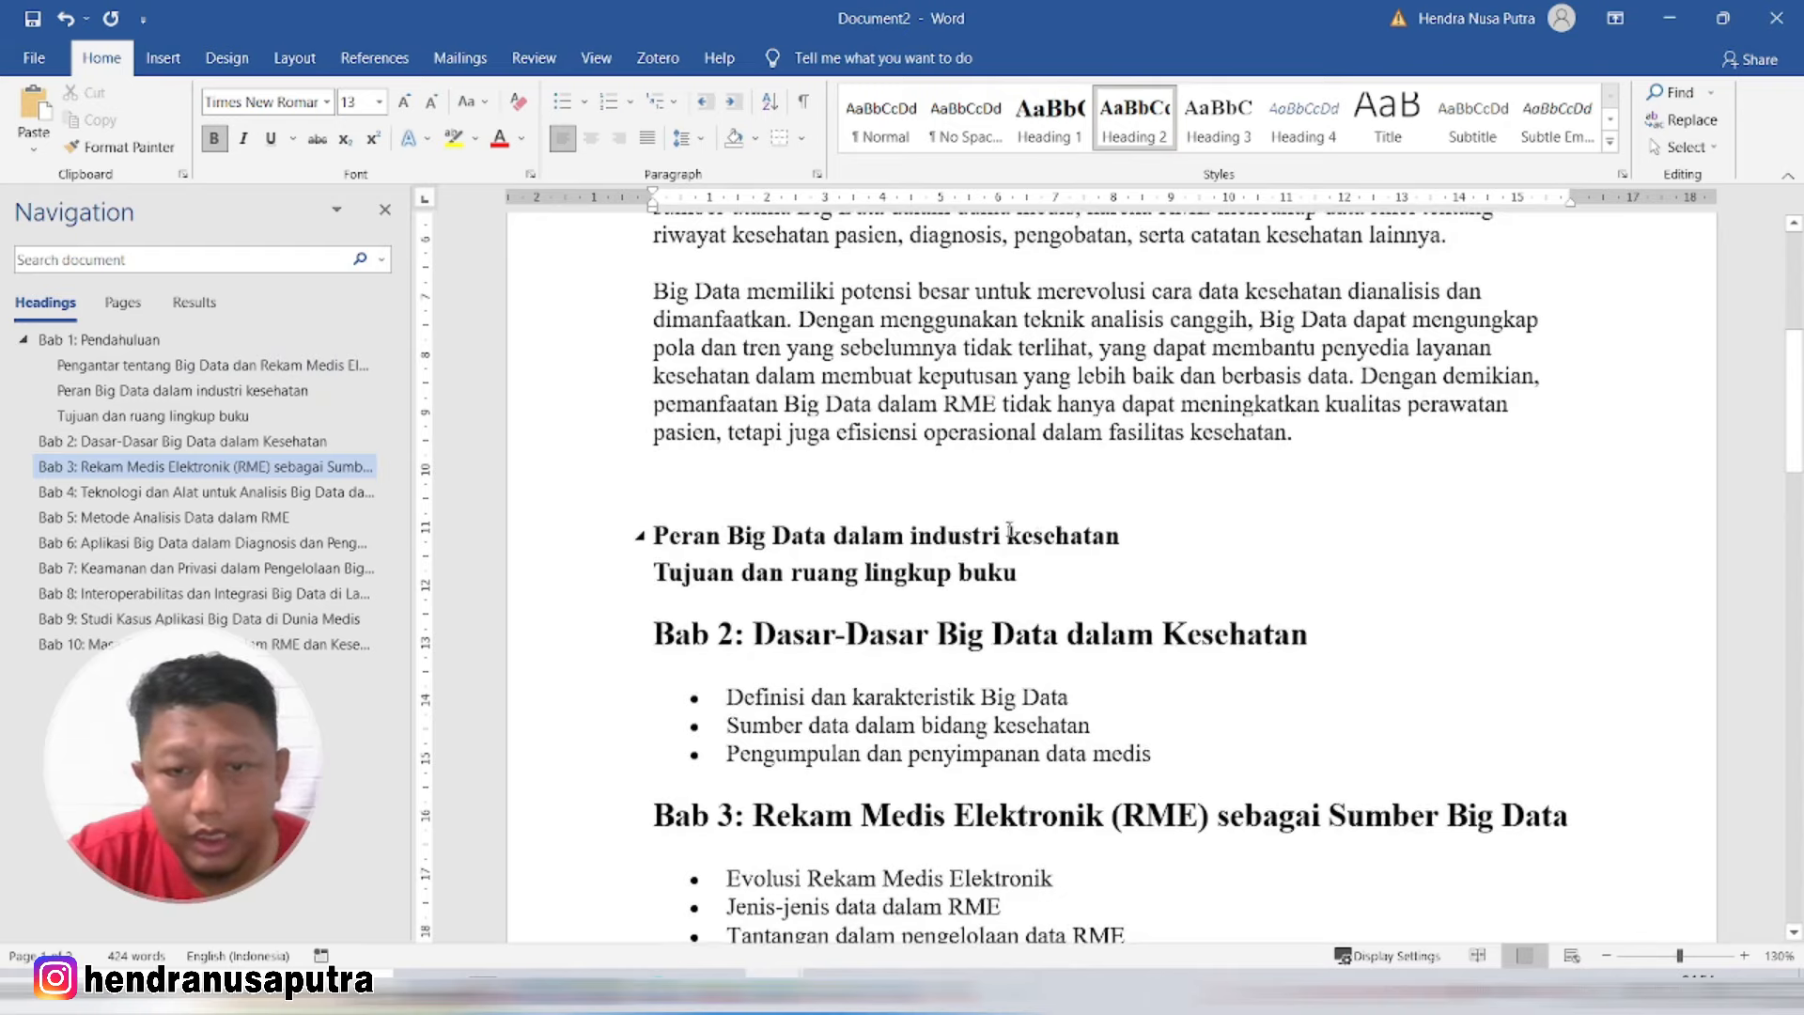
scroll(1009, 528, up, 5)
Step: Justify the two narrative paragraphs under "Pengantar tentang Big Data dan Rekam Medis Elektronik (RME)"
click(1134, 533)
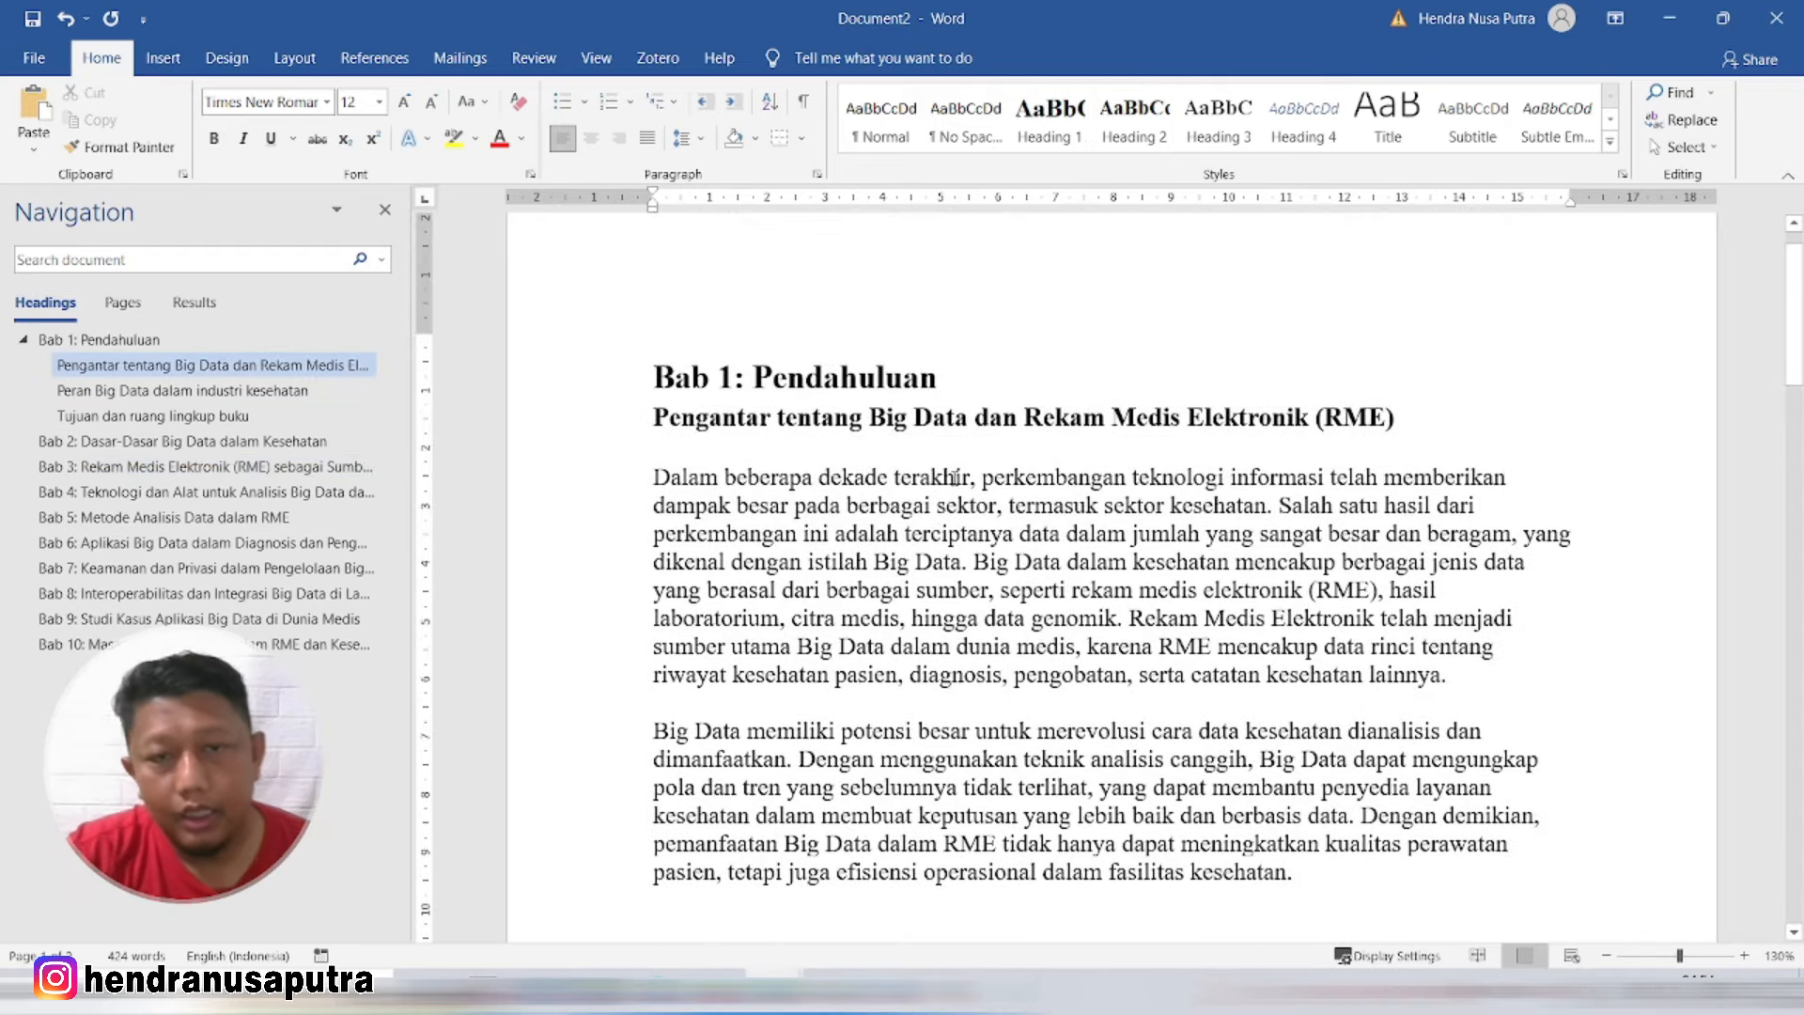
scroll(1212, 526, down, 2)
drag(1343, 715, 655, 360)
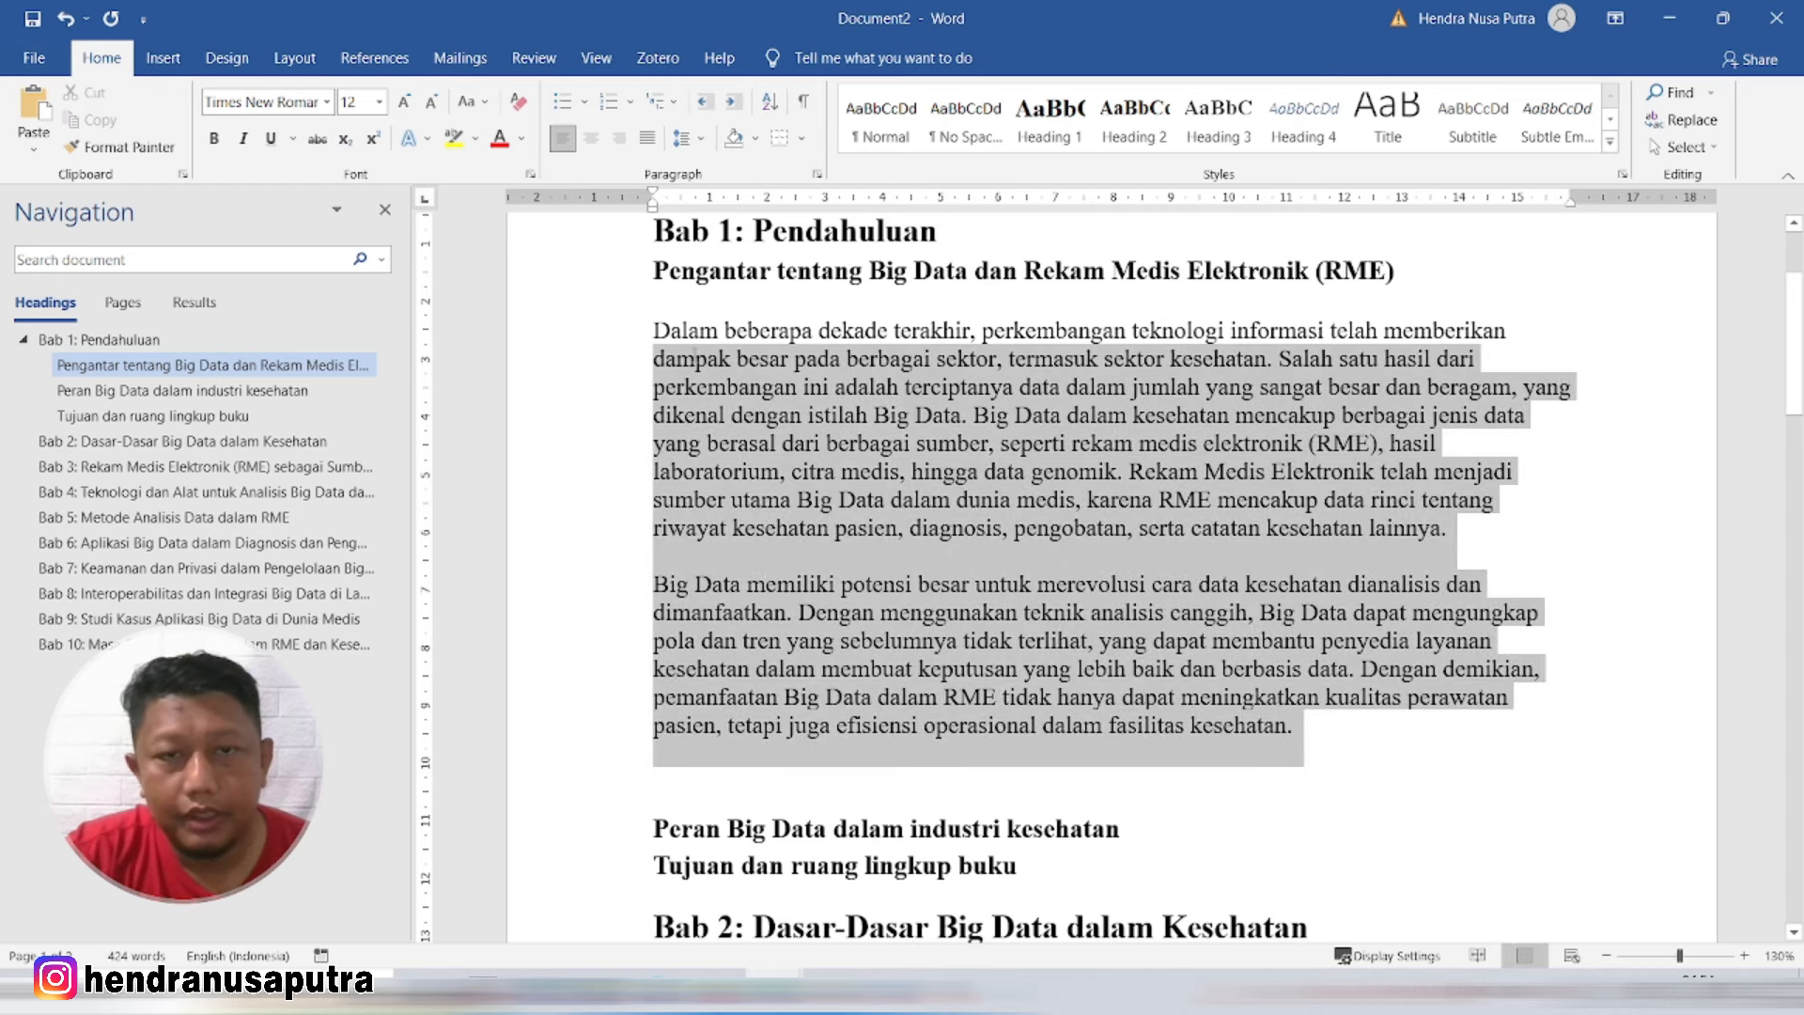
click(654, 139)
click(904, 449)
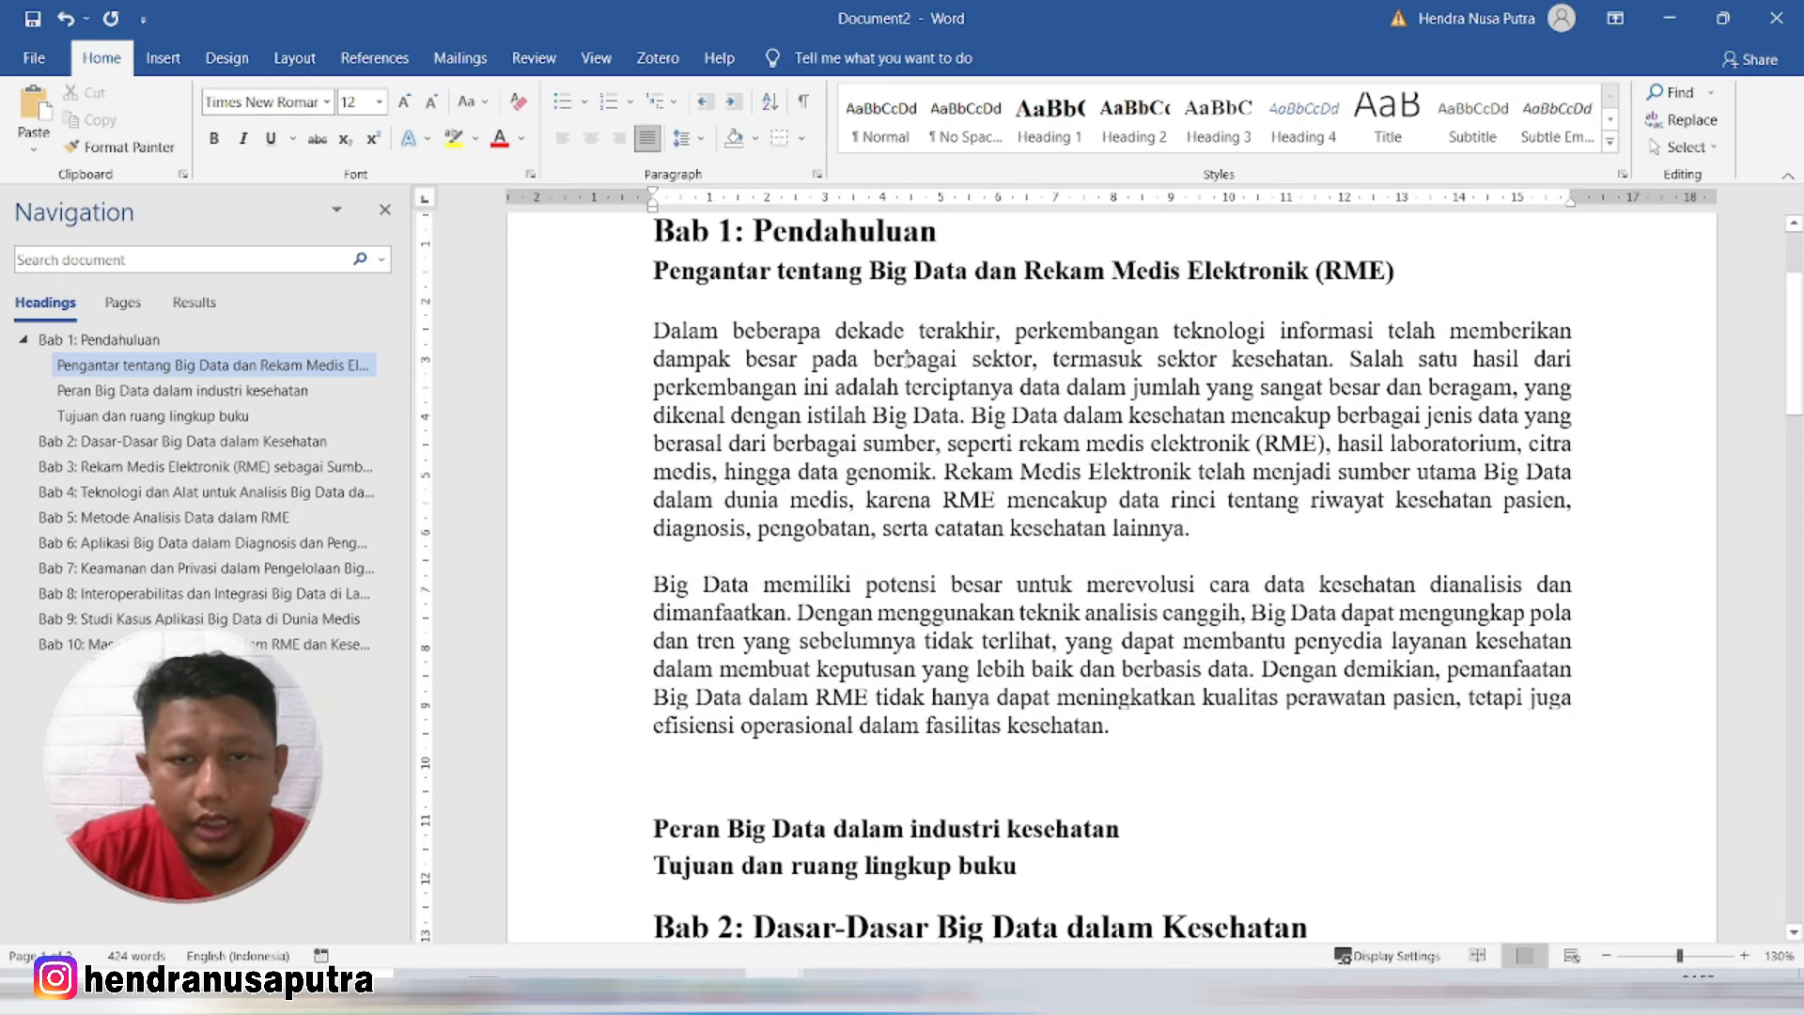
drag(996, 336, 1118, 671)
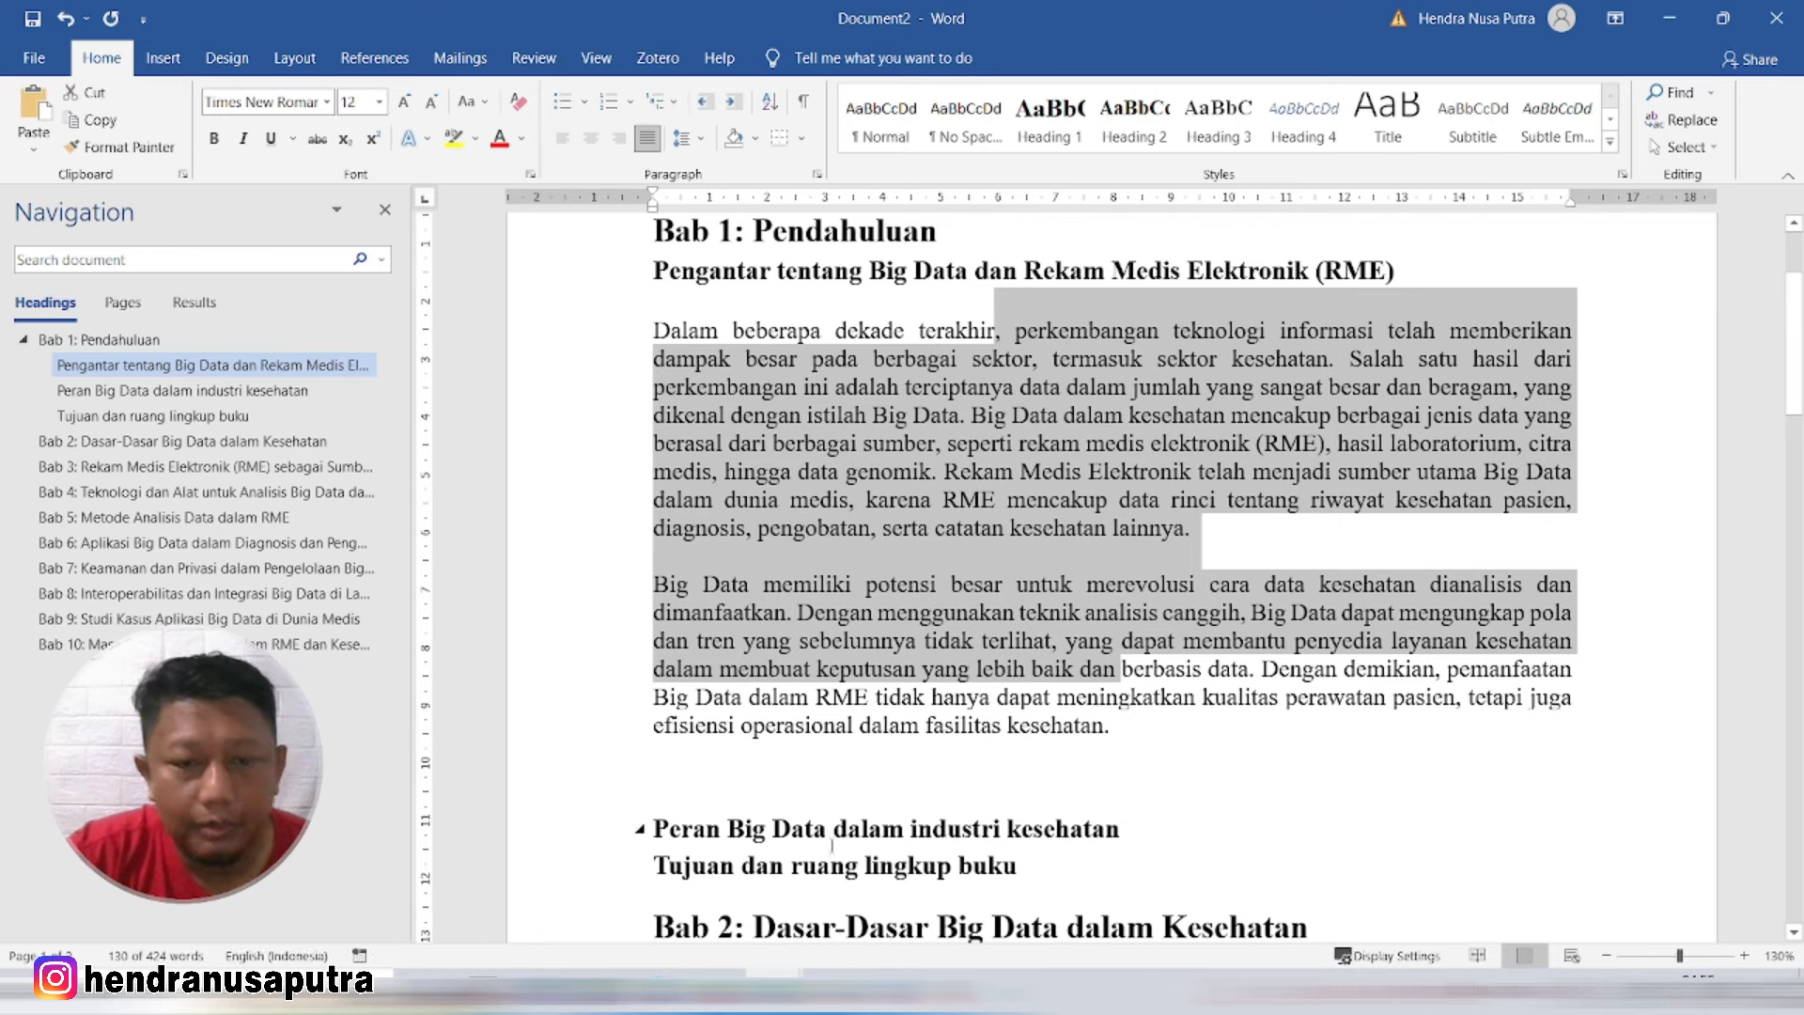
Step: Switch to ChatGPT and send the prompt "Buatkan pembahasan Bab 1 sub bab 1.1 dengan maksimal 400 kata"
click(599, 989)
click(850, 664)
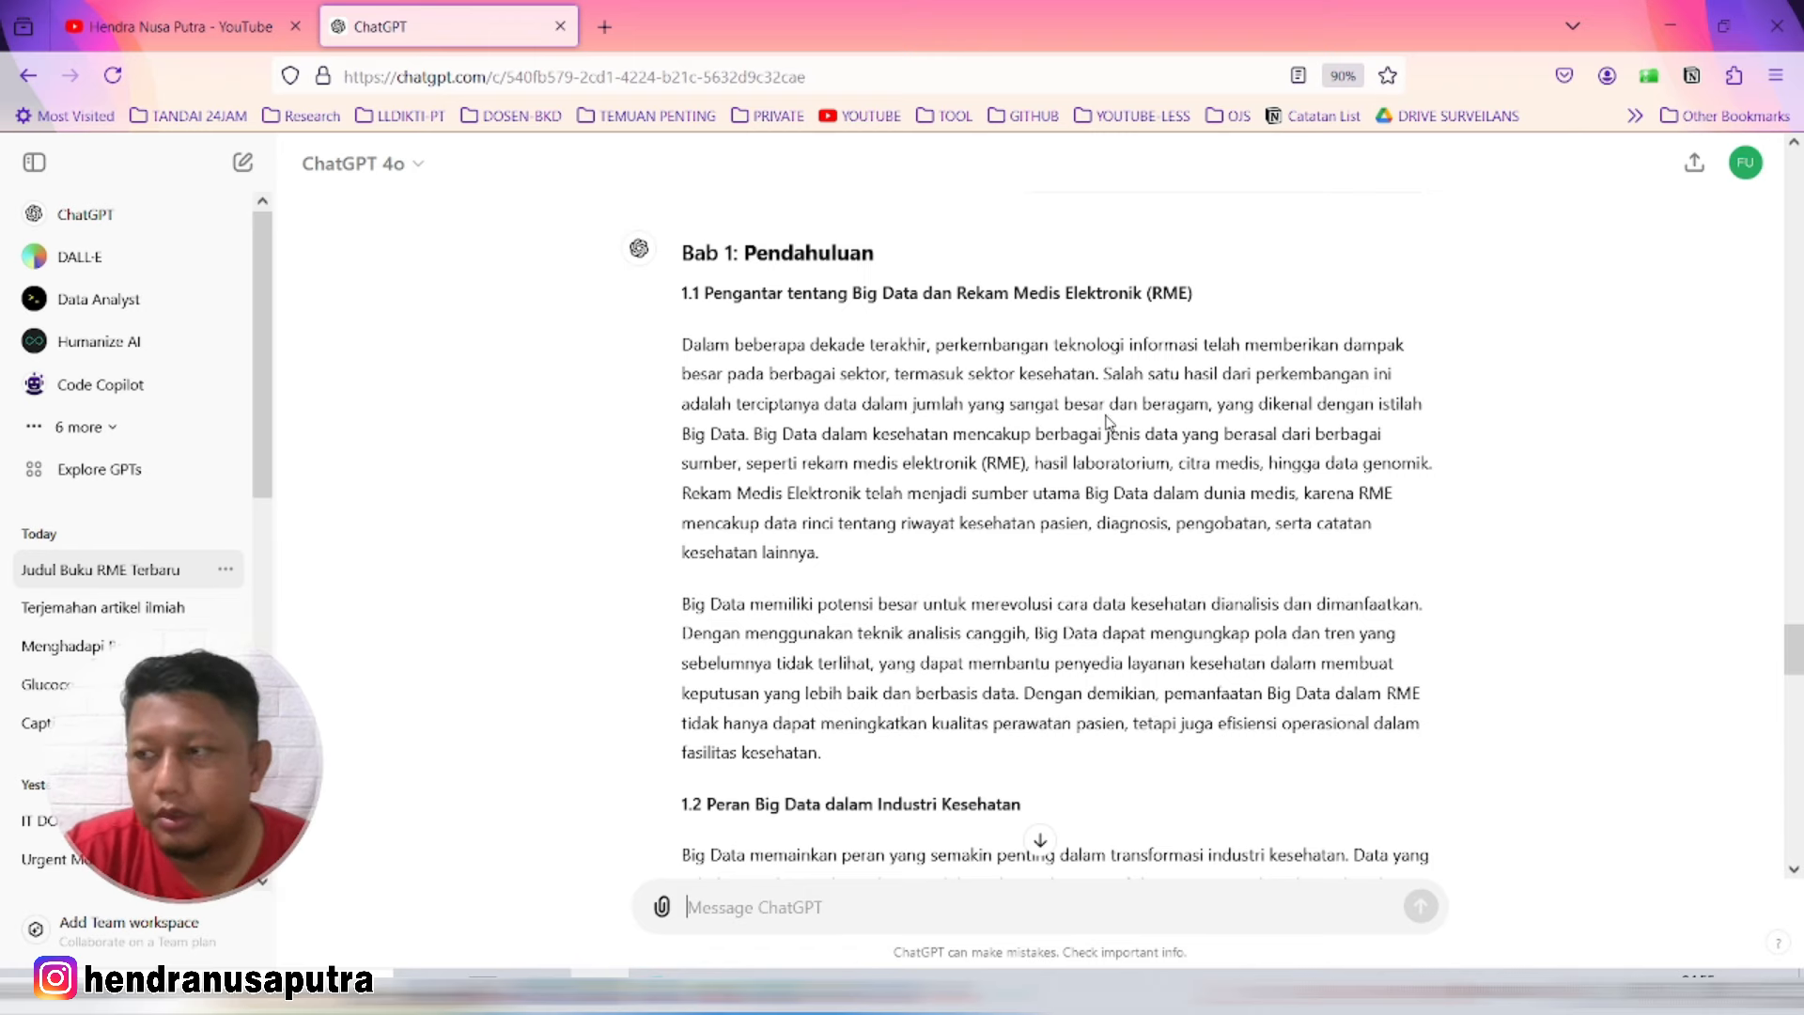
scroll(1096, 487, down, 10)
scroll(856, 507, up, 12)
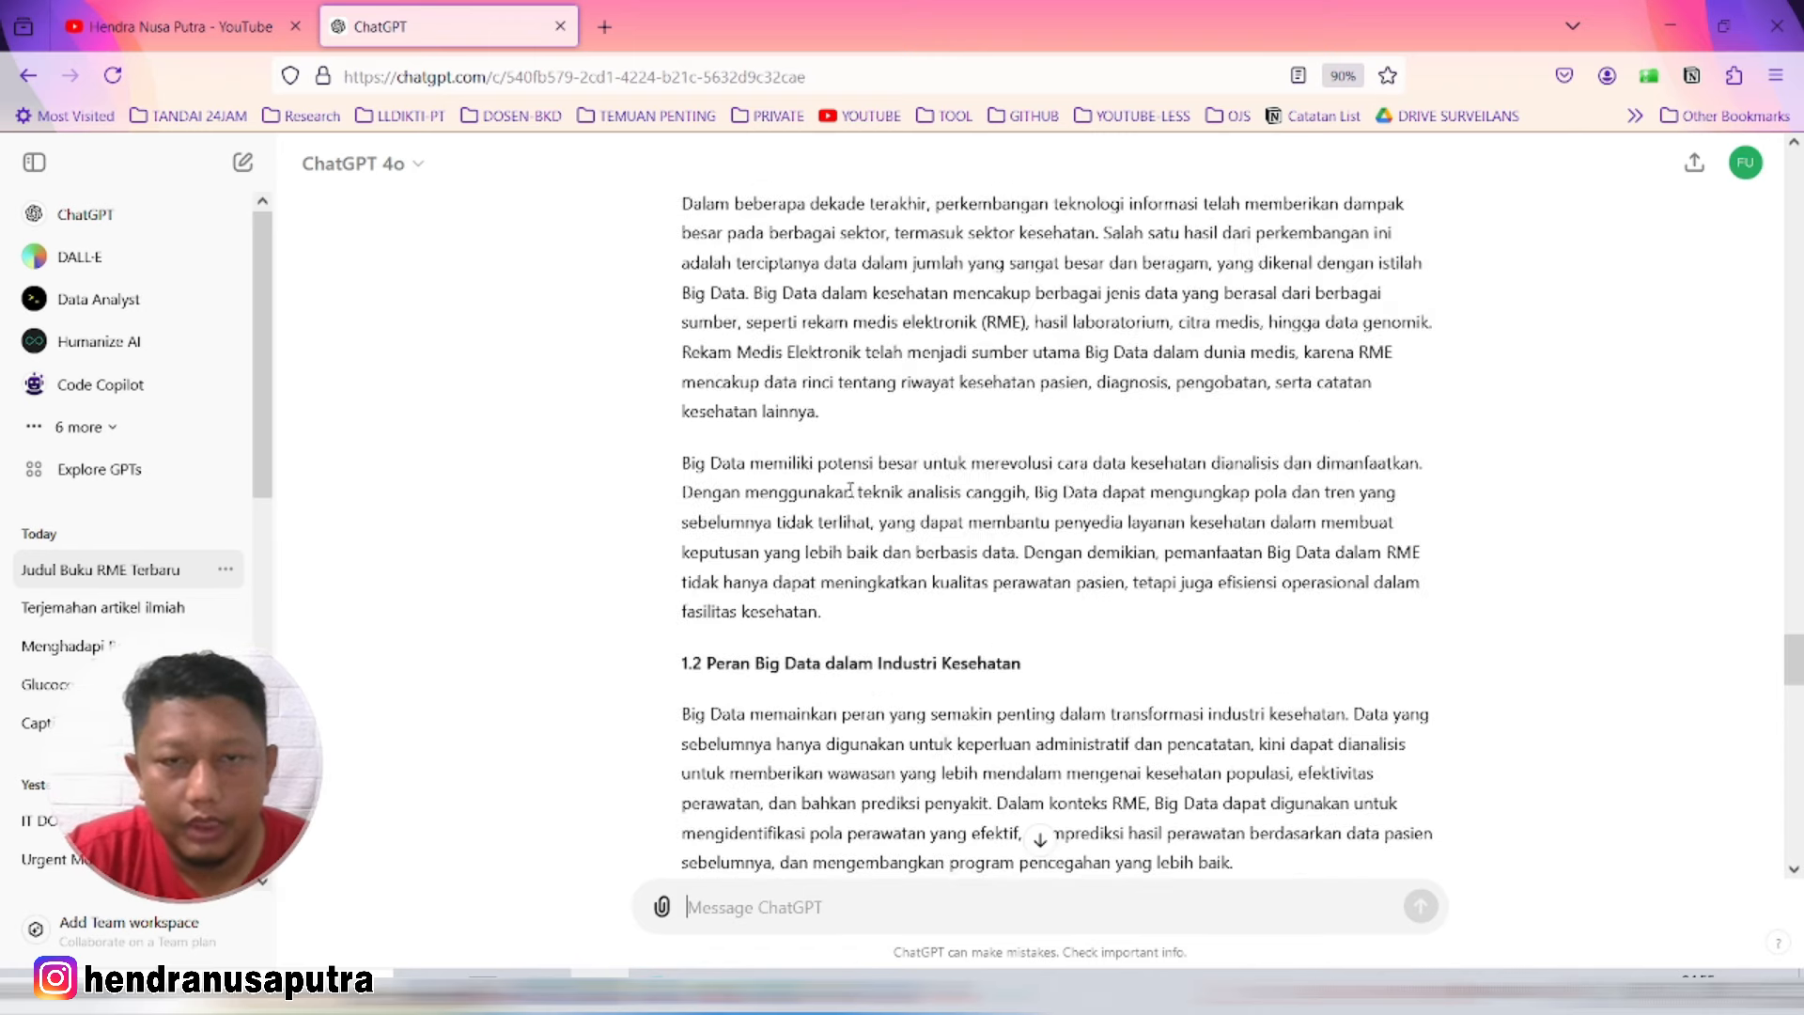
scroll(857, 507, down, 3)
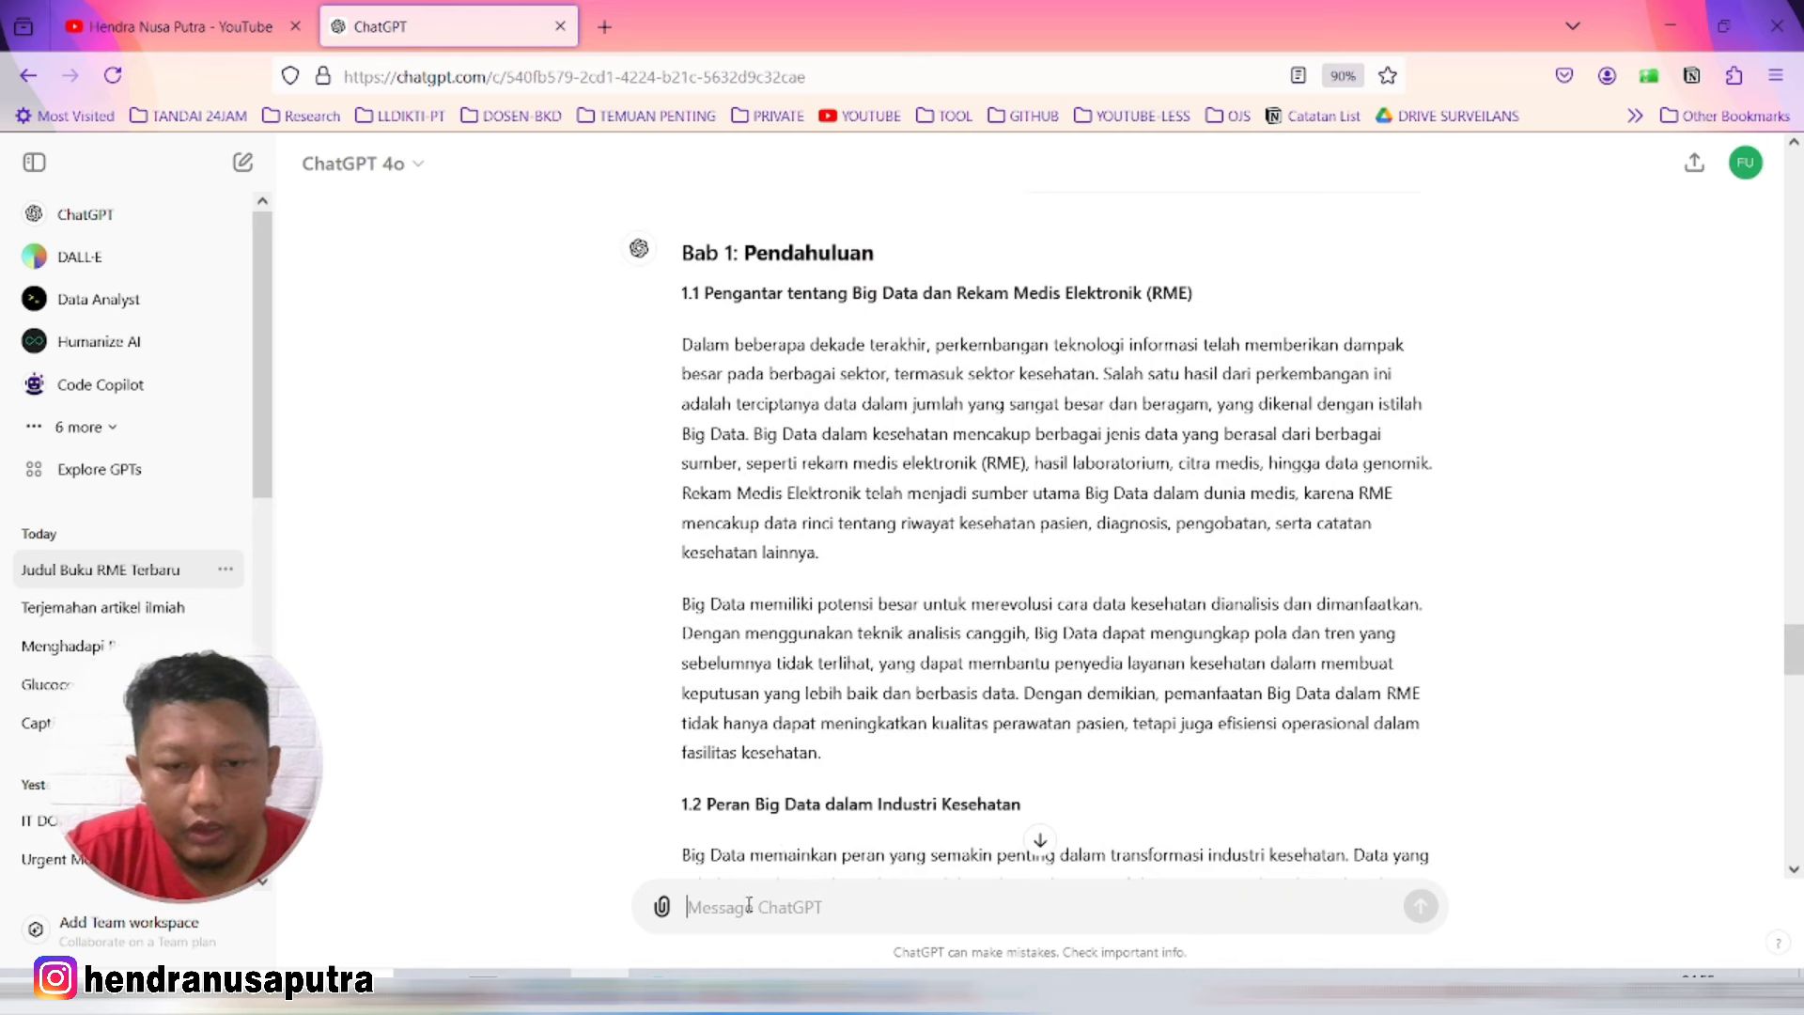
text(L)
key(BackSpace)
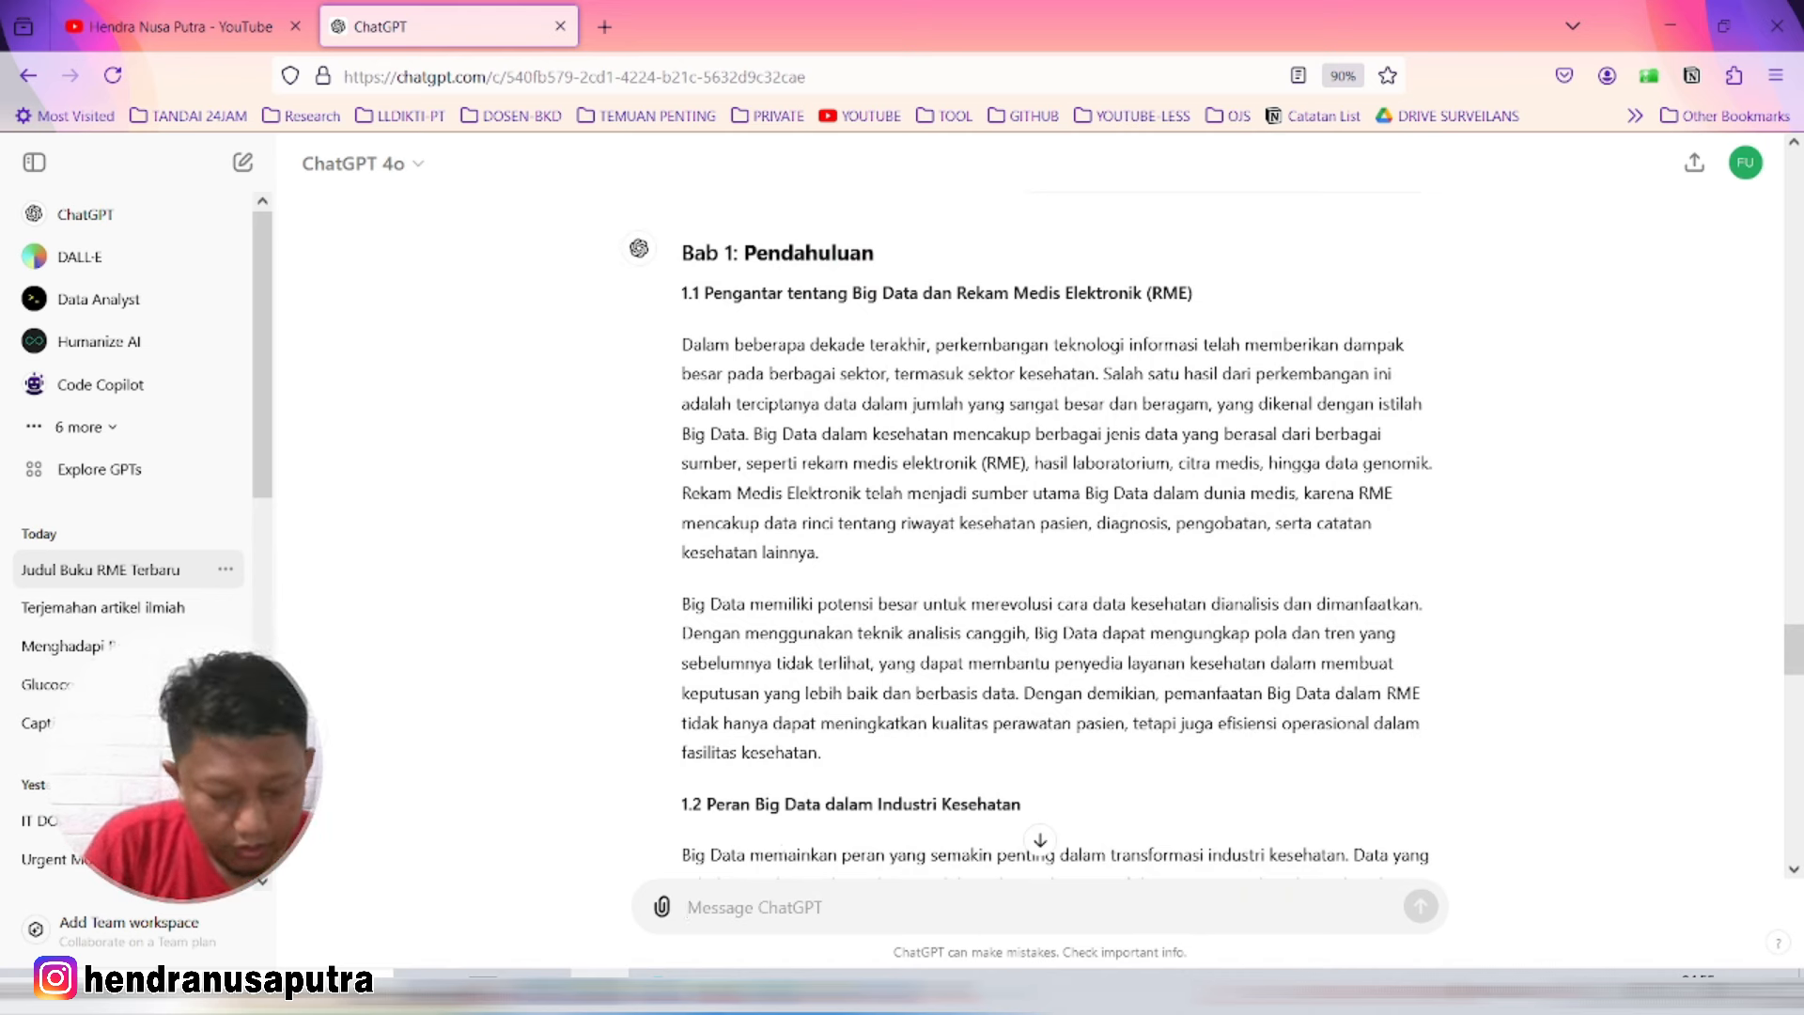
text(Buatkan )
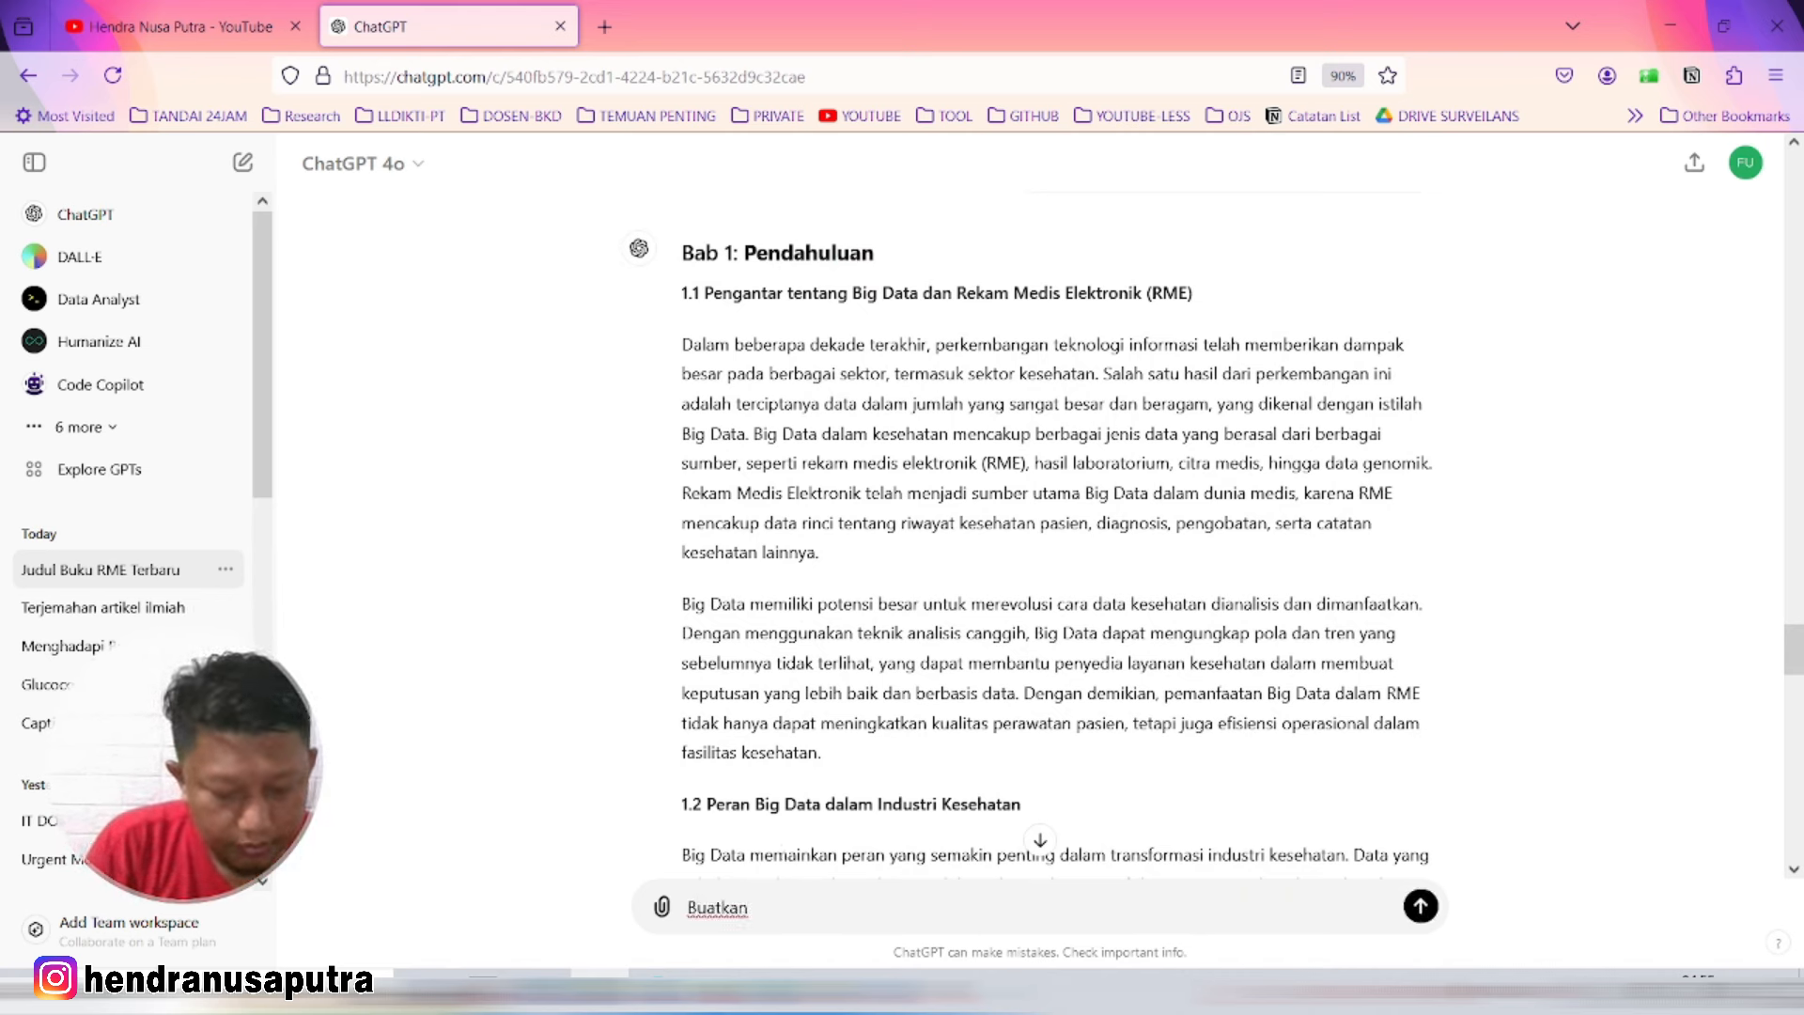
text(pembahasan Bab)
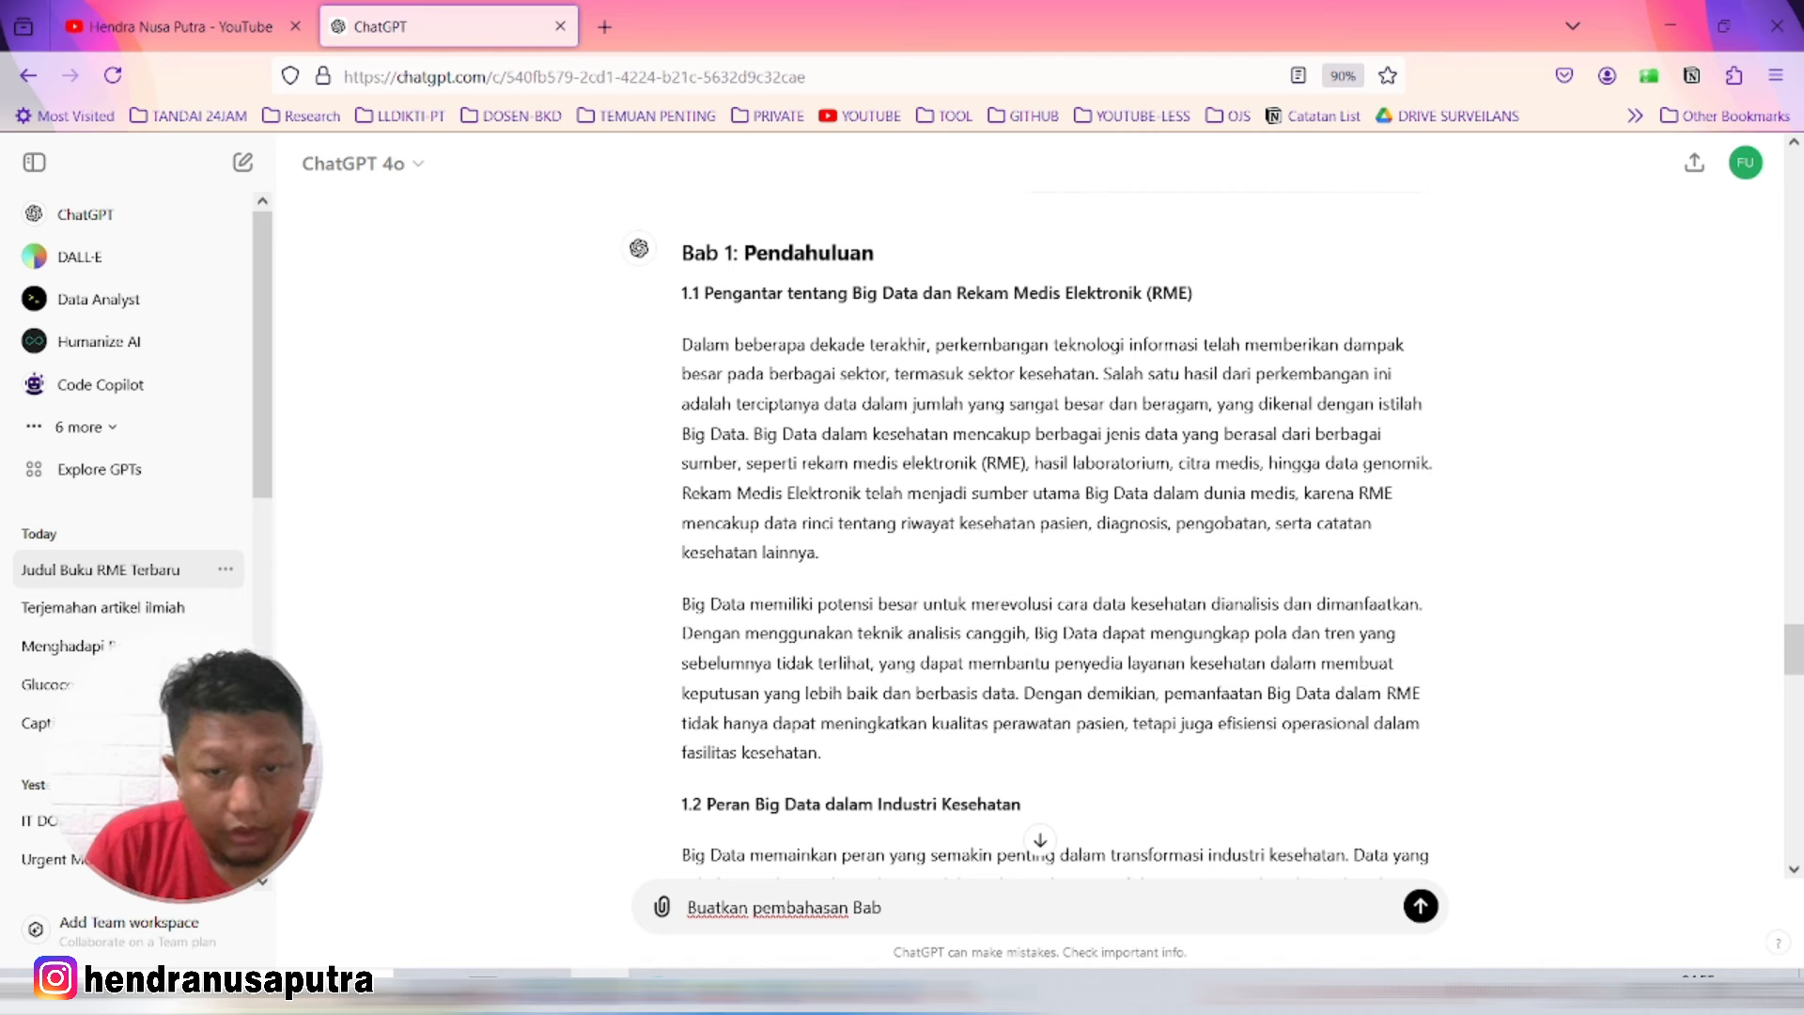
text( 1 sub bab)
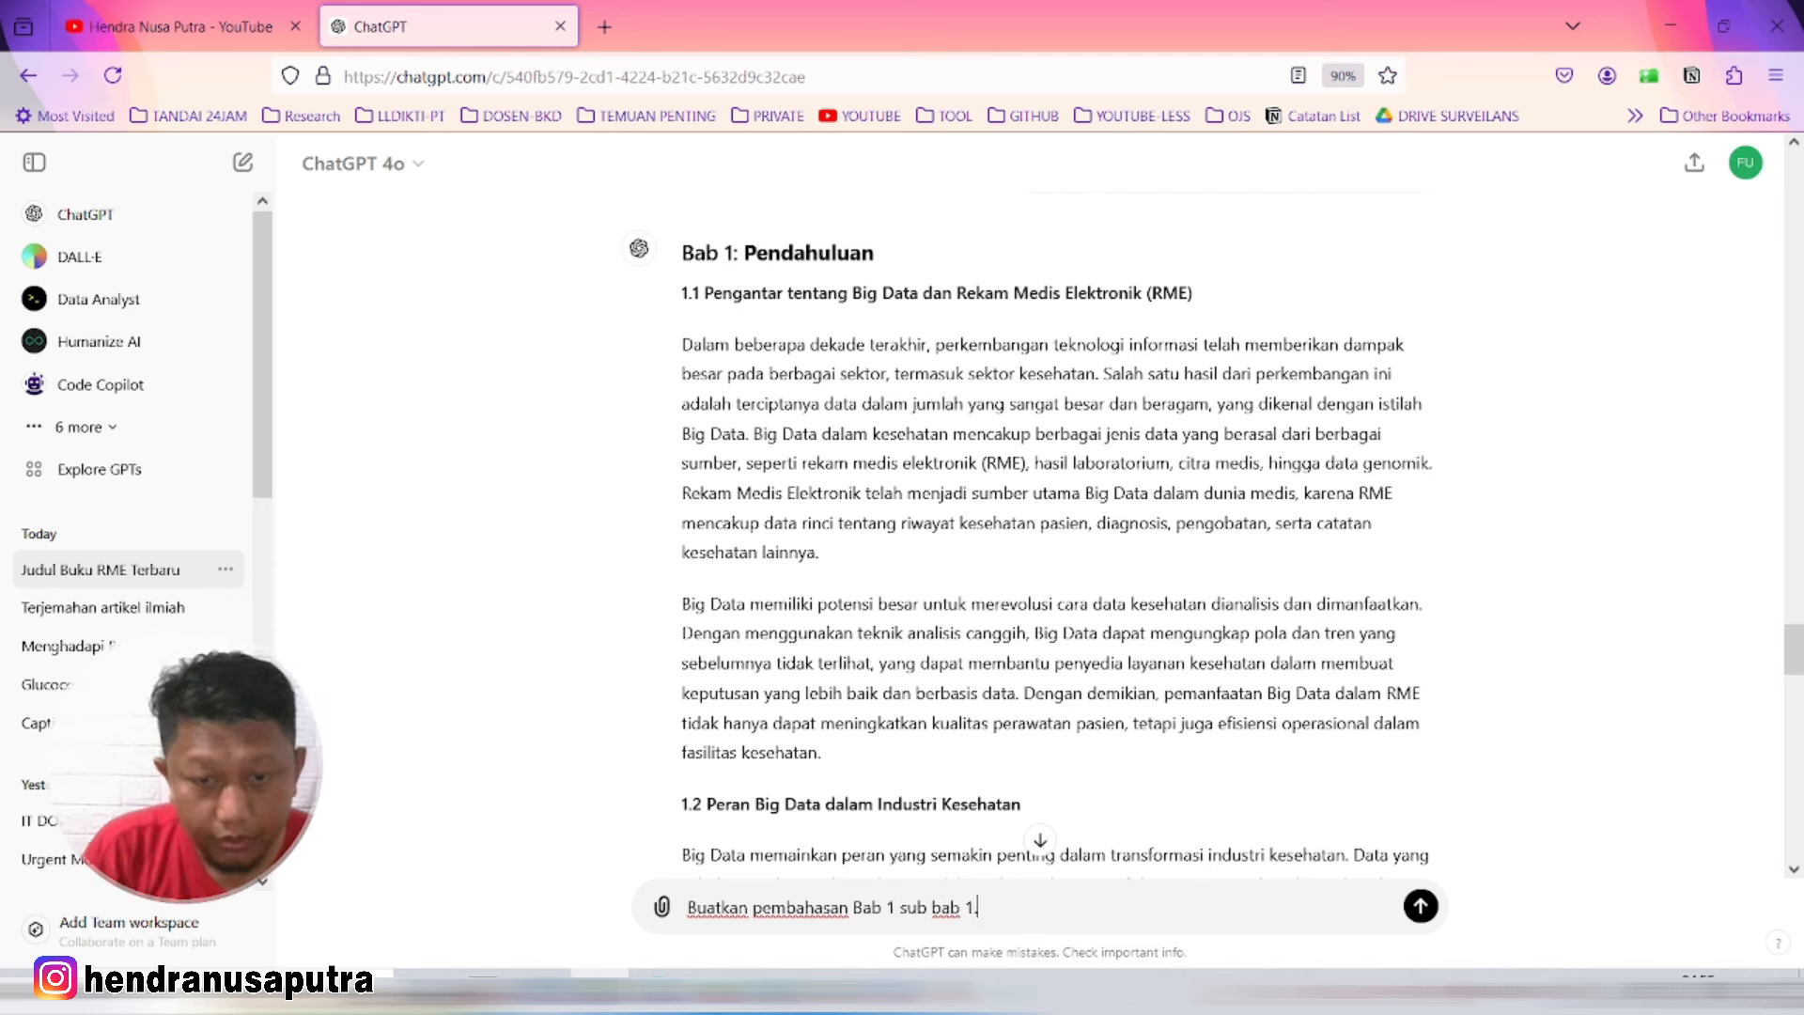
text( 1.1 d)
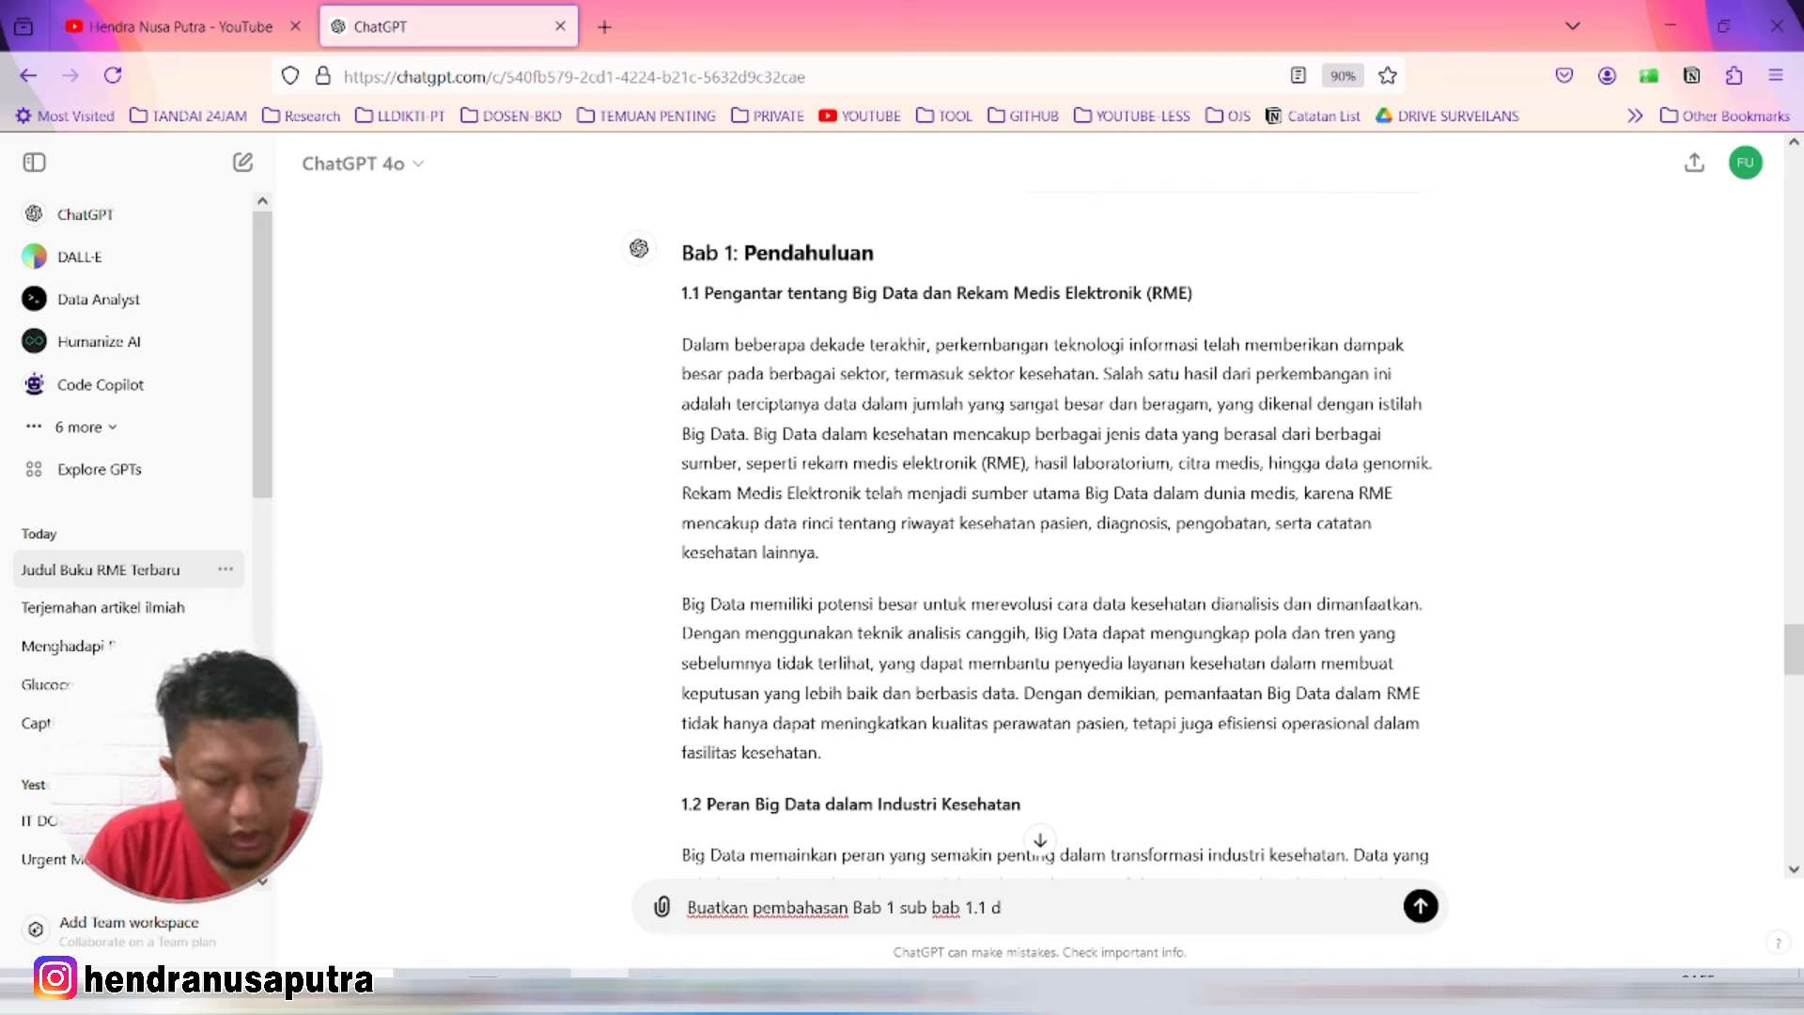
text(engan maksimal)
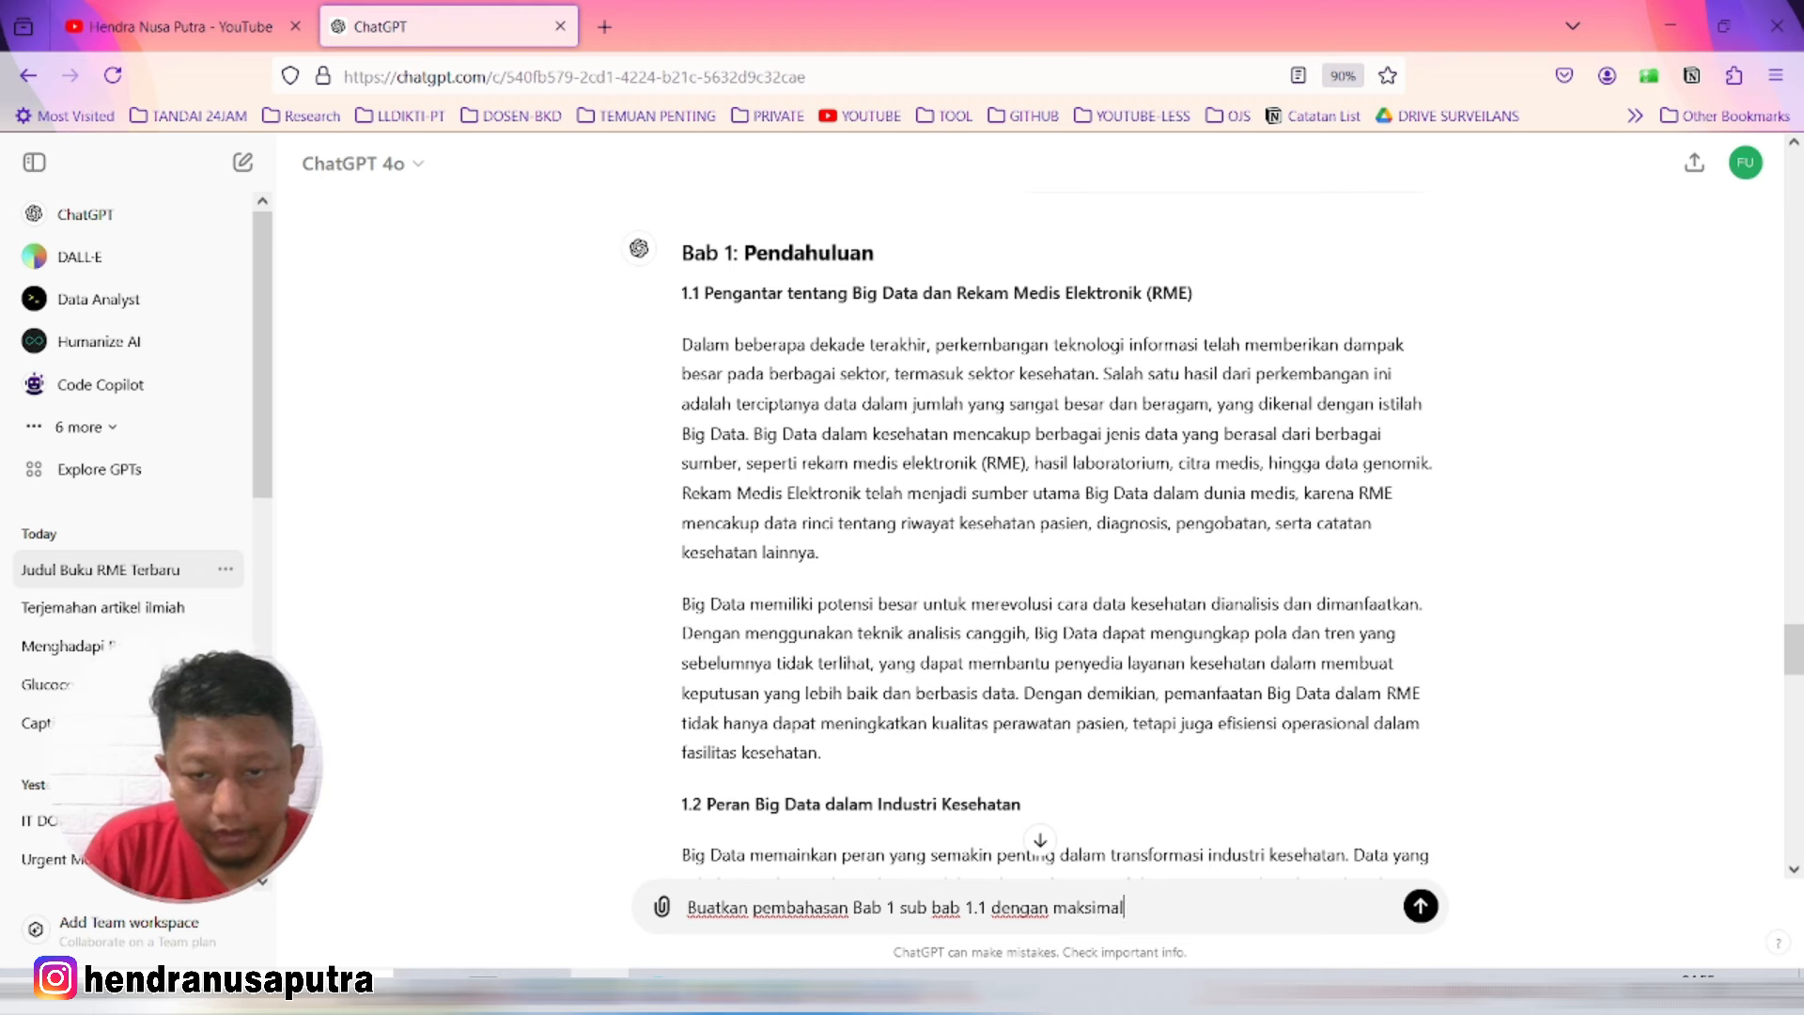
text( 400 kata)
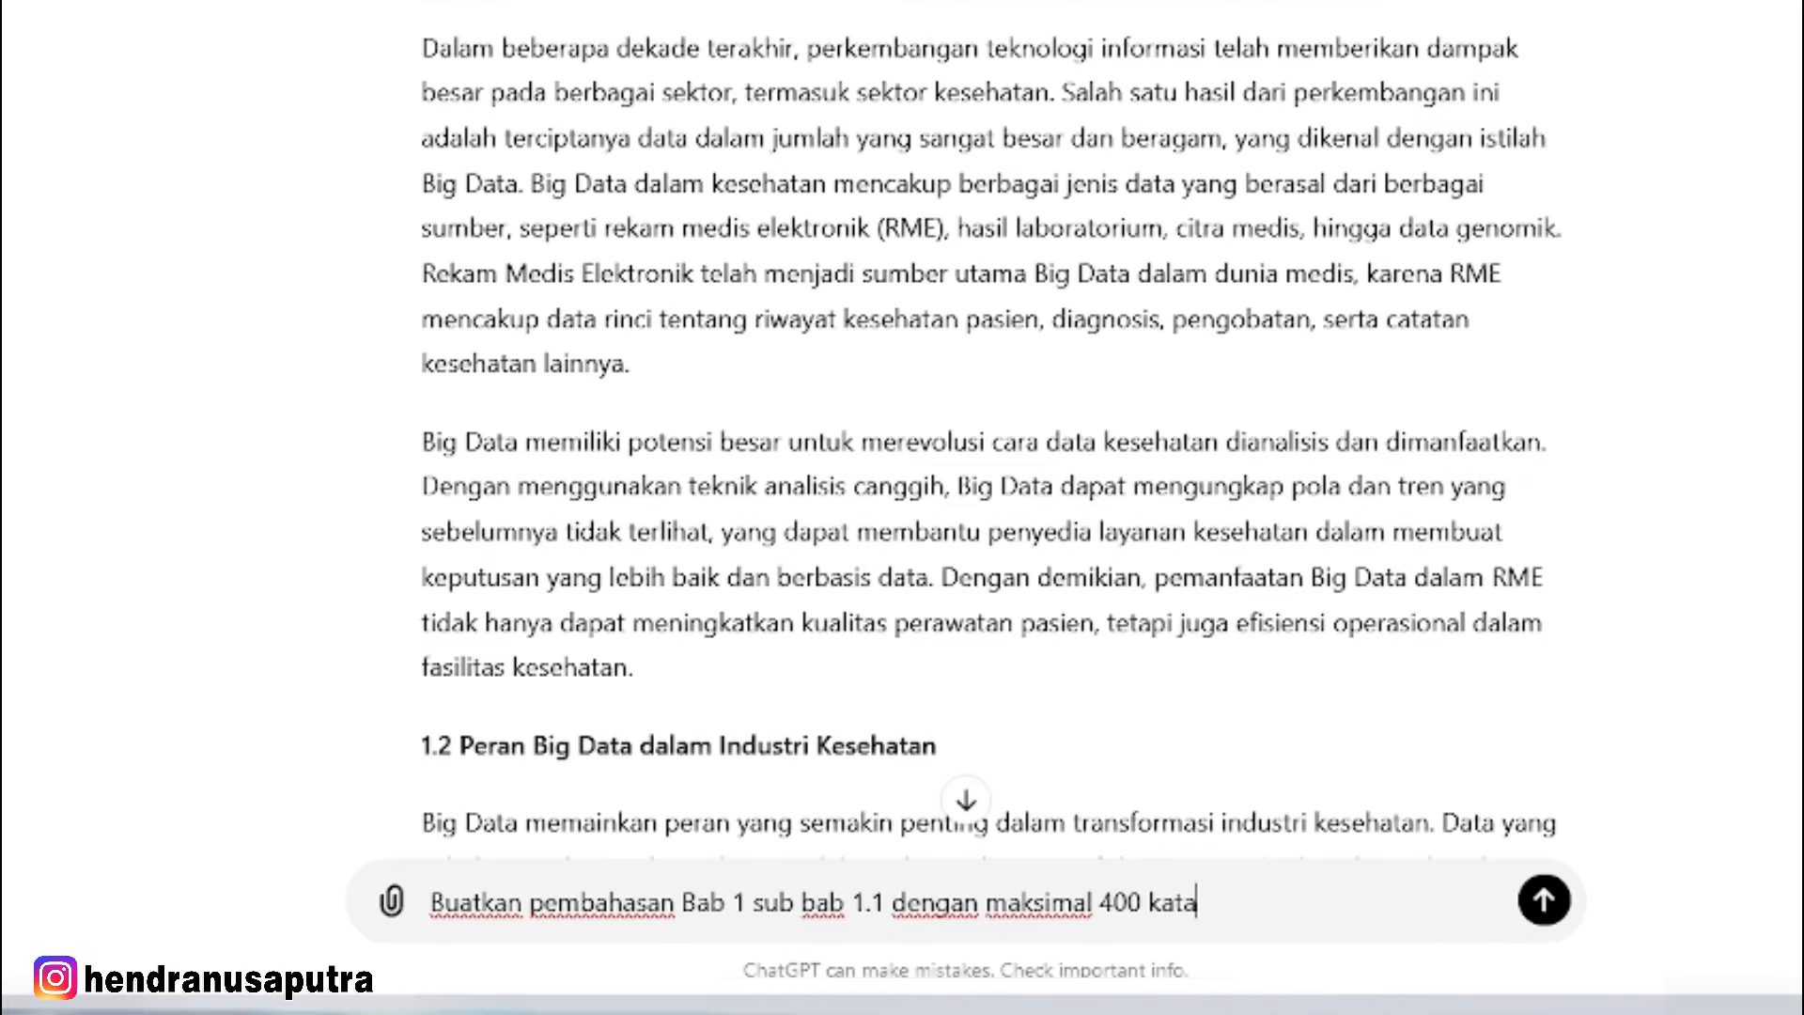
key(Return)
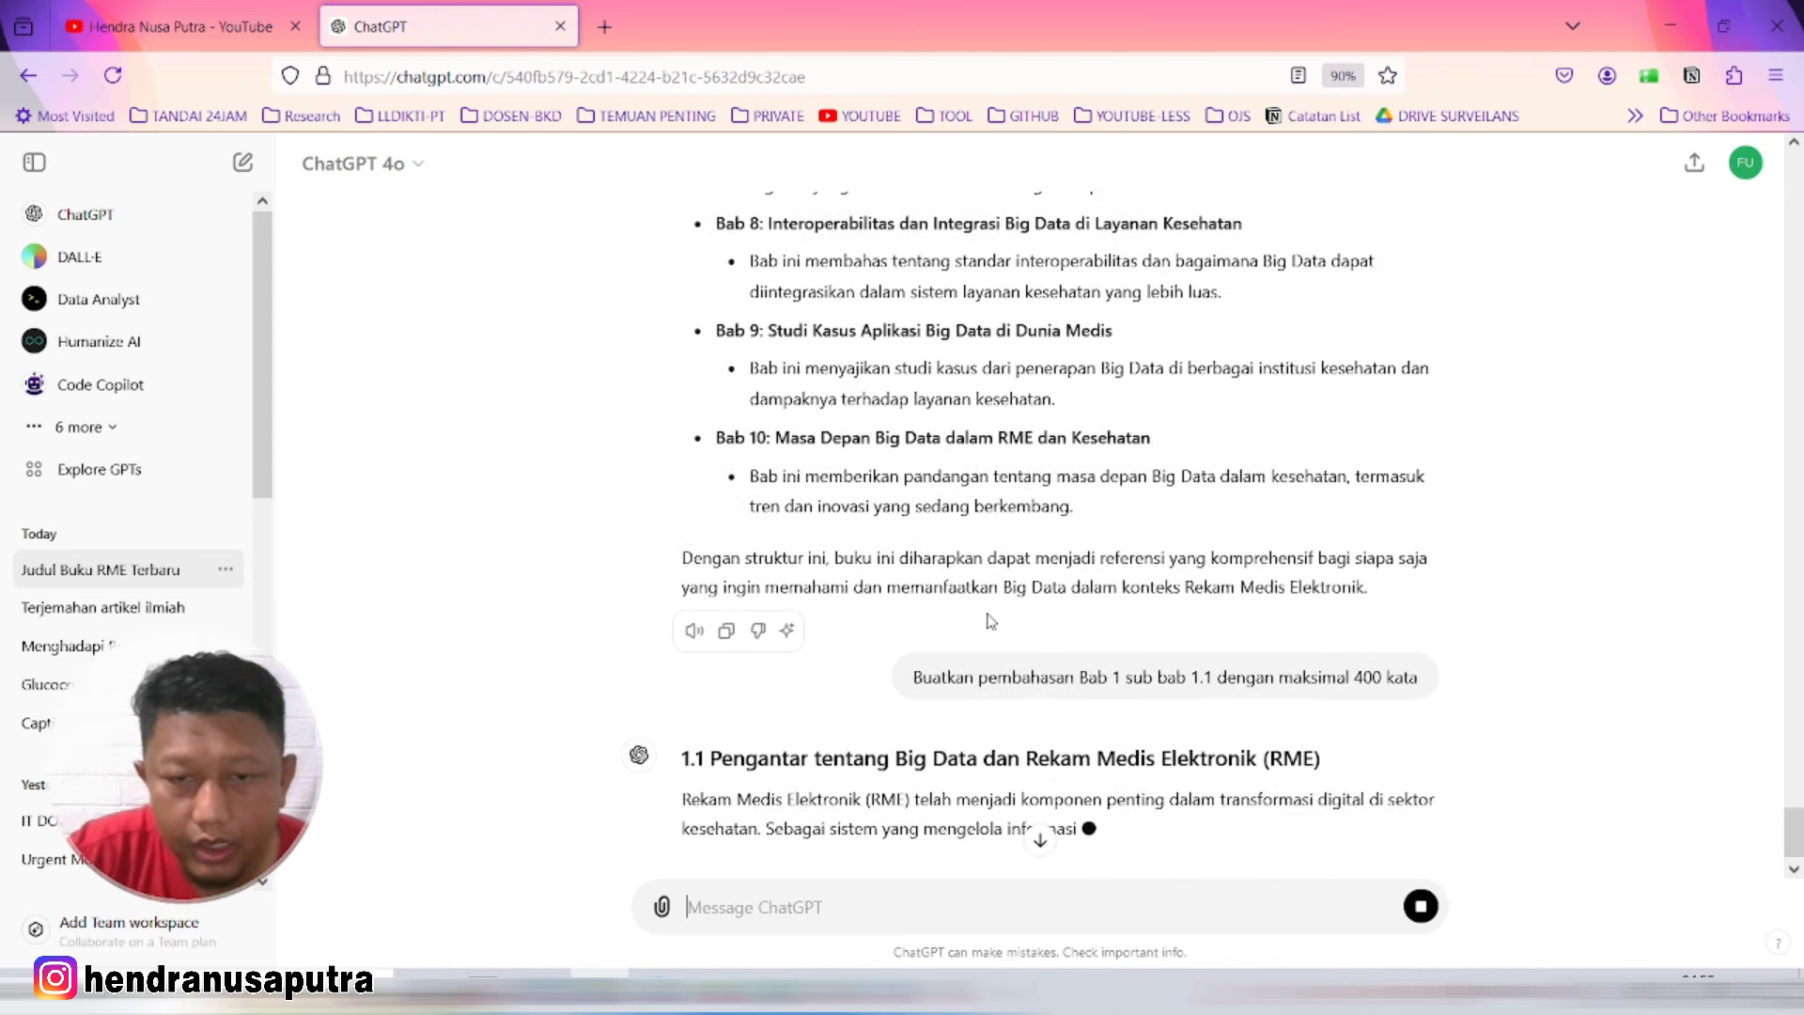
Step: Read through the new answer for section 1.1 from its heading to the closing paragraph
scroll(996, 627, down, 1)
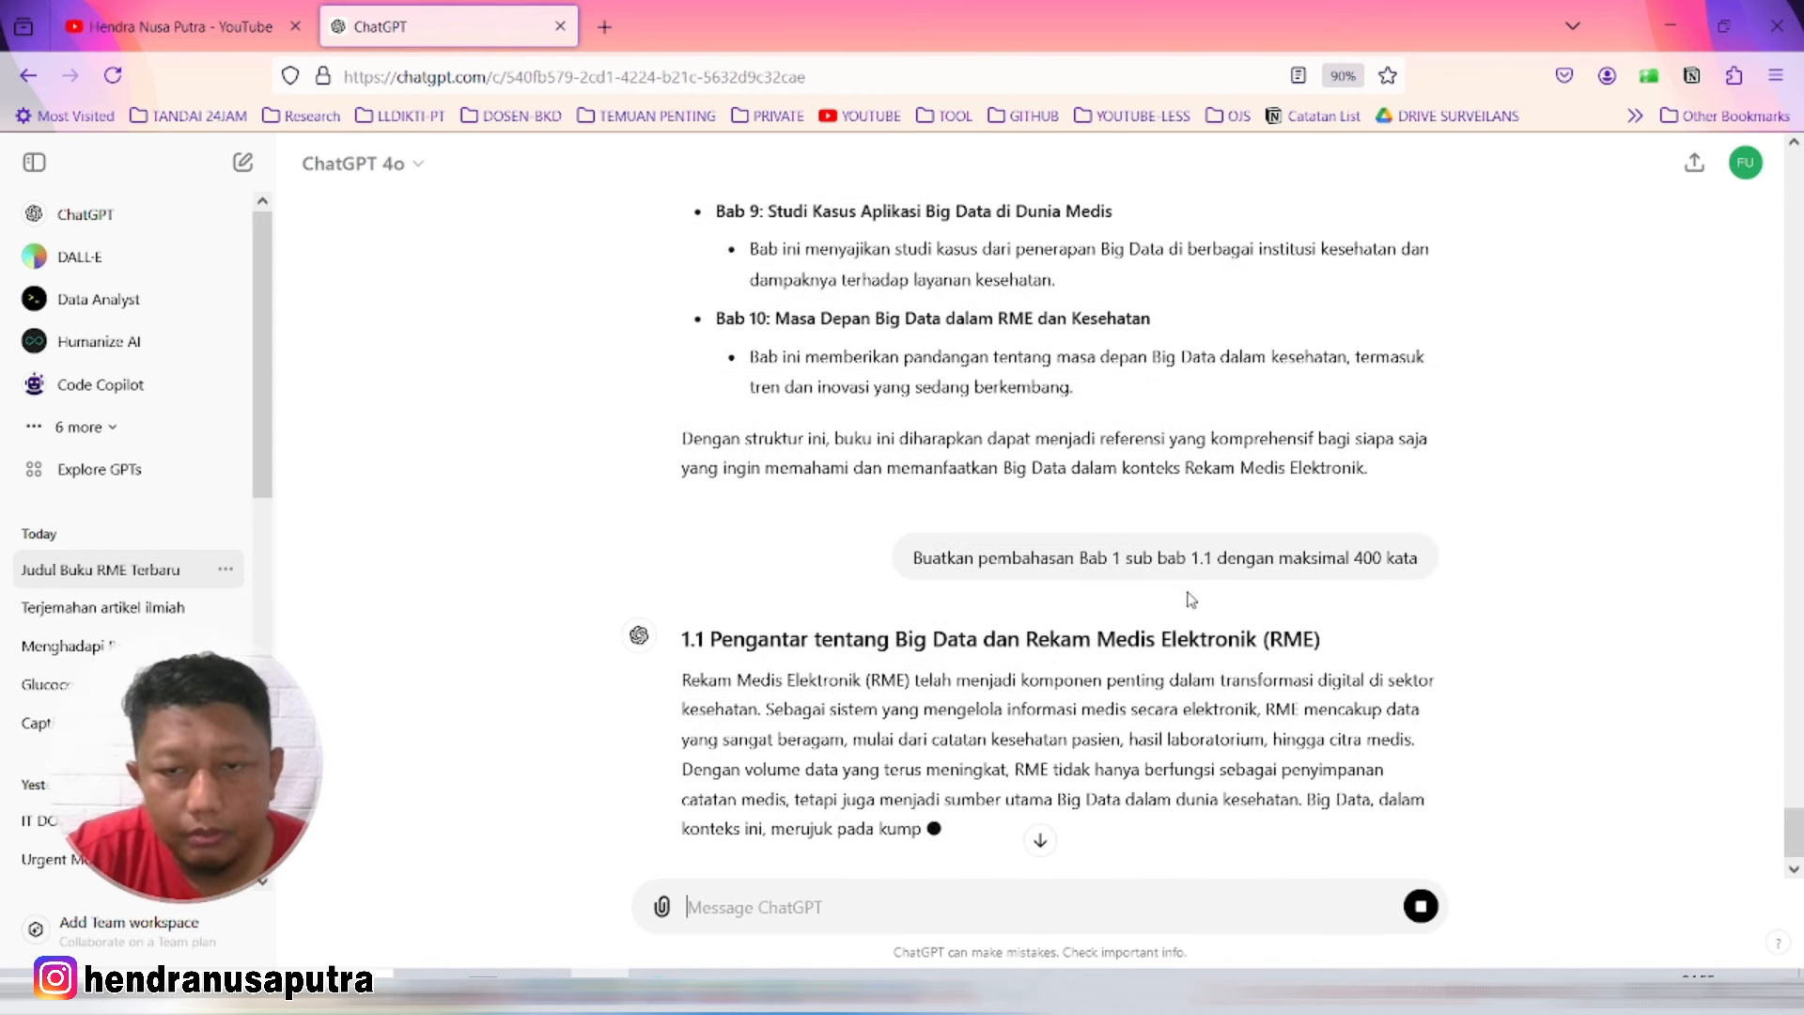
scroll(1221, 563, down, 3)
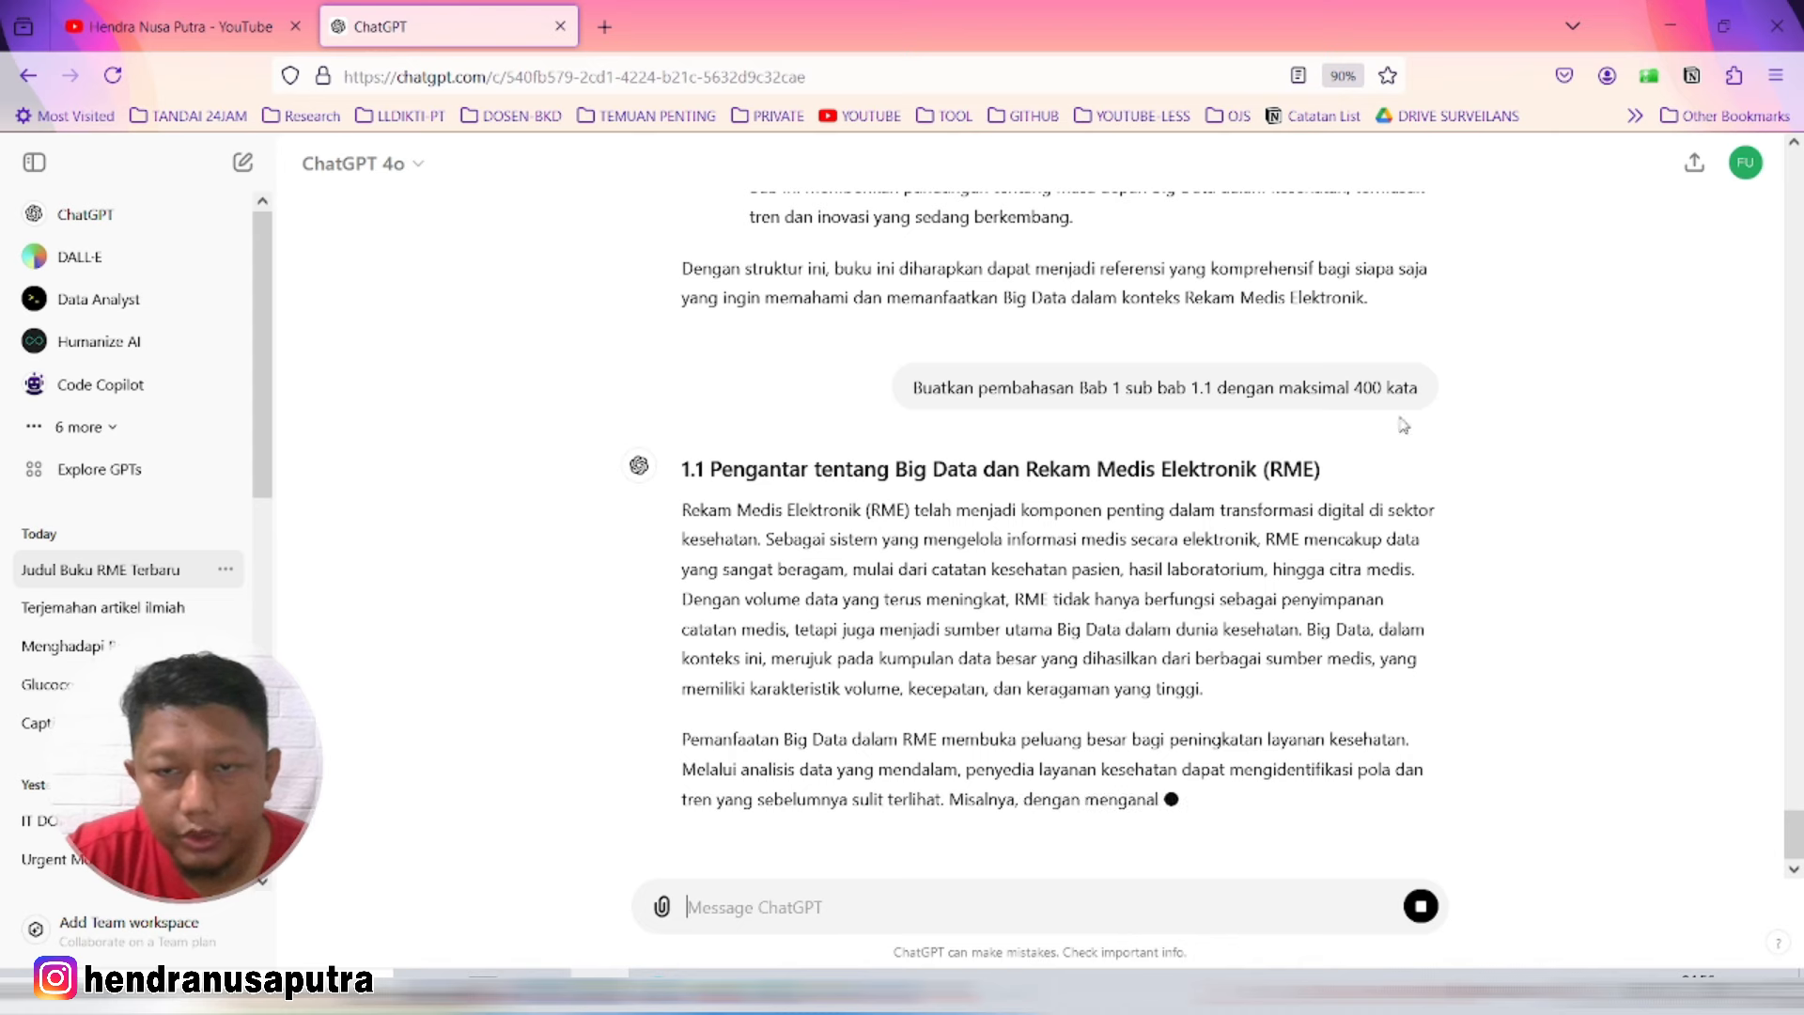
scroll(1008, 542, down, 2)
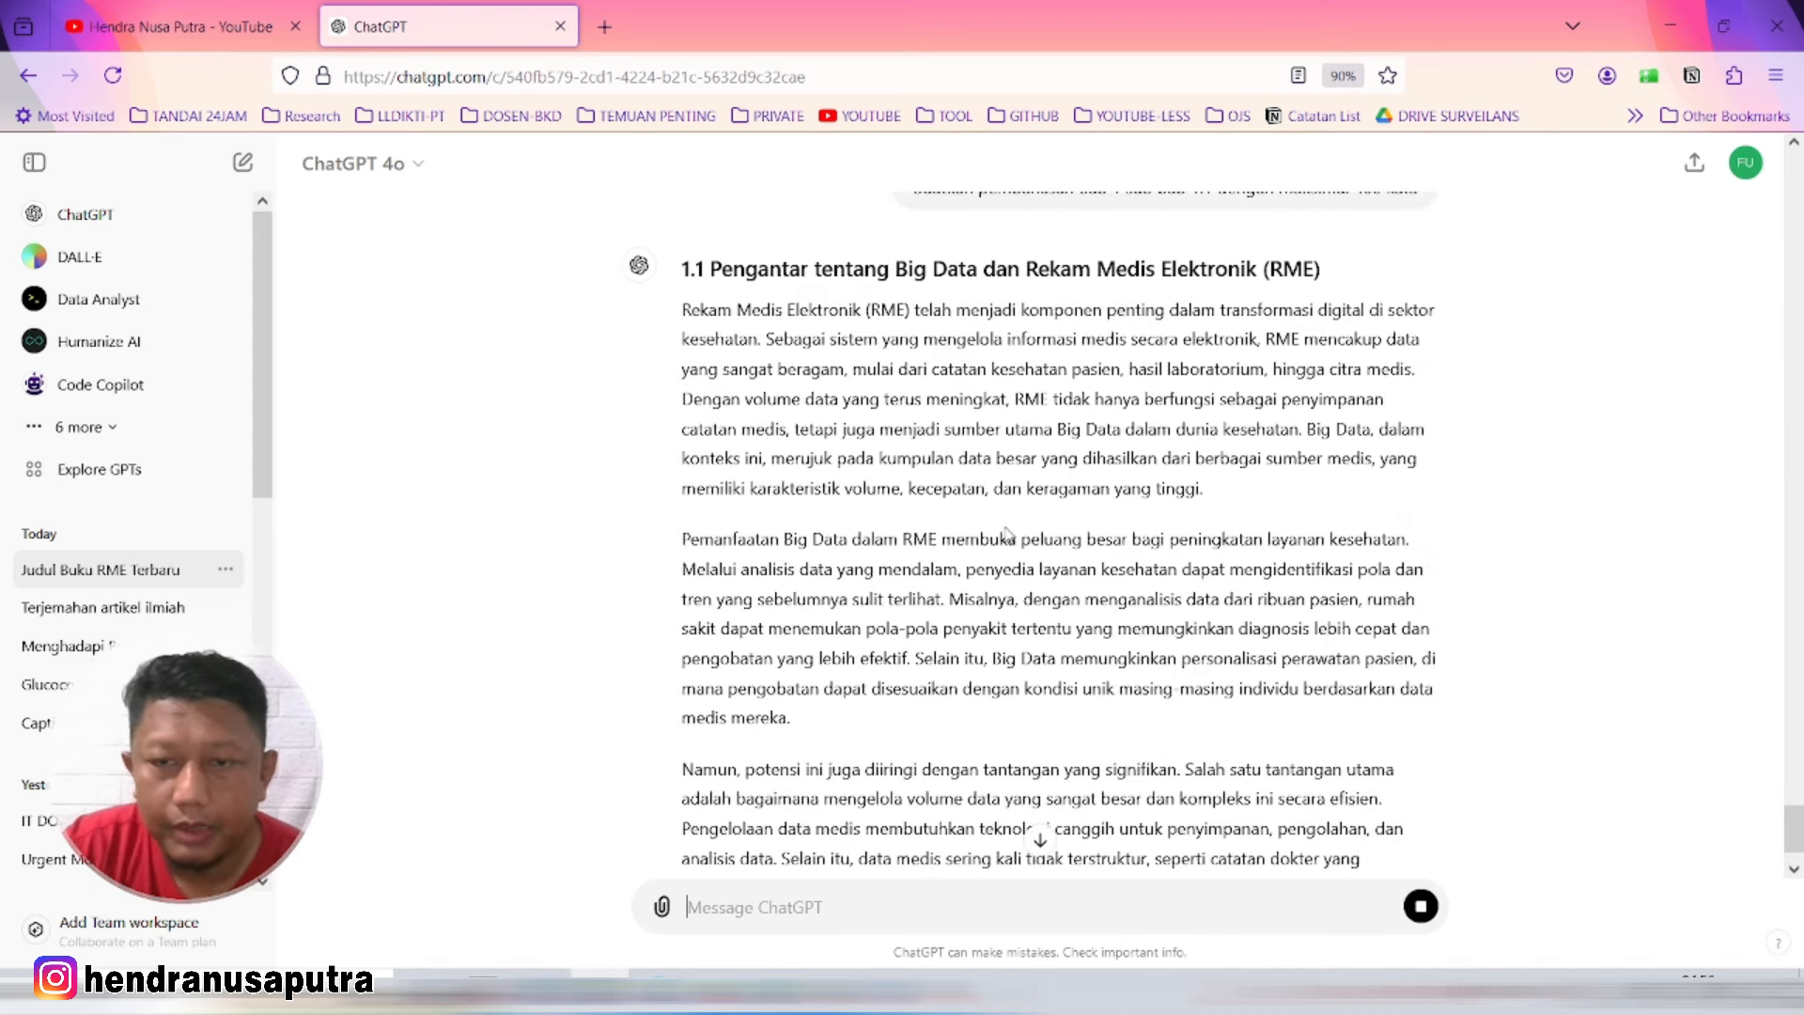
scroll(1005, 536, down, 1)
scroll(1003, 529, up, 2)
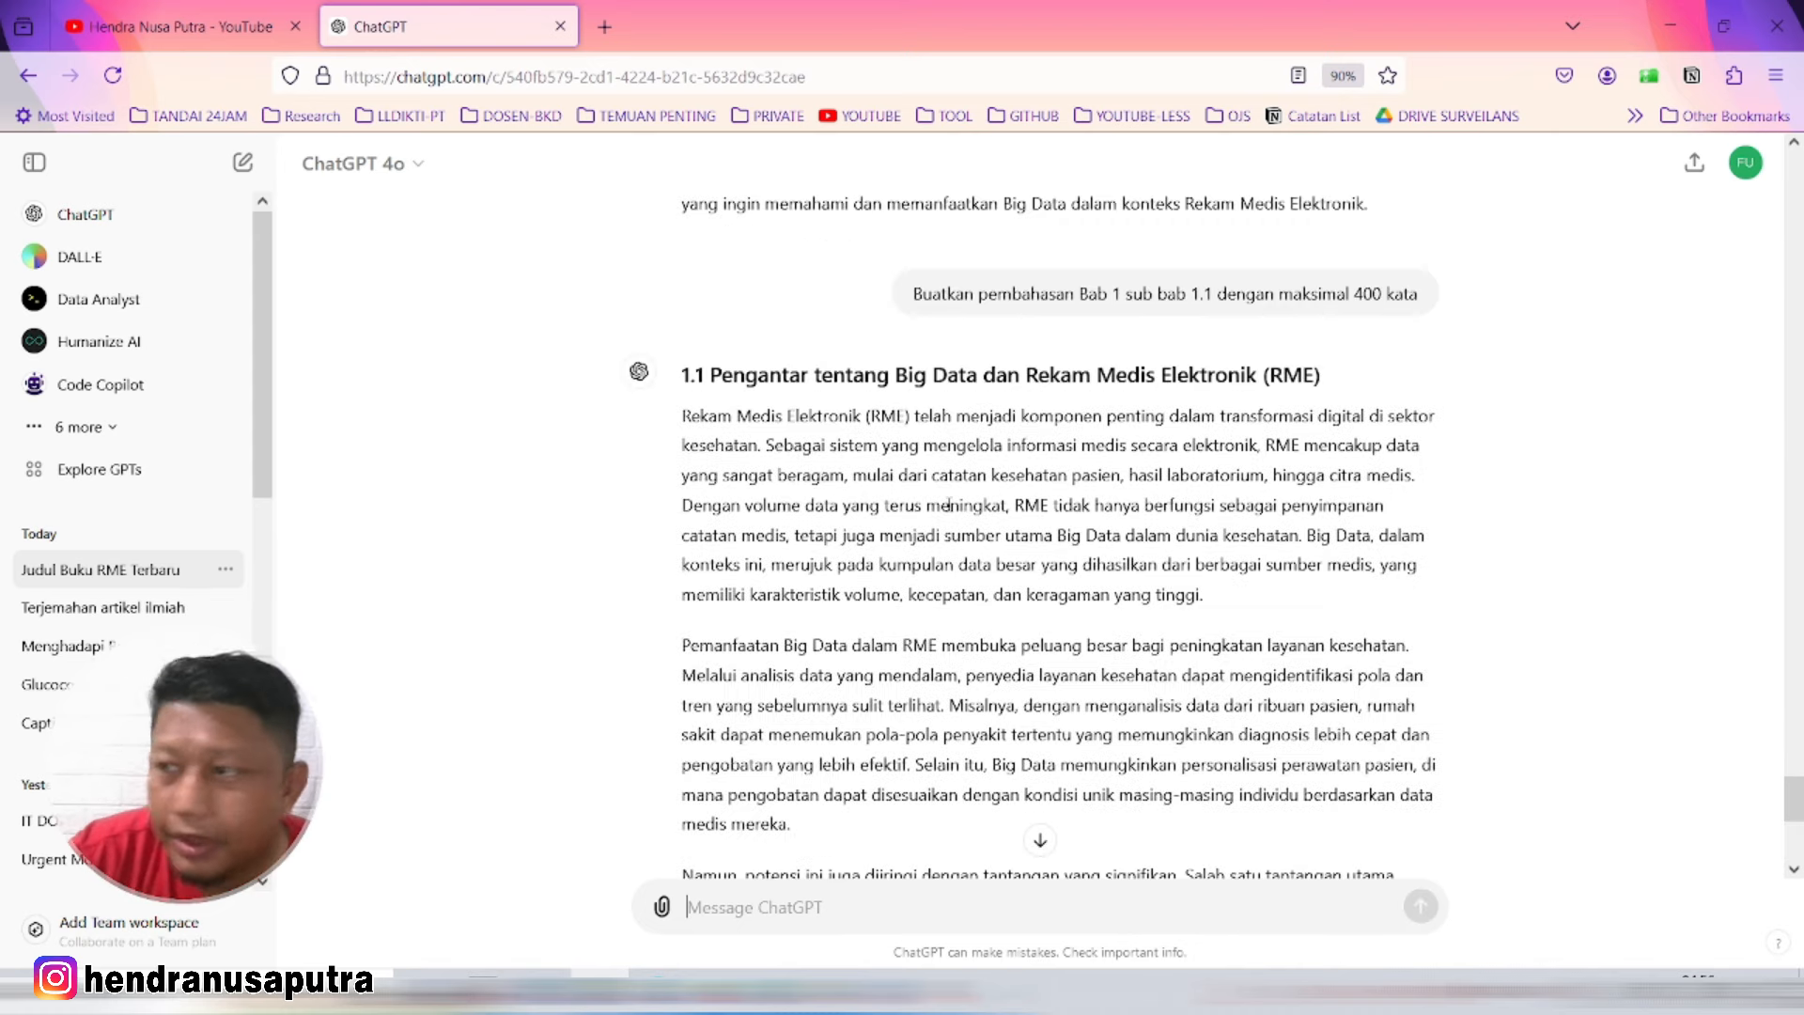
scroll(790, 484, down, 6)
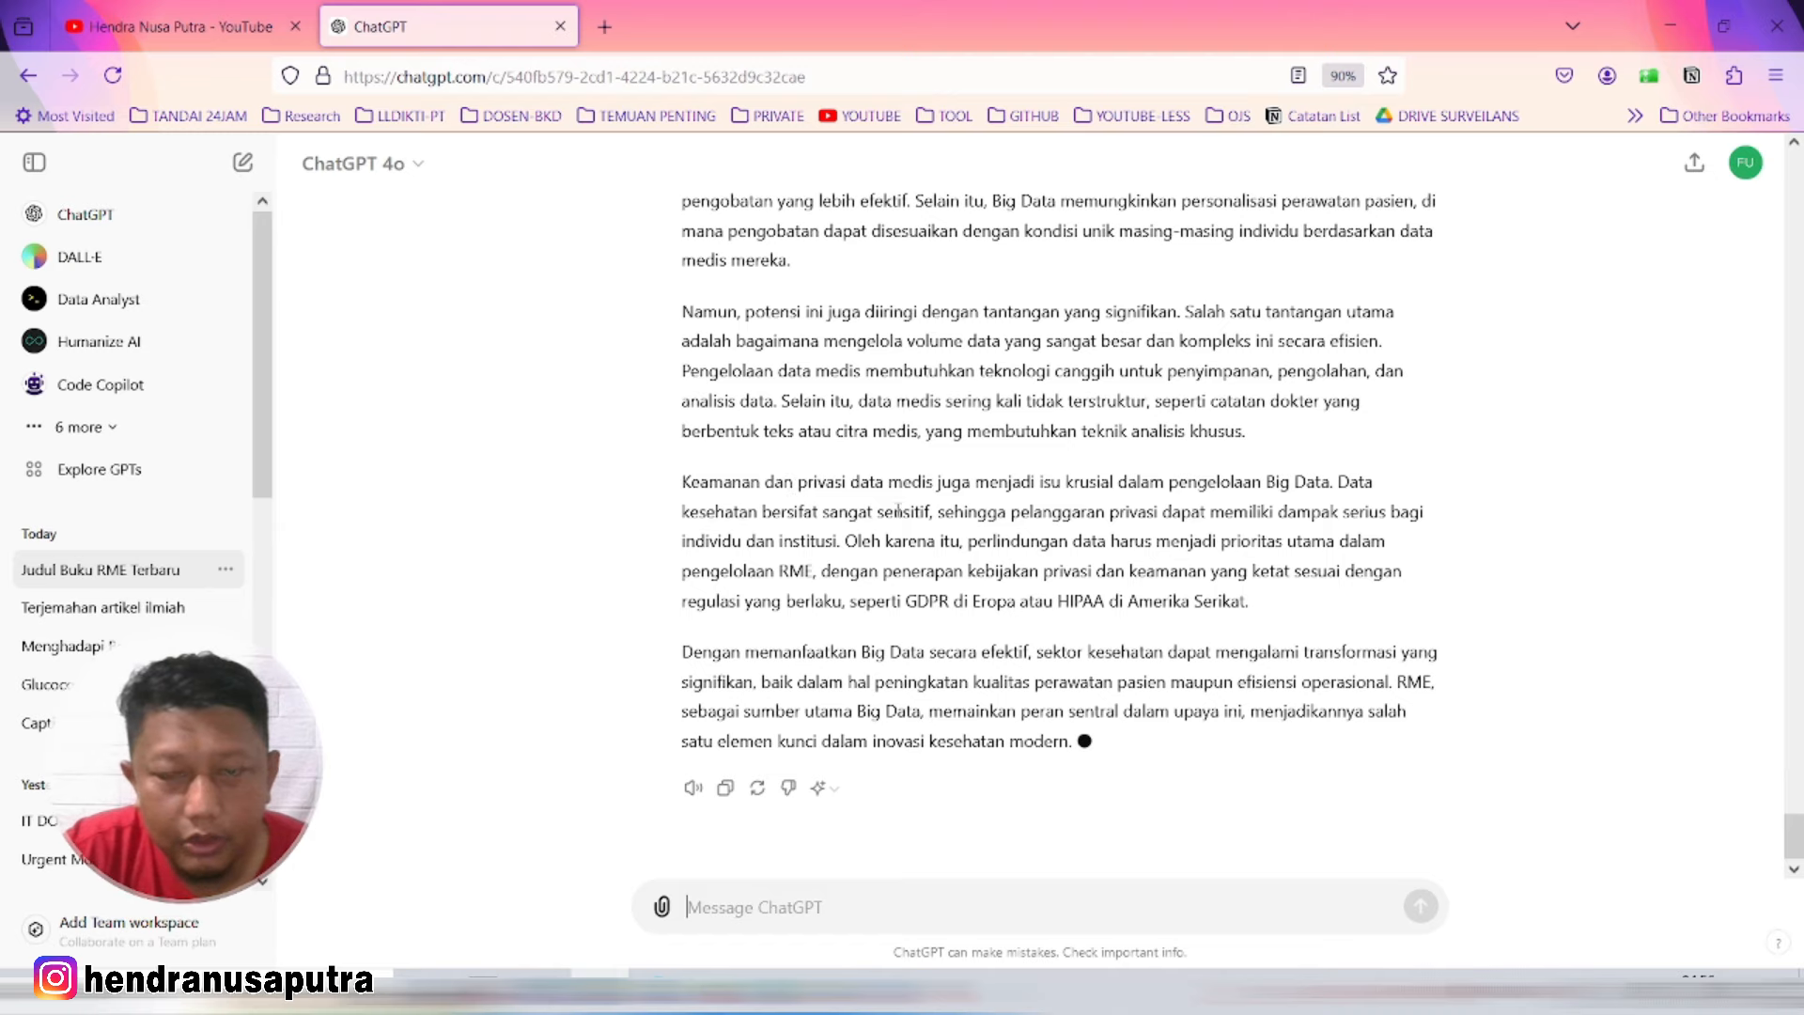
scroll(705, 322, up, 4)
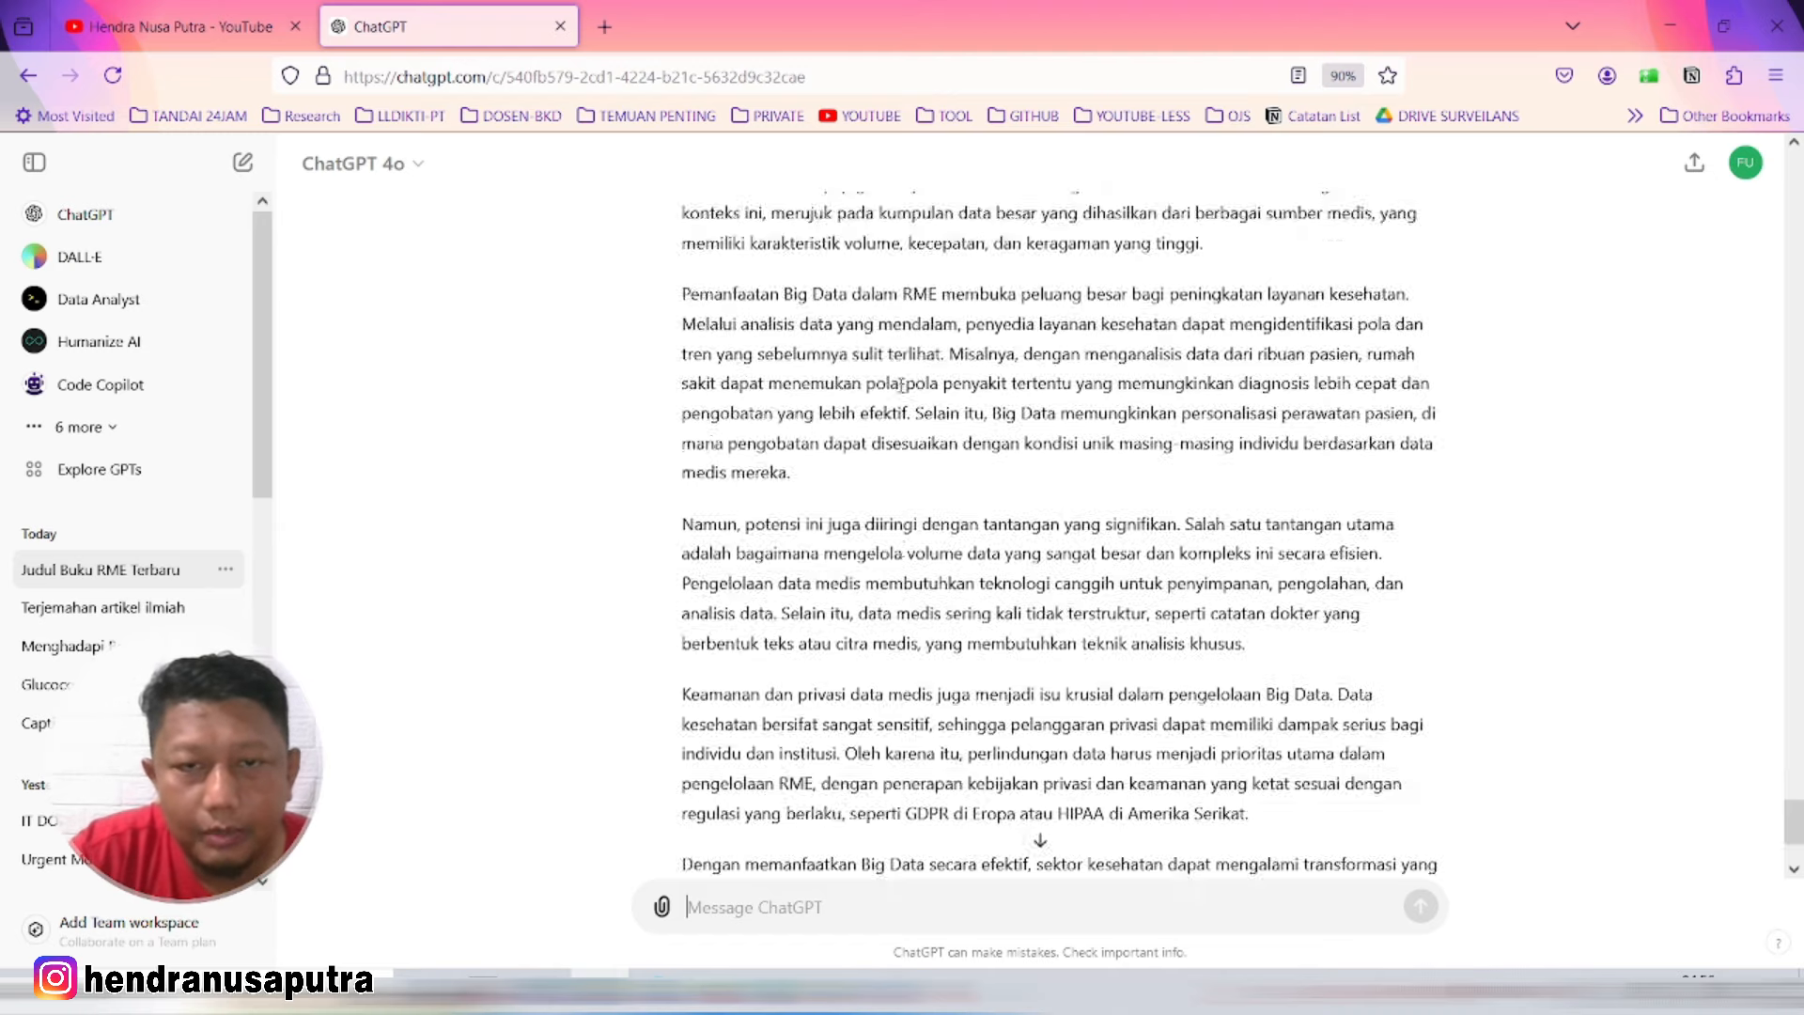
Step: Copy the new section 1.1 narrative and paste it over the two paragraphs under "Pengantar tentang Big Data dan Rekam Medis Elektronik (RME)" in Word's Document2
scroll(705, 322, up, 3)
drag(685, 560, 1078, 744)
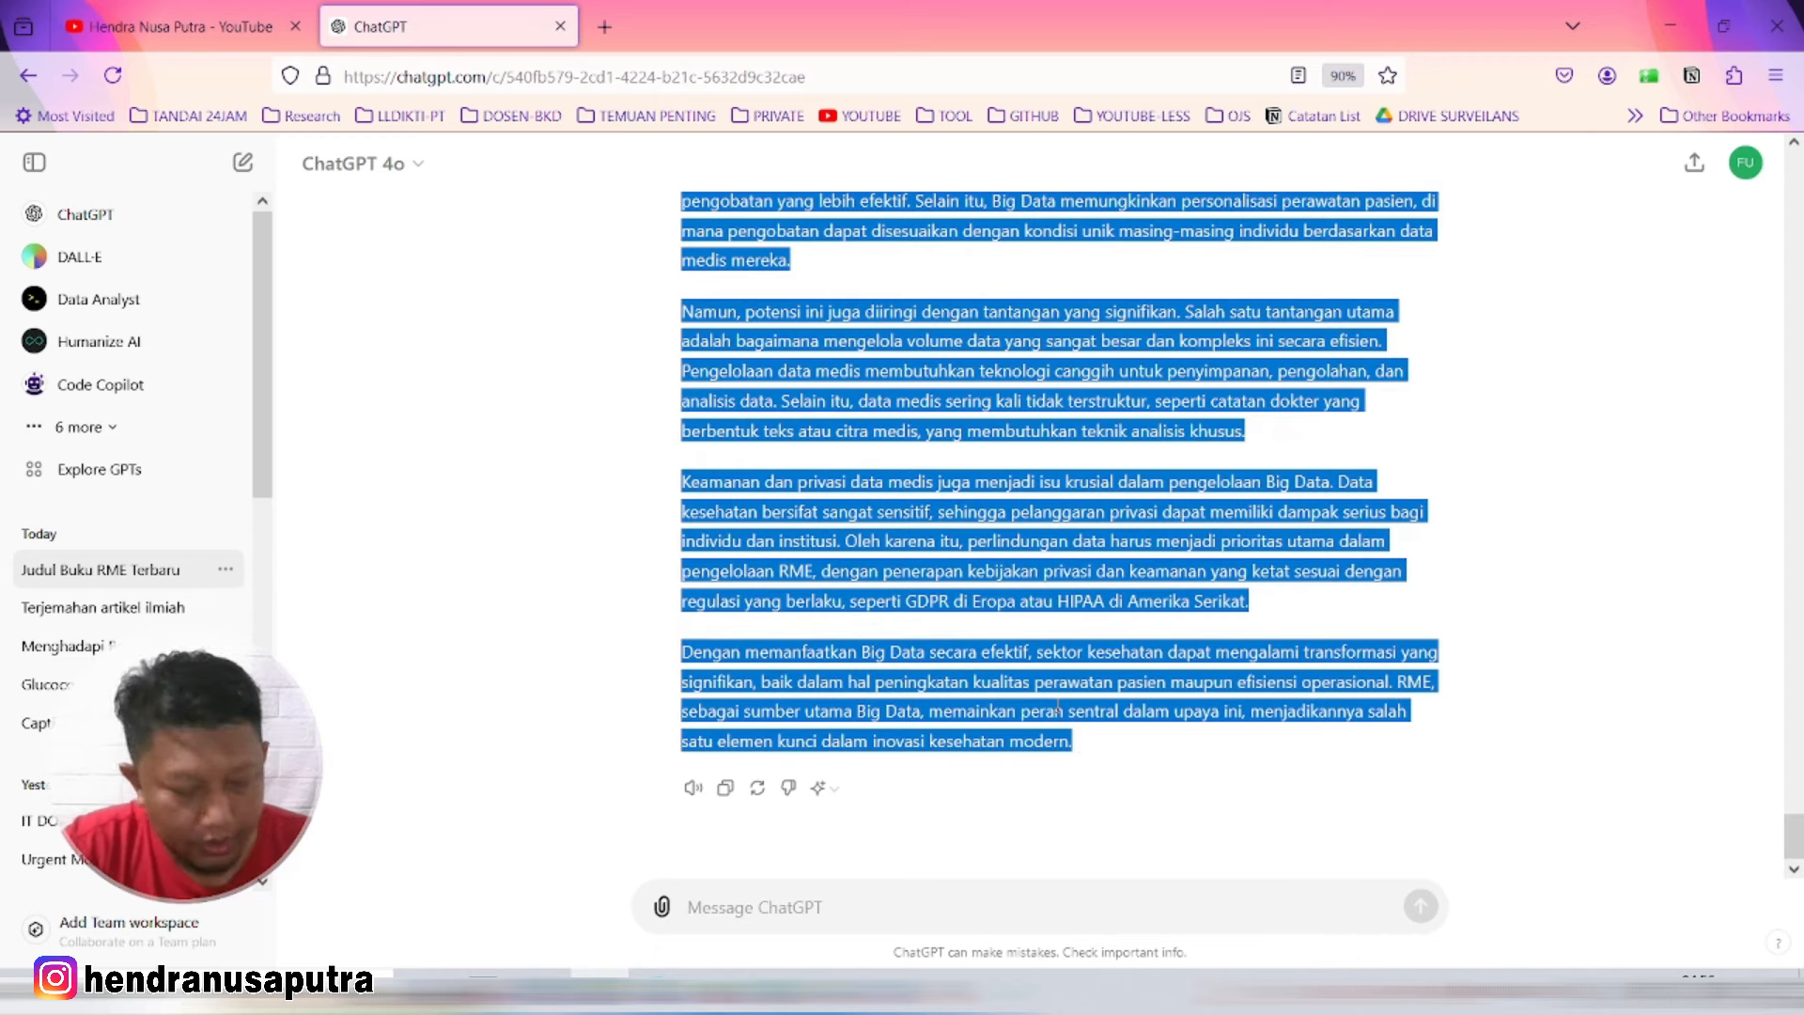
click(779, 972)
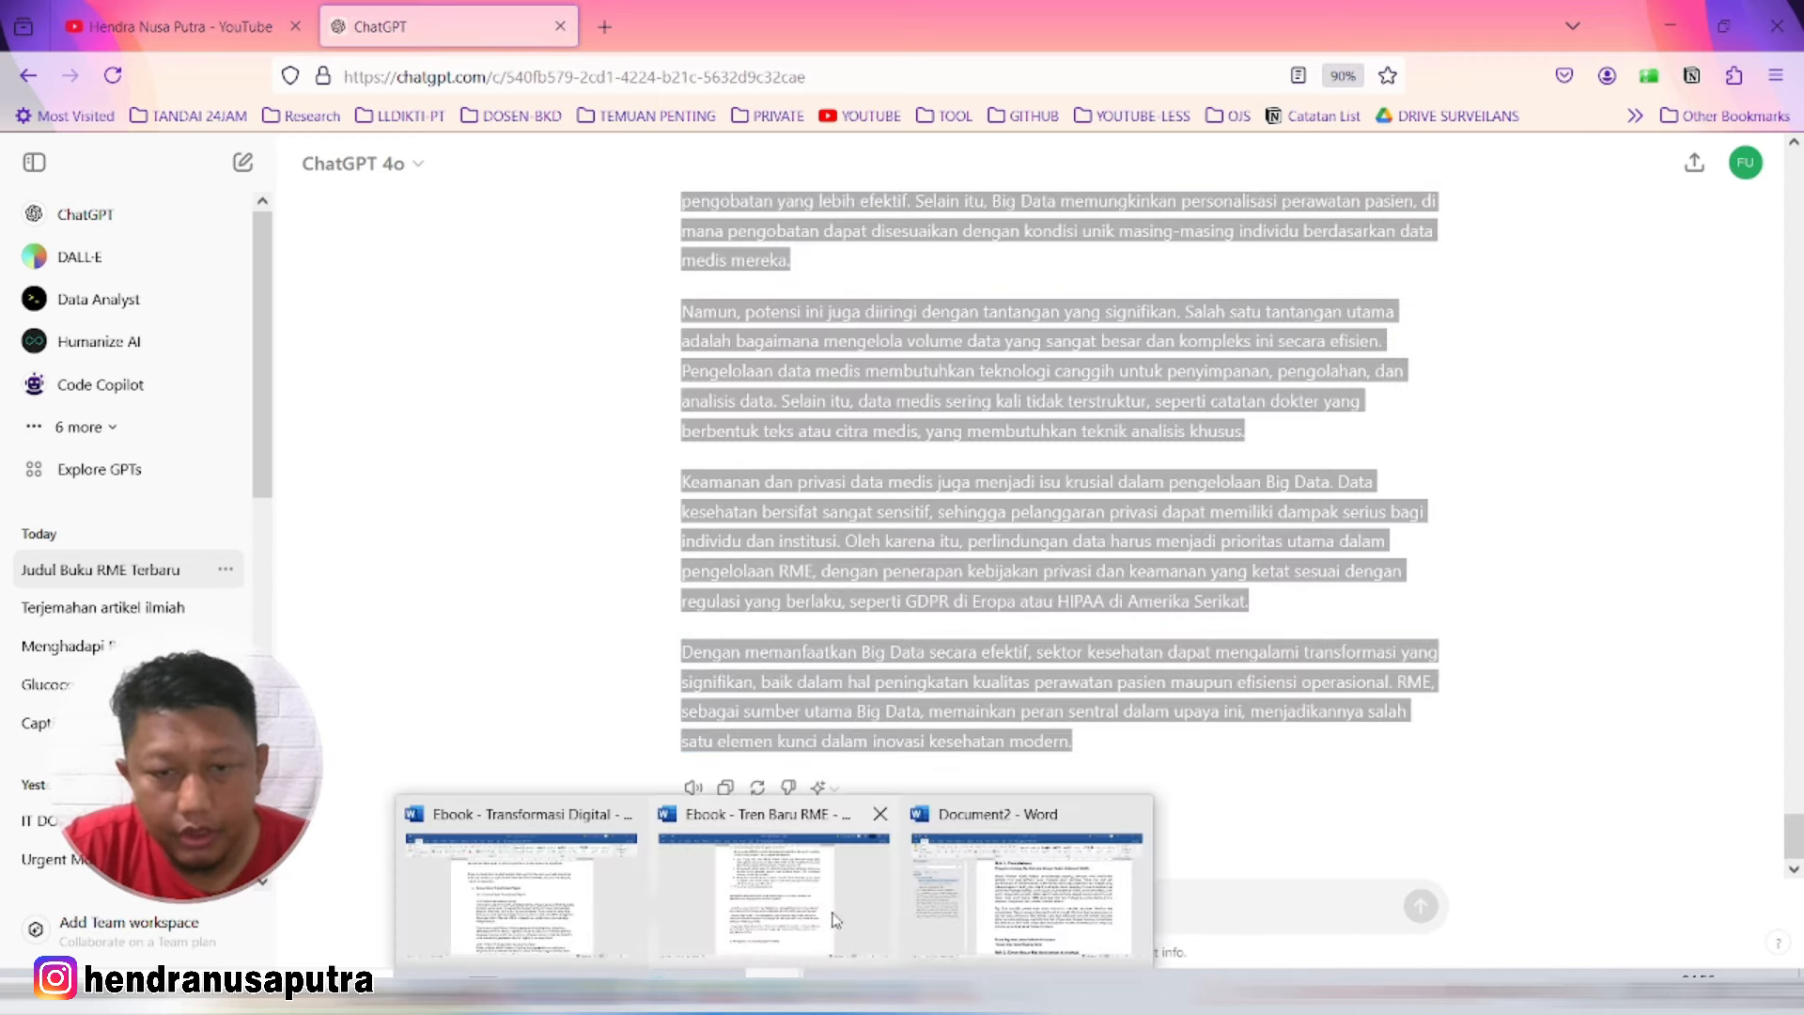
click(1077, 904)
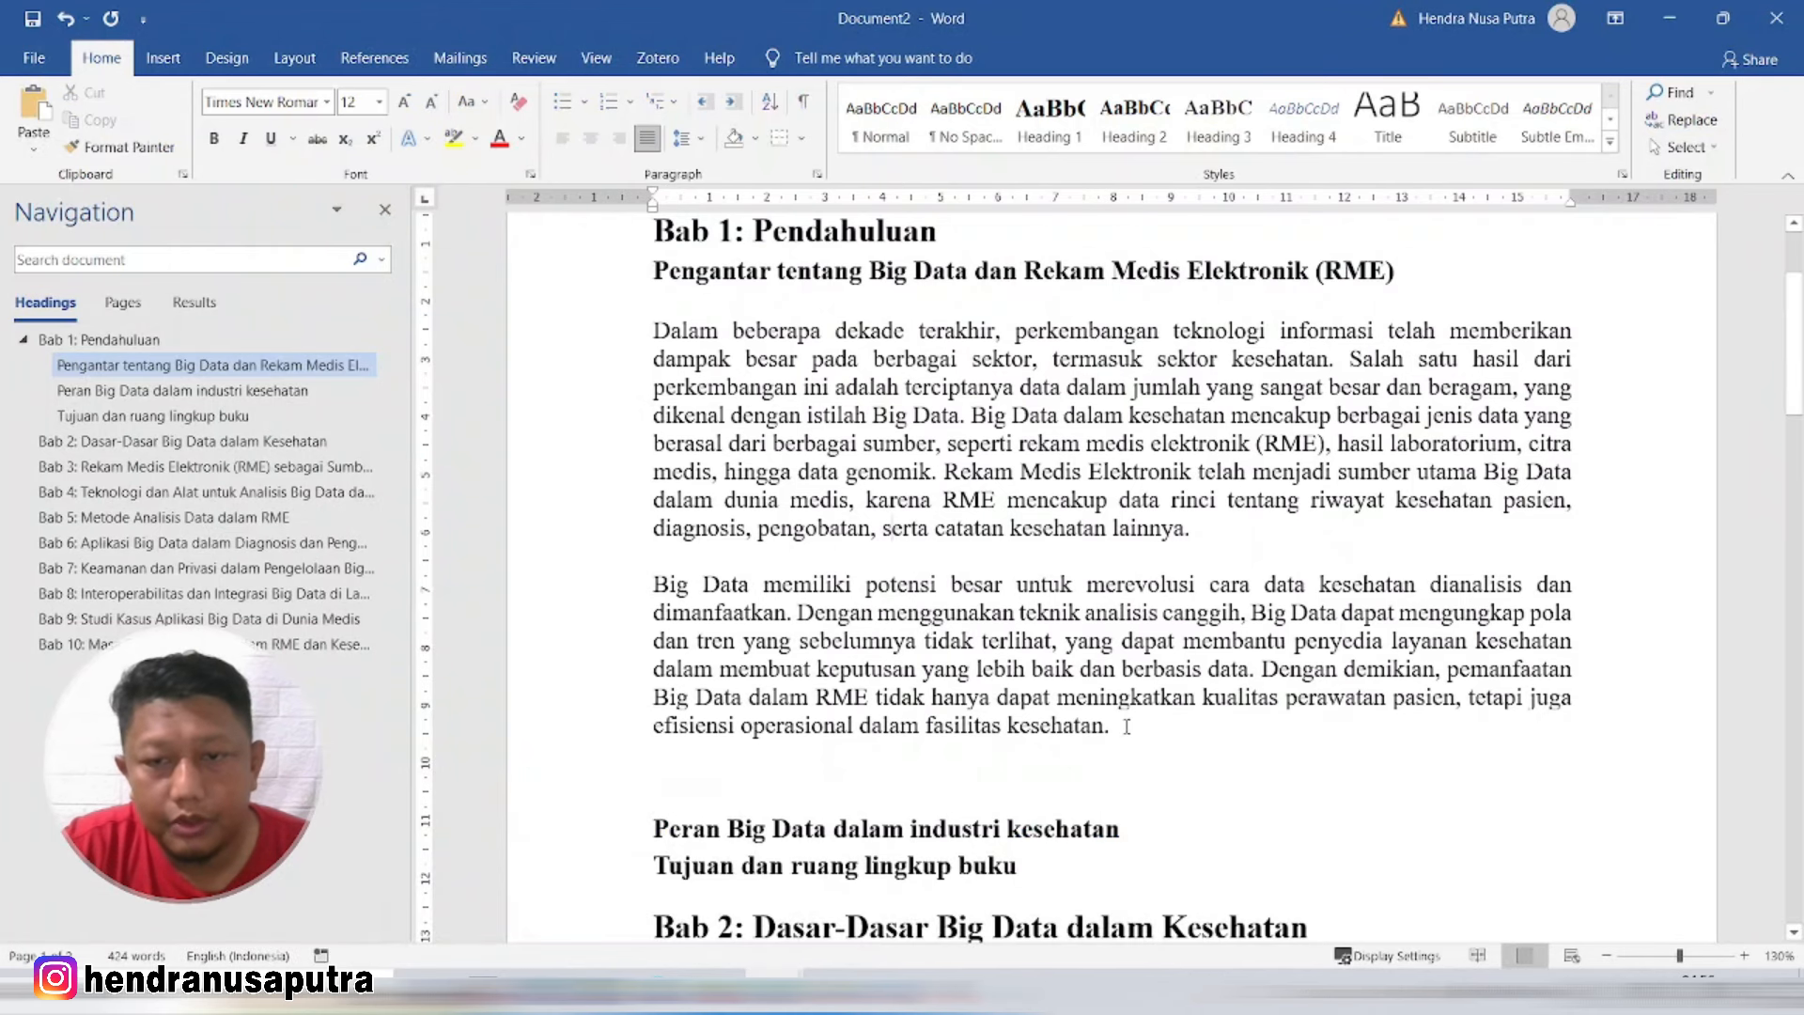
drag(1121, 726, 656, 331)
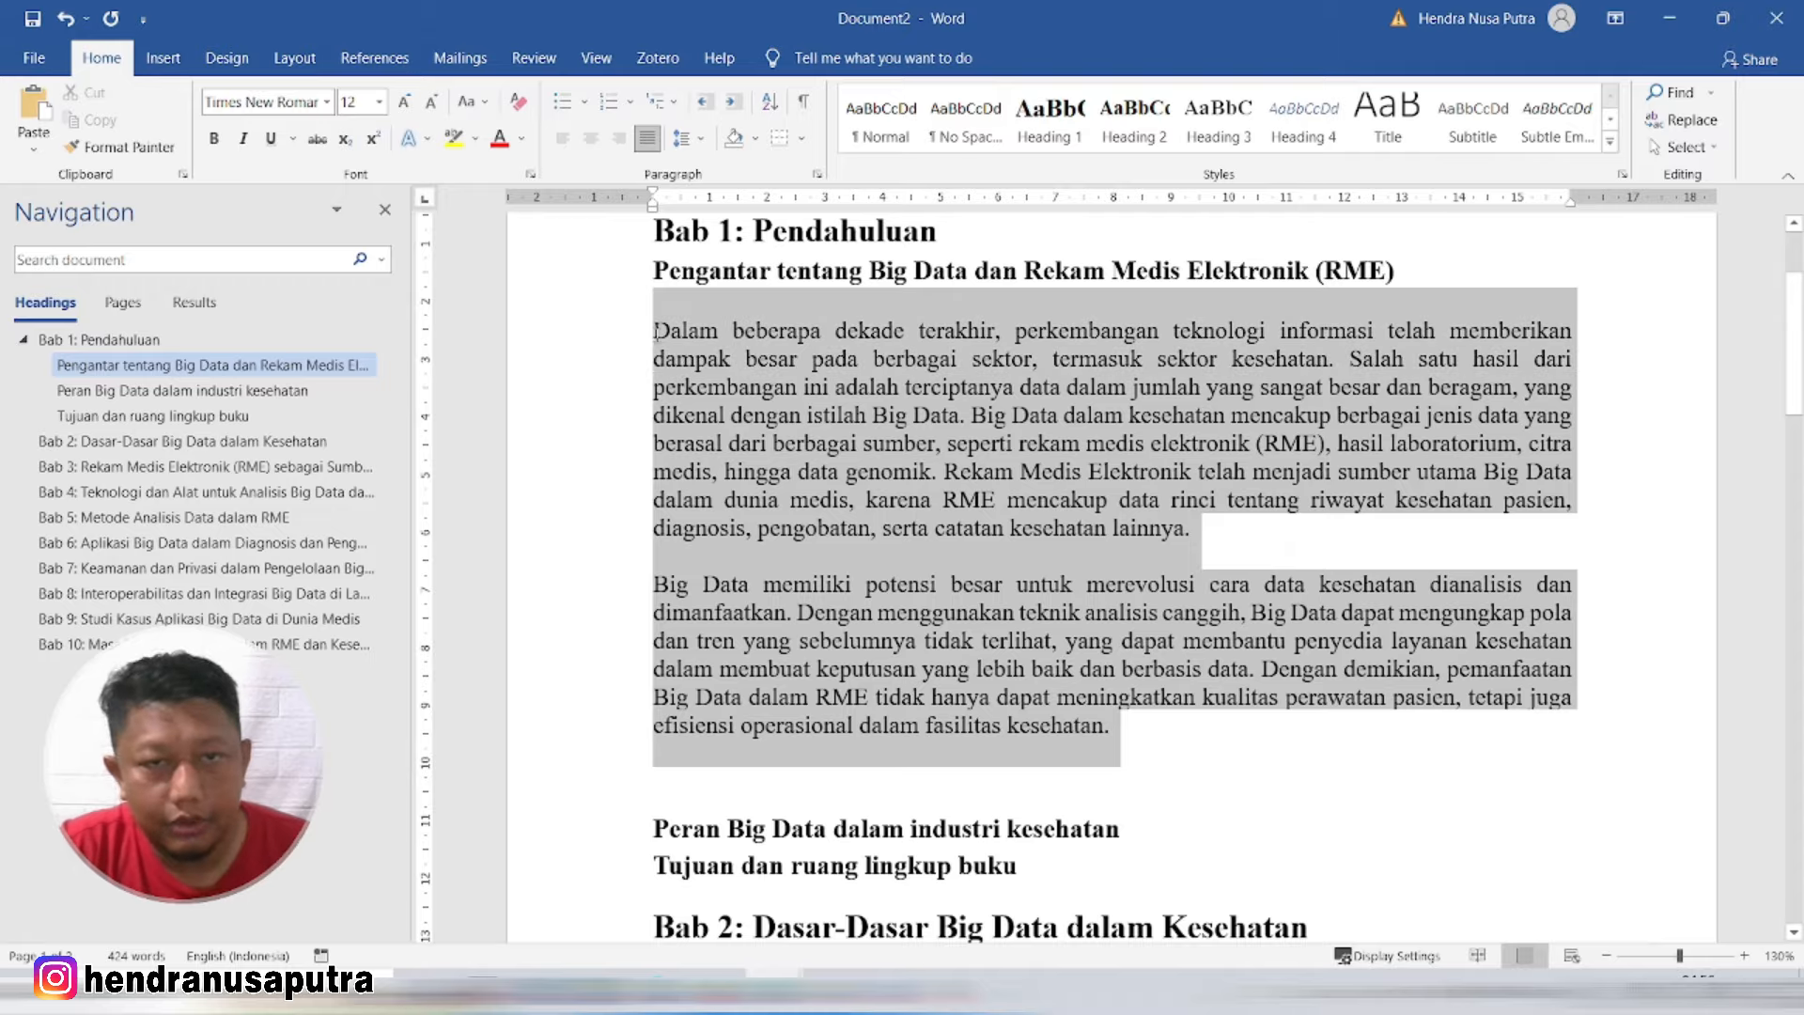
key(ctrl+v)
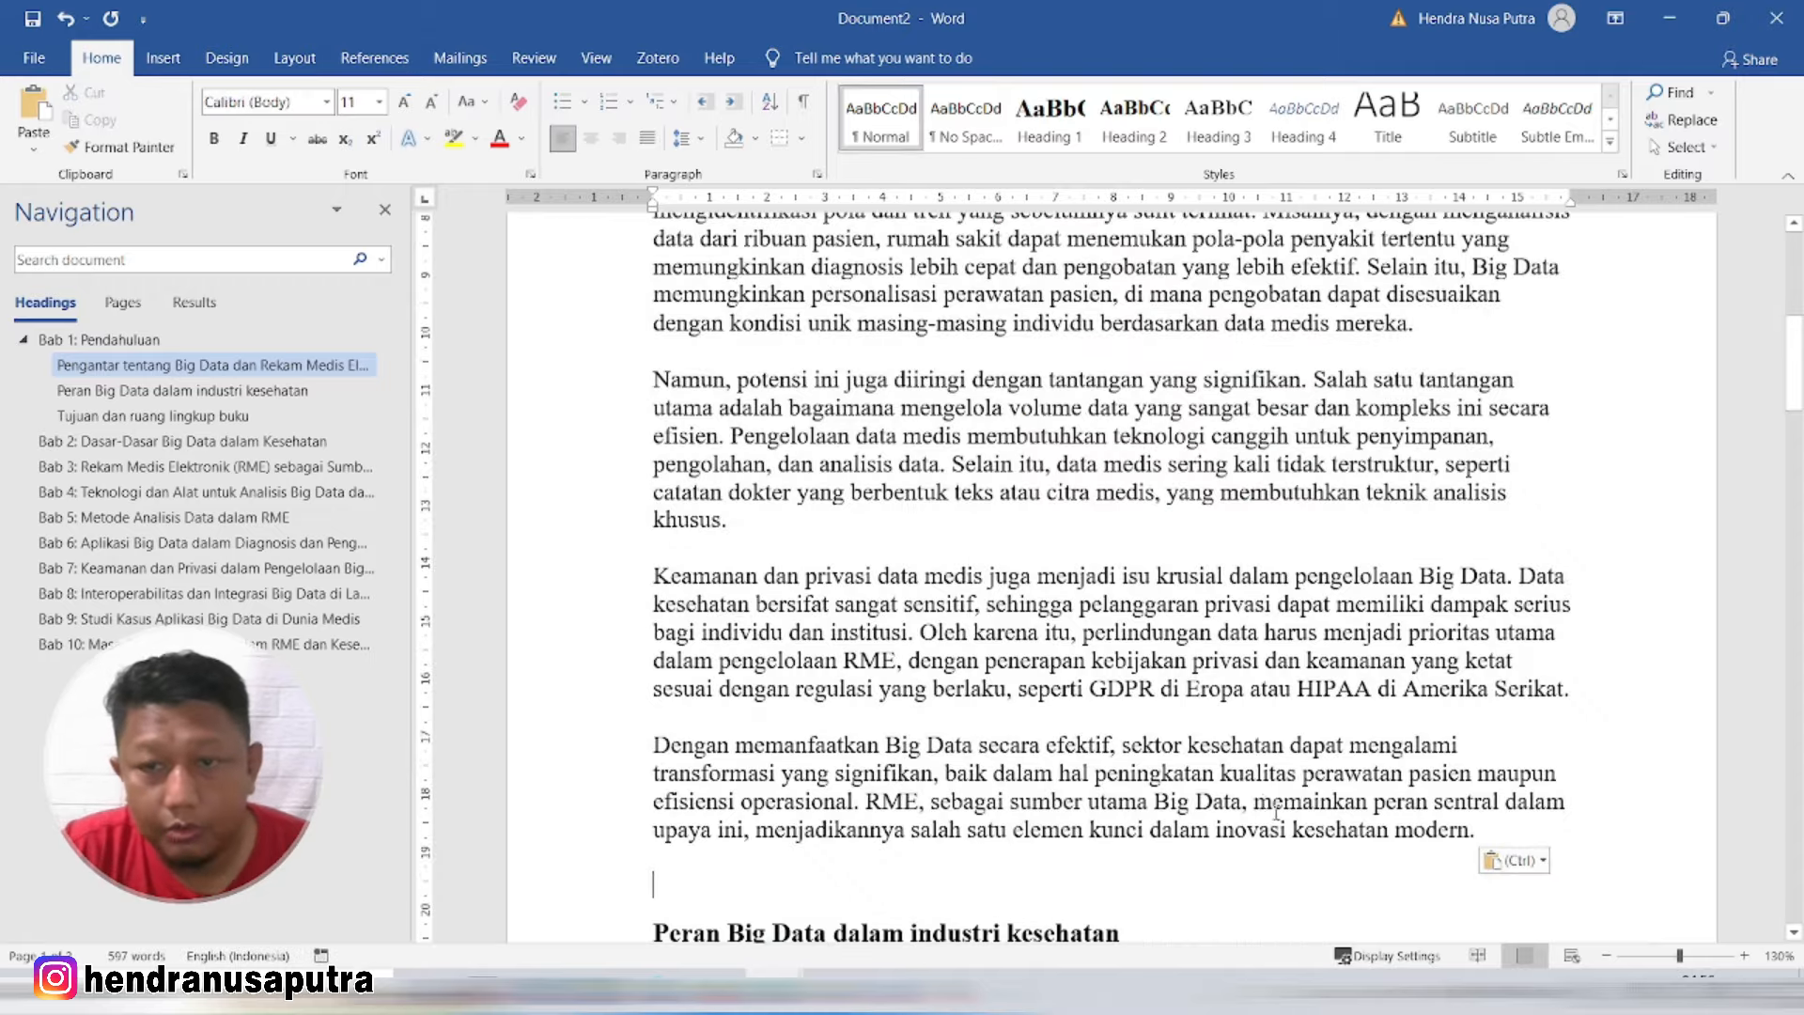
Step: Justify all the pasted section 1.1 paragraphs and place the cursor after the heading "Peran Big Data dalam industri kesehatan"
scroll(1086, 665, down, 5)
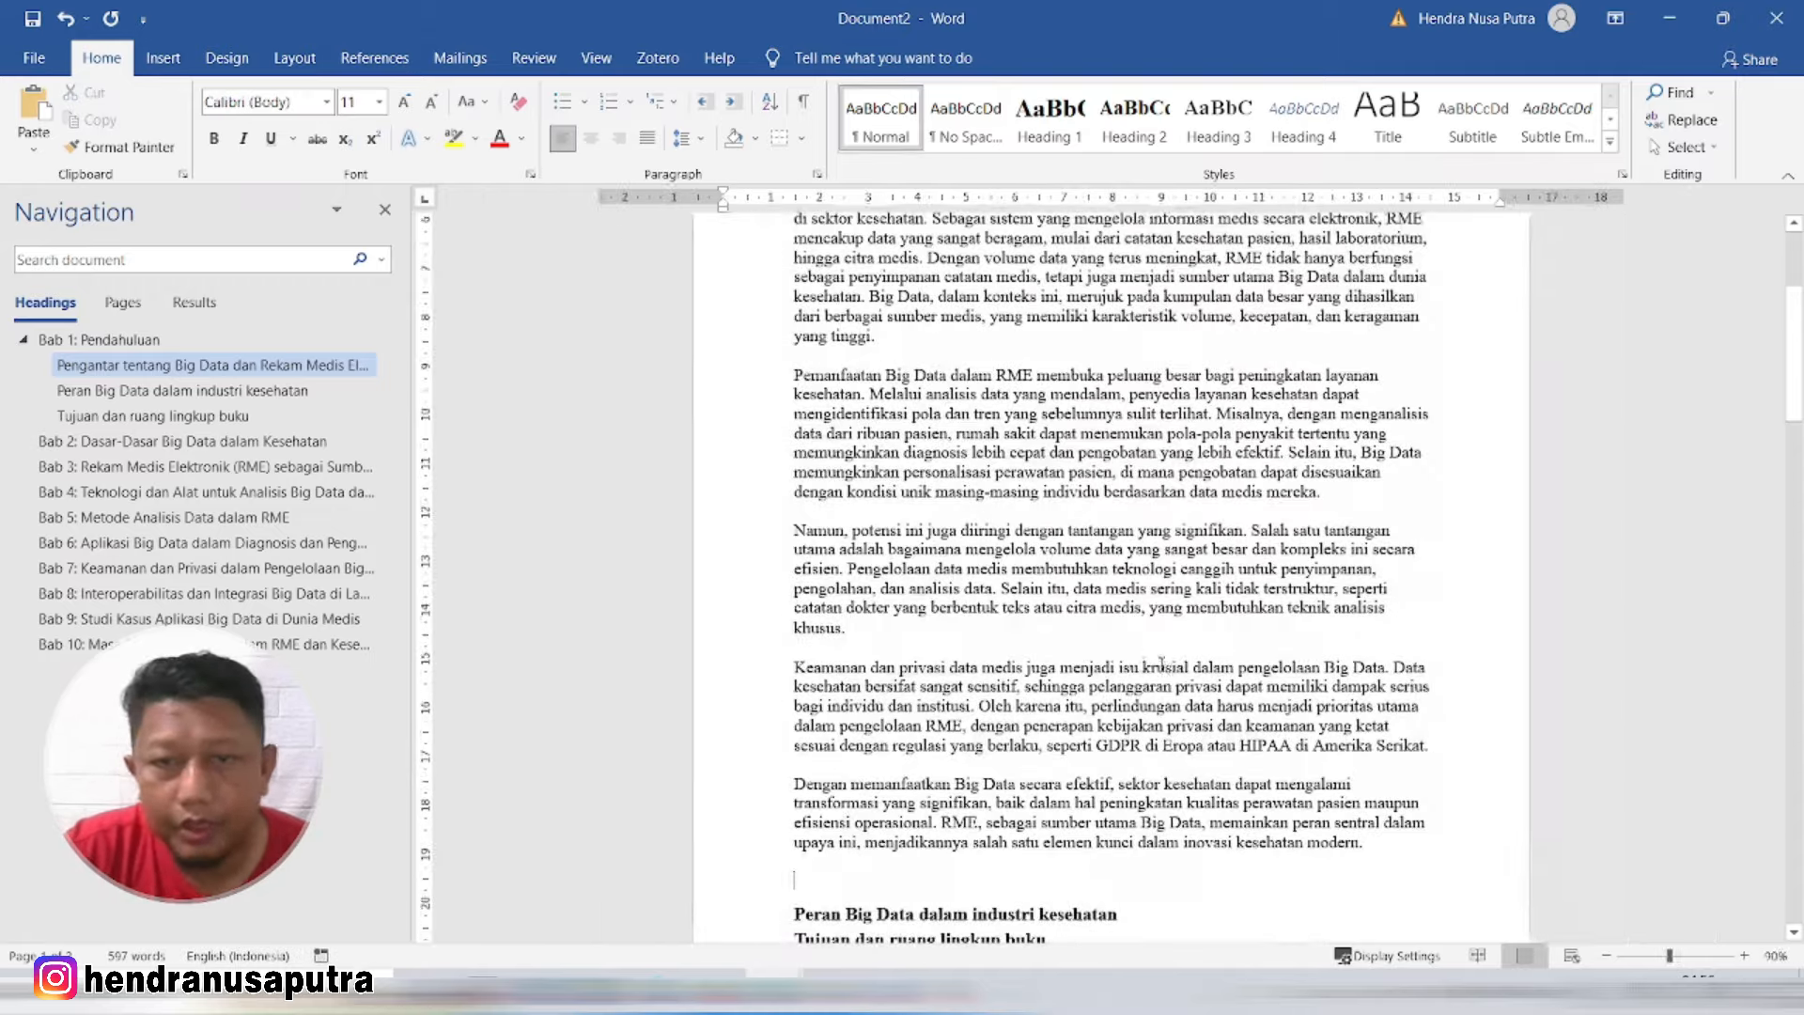
drag(1339, 846, 830, 272)
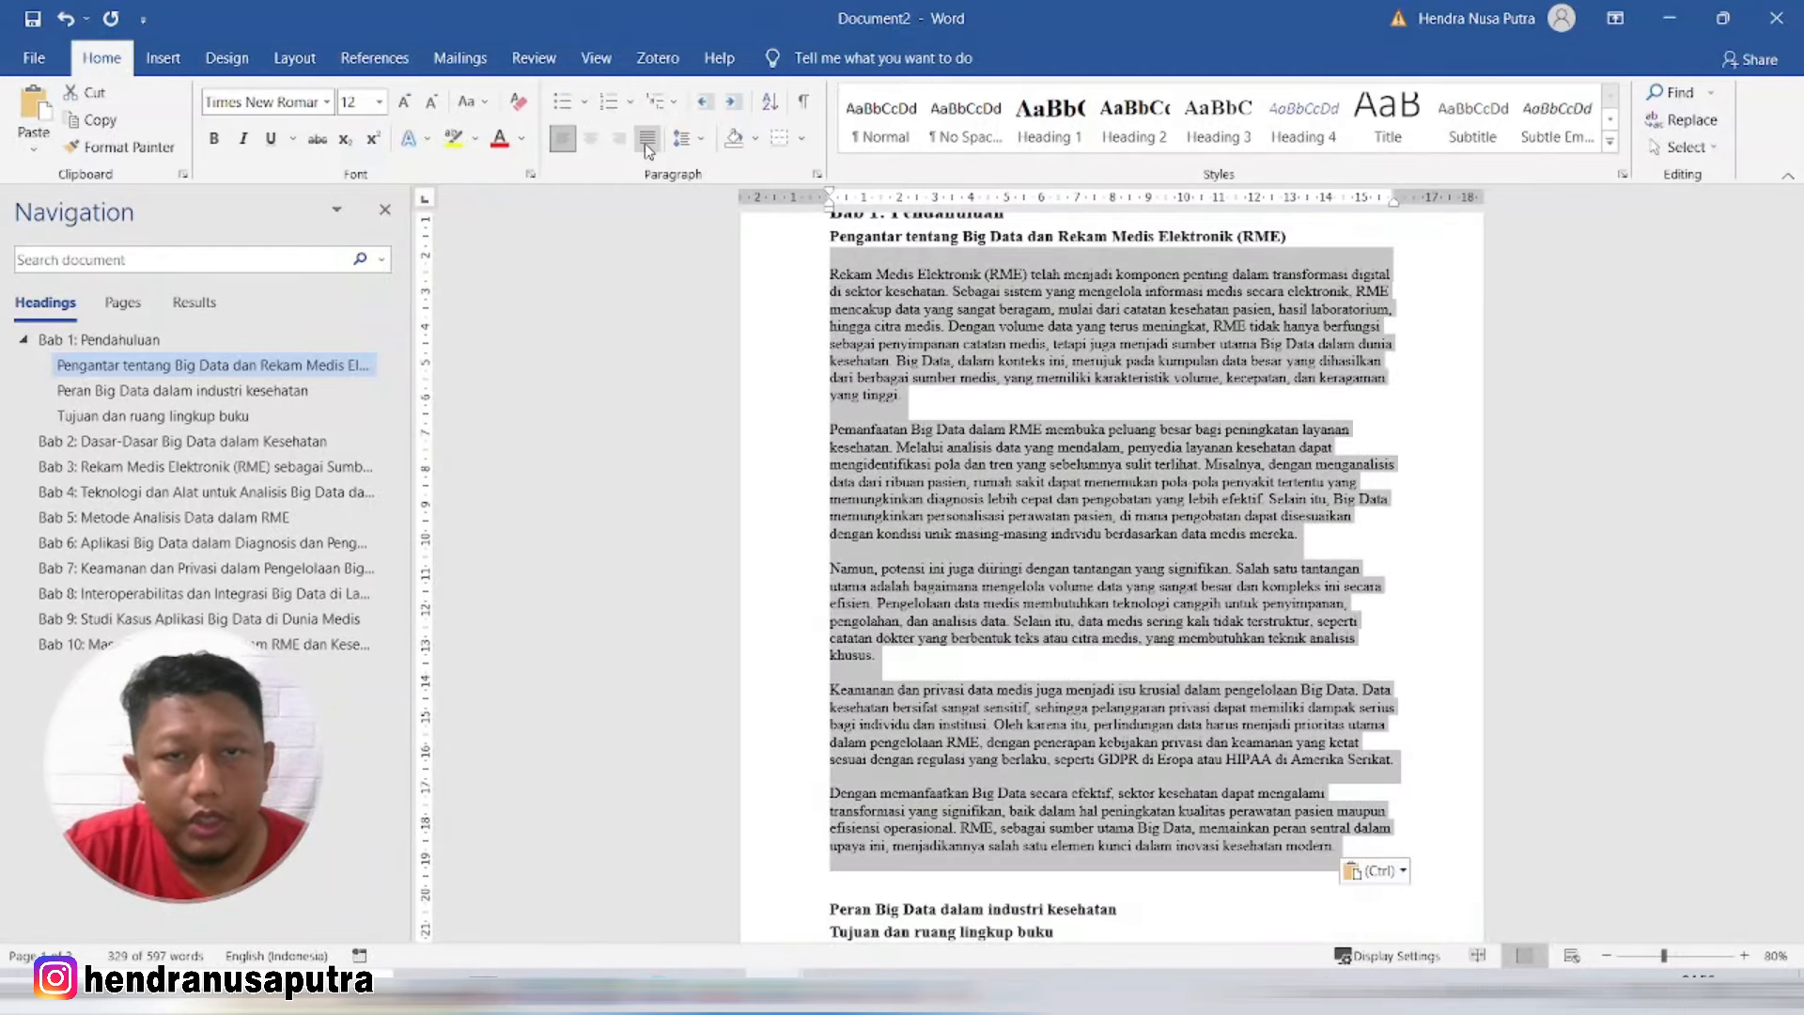
click(648, 139)
click(1044, 356)
scroll(1044, 355, up, 3)
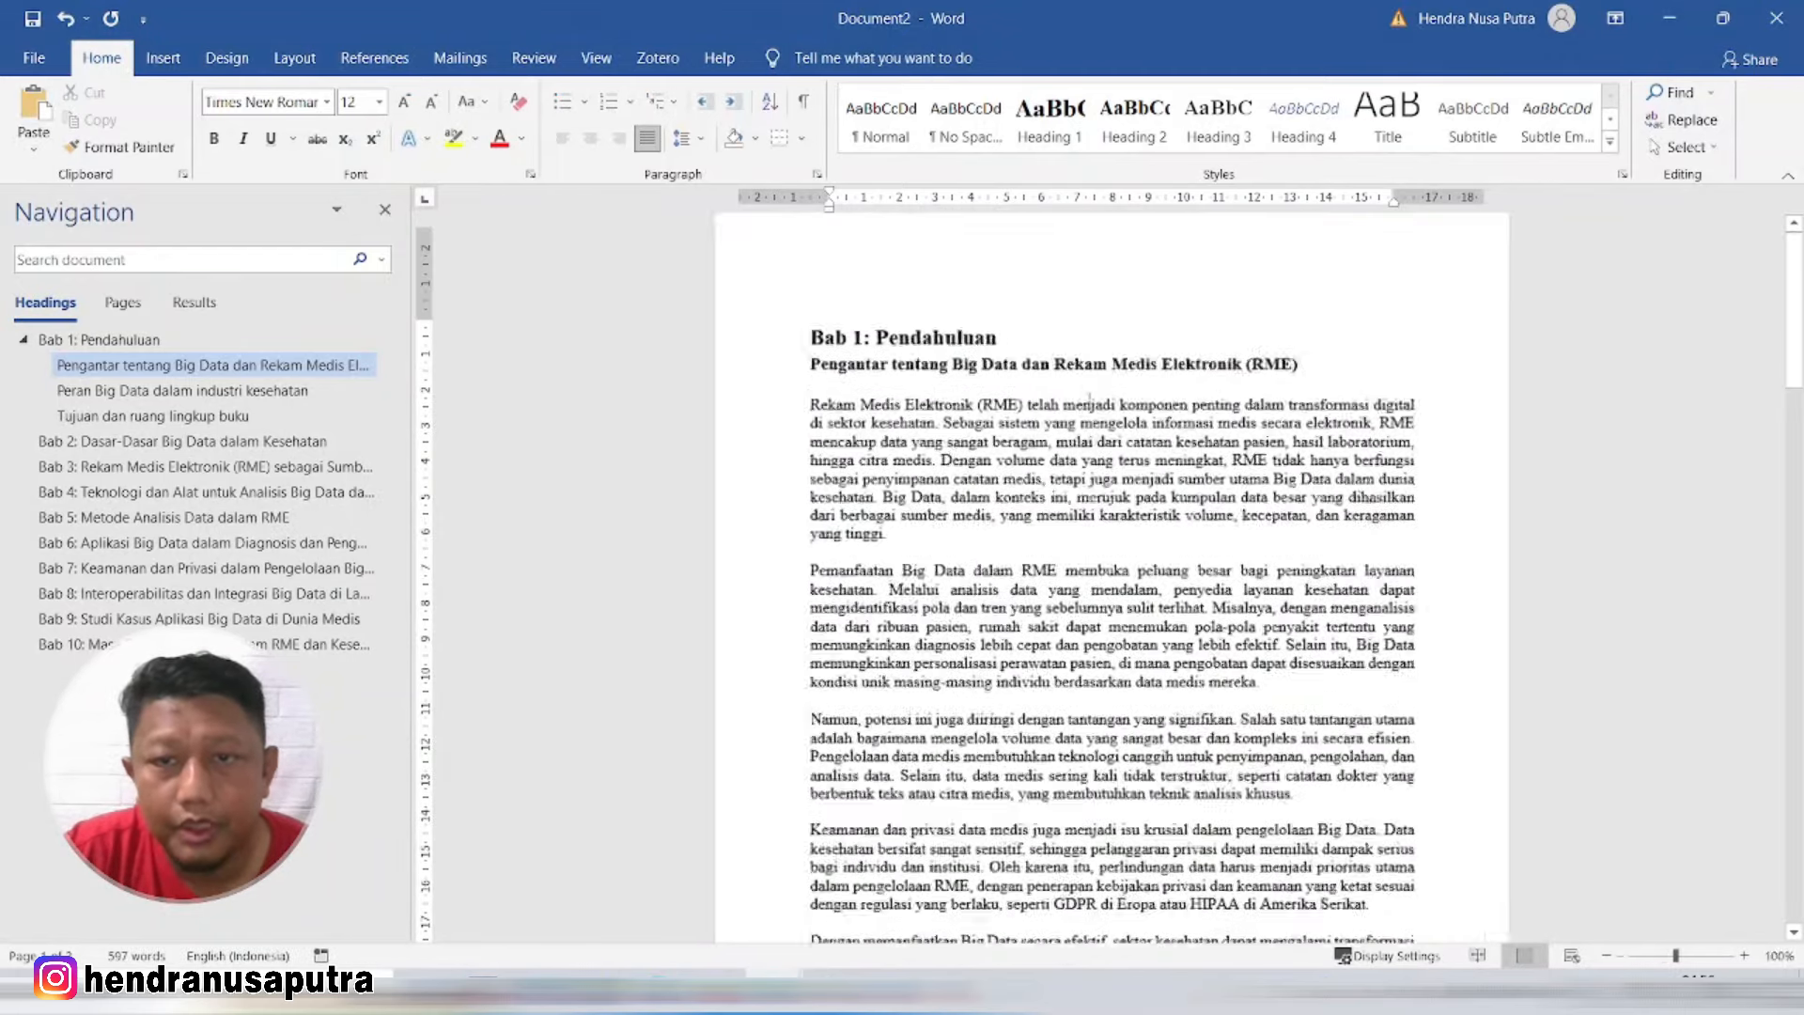
scroll(1057, 404, up, 2)
scroll(1034, 432, down, 10)
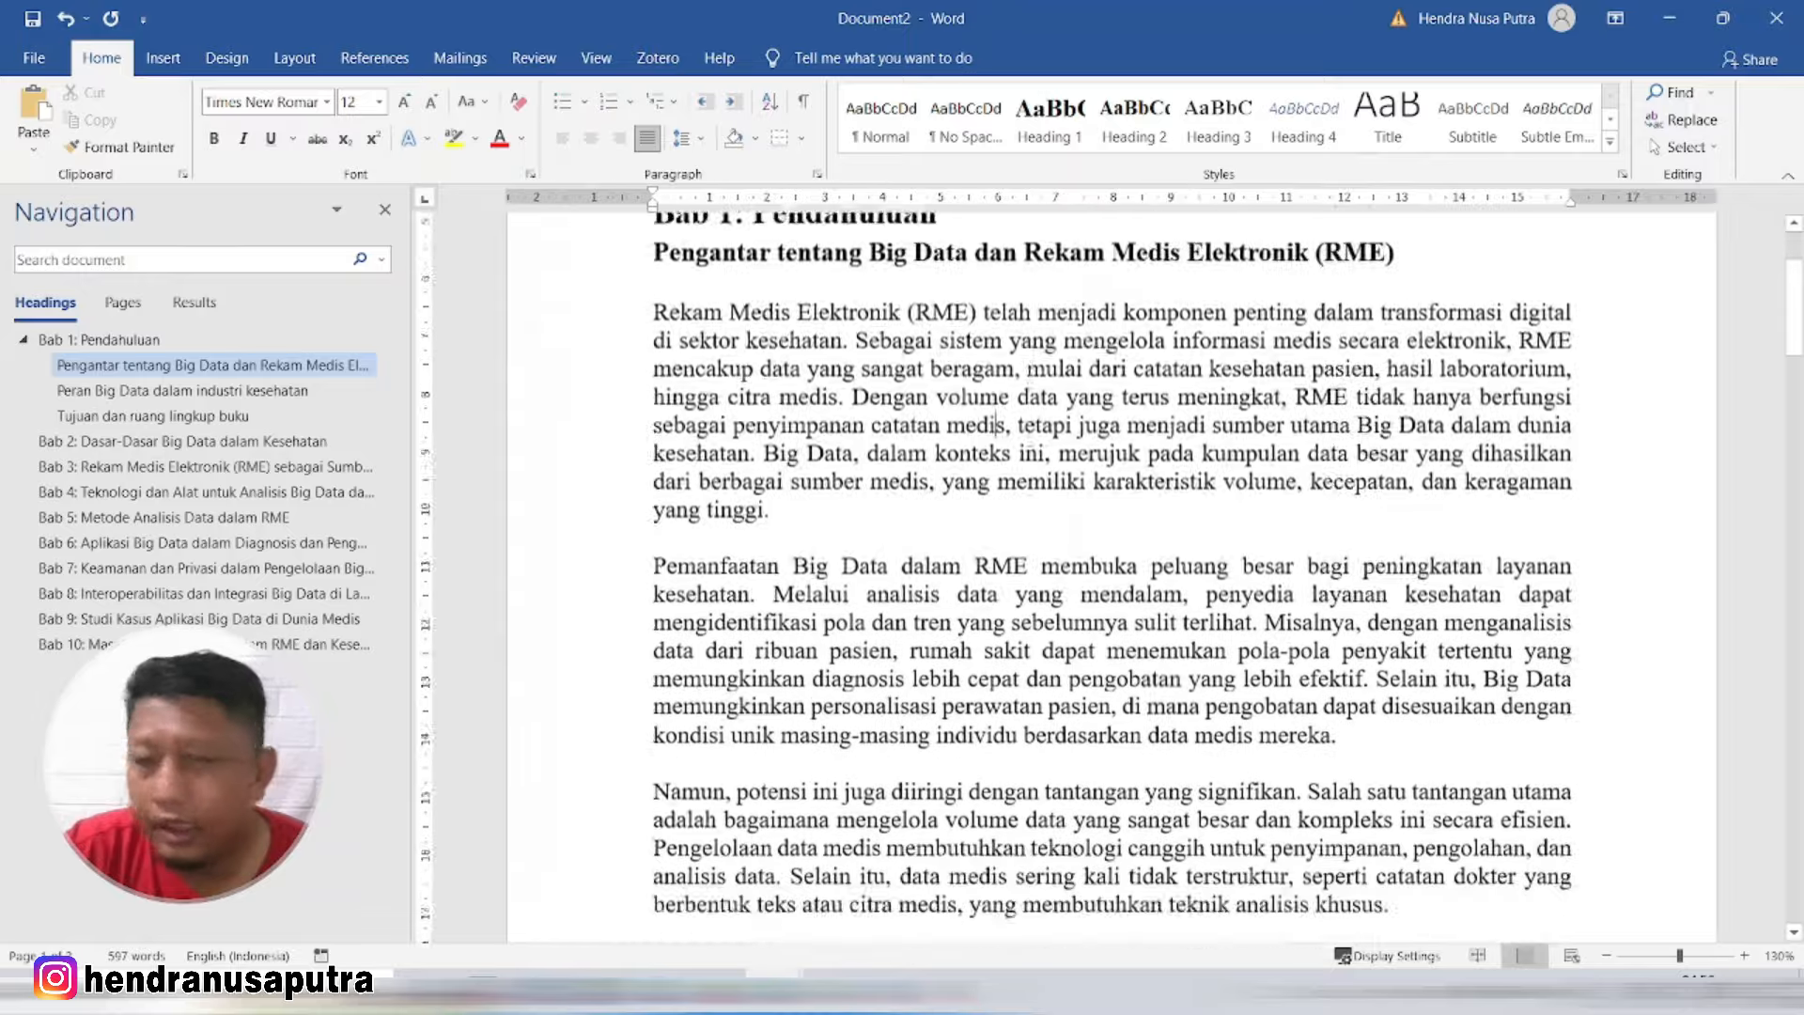
click(1121, 495)
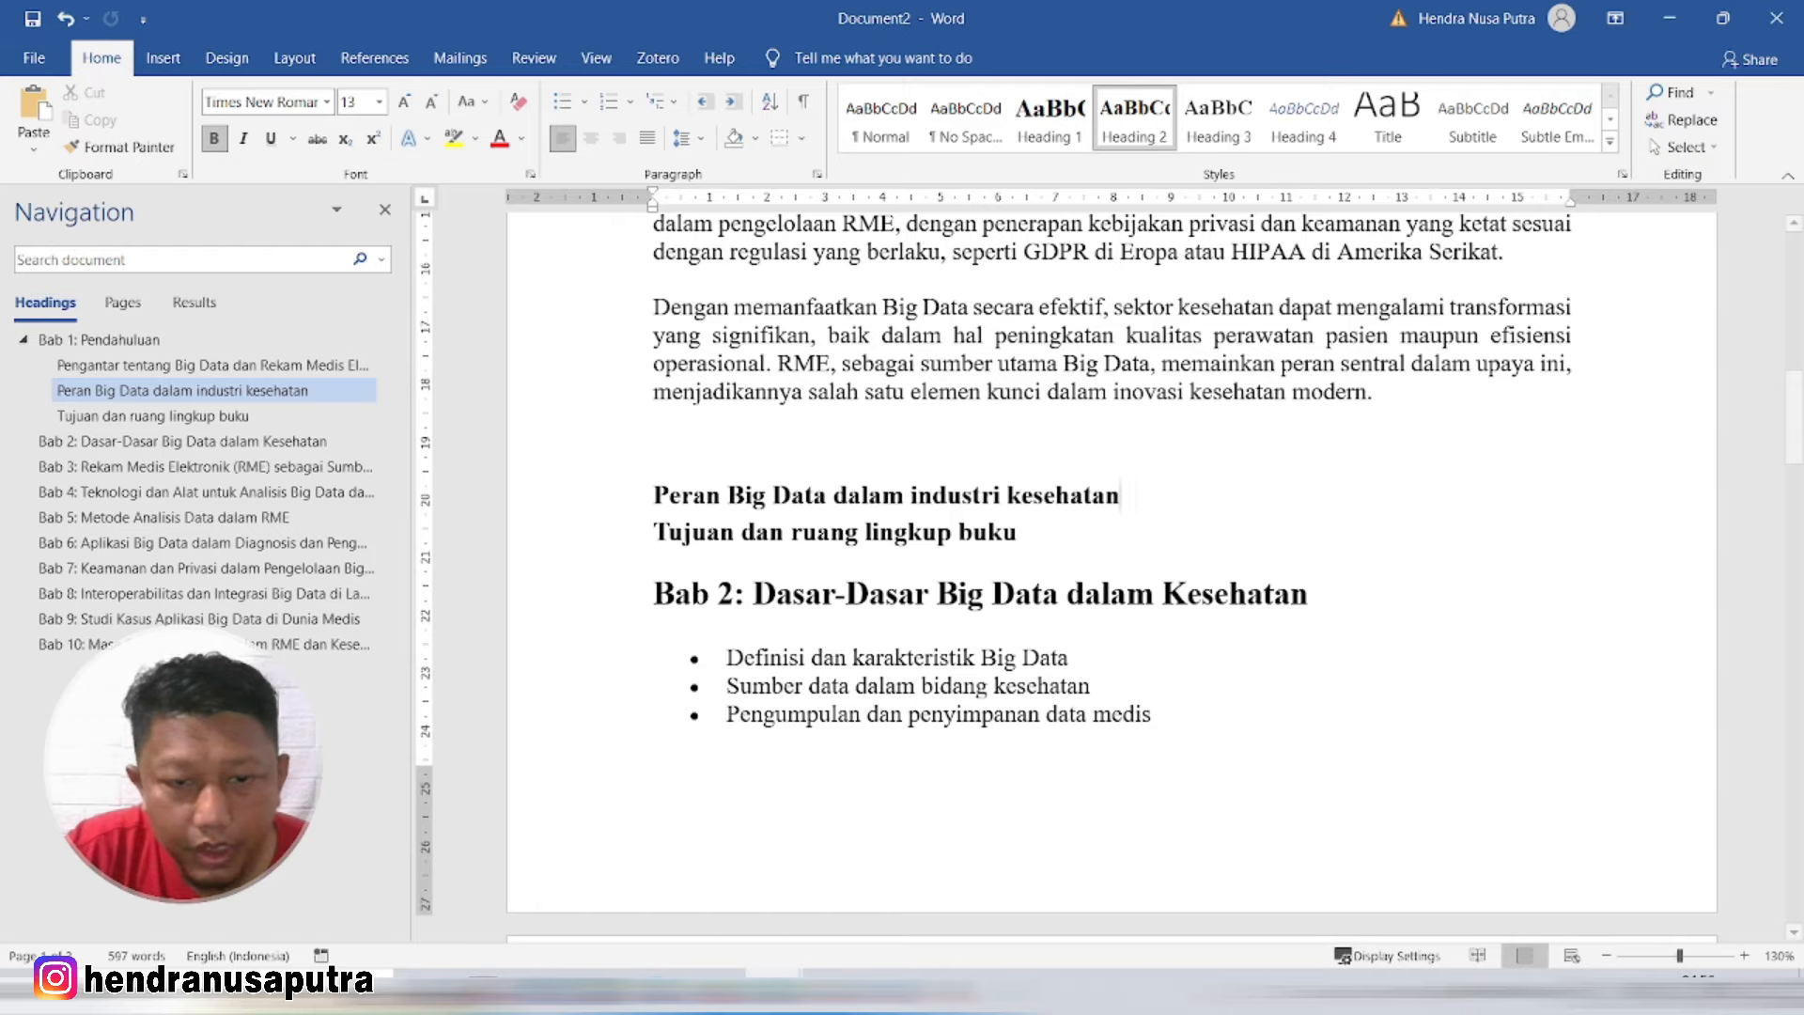
Step: Switch to ChatGPT and reuse the earlier BAB 1 prompt as the draft "Buatkan saya pembahasan dan narasi kalimat yang lengkap untuk BAB 2,"
click(599, 991)
click(936, 506)
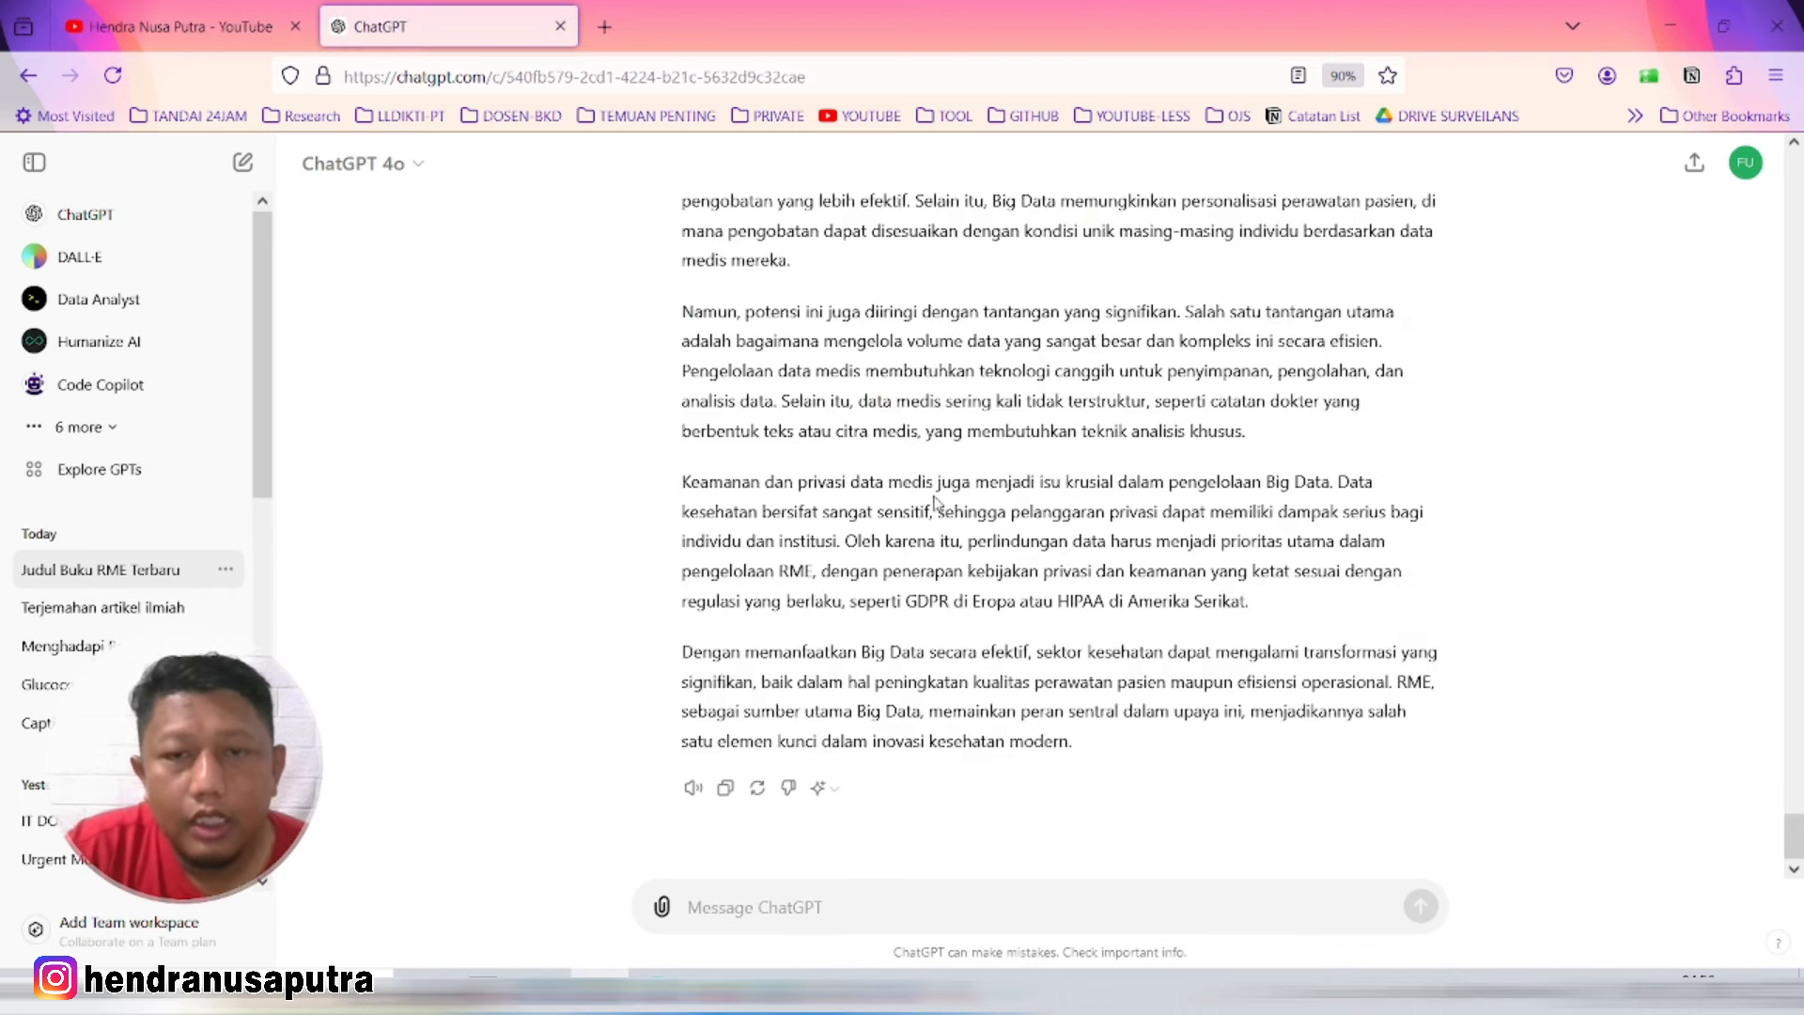
scroll(935, 493, up, 10)
scroll(934, 481, up, 1)
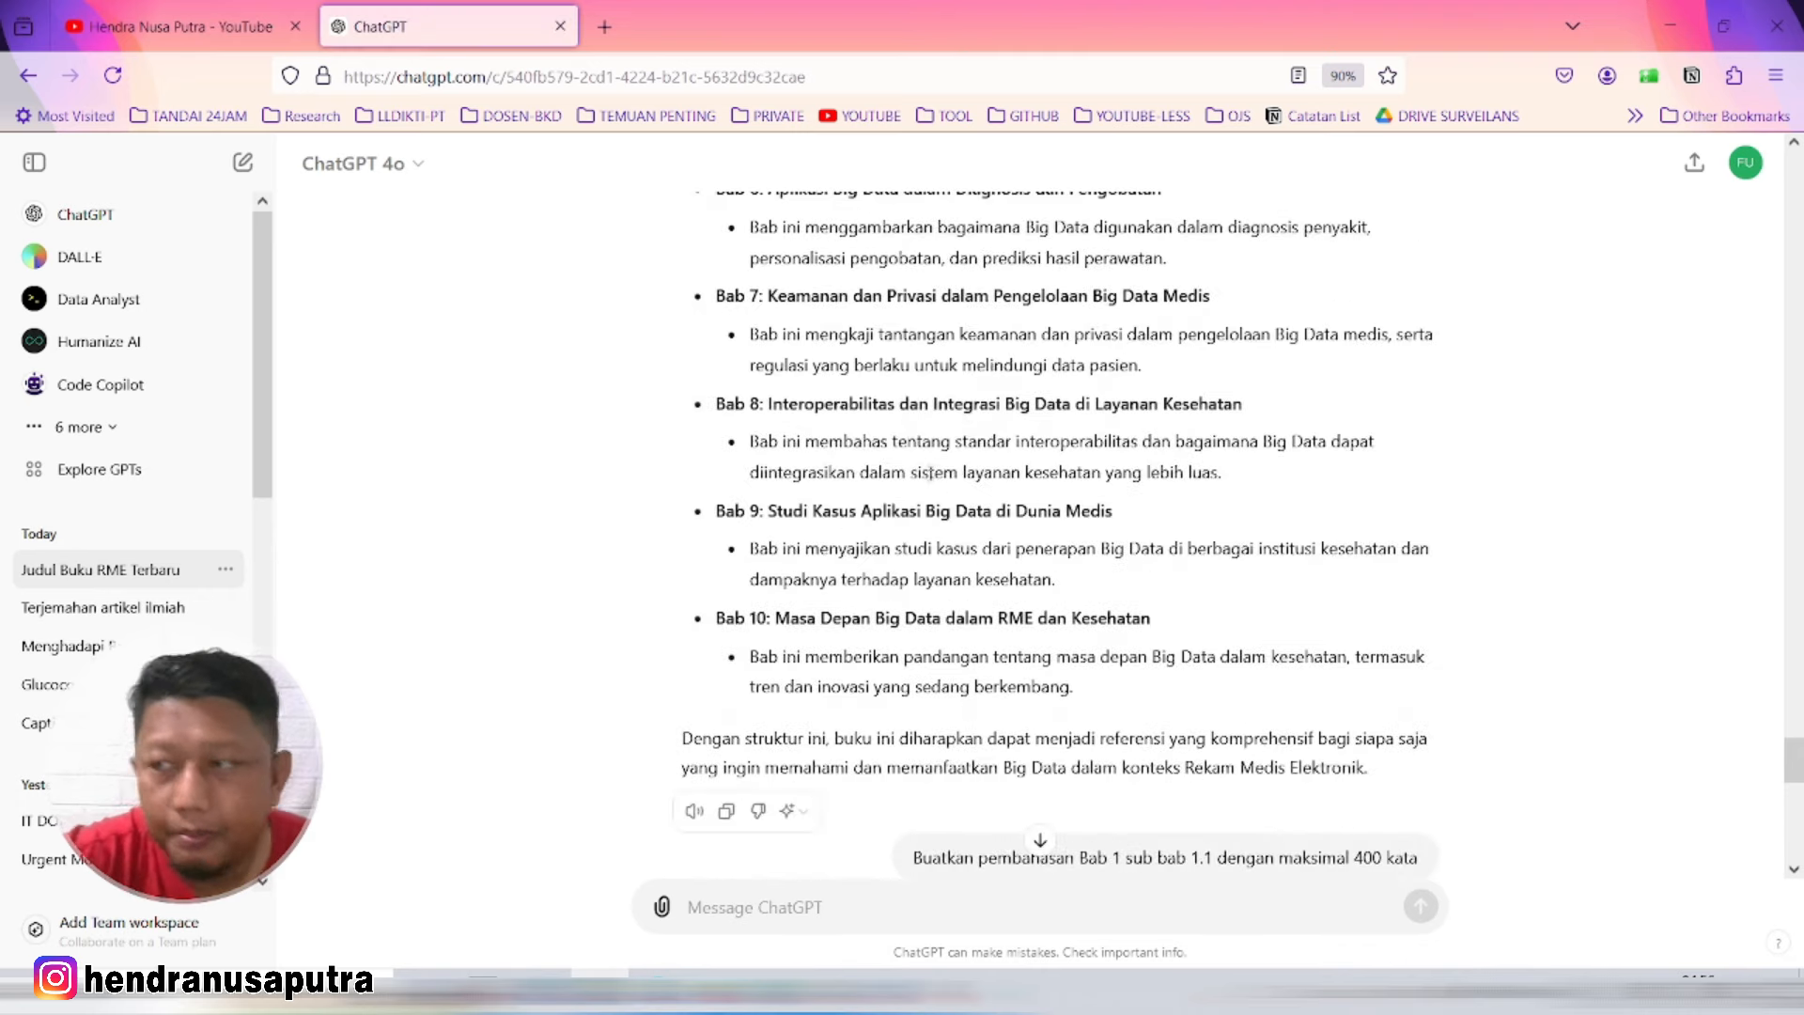
scroll(1003, 449, down, 15)
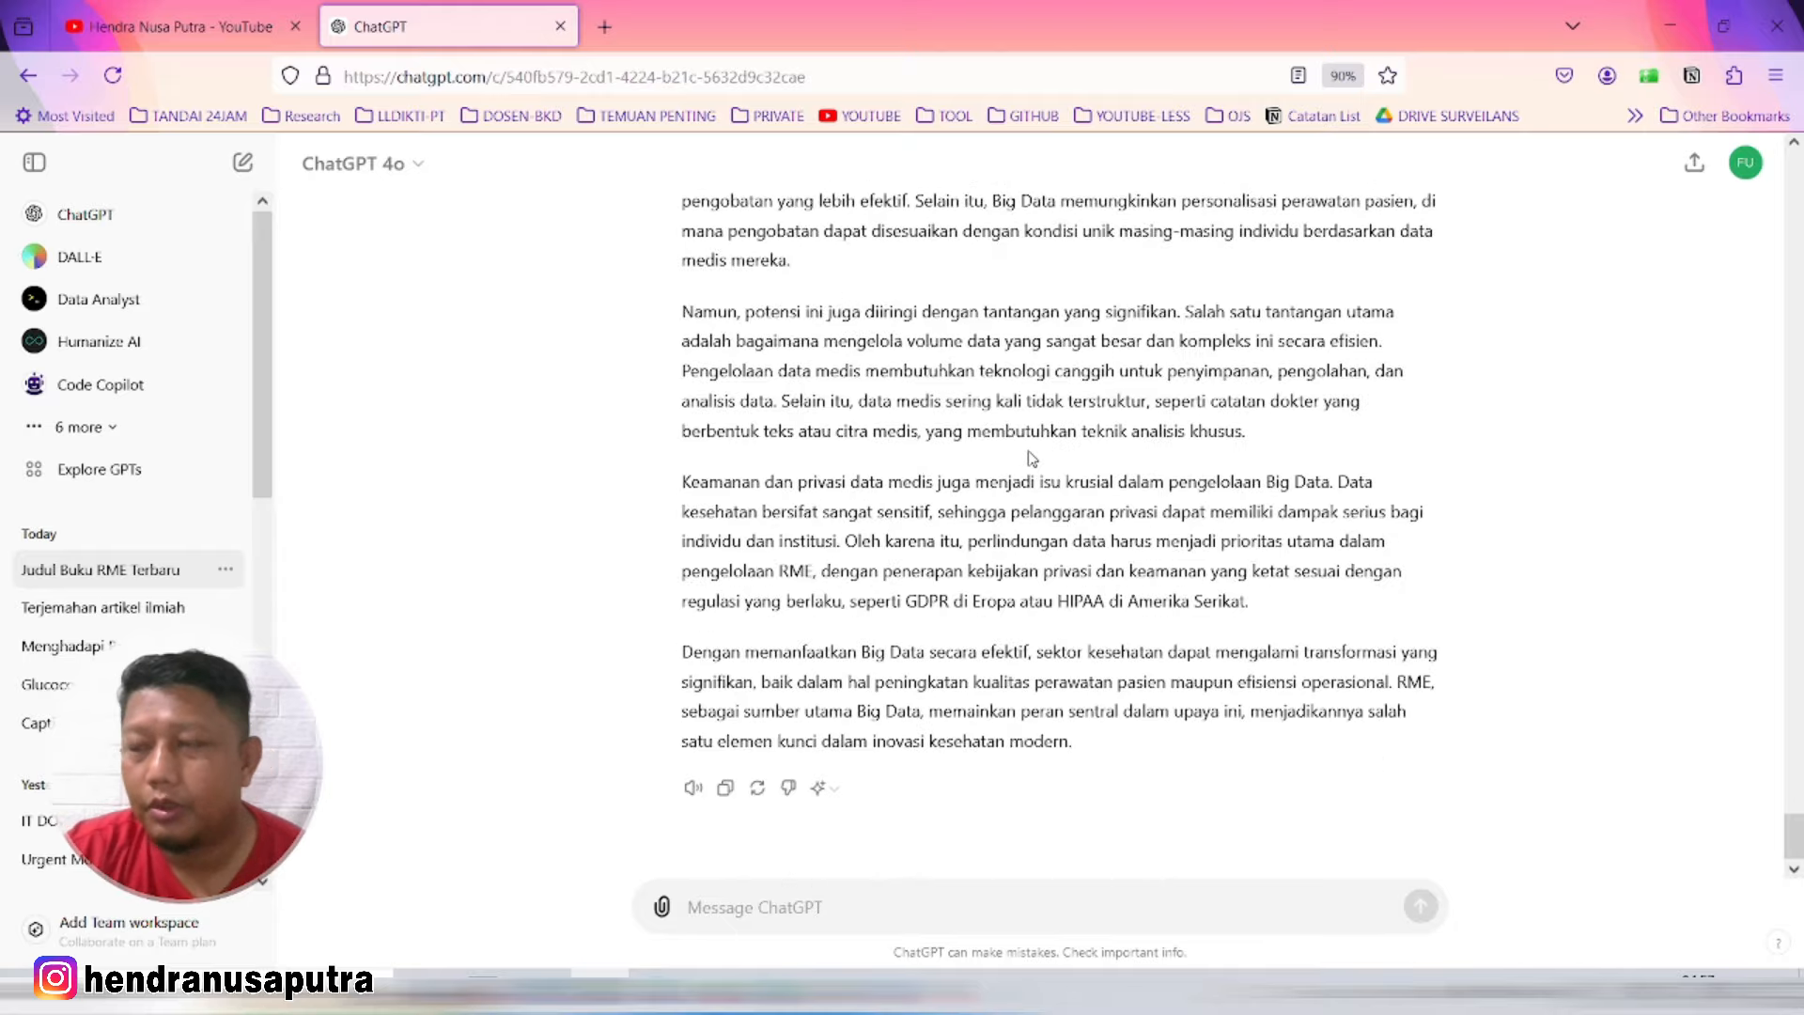
scroll(1031, 459, up, 15)
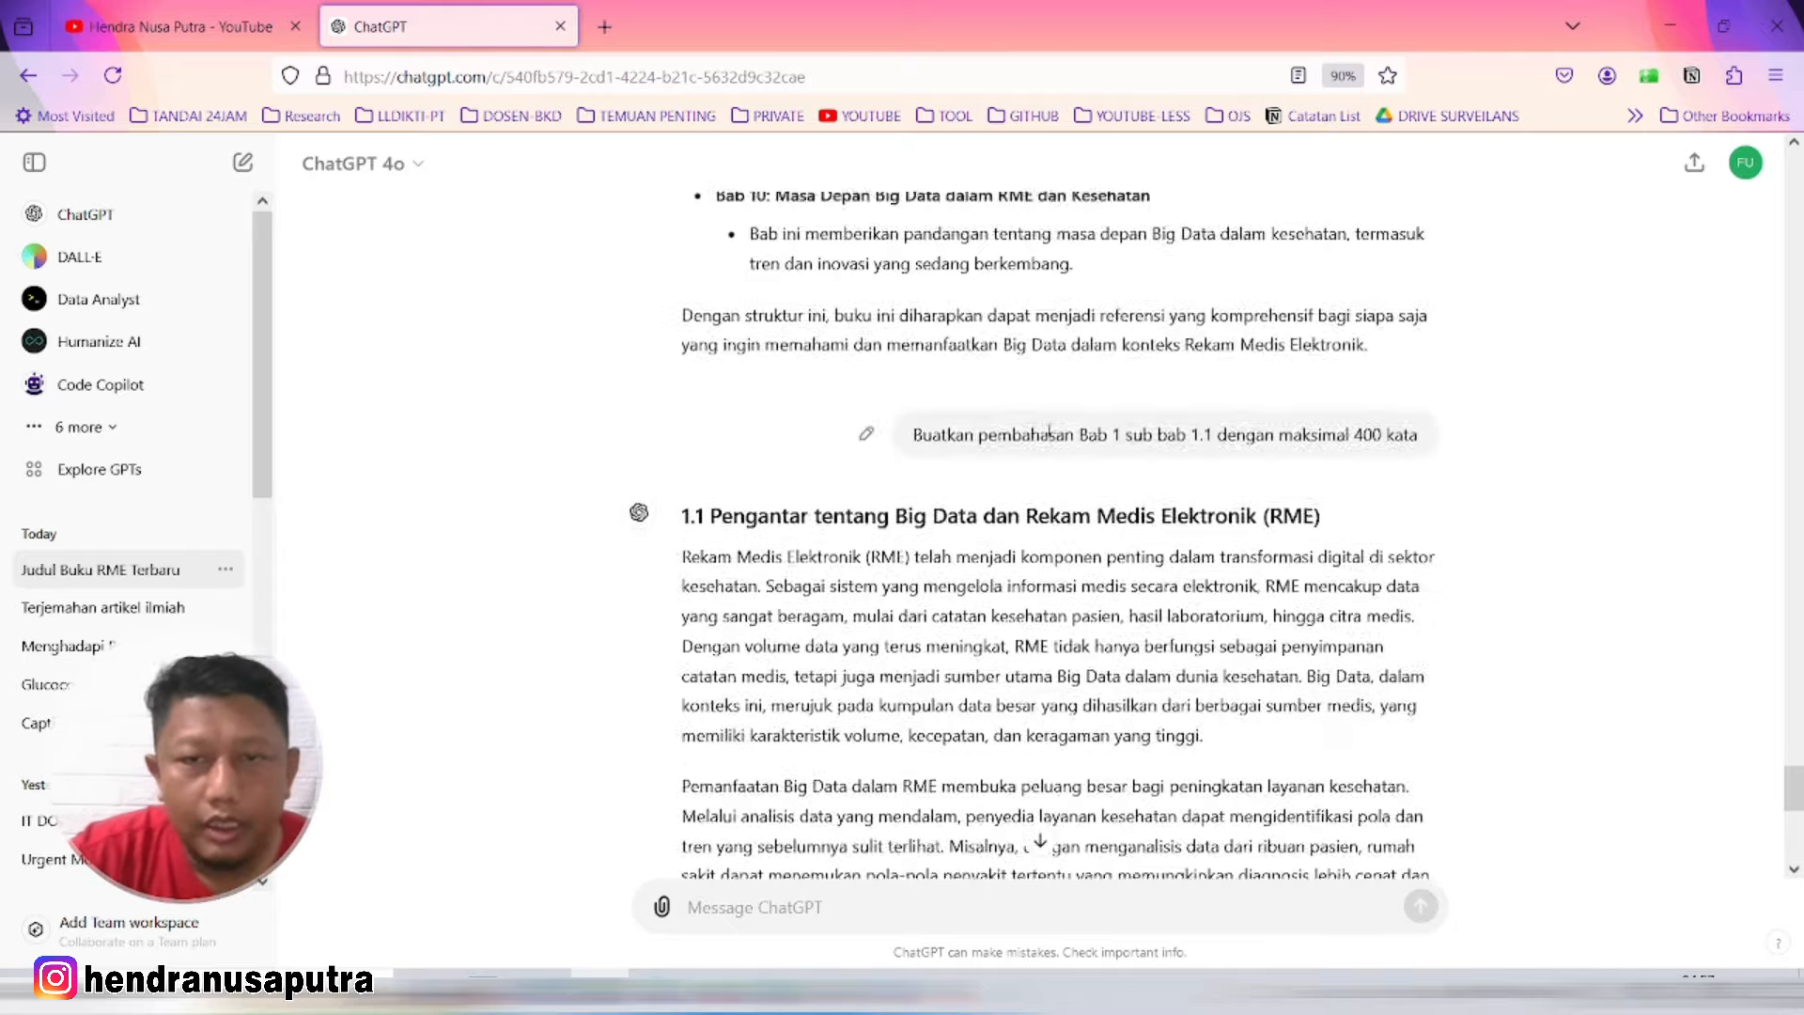
scroll(1049, 432, up, 15)
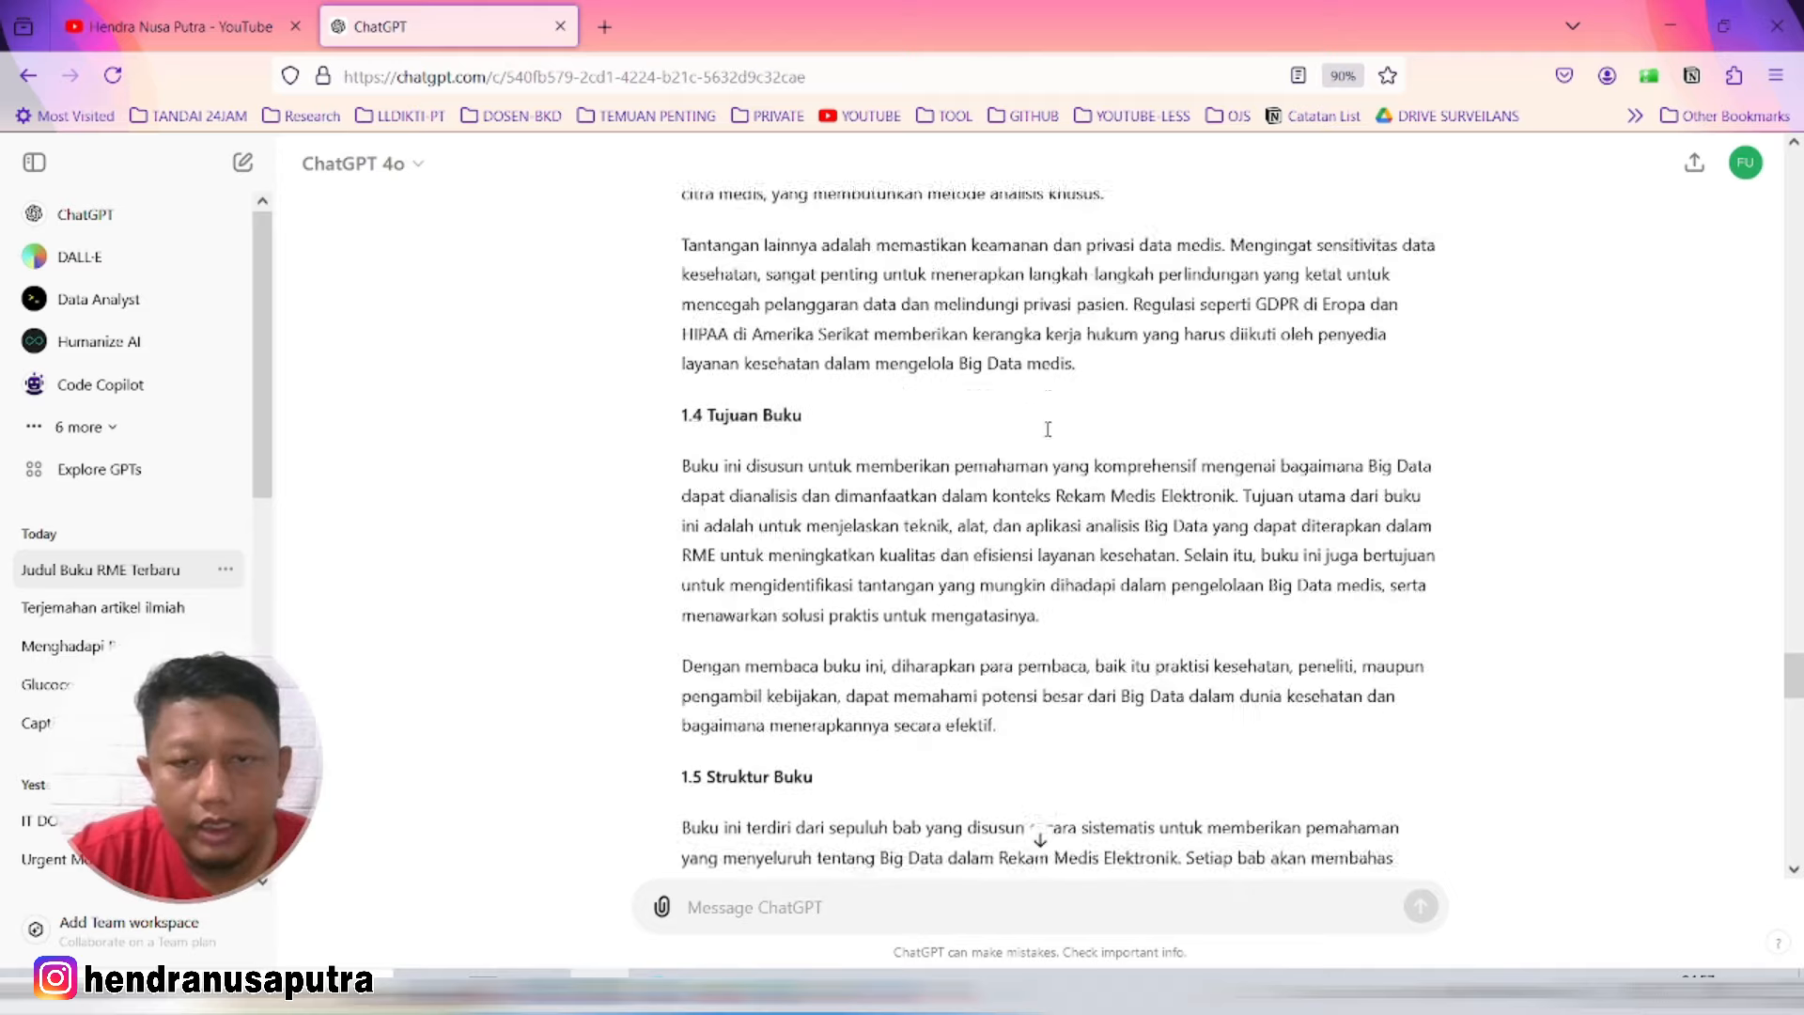
scroll(1049, 428, up, 15)
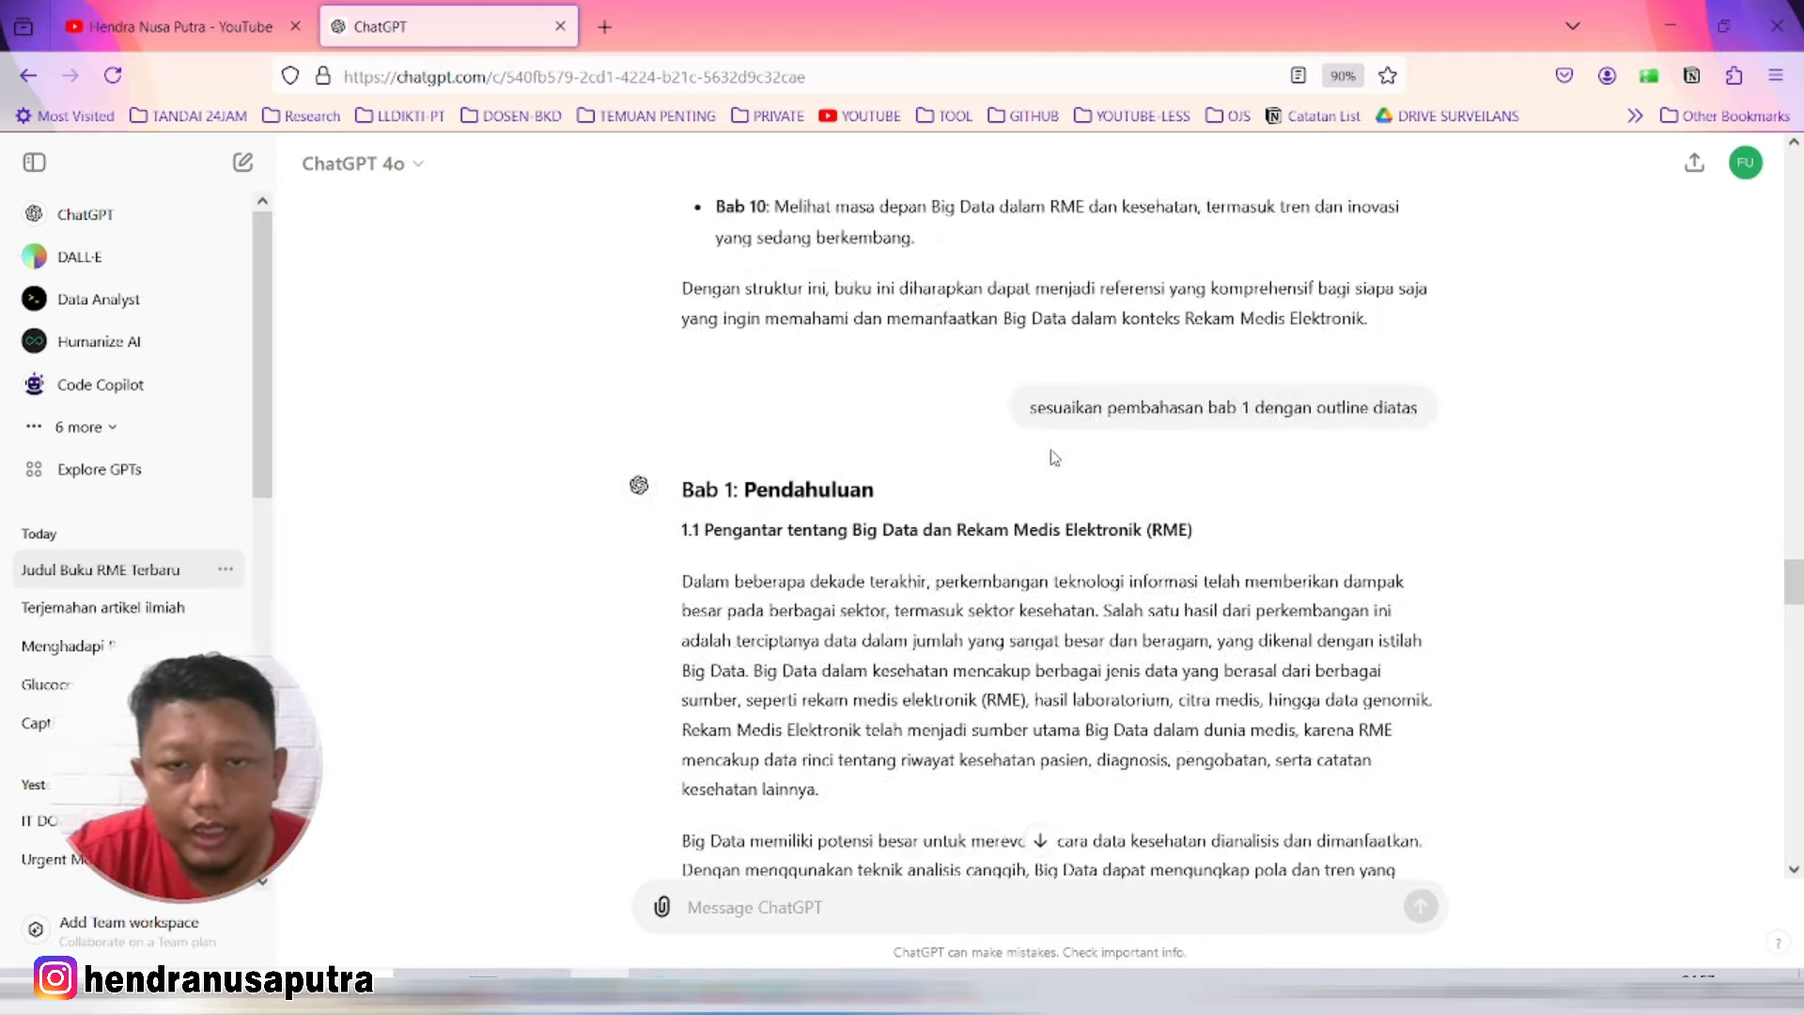
scroll(1054, 458, up, 10)
drag(888, 498, 904, 534)
key(ctrl+c)
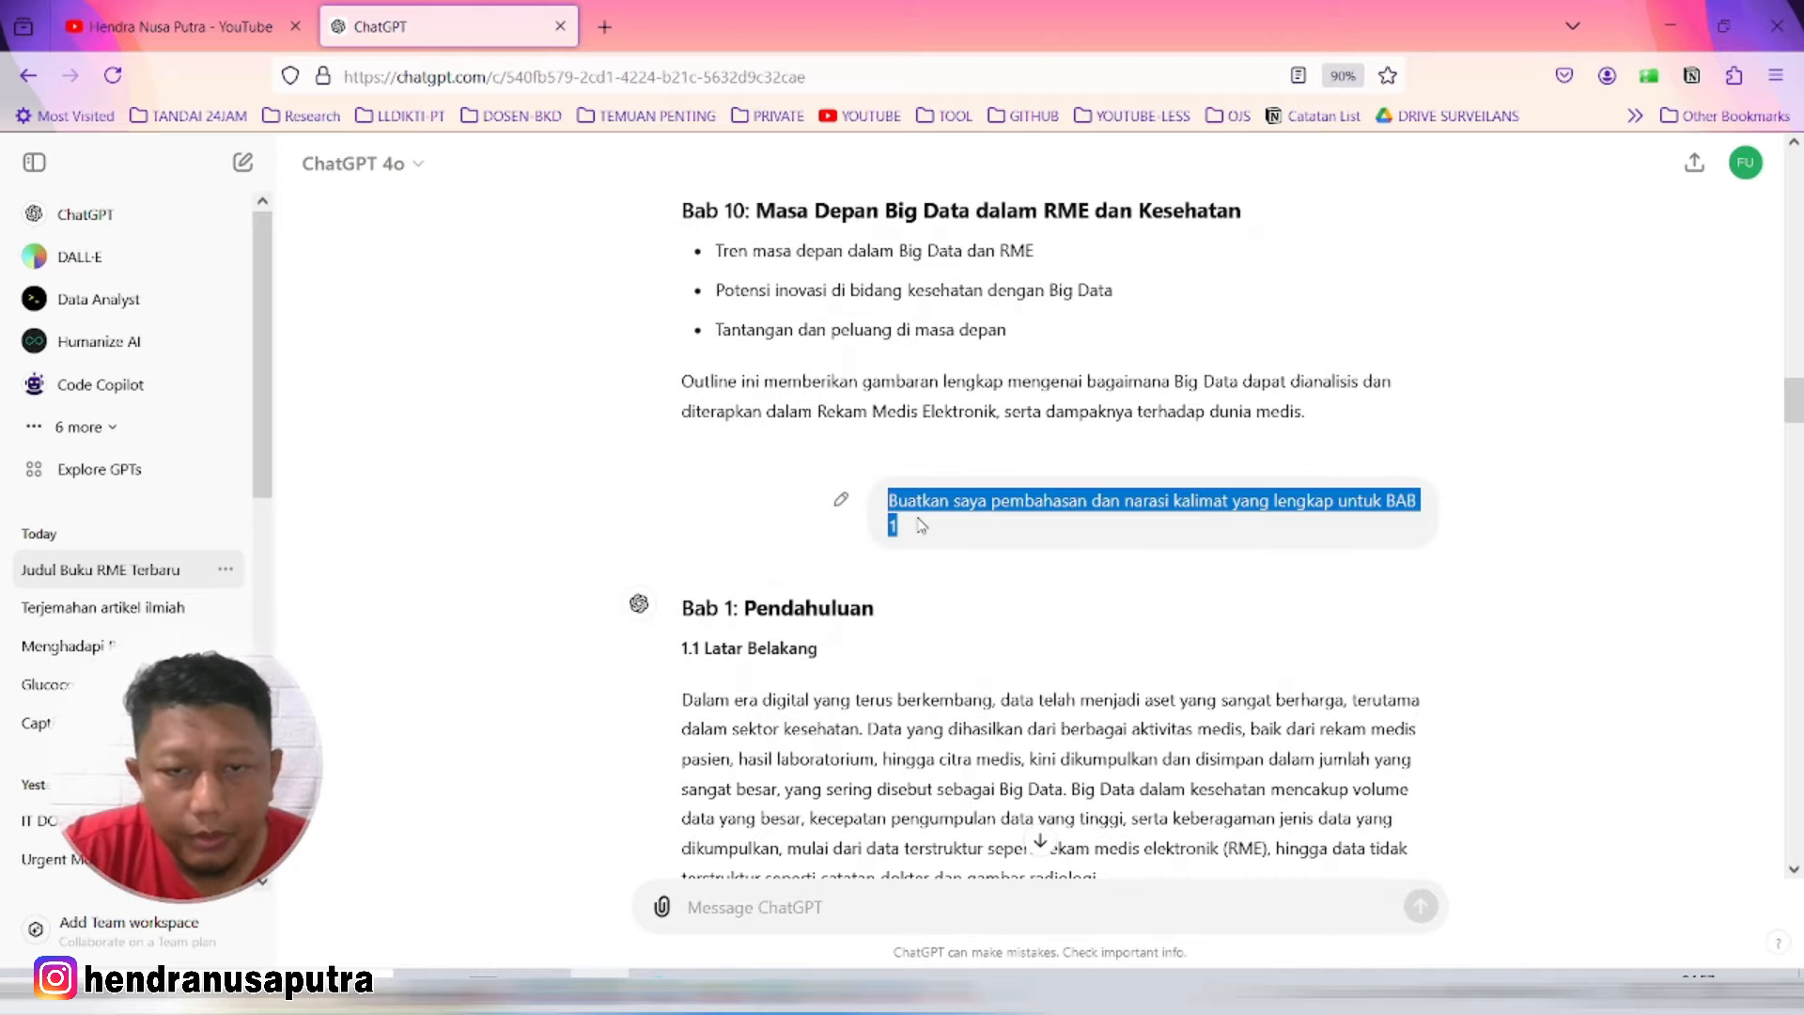
click(773, 904)
key(ctrl+v)
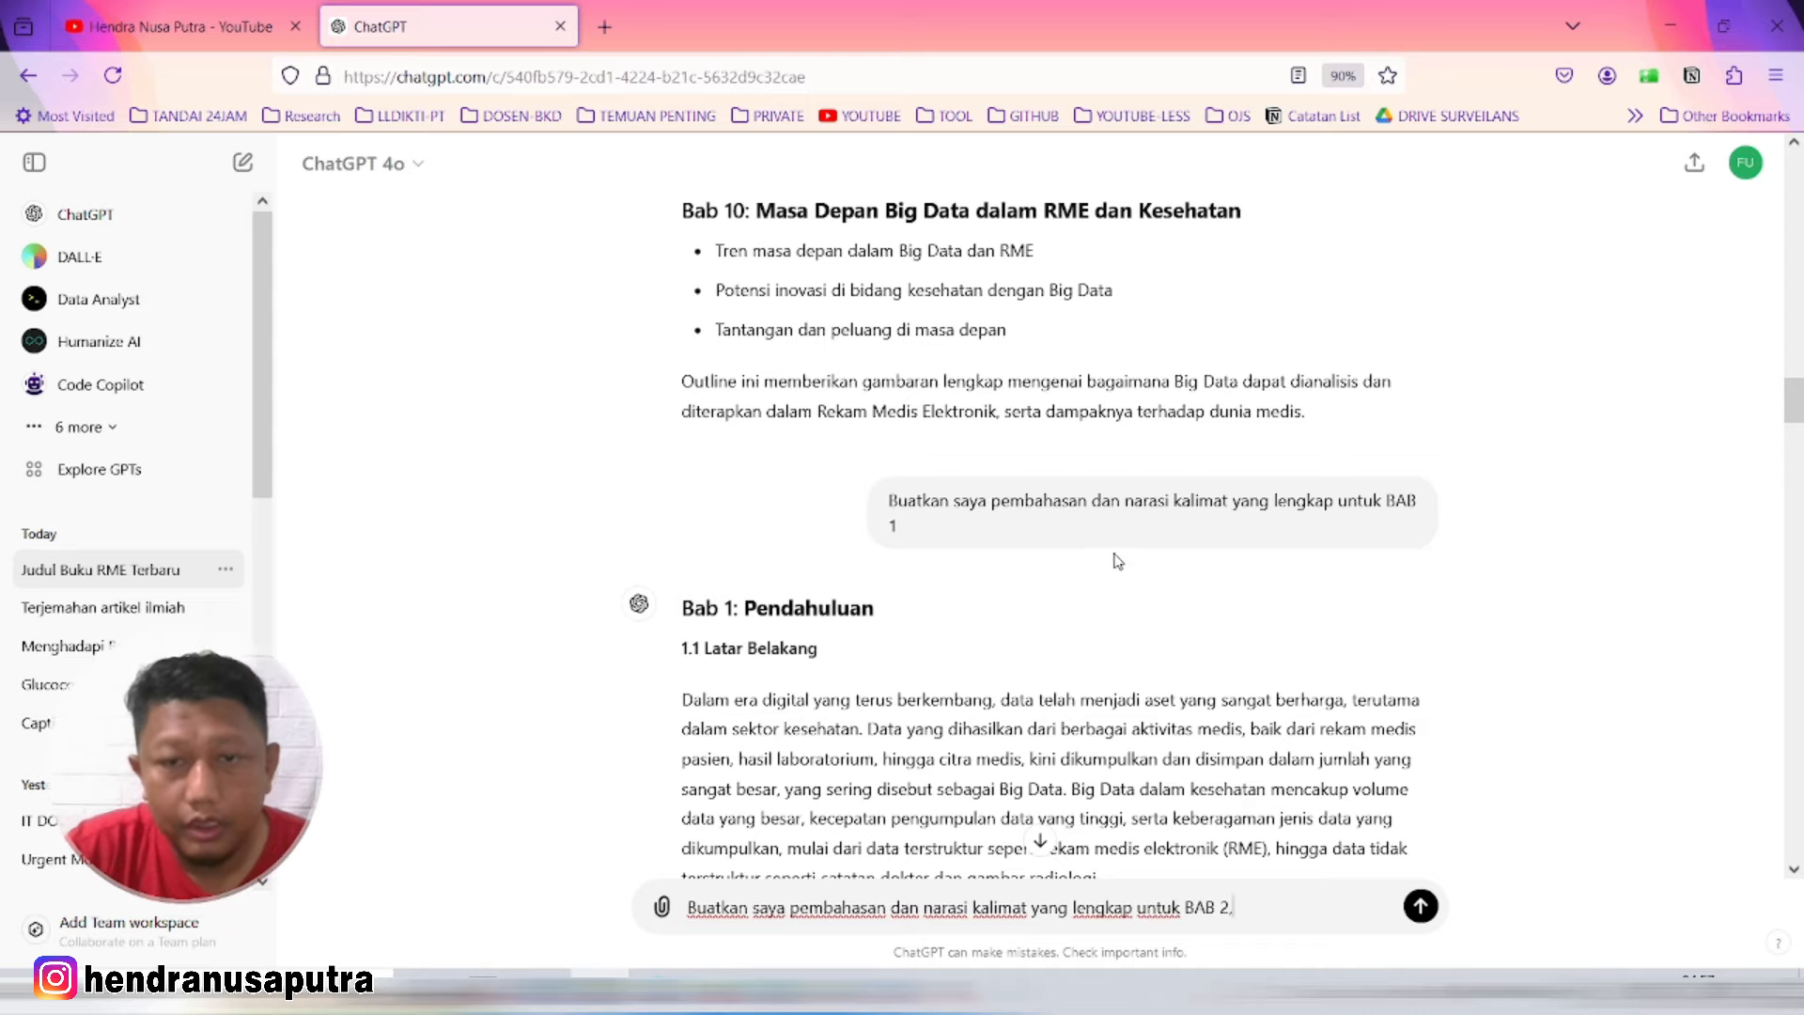
Step: Extend the BAB 2 prompt with "sesuaikan dengan outline", check the 10-chapter outline above, and send the prompt
scroll(1117, 561, down, 15)
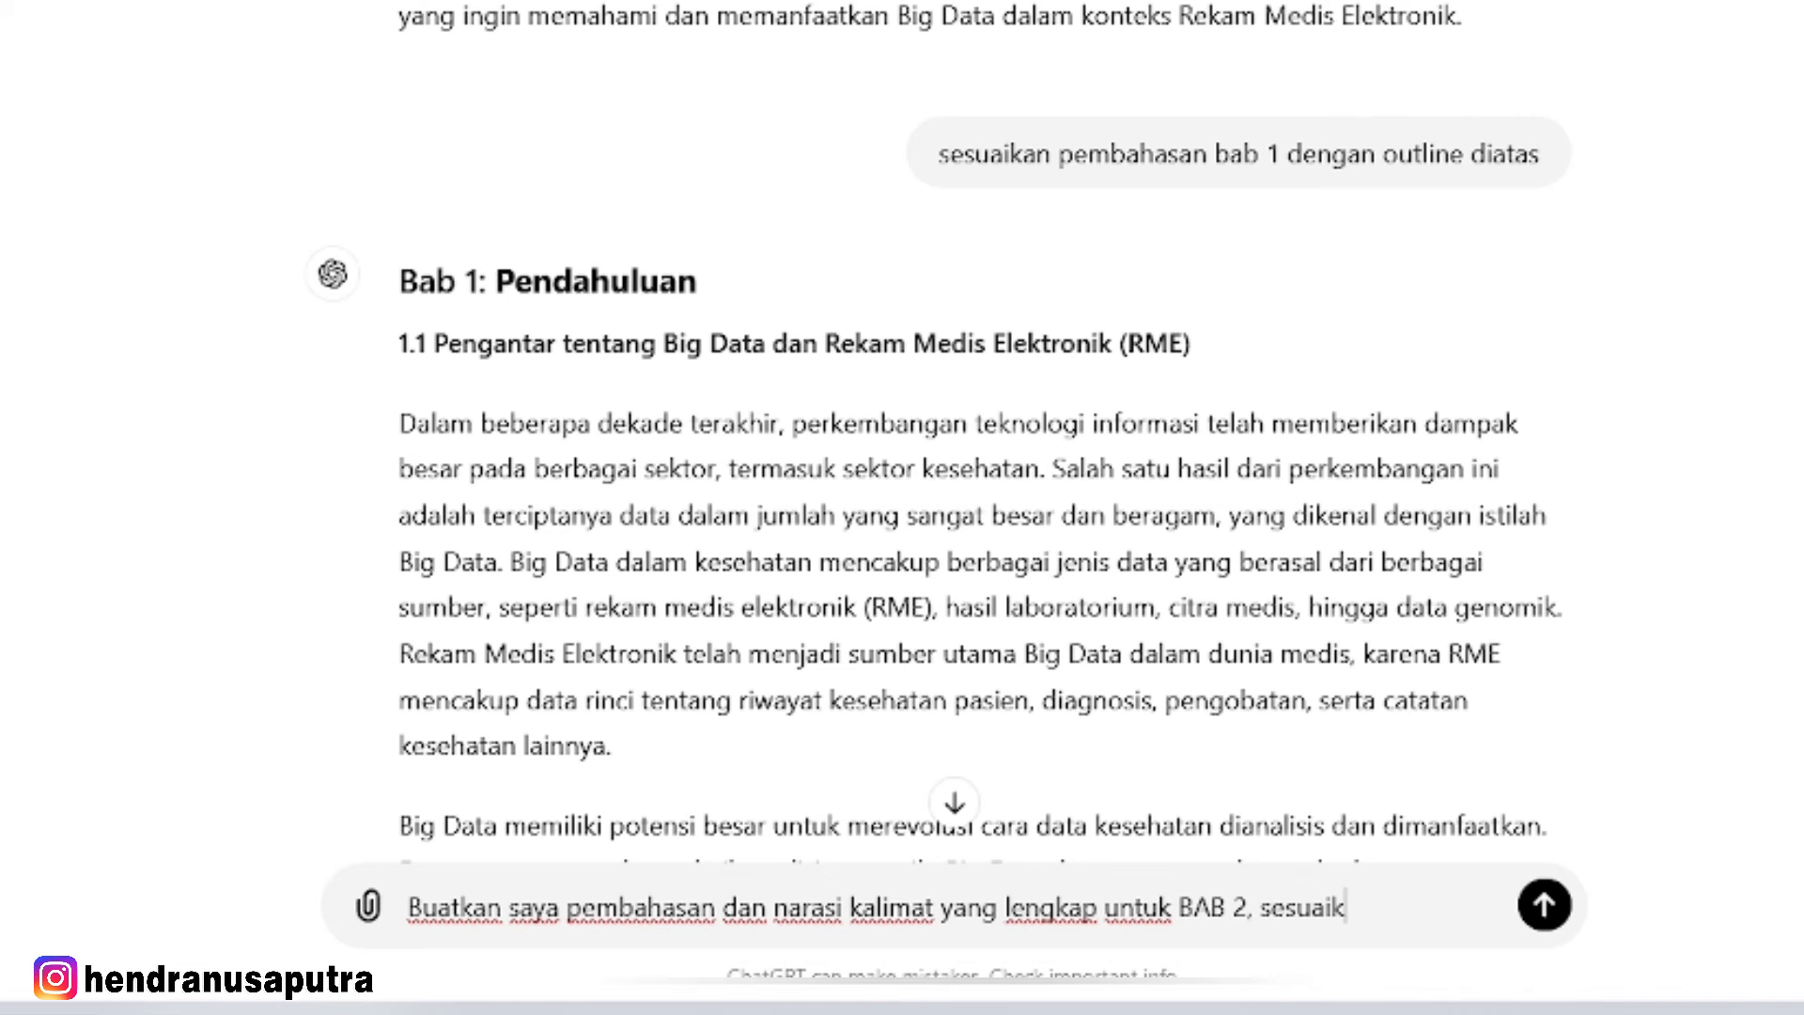
text(kan dengan)
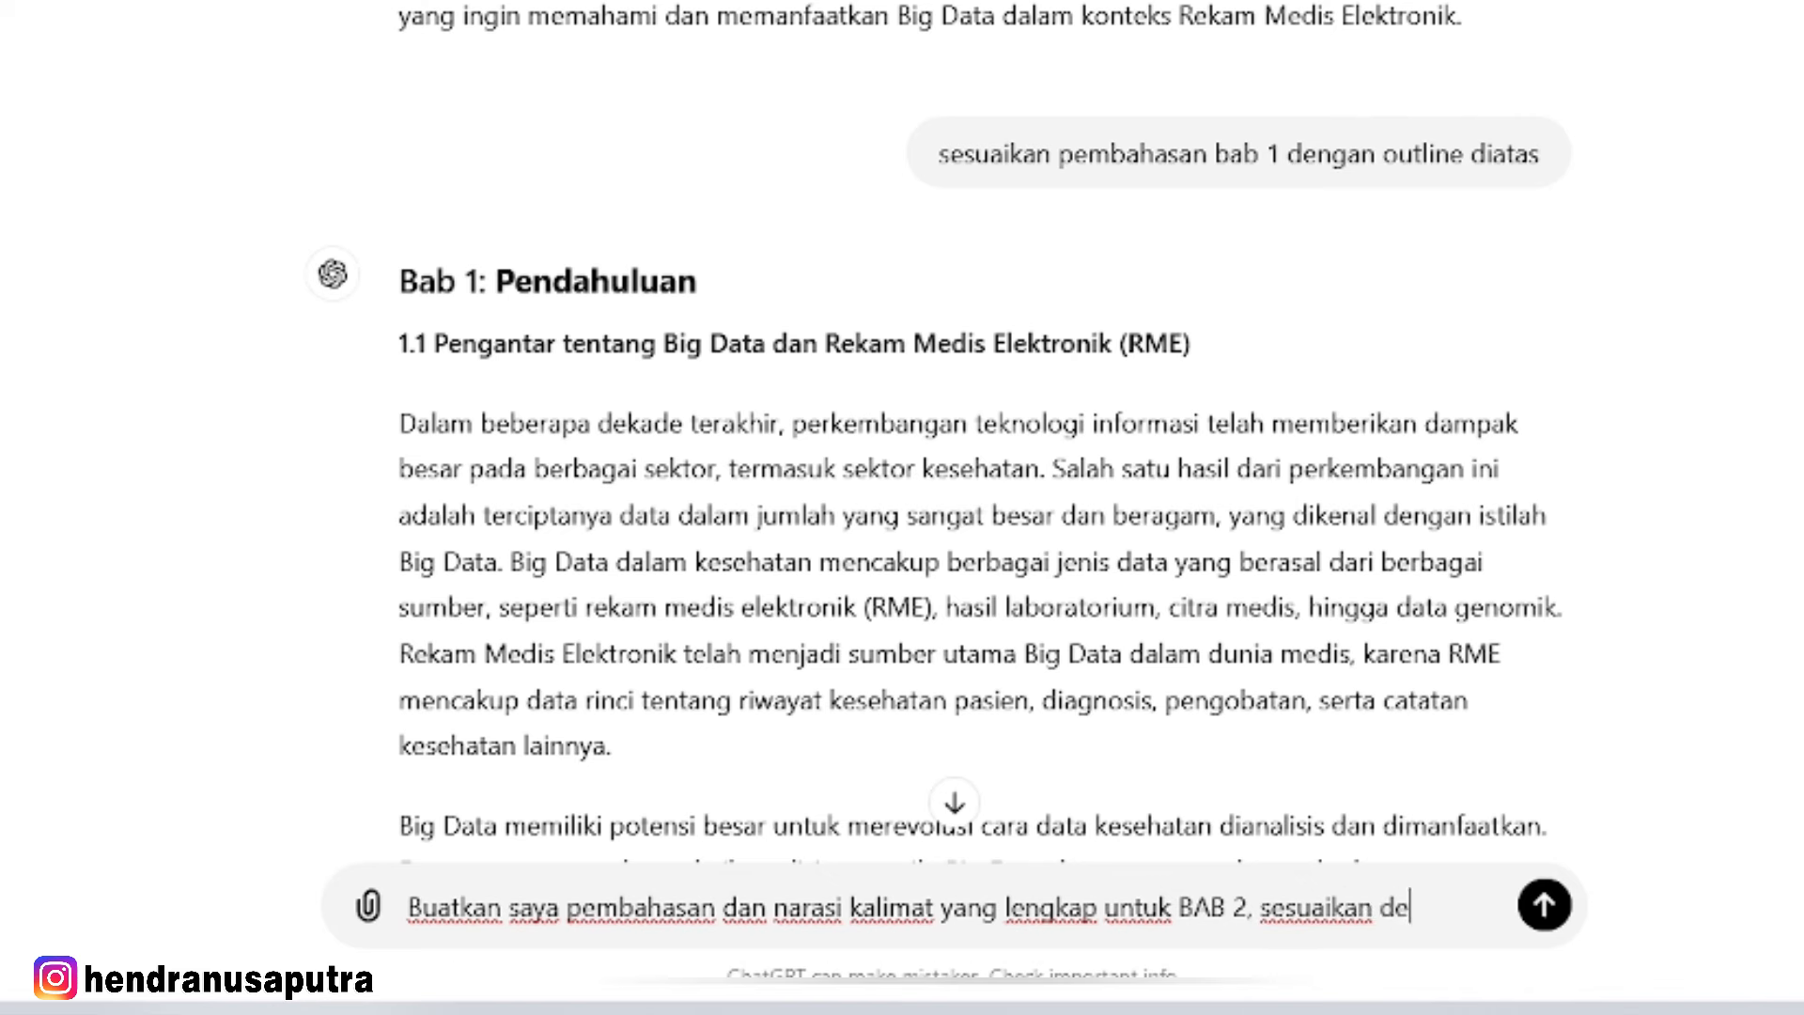
text( outline)
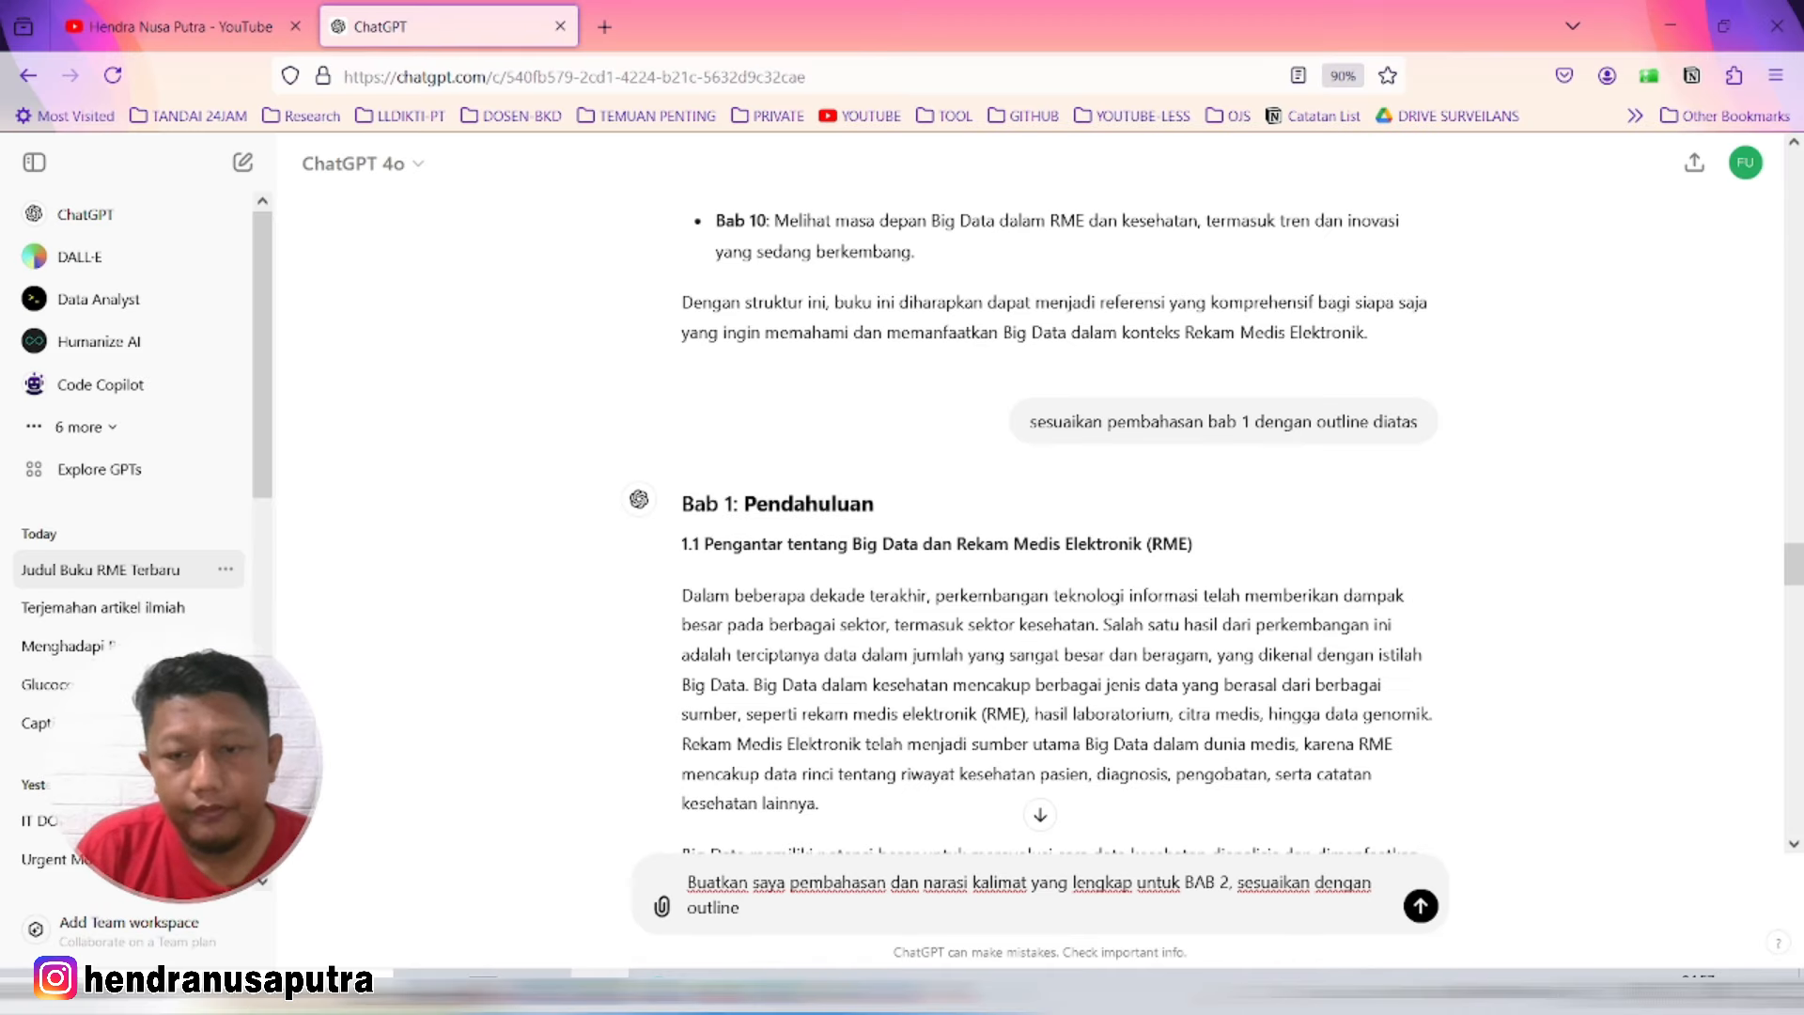
scroll(977, 588, down, 3)
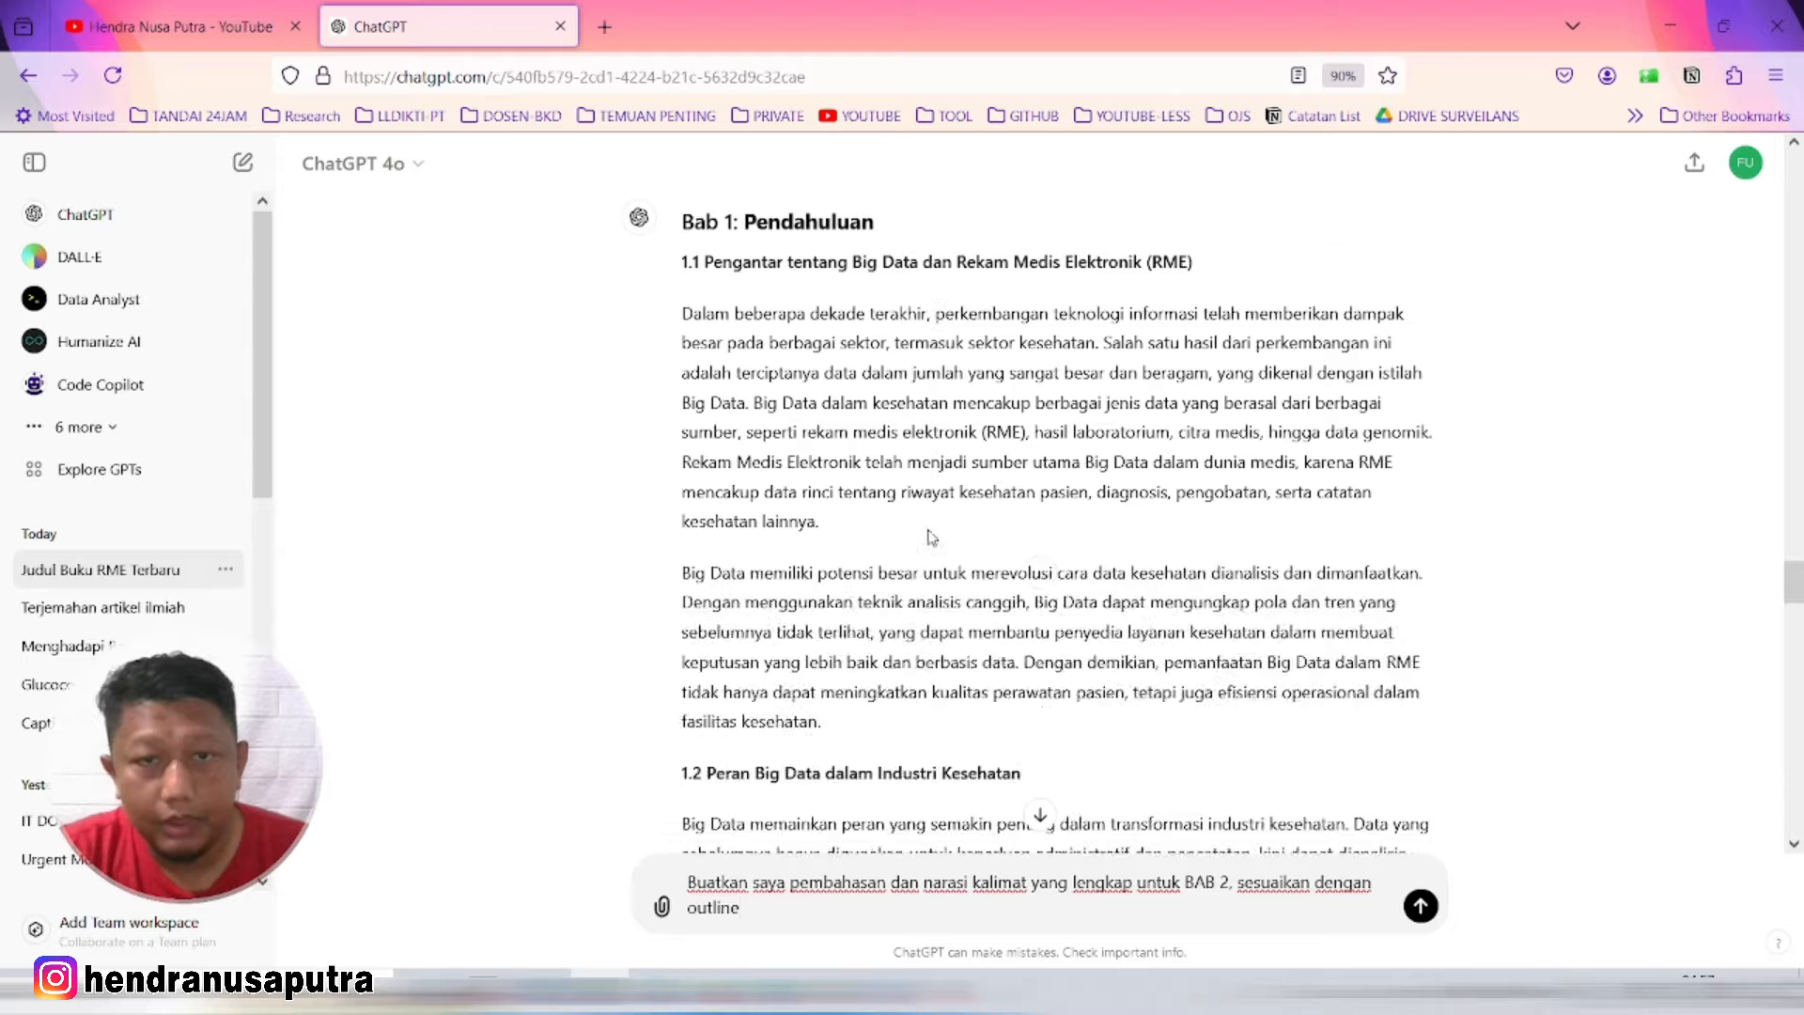
scroll(939, 564, up, 15)
scroll(919, 524, up, 10)
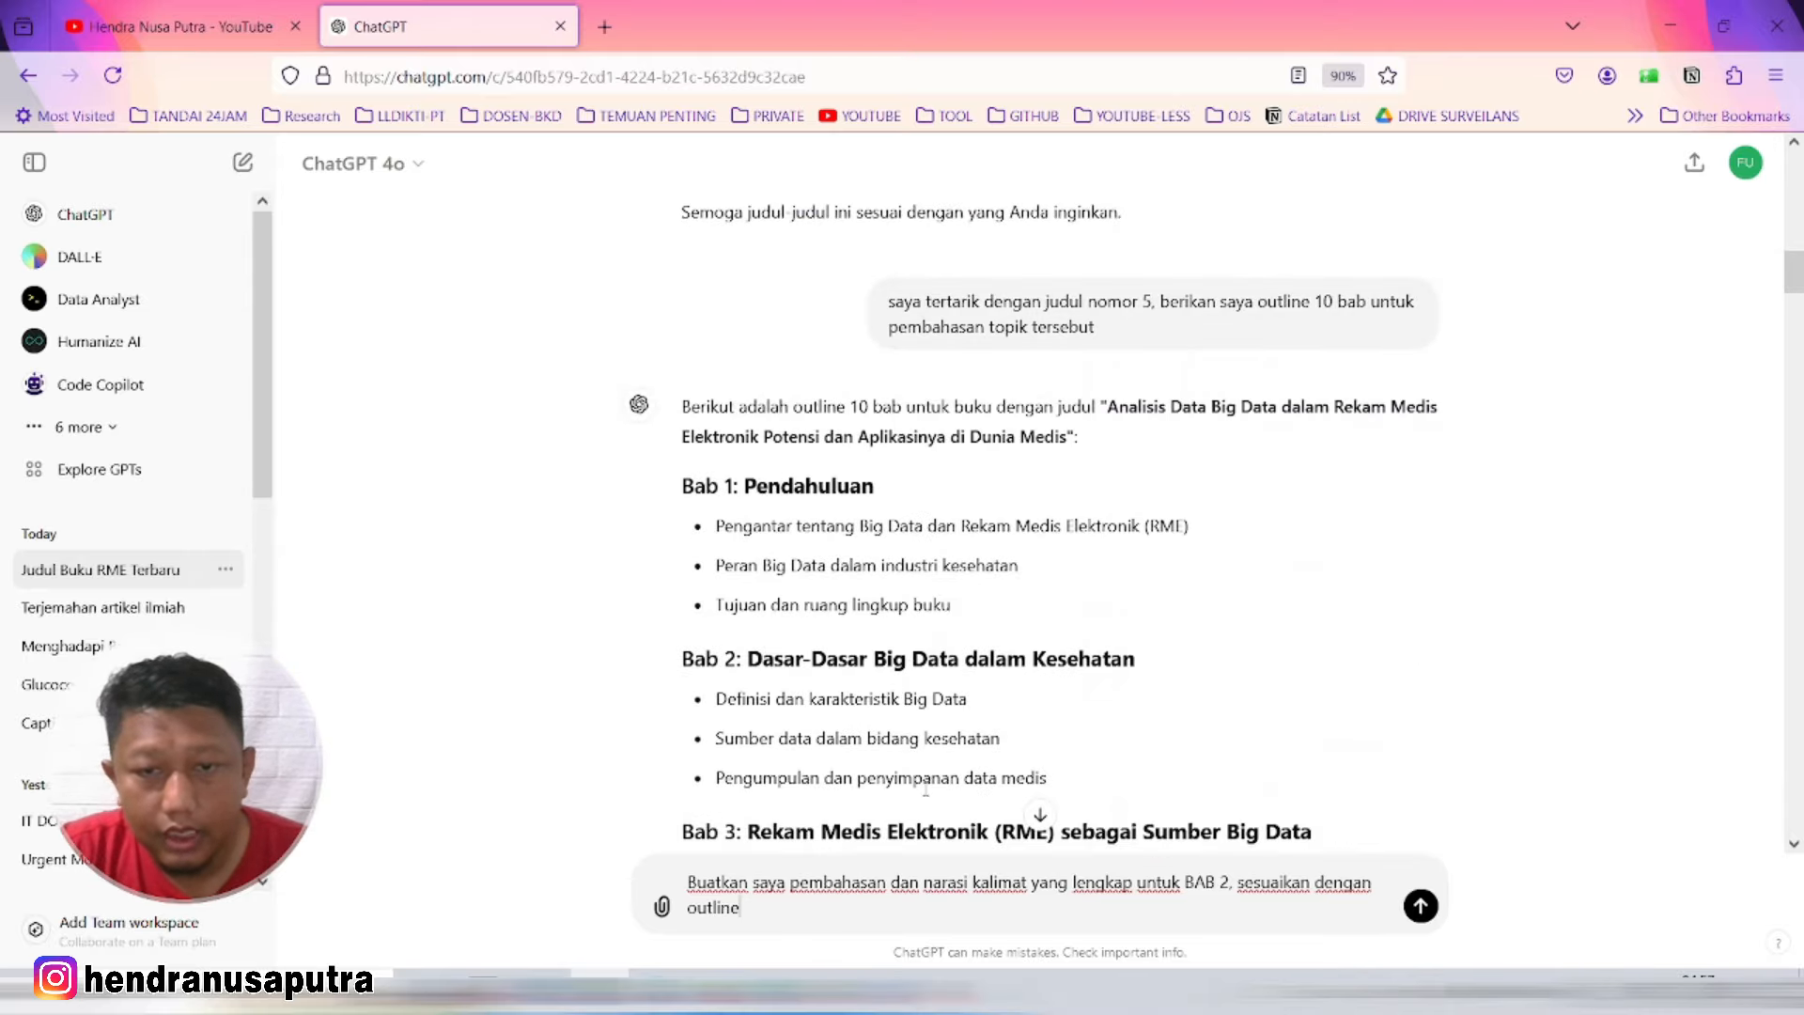
click(1420, 906)
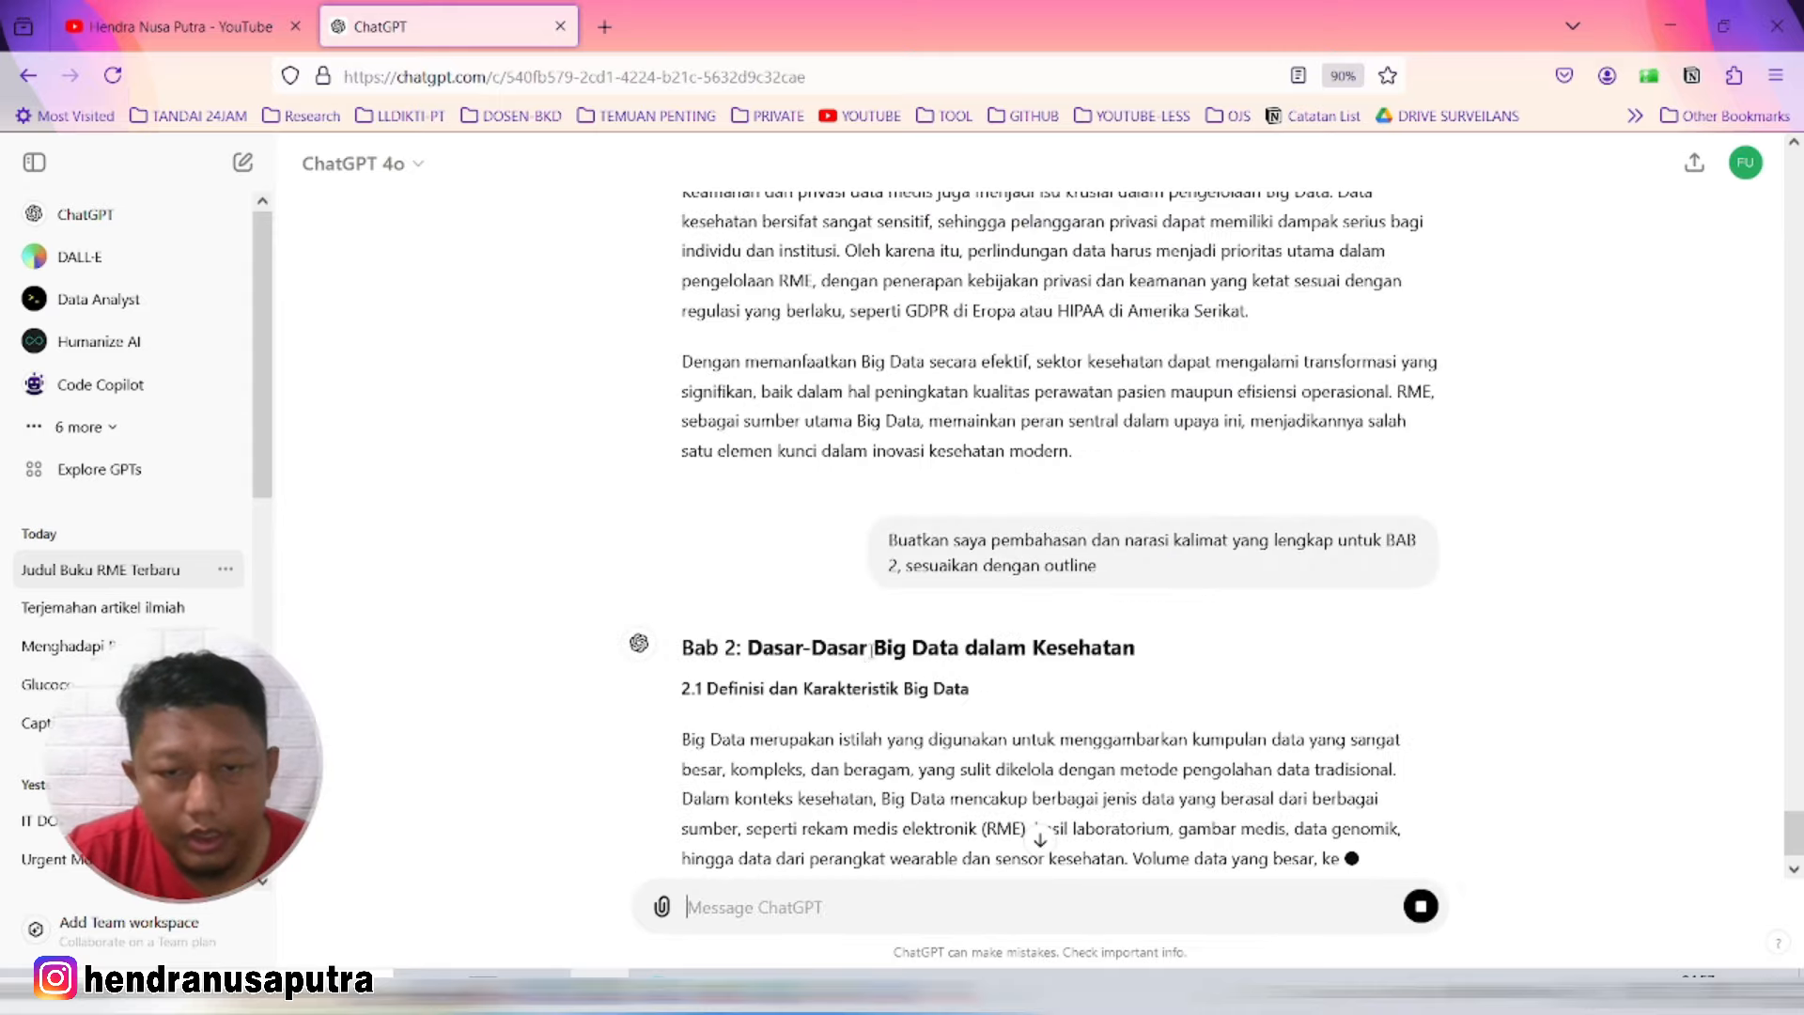
Step: Compare the sections of the generated Bab 2 answer with the Bab 2 sub-topics listed in the Word document
scroll(845, 610, down, 2)
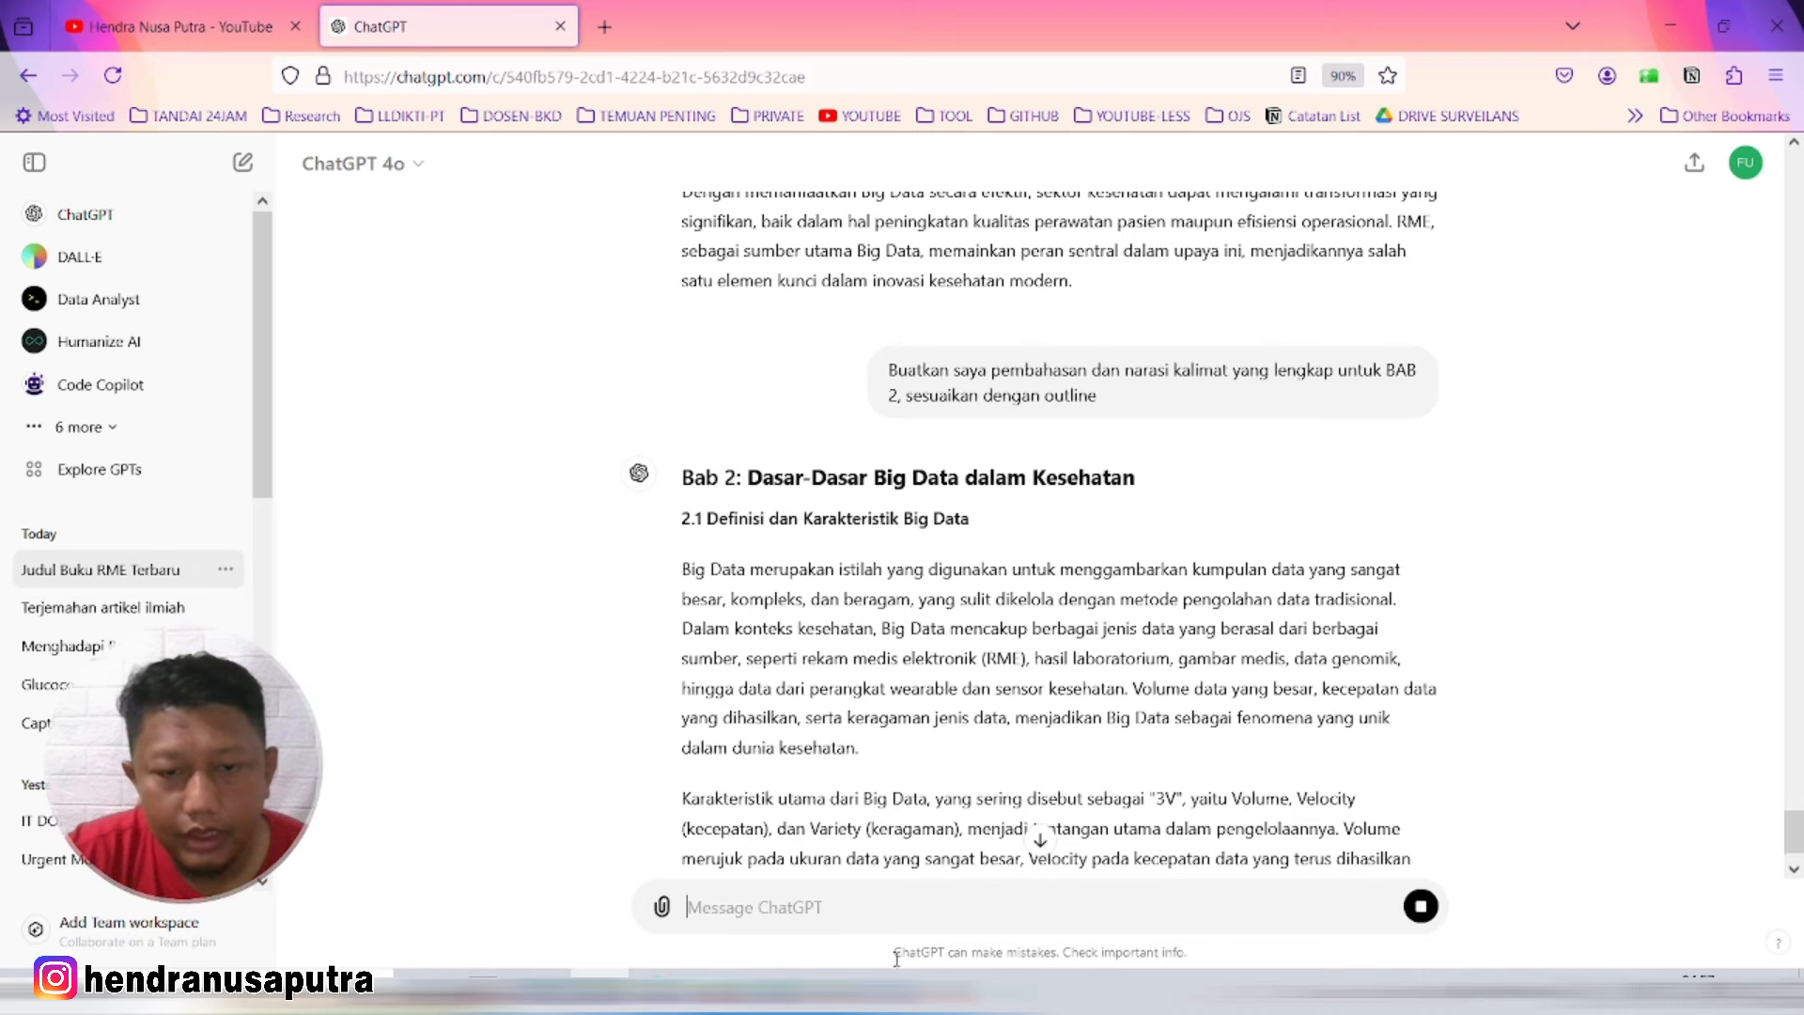
mouse_move(774, 988)
click(1029, 892)
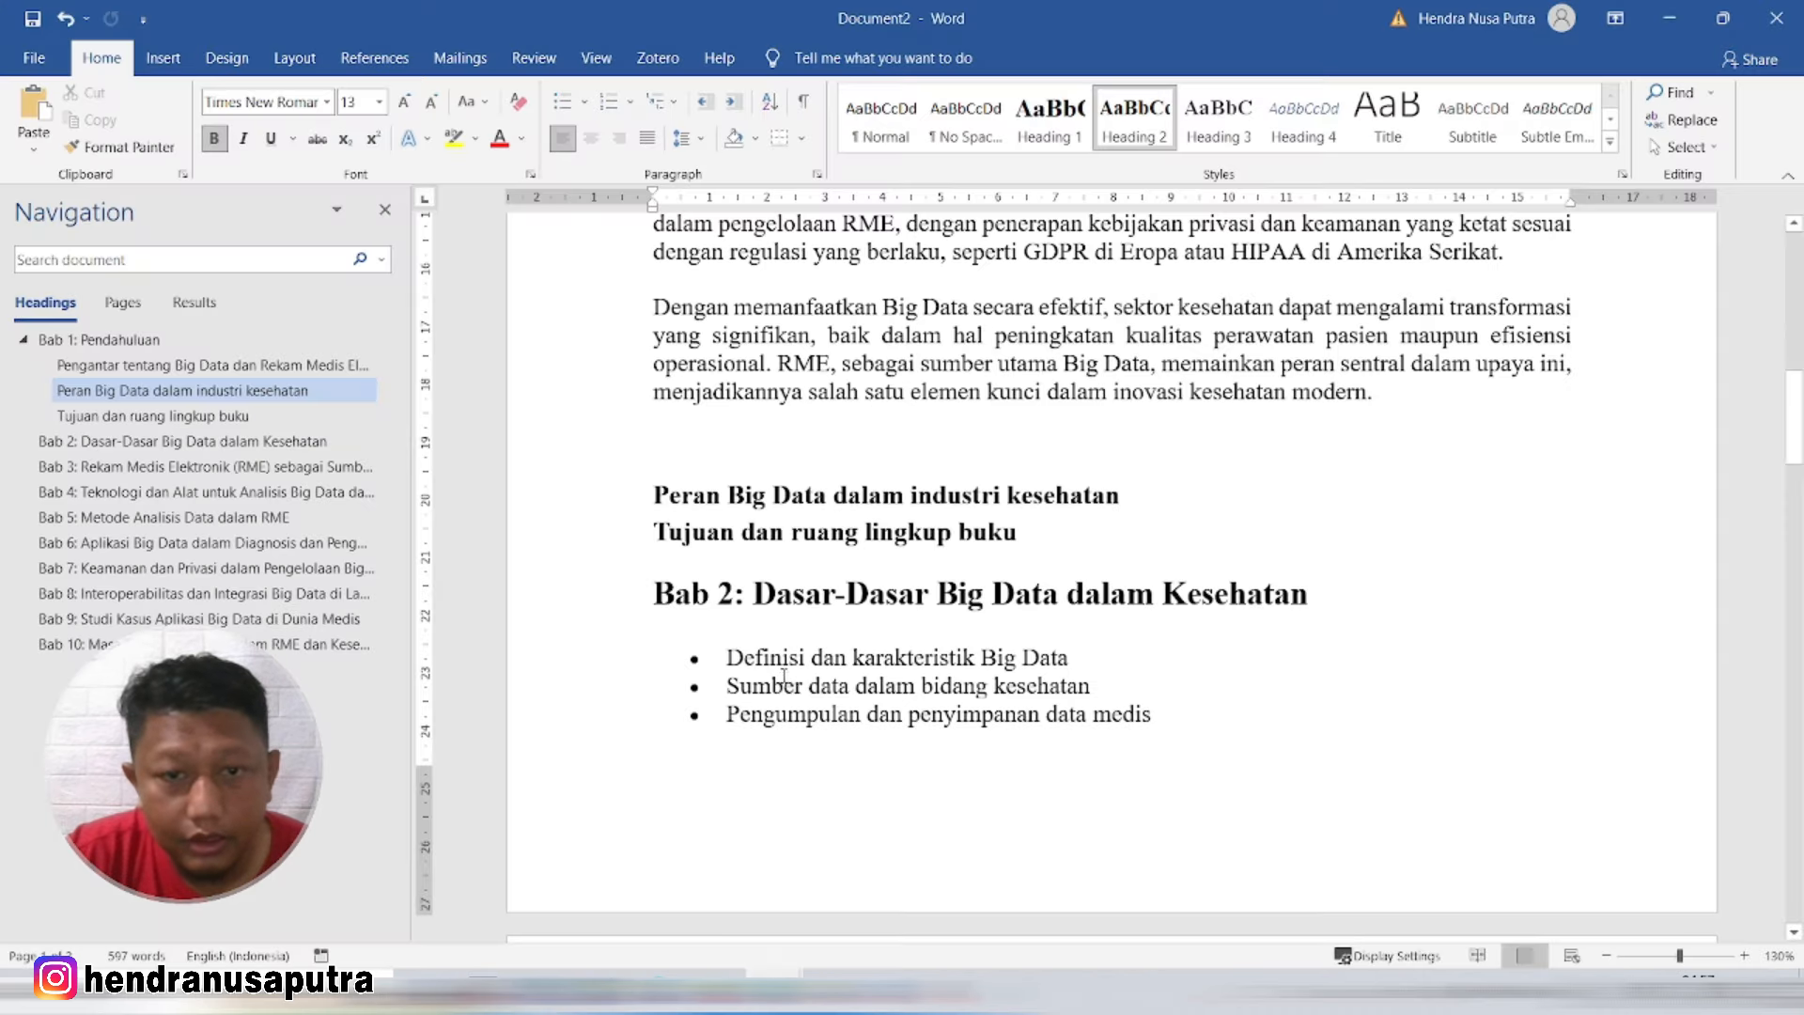
drag(767, 665, 1045, 650)
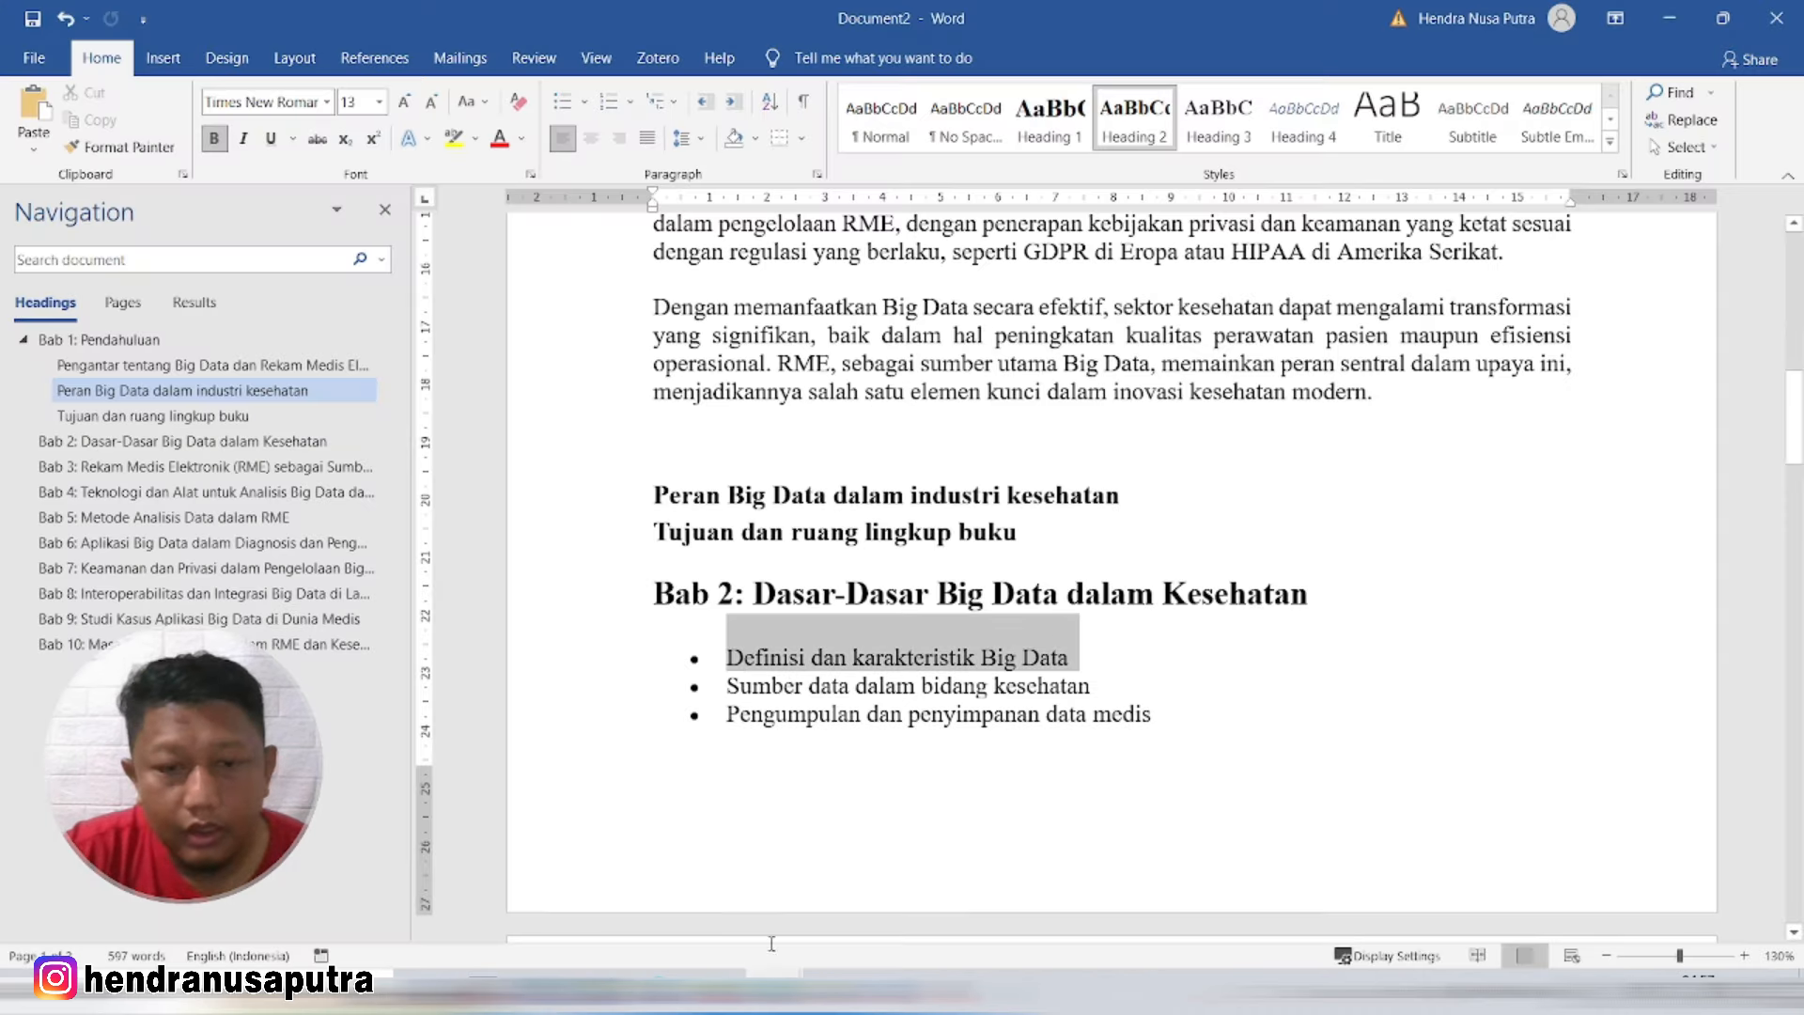
click(599, 988)
scroll(857, 657, down, 4)
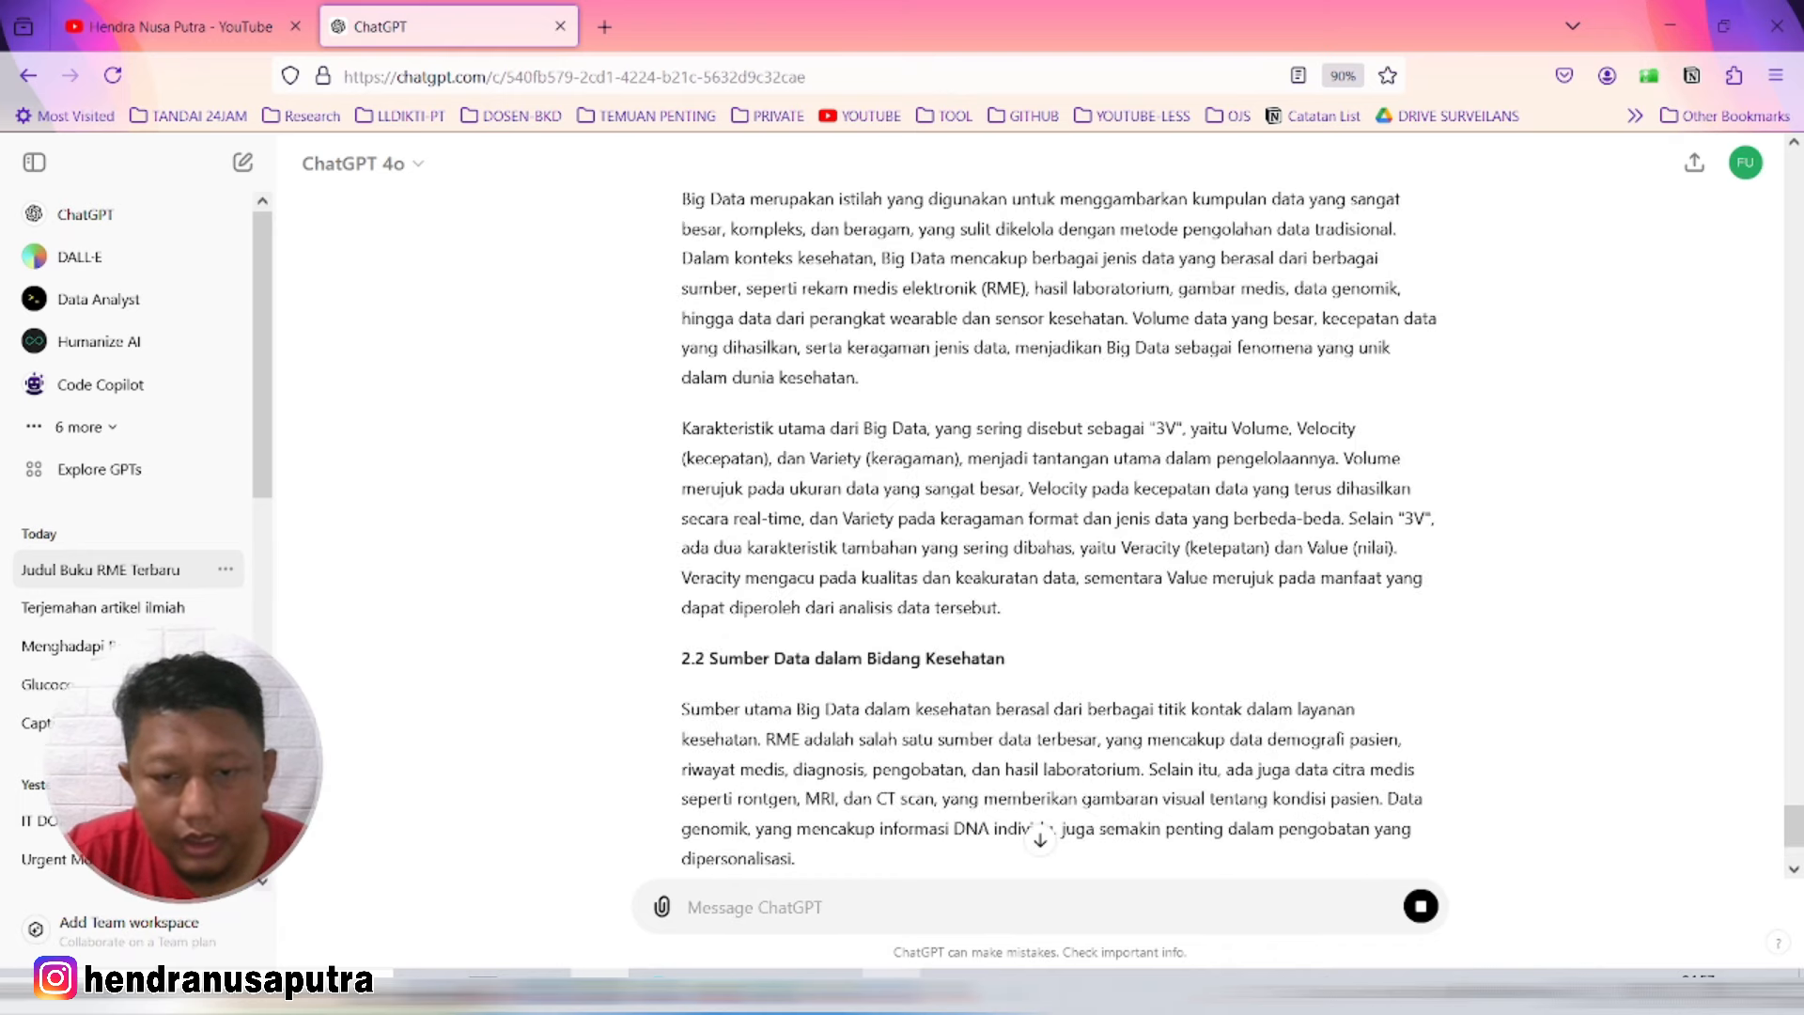
click(776, 992)
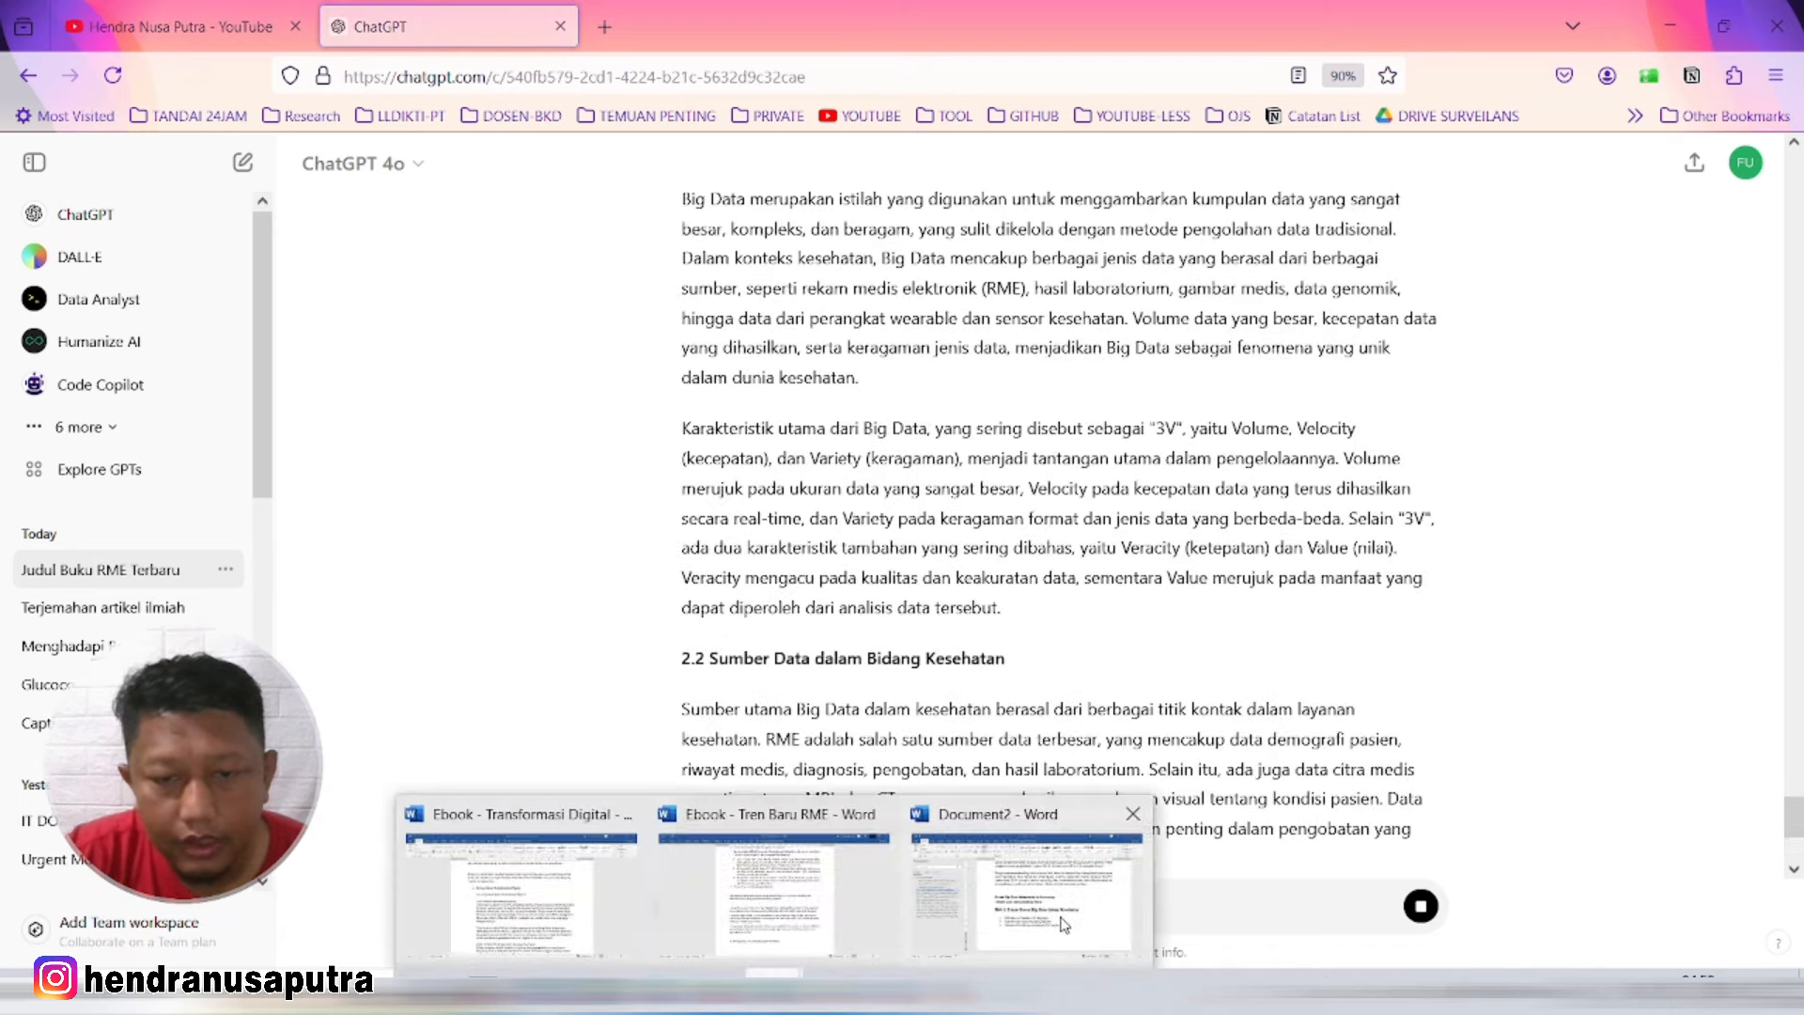
click(1062, 922)
scroll(796, 696, down, 3)
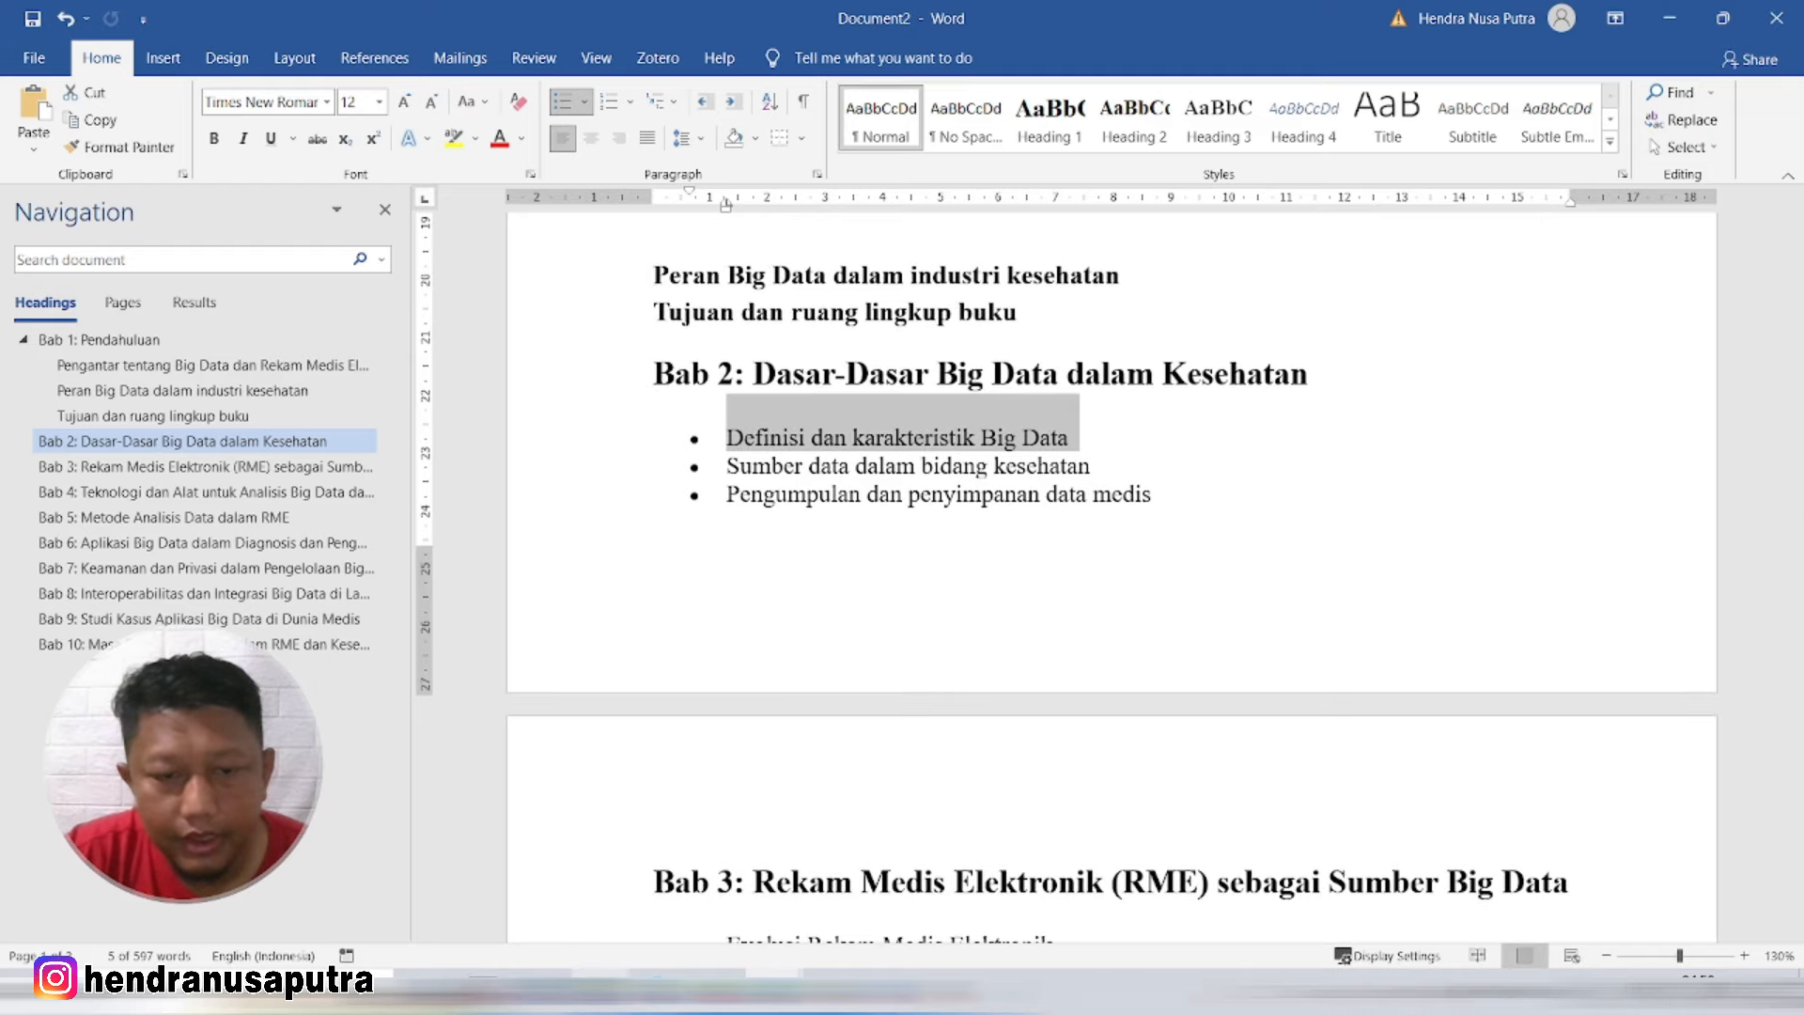
click(601, 992)
scroll(874, 606, down, 6)
scroll(855, 616, down, 6)
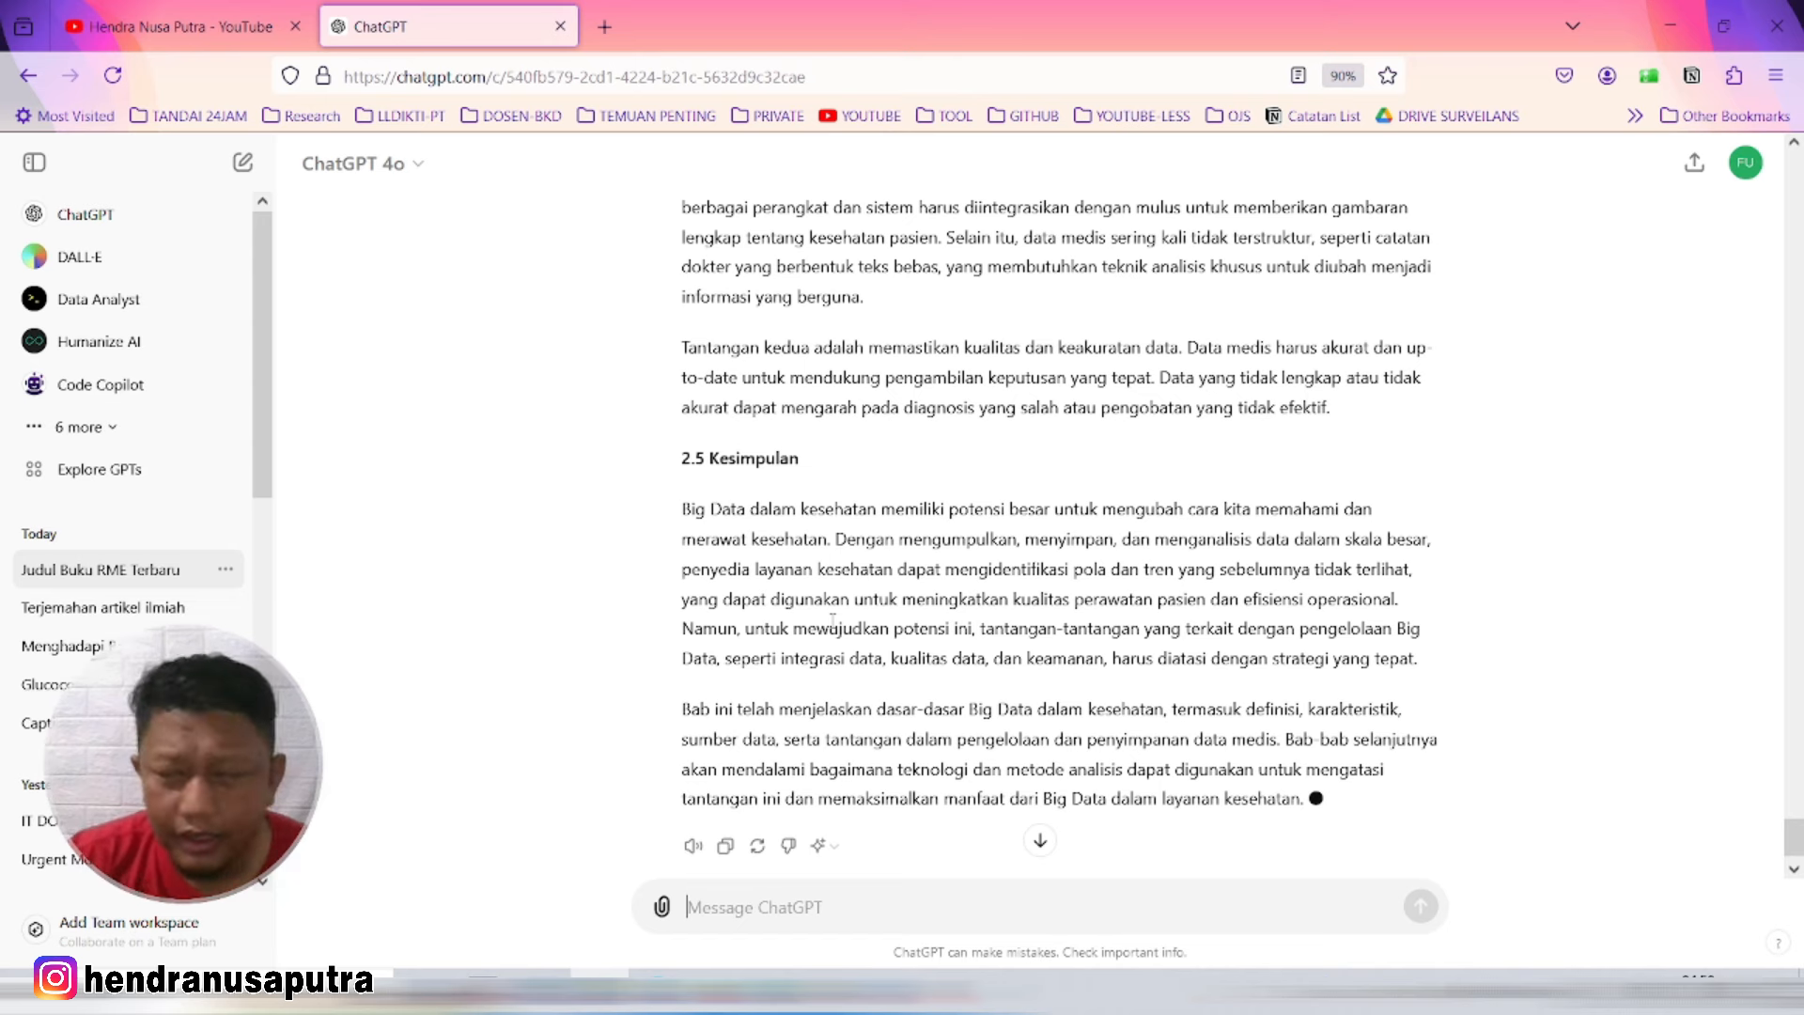
scroll(878, 606, down, 1)
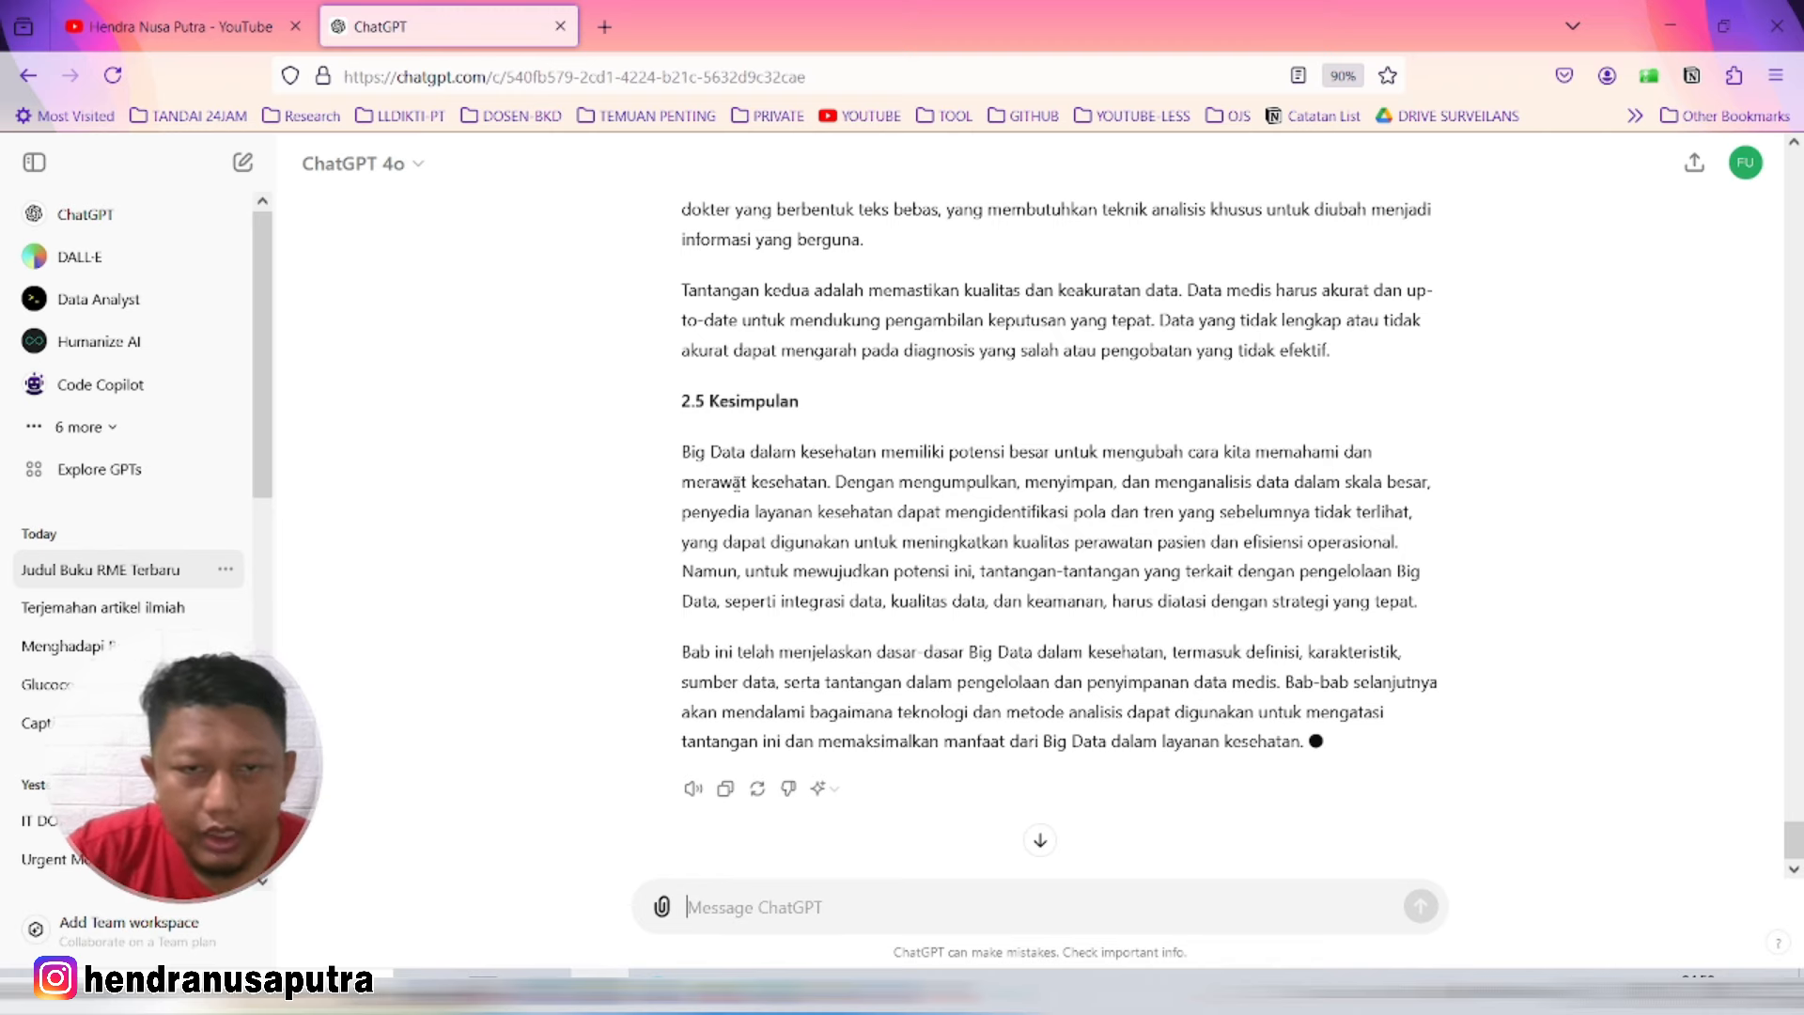
Step: Copy the two narrative paragraphs of section 2.1 "Definisi dan Karakteristik Big Data" from the Bab 2 answer
scroll(808, 507, up, 15)
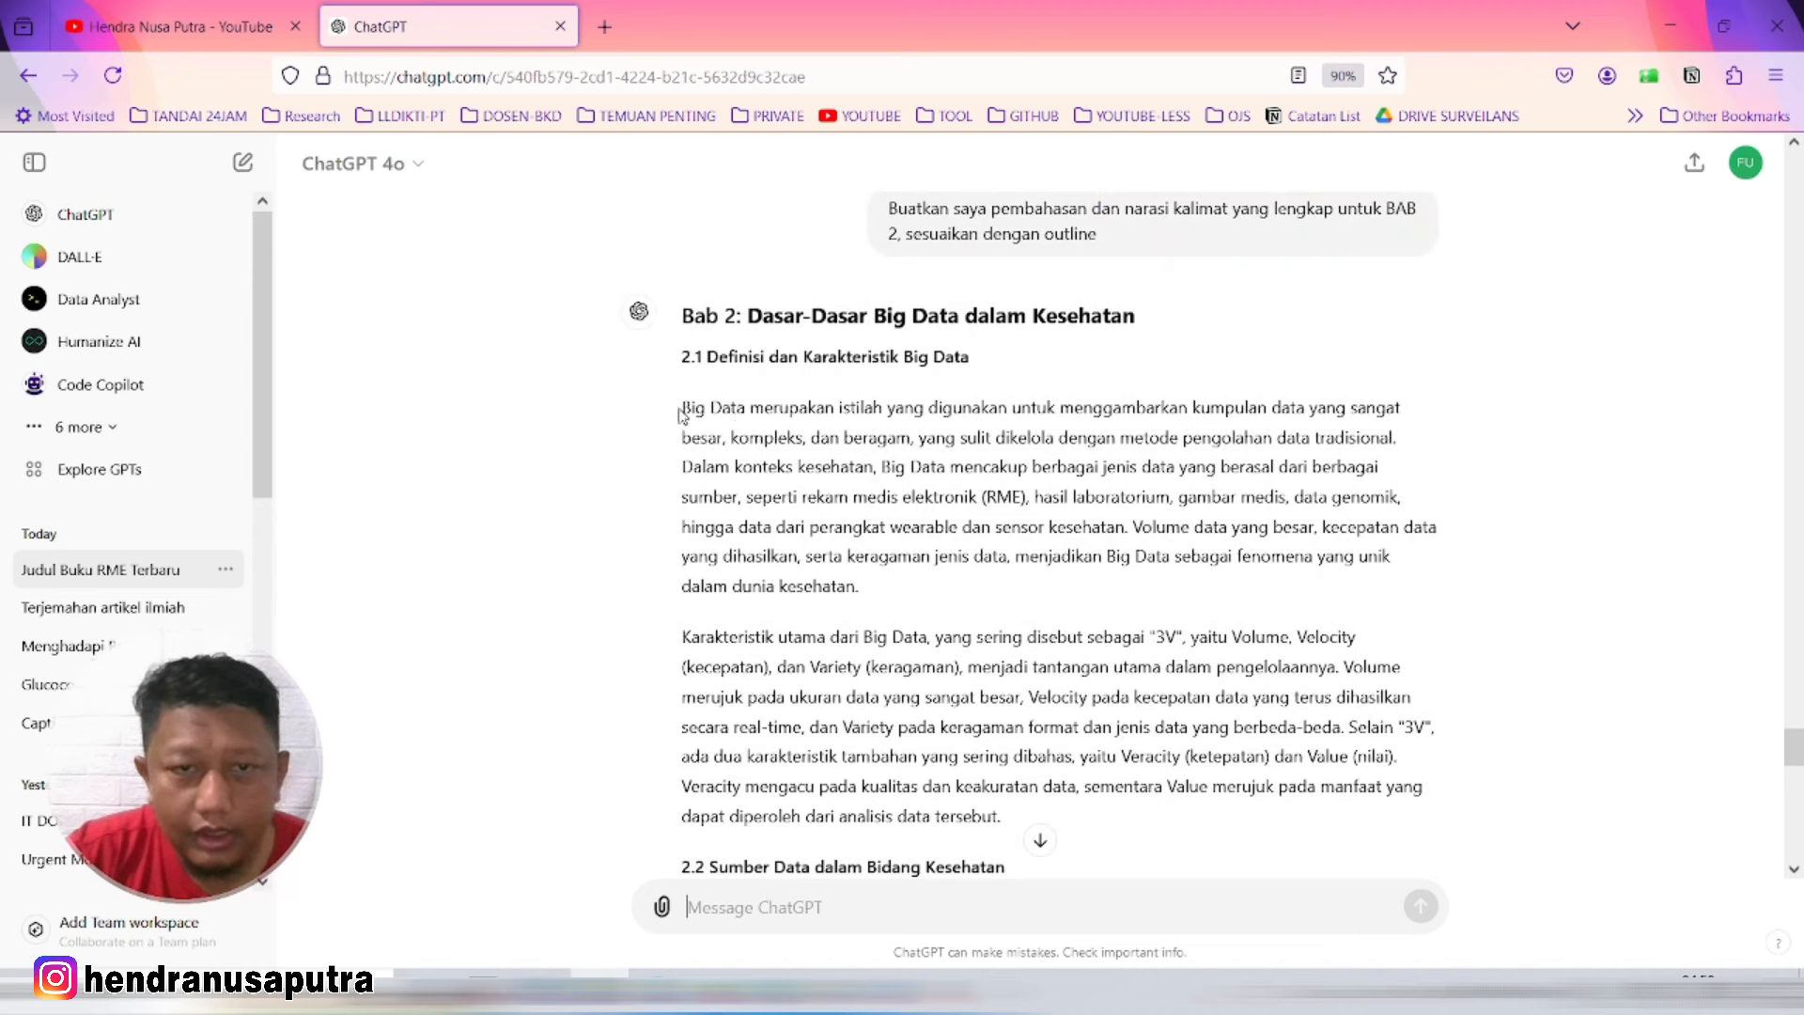
drag(680, 414, 1418, 844)
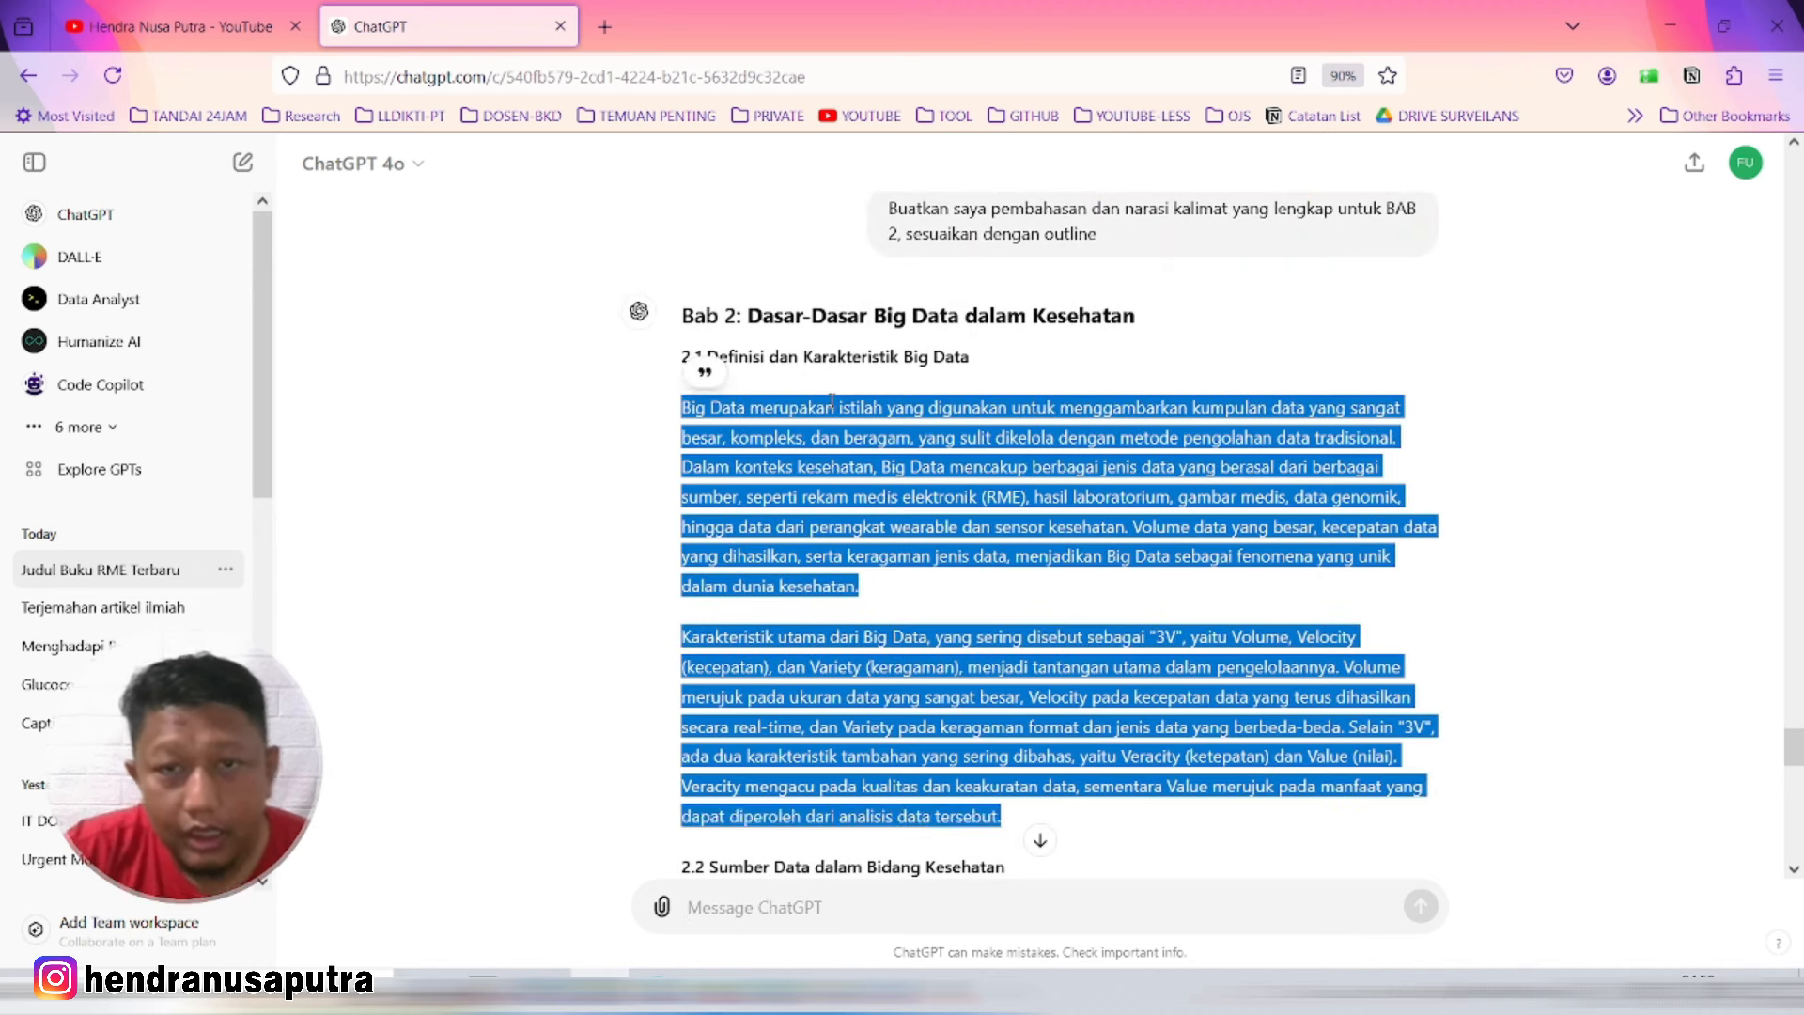
click(731, 914)
Step: Switch to Document2 in Word and apply the Heading 2 style to the three bulleted Bab 2 sub-topics
mouse_move(775, 988)
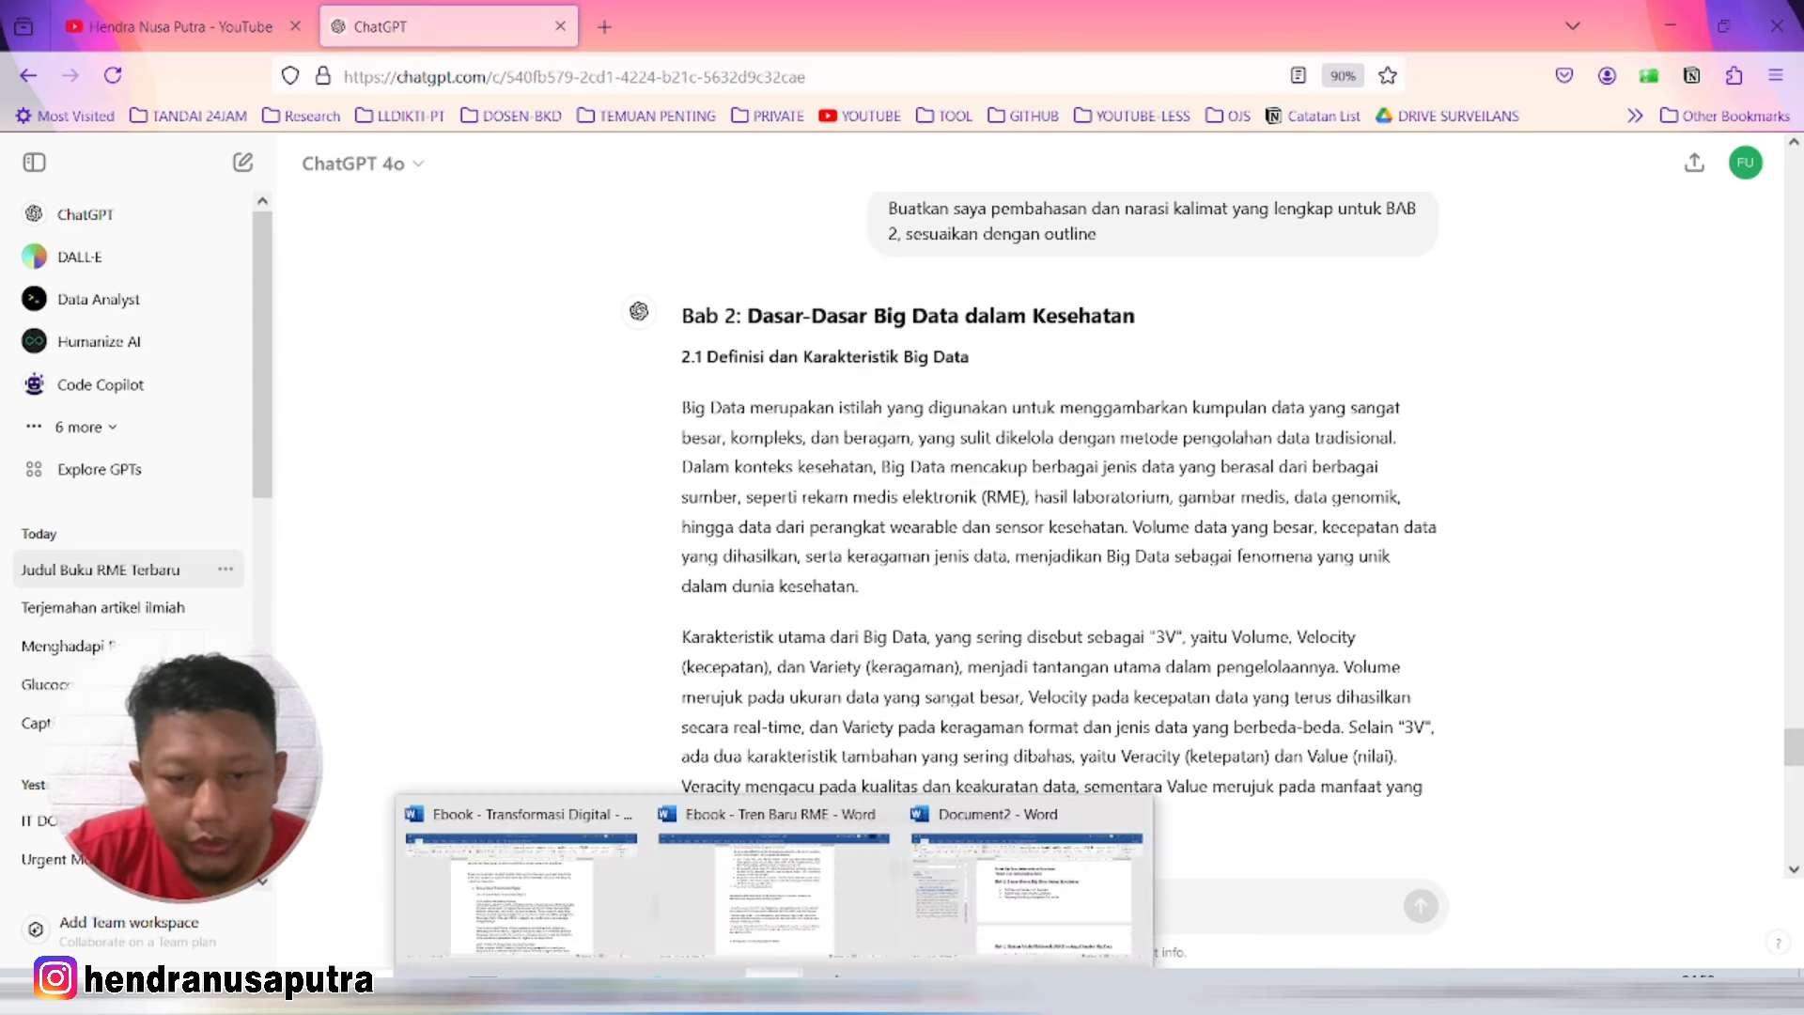
click(1014, 916)
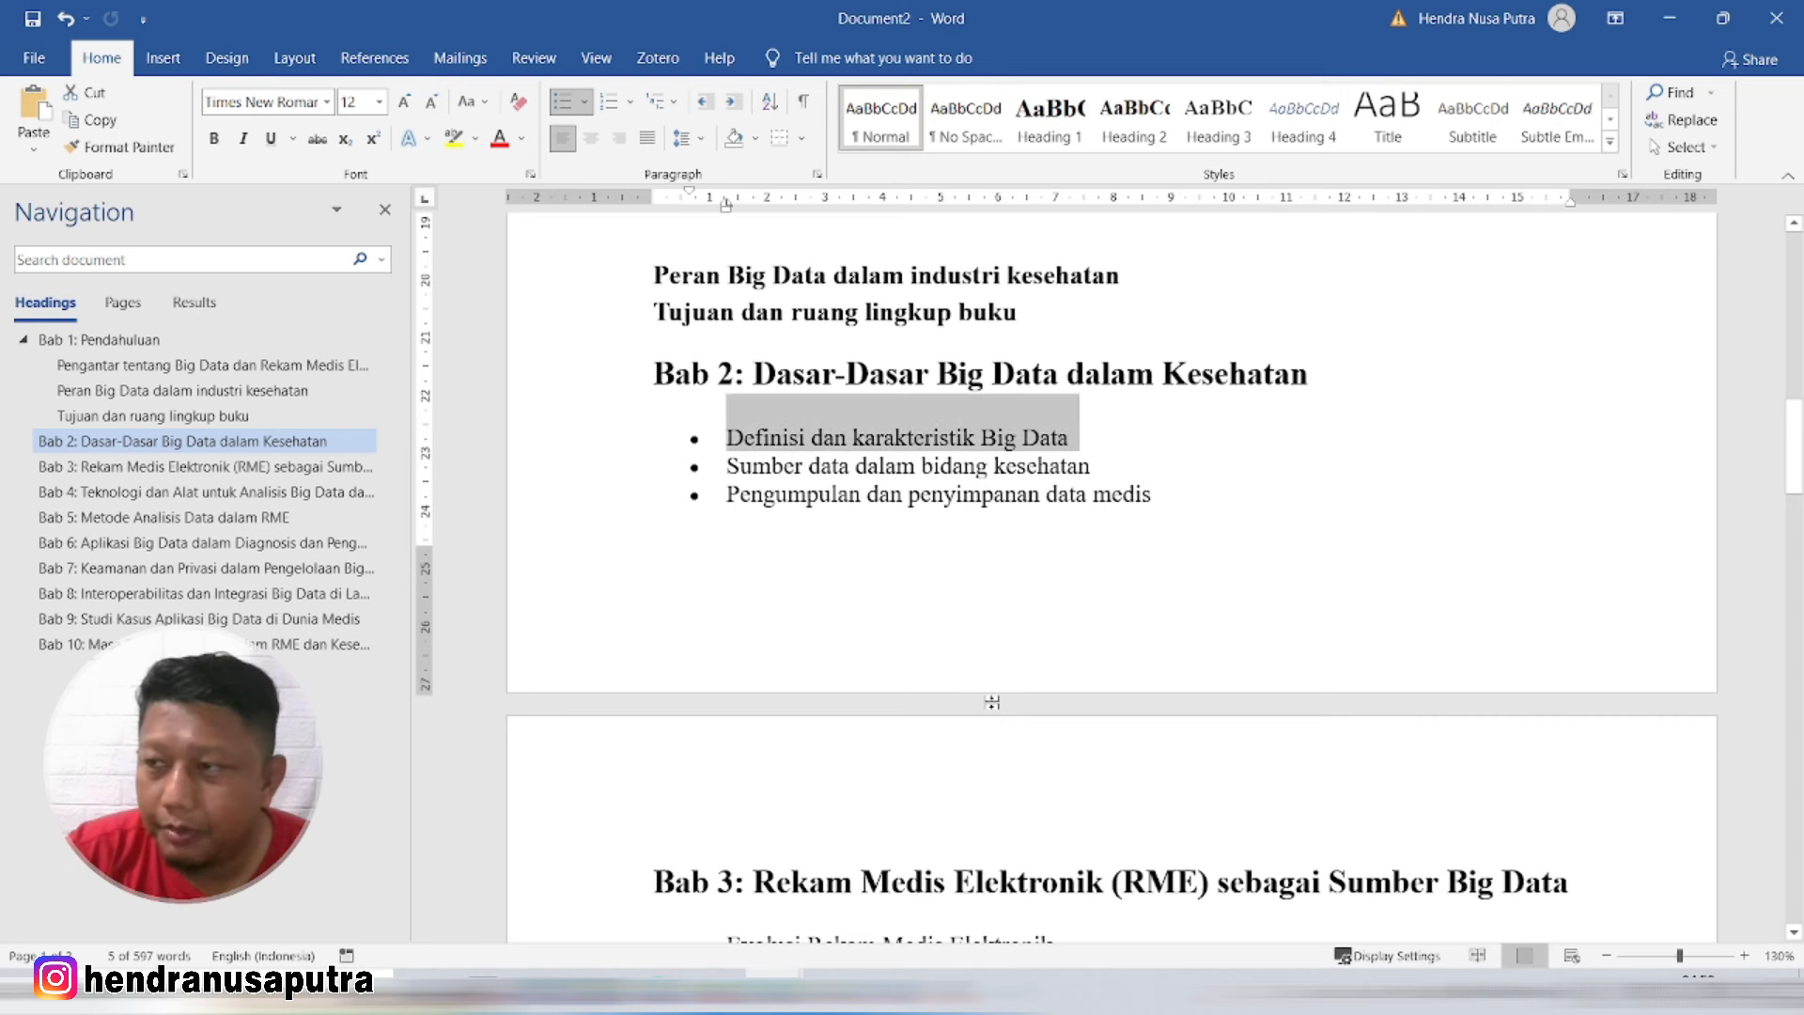
click(942, 479)
drag(1217, 505, 726, 437)
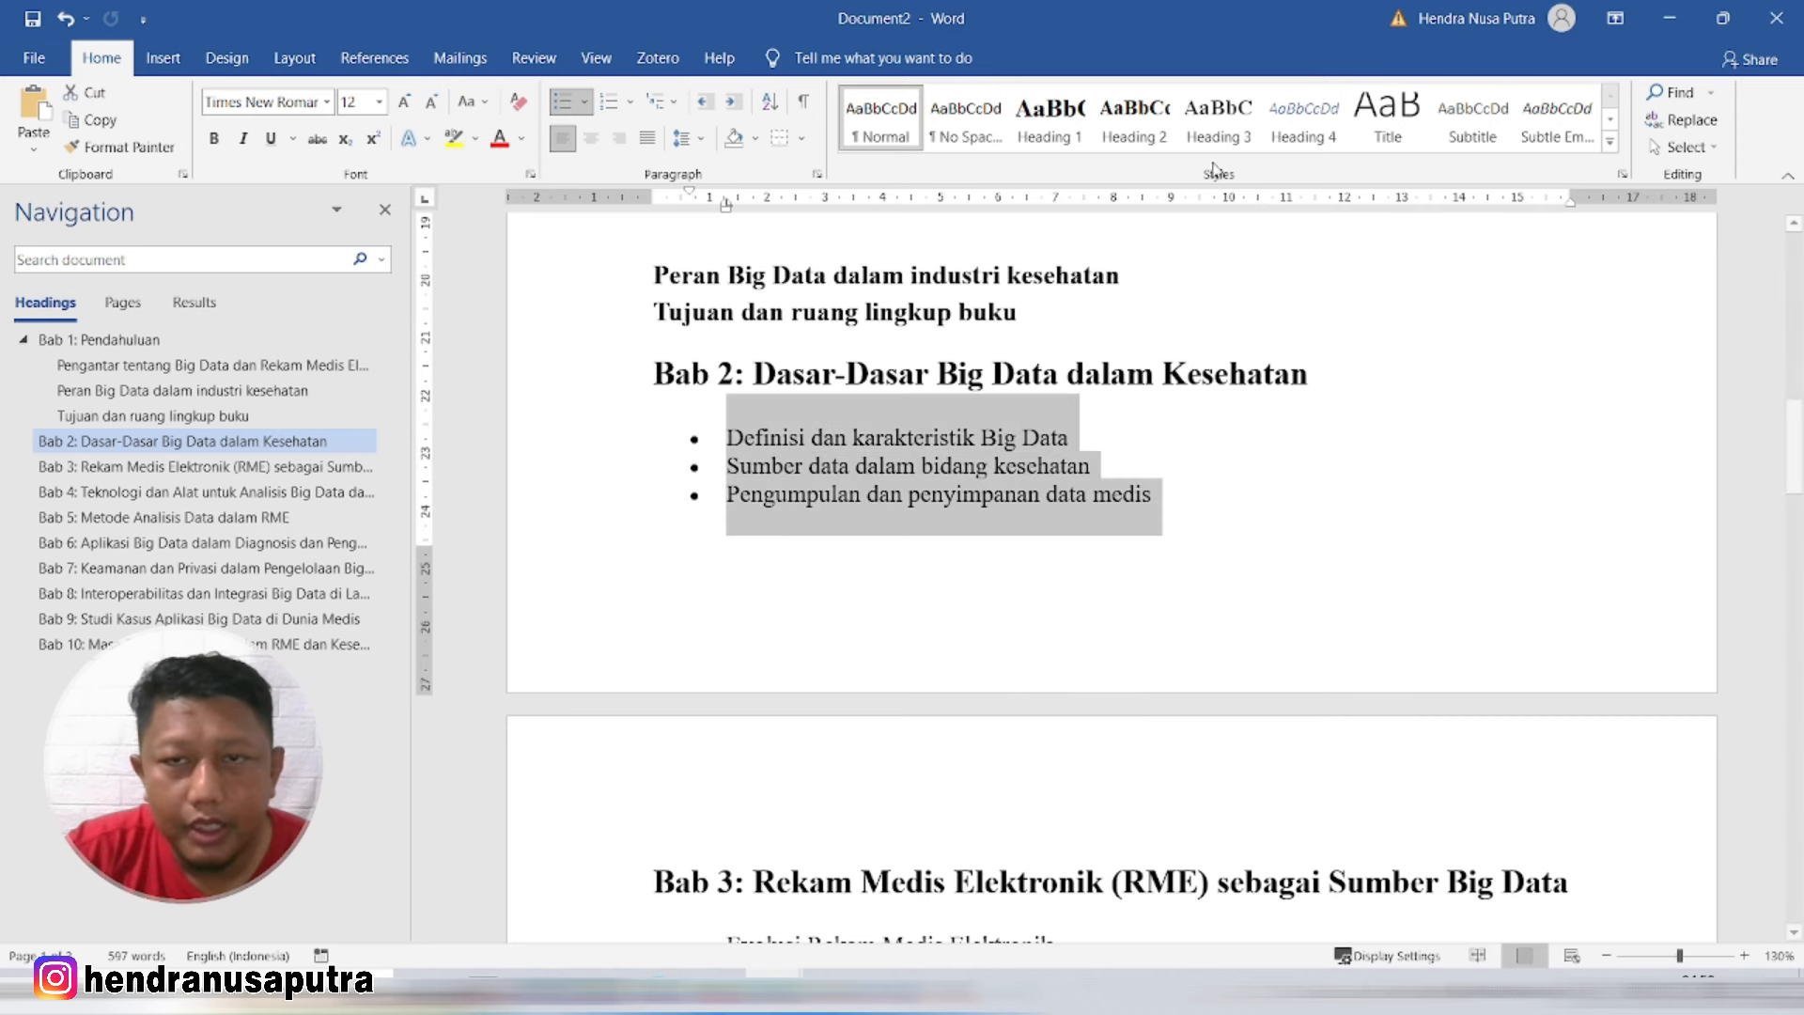
click(1145, 131)
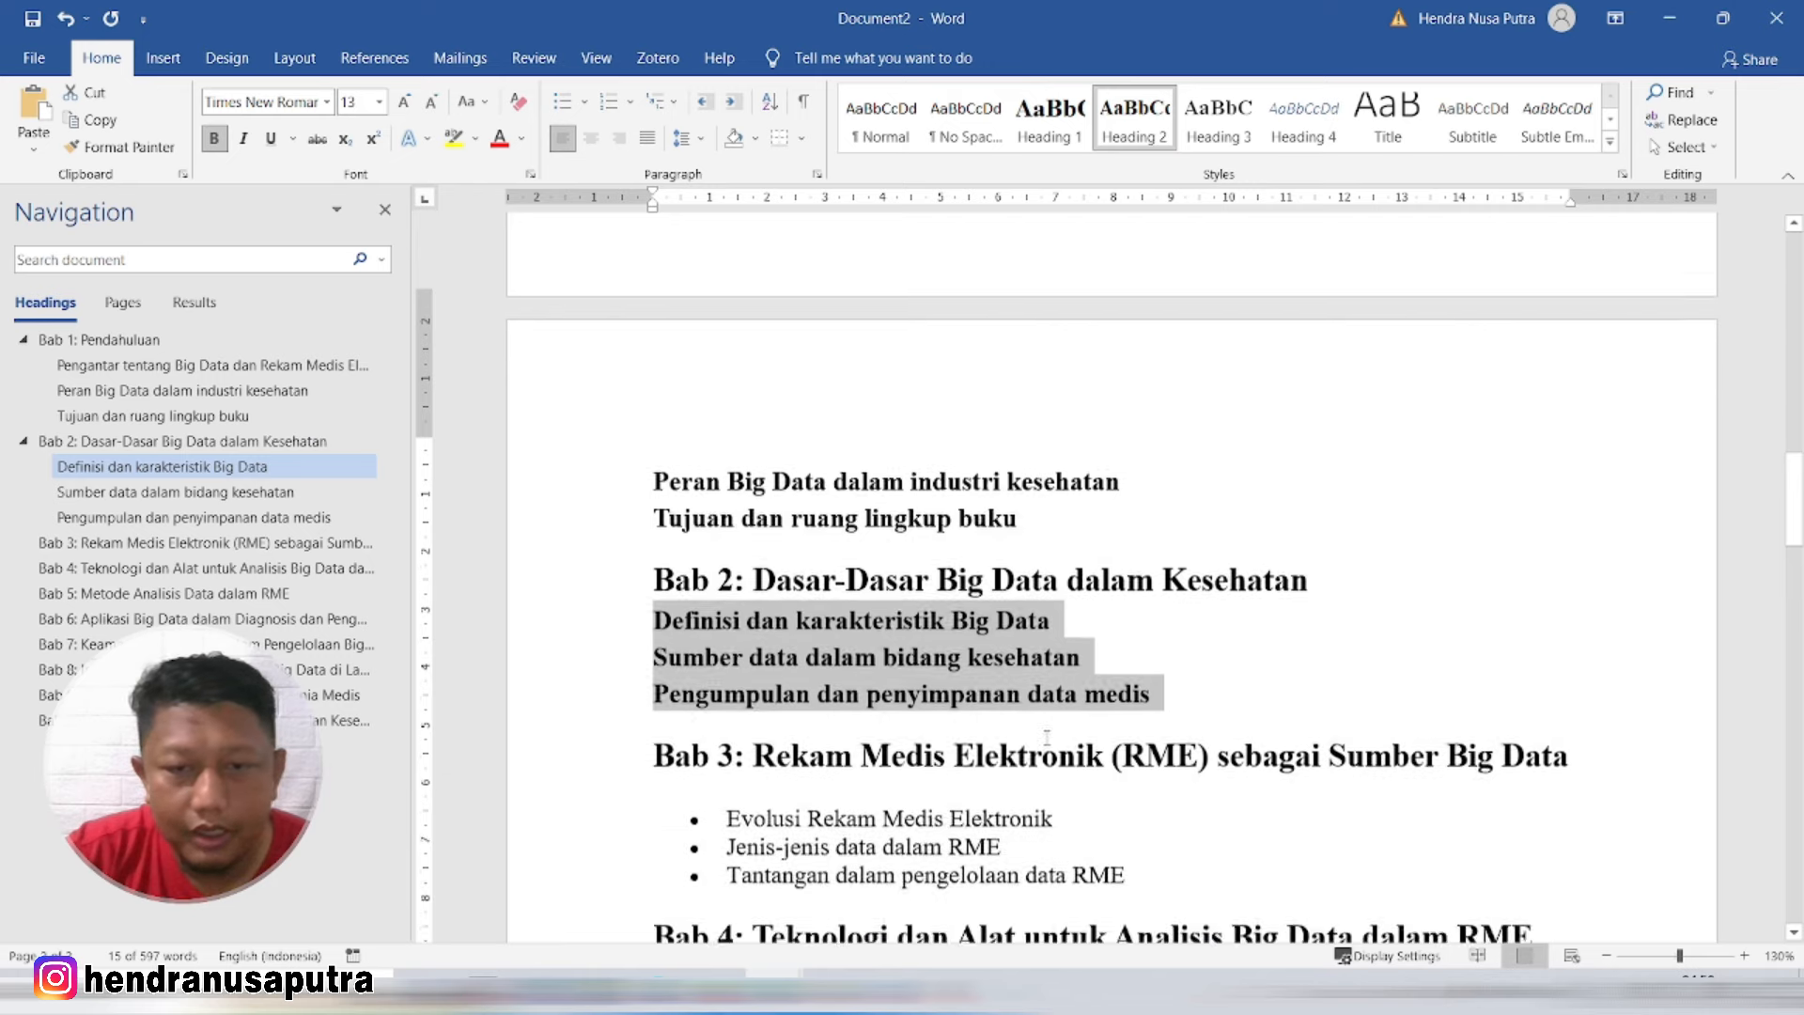
Step: Paste the copied section 2.1 paragraphs on a new line under the heading "Definisi dan karakteristik Big Data"
click(1088, 590)
key(ctrl+Return)
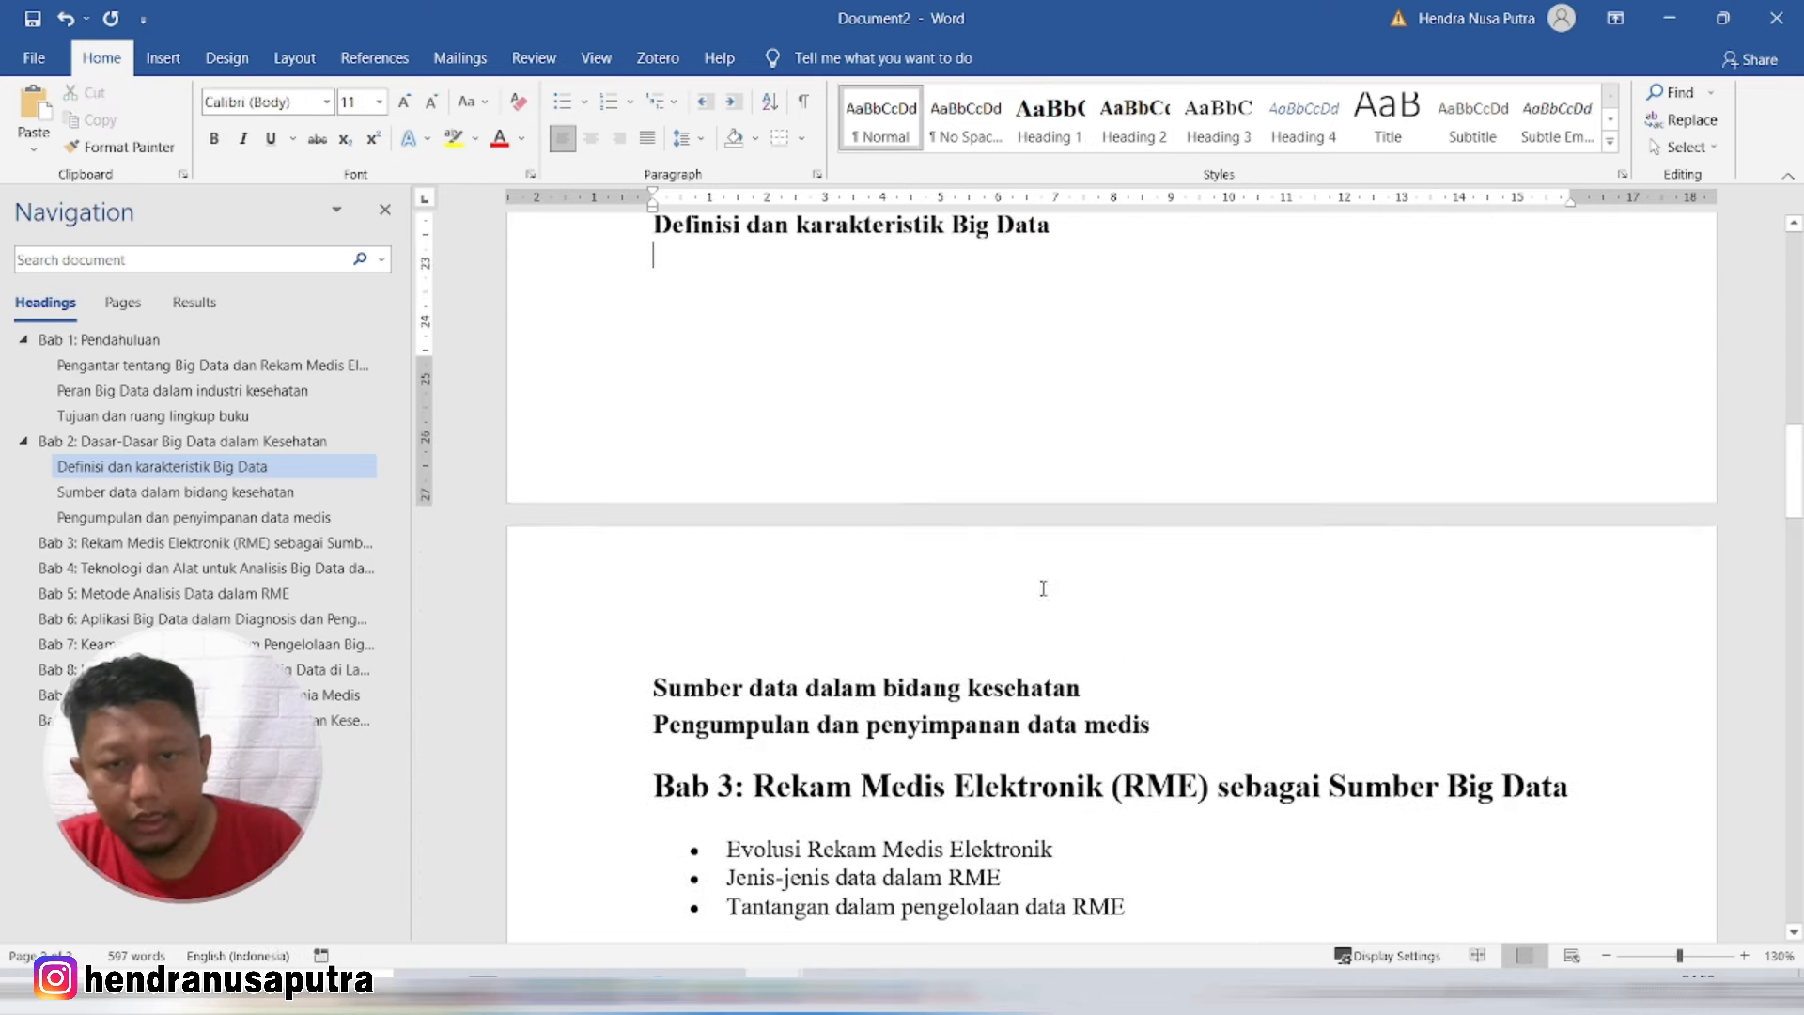
scroll(752, 524, up, 3)
key(ctrl+v)
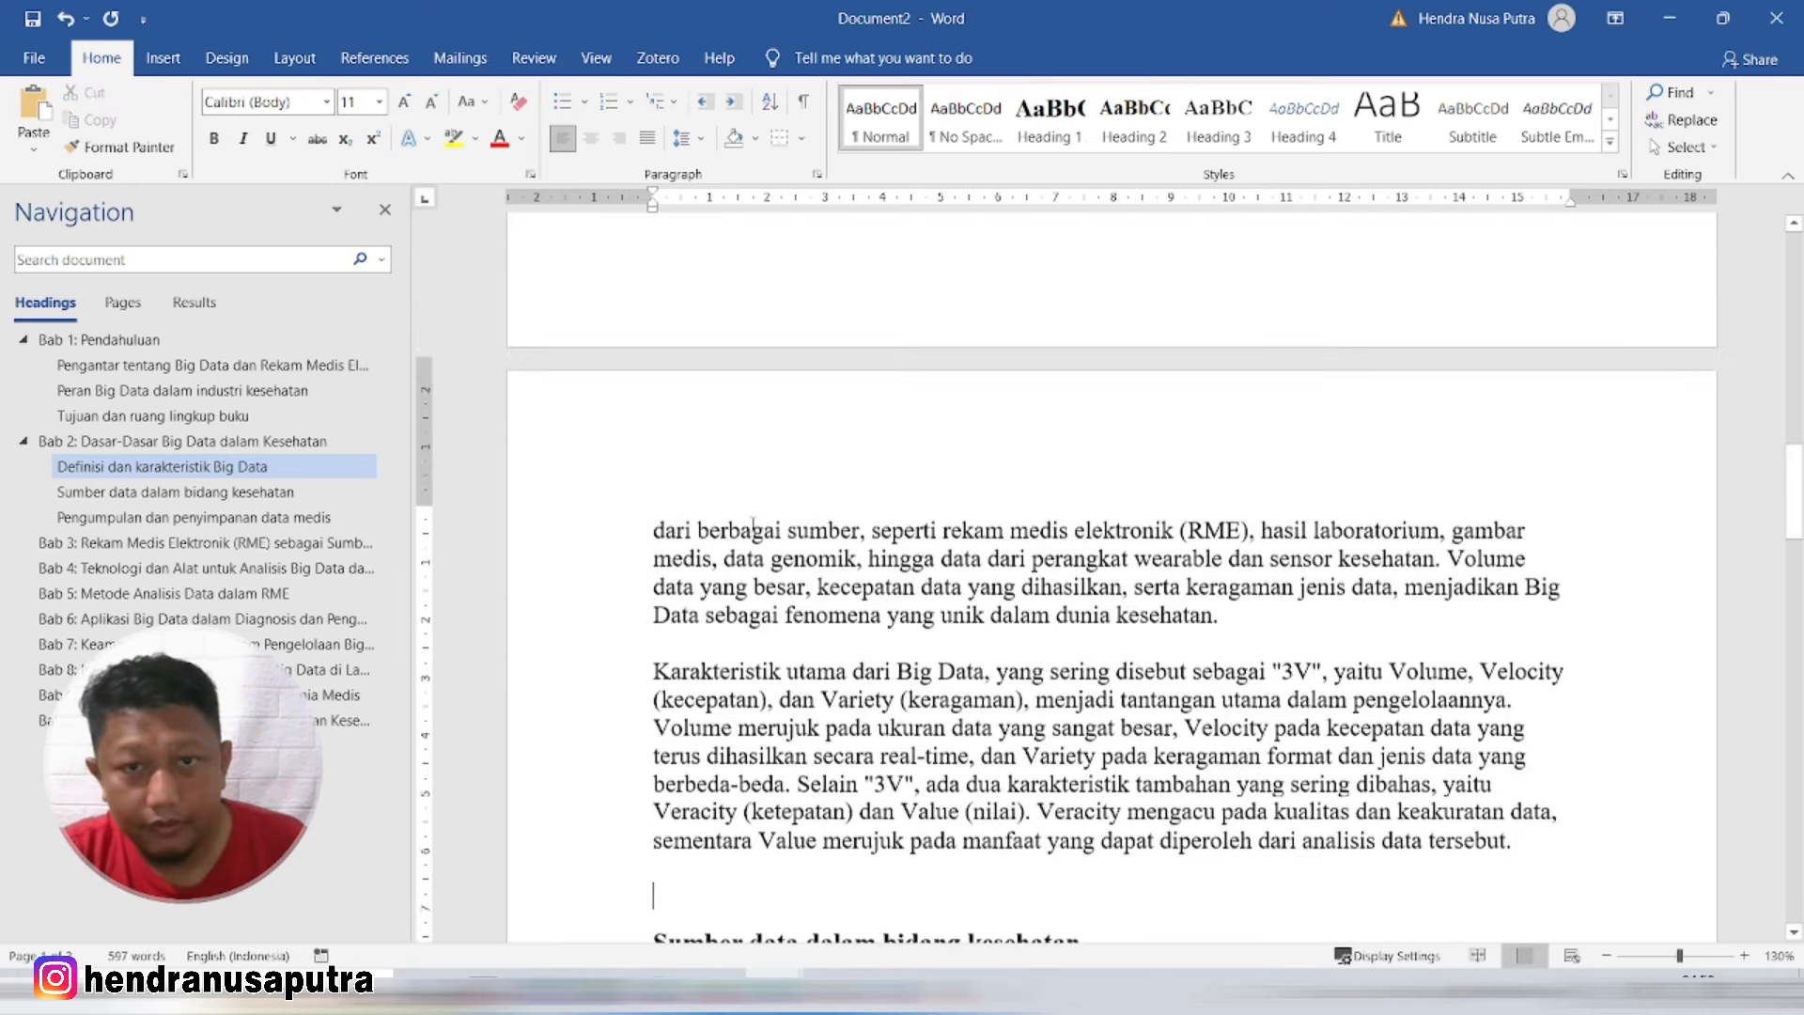
Step: Justify the pasted section 2.1 paragraphs and look over the document back to Bab 1
drag(1540, 878, 644, 692)
click(646, 138)
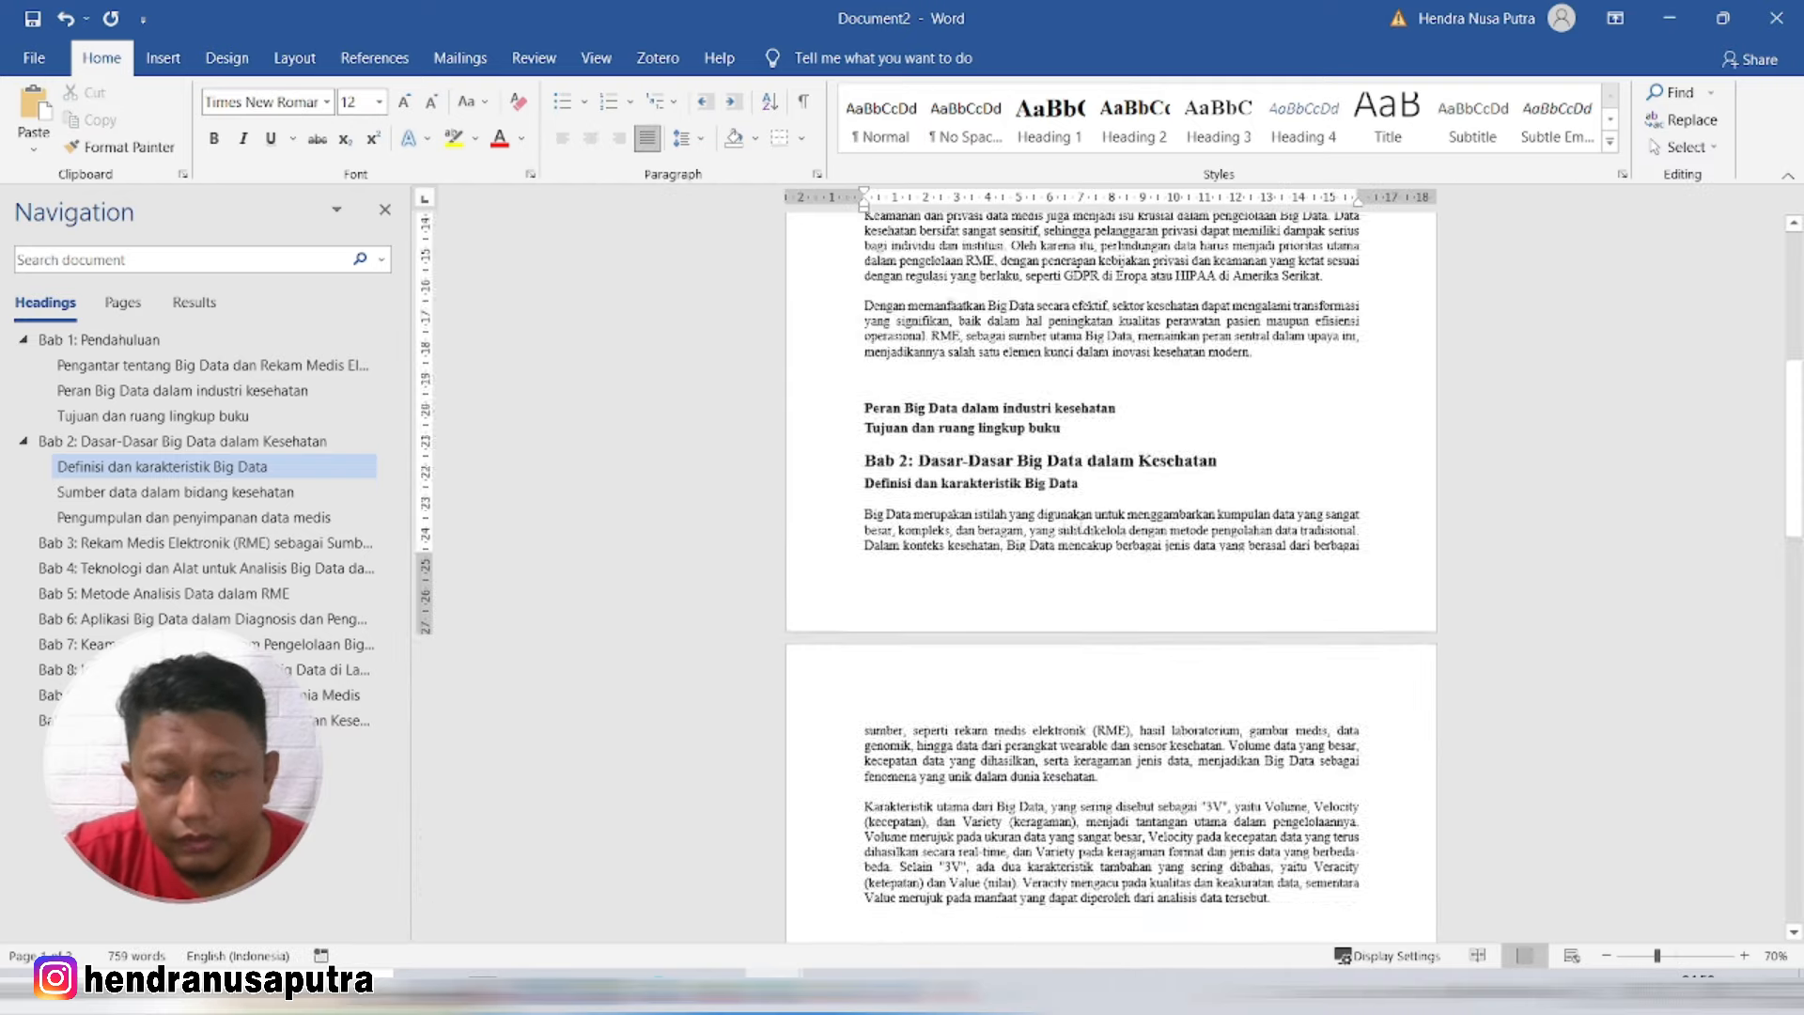
scroll(1115, 535, down, 3)
scroll(1110, 528, up, 4)
scroll(1110, 528, up, 8)
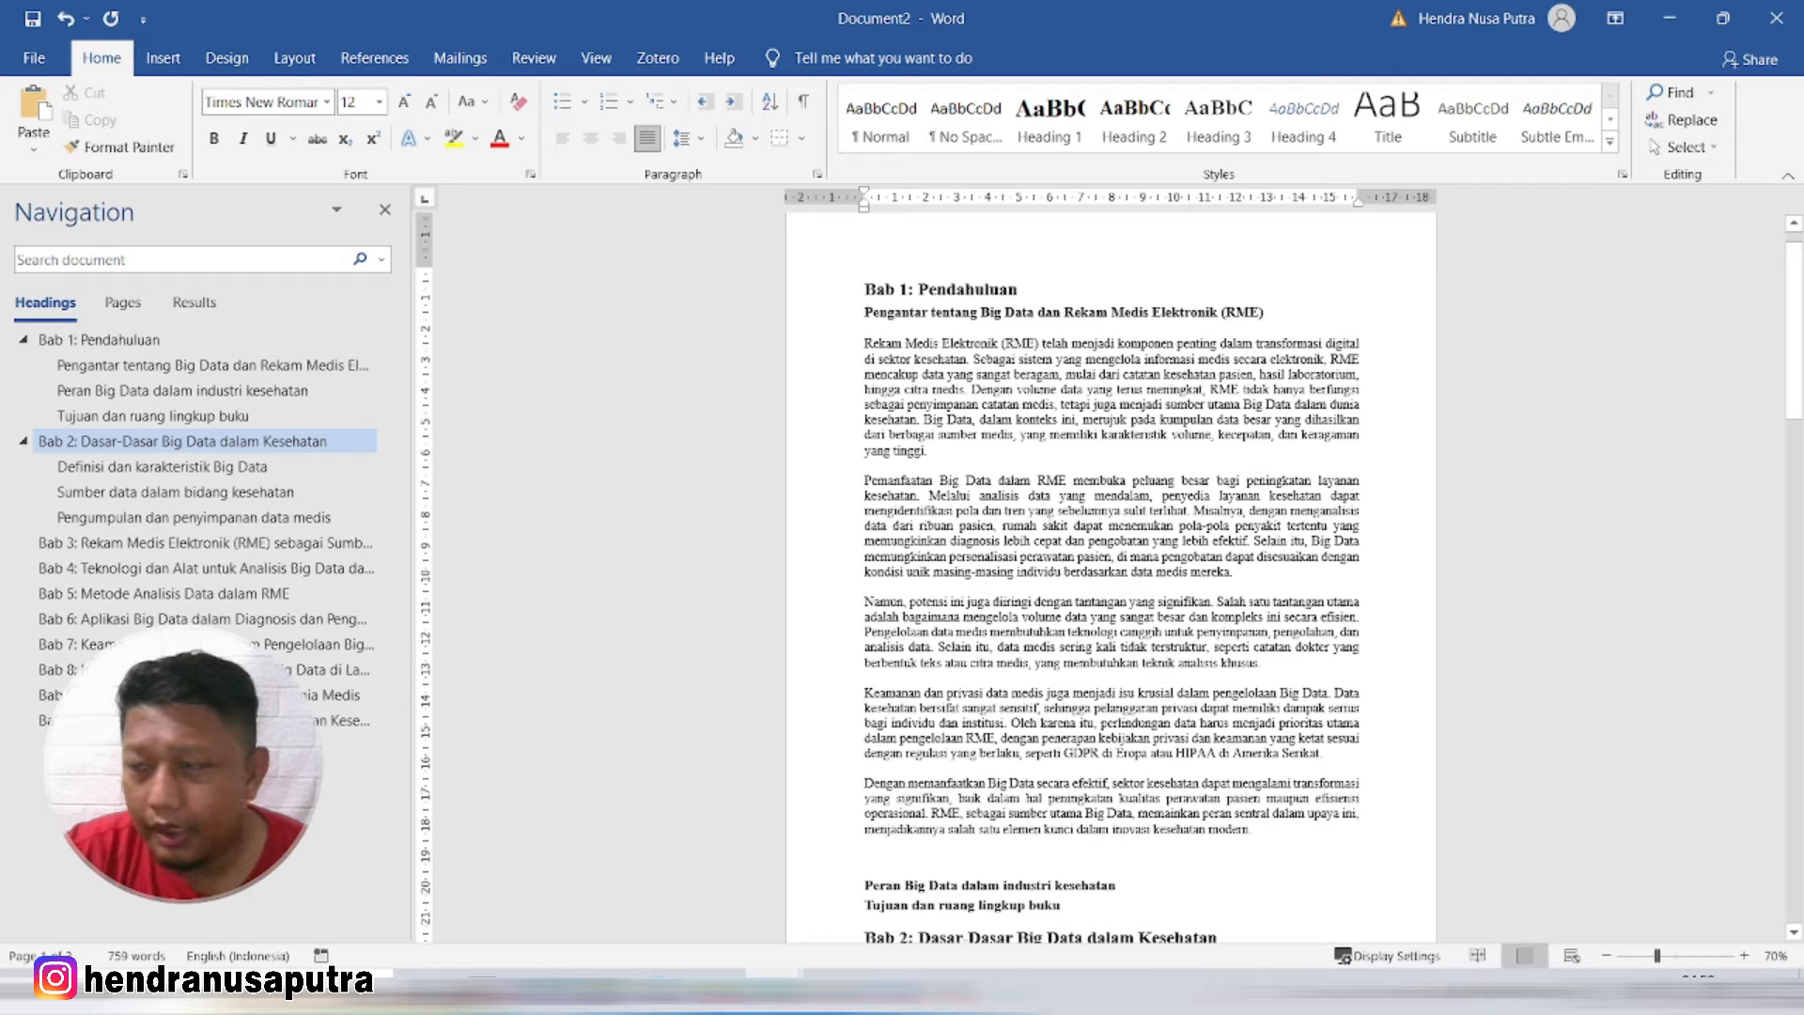
Step: Switch to ChatGPT and read through the generated Bab 2 answer from section 2.1 to 2.5 Kesimpulan
key(alt+Tab)
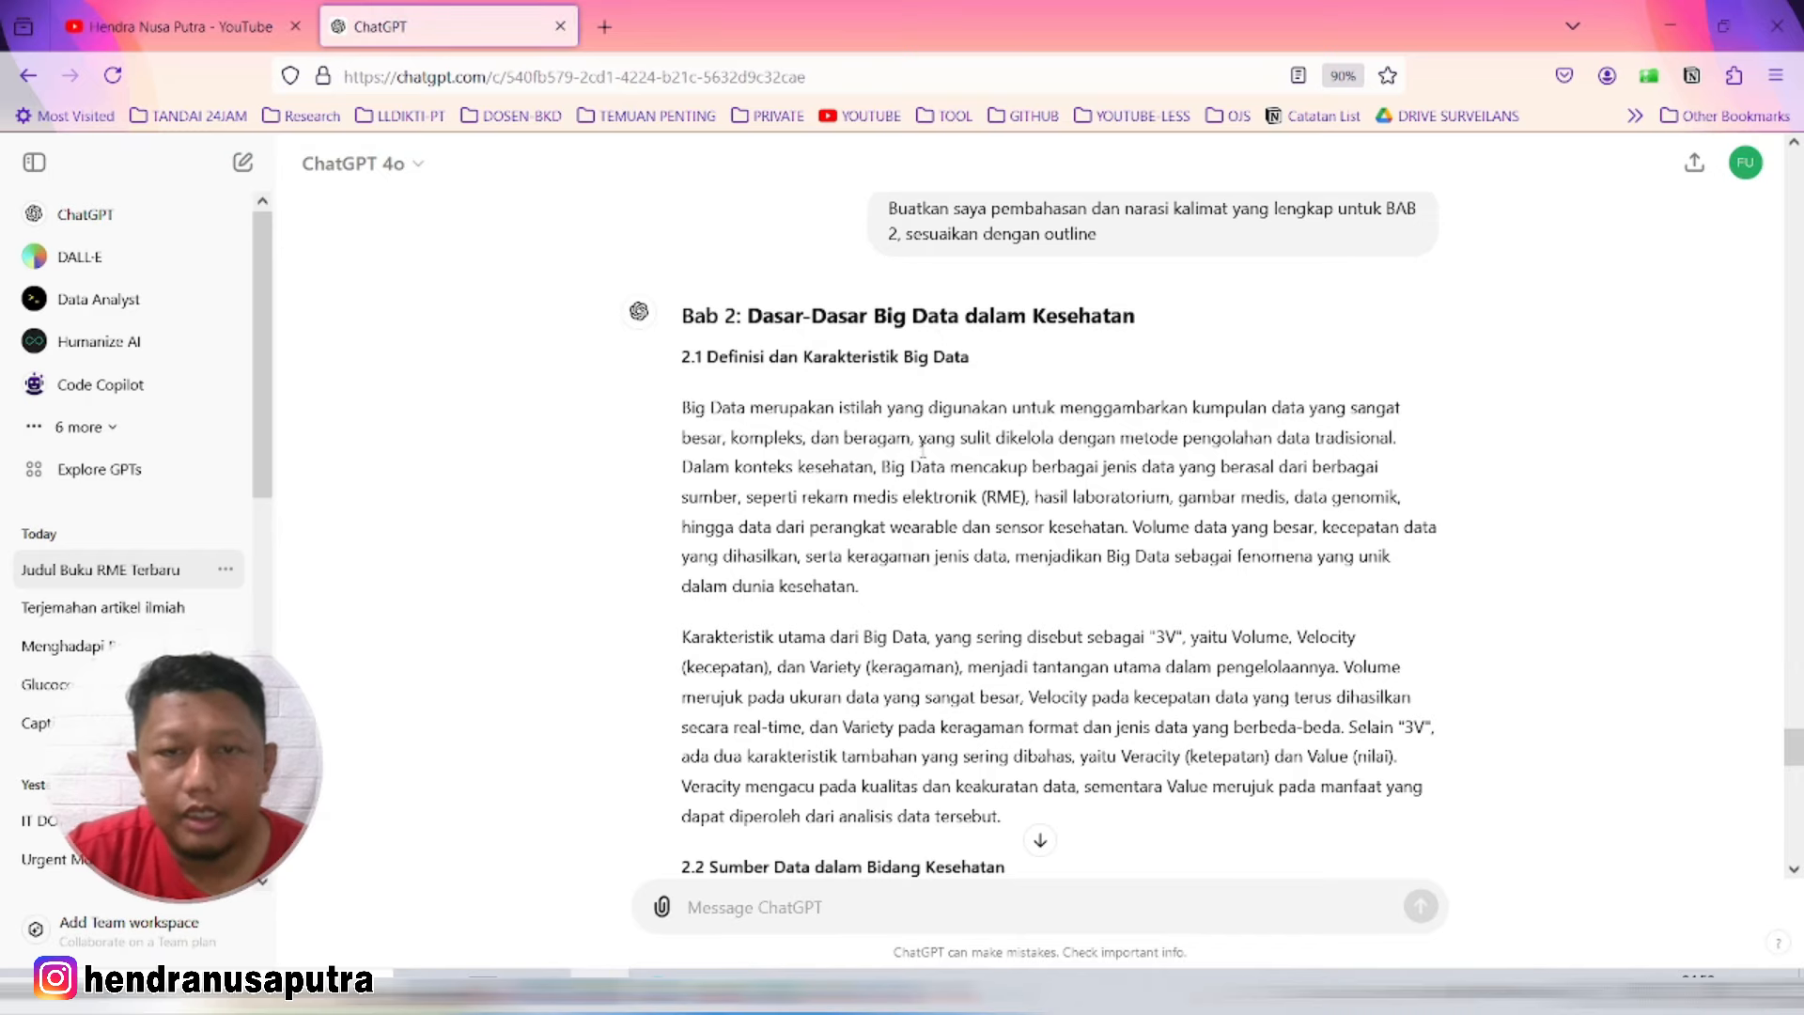
scroll(923, 449, down, 20)
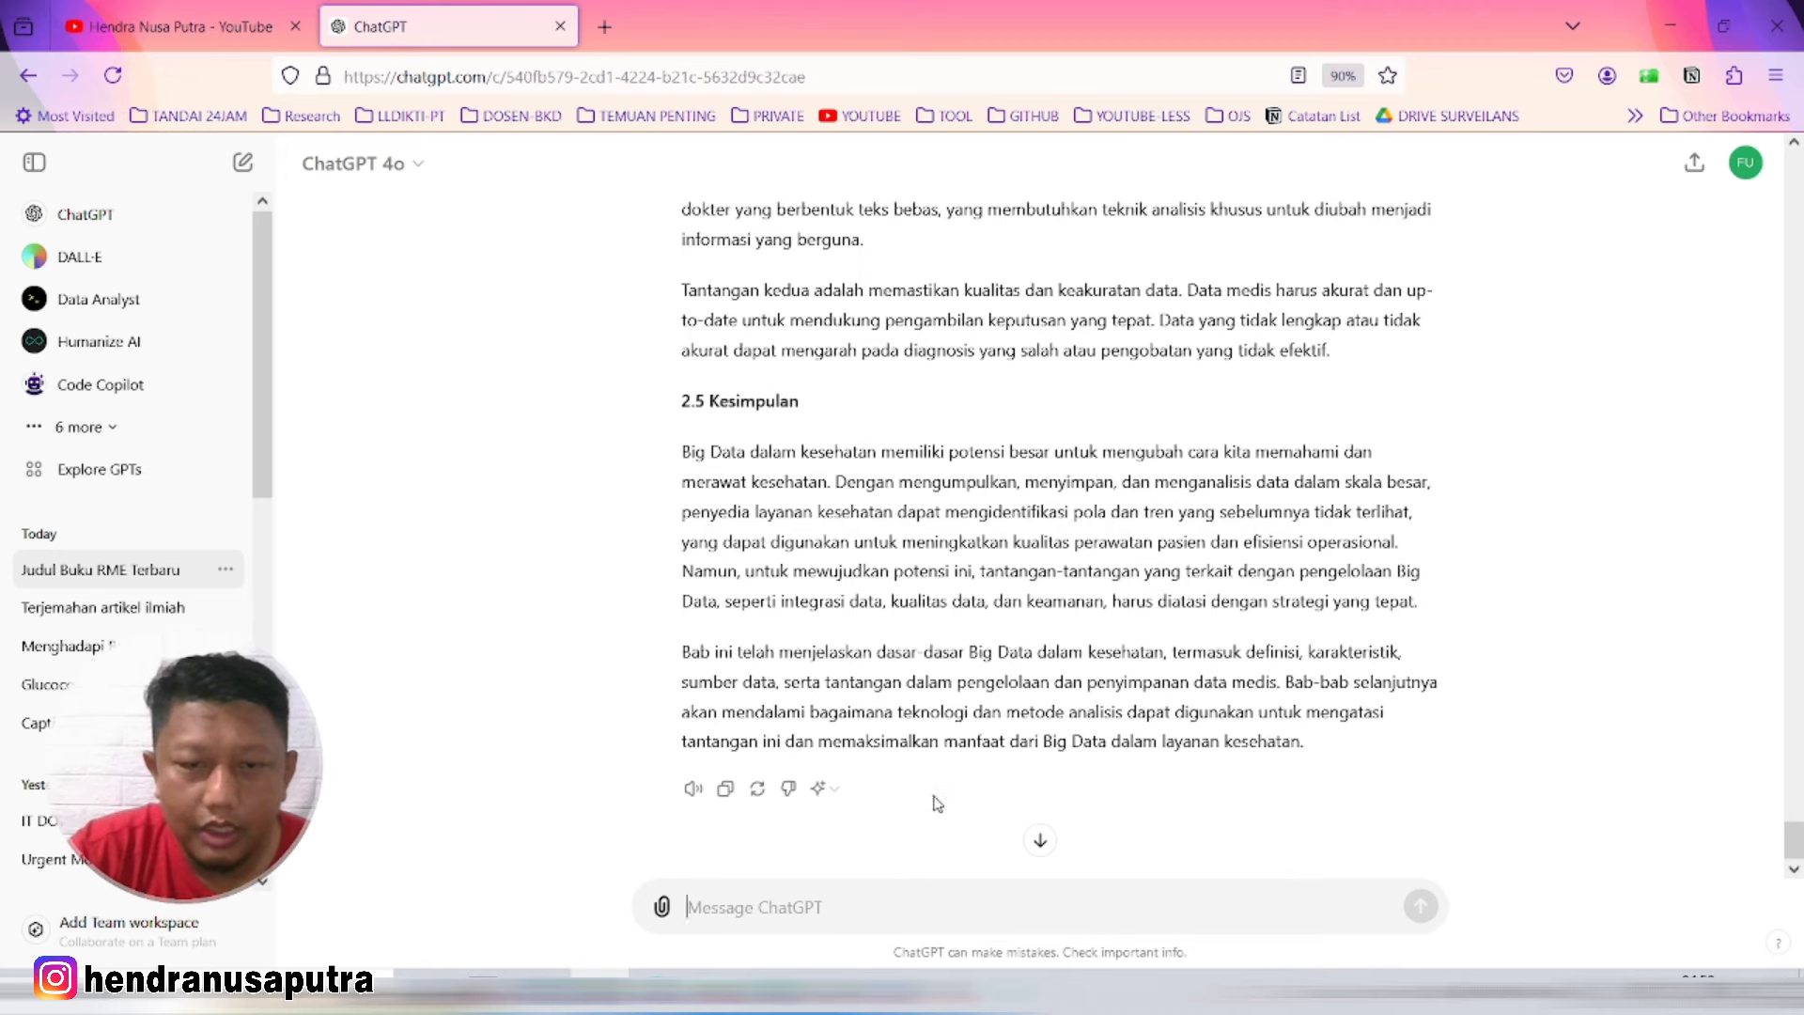
scroll(900, 545, up, 6)
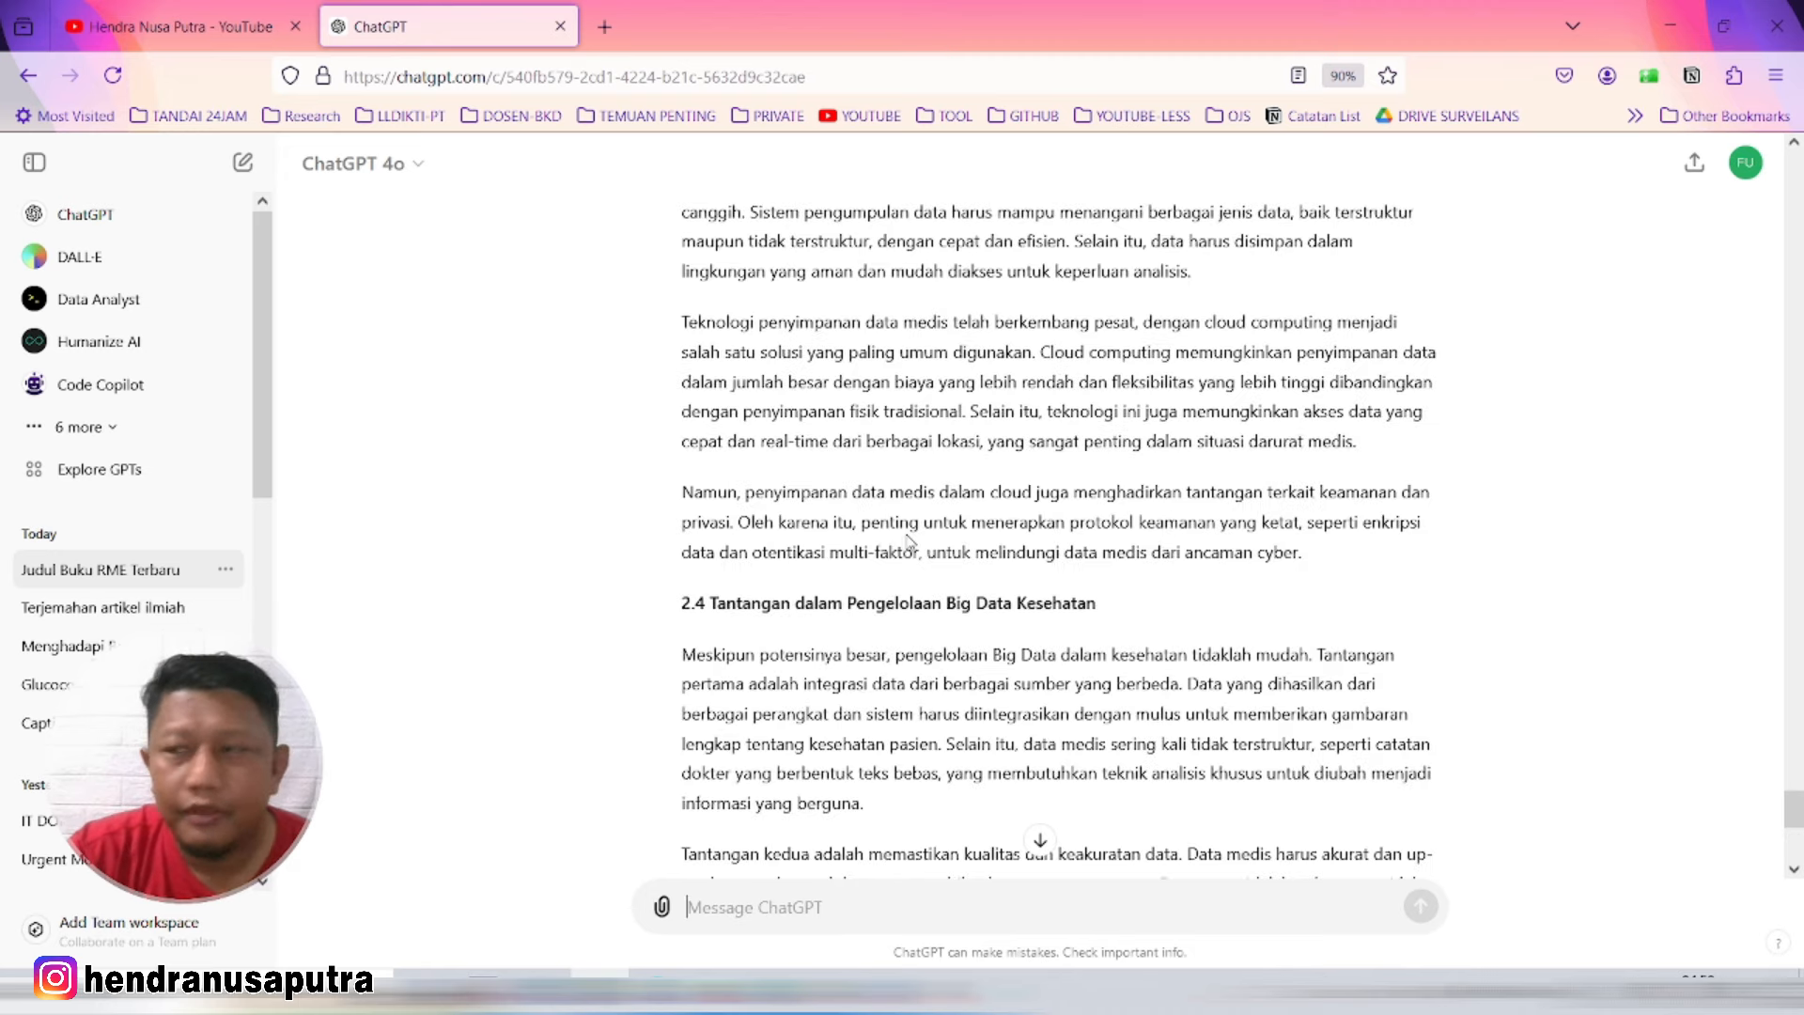
scroll(902, 535, up, 8)
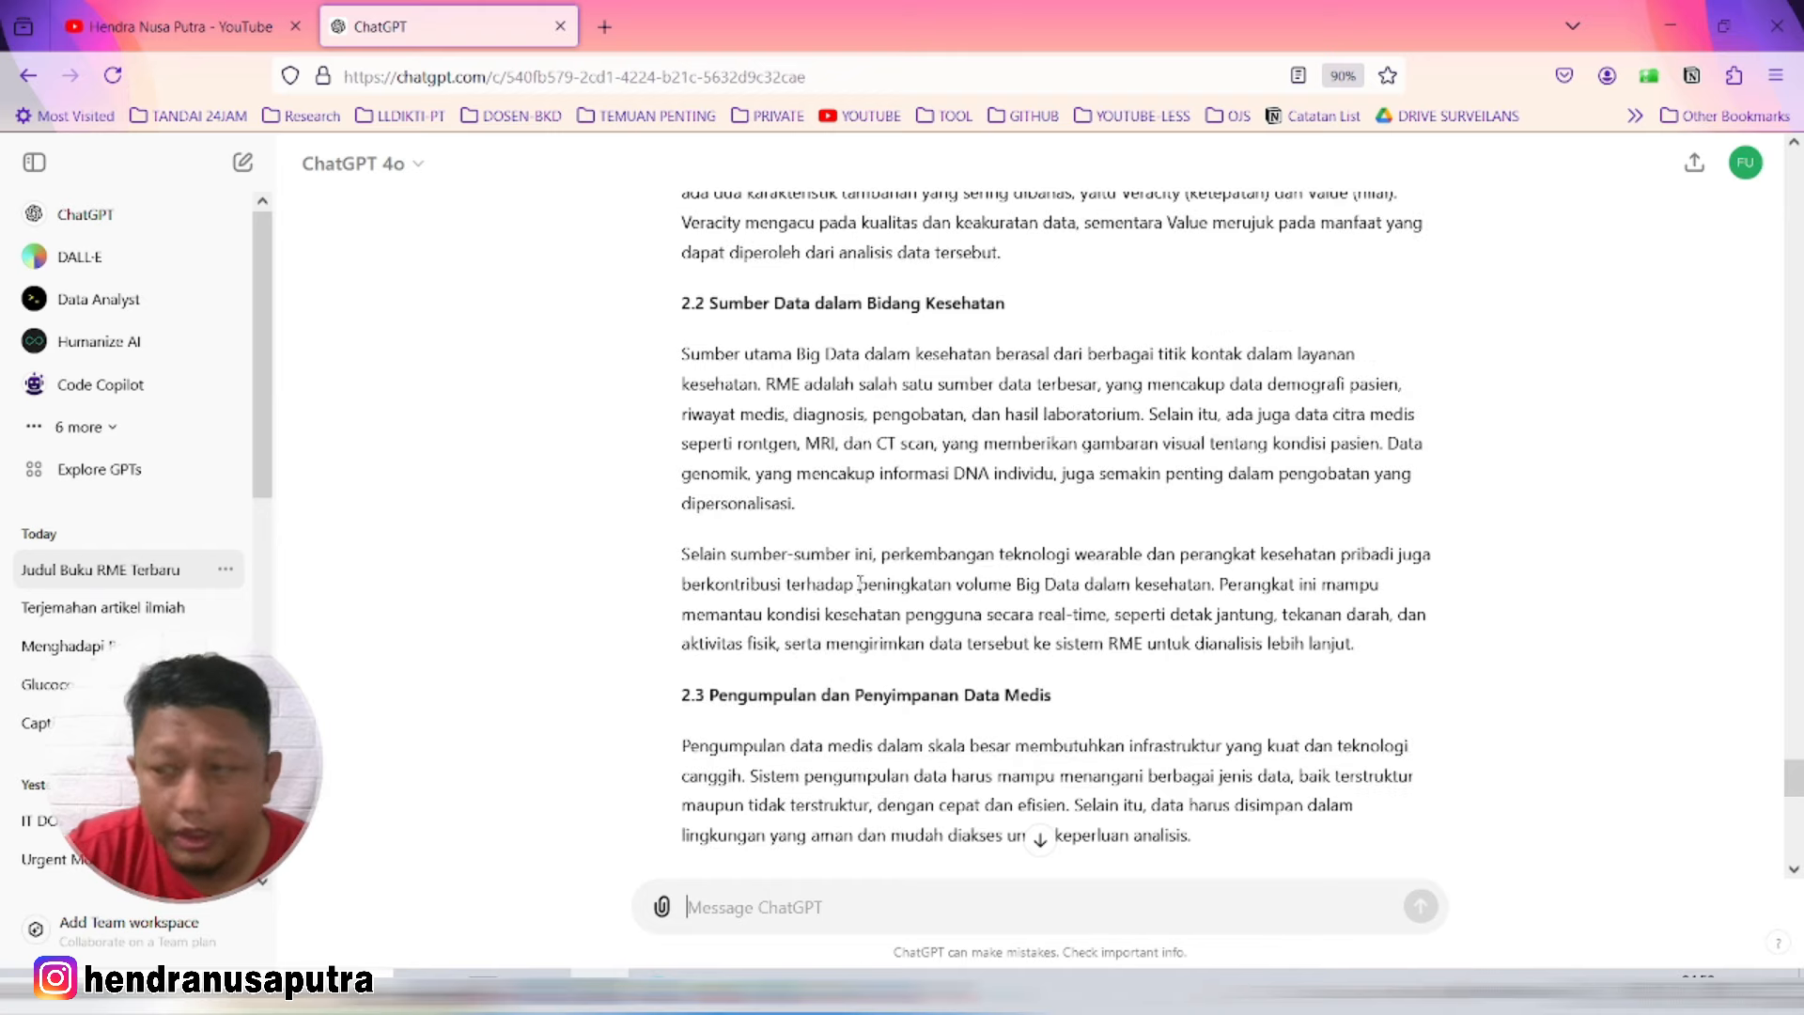
scroll(859, 582, up, 8)
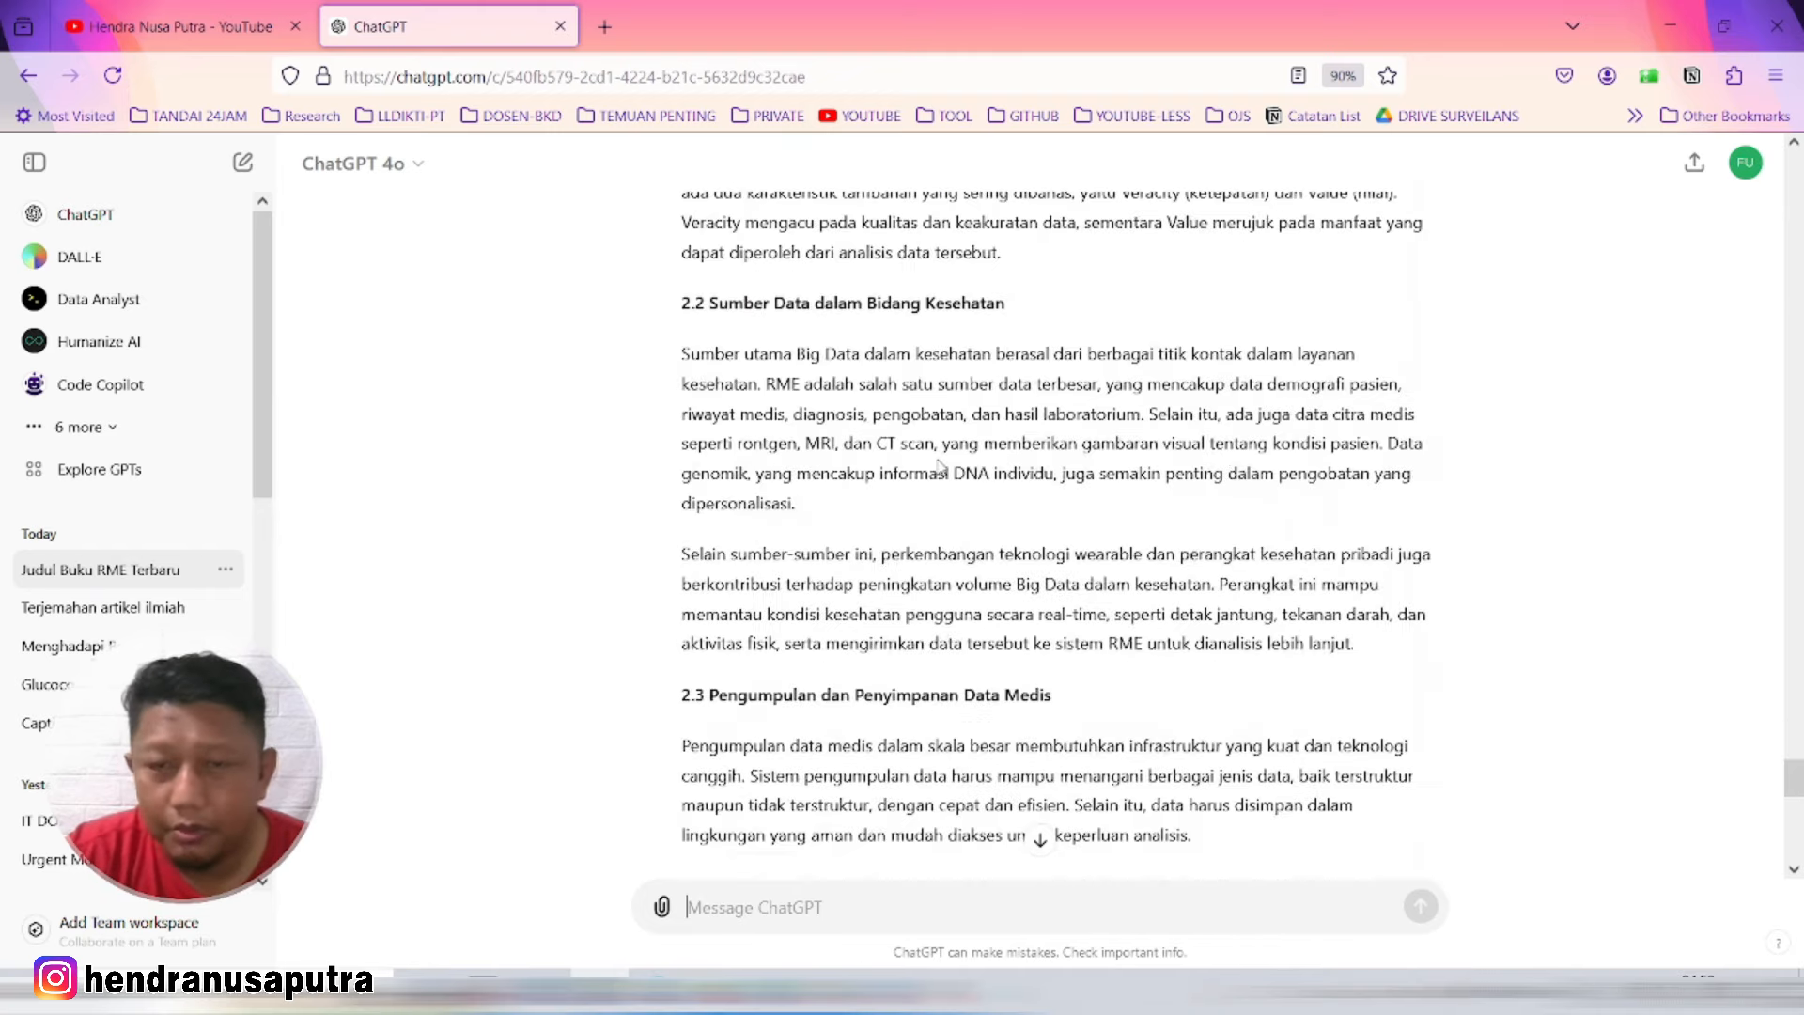
scroll(945, 503, down, 12)
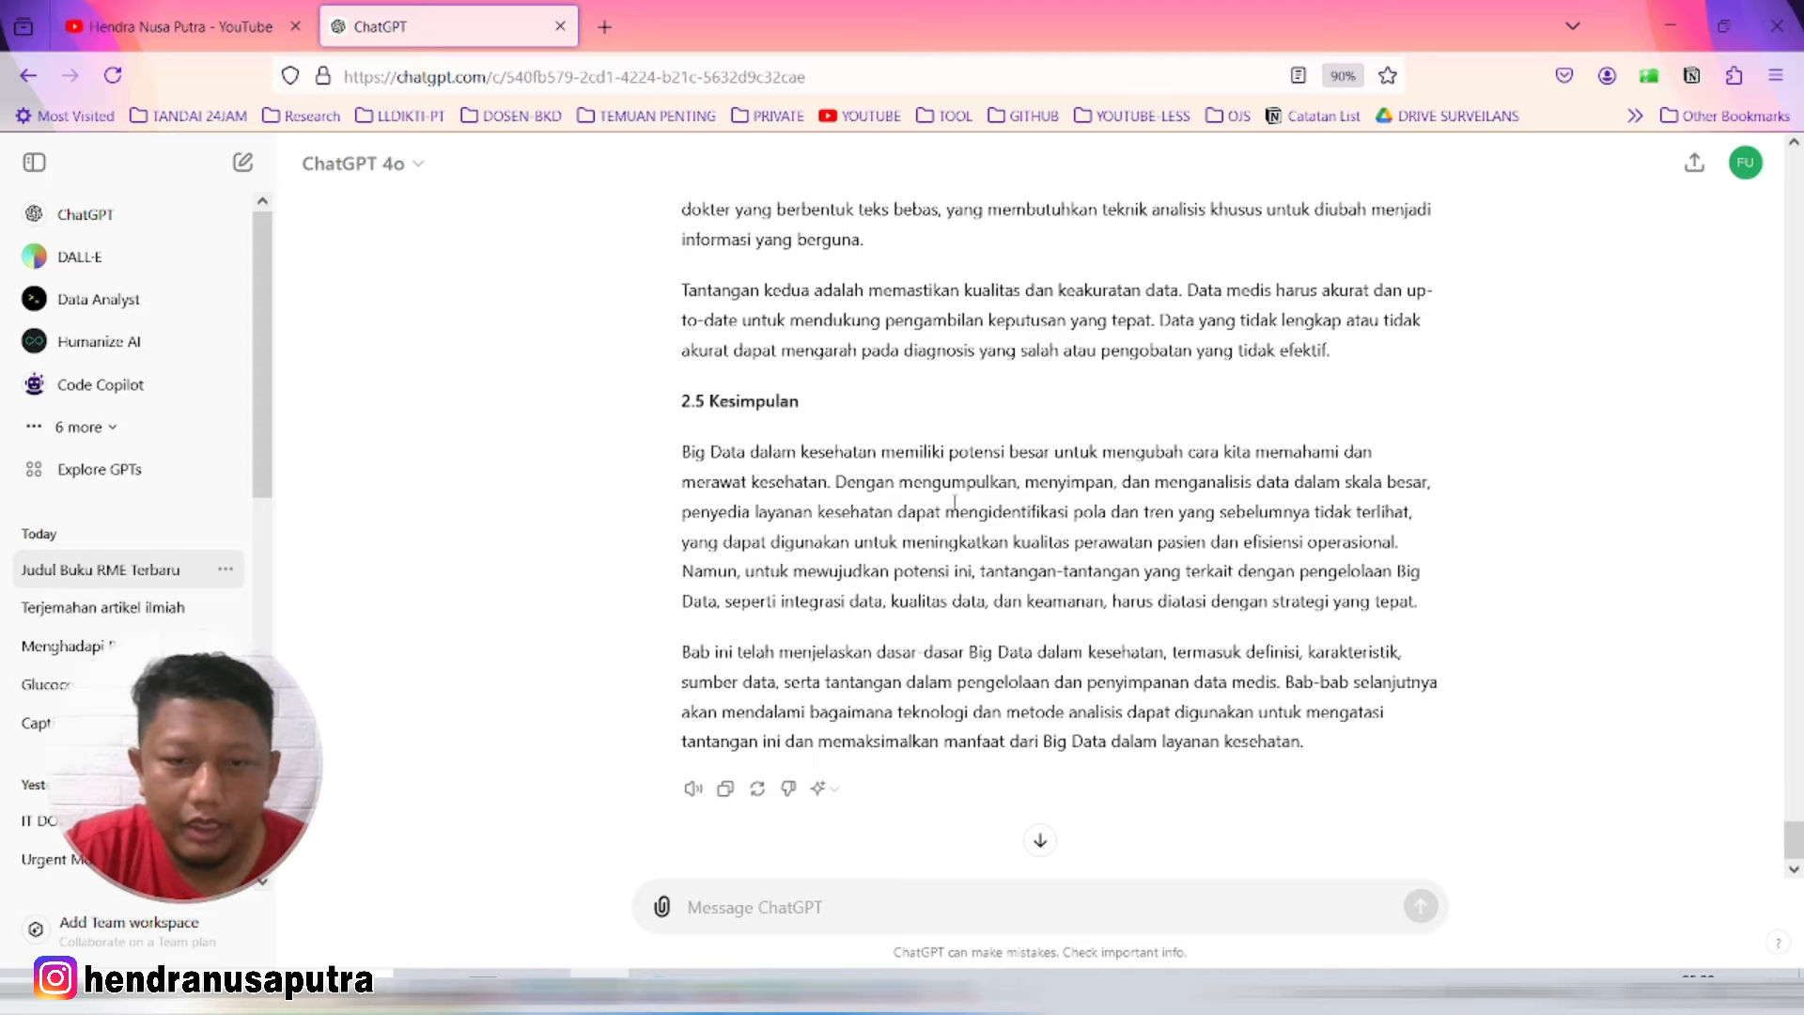
Step: Reuse the BAB 2 prompt as "Buatkan saya pembahasan dan narasi kalimat yang lengkap untuk BAB 3, sesuaikan dengan outline" and send it
scroll(955, 503, up, 20)
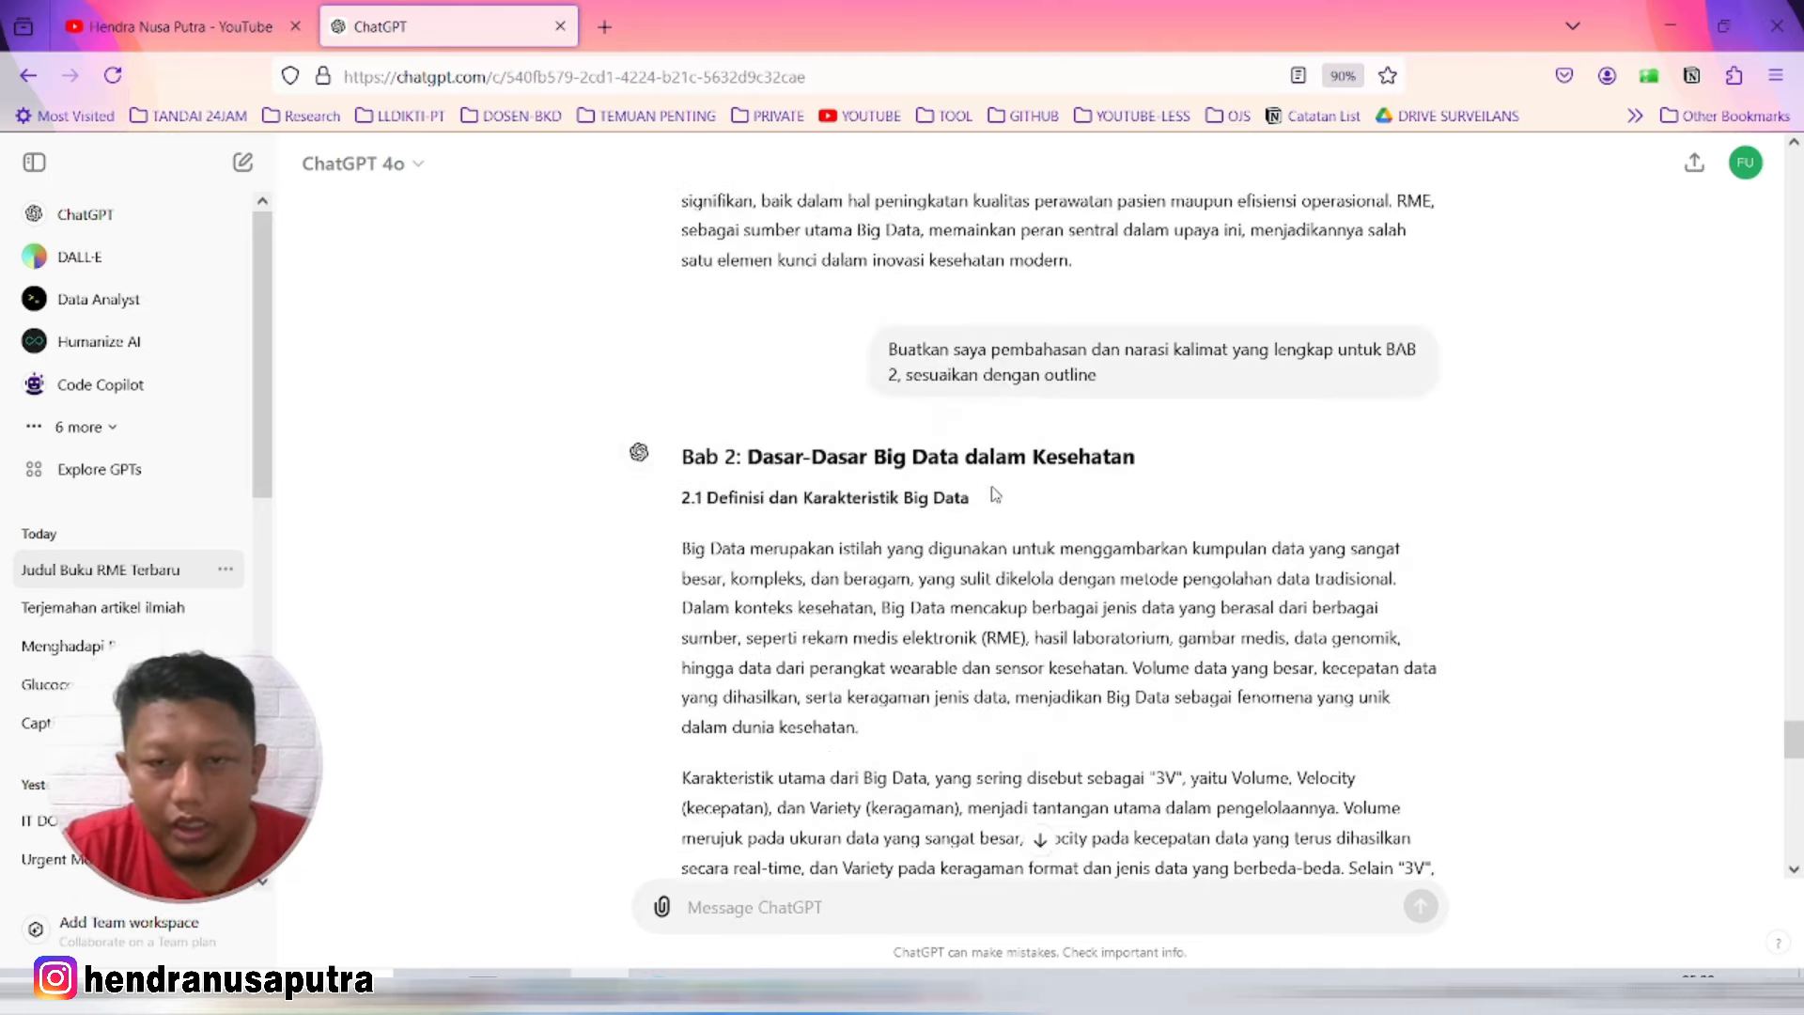
scroll(995, 495, up, 3)
drag(890, 489, 1099, 519)
key(ctrl+c)
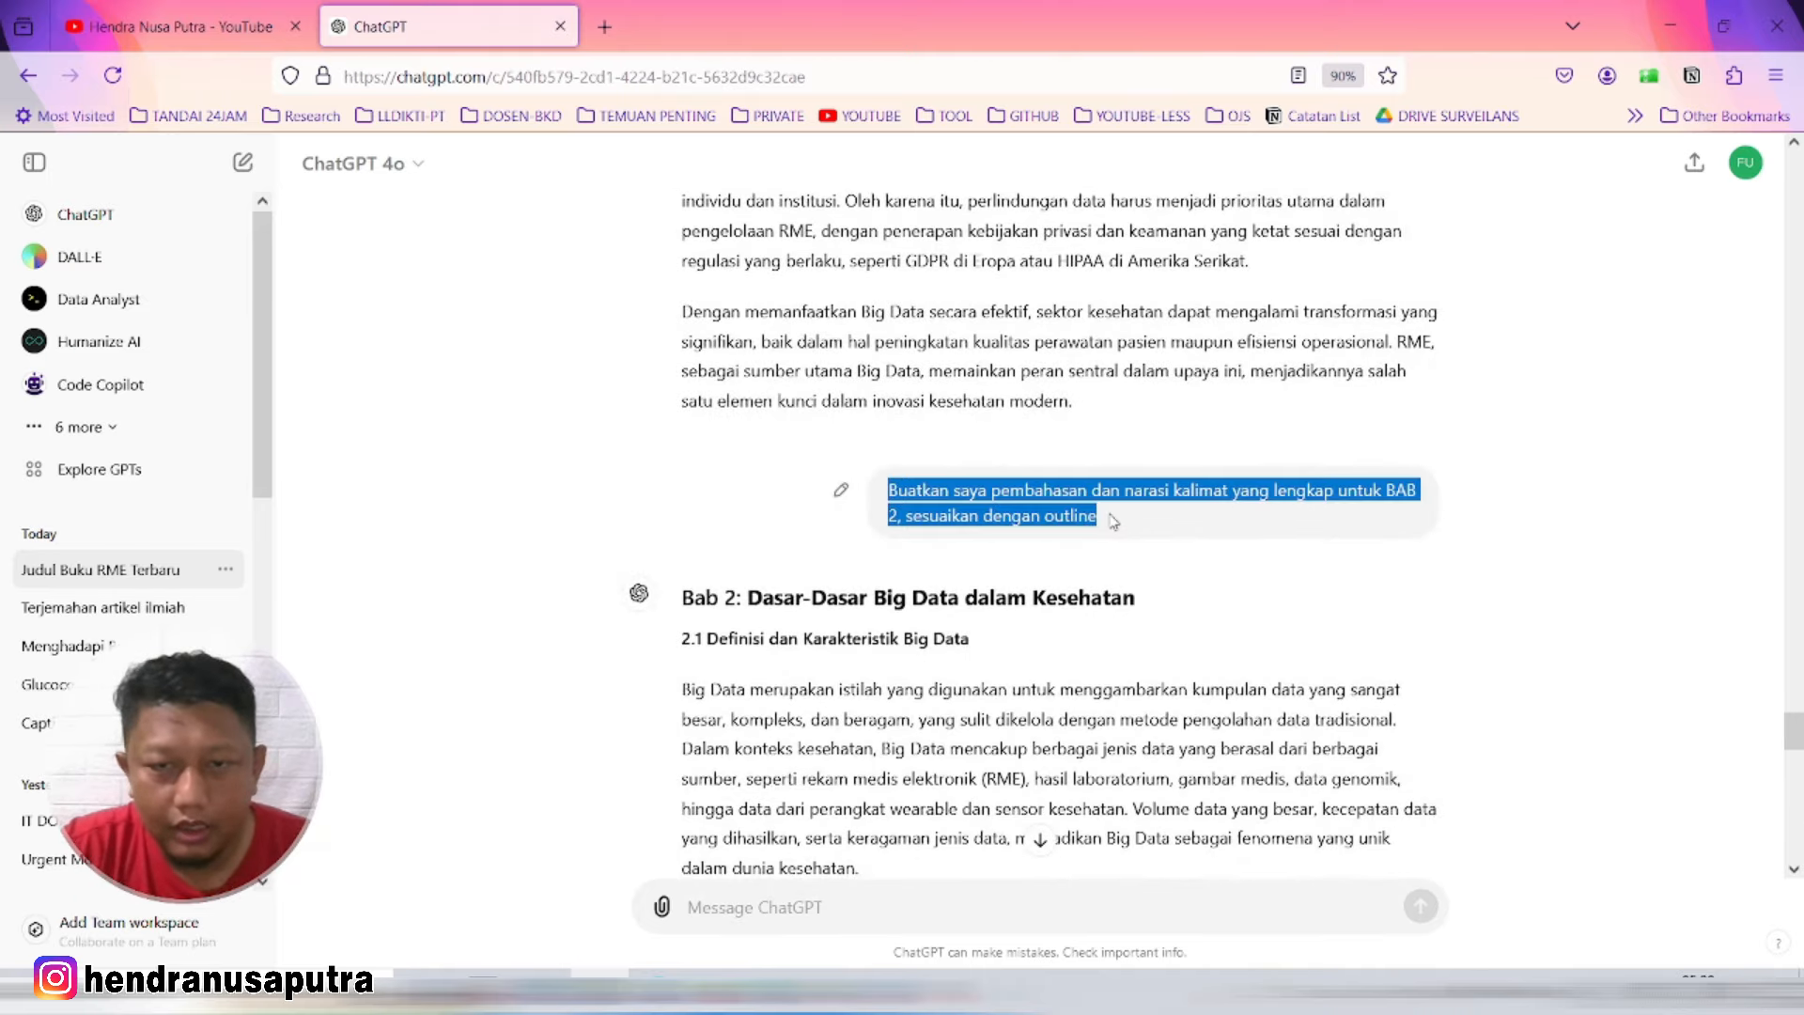
click(778, 906)
key(ctrl+v)
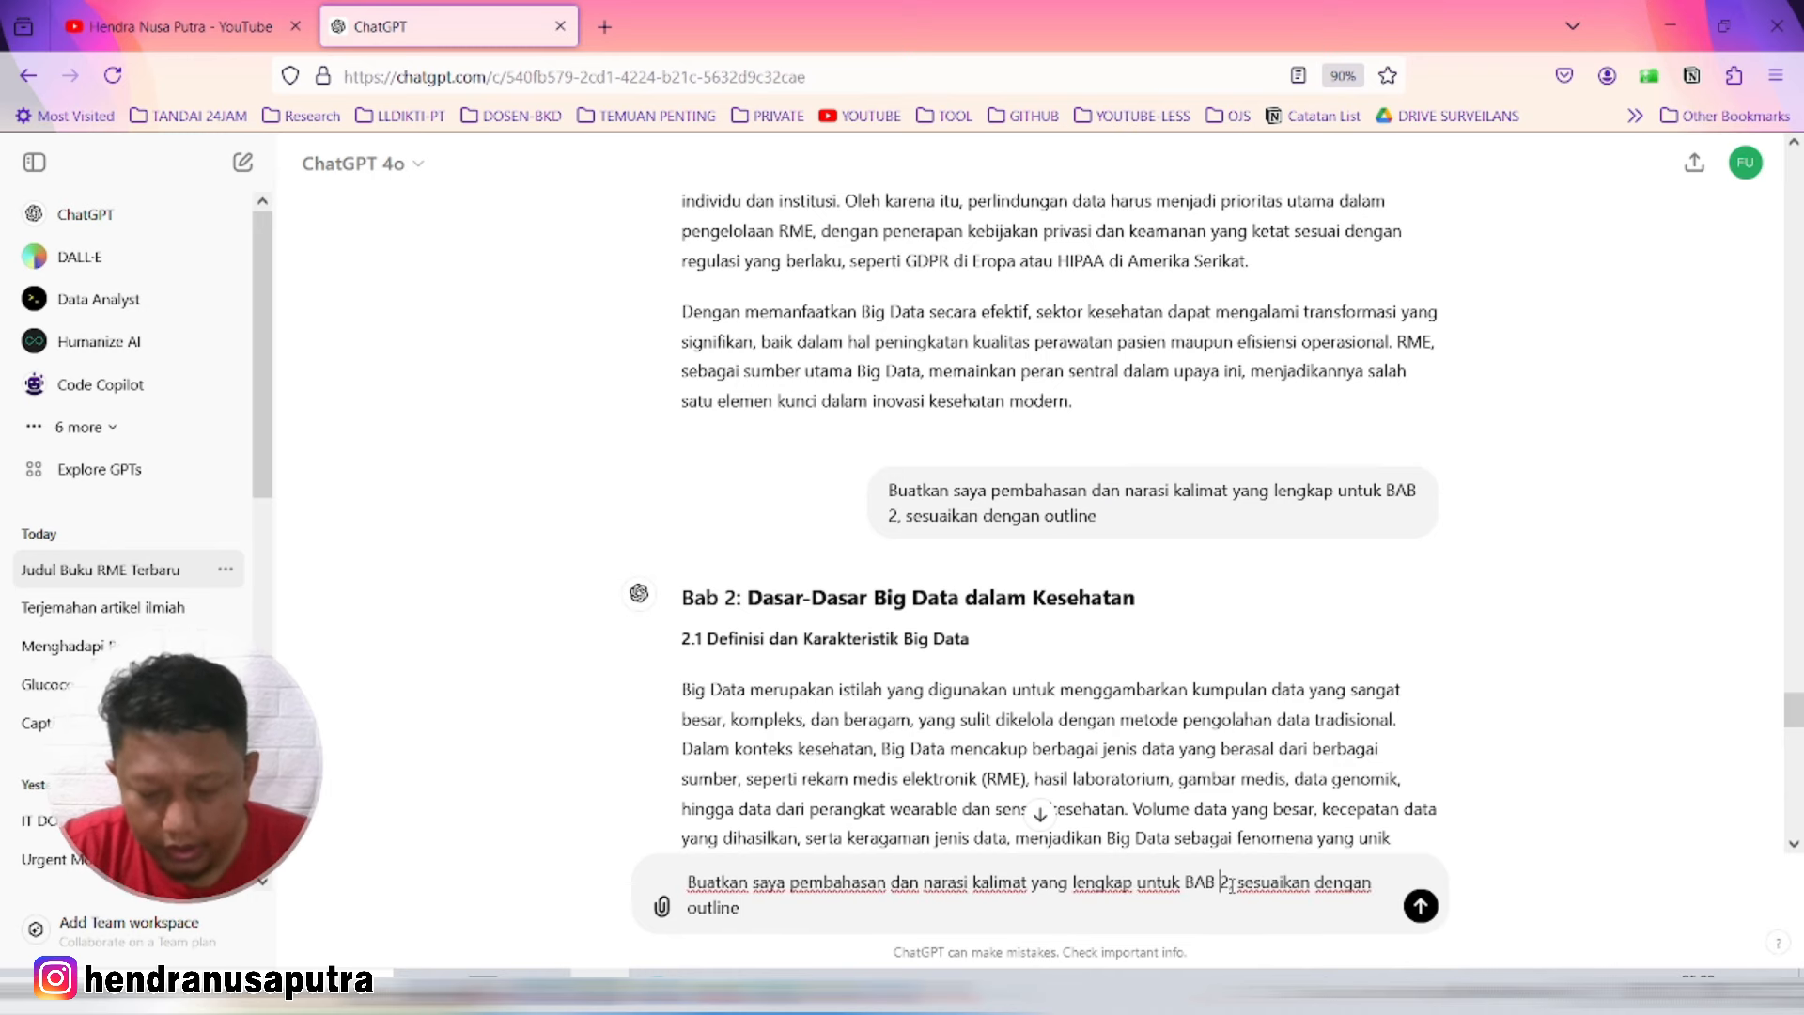
key(Delete)
text(3)
key(Return)
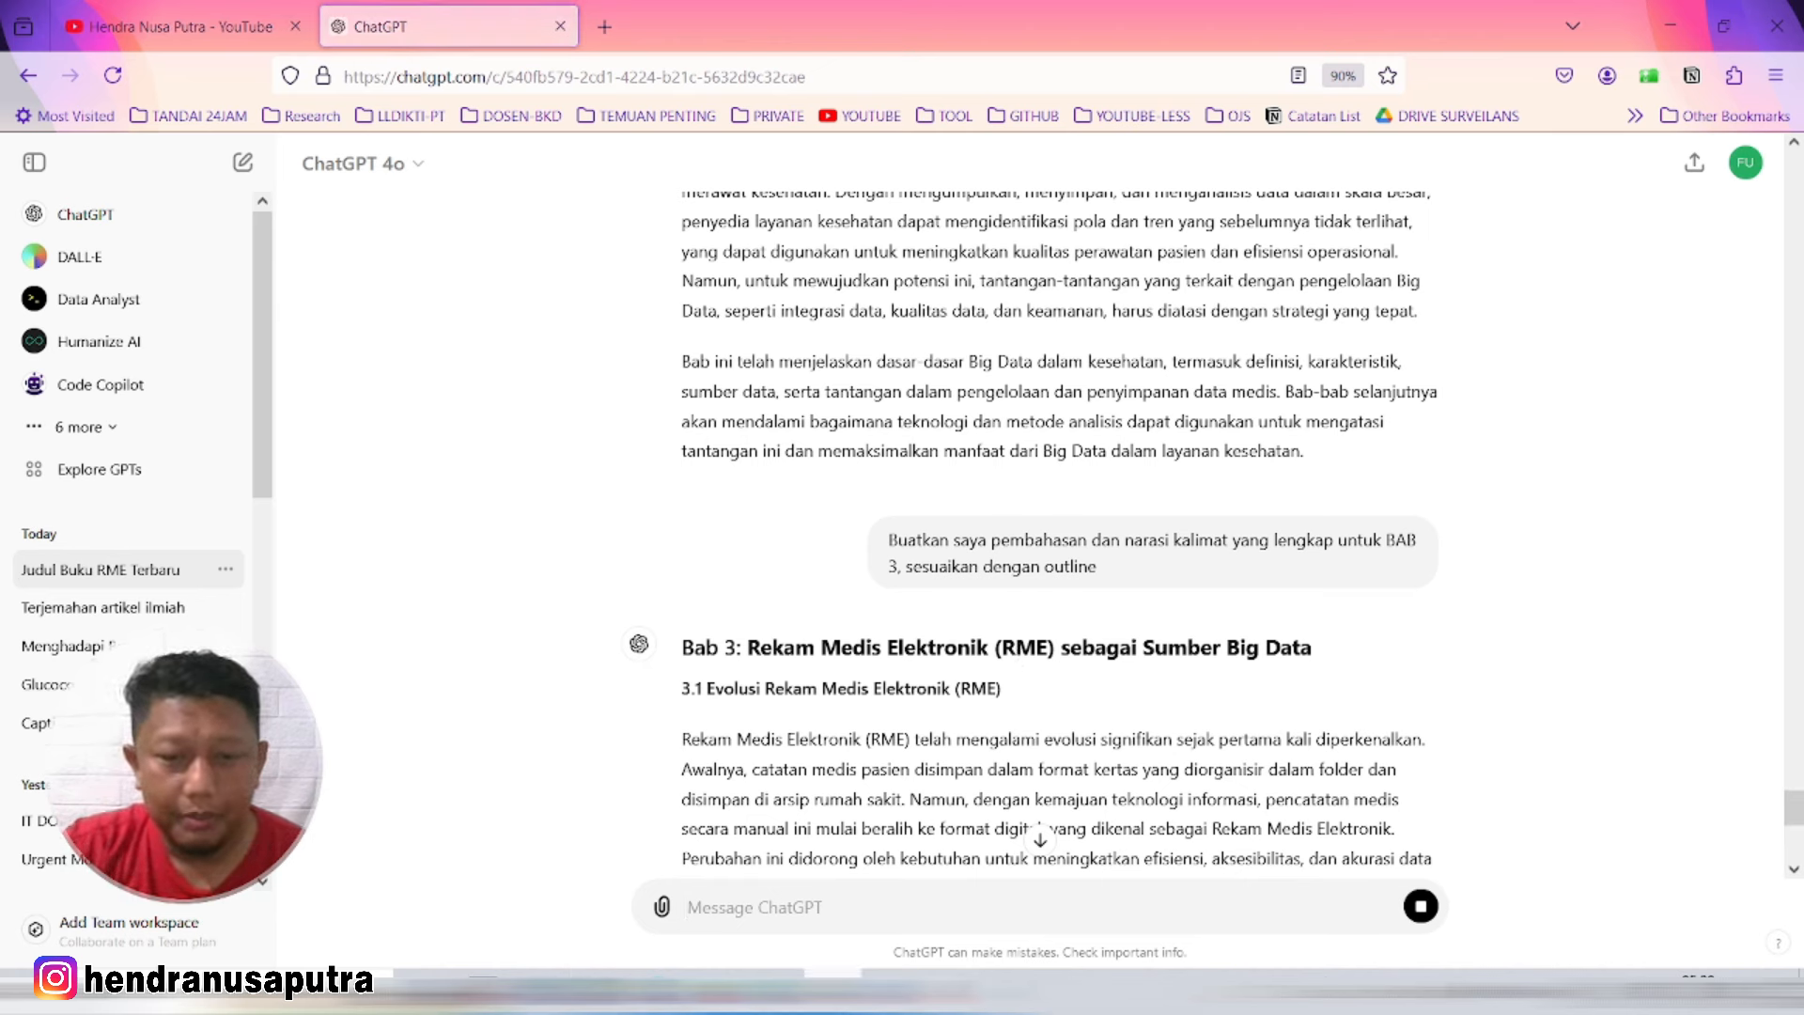
Step: Look at the "Ebook - Transformasi Digital" document in Word and the Word files in the EBOOK folder, then return to Document2
mouse_move(776, 995)
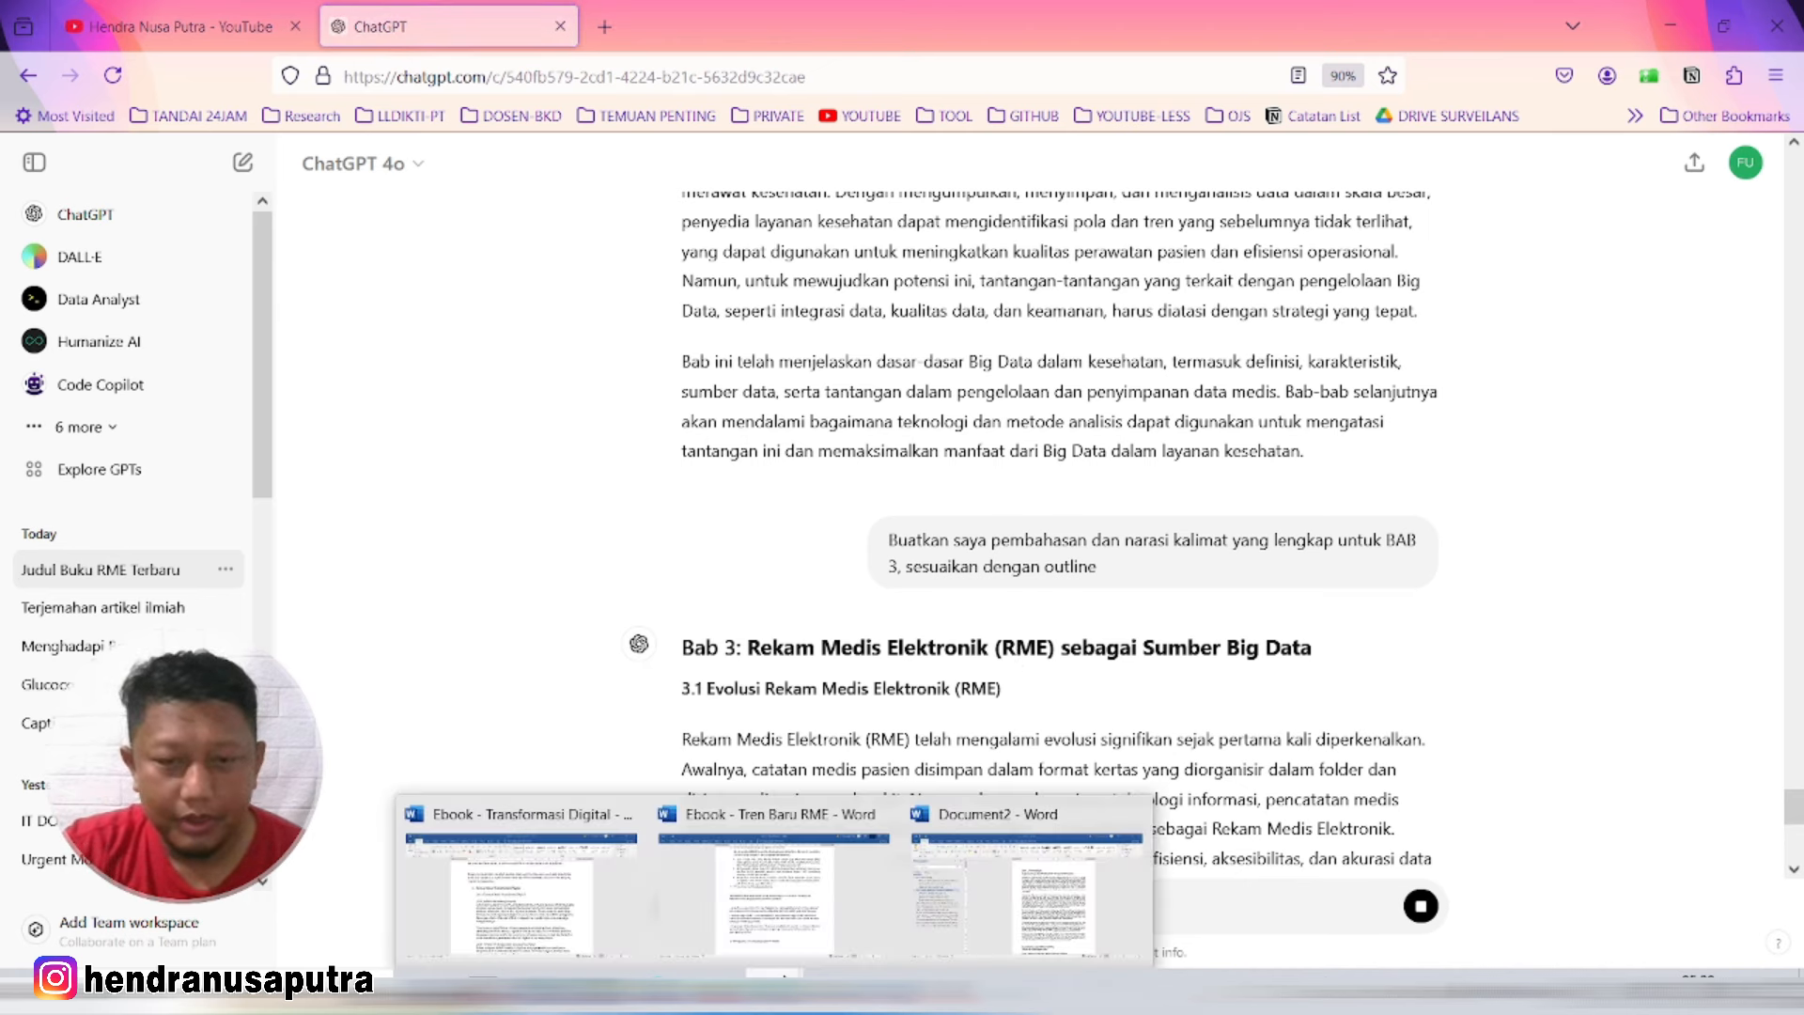
click(641, 899)
scroll(675, 798, up, 15)
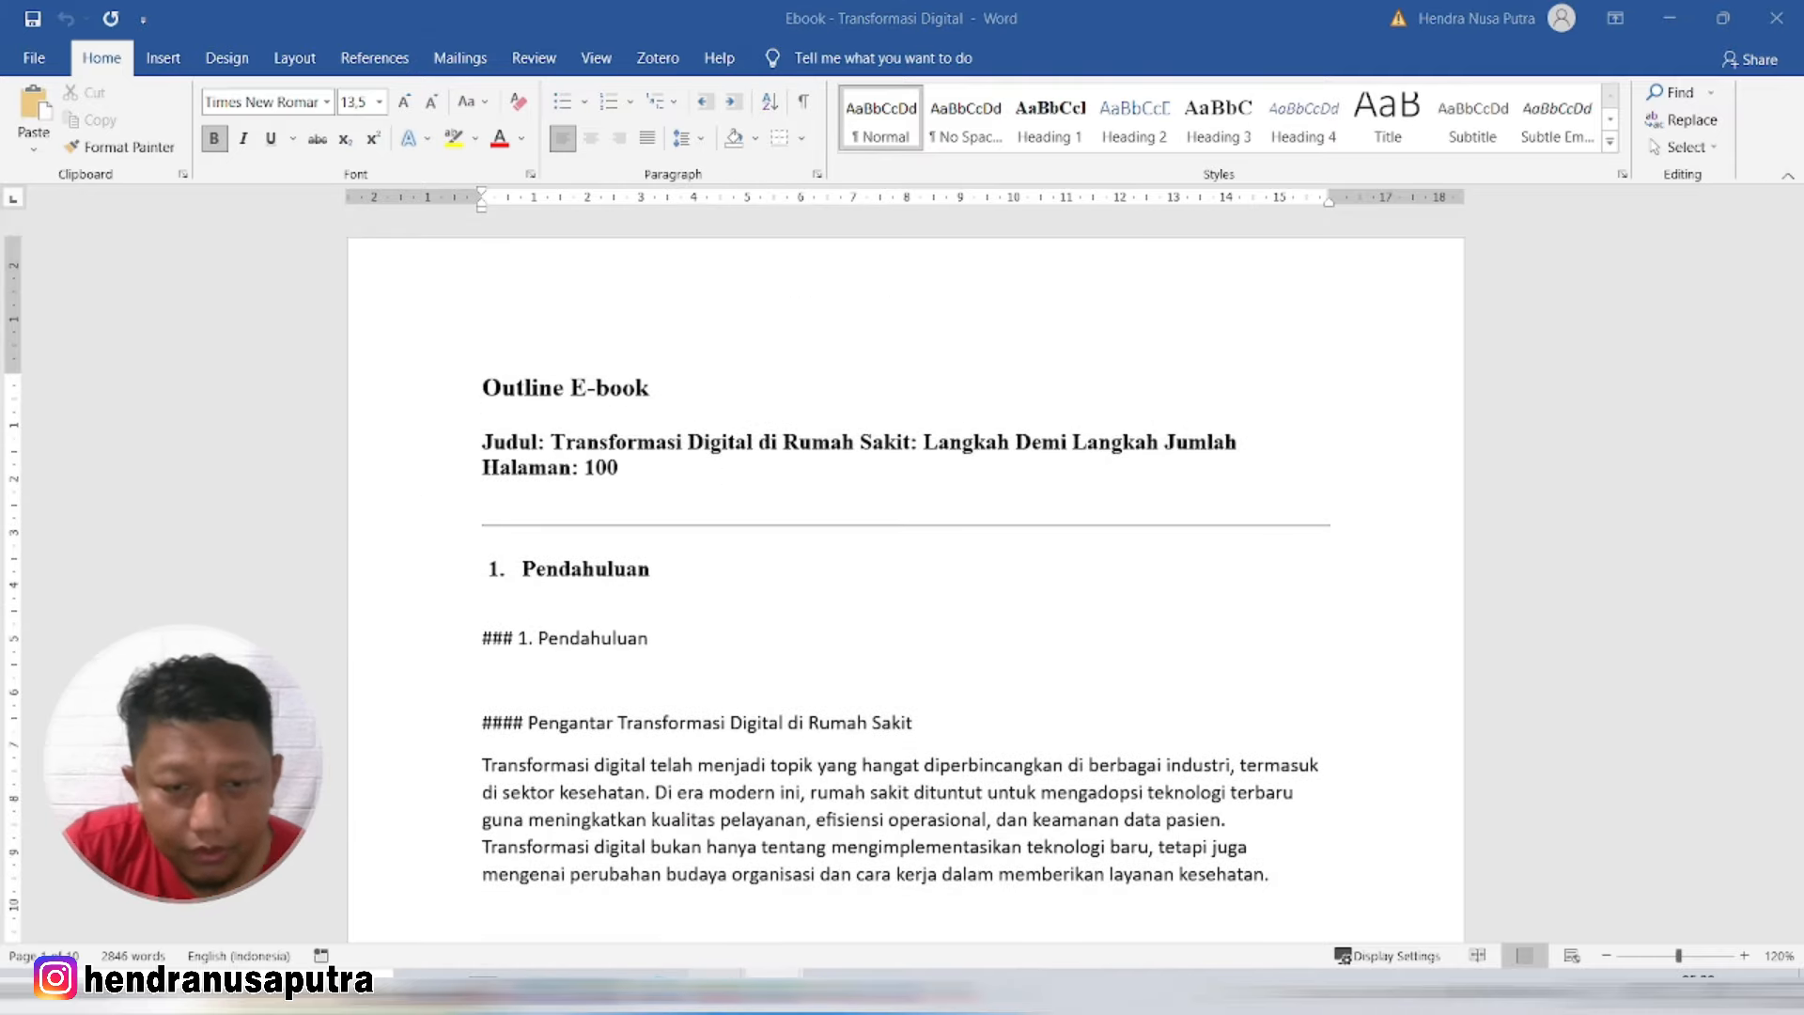
mouse_move(714, 996)
click(504, 891)
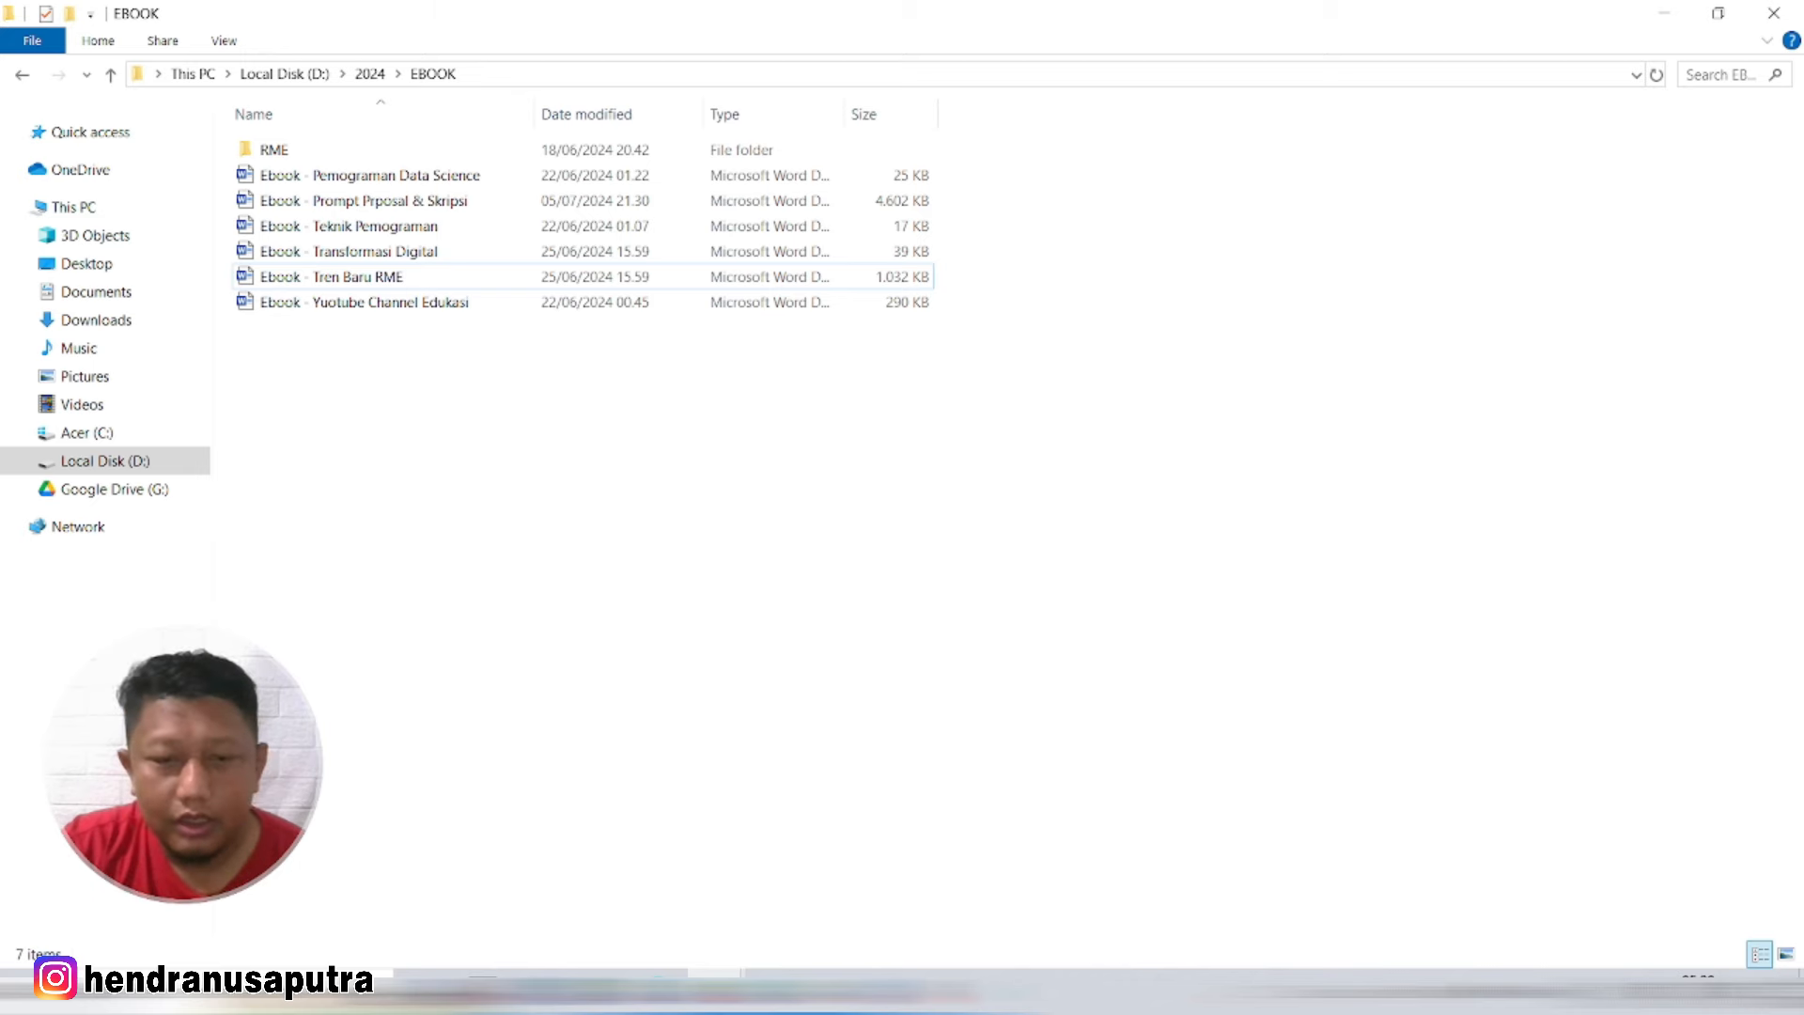
click(776, 992)
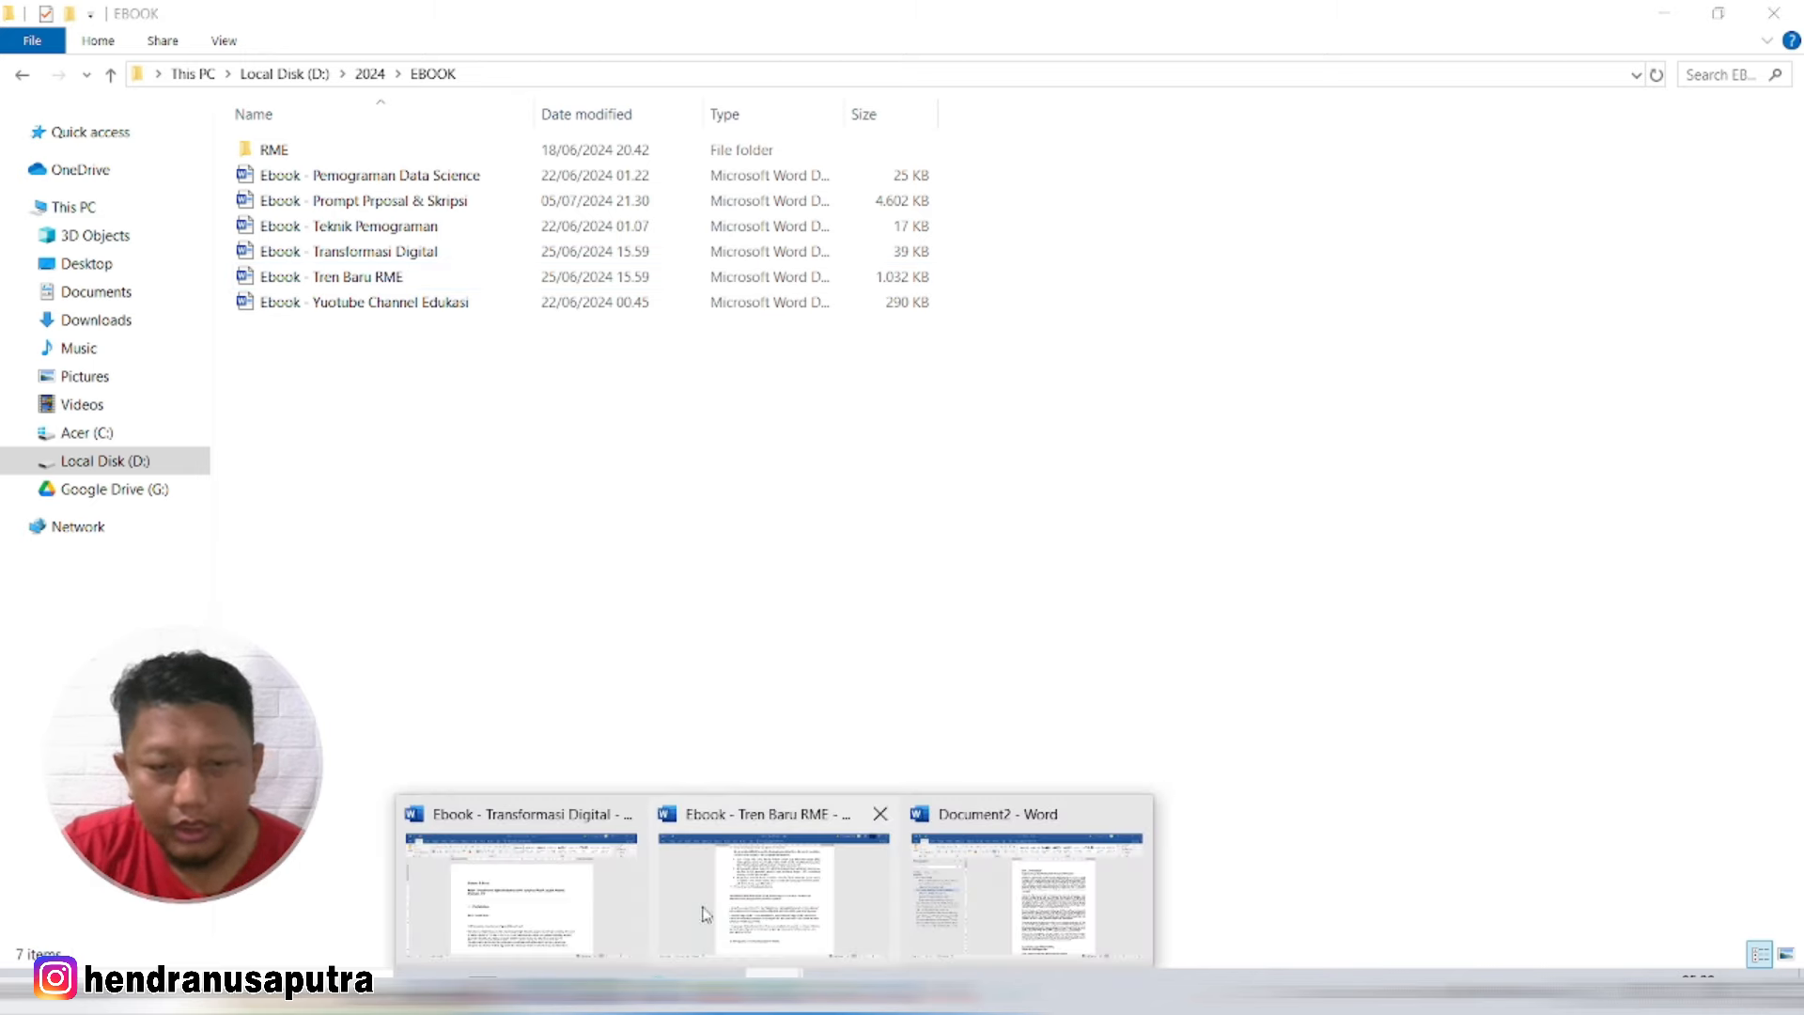
click(1001, 902)
Step: Switch back to ChatGPT and review the generated Bab 3 answer down to section 3.6 Kesimpulan
click(604, 992)
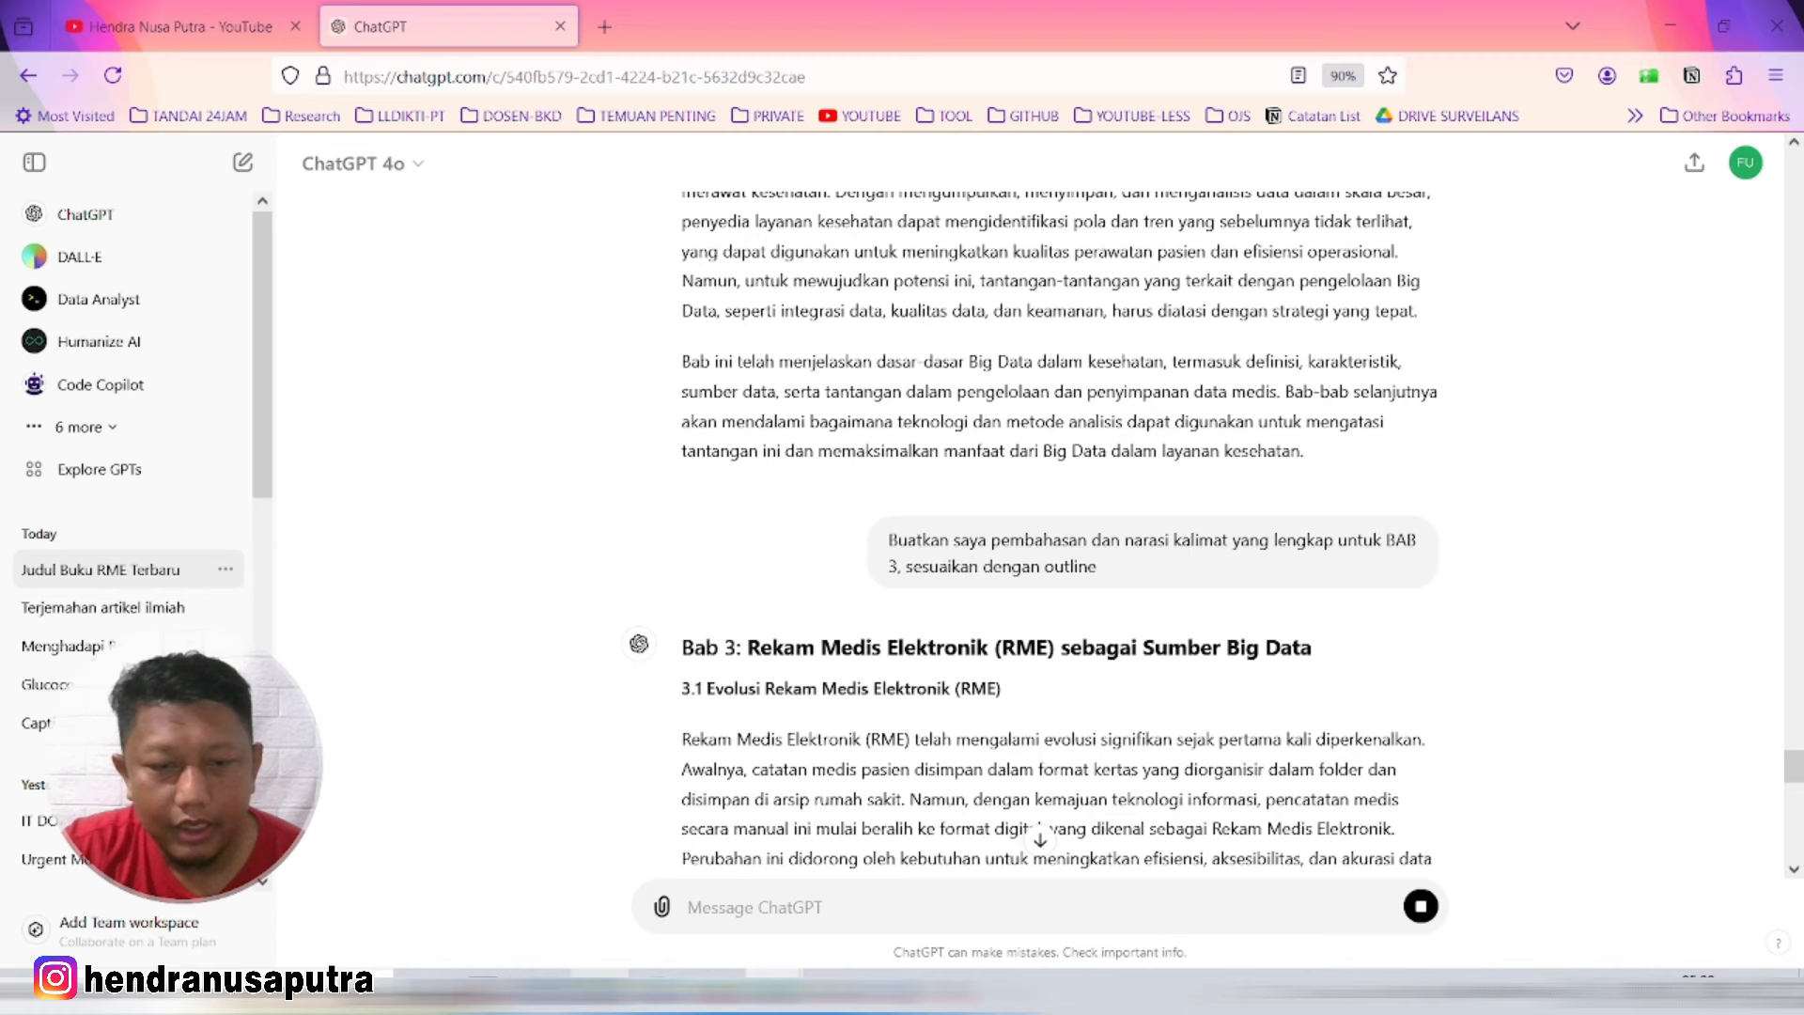
scroll(705, 554, down, 3)
drag(683, 367, 1125, 766)
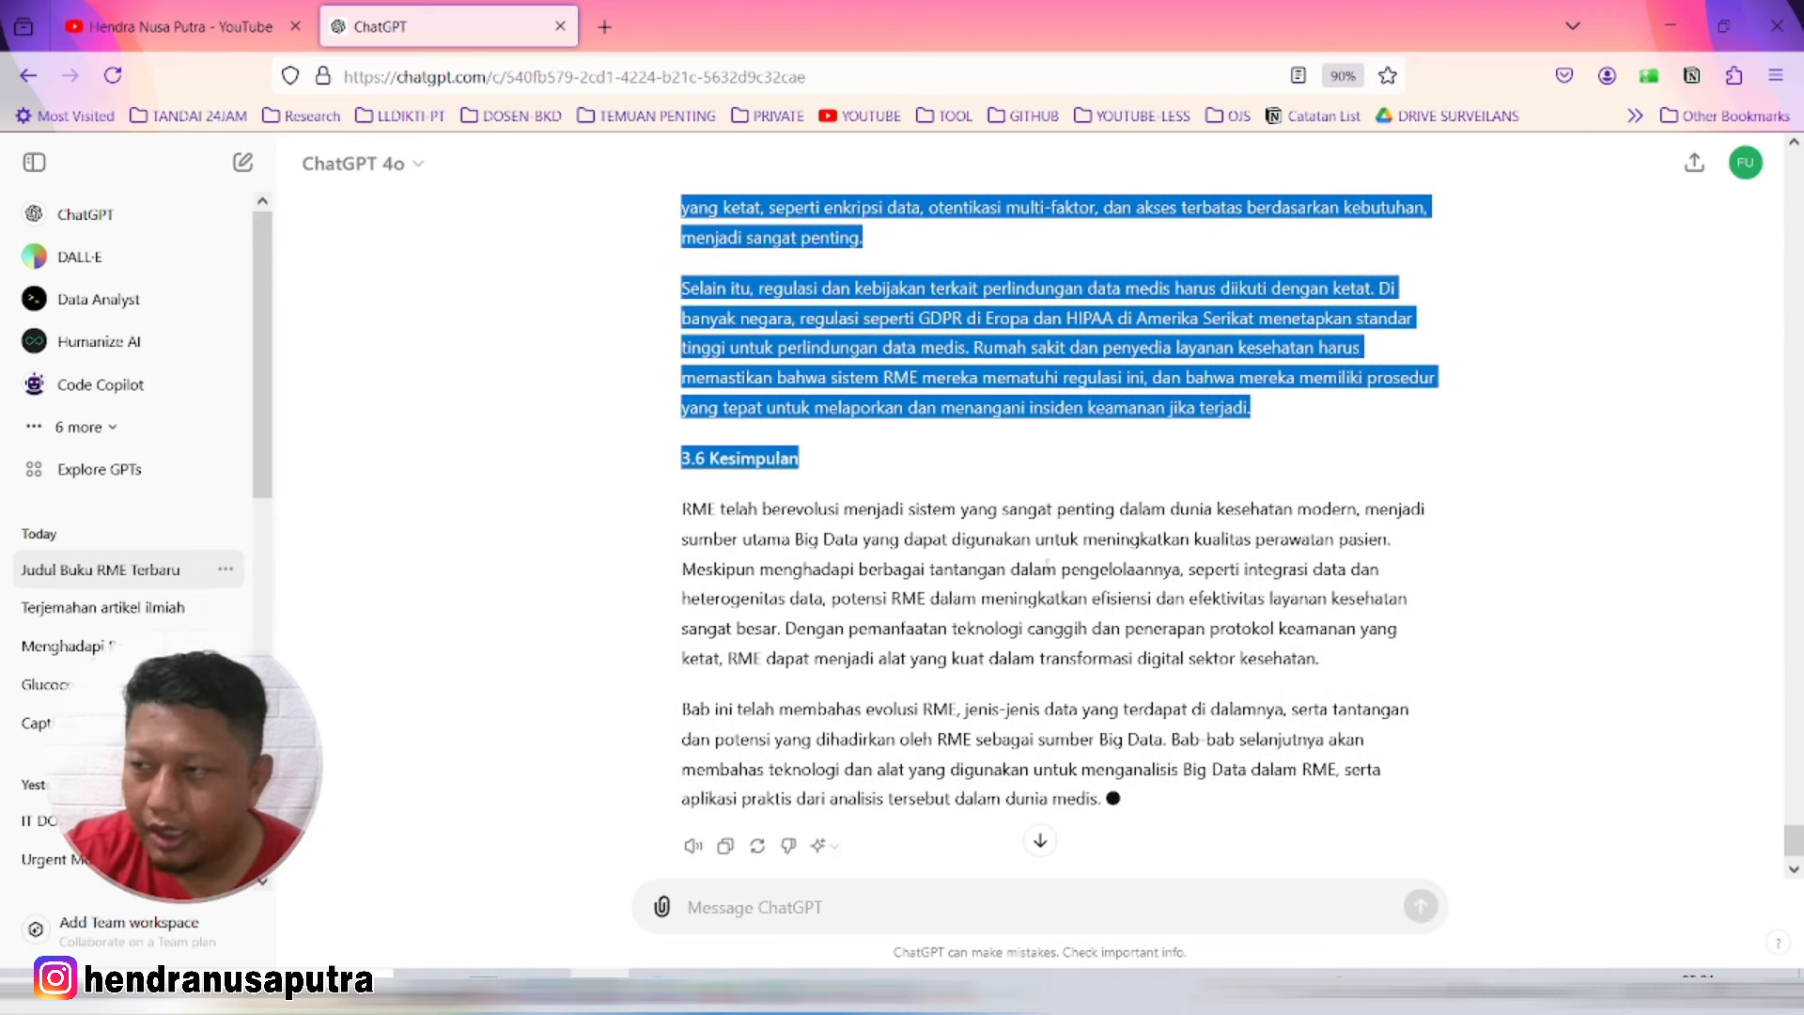
click(961, 516)
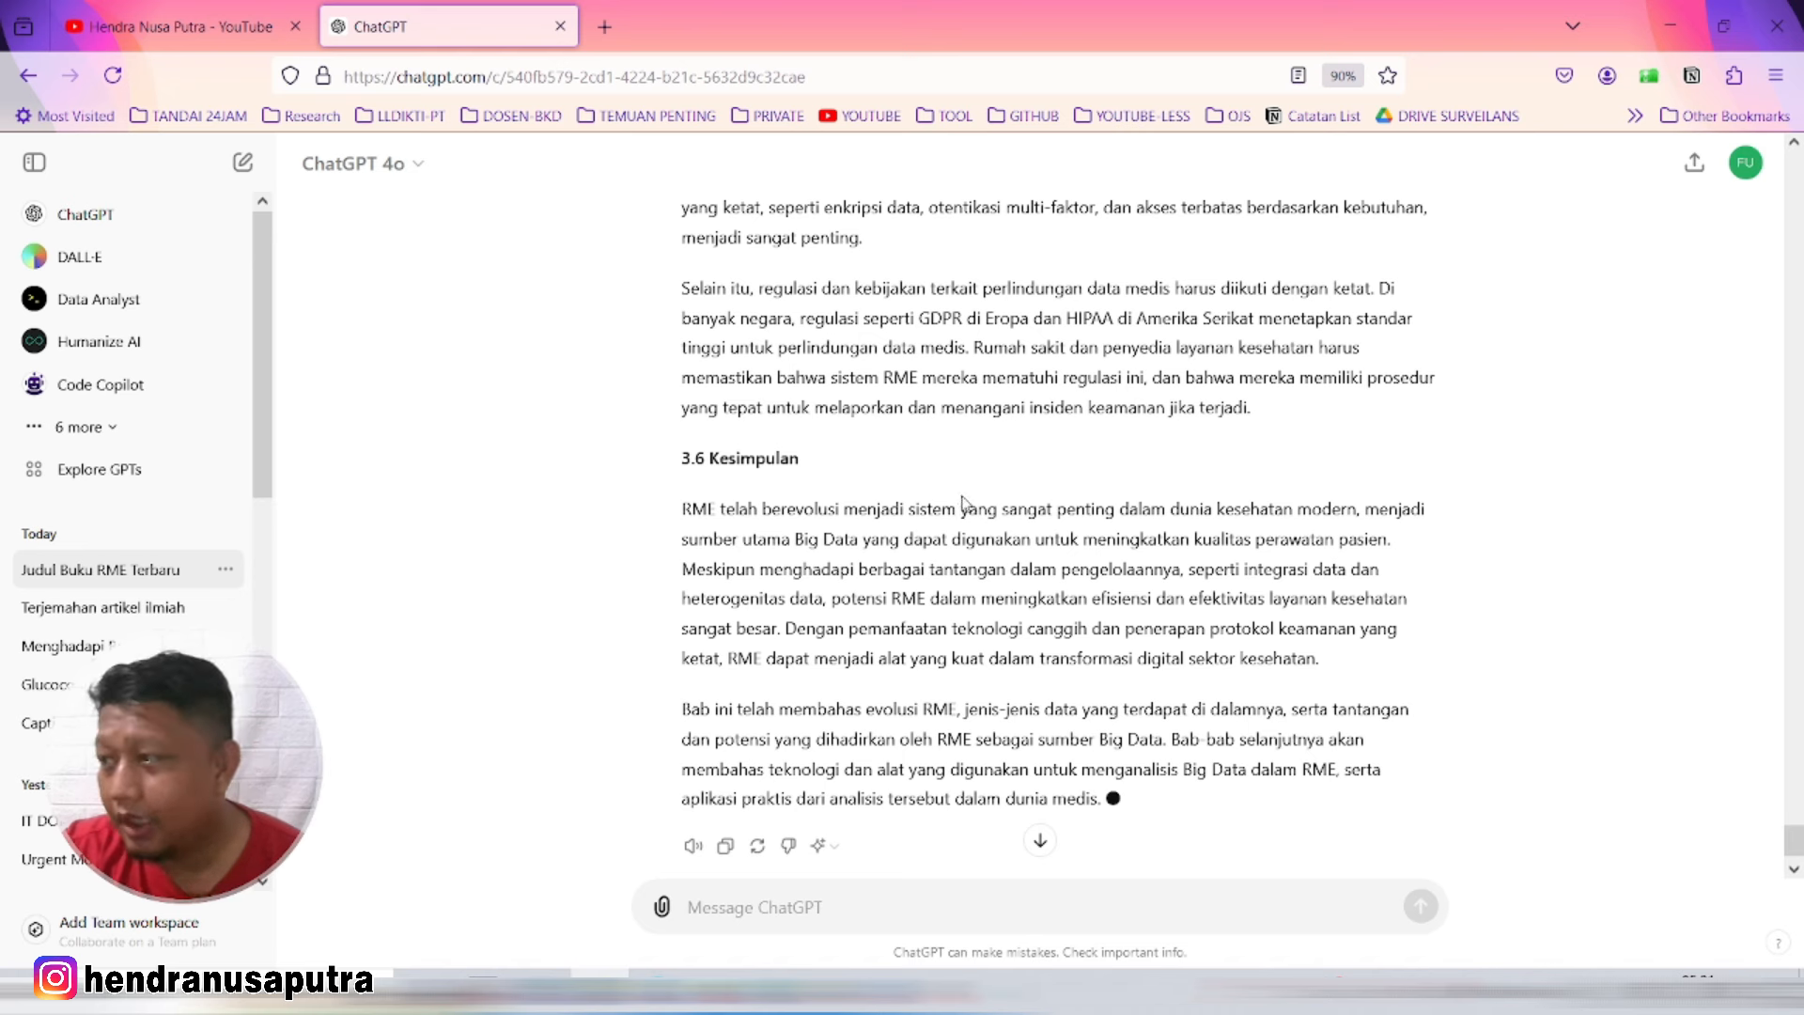